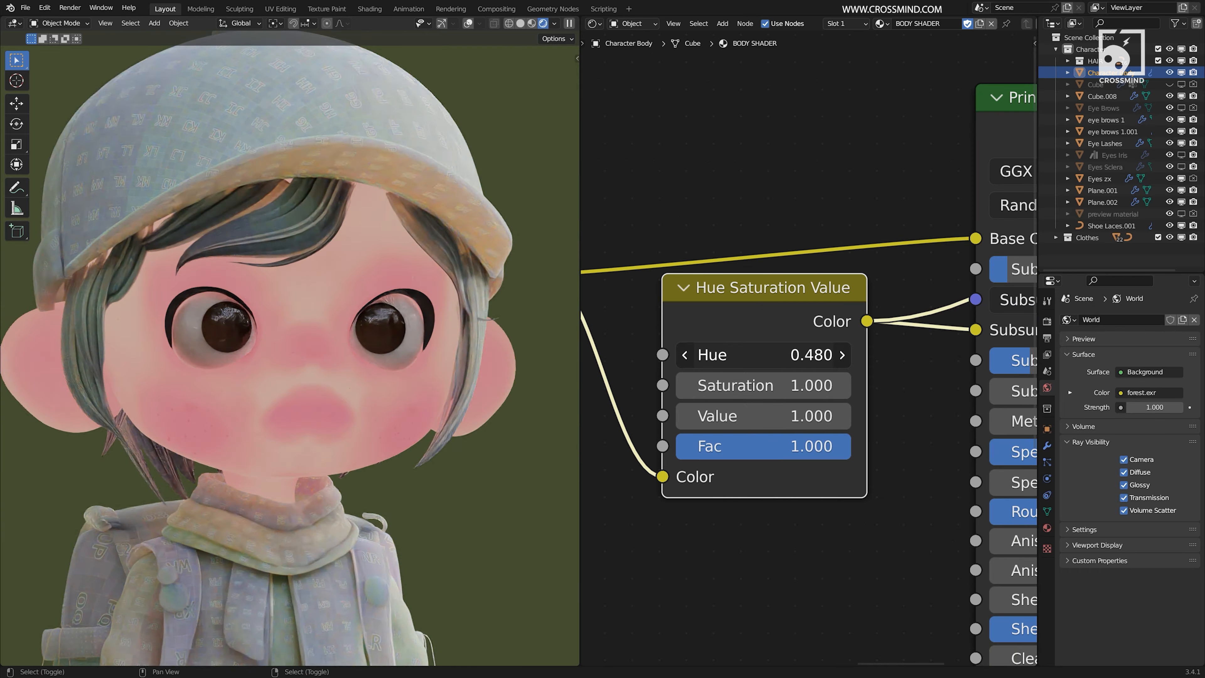
left_click(854, 380)
left_click(737, 310)
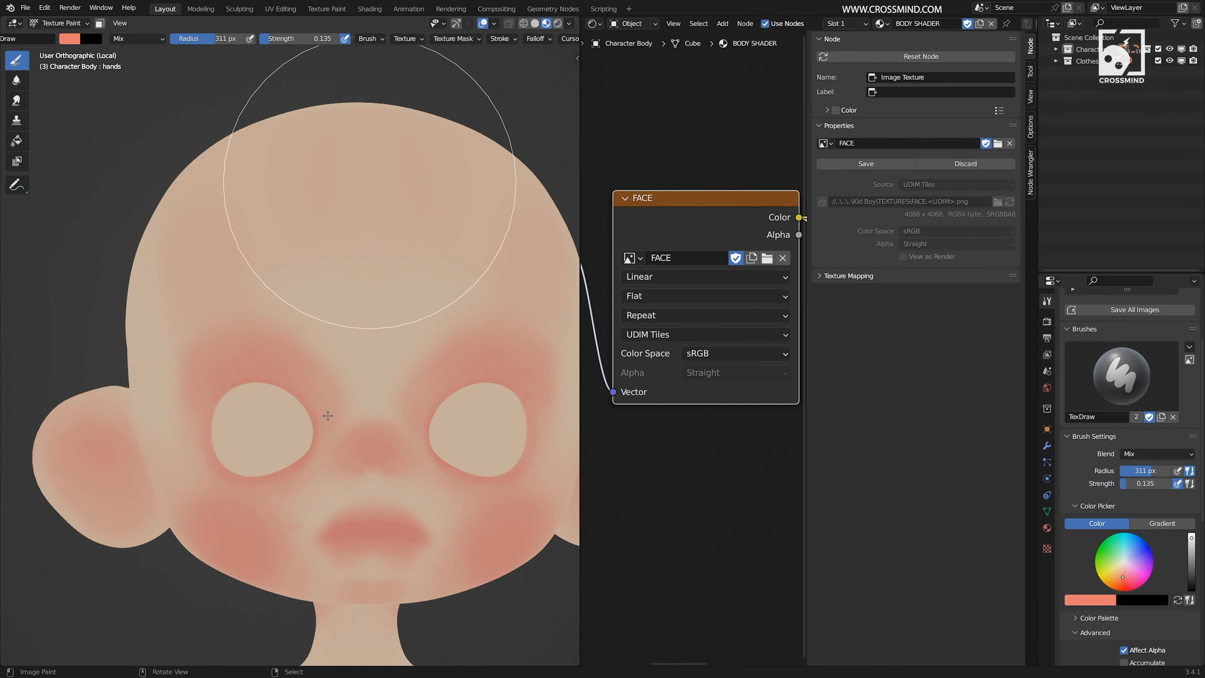
Save the painted FACE image texture of the character body
left_click(854, 165)
scroll(382, 403, "up", 3)
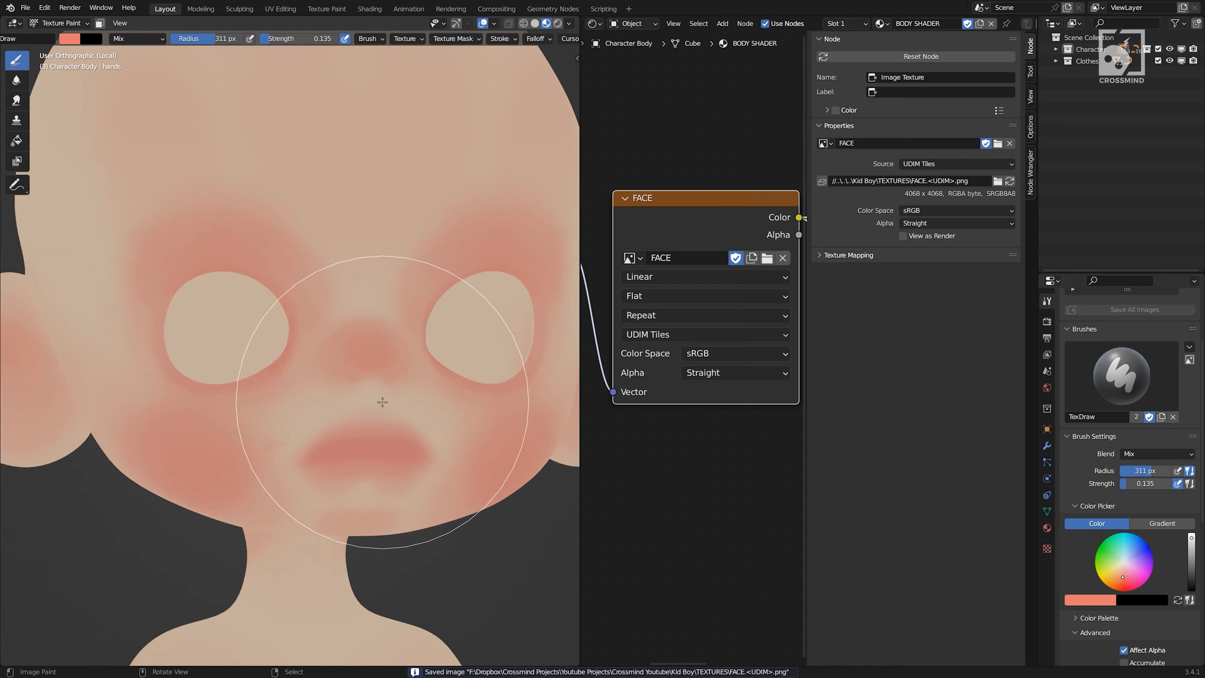
middle_click_drag(382, 403, 265, 403)
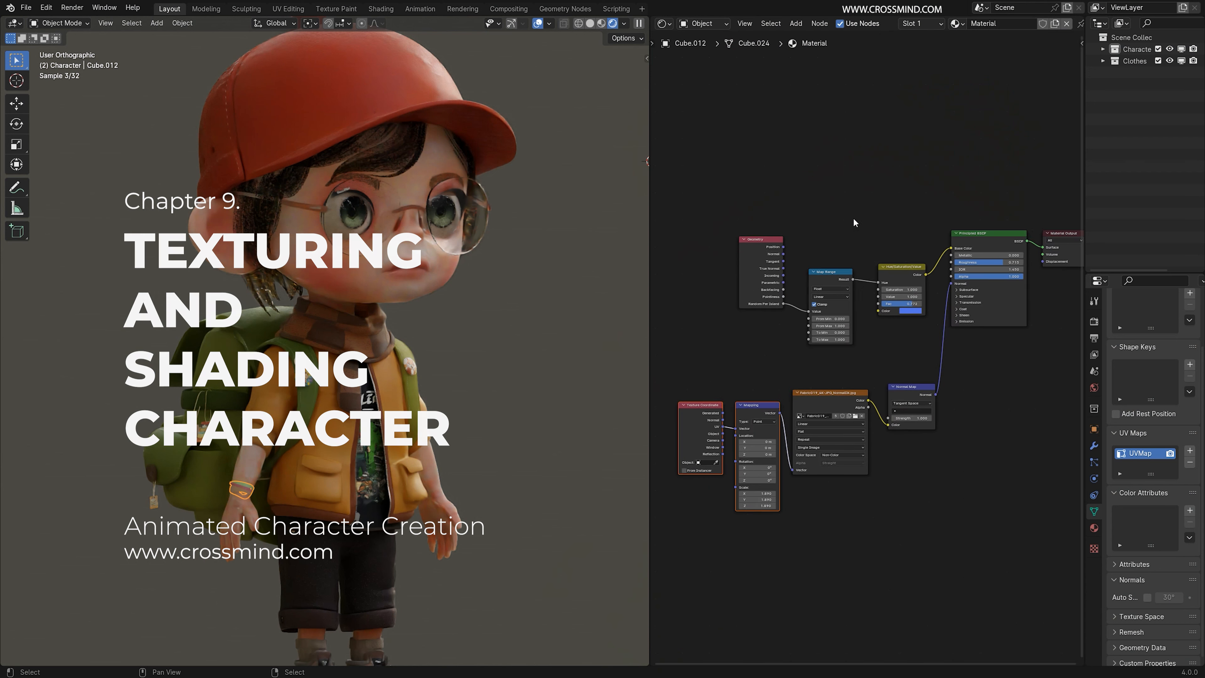
Show the splash screen to check the software version, and dismiss it
left_click(9, 8)
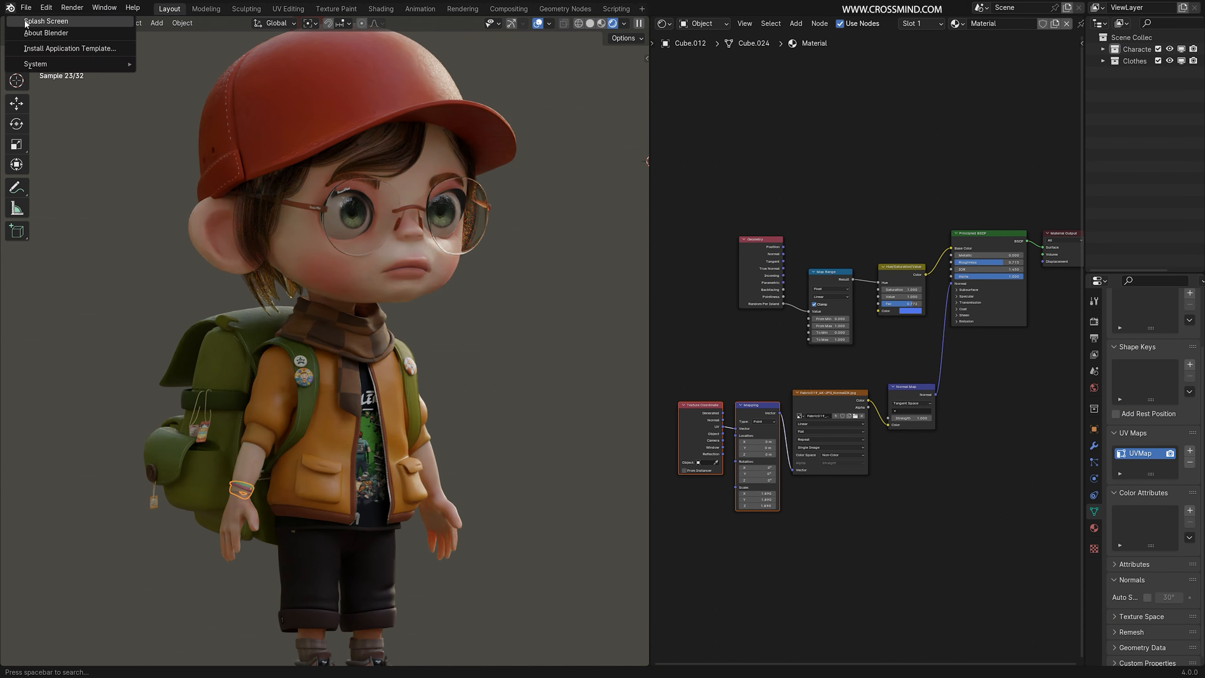
left_click(43, 21)
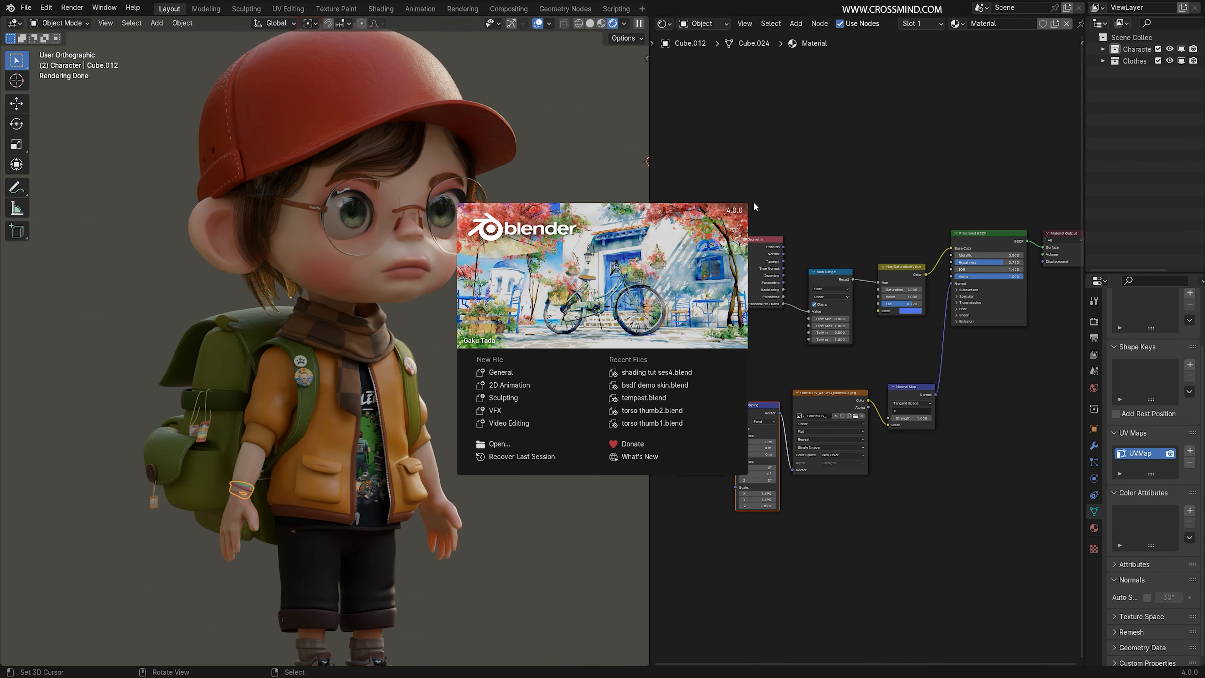
left_click(790, 208)
scroll(497, 366, "up", 4)
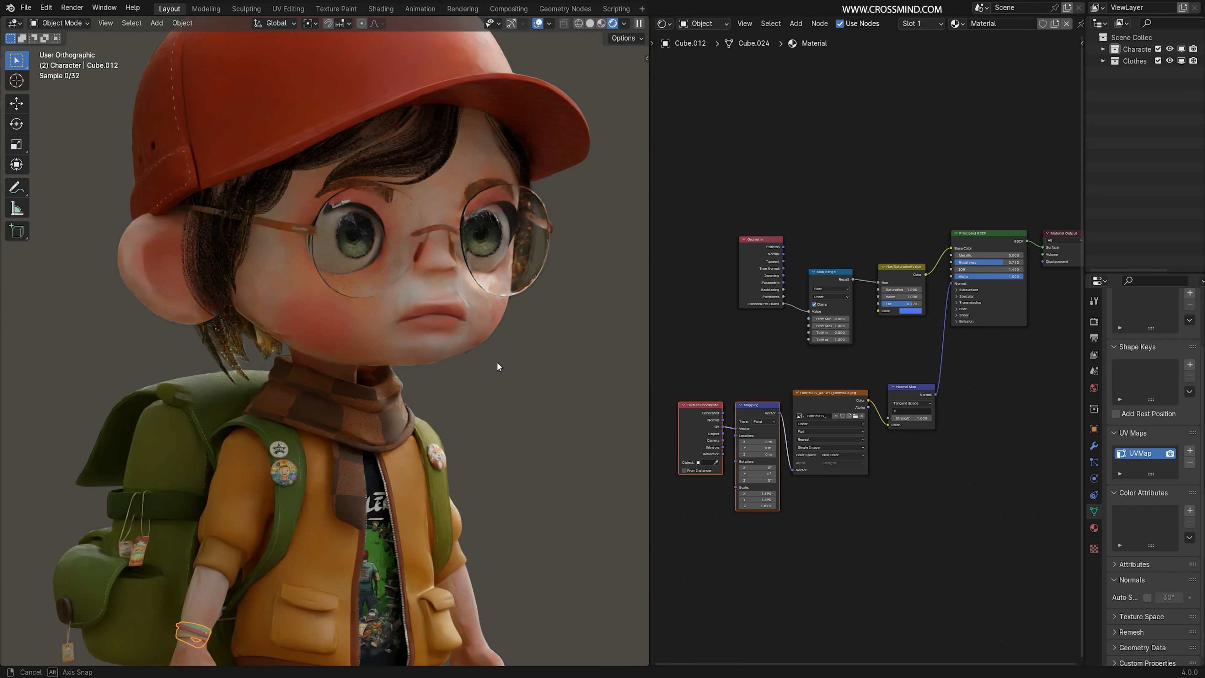
scroll(848, 424, "up", 2)
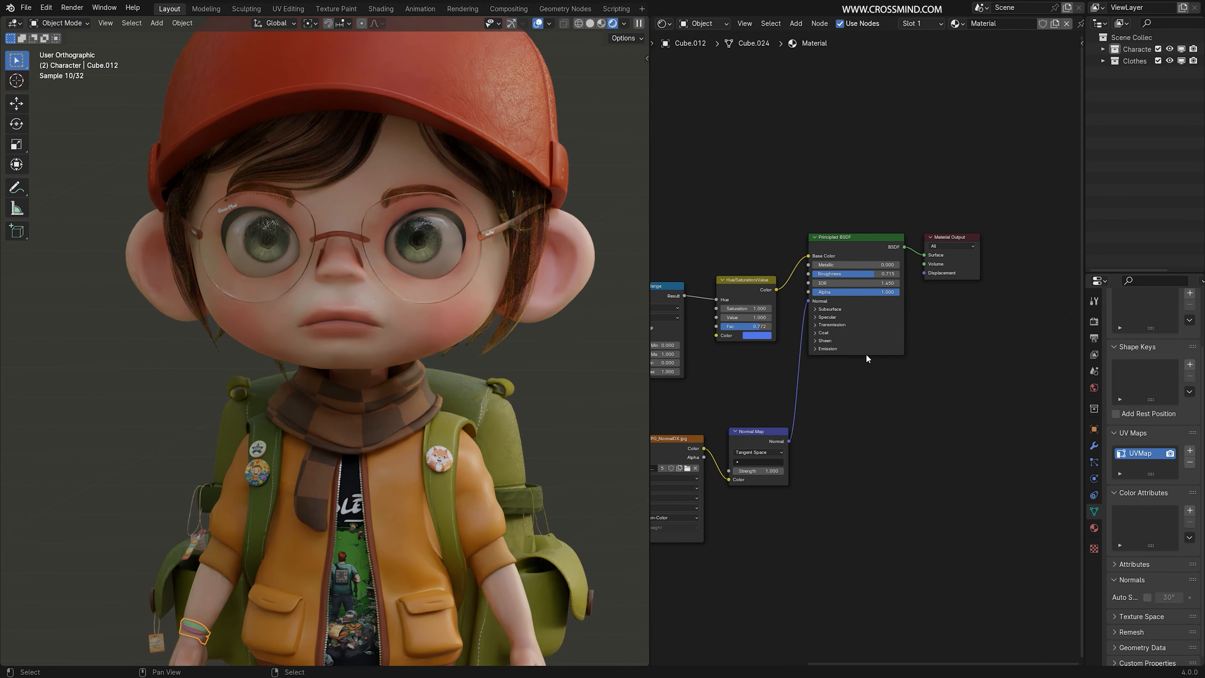
Expand the Emission, Sheen and Coat sections of the Principled BSDF node and look briefly into Transmission and Specular
scroll(880, 365, "up", 3)
left_click_drag(911, 486, 942, 528)
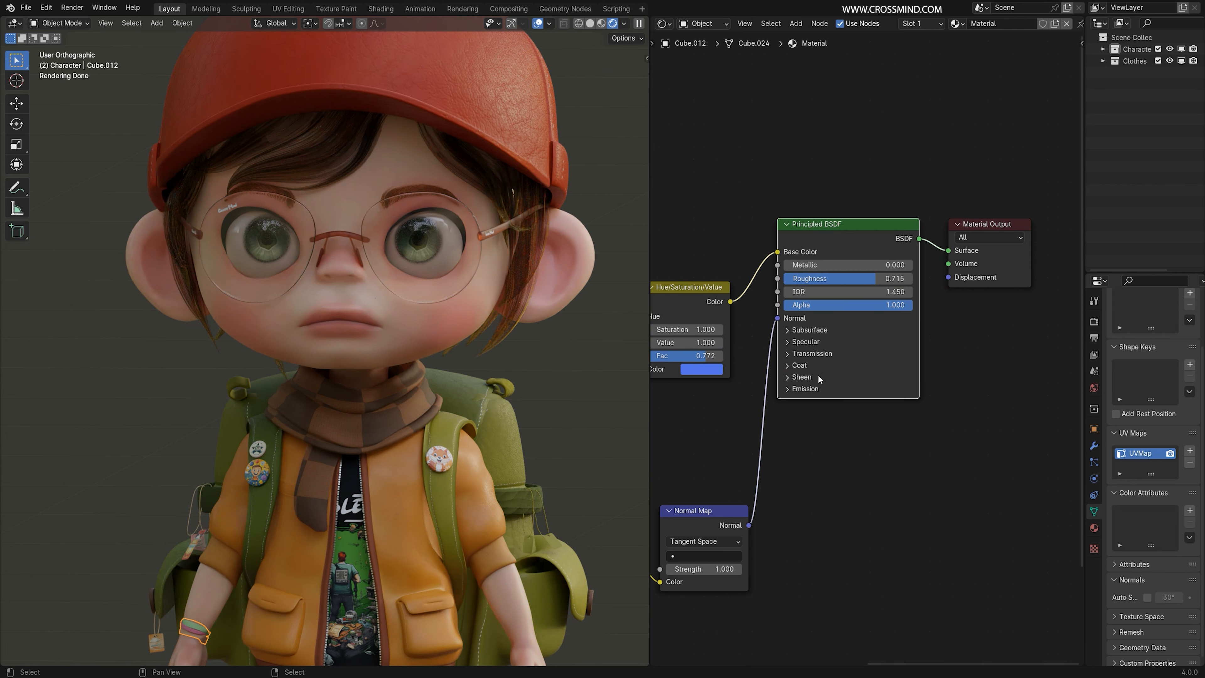
left_click(812, 389)
left_click(810, 377)
left_click(810, 365)
left_click(810, 353)
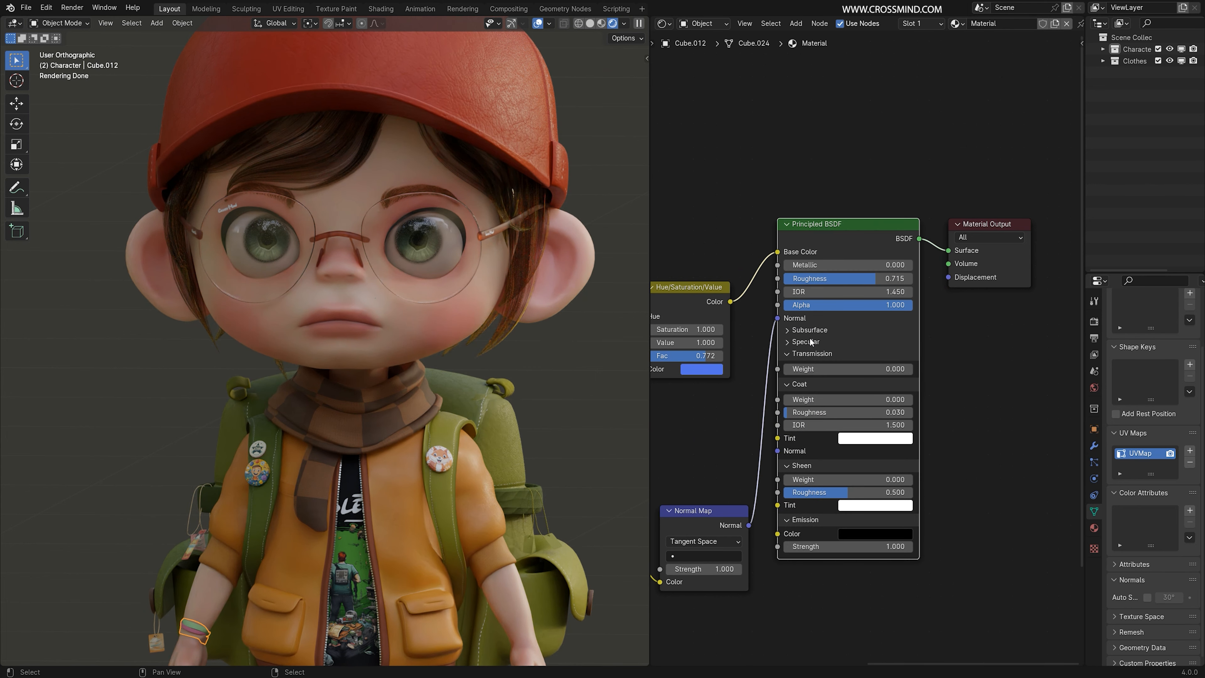
left_click(811, 341)
left_click(813, 340)
left_click(799, 354)
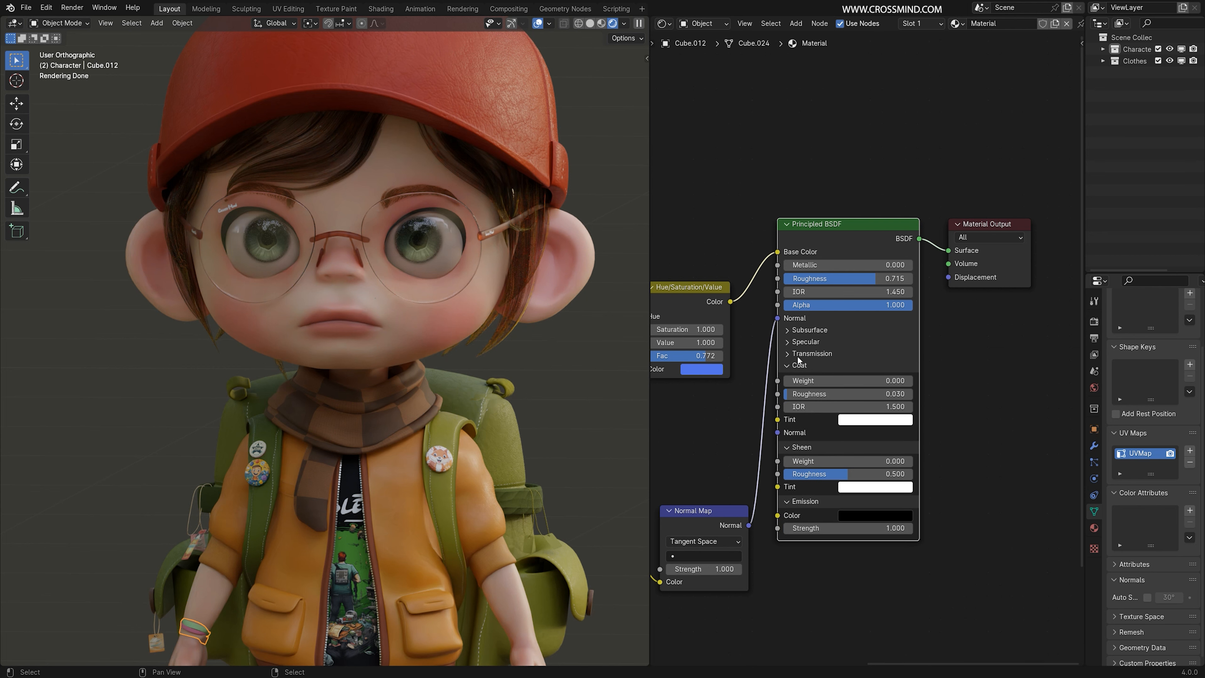
Examine the textured character from several angles and inspect the Principled BSDF node's Coat, Sheen and Emission settings up close
middle_click_drag(333, 362, 379, 369)
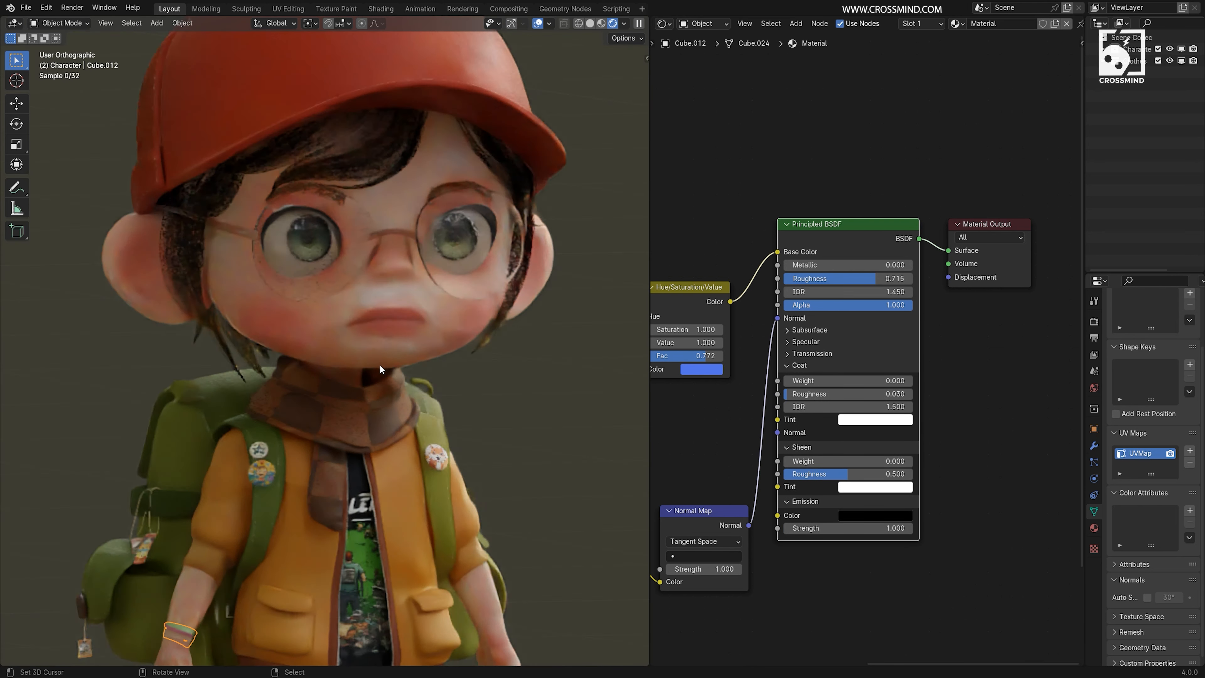
middle_click_drag(490, 353, 332, 331)
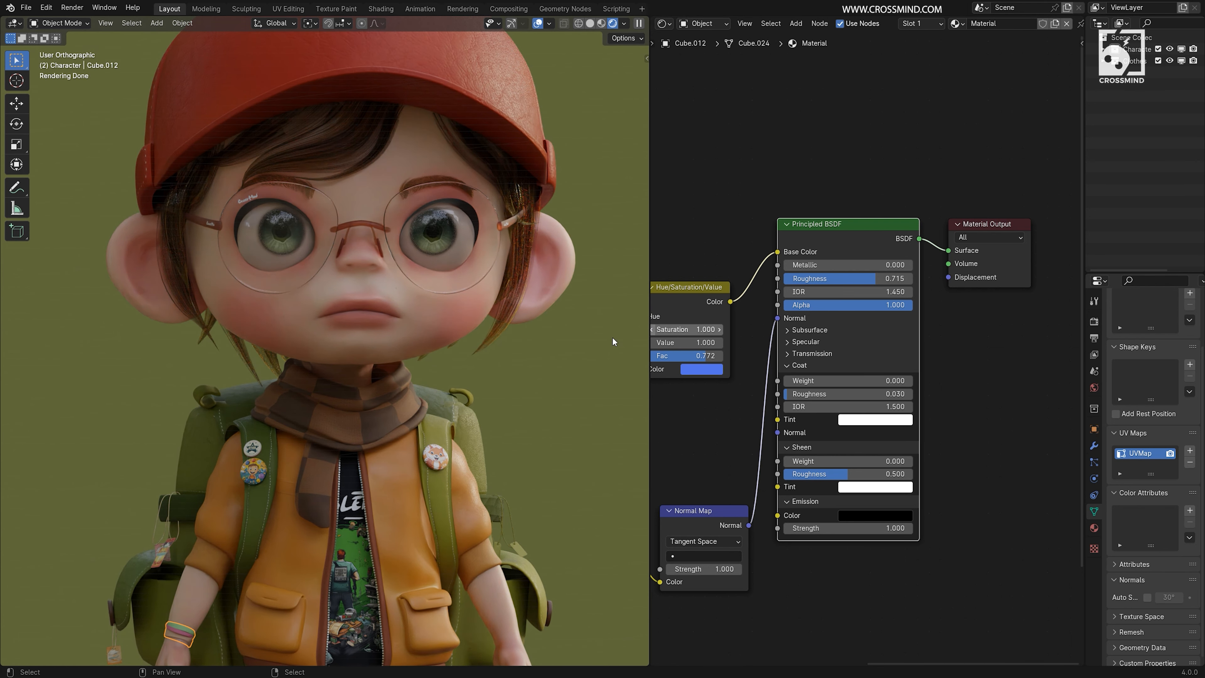
middle_click_drag(413, 362, 484, 373)
middle_click_drag(483, 525, 543, 331, "shift")
scroll(494, 351, "down", 3)
middle_click_drag(516, 273, 511, 389, "shift")
scroll(524, 328, "up", 4)
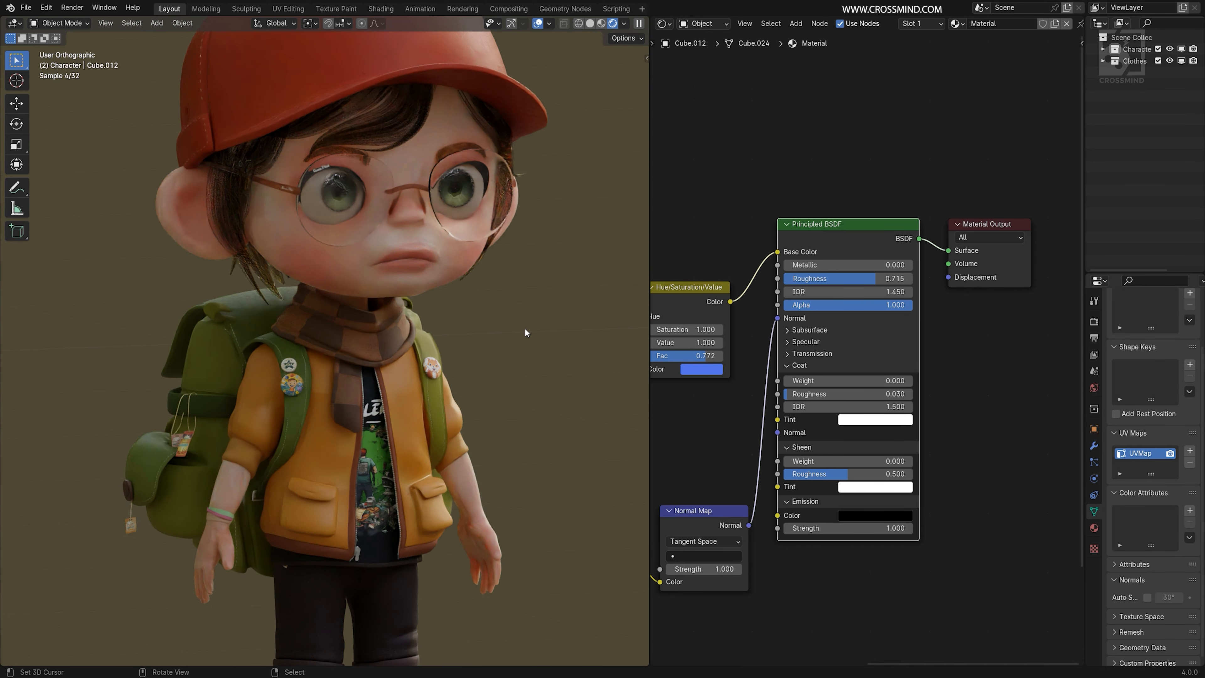
middle_click_drag(525, 328, 532, 384)
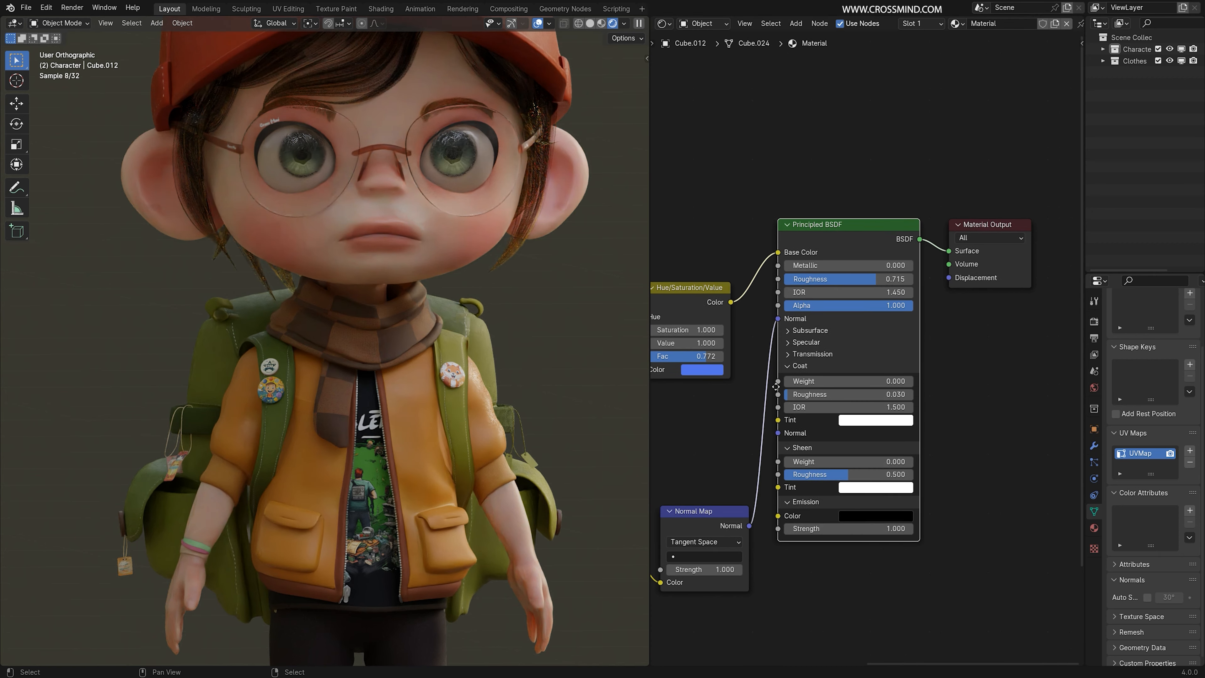
scroll(793, 381, "down", 2)
scroll(925, 420, "up", 3)
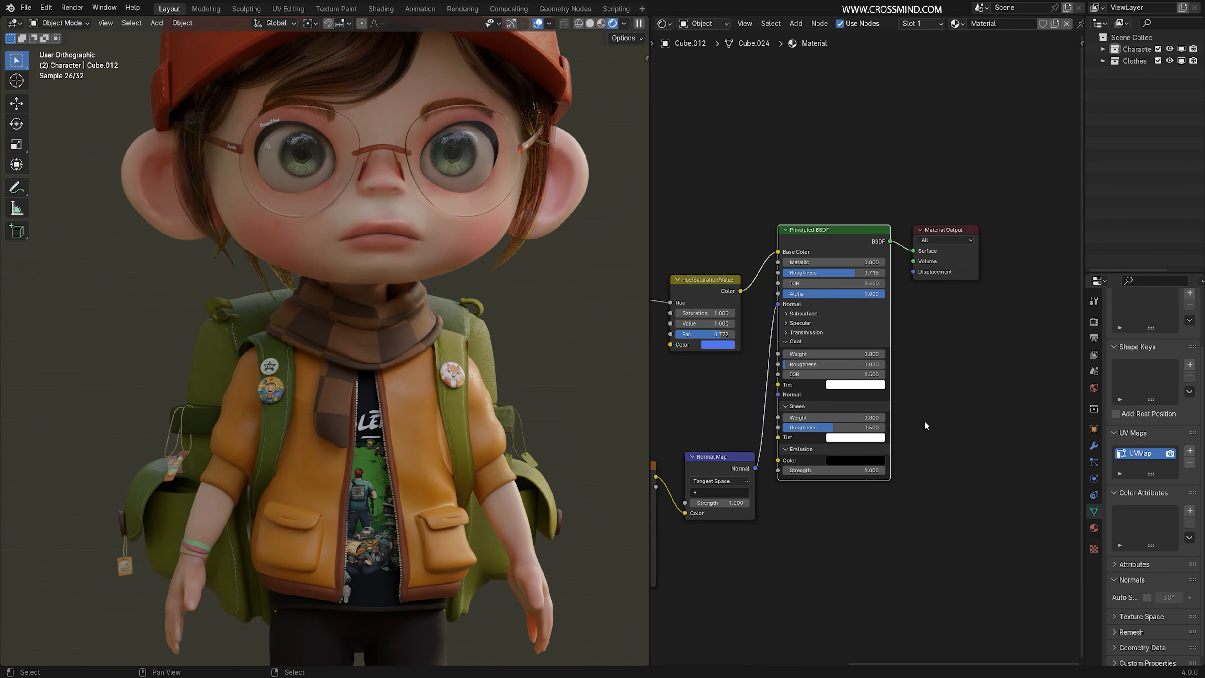
left_click_drag(749, 121, 918, 564)
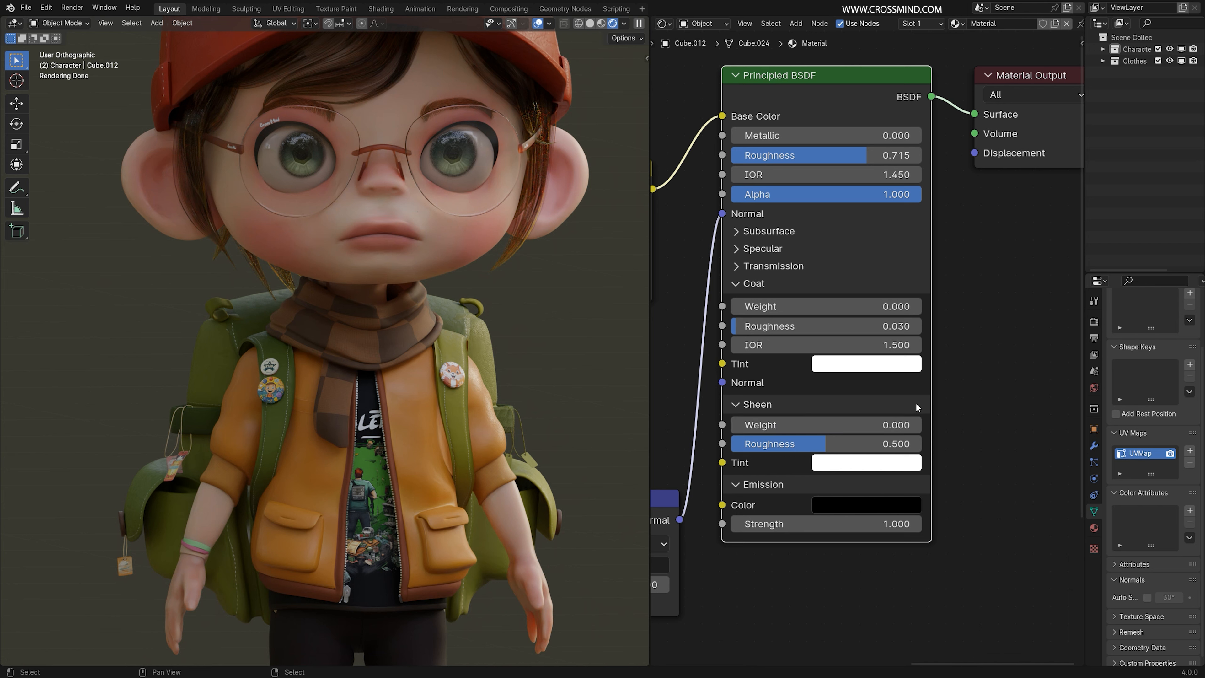
key("shift+b")
left_click_drag(971, 384, 680, 472)
Isolate the muffler and set the Sheen Weight of its Principled BSDF node to 0.356, keeping only the Sheen section expanded
left_click(410, 330)
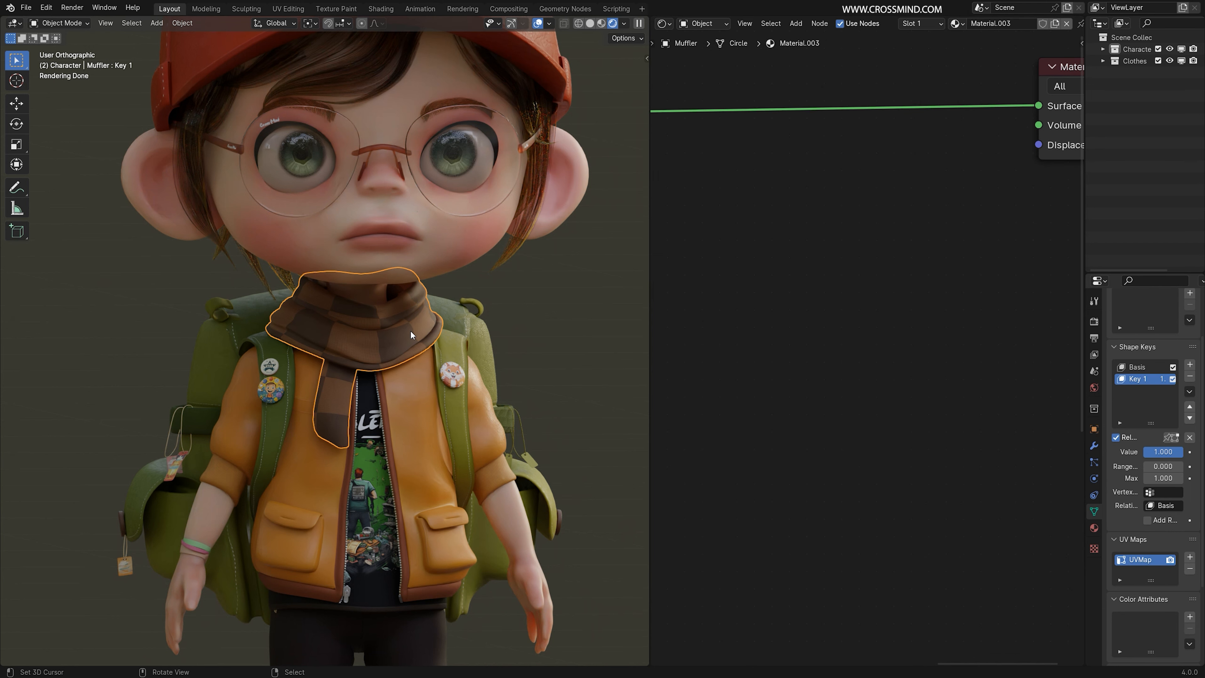
middle_click_drag(387, 369, 391, 354)
scroll(867, 419, "down", 11)
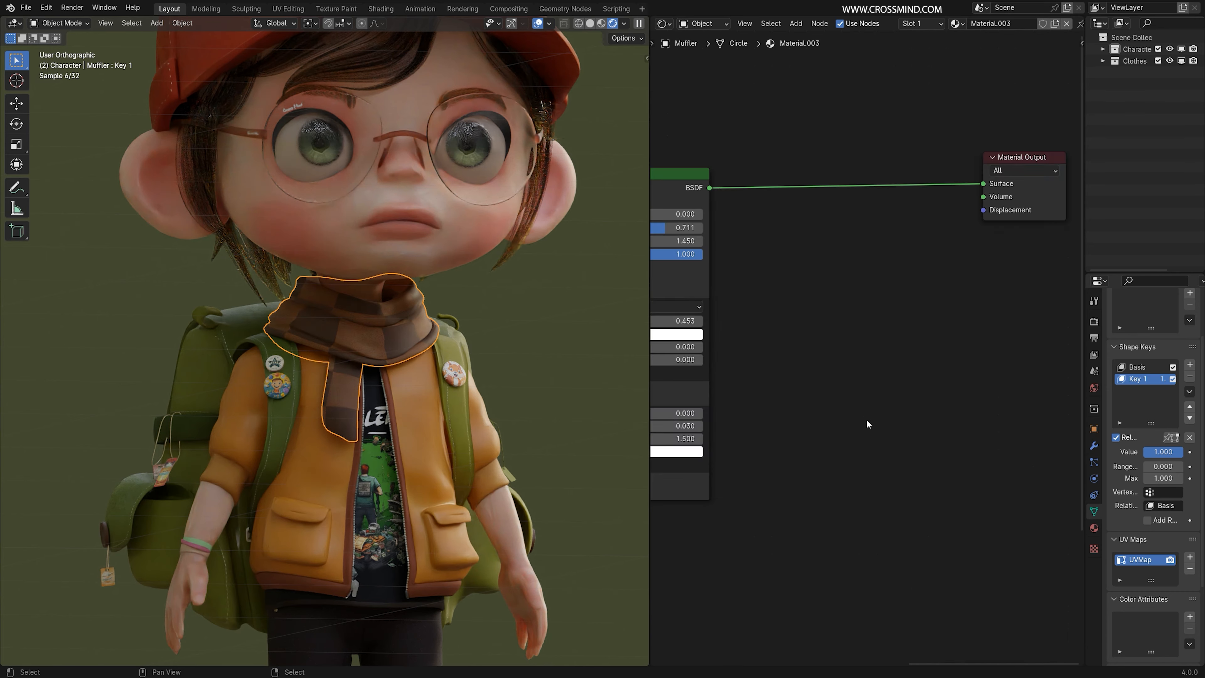
middle_click_drag(840, 412, 961, 419)
scroll(931, 436, "up", 3)
scroll(821, 399, "up", 2)
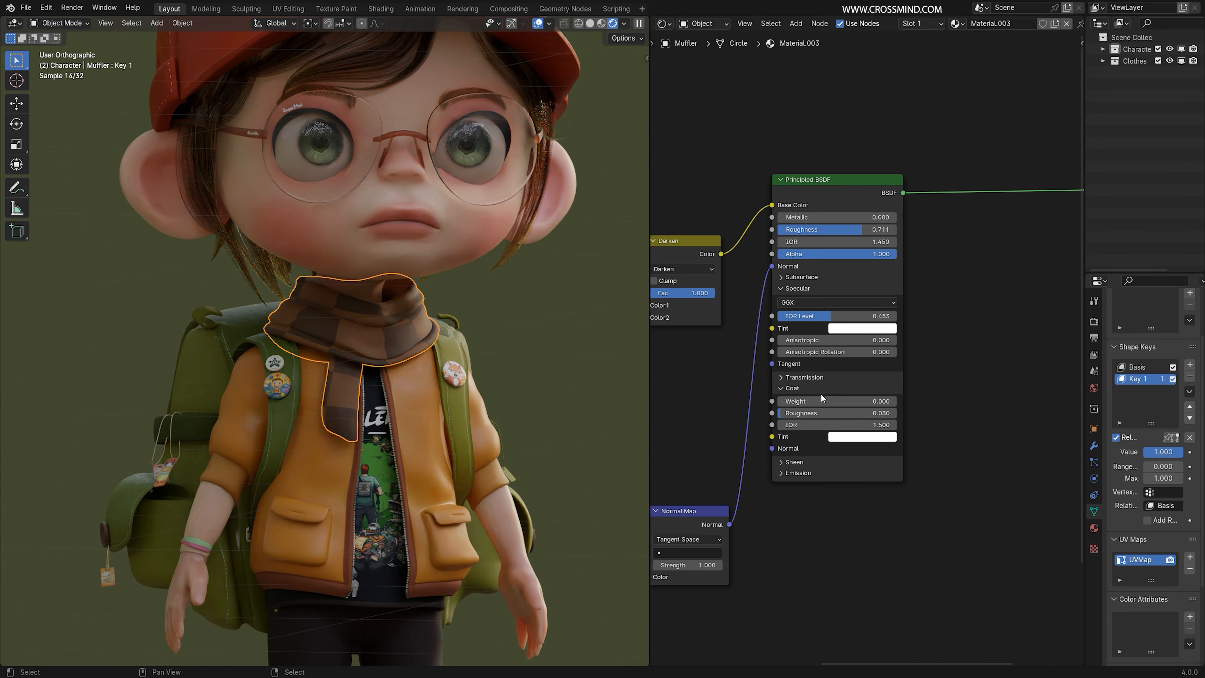
left_click(786, 388)
scroll(854, 375, "up", 1)
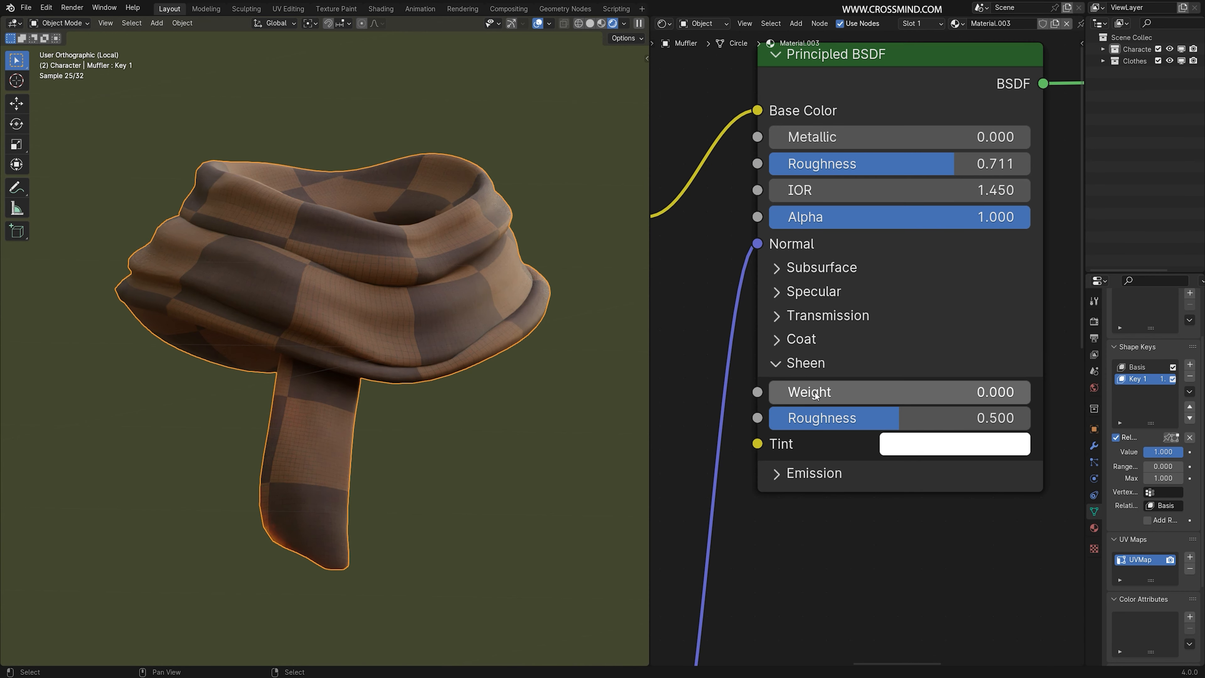
mouse_move(816, 395)
left_mouse_down()
mouse_move(934, 395)
mouse_move(790, 396)
mouse_move(808, 398)
mouse_move(810, 417)
left_mouse_up()
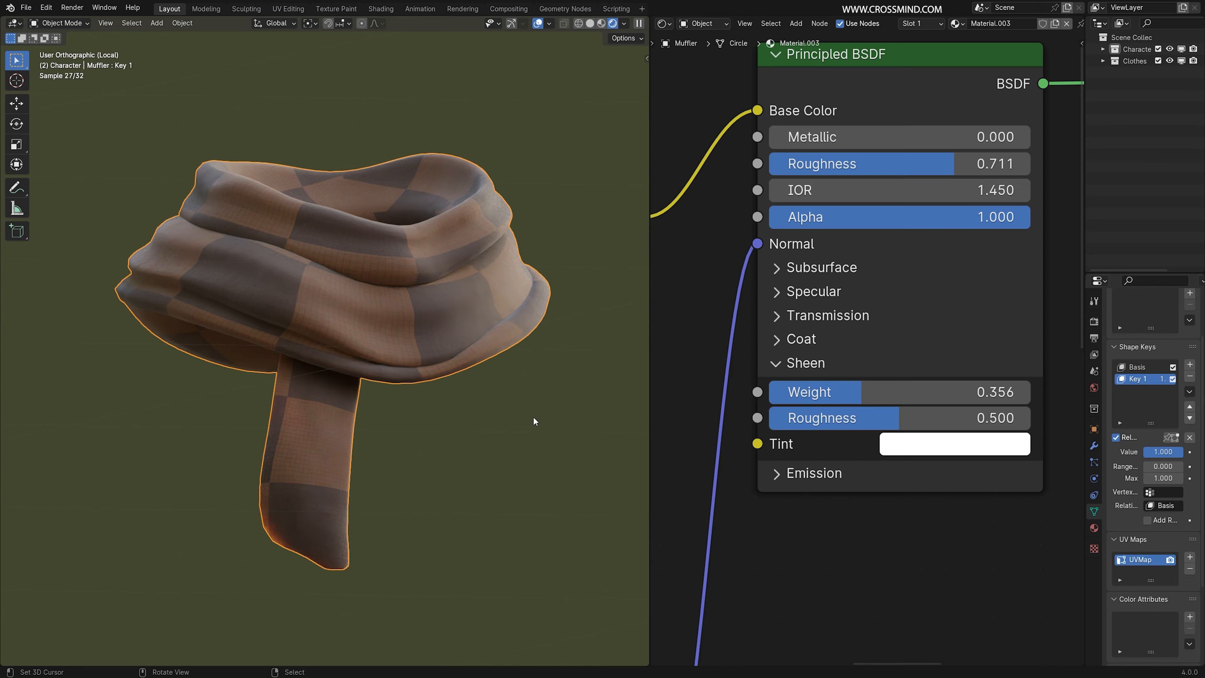
middle_click_drag(533, 416, 514, 415)
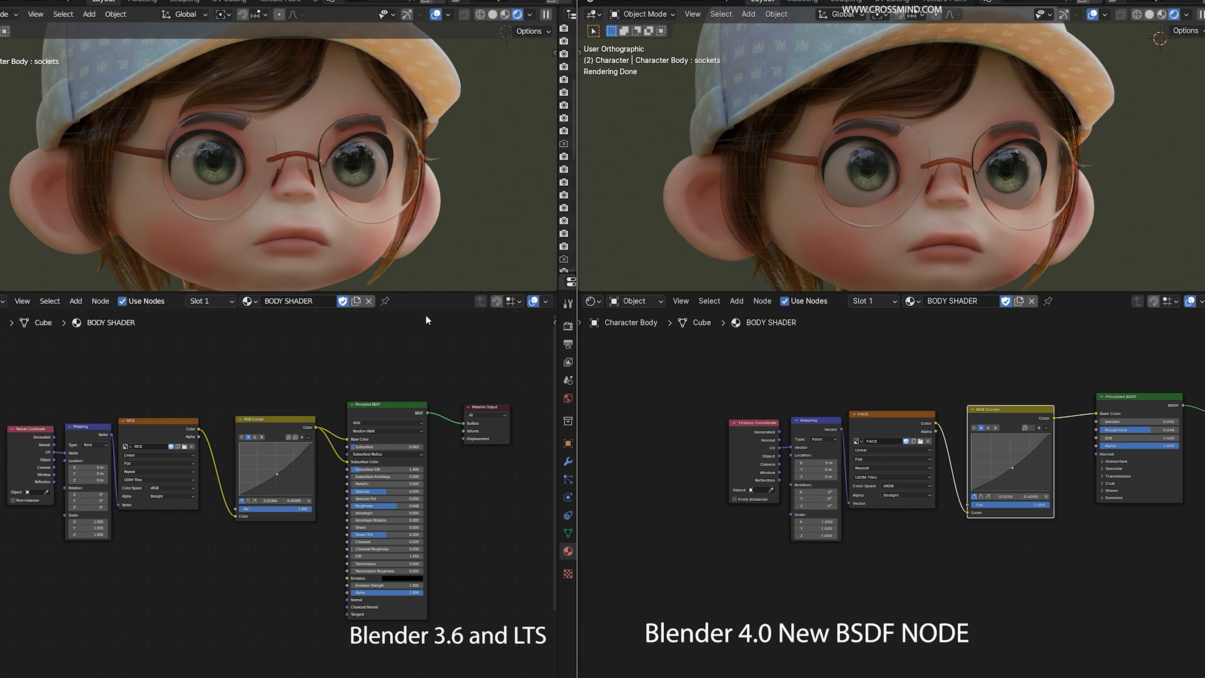
Select the character body in the Blender 3.6 window and examine its BODY SHADER node setup
mouse_move(419, 377)
middle_mouse_down()
mouse_move(396, 381)
mouse_move(433, 378)
middle_mouse_up()
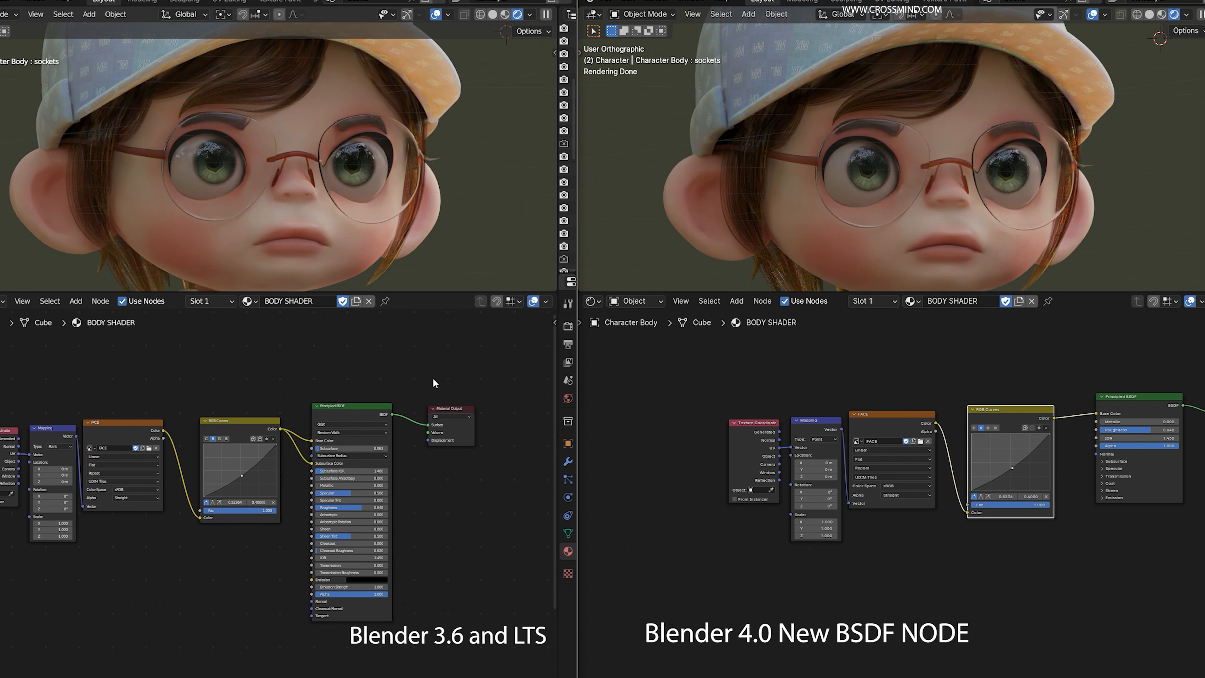
middle_click_drag(383, 199, 382, 196, "shift")
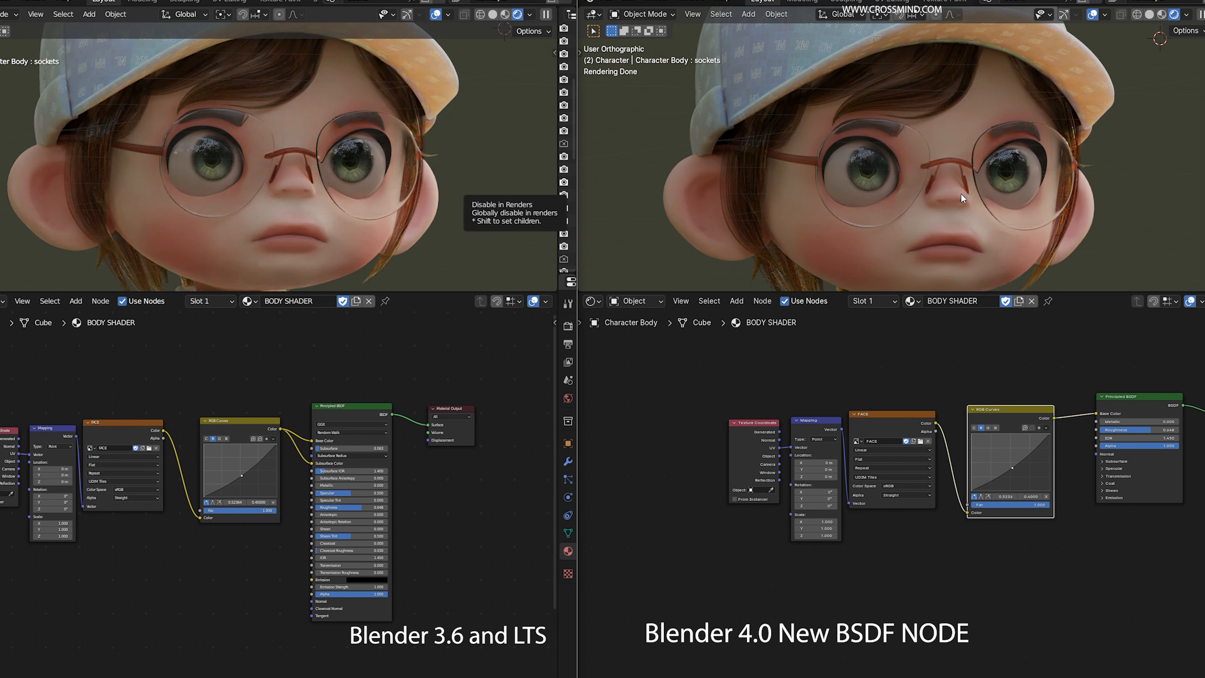
scroll(373, 374, "up", 1)
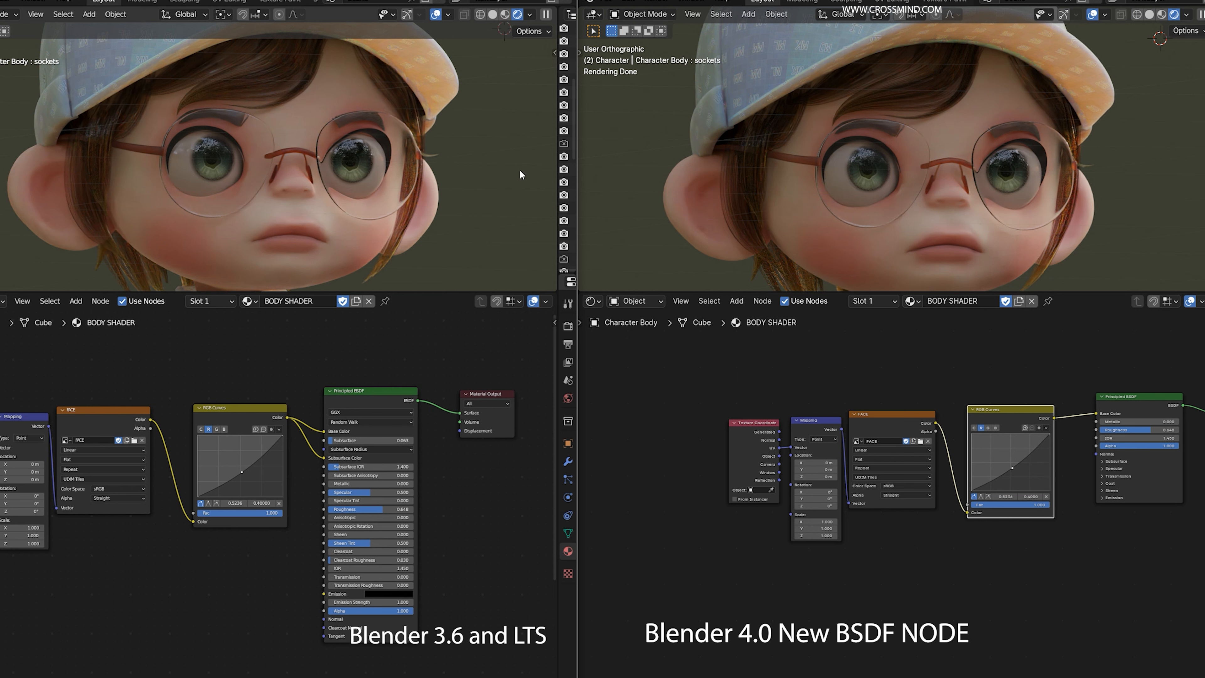
left_click(374, 251)
scroll(292, 406, "down", 1)
scroll(280, 403, "up", 2)
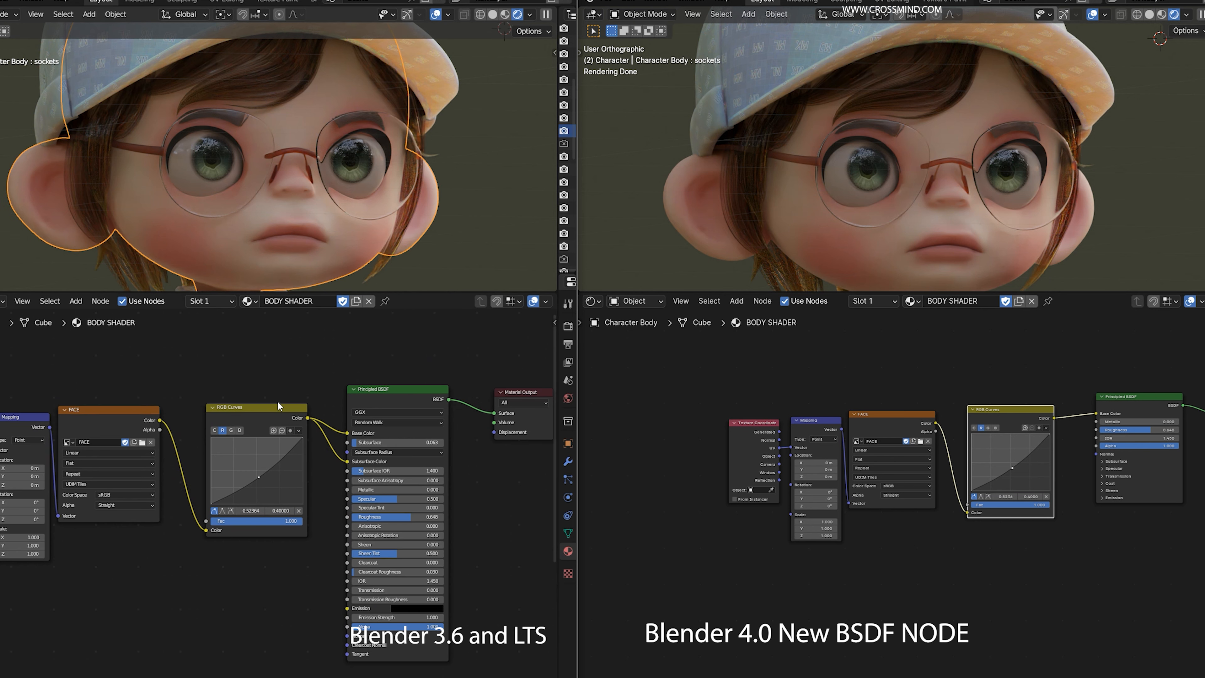
Examine the BODY SHADER material's Principled BSDF node in the Blender 4.0 window for comparison
middle_click_drag(1089, 569, 984, 565)
scroll(984, 563, "up", 1)
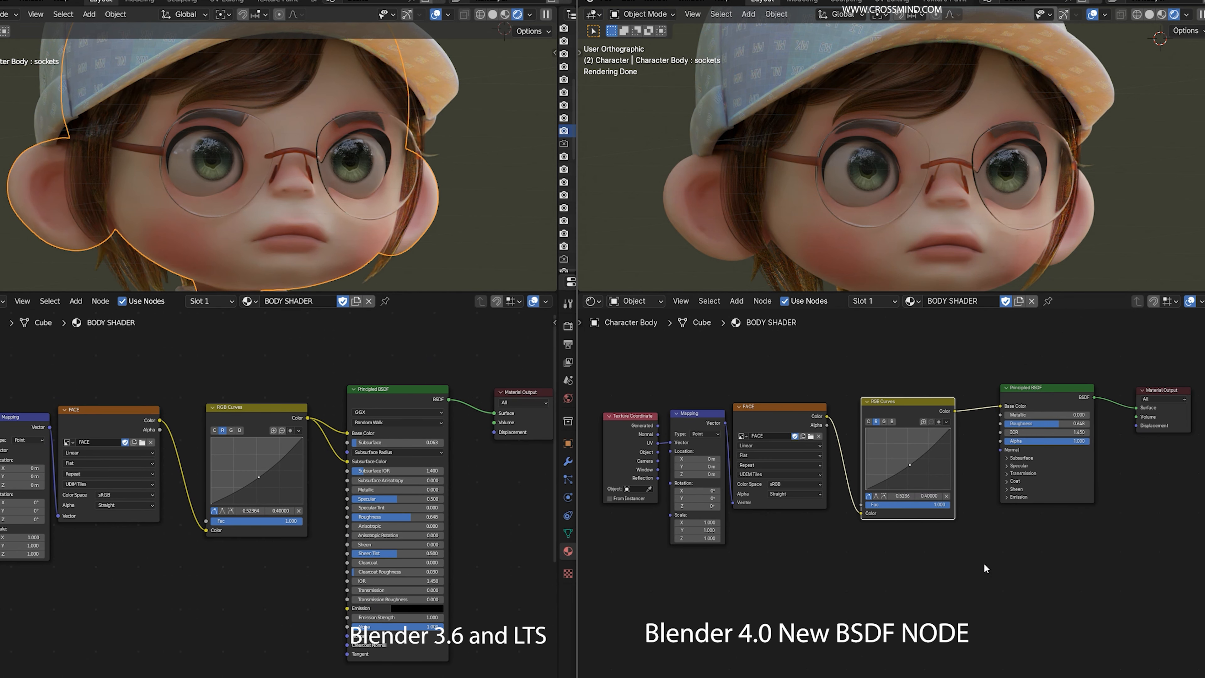
left_click_drag(1056, 394, 1045, 402)
scroll(1105, 621, "up", 4)
middle_click_drag(1108, 587, 1082, 605)
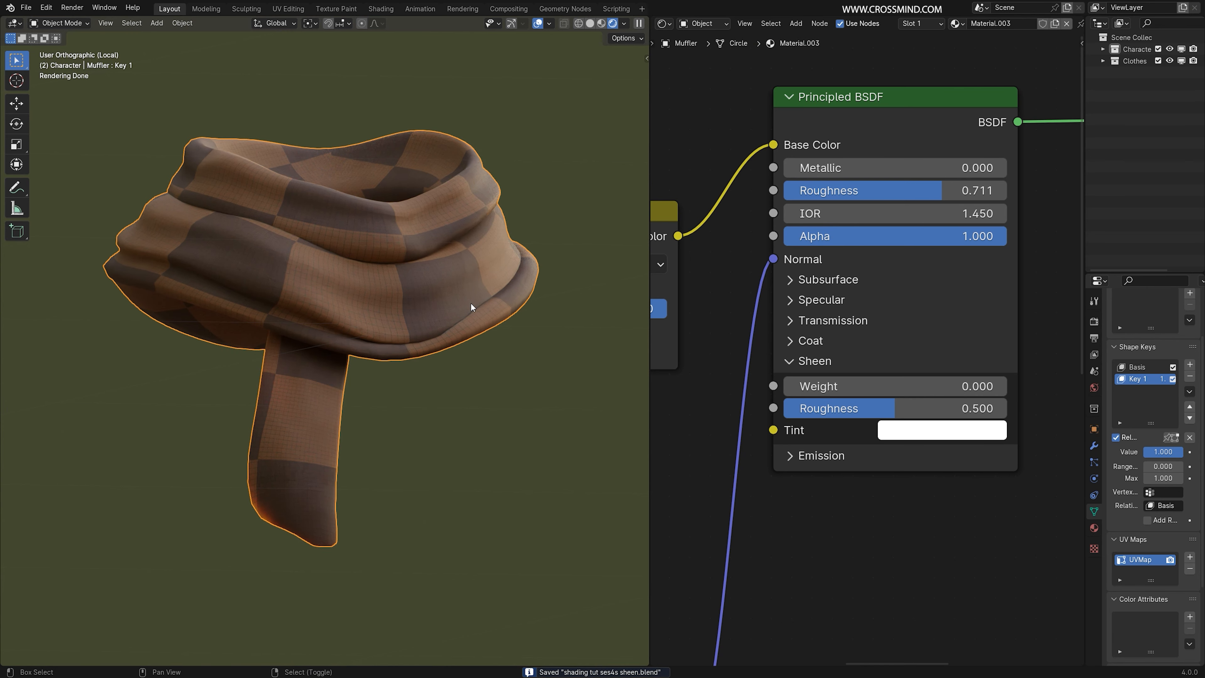
Set the Sheen Weight of the isolated muffler's Principled BSDF node to 0.356
middle_click_drag(470, 303, 517, 309)
scroll(831, 424, "up", 2)
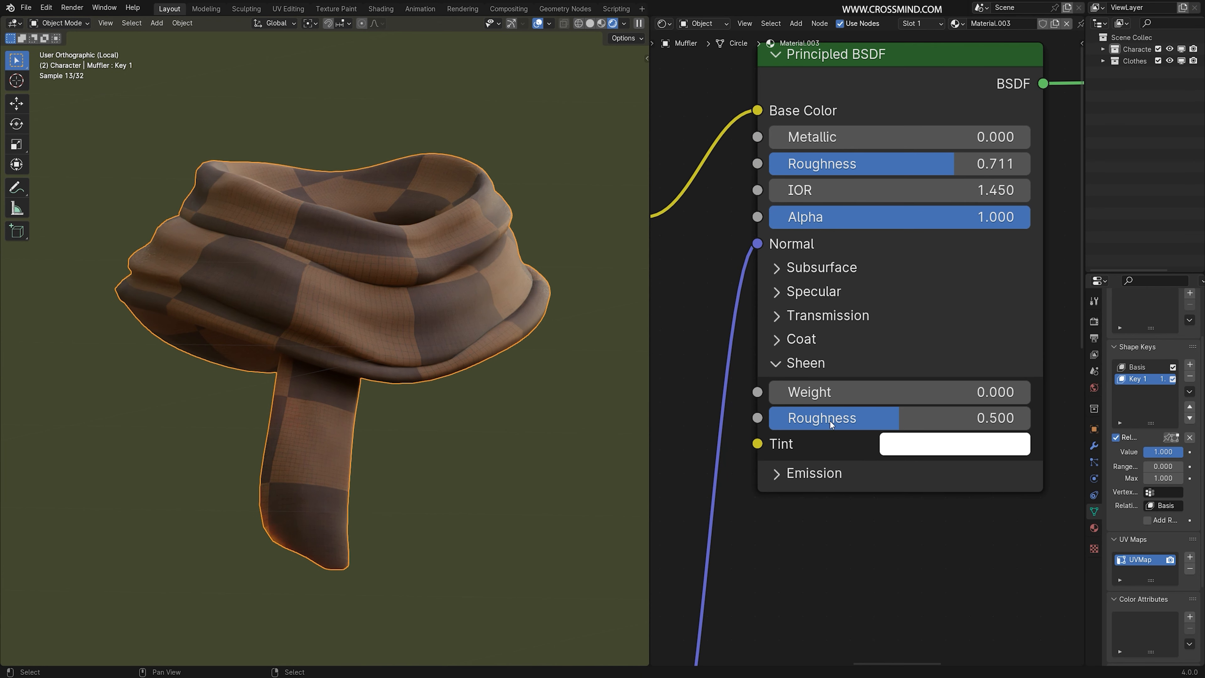
left_click_drag(815, 393, 884, 396)
middle_click_drag(529, 415, 513, 415)
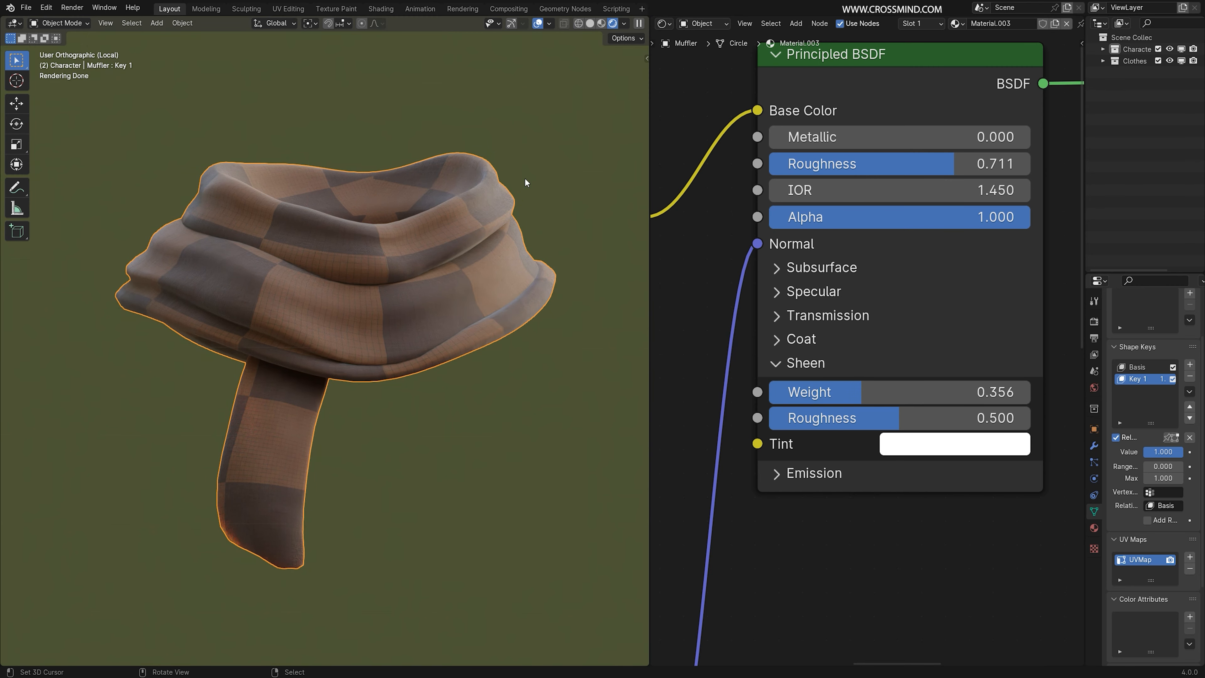
Pick a different Sheen Tint color in the muffler's Principled BSDF node
middle_click_drag(232, 229, 328, 247)
left_click(953, 448)
left_click_drag(879, 195, 867, 210)
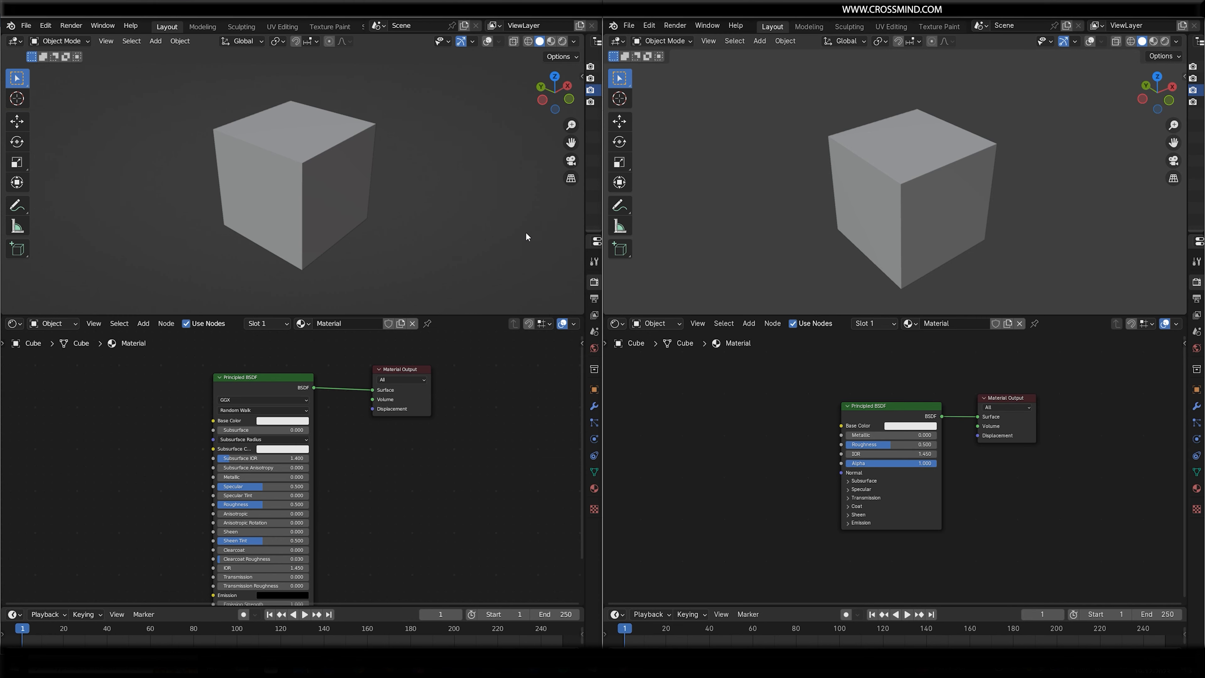
left_click_drag(159, 108, 465, 312)
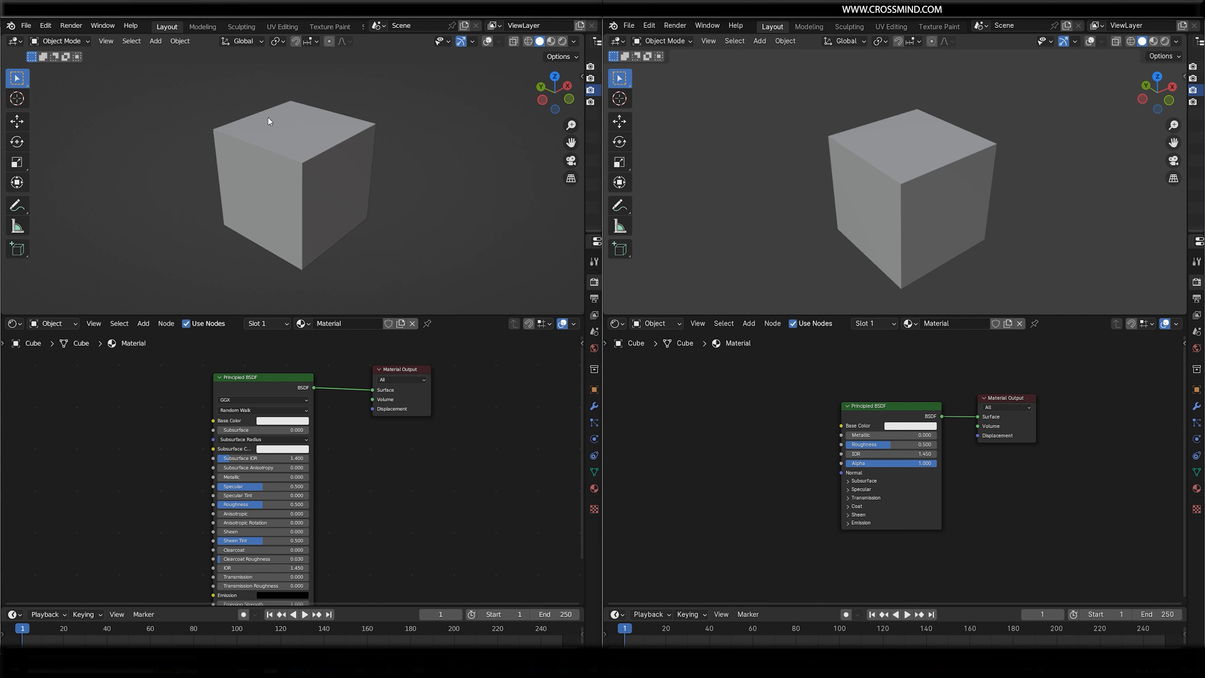
left_click_drag(163, 89, 413, 291)
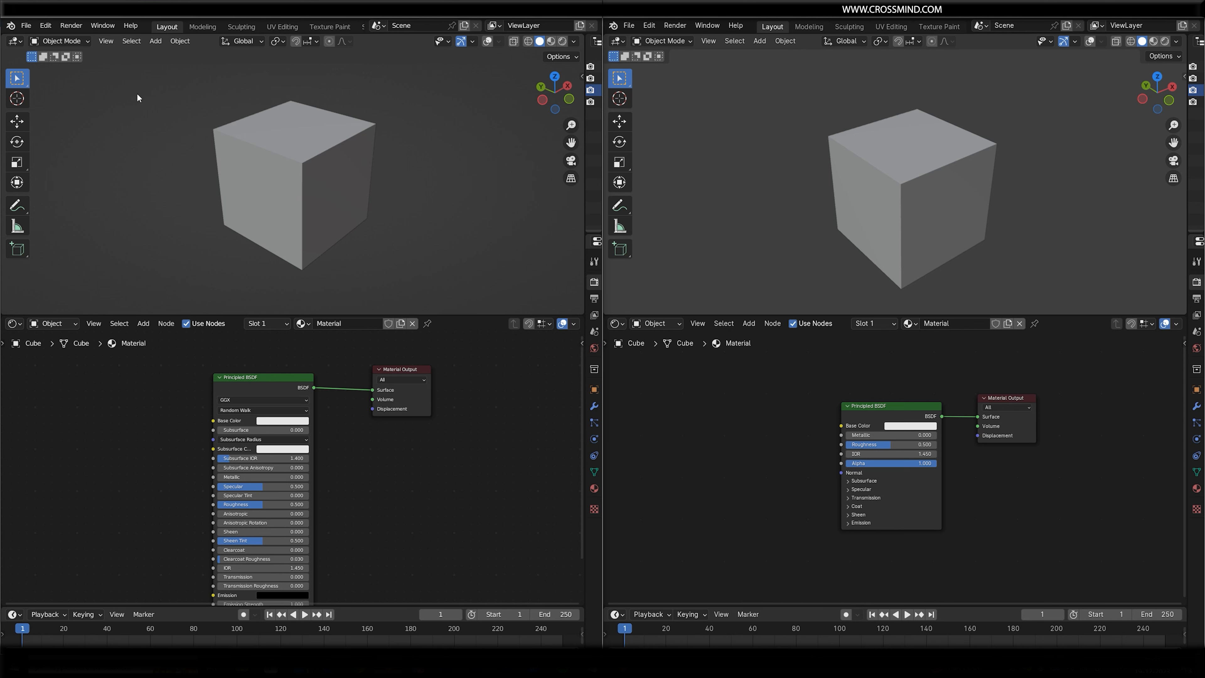
left_click_drag(762, 84, 1077, 319)
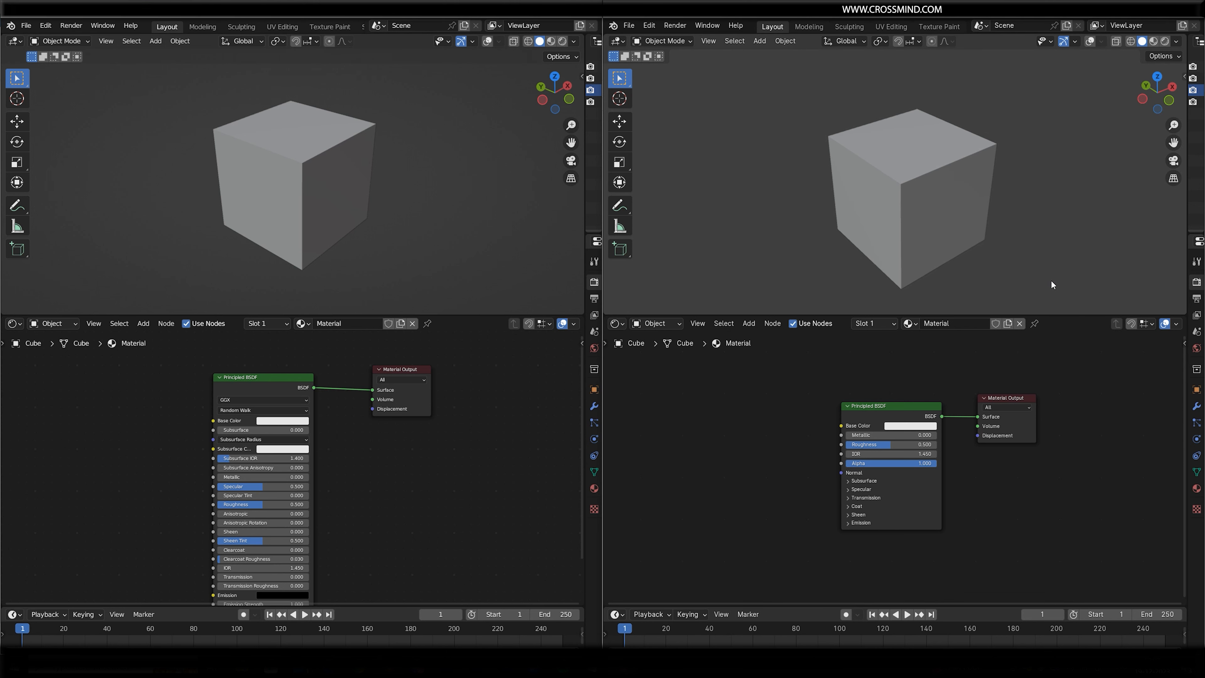
Show the splash screen in the Blender 4.0 window to check its version
middle_click_drag(1036, 279, 987, 280, "shift")
left_click(616, 27)
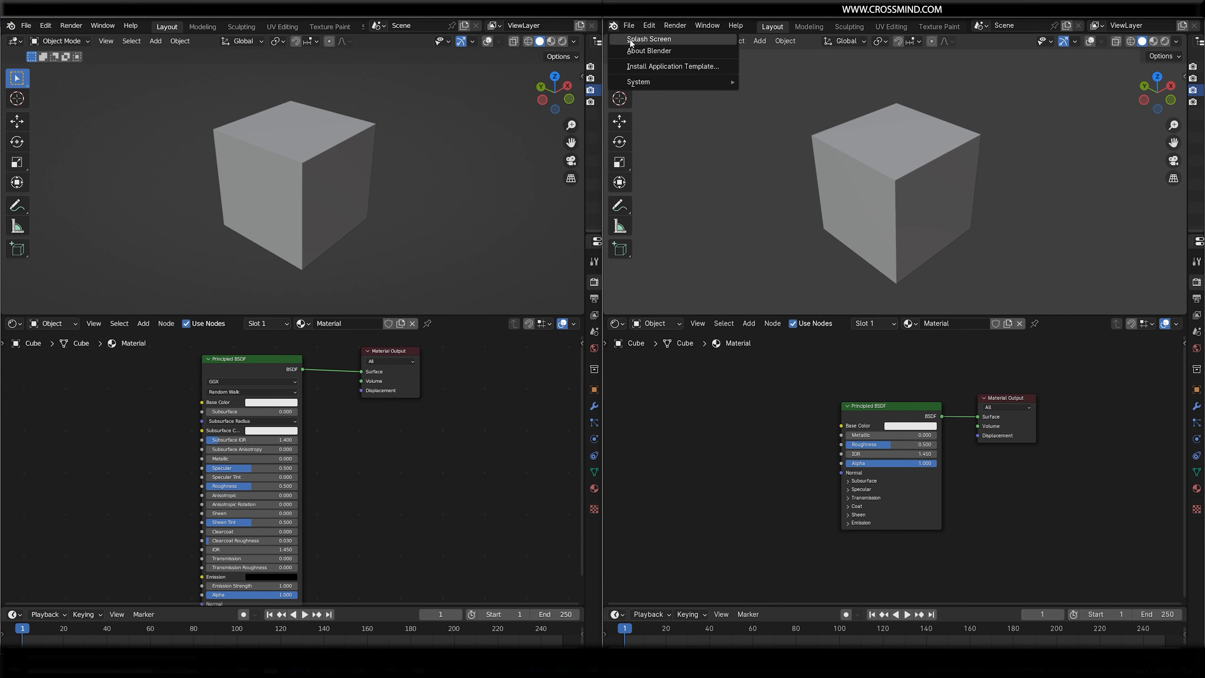
left_click(673, 40)
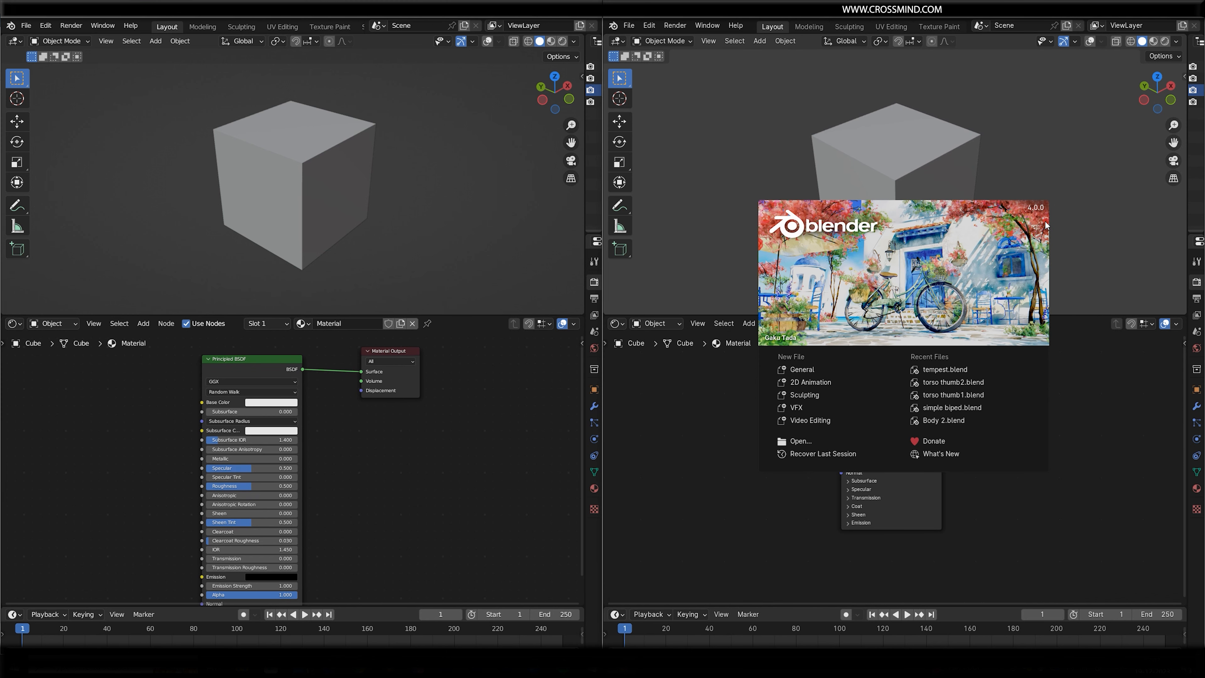
Examine the cube material's old Principled BSDF node in an enlarged shader editor in the Blender 3.6 window, then restore the layout
scroll(398, 451, "down", 1)
left_click_drag(148, 360, 313, 610)
key("ctrl+space")
key("Home")
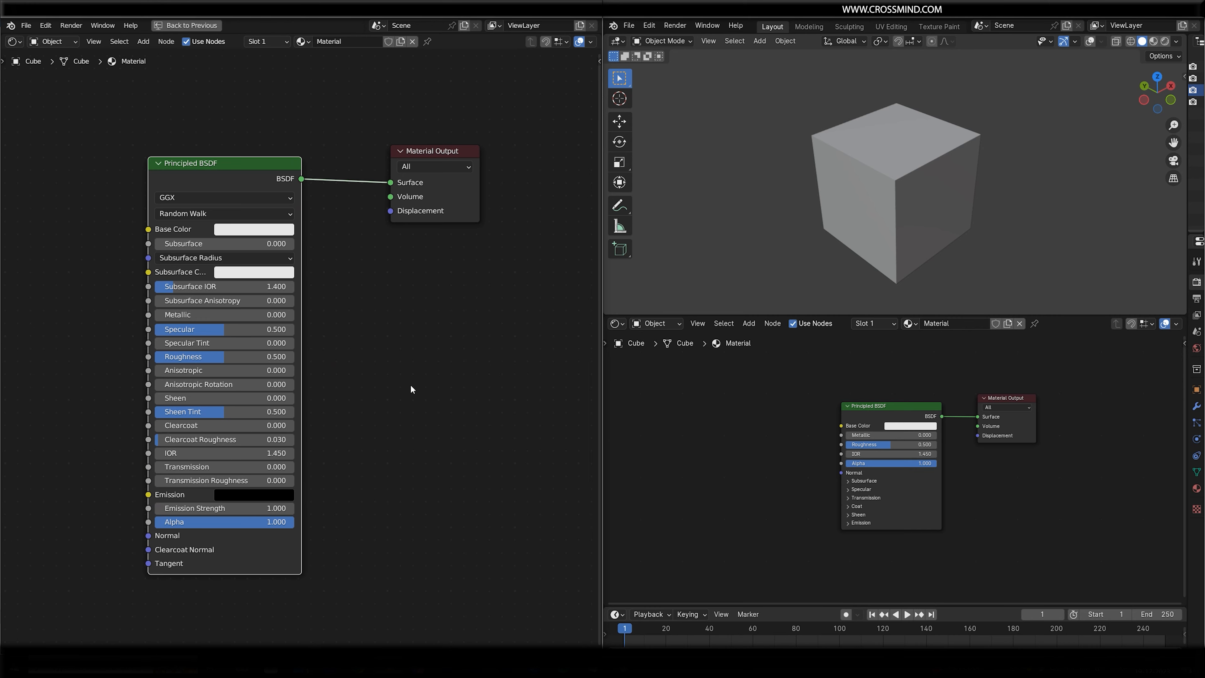
middle_click_drag(373, 389, 411, 402)
left_click_drag(145, 146, 392, 647)
key("ctrl+space")
key("Home")
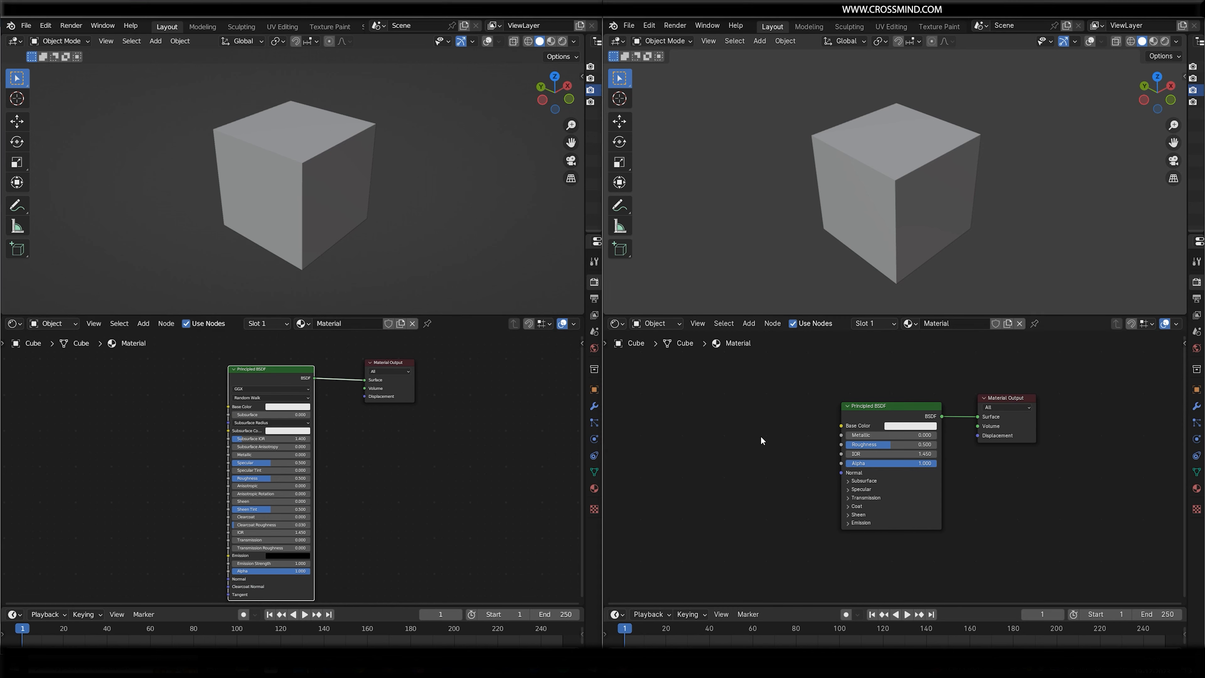
Examine the cube material's new Principled BSDF node in an enlarged shader editor in the Blender 4.0 window, then restore the layout
key("ctrl+space")
key("Home")
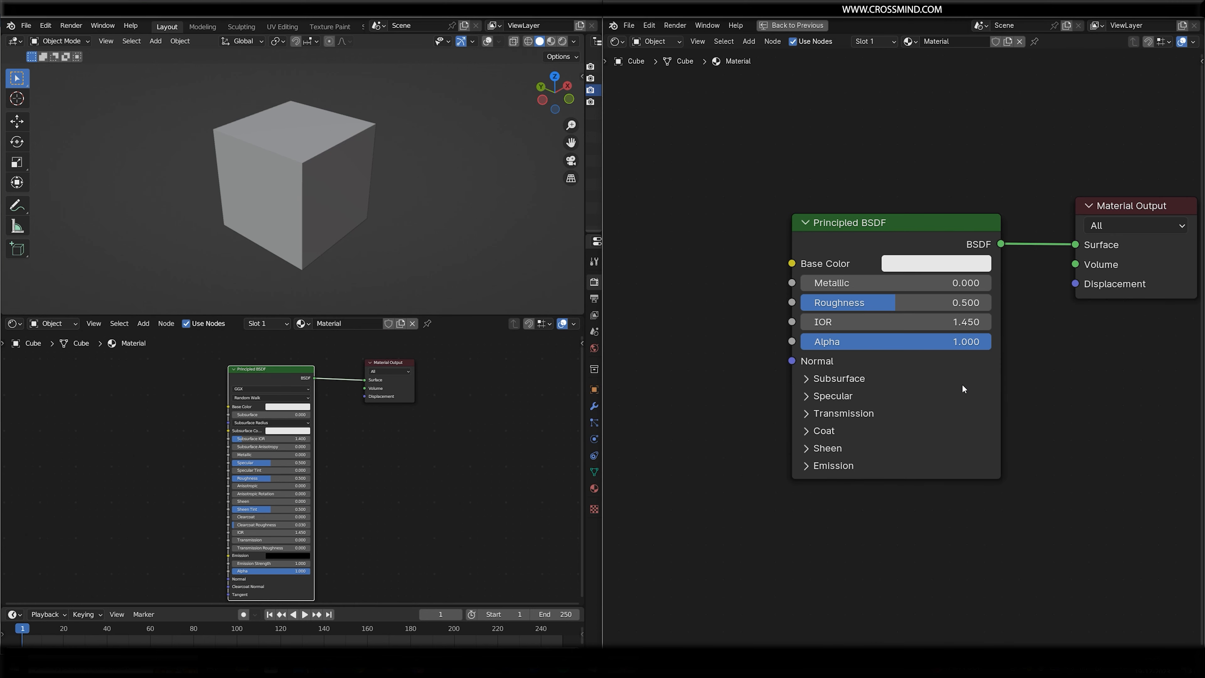
key("ctrl+space")
key("Home")
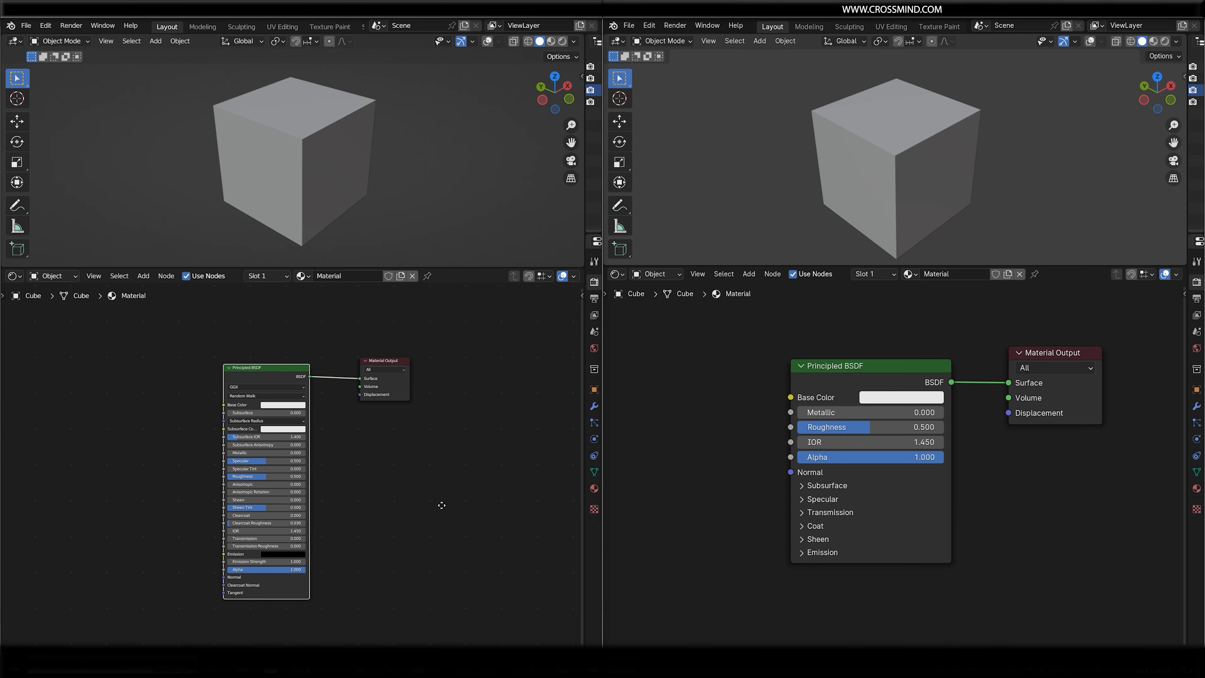
Frame both Principled BSDF nodes side by side and compare the old flat input list with the new collapsible sections
key("Home")
middle_click_drag(380, 498, 396, 464)
scroll(396, 462, "up", 1)
left_click_drag(146, 316, 310, 606)
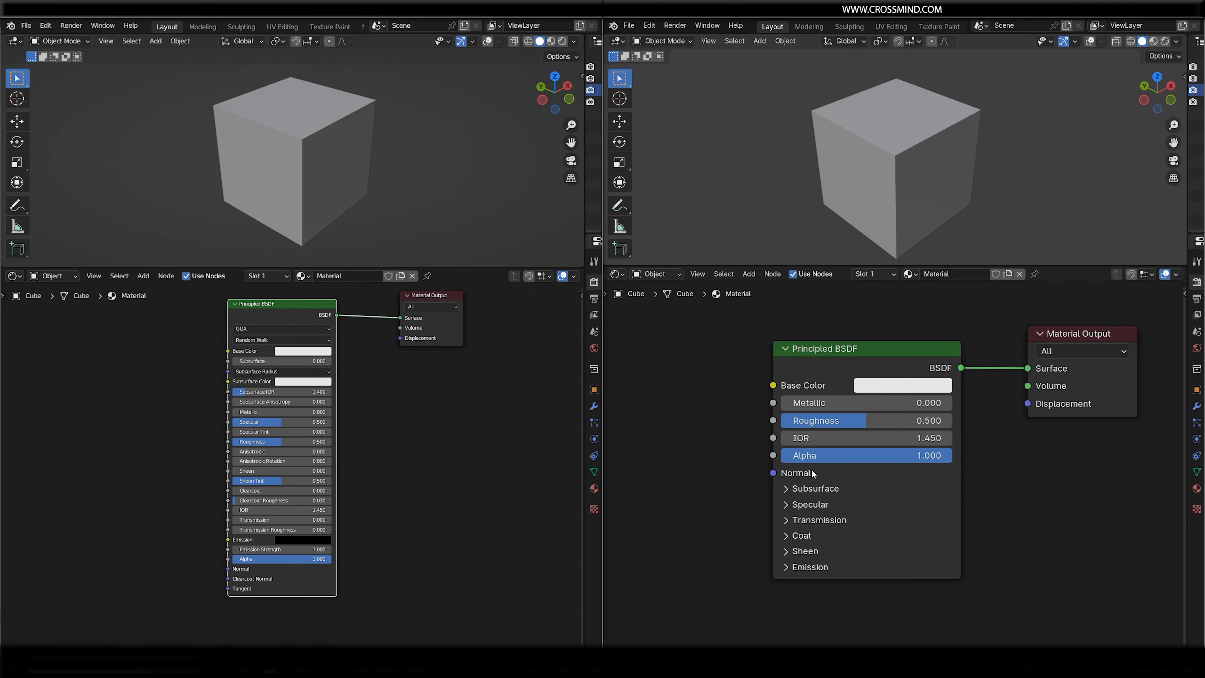
key("Home")
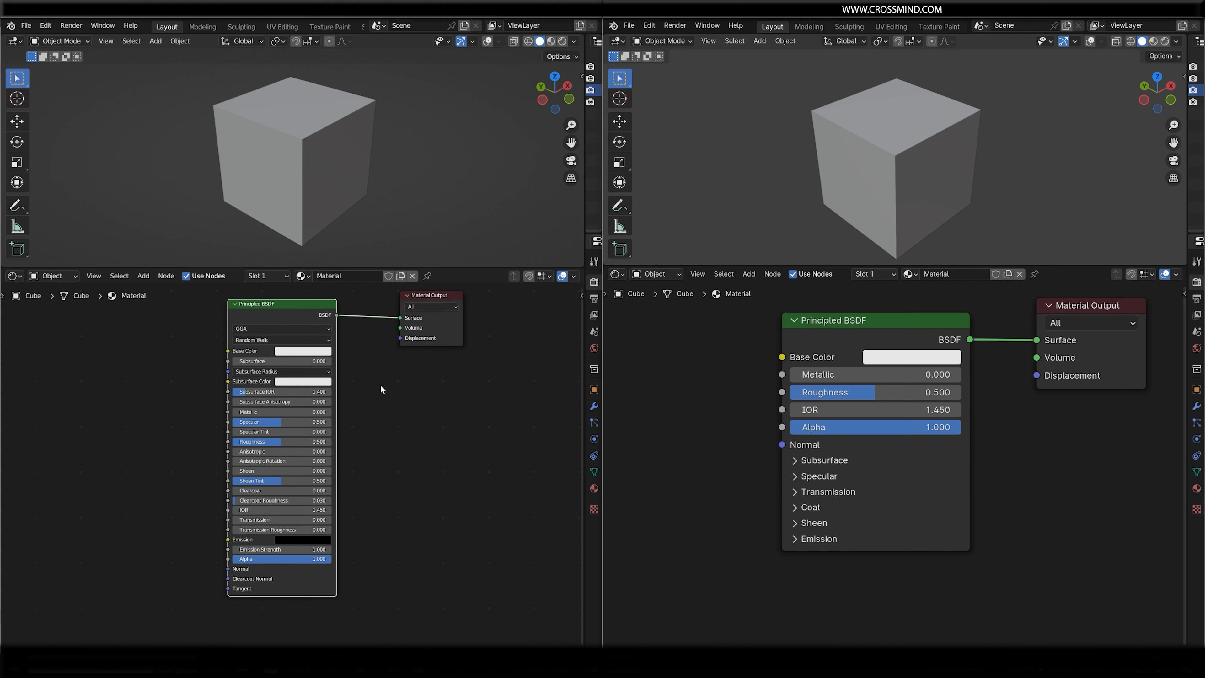
scroll(292, 376, "up", 1)
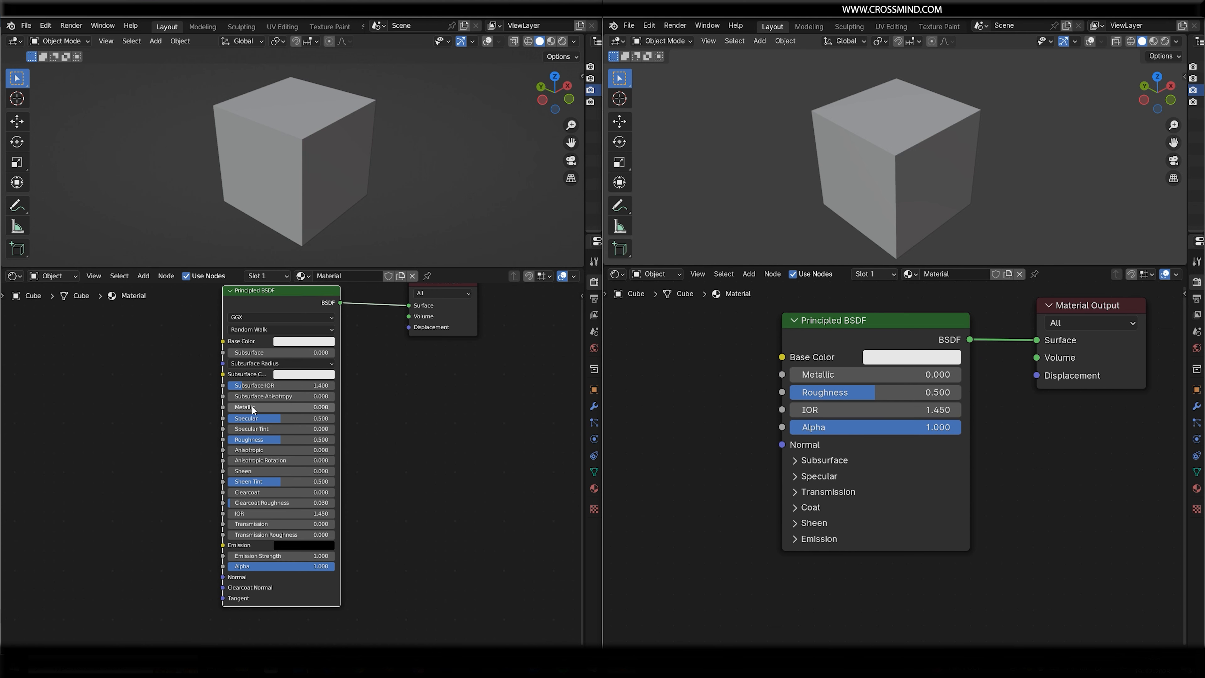
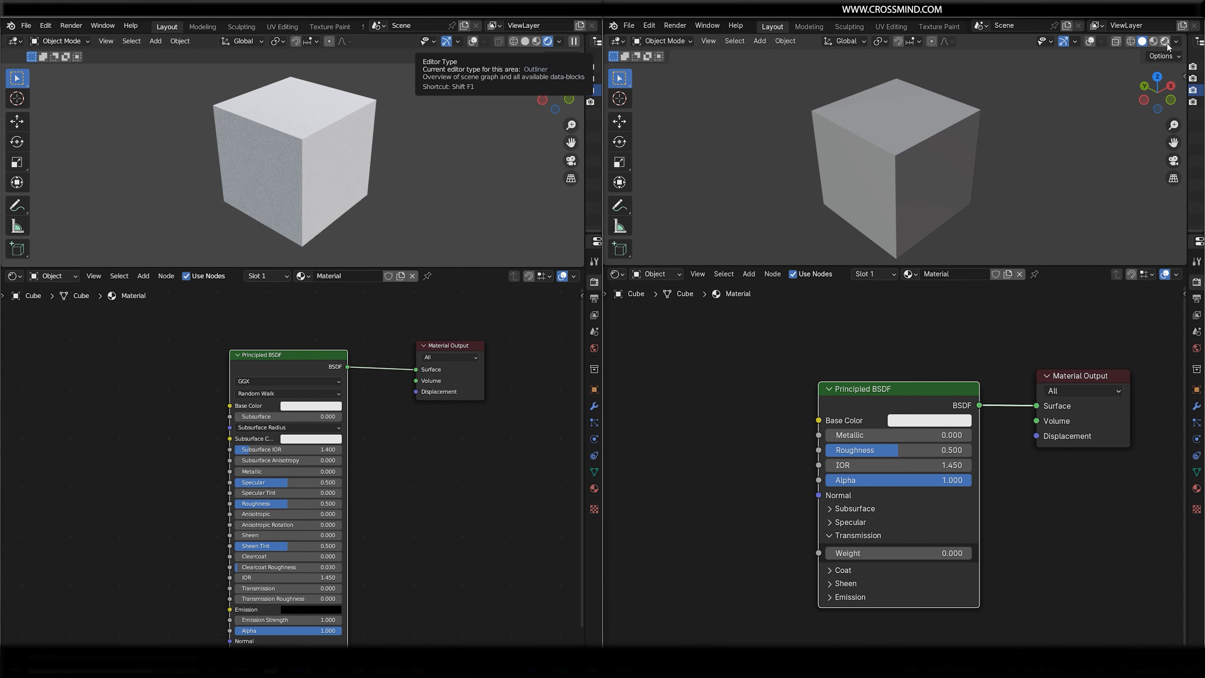
Show the Blender 4.0 viewport in Rendered shading and set the cube material's Base Color to red in the 3.6 window
left_click(1164, 41)
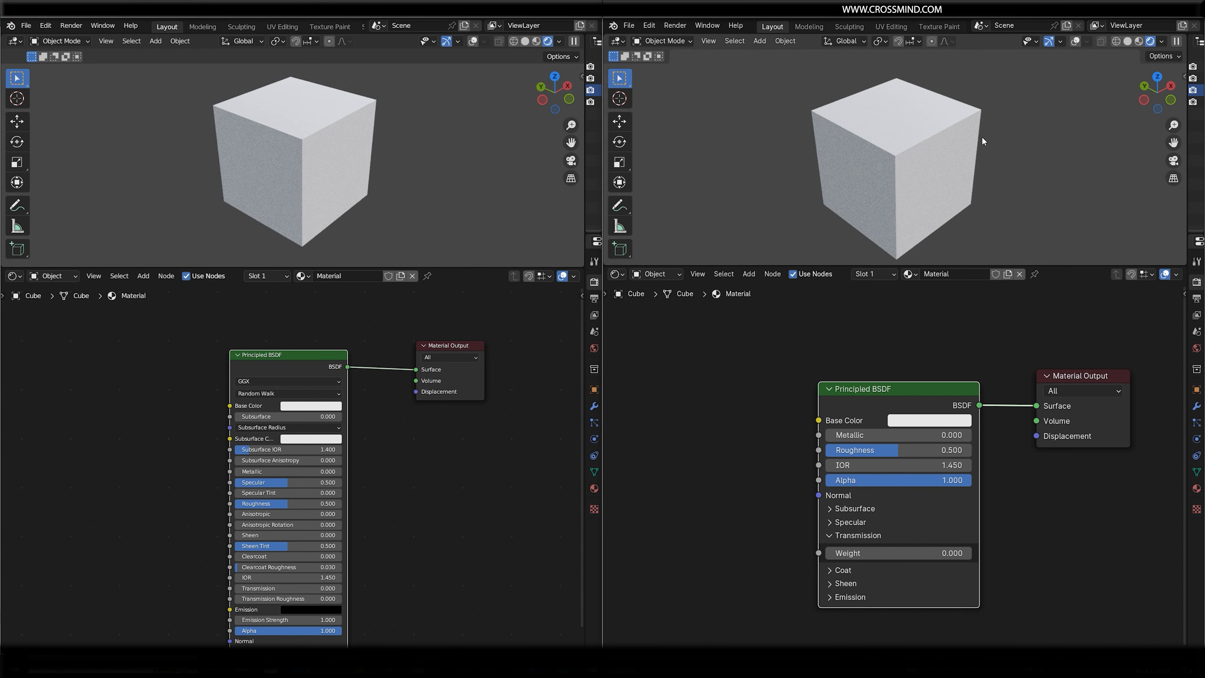
scroll(294, 412, "up", 2)
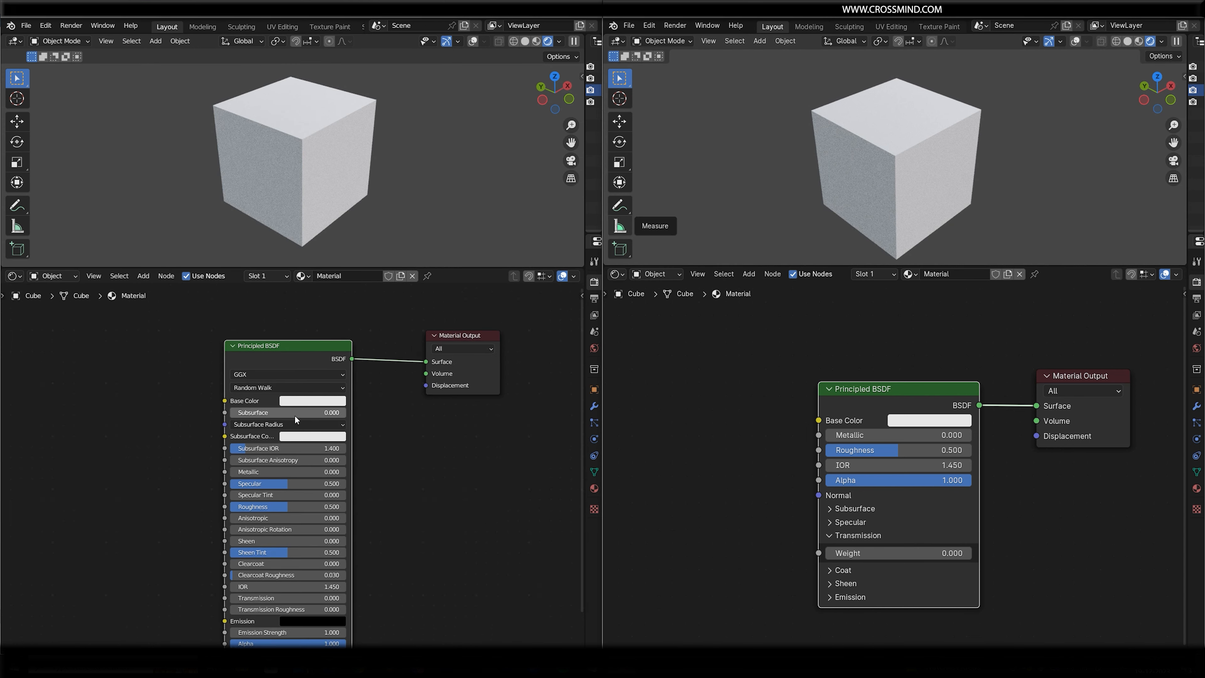
left_click(307, 397)
left_click_drag(324, 288, 324, 298)
left_click_drag(324, 298, 324, 315)
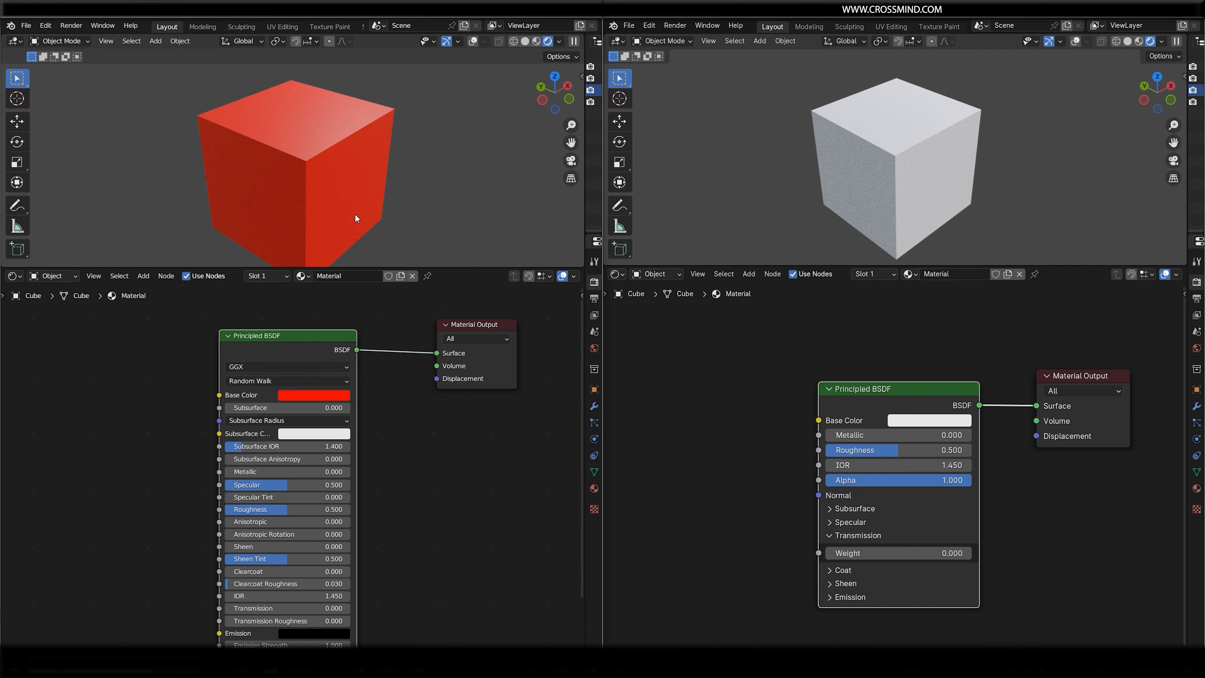
Reload the saved file in the Blender 4.0 window and view the red cube in Rendered shading
left_click(629, 26)
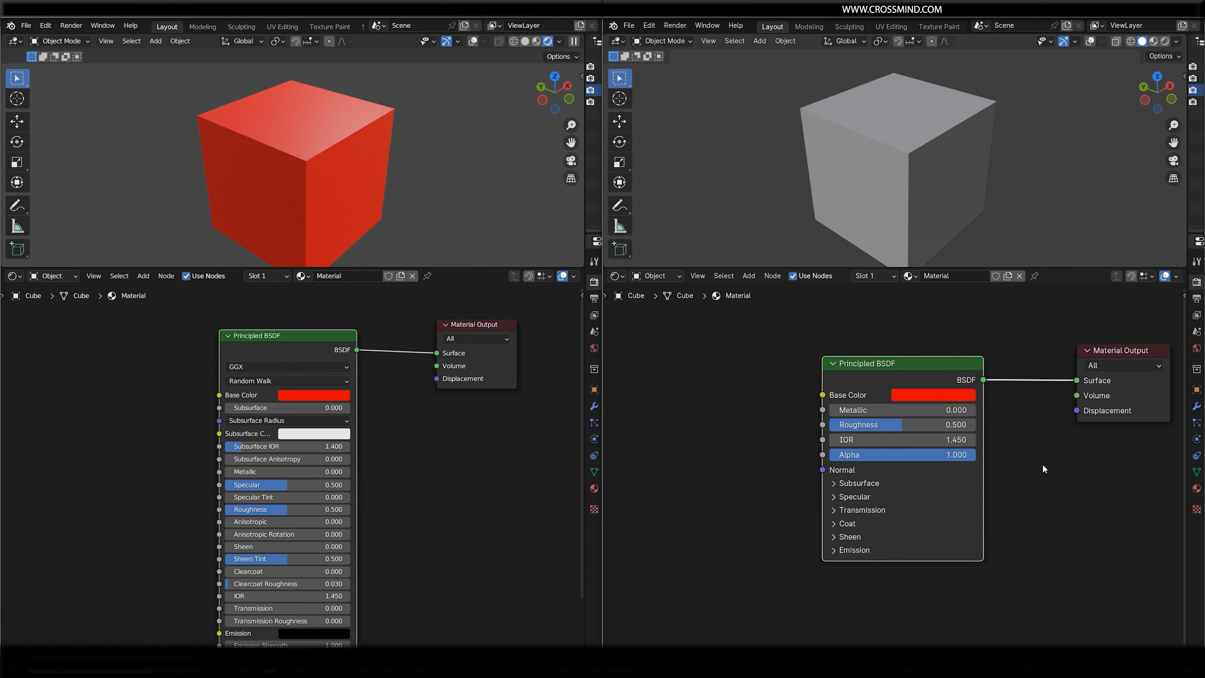
scroll(1043, 465, "up", 1)
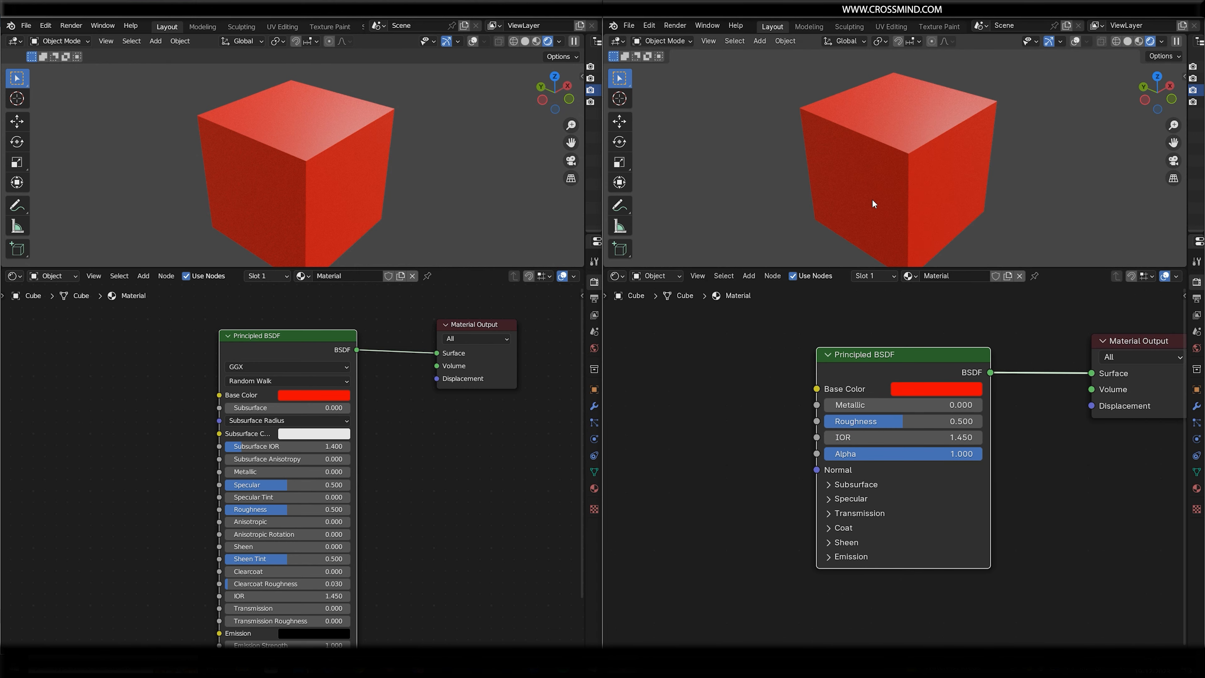
middle_click_drag(872, 199, 868, 199)
Add a Noise Texture node in the Blender 3.6 window and connect its Fac output to the Principled BSDF's Specular input
middle_click_drag(443, 445, 451, 425)
key("shift+a")
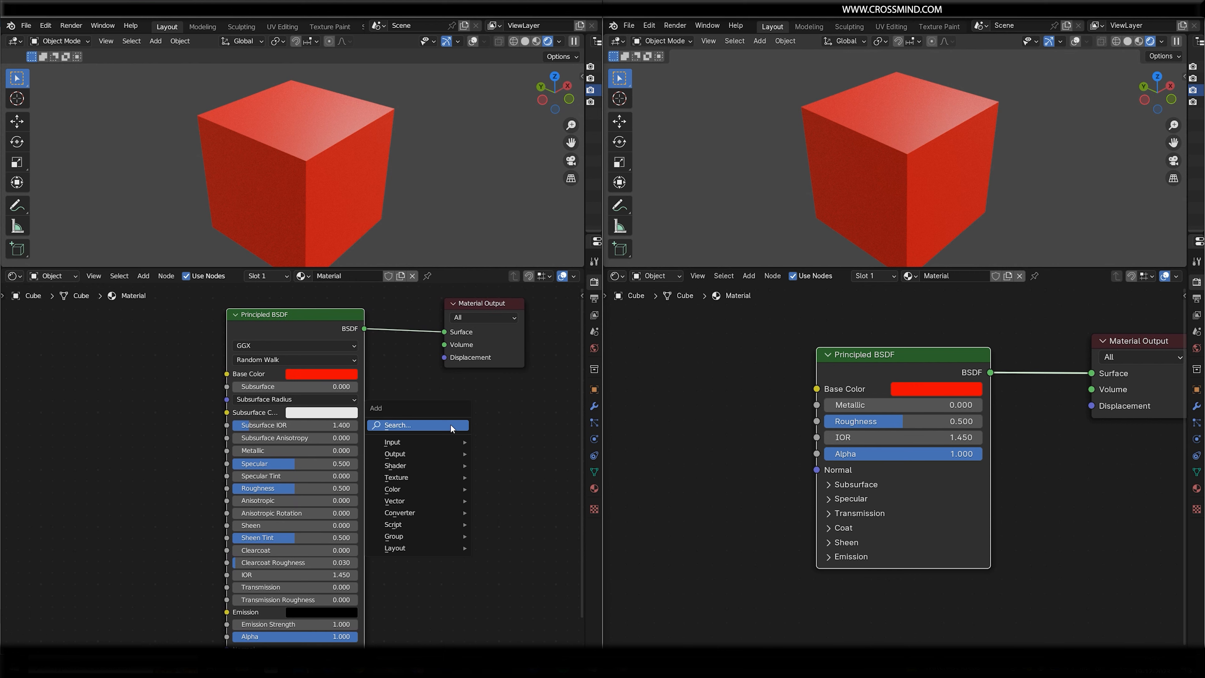
left_click(450, 426)
type("noi")
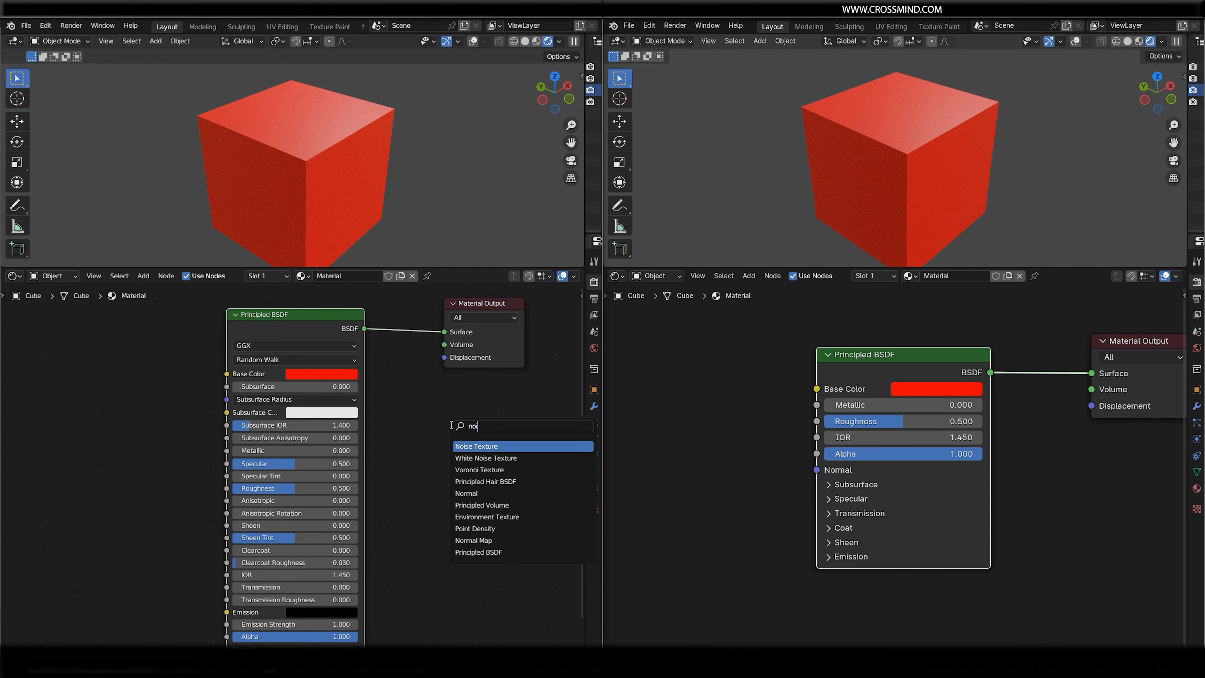
left_click(484, 446)
left_click_drag(166, 403, 245, 468)
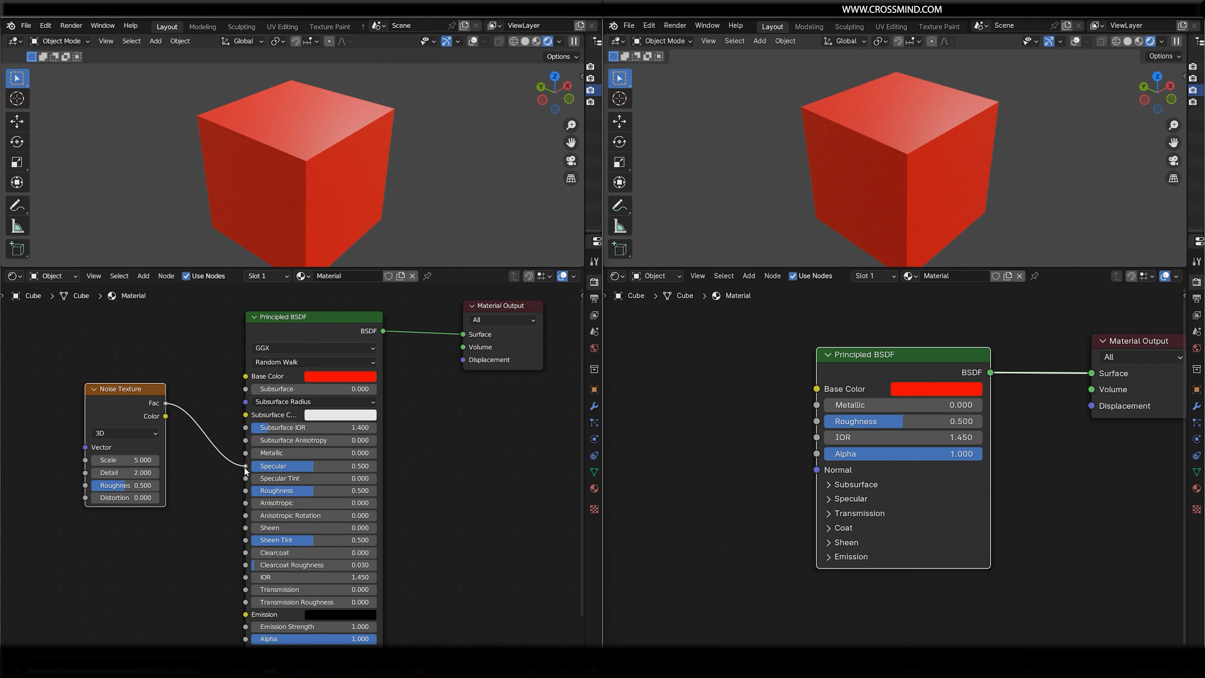
scroll(382, 218, "up", 2)
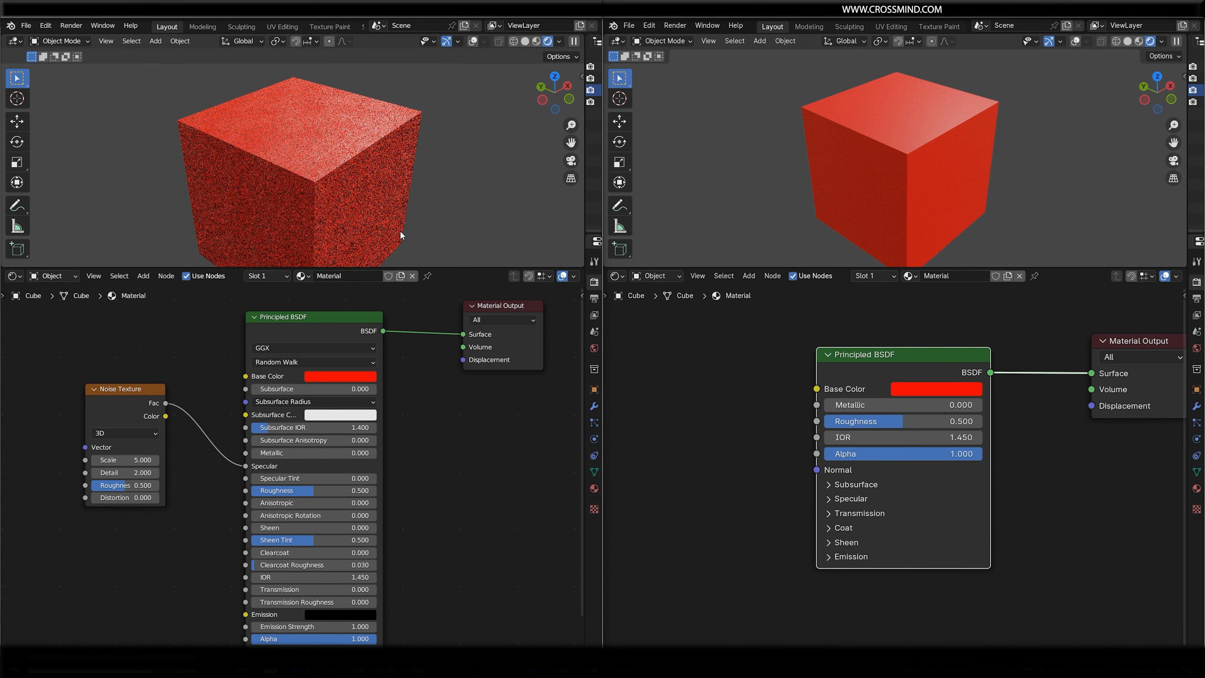
Save tempest.blend in Blender 3.6, reload it in the 4.0 window and expand the Principled BSDF's Specular section
key("ctrl+s")
left_click(628, 25)
left_click(657, 75)
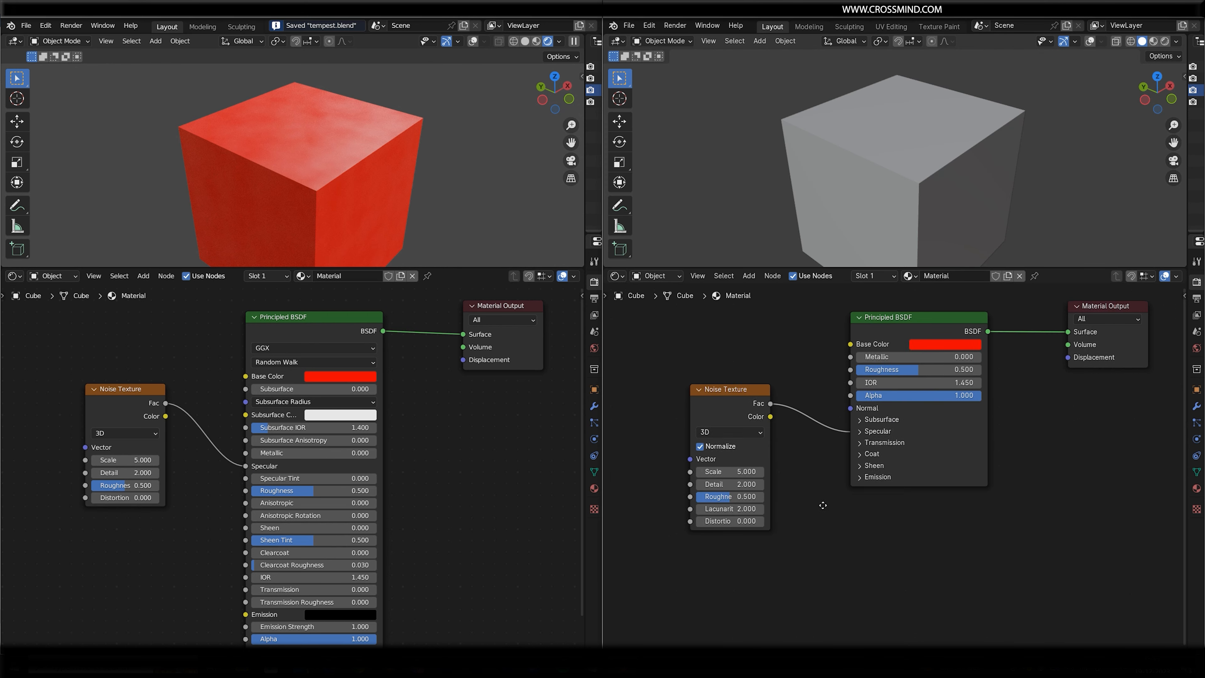
left_click(873, 431)
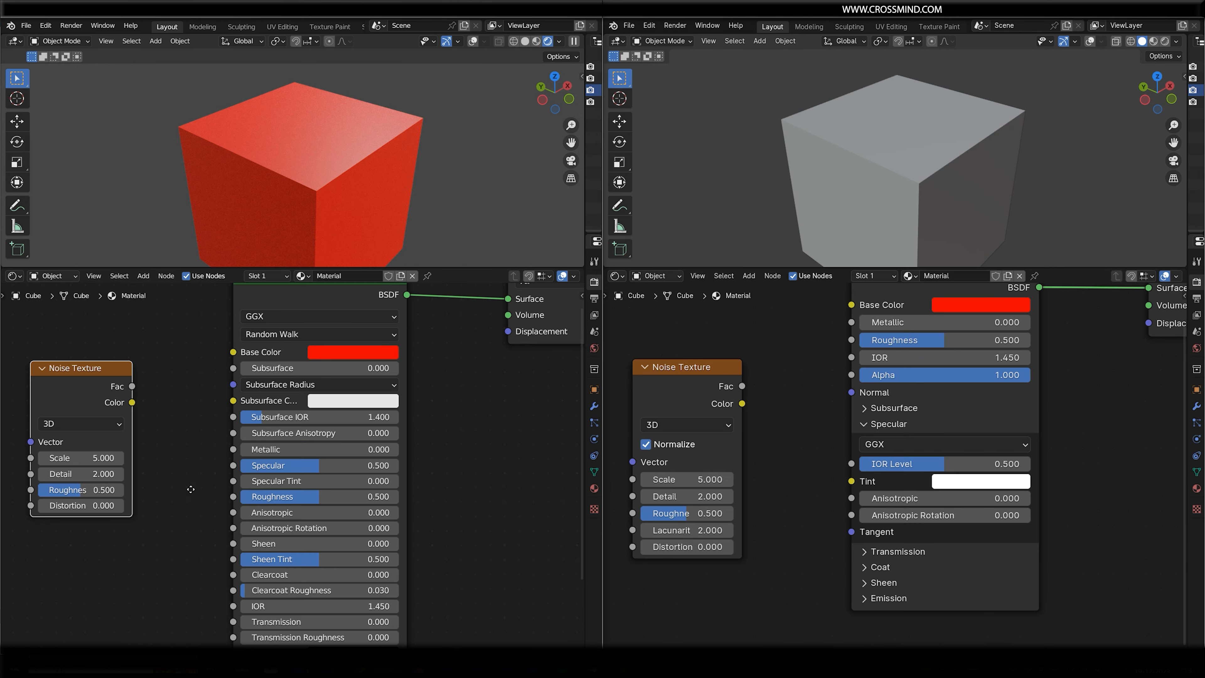
Reconnect the Noise Texture's Fac output to Specular in Blender 3.6 and expand the Principled BSDF's Specular section in the 4.0 window
scroll(196, 434, "down", 1)
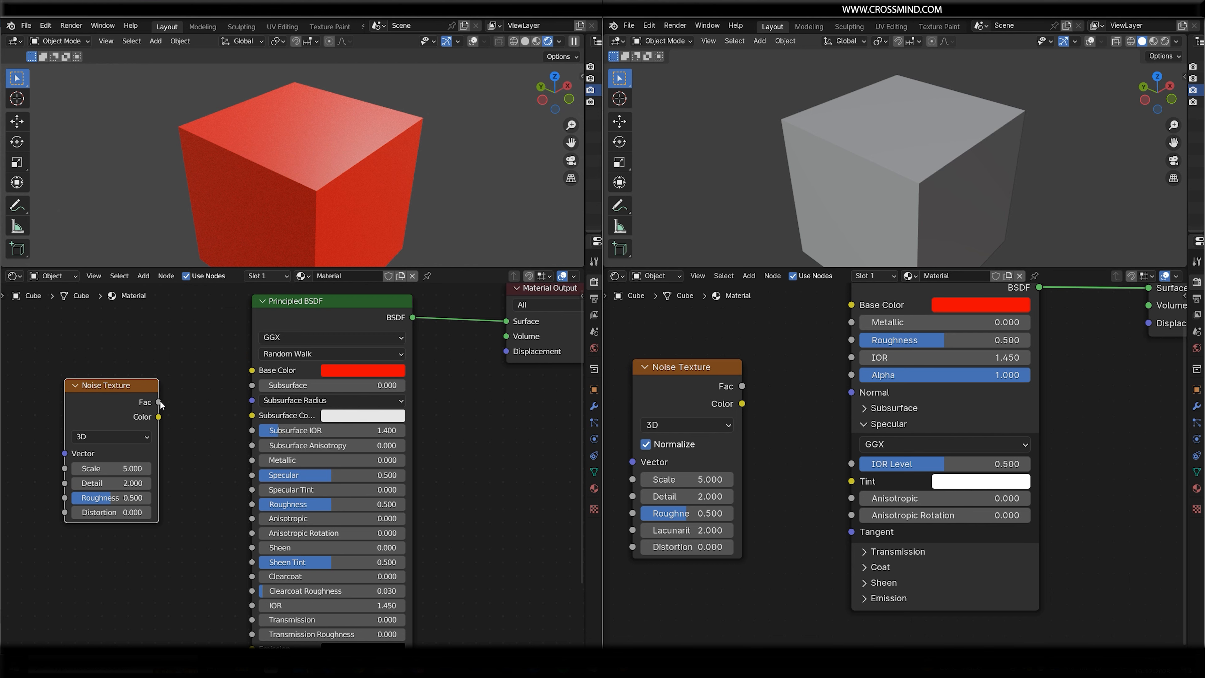
left_click_drag(159, 402, 235, 474)
left_click_drag(235, 473, 252, 475)
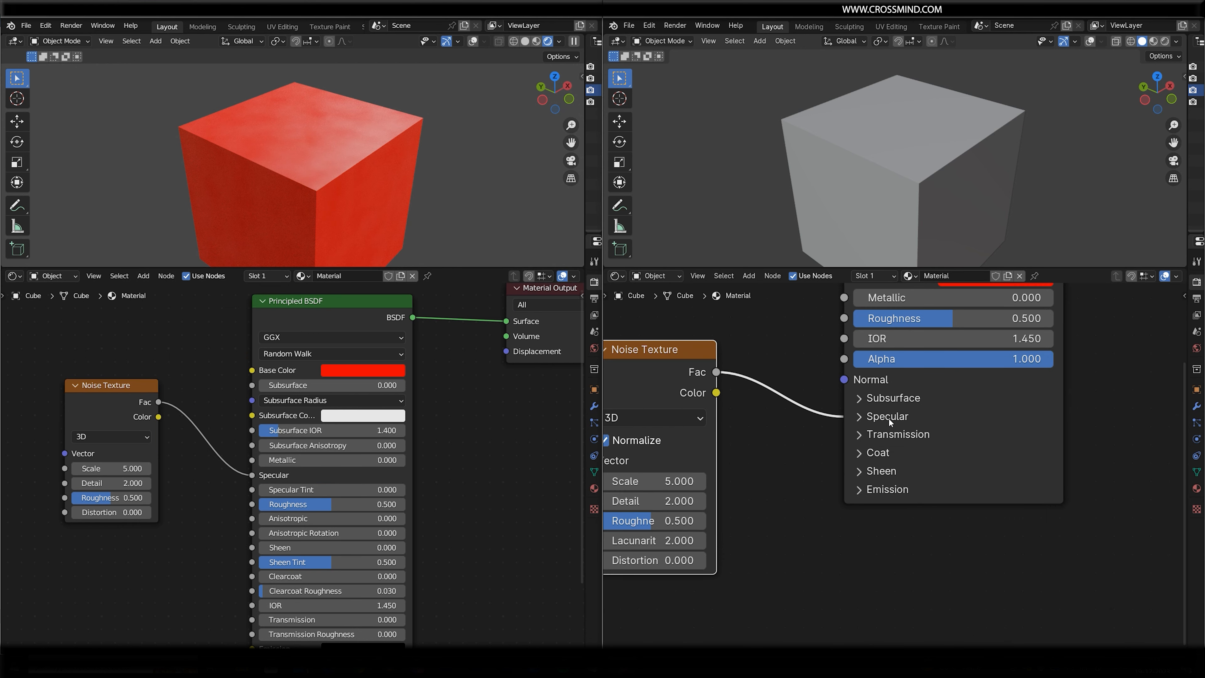
left_click(867, 417)
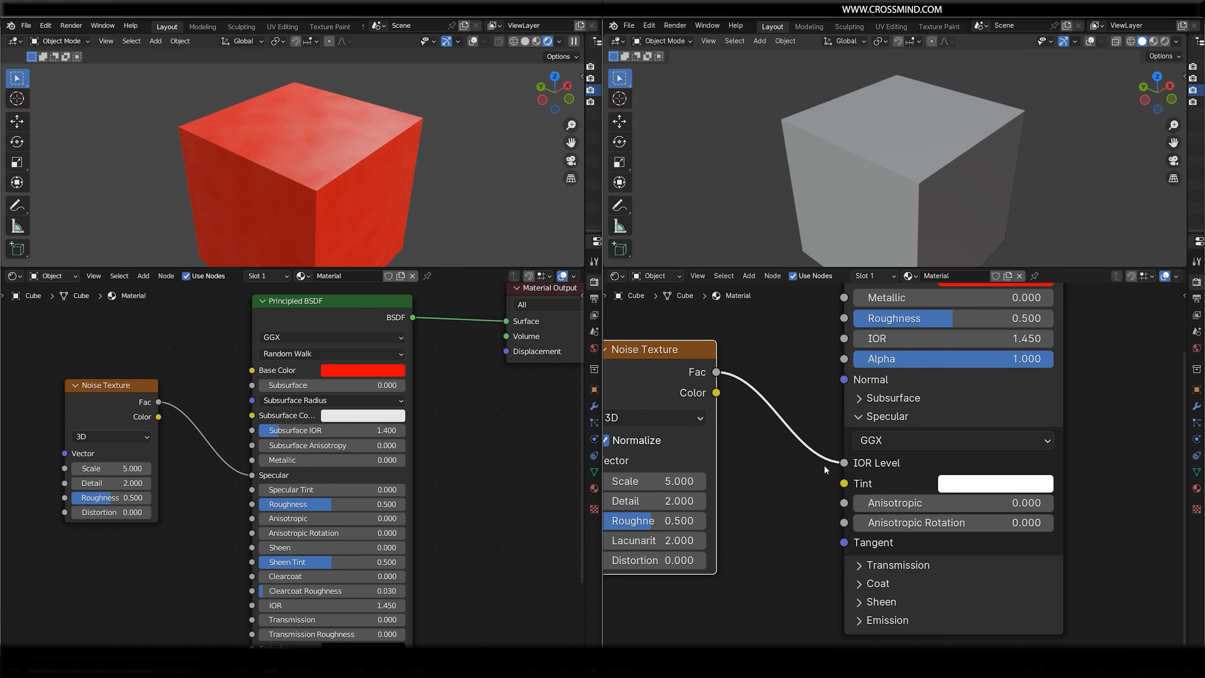
scroll(895, 473, "down", 3)
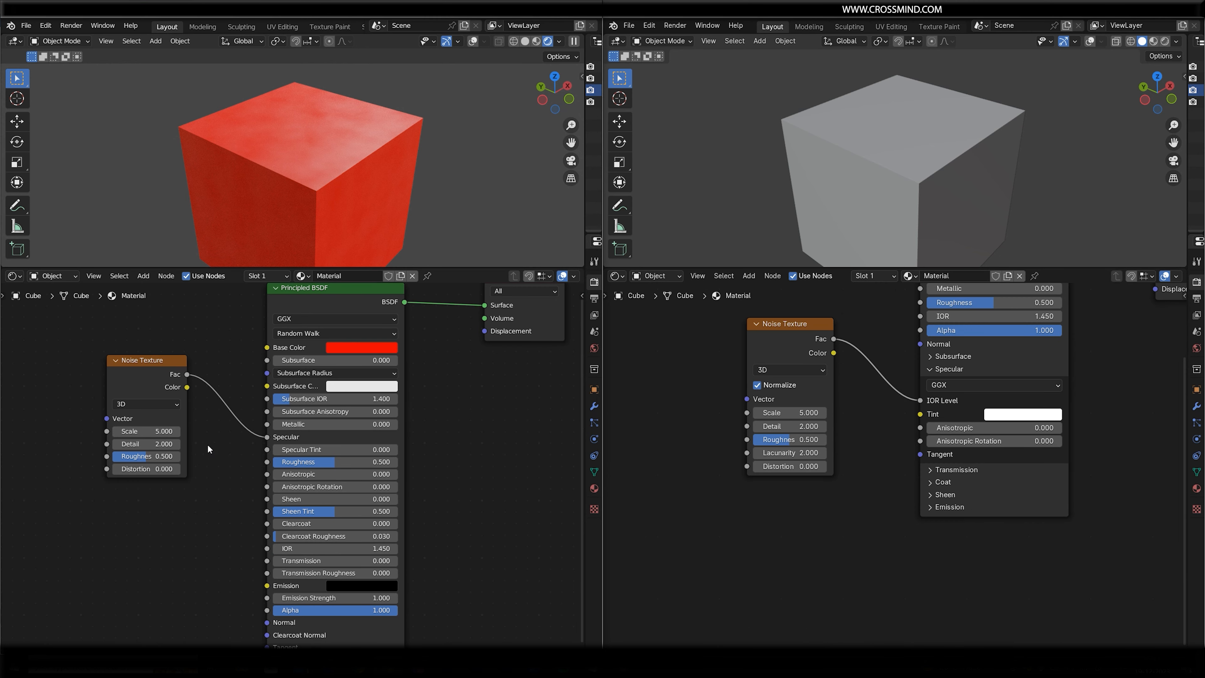
Add a Bump node below the Noise Texture in the Blender 3.6 window
key("shift+a")
left_click(230, 369)
type("bump")
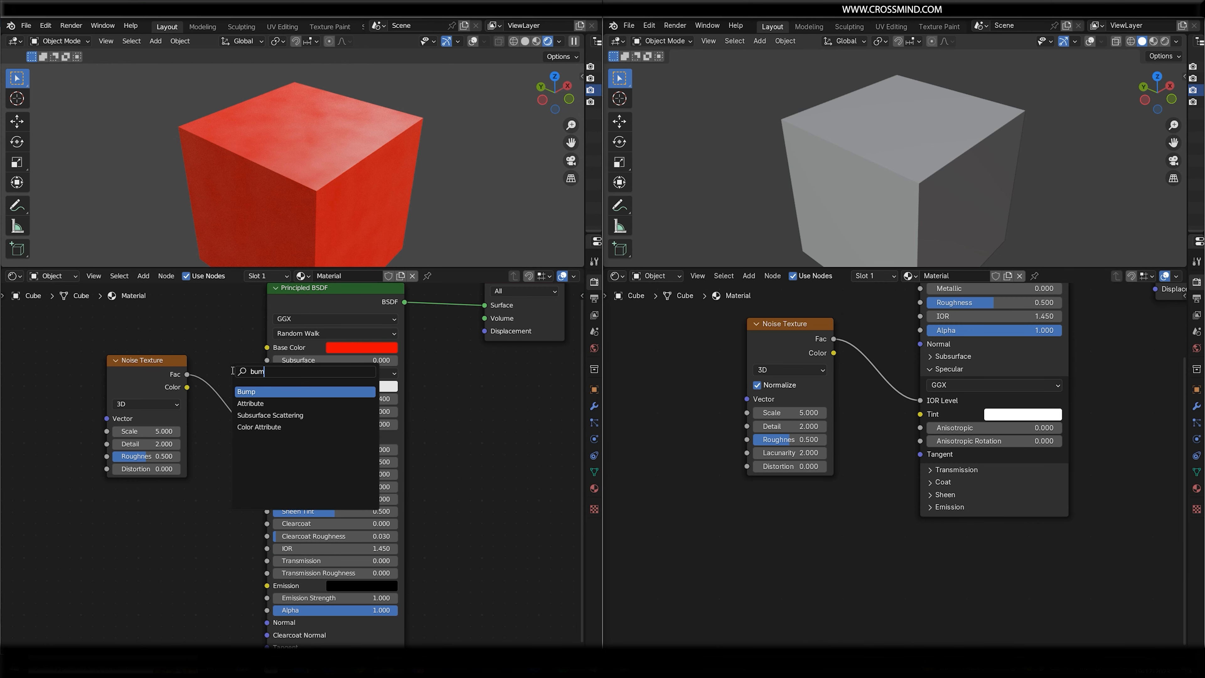
key("Return")
left_click(149, 538)
Connect the Noise Texture's Fac to the Bump's Height and the Bump's Normal to the Principled BSDF's Normal, with noise Scale 2.270
middle_click_drag(217, 422, 284, 393)
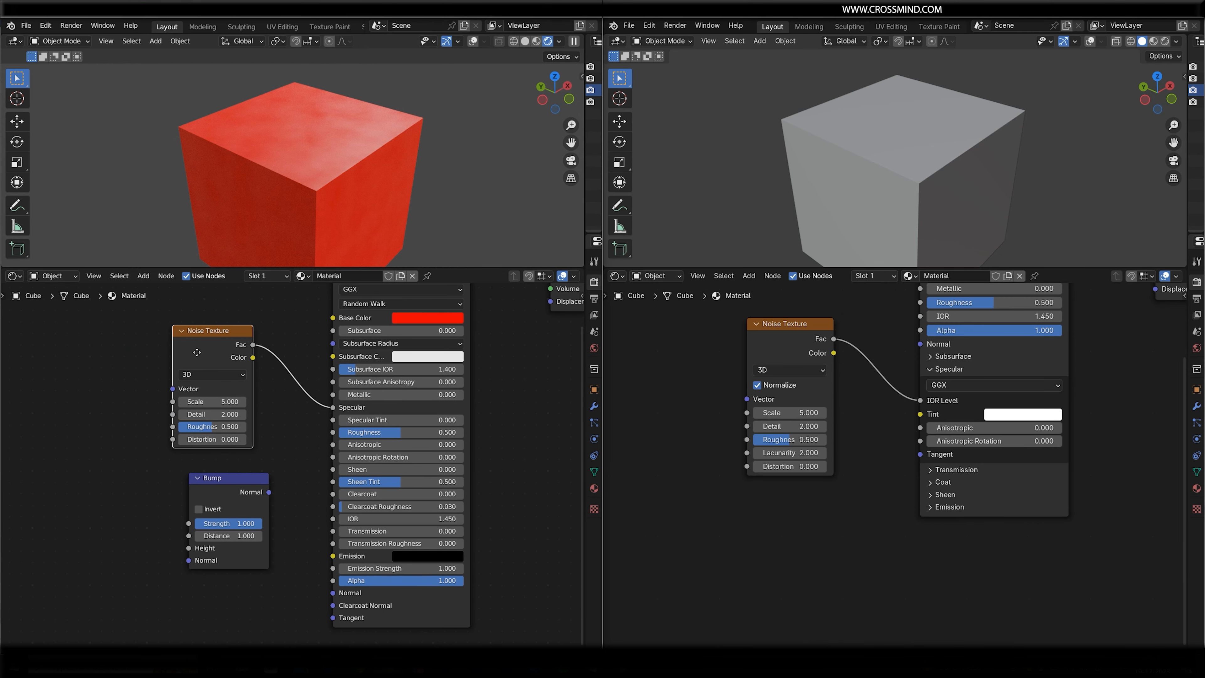
left_click_drag(196, 352, 72, 382)
left_click_drag(269, 492, 333, 592)
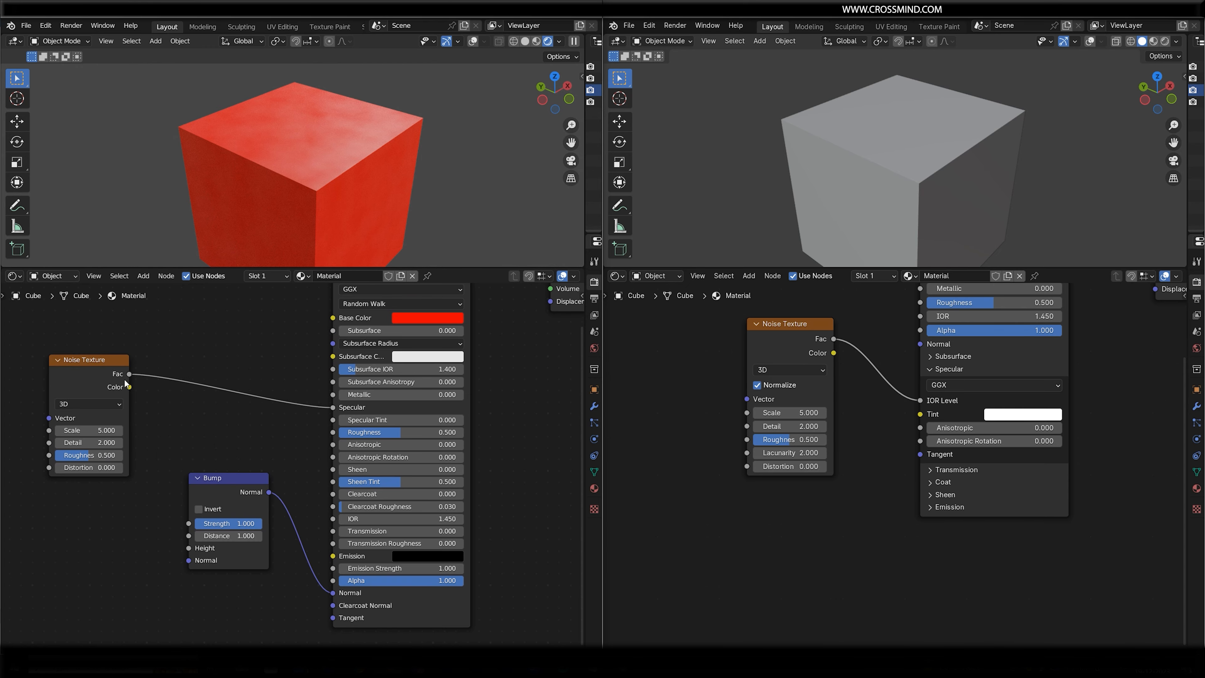
left_click_drag(129, 373, 190, 549)
scroll(189, 479, "up", 1)
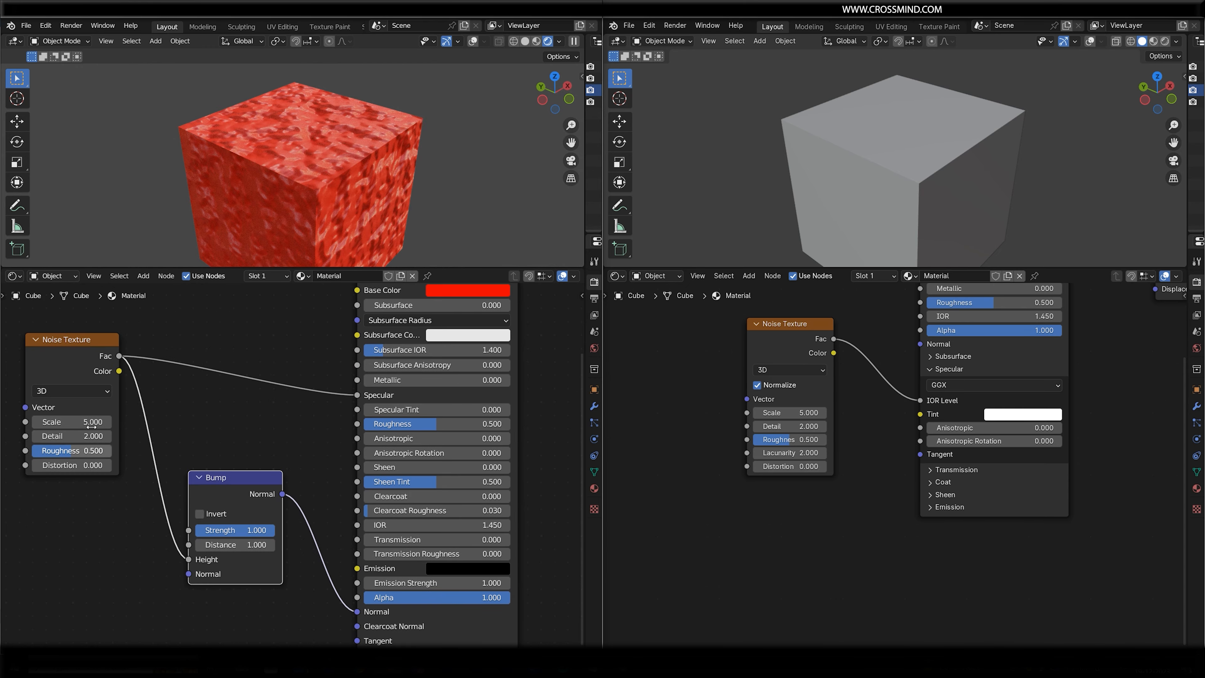
left_click_drag(95, 430, 76, 430)
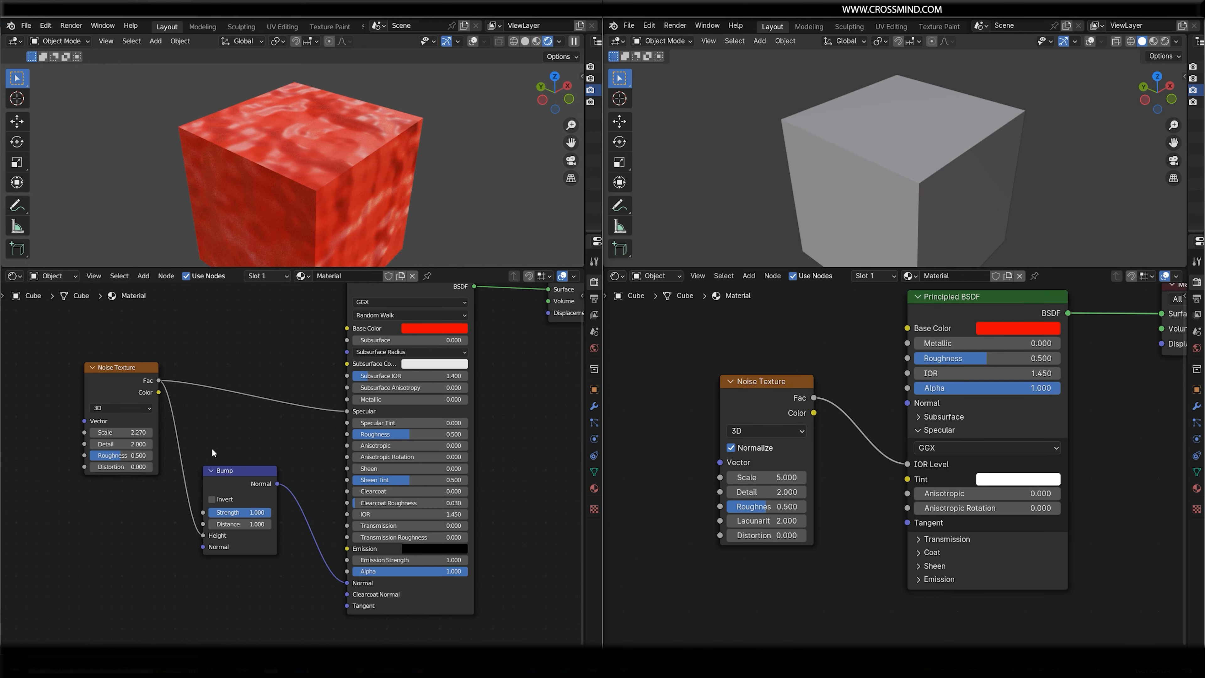
Compare the old Normal and Clearcoat Normal inputs with the new node's Normal input and Coat section, collapsing Coat again
left_click_drag(199, 445, 297, 542)
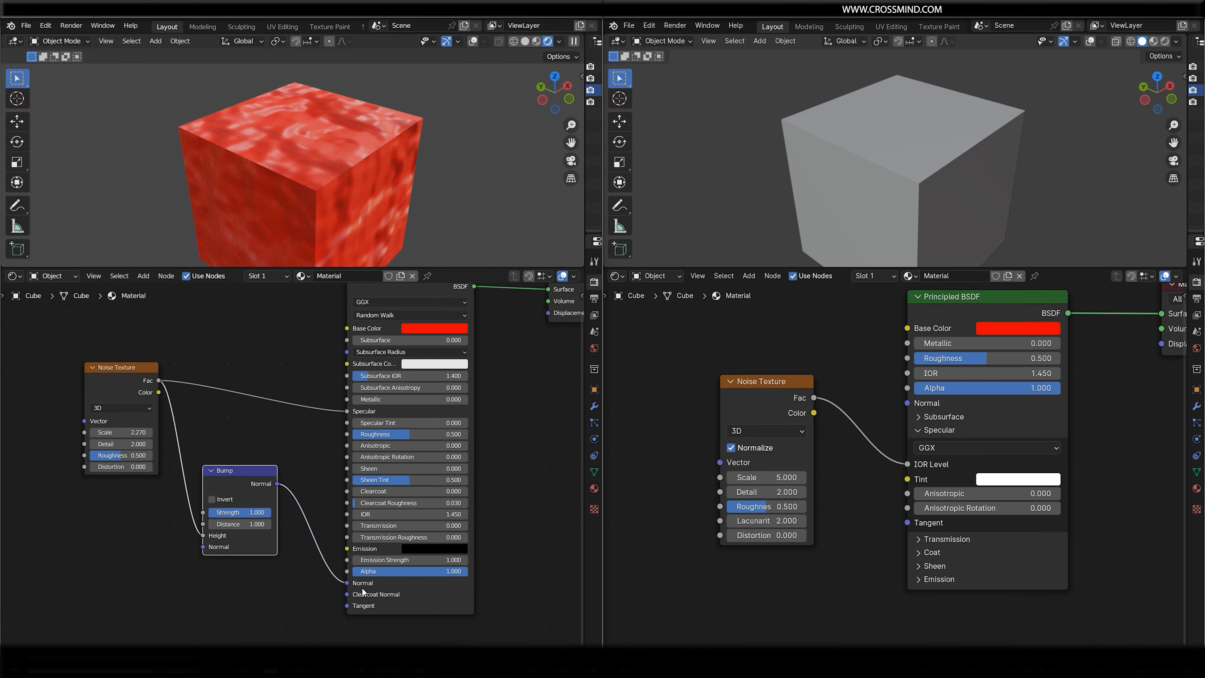
middle_click_drag(916, 555, 905, 523)
left_click(904, 522)
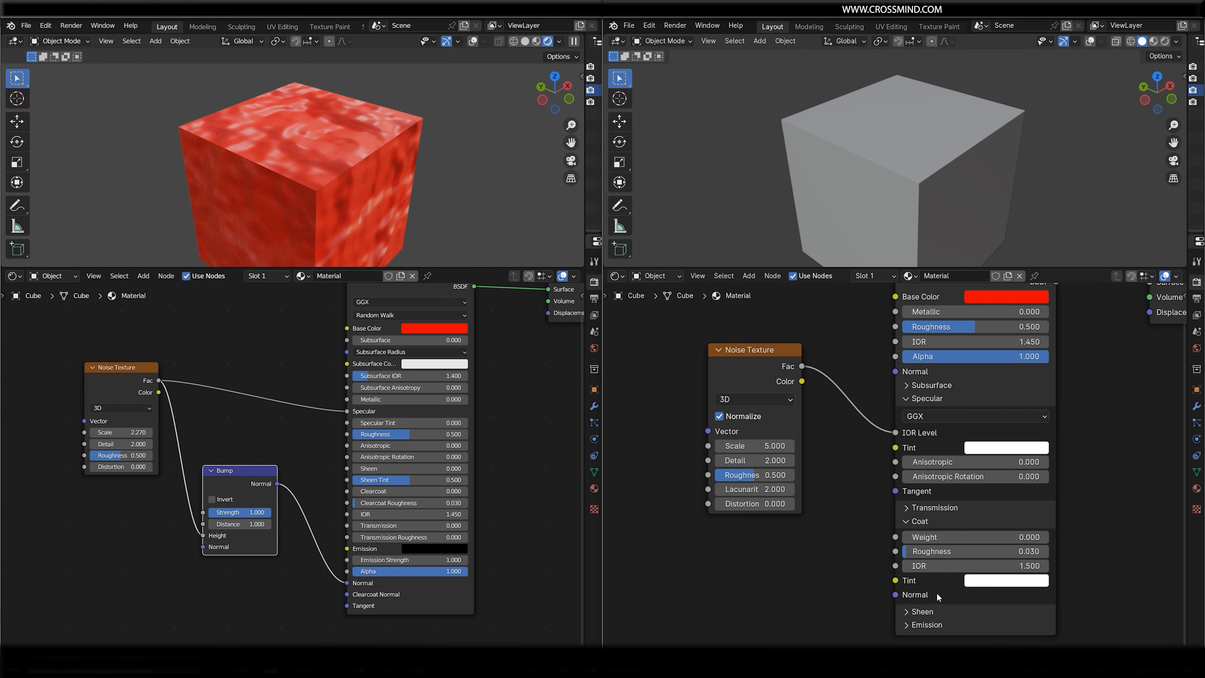
middle_click_drag(937, 593, 949, 618)
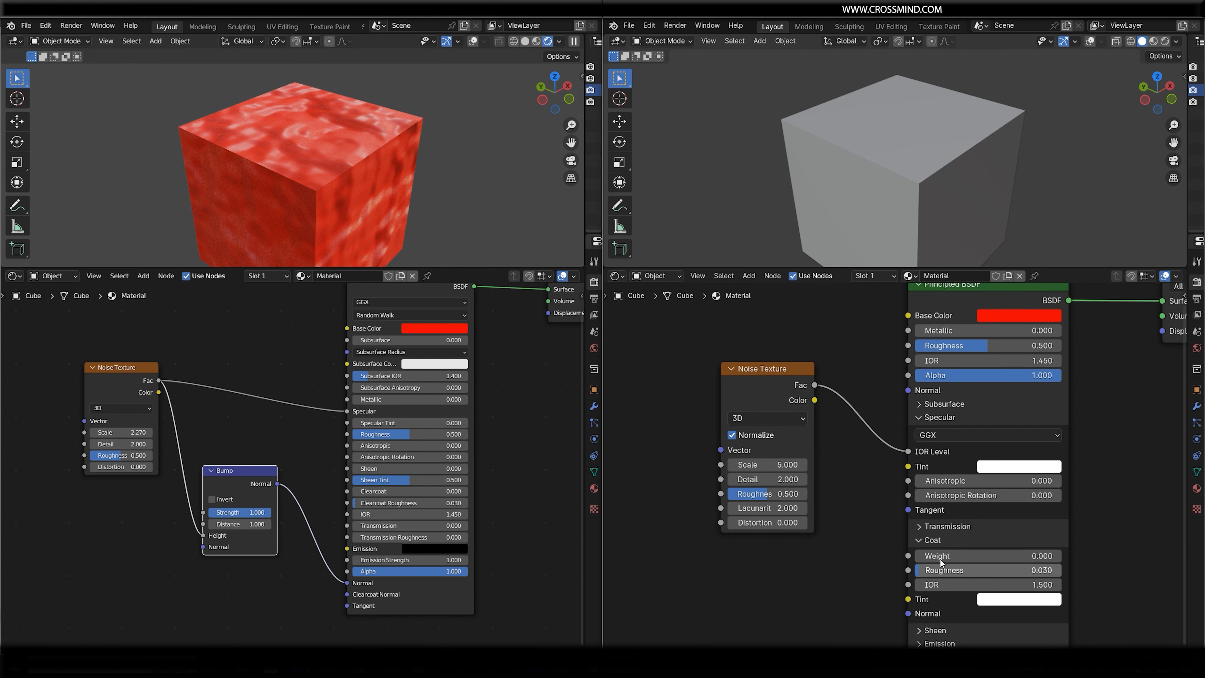
left_click(935, 534)
middle_click_drag(935, 535, 937, 552)
scroll(851, 497, "up", 1)
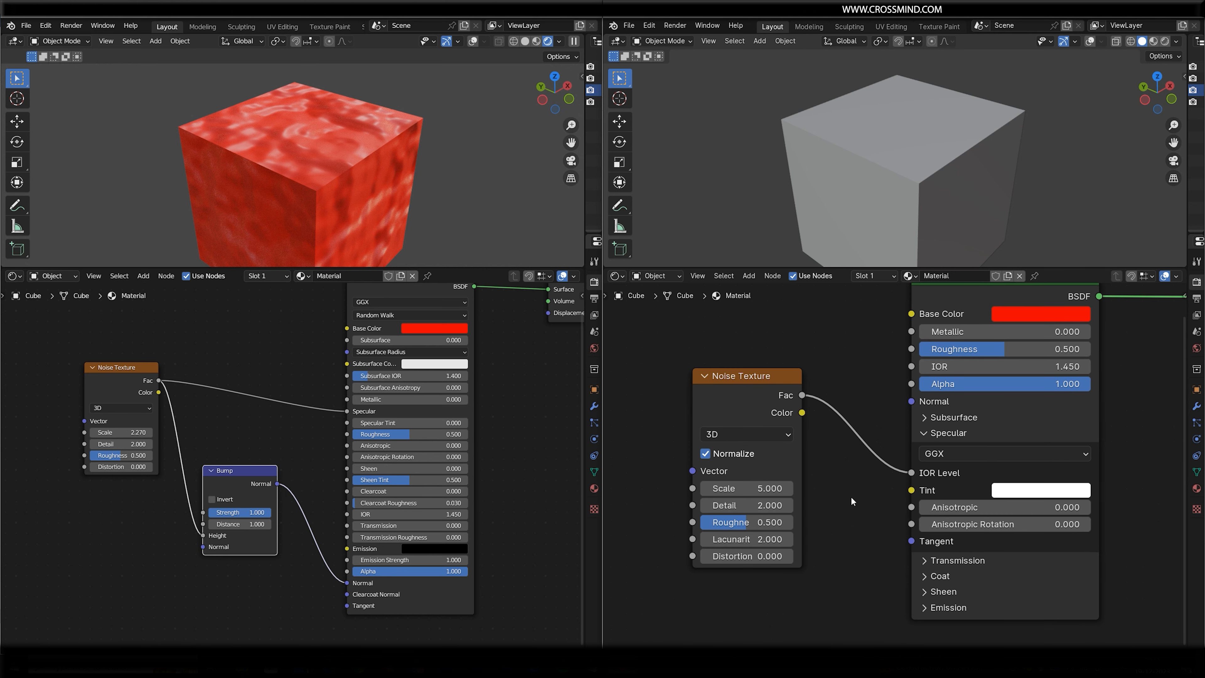
middle_click_drag(735, 487, 744, 527)
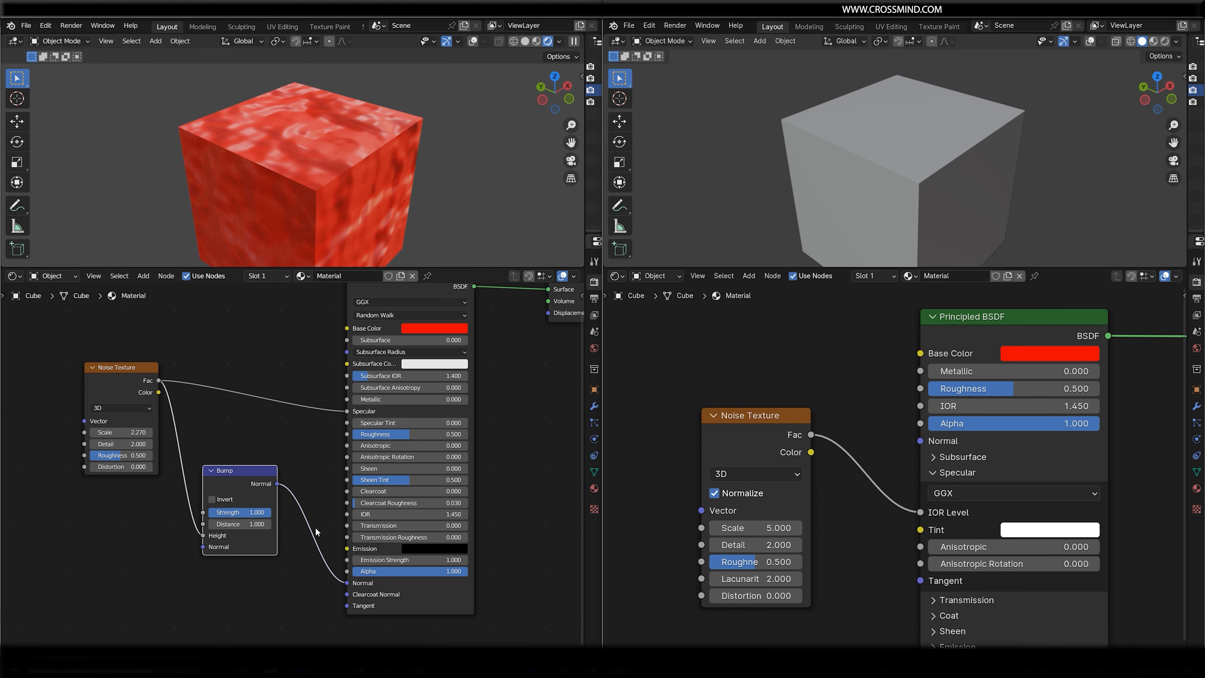
Save tempest.blend in the Blender 3.6 window and revert the 4.0 window to that saved file
middle_click_drag(339, 591, 330, 605)
middle_click_drag(759, 369, 722, 379)
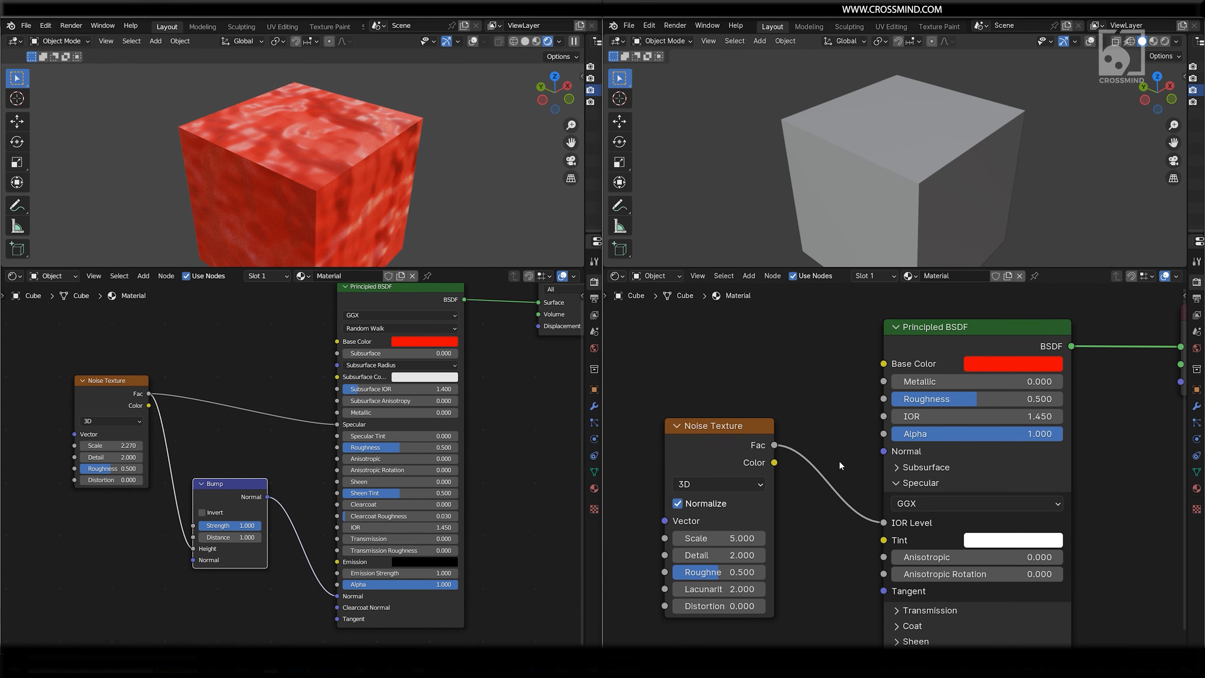
scroll(843, 483, "down", 1)
middle_click_drag(844, 484, 861, 467)
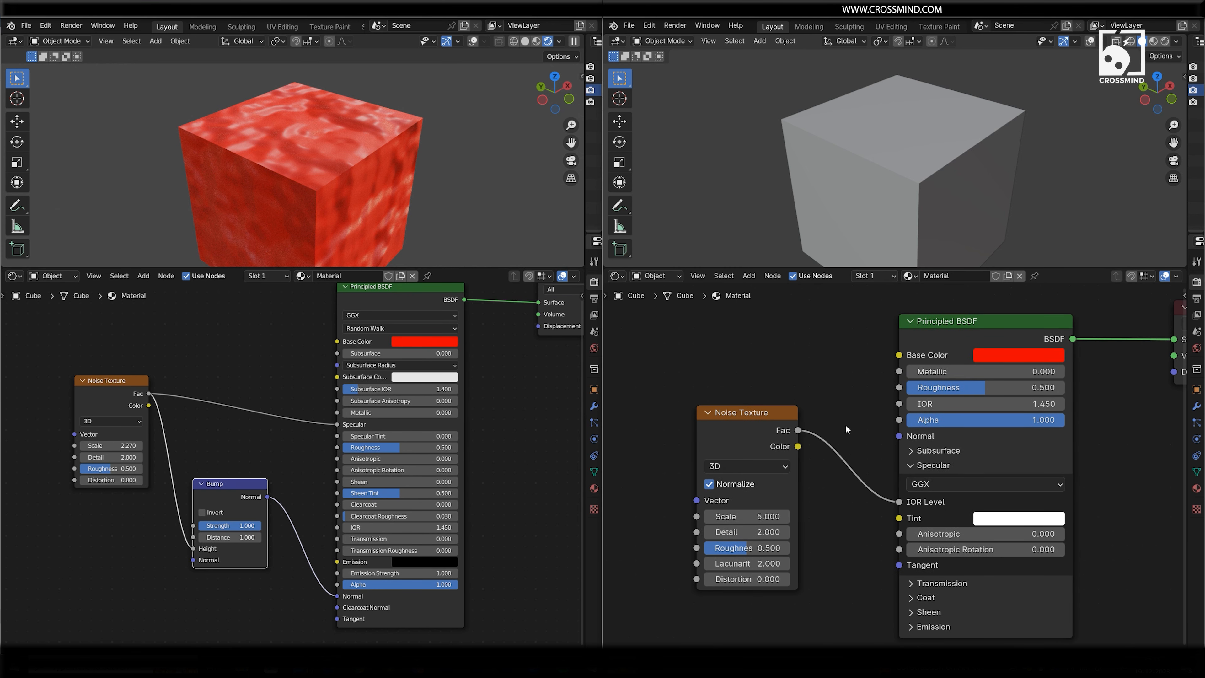
scroll(845, 423, "down", 1)
middle_click_drag(845, 423, 864, 396)
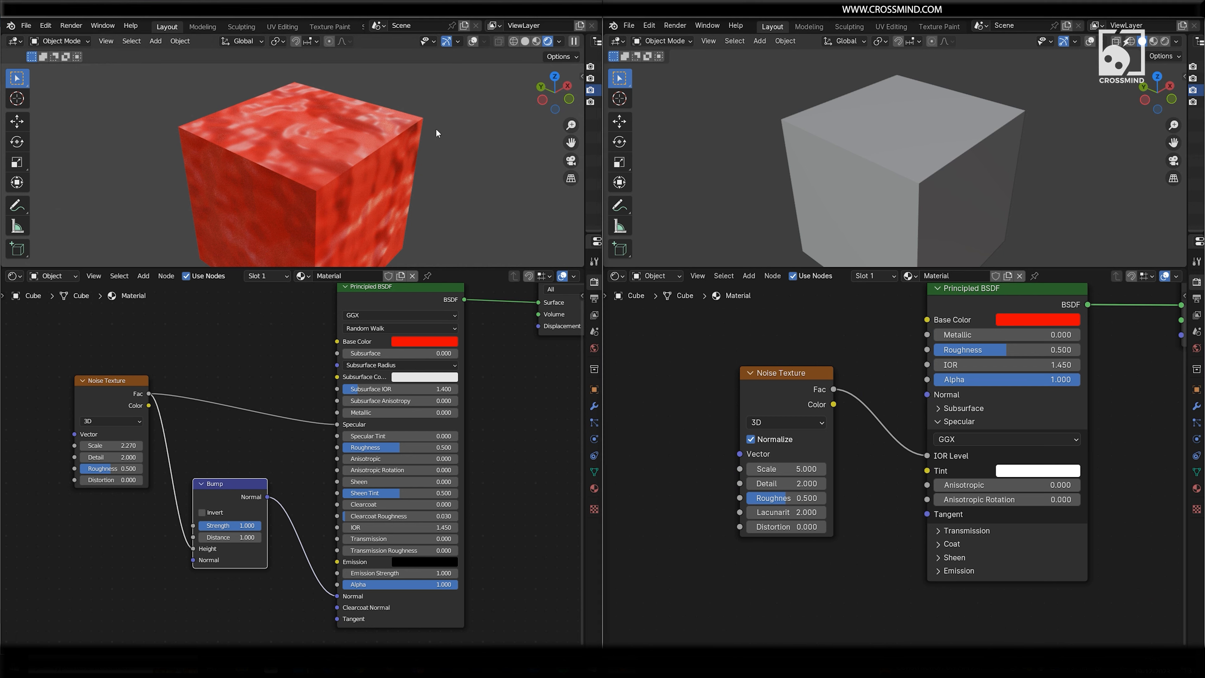
key("ctrl+s")
left_click(629, 25)
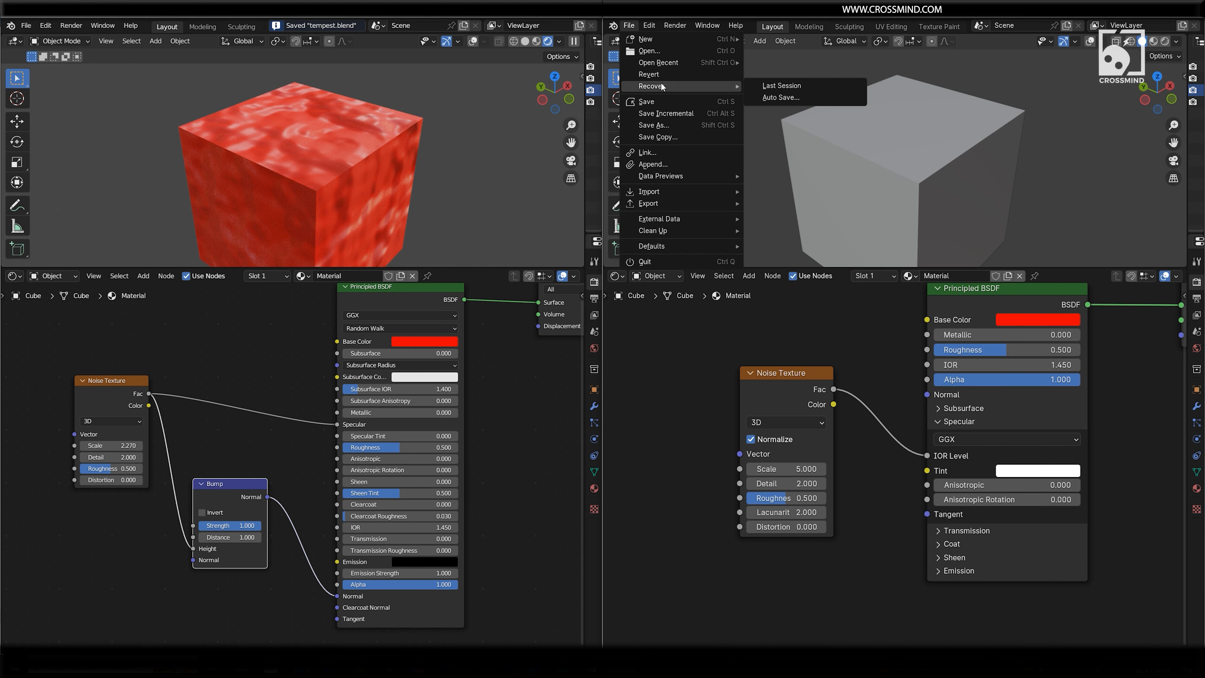
left_click(648, 74)
left_click(649, 76)
left_click_drag(843, 564, 829, 566)
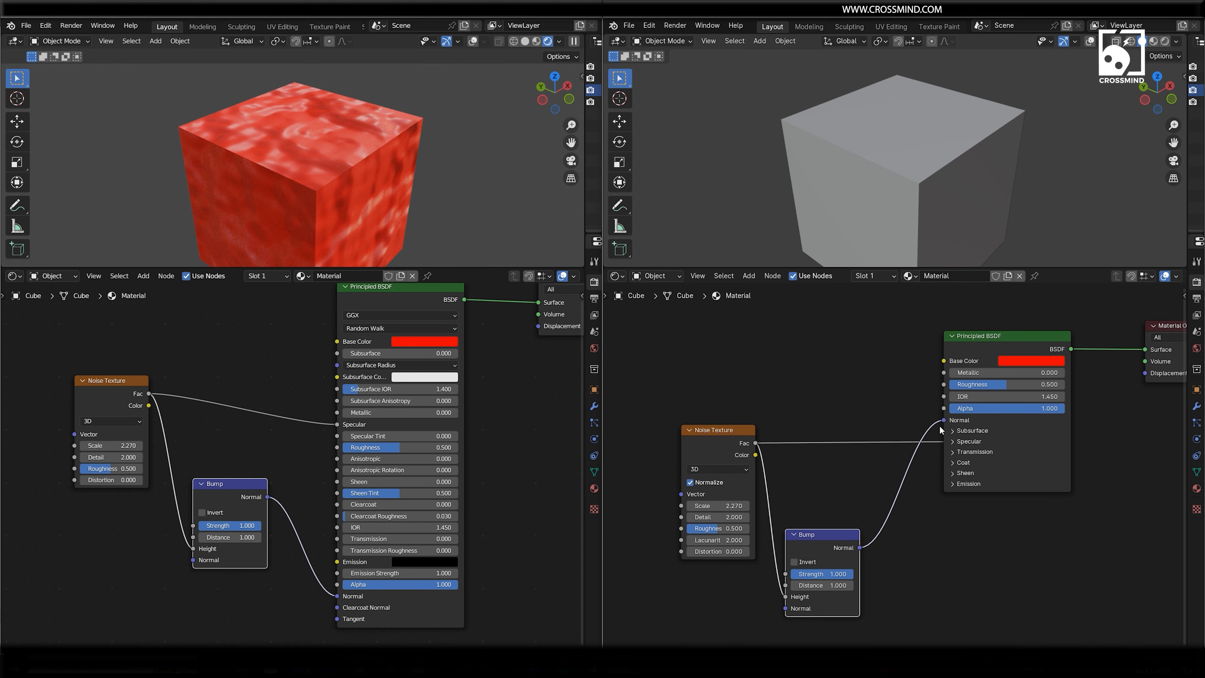
Show the 4.0 viewport in rendered shading and cut the Principled BSDF's Specular and Normal input links in both windows
scroll(944, 431, "up", 2)
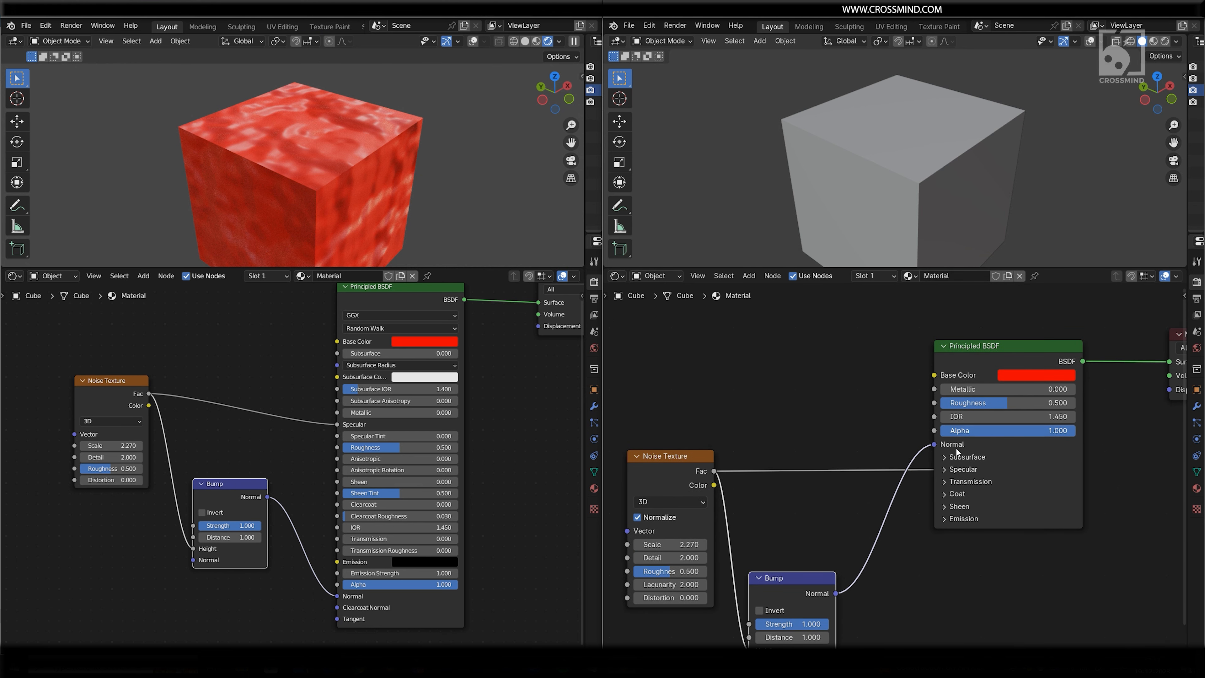
scroll(956, 451, "up", 1)
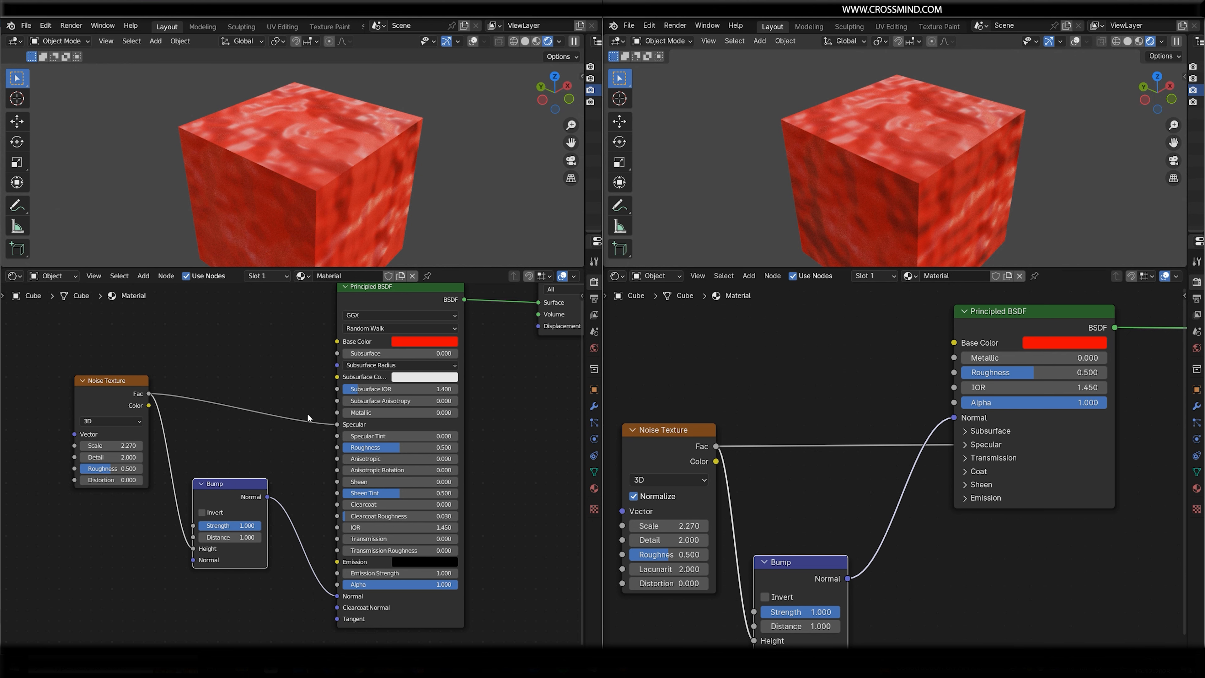
right_click_drag(309, 386, 278, 648, "ctrl")
right_click_drag(909, 356, 894, 648, "ctrl")
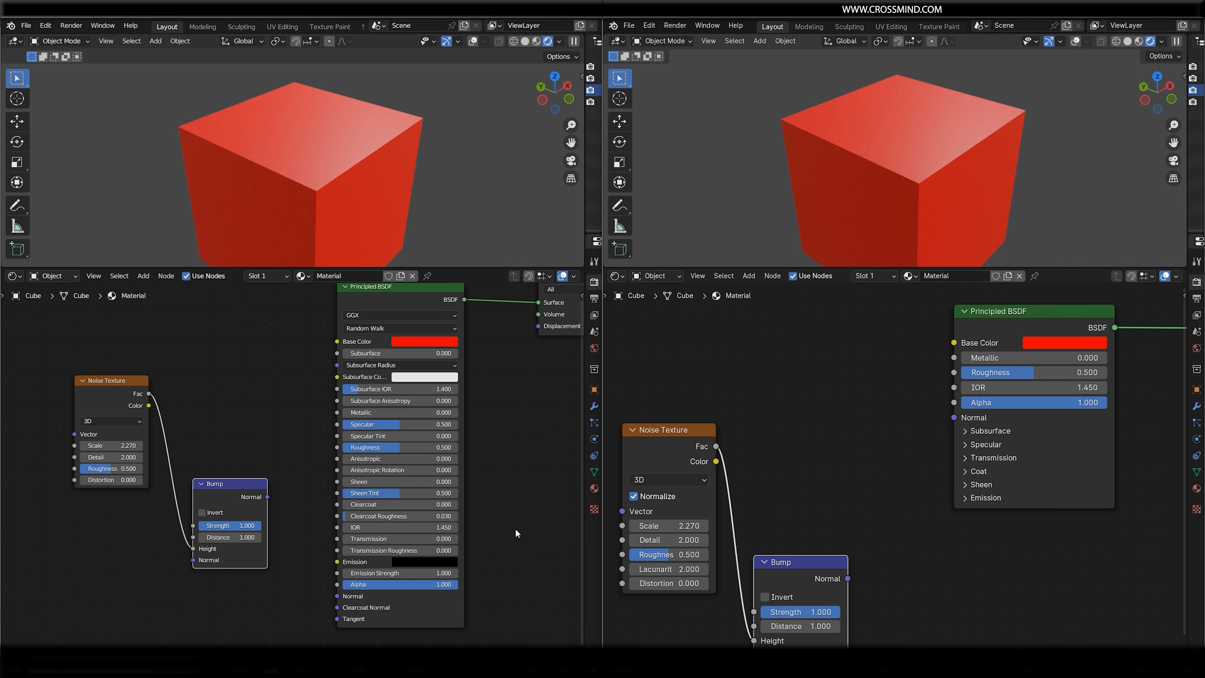
Set the old Principled BSDF's Subsurface to 0.5 in the Blender 3.6 window
scroll(286, 408, "up", 2)
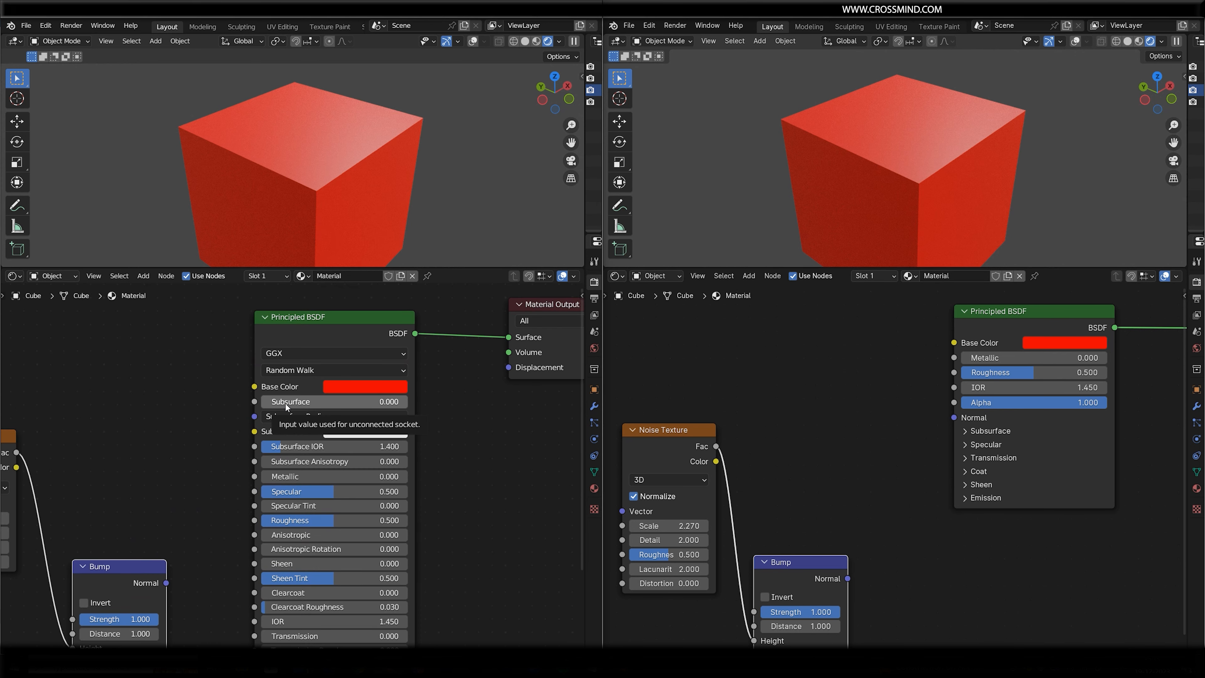
left_click(285, 406)
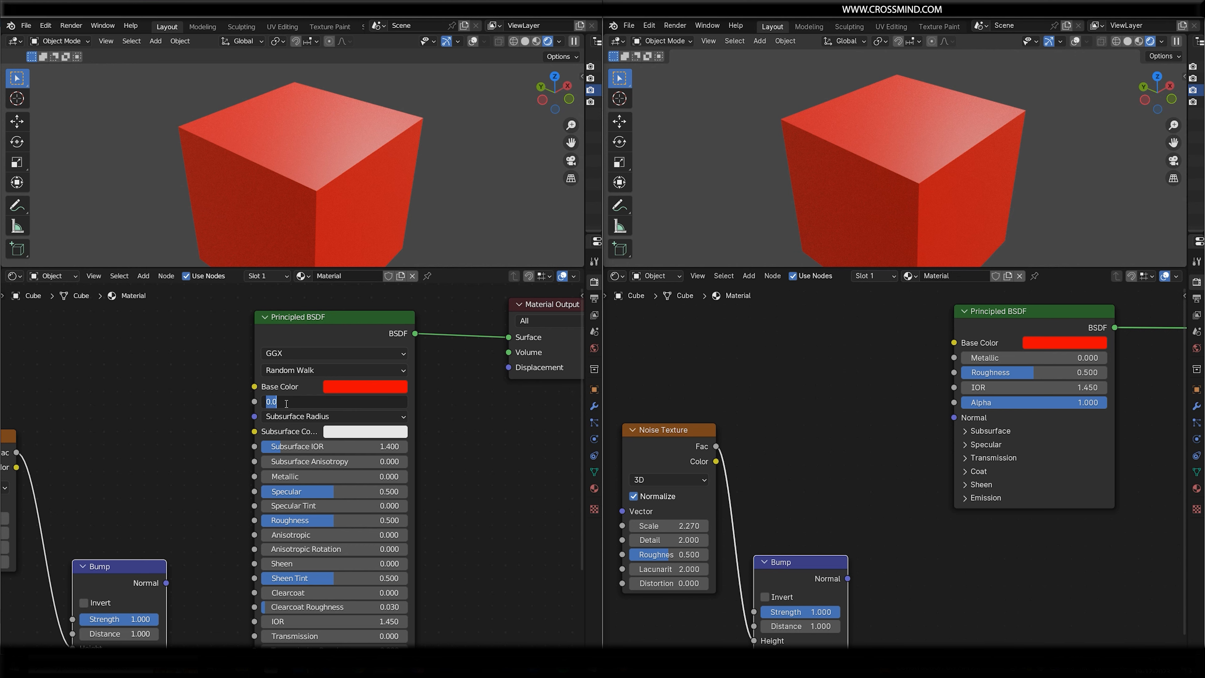
type(".")
key("Return")
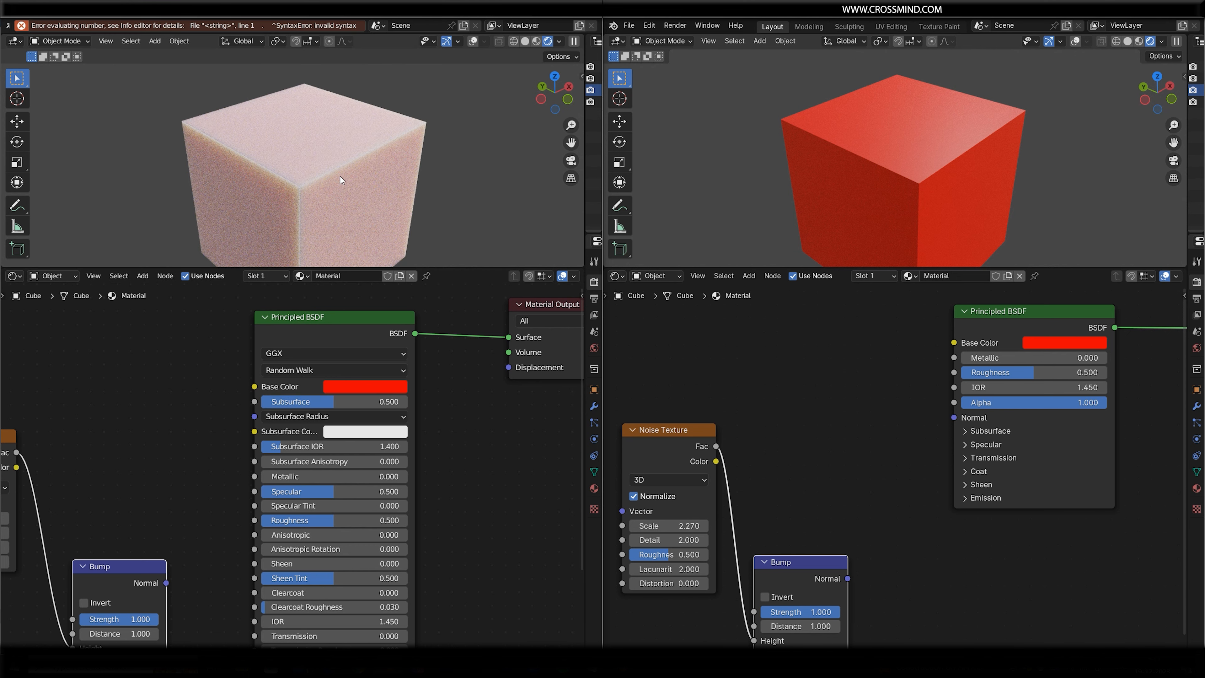
Change the old node's Base Color to dark green and copy that color to its Subsurface Color
left_click(384, 386)
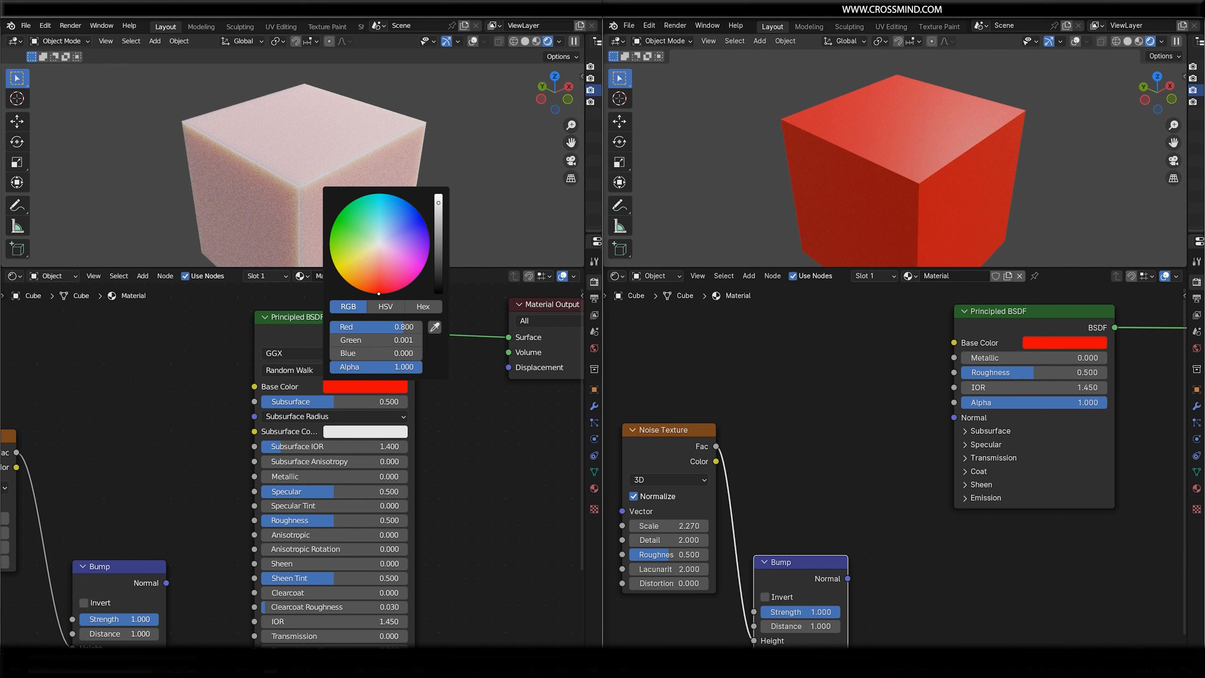
left_click_drag(378, 293, 330, 246)
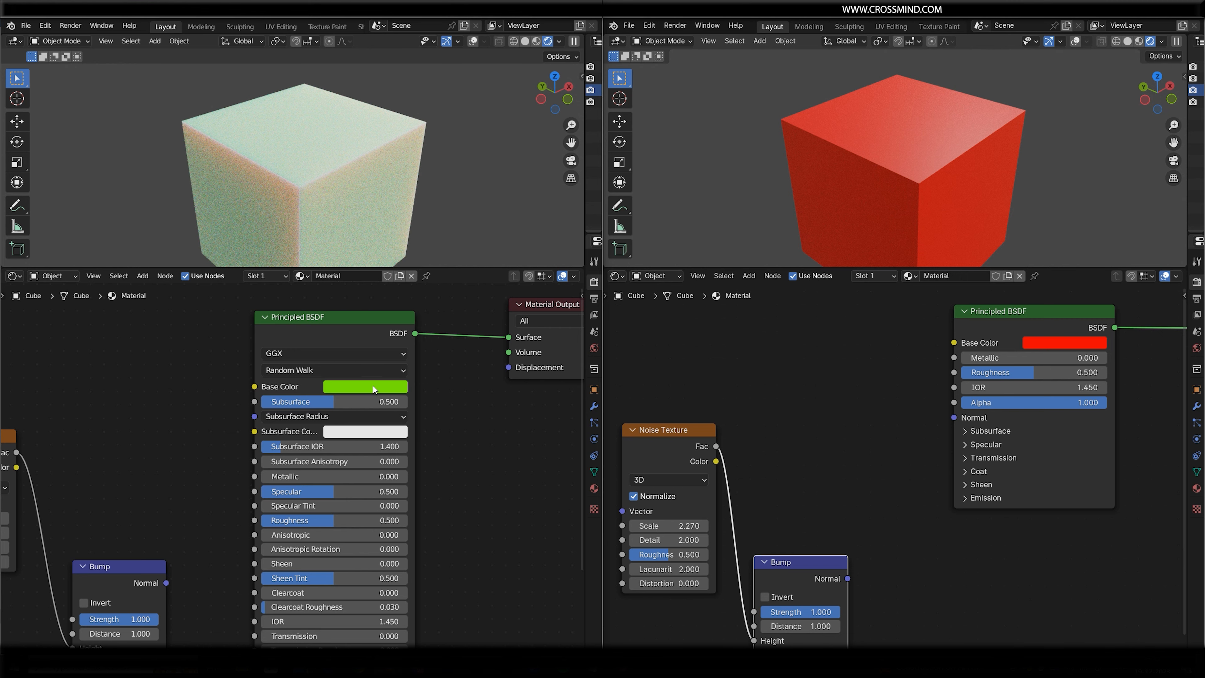
key("ctrl+v")
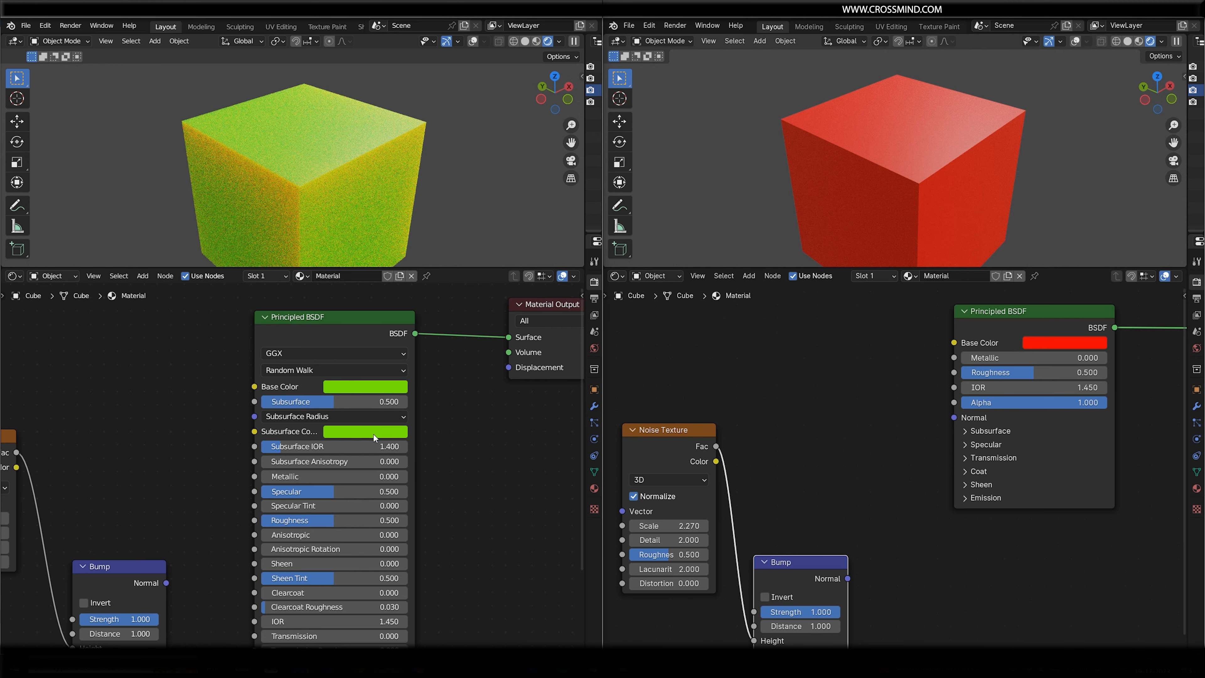
left_click(380, 387)
left_click(336, 221)
left_click_drag(439, 225, 438, 253)
key("ctrl+v")
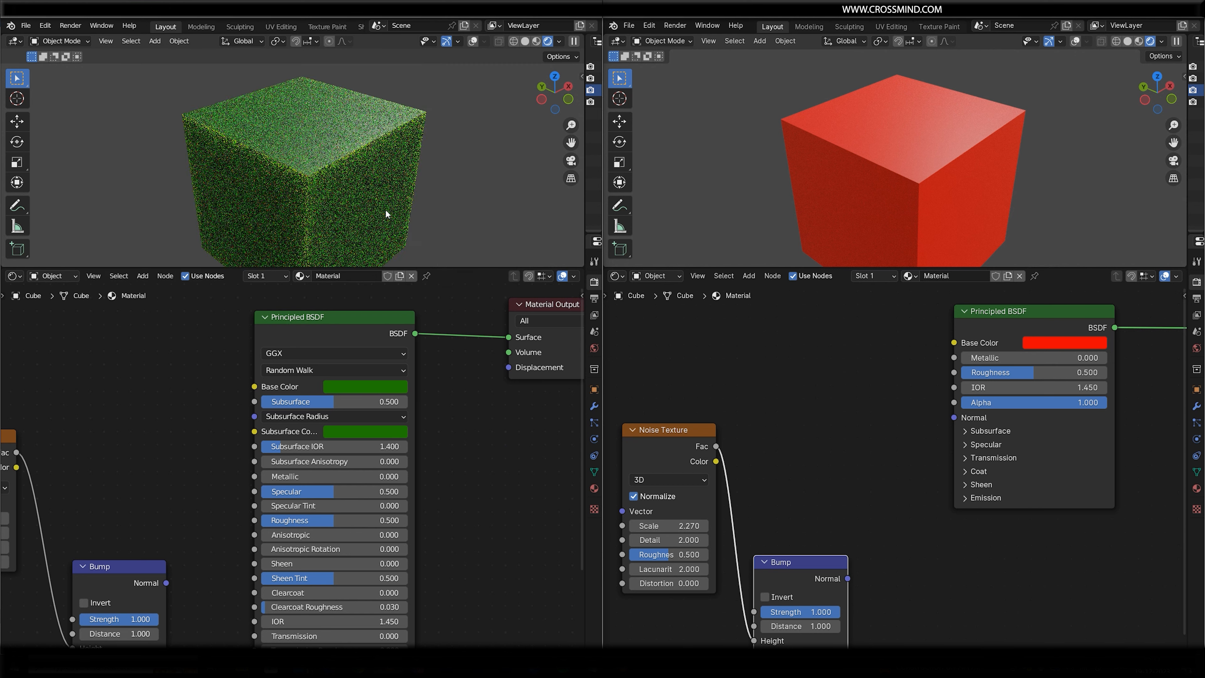
Expand the Subsurface section of the 4.0 Principled BSDF and set its Weight to 1.000
middle_click_drag(860, 398, 710, 493)
scroll(749, 439, "up", 2)
scroll(877, 455, "down", 1)
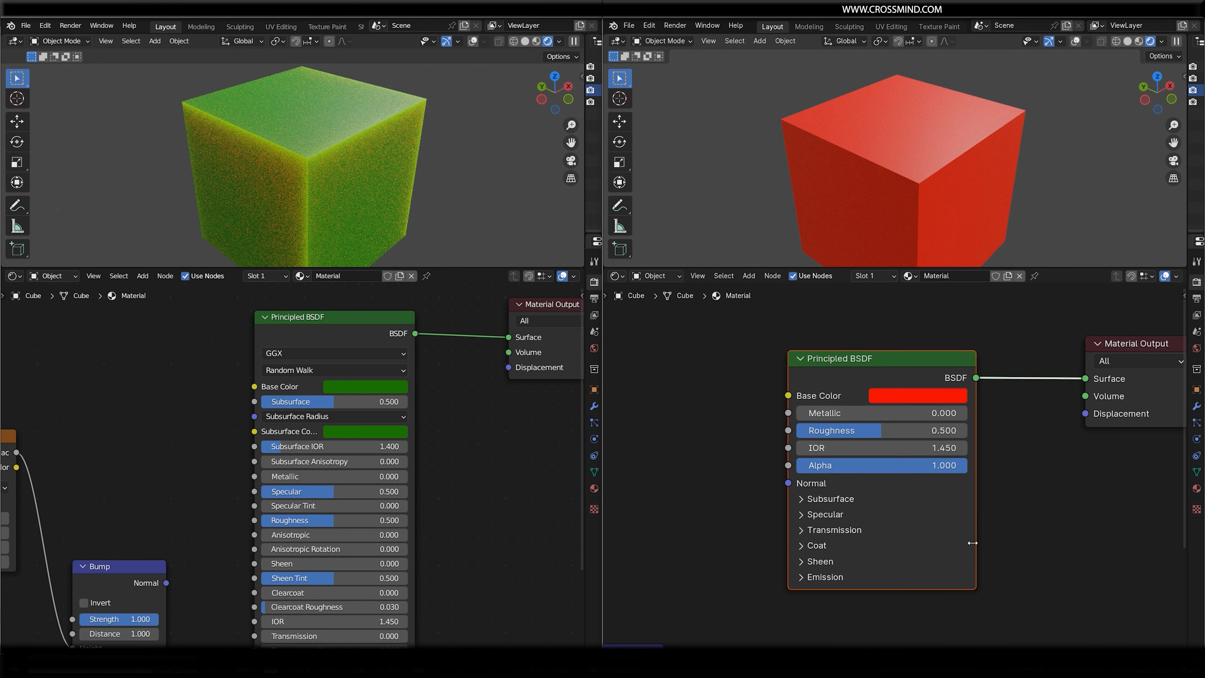
left_click(843, 496)
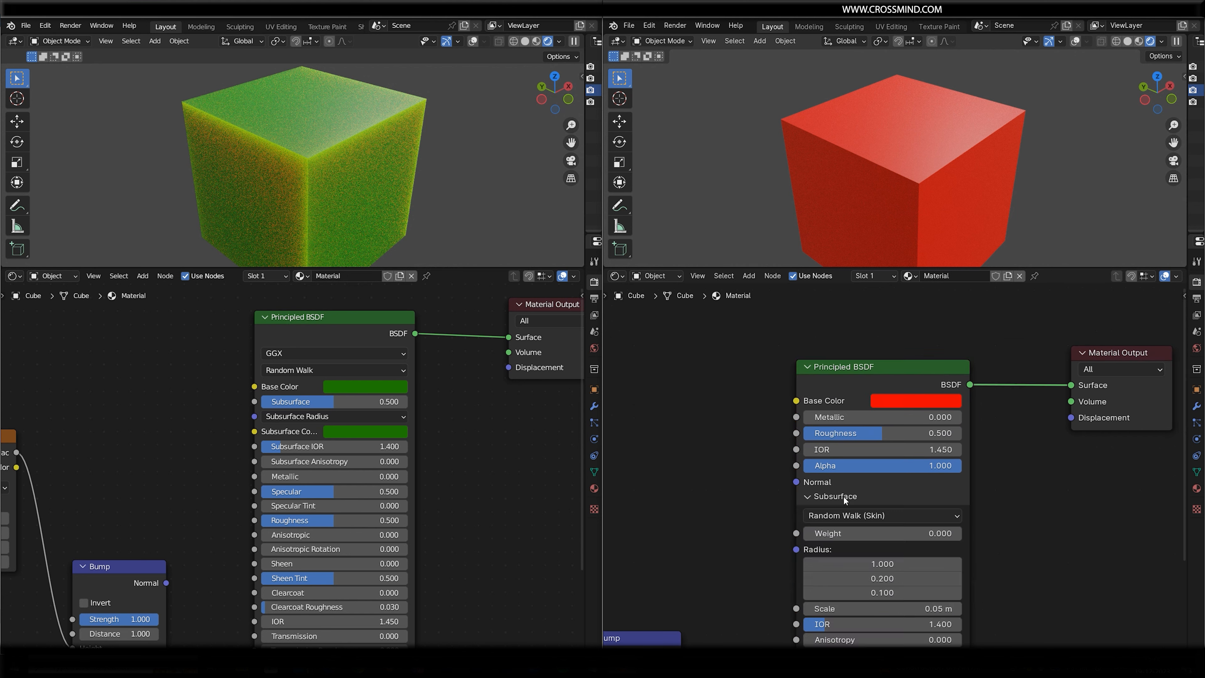
scroll(1018, 474, "up", 1)
middle_click_drag(1011, 498, 1025, 477)
scroll(1024, 477, "down", 2)
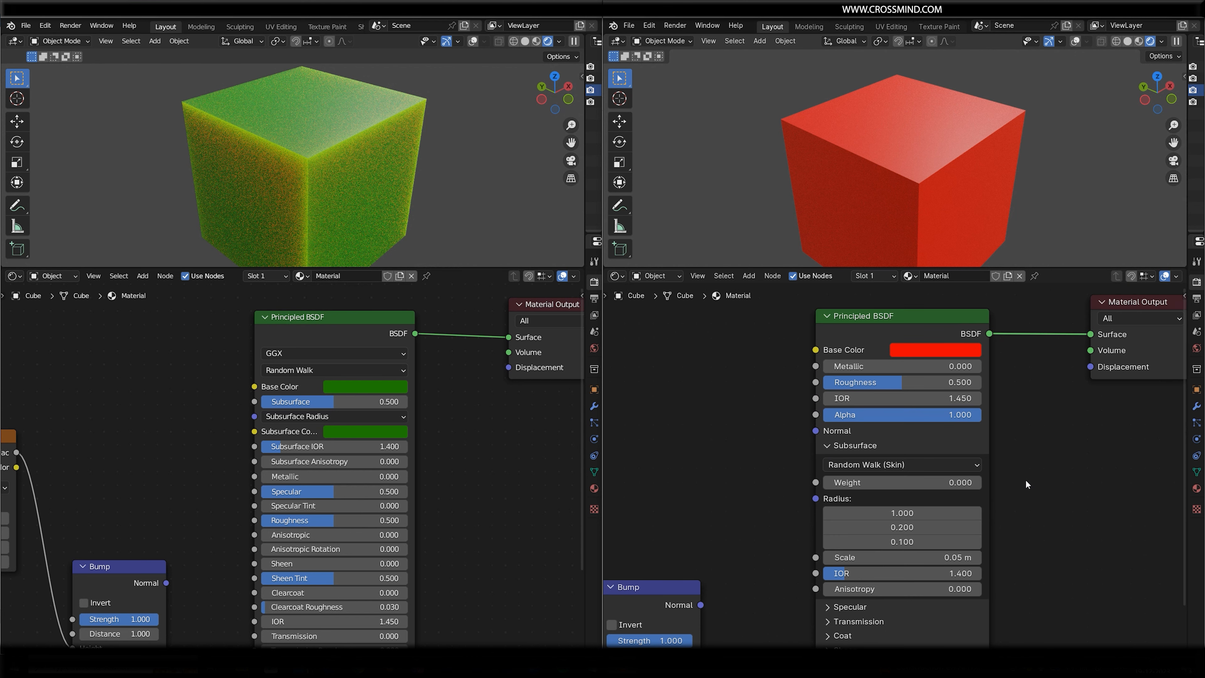
middle_click_drag(994, 395, 1011, 428)
scroll(1011, 428, "up", 1)
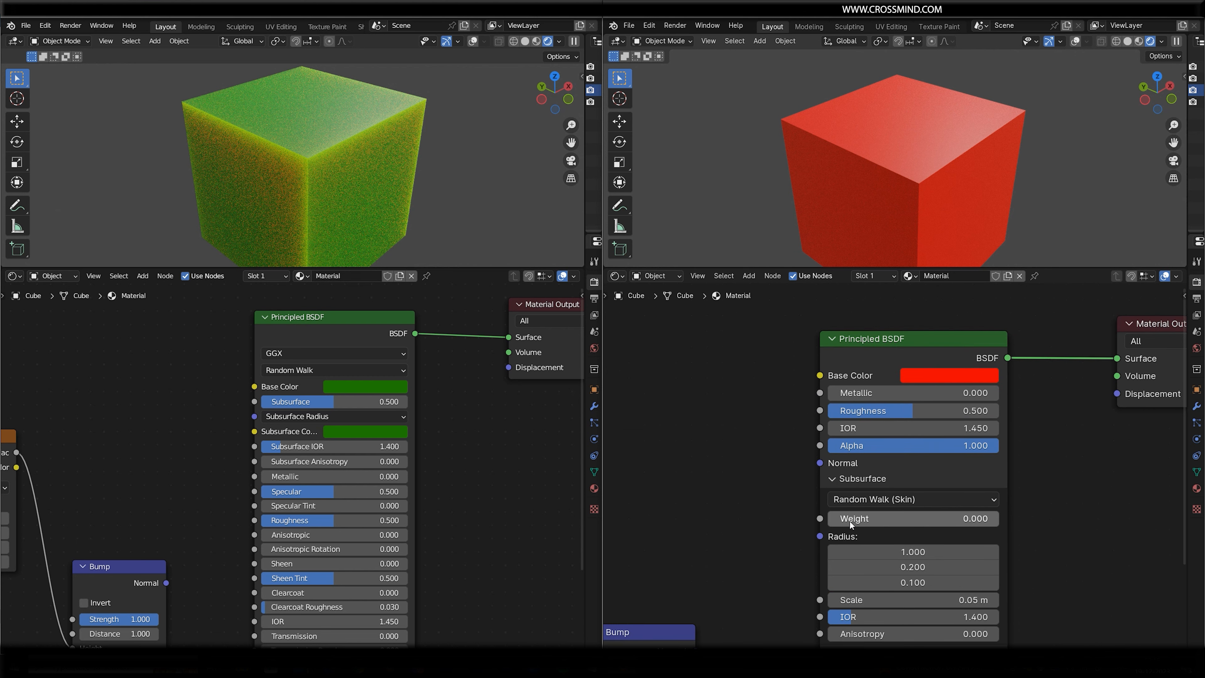
left_click_drag(849, 519, 1001, 519)
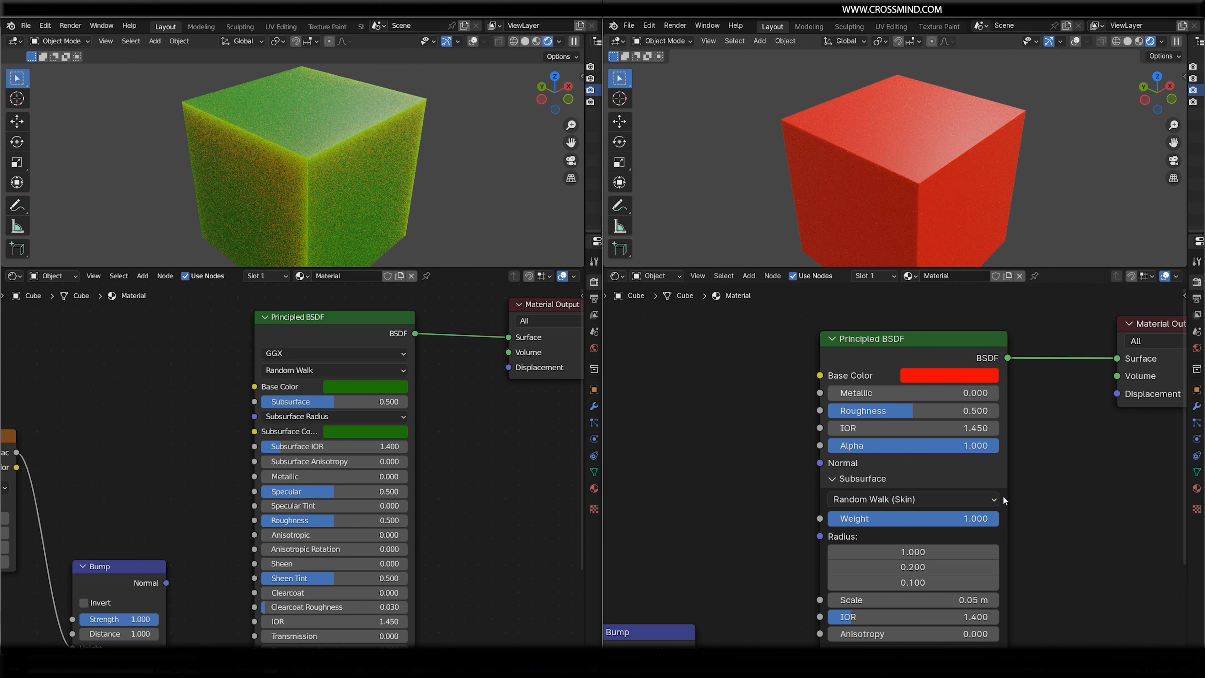
Compare the old node's Subsurface value with the new node's Subsurface Weight and Scale
middle_click_drag(1002, 498, 1012, 439)
scroll(379, 446, "up", 2)
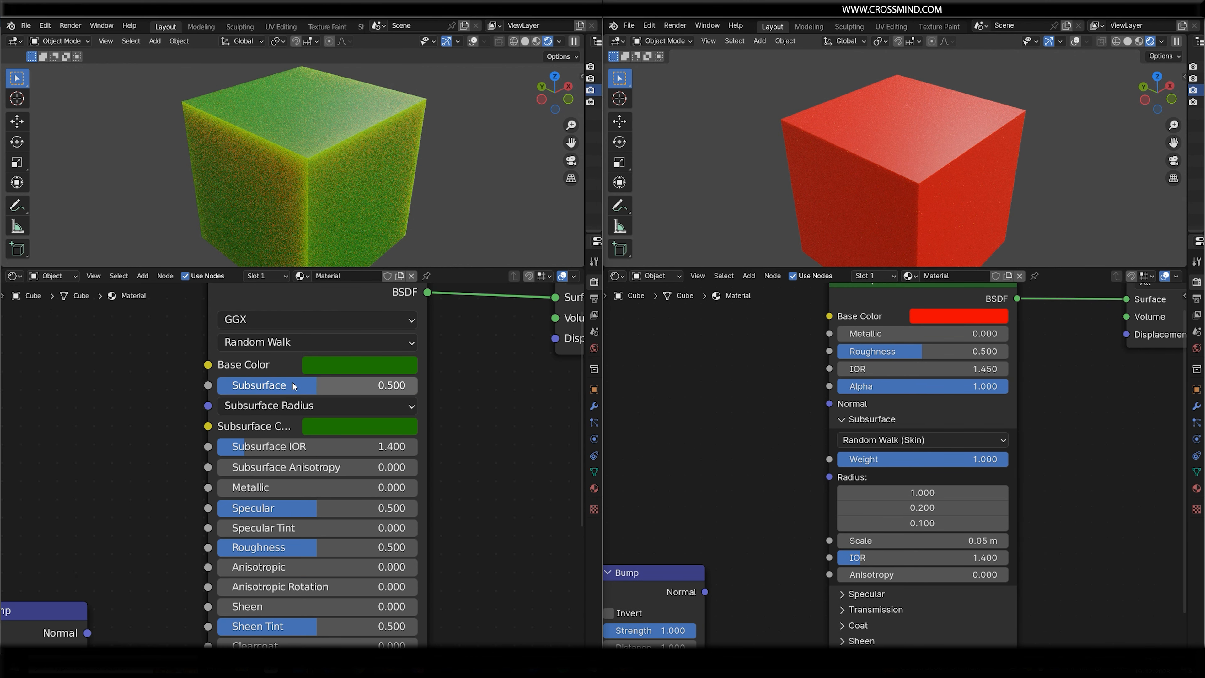
middle_click_drag(939, 485, 930, 465)
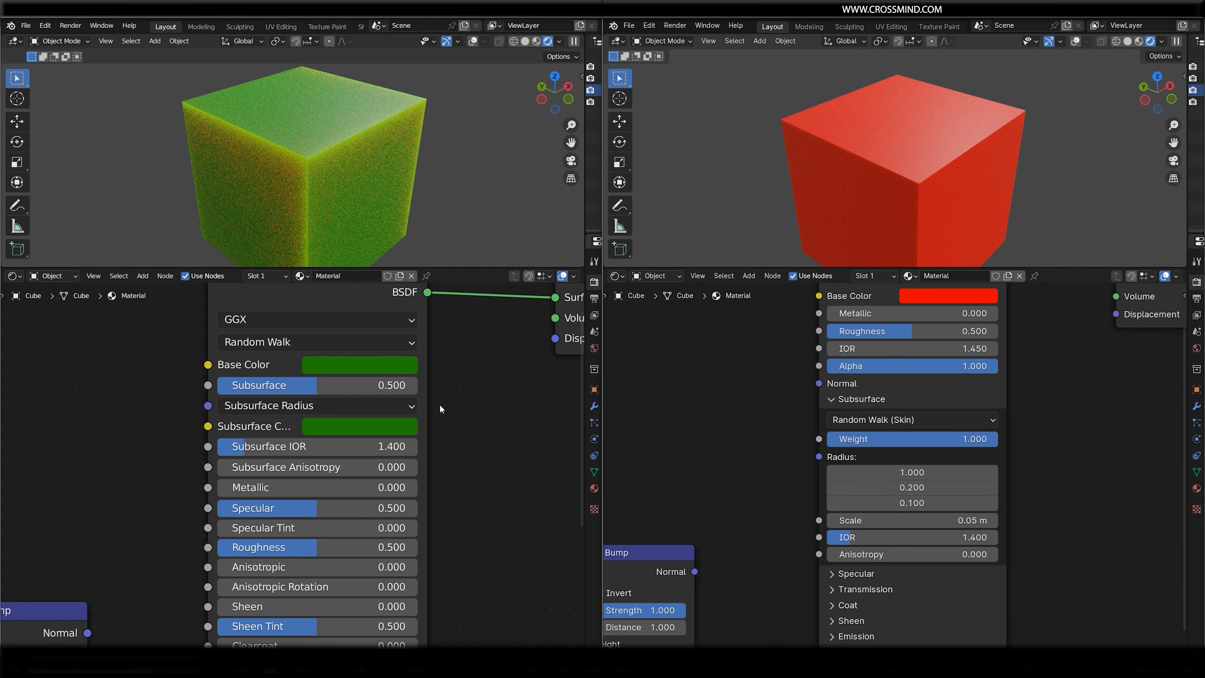
mouse_move(317, 385)
left_mouse_down()
mouse_move(275, 385)
mouse_move(317, 385)
left_mouse_up()
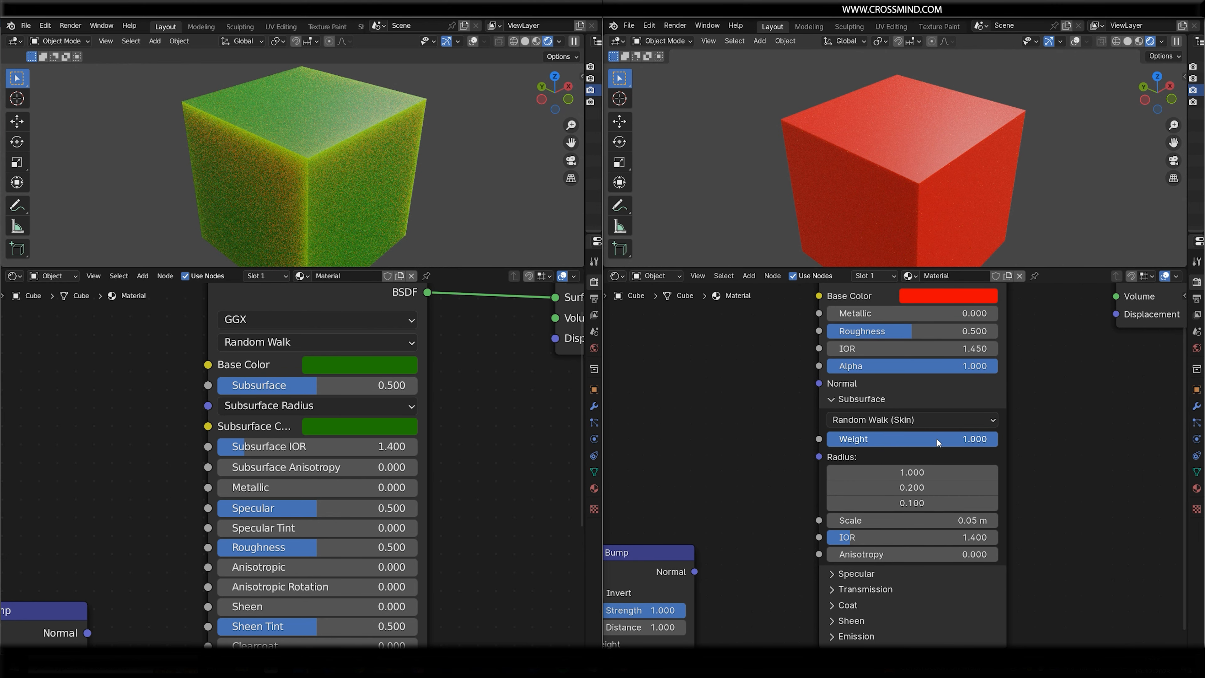
mouse_move(937, 442)
left_mouse_down()
mouse_move(911, 443)
mouse_move(940, 443)
left_mouse_up()
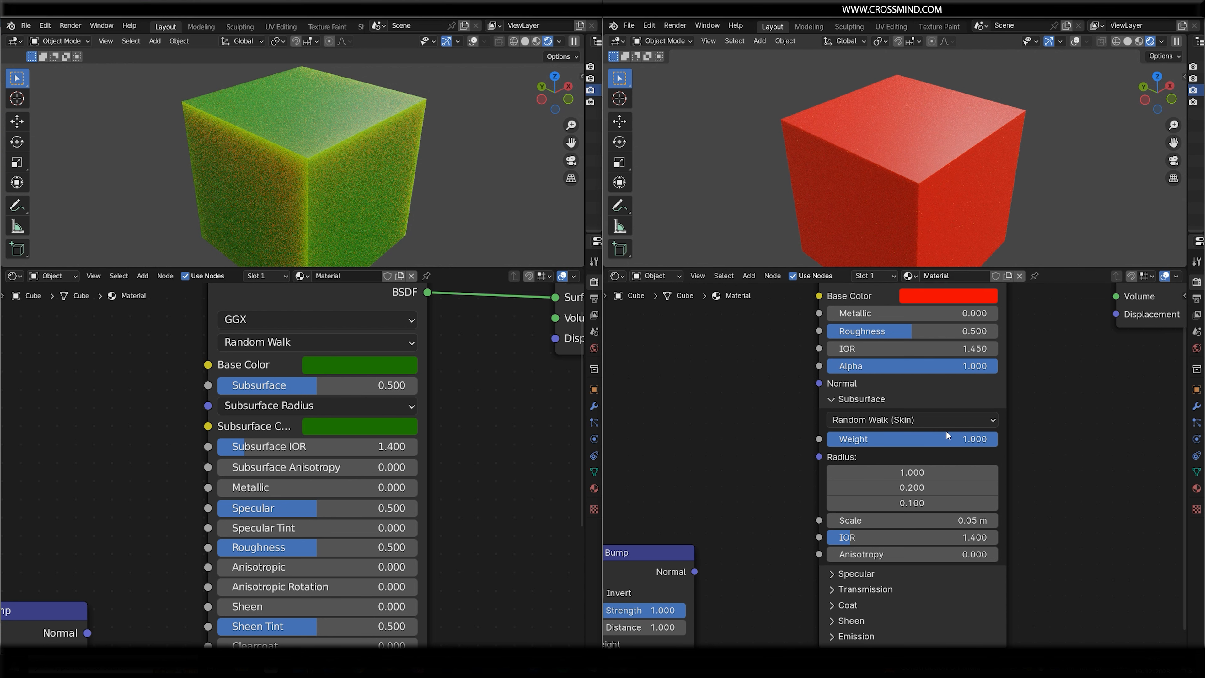
mouse_move(968, 520)
left_mouse_down()
mouse_move(956, 520)
mouse_move(980, 520)
mouse_move(944, 520)
left_mouse_up()
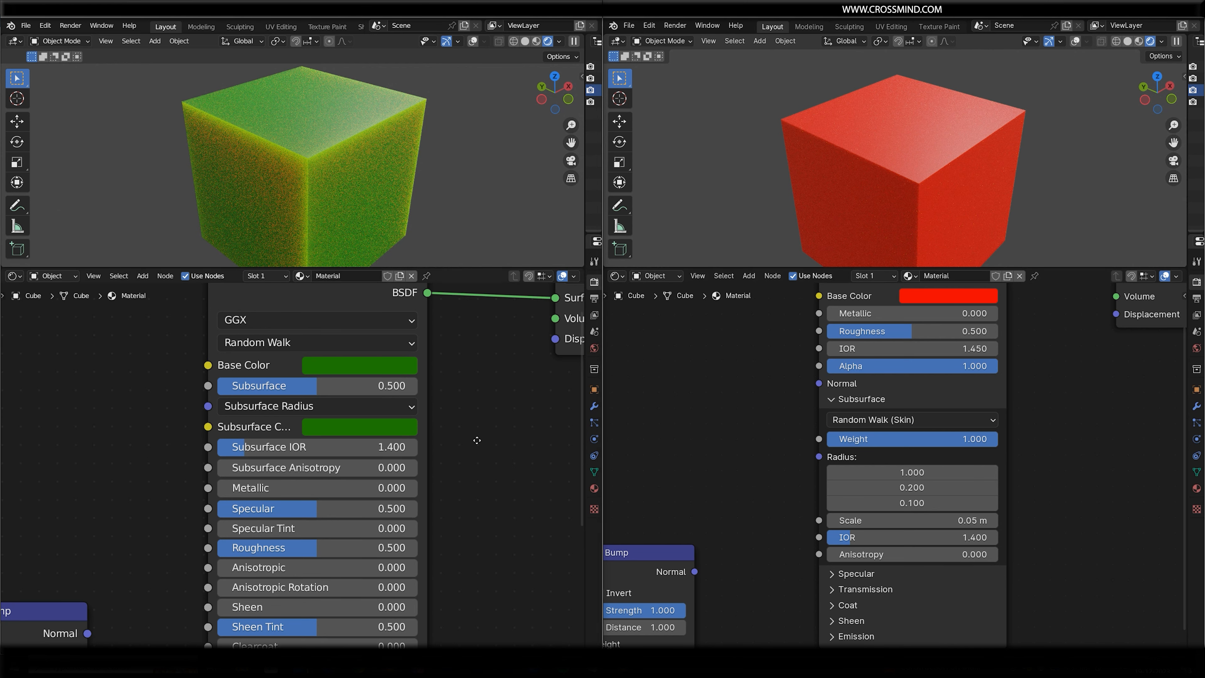
Save the green subsurface material to tempest.blend in Blender 3.6 and reload that file in 4.0 by reverting
scroll(446, 346, "down", 1)
key("ctrl+s")
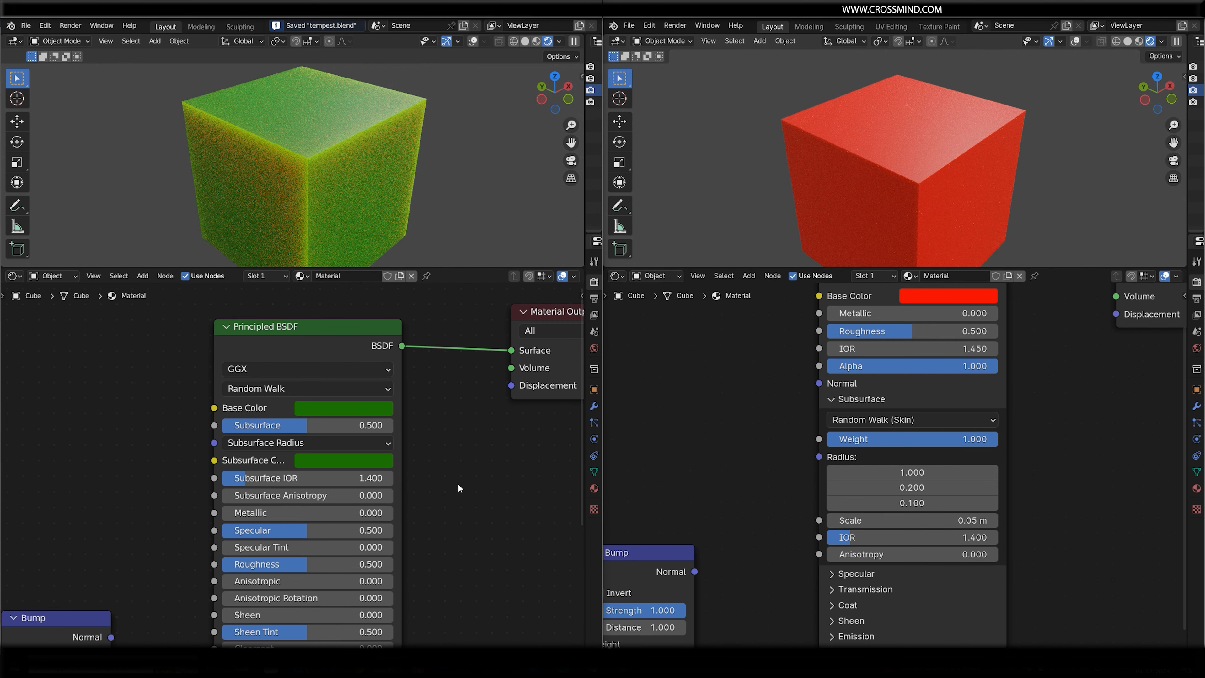
scroll(458, 487, "up", 1)
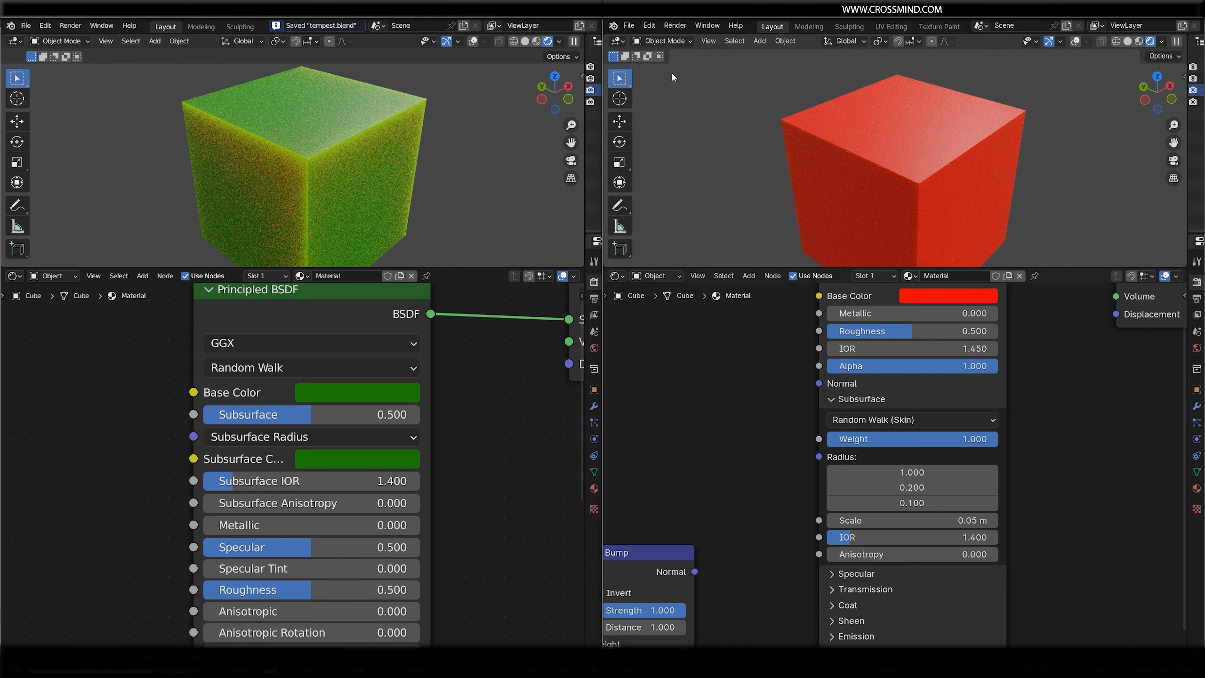
left_click(629, 25)
left_click(649, 74)
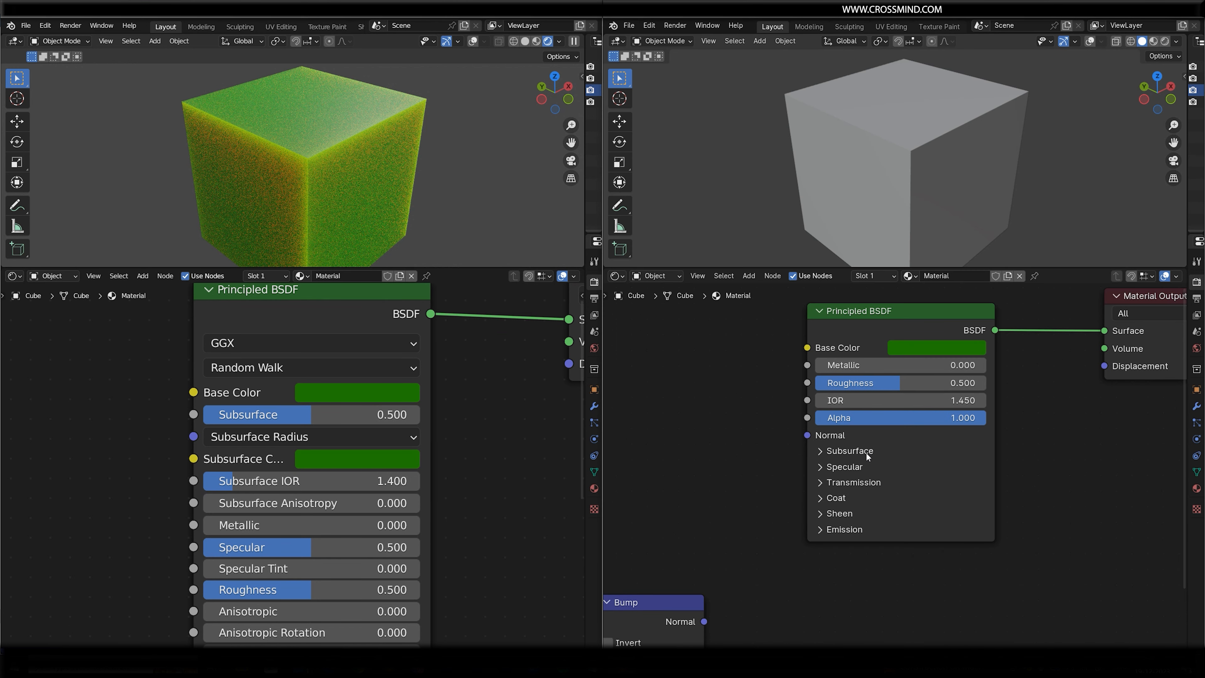
Expand the converted node's Subsurface section in the 4.0 window and switch its viewport to rendered shading
left_click(840, 451)
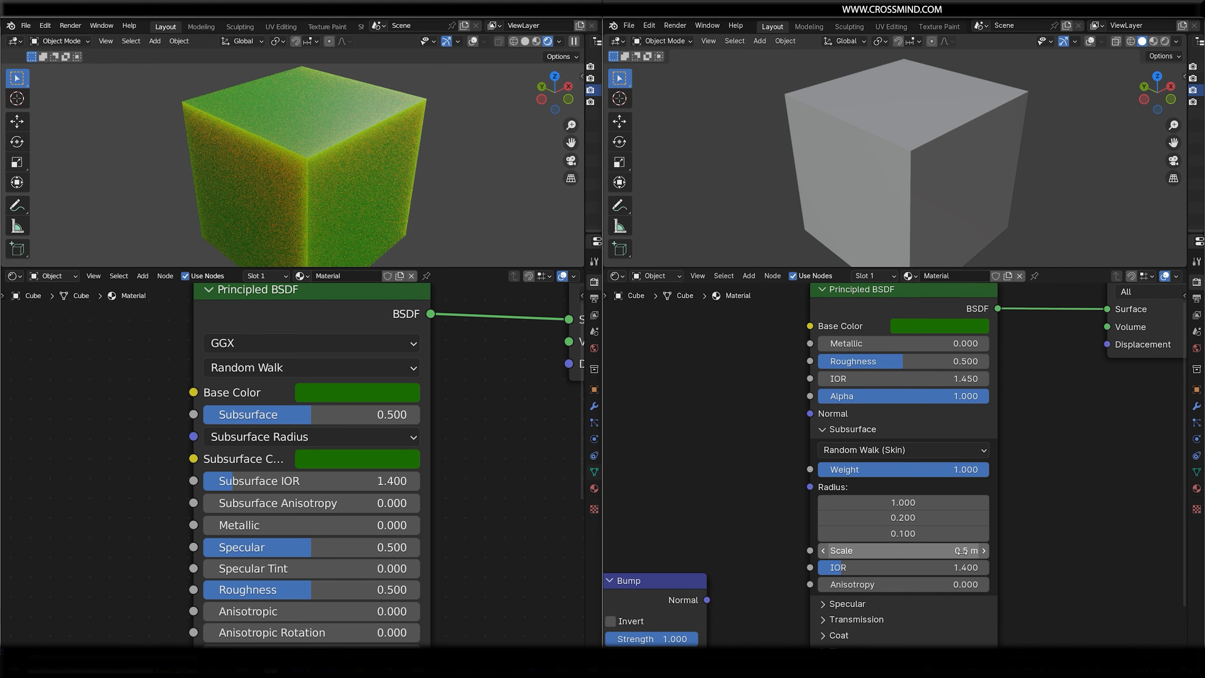
left_click_drag(1087, 439, 776, 617)
middle_click_drag(780, 521, 782, 528)
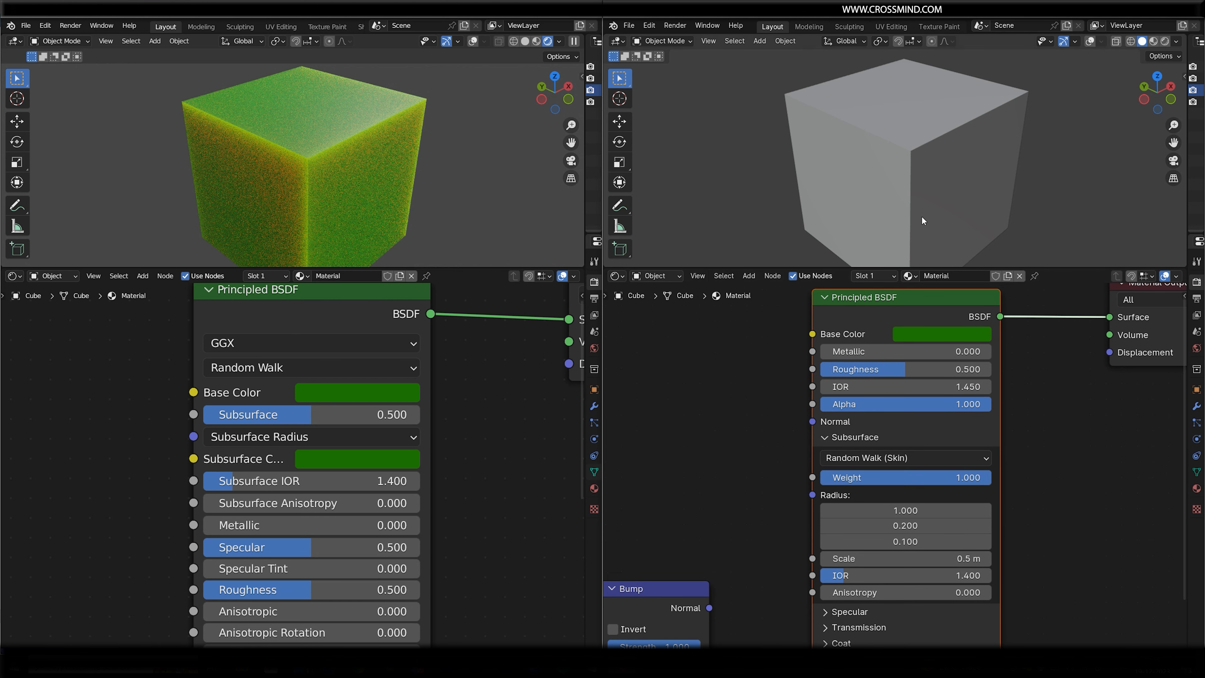
left_click(1164, 41)
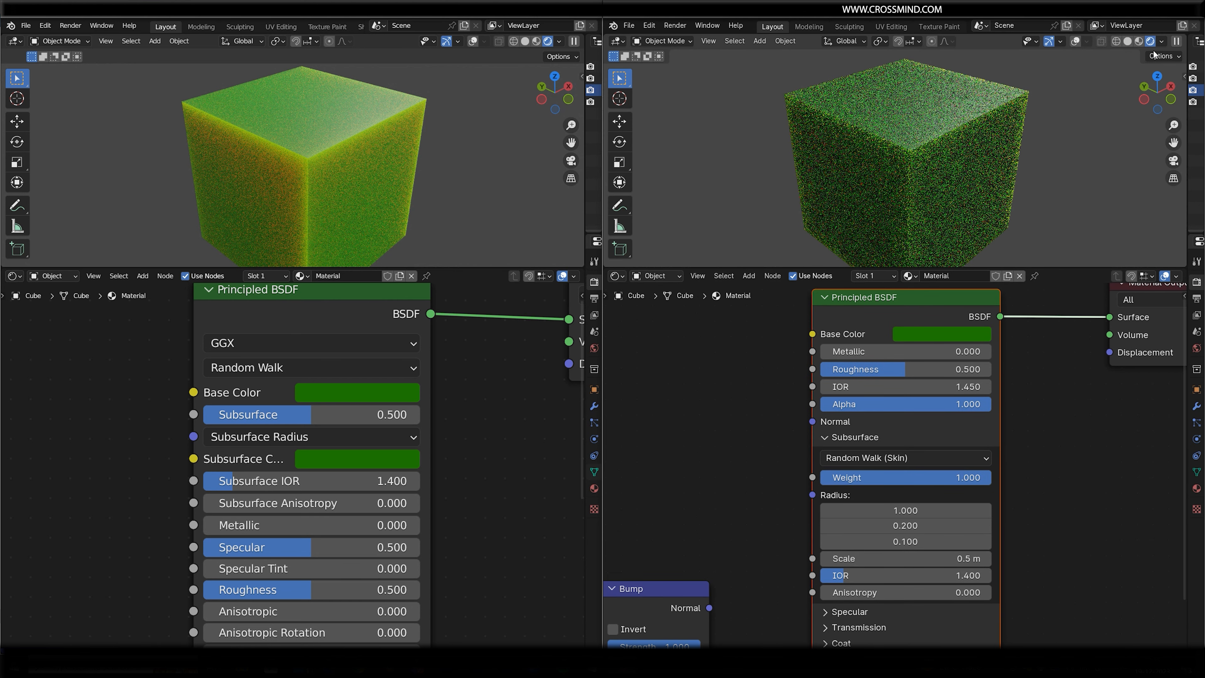
Examine how the old Subsurface value carries over to the converted node's Weight and Scale, with both nodes in view
left_click_drag(947, 477, 899, 477)
left_click_drag(900, 478, 867, 477)
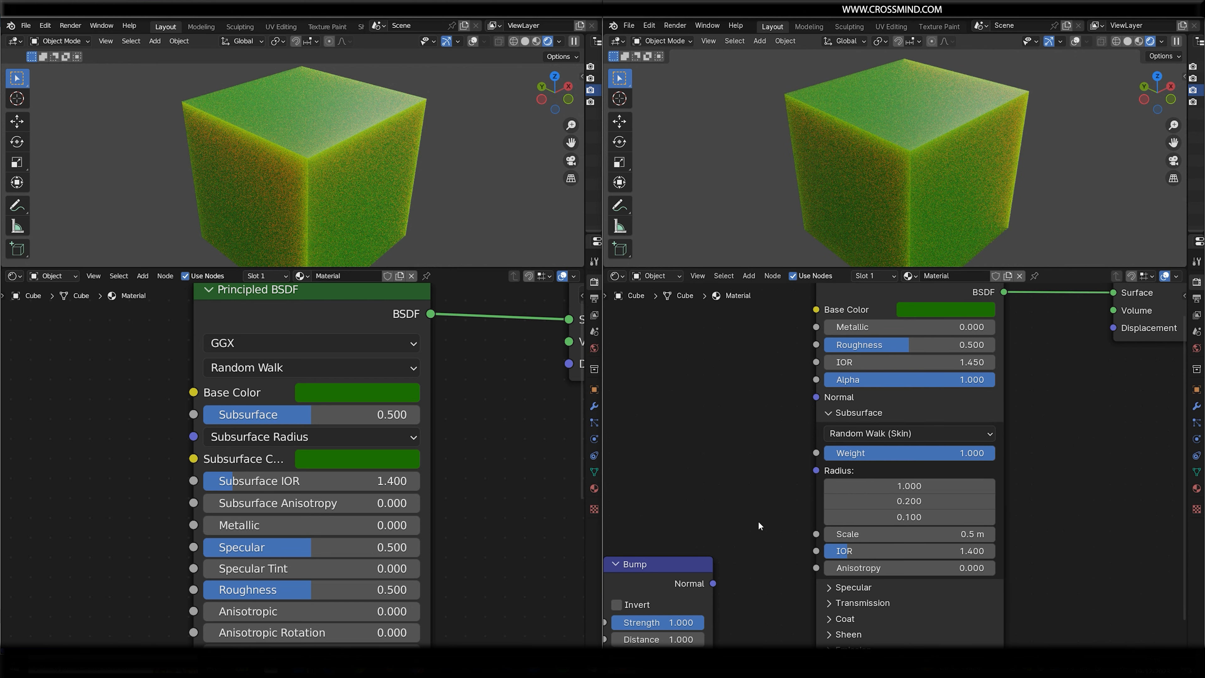
mouse_move(309, 416)
left_mouse_down()
mouse_move(279, 415)
mouse_move(370, 415)
mouse_move(311, 415)
left_mouse_up()
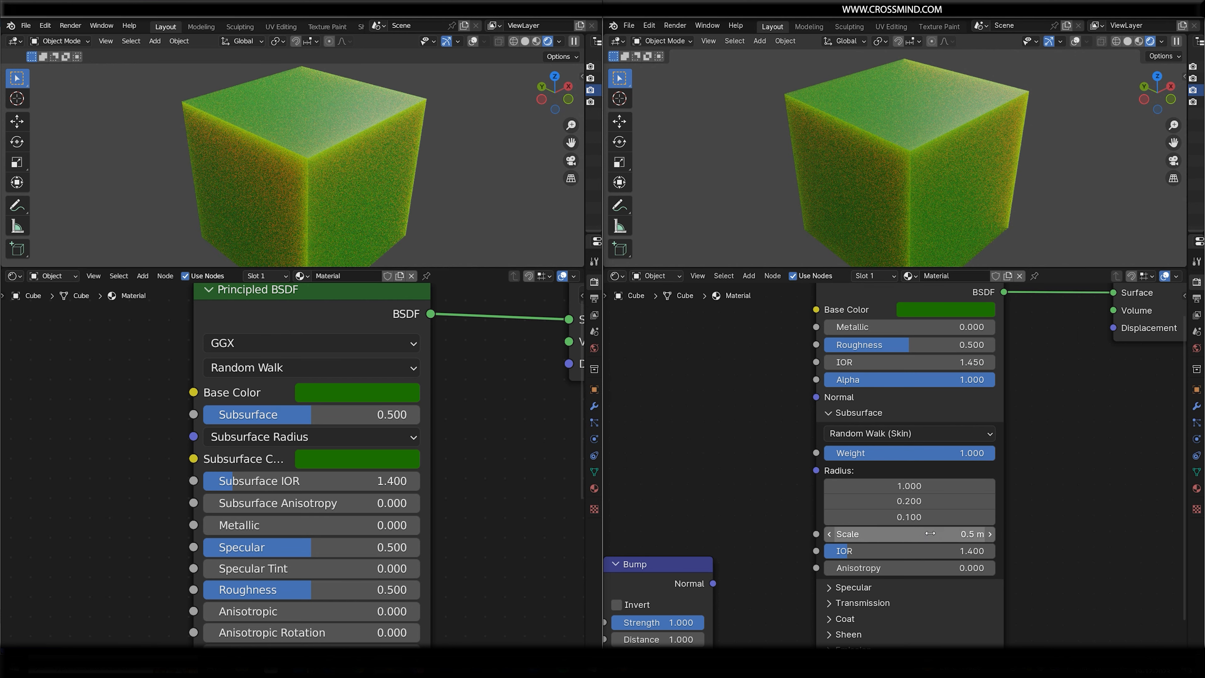
left_click_drag(929, 533, 960, 535)
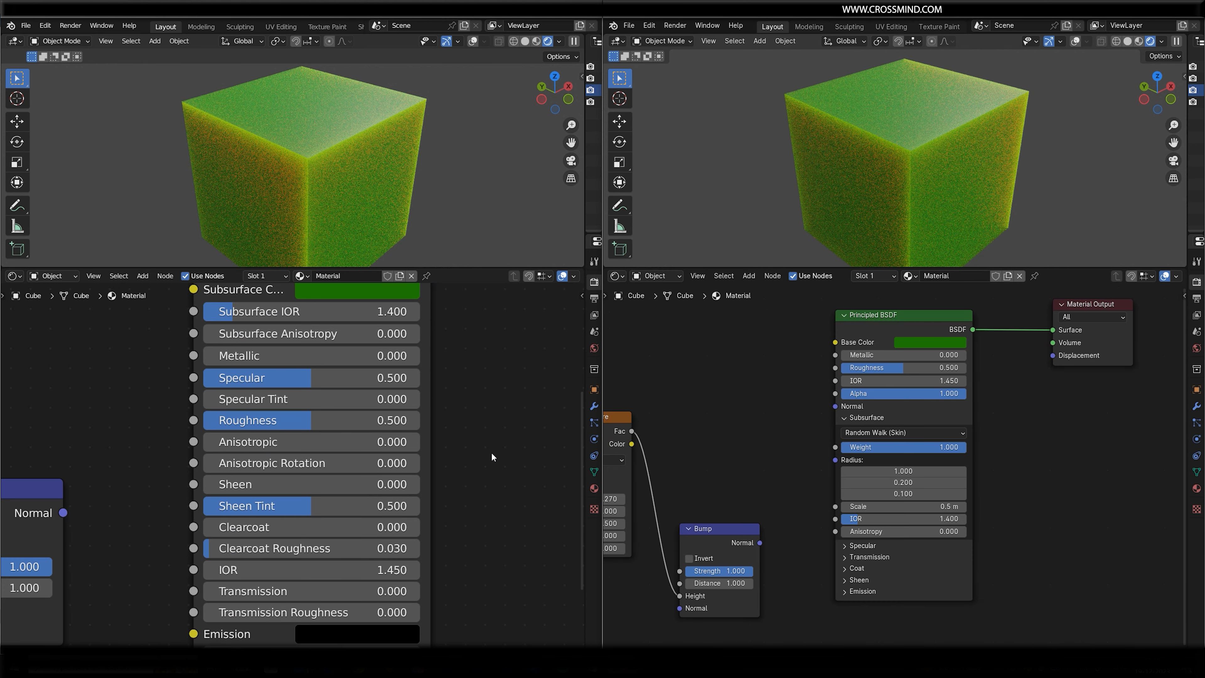
scroll(491, 451, "down", 5, "shift")
scroll(496, 469, "down", 7)
middle_click_drag(499, 468, 491, 510)
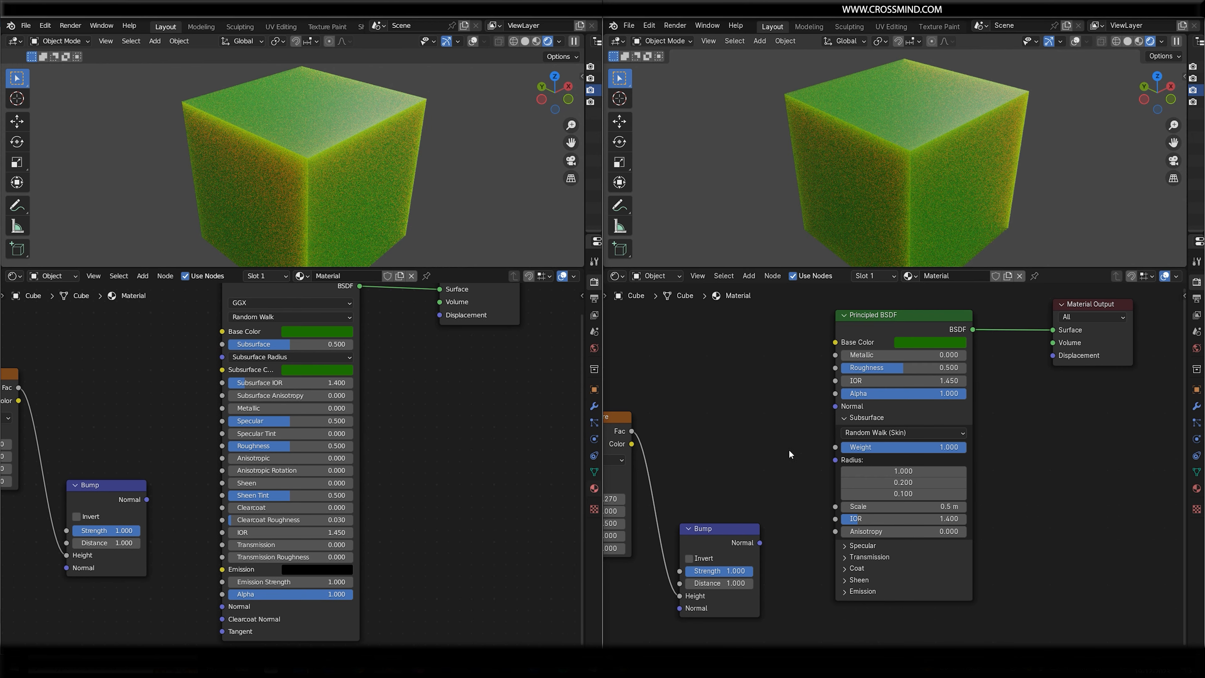
Collapse the new node's Subsurface section and look over both Principled BSDF nodes in full, side by side
scroll(789, 449, "down", 3)
middle_click_drag(789, 449, 795, 477)
scroll(444, 438, "down", 2)
middle_click_drag(479, 444, 451, 462)
scroll(883, 488, "up", 2)
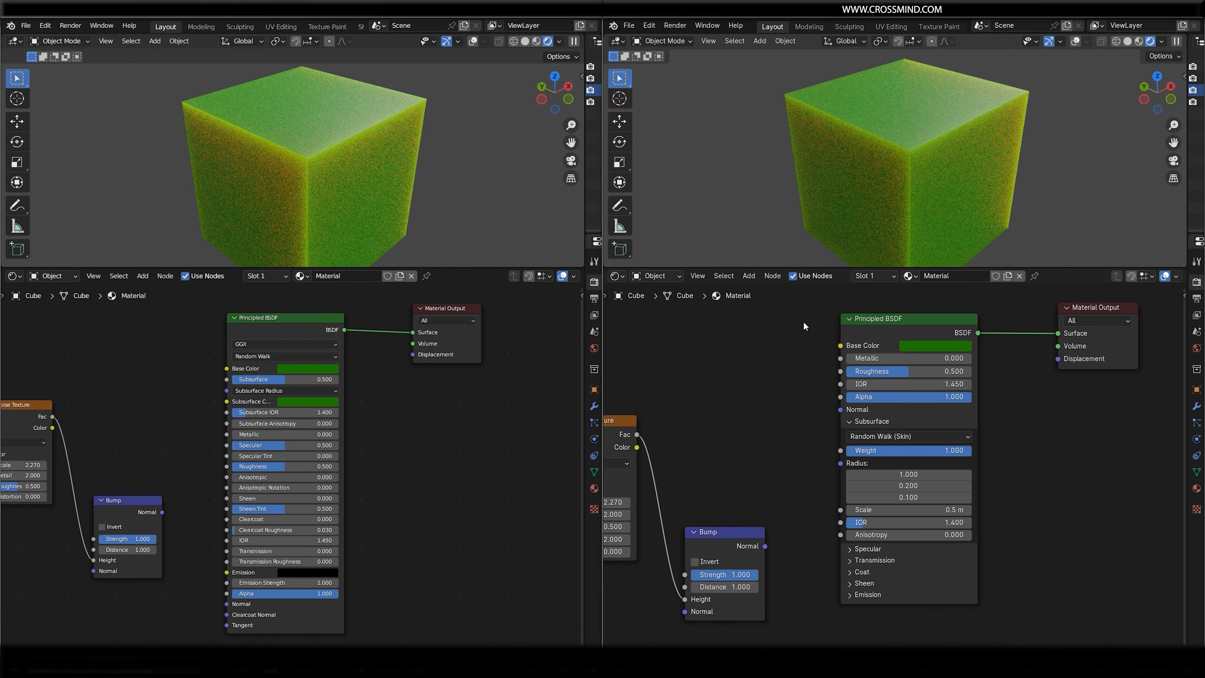
left_click_drag(803, 321, 805, 293)
middle_click_drag(1011, 595, 1007, 605)
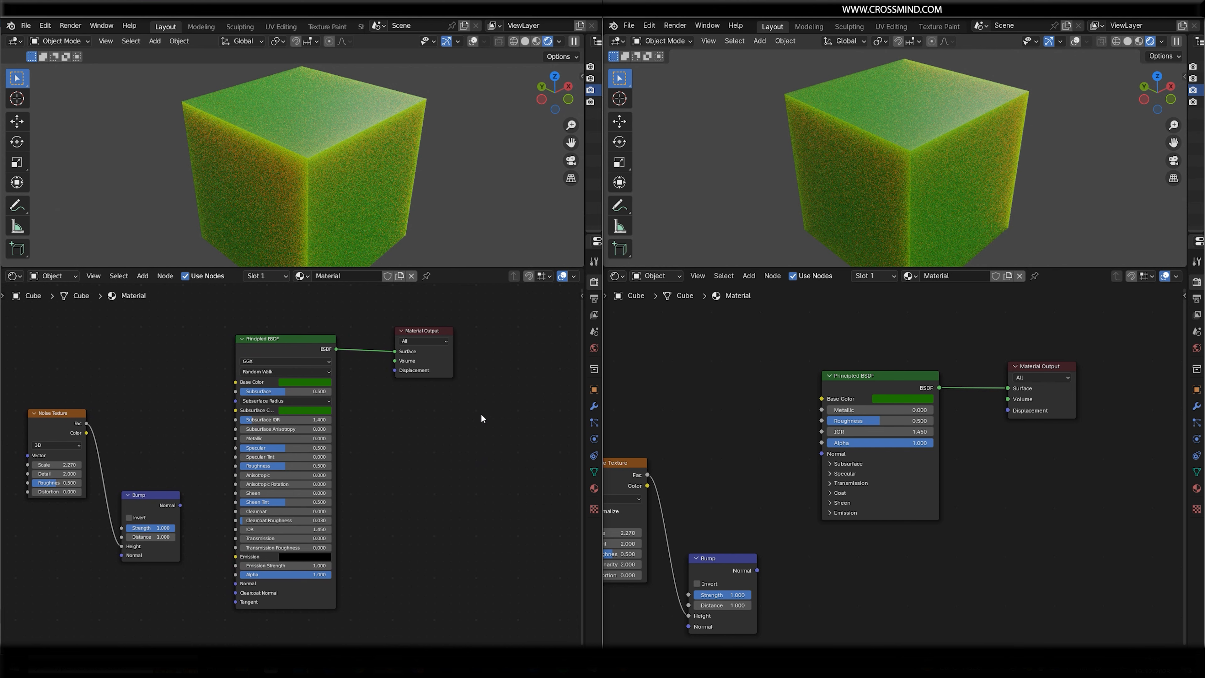
left_click_drag(283, 475, 181, 648)
scroll(448, 433, "up", 2)
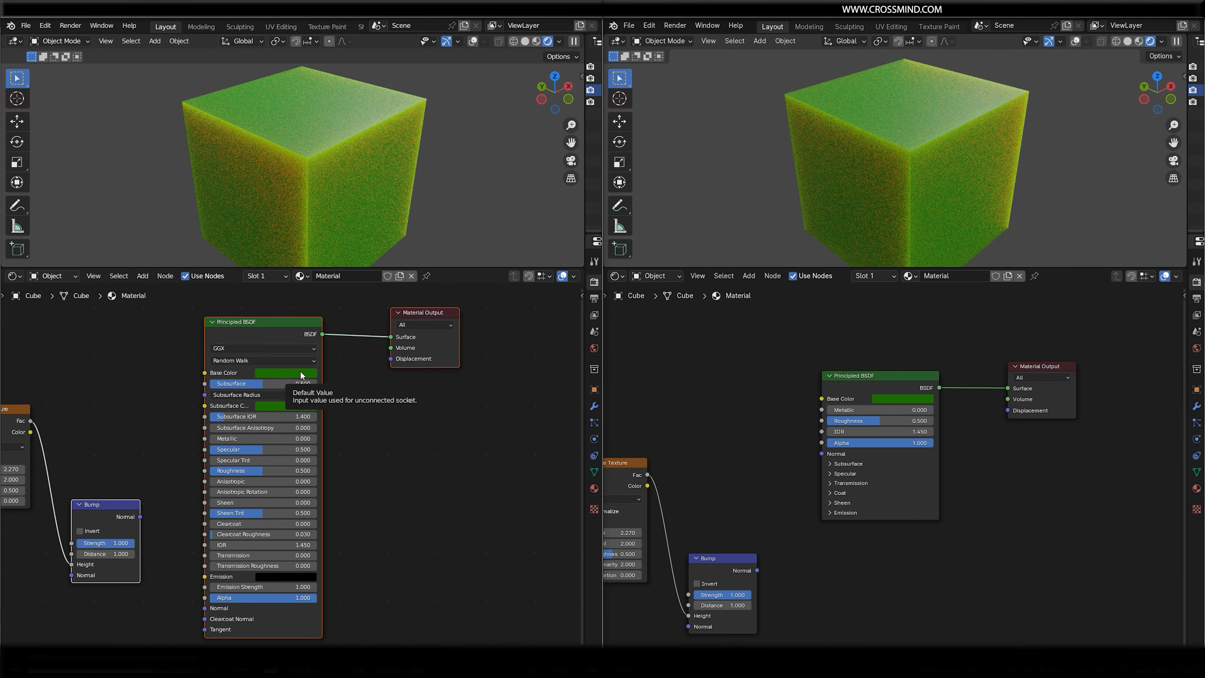
Expand the Sheen section of the 4.0 Principled BSDF node to examine its Weight, Roughness and Tint inputs
left_click_drag(759, 331, 1095, 616)
scroll(1049, 571, "up", 2)
middle_click_drag(990, 573, 1001, 562)
left_click_drag(721, 323, 1001, 618)
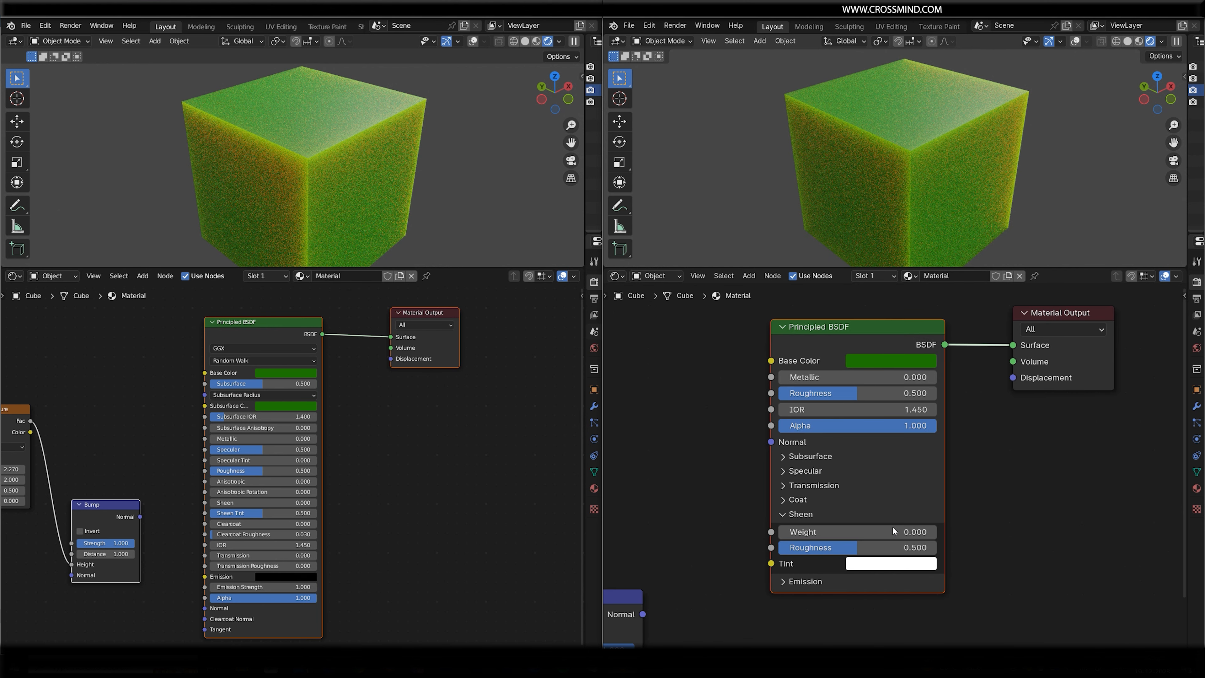
left_click(792, 514)
left_click(792, 514)
left_click(793, 514)
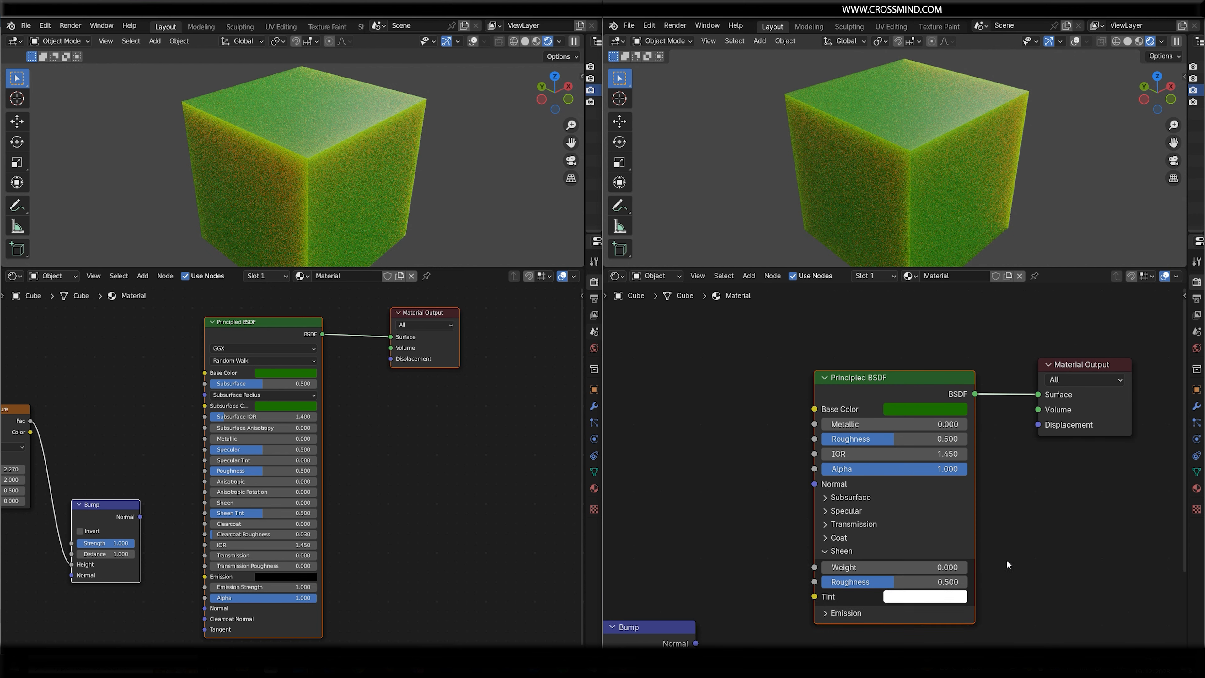
middle_click_drag(1017, 557, 1015, 546)
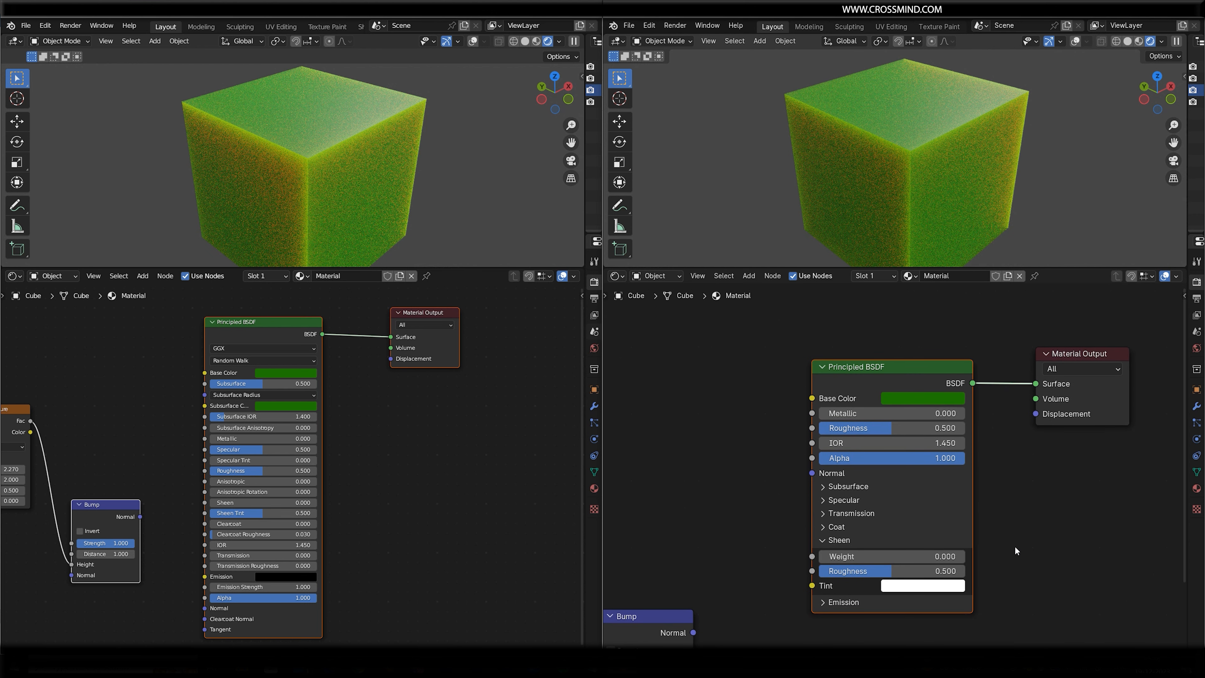
Set the old node's Subsurface to 0 and raise its Sheen to 1.000
scroll(371, 531, "up", 3)
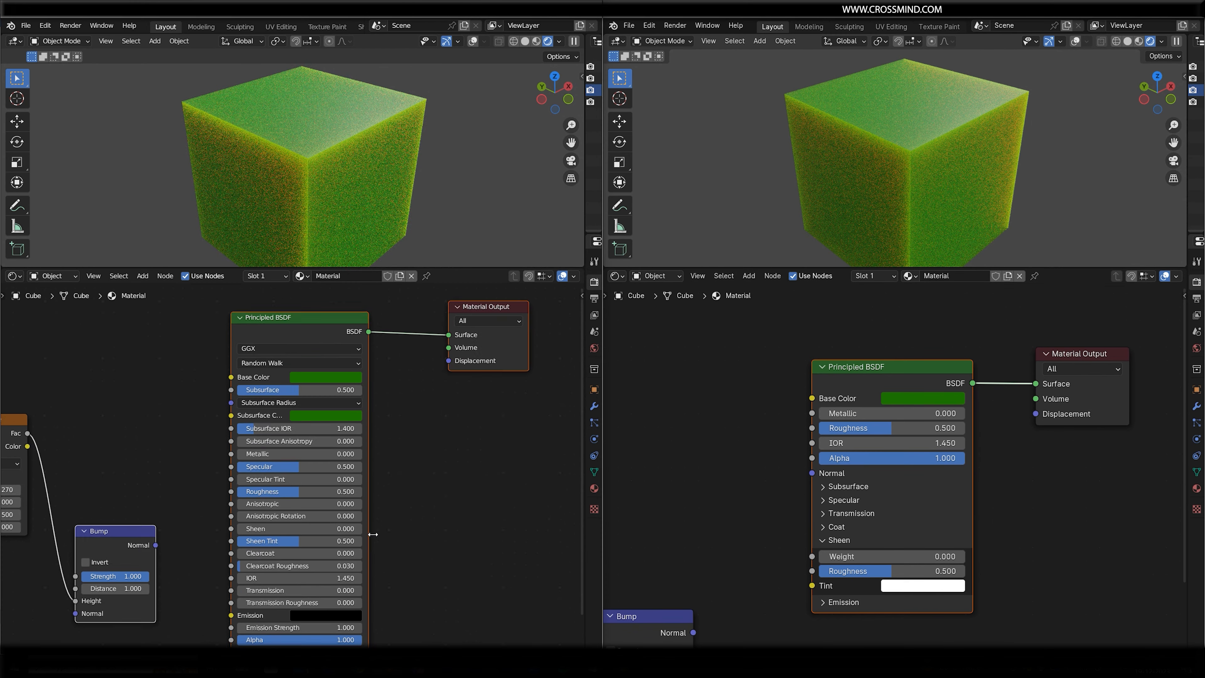
left_click_drag(295, 385, 250, 386)
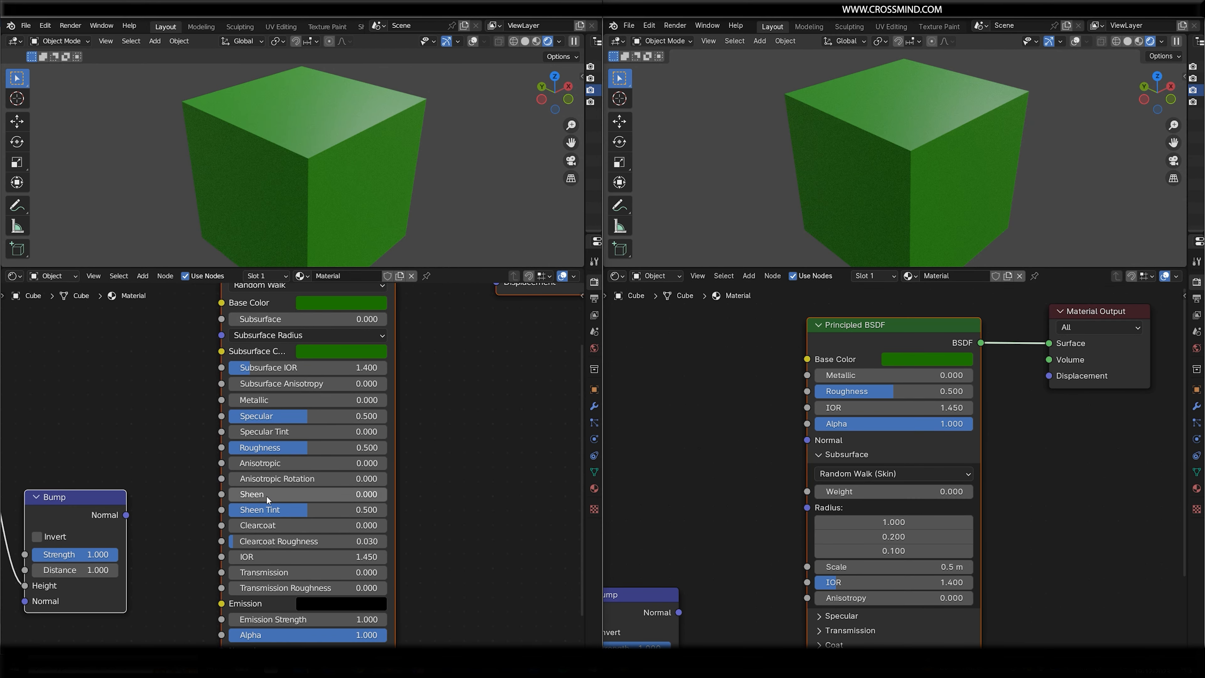
left_click_drag(267, 495, 423, 495)
scroll(387, 156, "up", 2)
middle_click_drag(388, 164, 441, 186)
scroll(412, 187, "down", 1)
left_click_drag(291, 496, 386, 494)
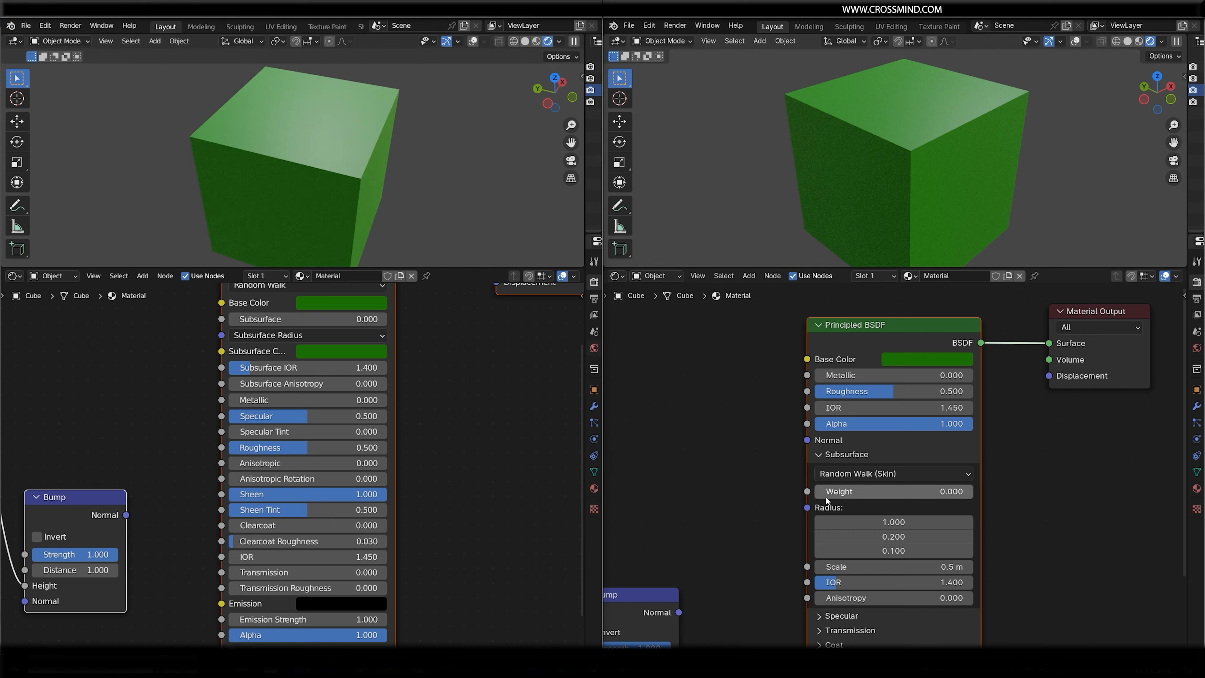
Set the new node's Sheen Weight to 0.742 and give its Sheen Tint a saturated blue
middle_click_drag(852, 537, 847, 471)
scroll(1003, 530, "up", 2)
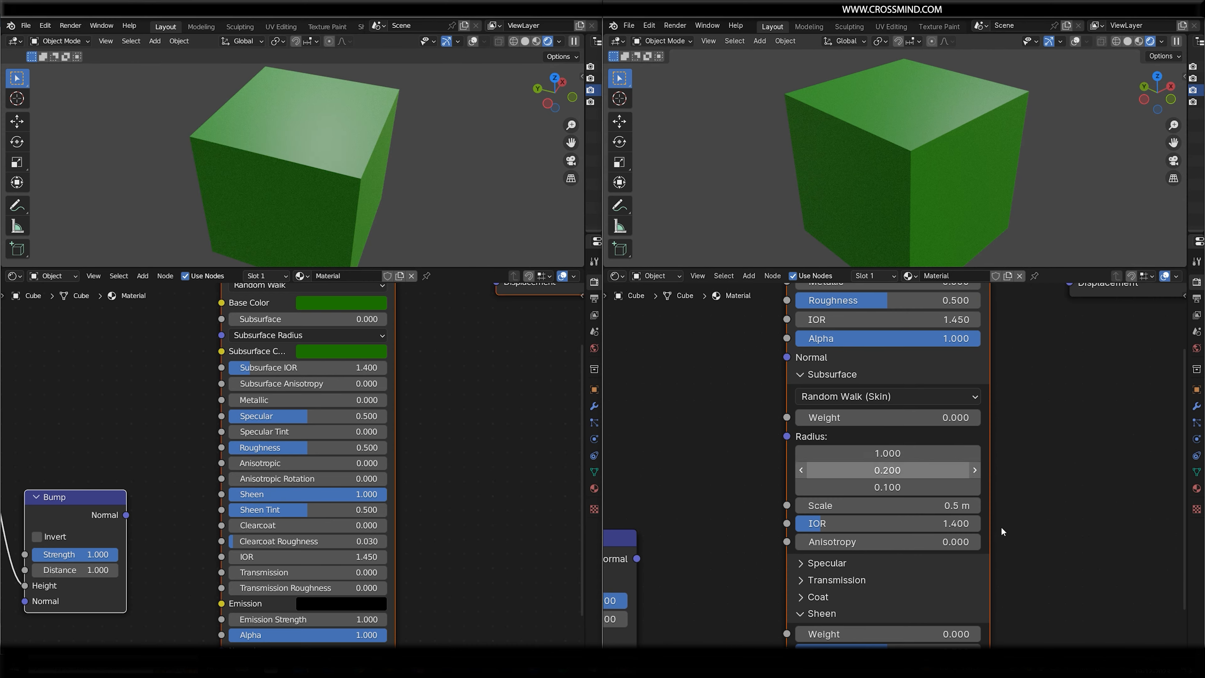
middle_click_drag(1003, 546, 1012, 485)
scroll(1012, 484, "down", 1)
left_click_drag(856, 552, 937, 569)
left_click(948, 581)
left_click_drag(980, 397, 1012, 373)
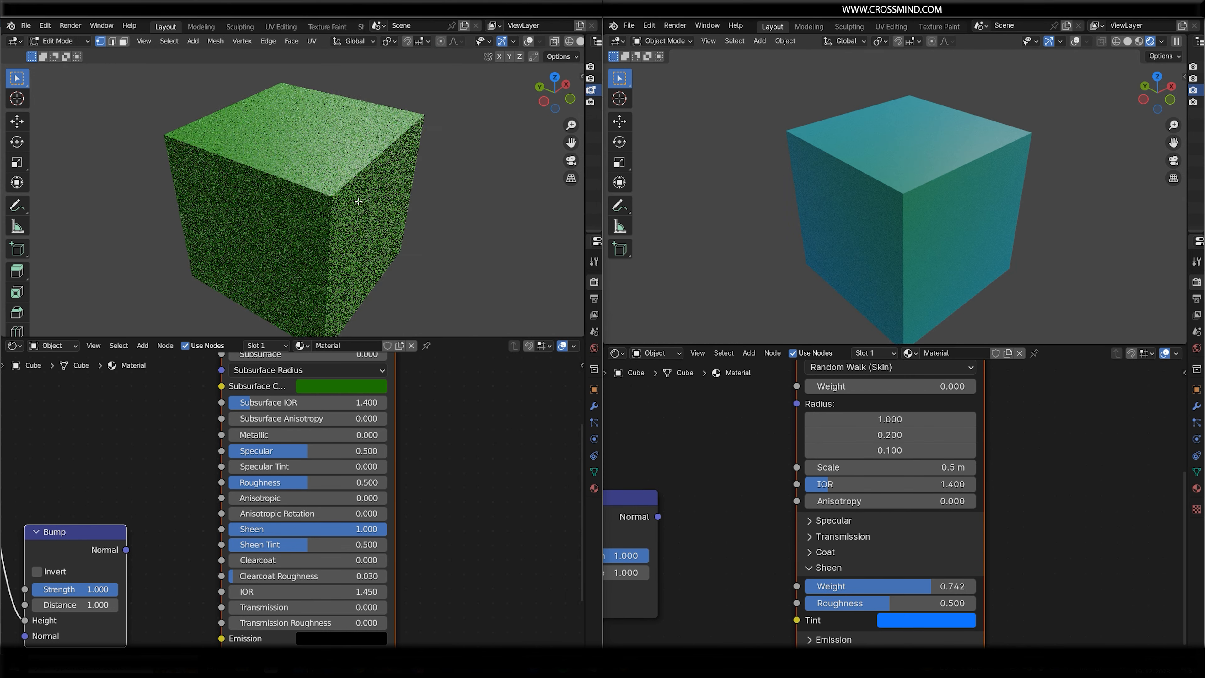
Round the cube with To Sphere in both Blender windows and shade the 3.6 one smooth
key("shift+alt+s")
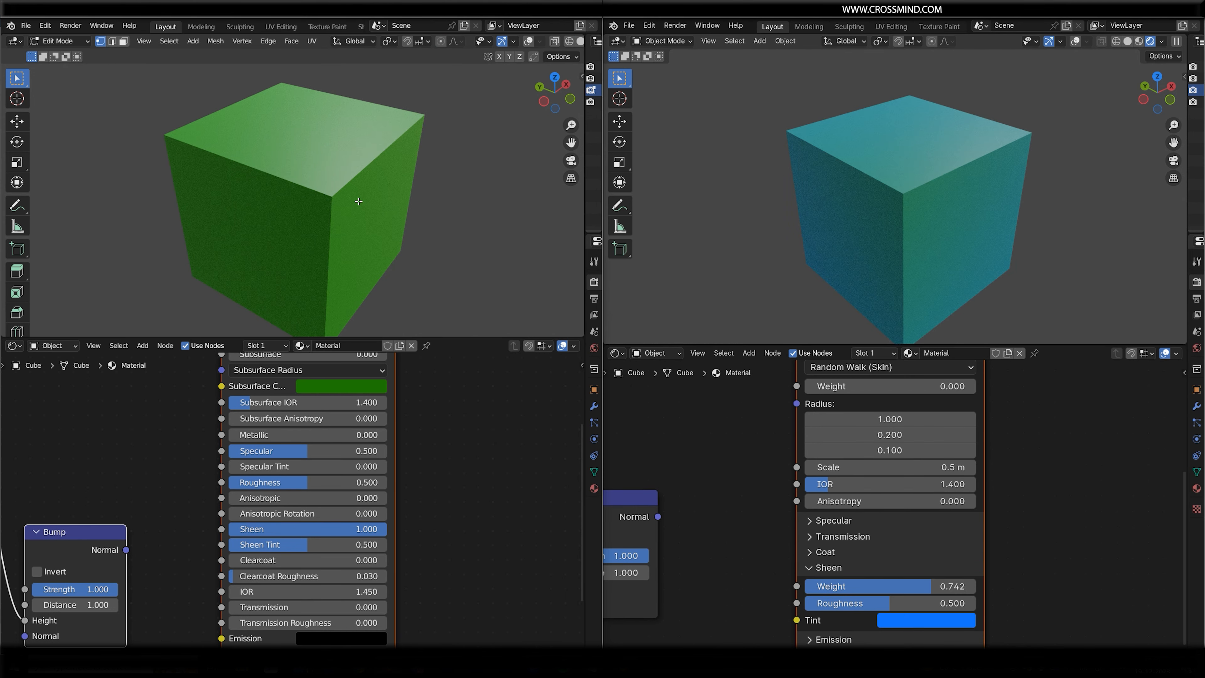
left_click(426, 201)
key("Tab")
right_click(425, 201)
left_click(432, 204)
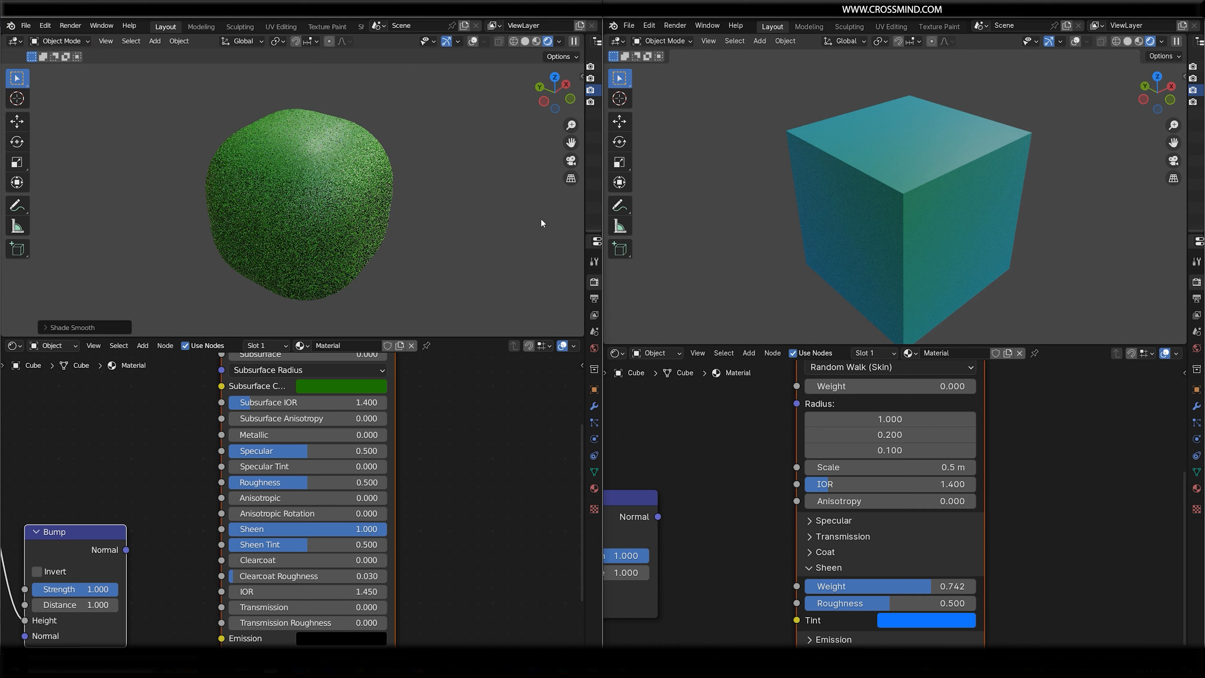
key("Tab")
key("shift+alt+s")
left_click(970, 258)
key("Tab")
middle_click_drag(925, 467, 926, 433)
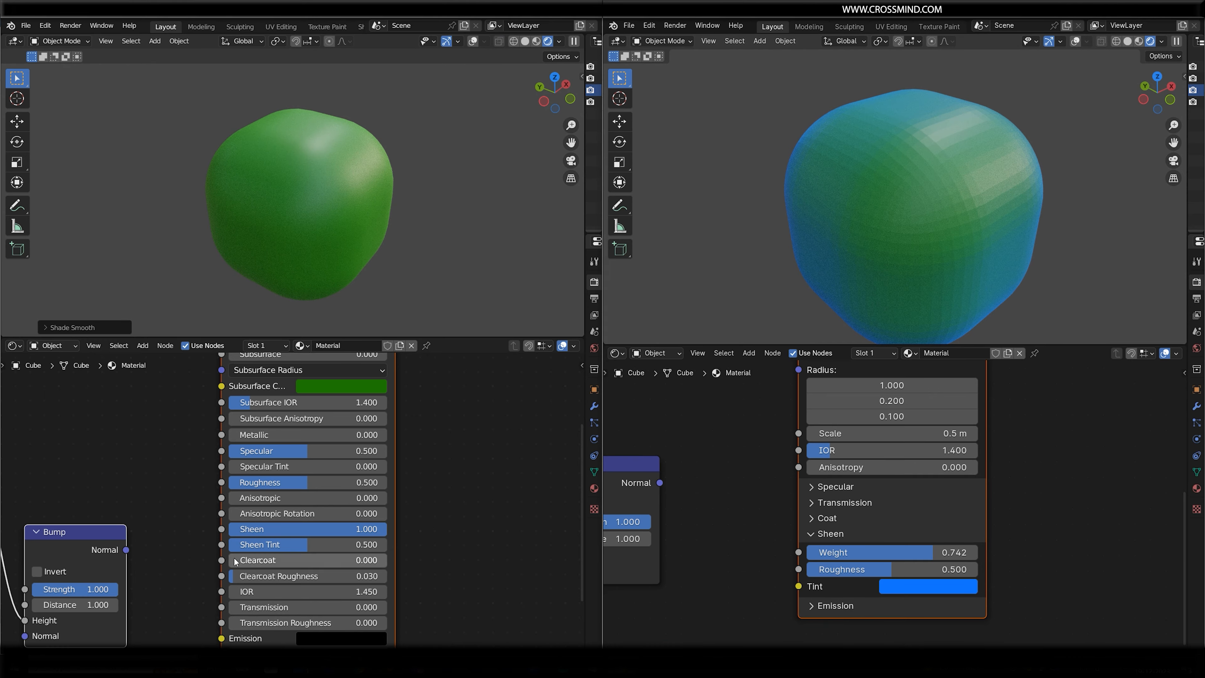
Try different Sheen amounts on the old node, leaving it at 1.000, and set its Sheen Tint to 1.000
scroll(235, 560, "up", 2)
middle_click_drag(234, 560, 235, 527)
mouse_move(411, 491)
left_mouse_down()
mouse_move(368, 492)
mouse_move(416, 491)
left_mouse_up()
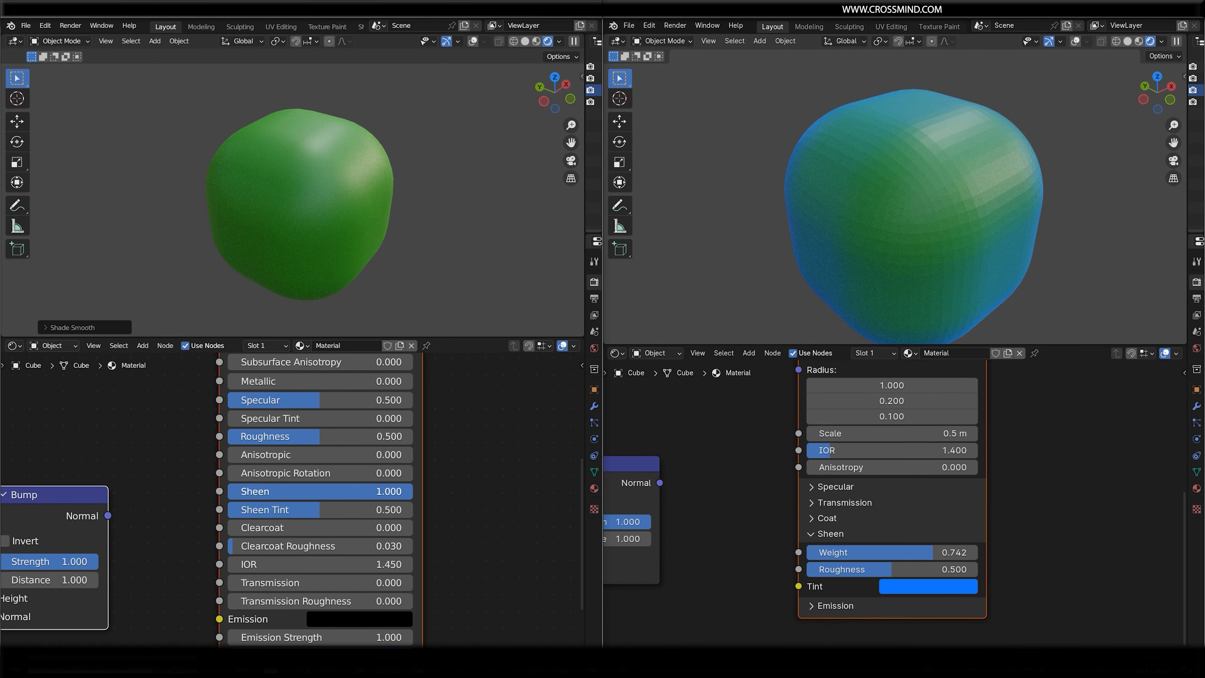
scroll(433, 143, "up", 2)
mouse_move(342, 492)
left_mouse_down()
mouse_move(213, 491)
mouse_move(413, 484)
left_mouse_up()
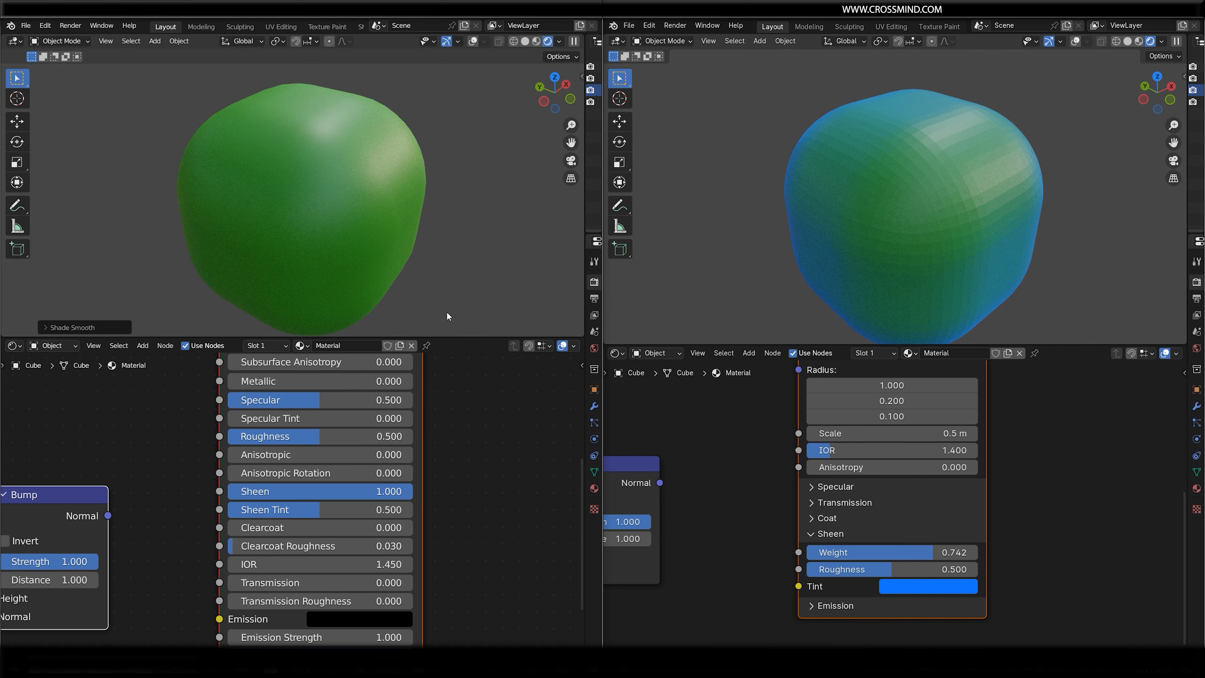
left_click_drag(327, 509, 417, 510)
Set the new node's Sheen Weight to 0.651 and its Tint to orange with red 1.000, green 0.153 and blue 0.082
middle_click_drag(1079, 473, 1083, 502)
middle_click_drag(867, 561, 868, 535)
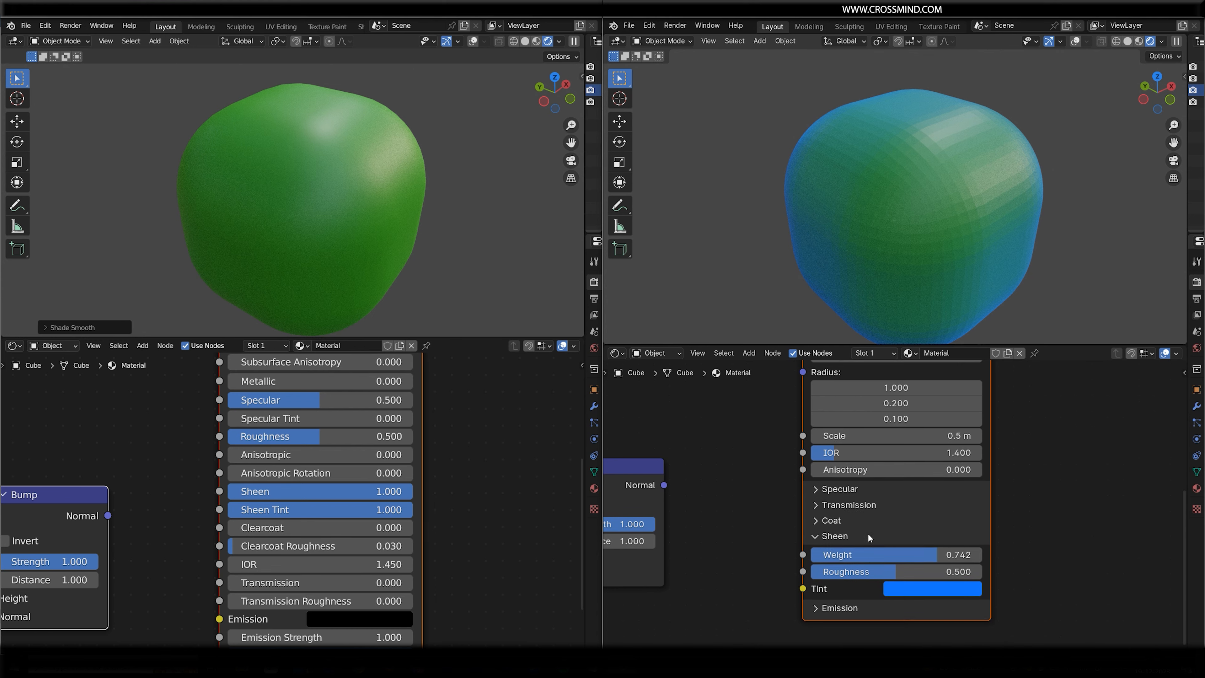
left_click_drag(870, 556, 923, 558)
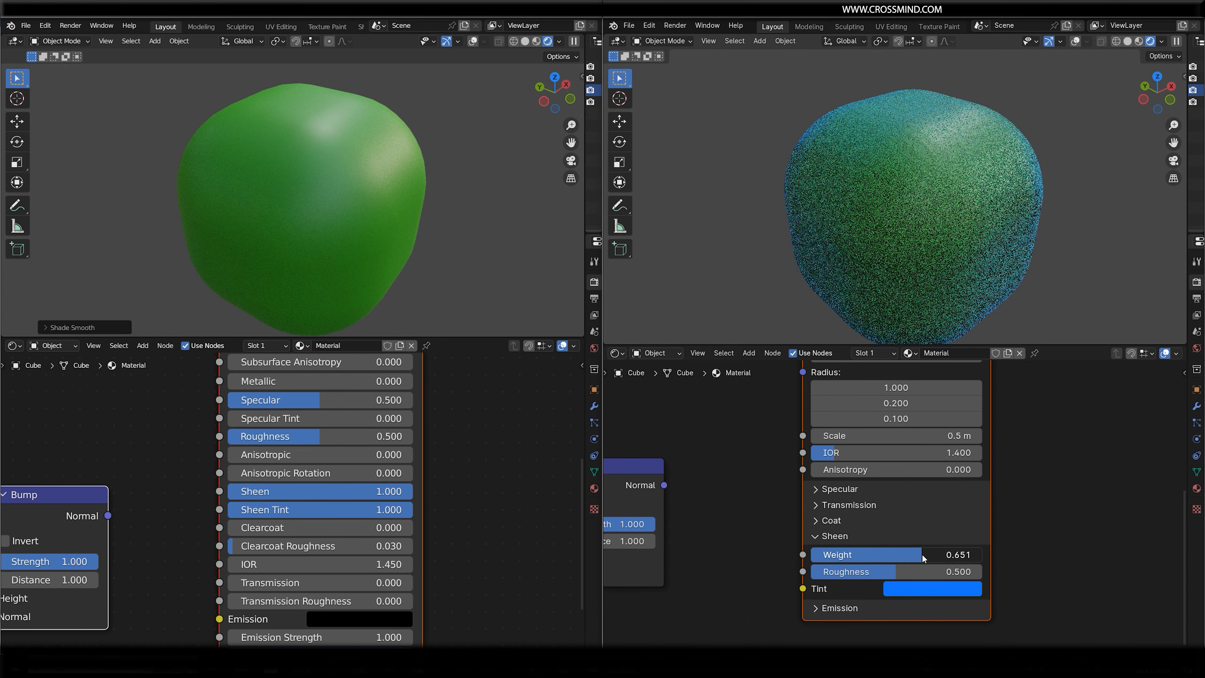
left_click(932, 588)
left_click_drag(974, 461, 953, 459)
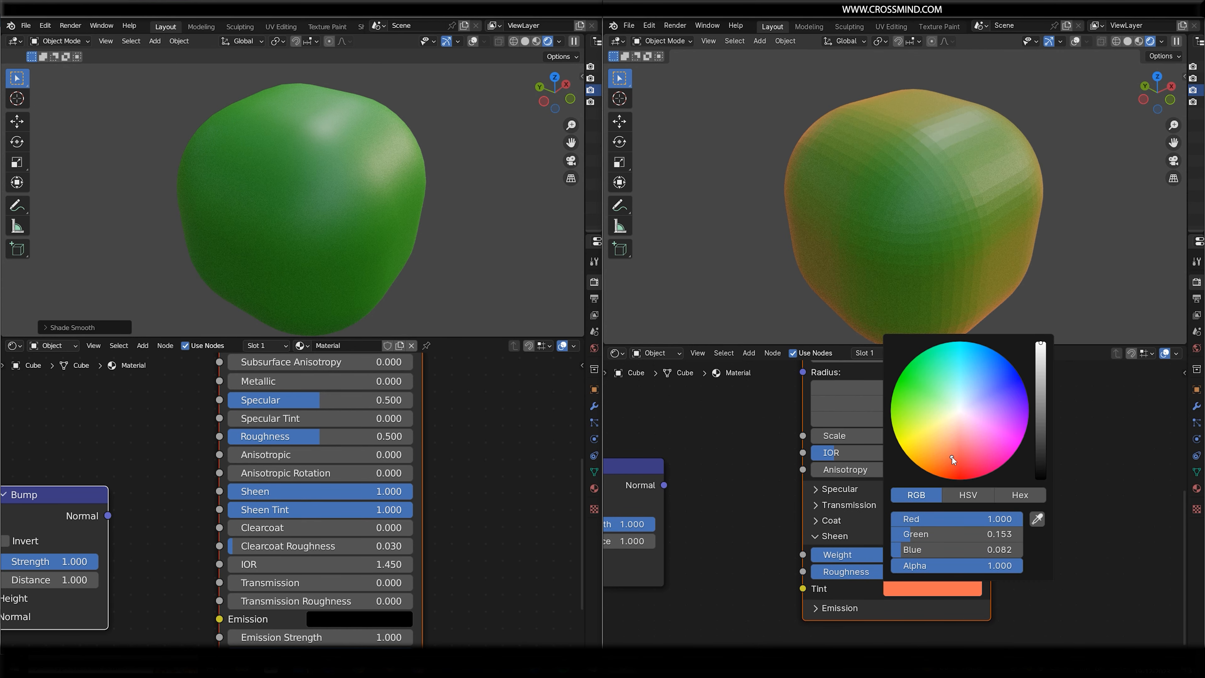
middle_click_drag(977, 527, 973, 468)
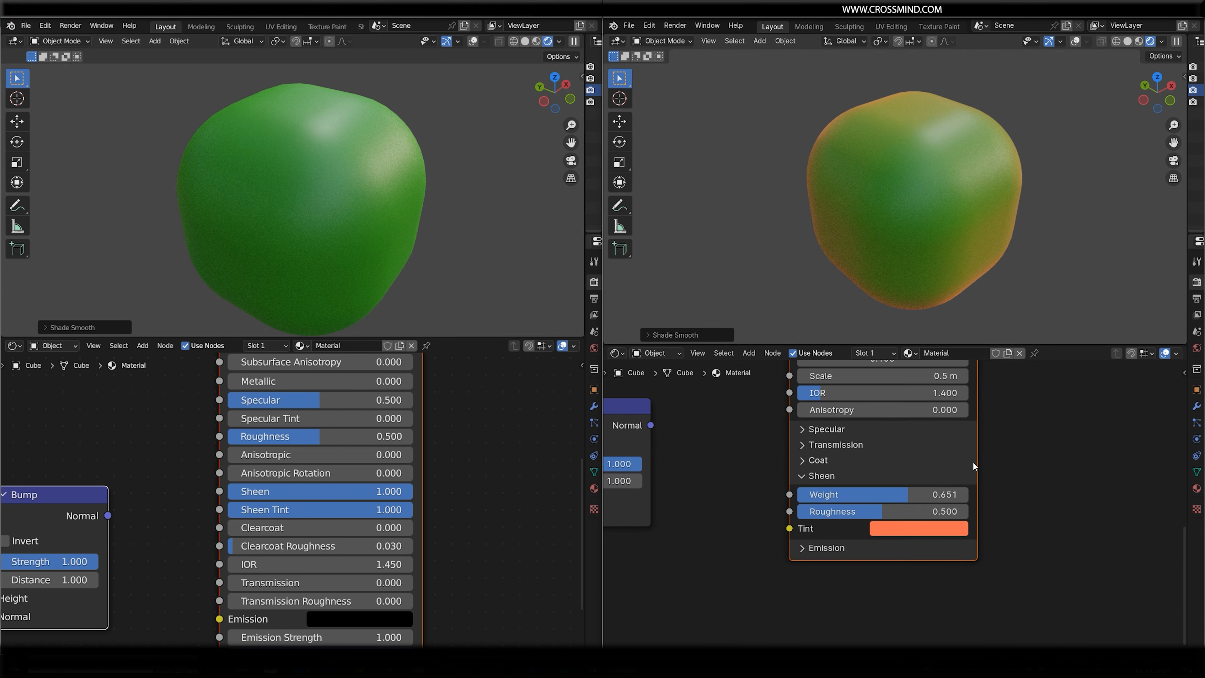
Examine the complete old and new Principled BSDF node layouts with their connected texture nodes in view
scroll(973, 467, "up", 1)
mouse_move(1038, 454)
left_mouse_down()
mouse_move(692, 608)
mouse_move(1105, 458)
mouse_move(1082, 468)
left_mouse_up()
scroll(1084, 522, "down", 2)
middle_click_drag(1007, 484, 1010, 545)
scroll(1008, 543, "down", 1)
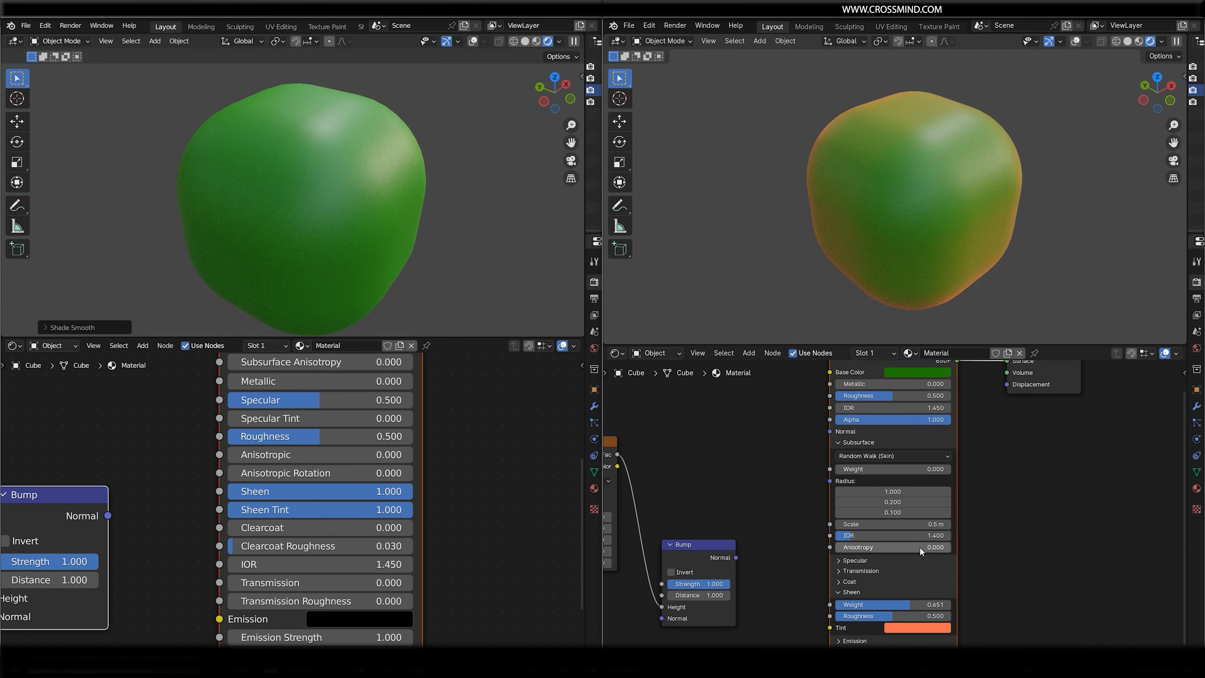
scroll(913, 548, "down", 3)
scroll(521, 456, "down", 1)
scroll(521, 460, "down", 2)
scroll(795, 452, "up", 1)
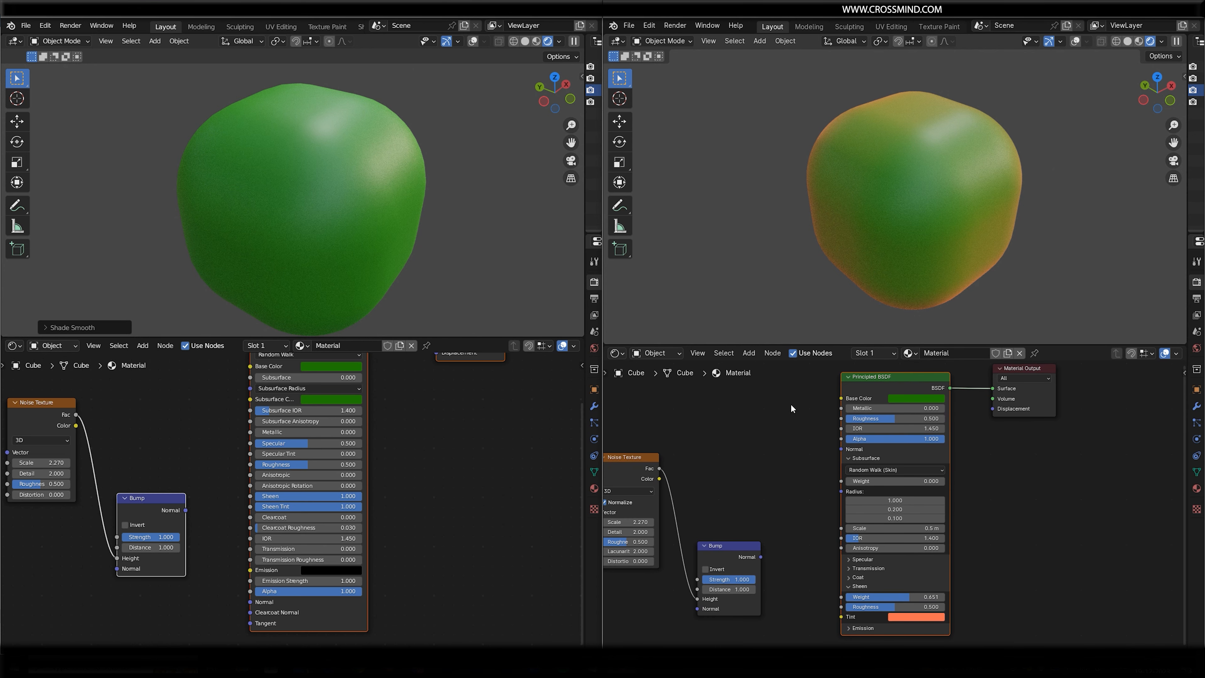
left_click_drag(790, 402, 1022, 603)
left_click(1033, 569)
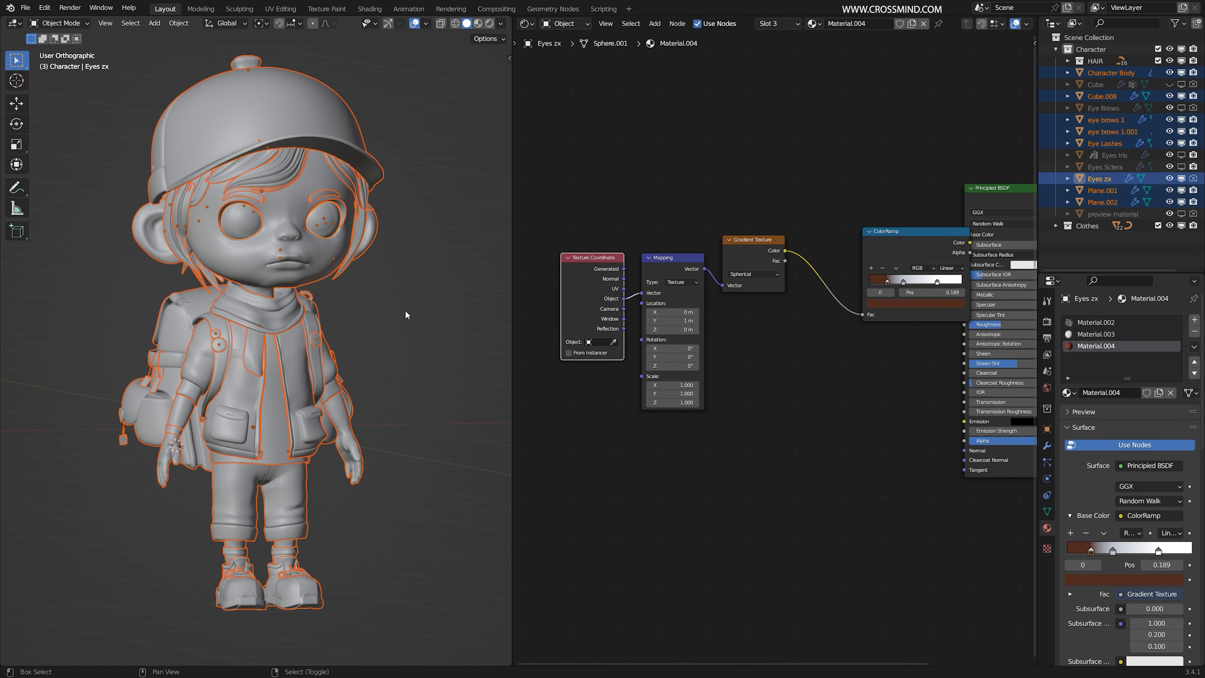
Deselect the character's parts, preview its materials in the viewport and return to solid shading
key("alt+a")
middle_click_drag(419, 302, 412, 302)
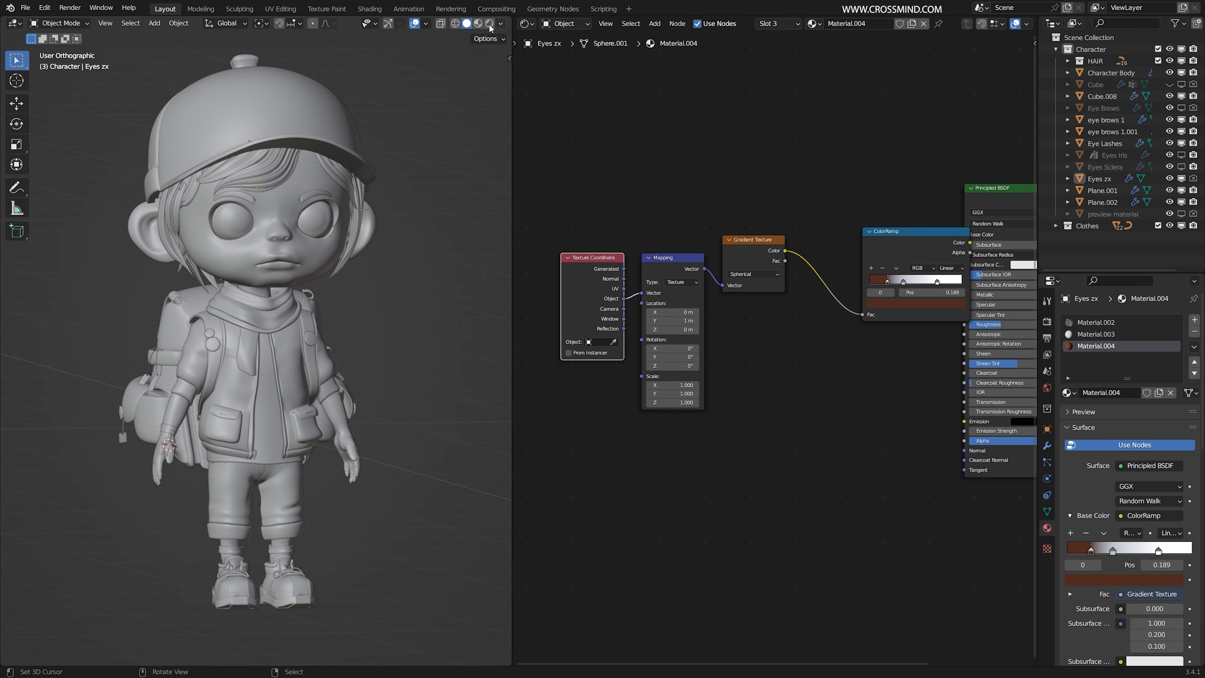
left_click(478, 25)
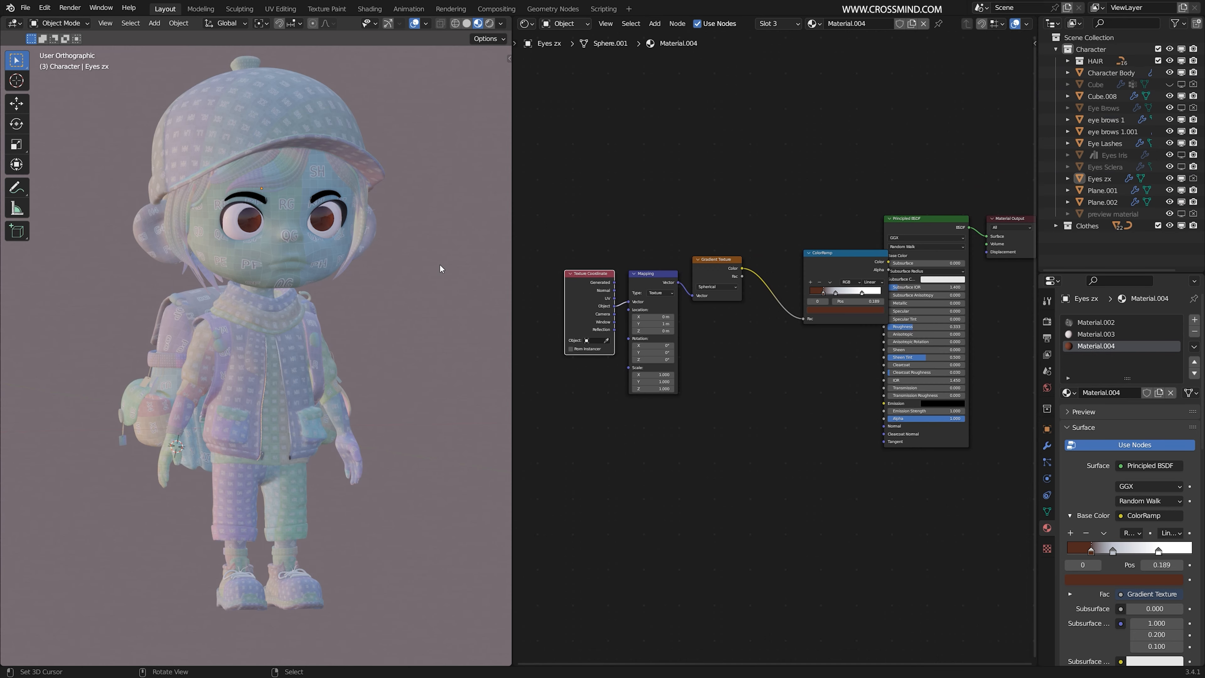
left_click(467, 24)
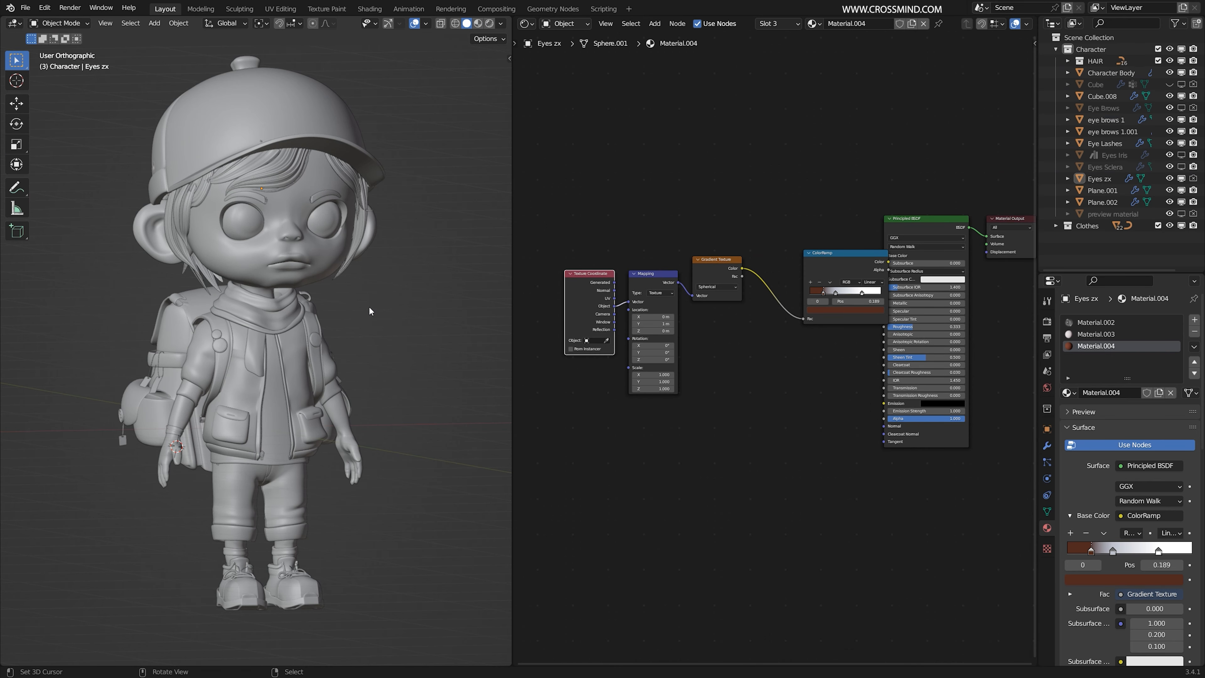
Select the character body and display its transform values to check its real-world dimensions
left_click(324, 258)
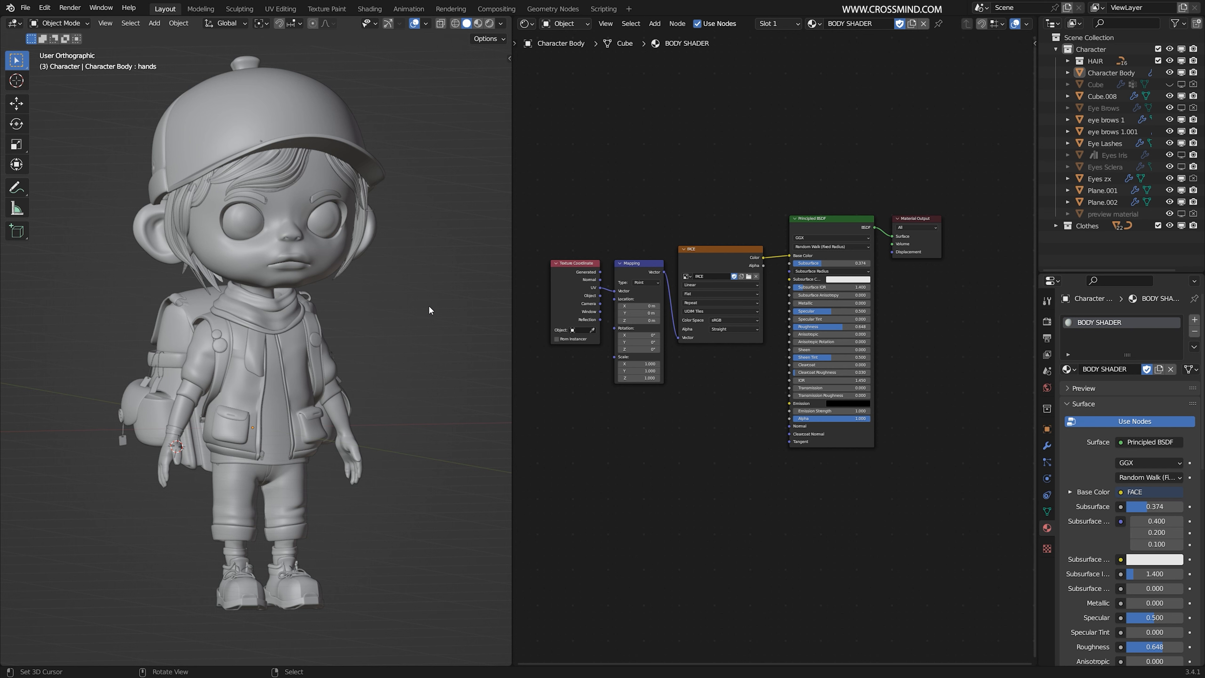
key("n")
left_click(504, 64)
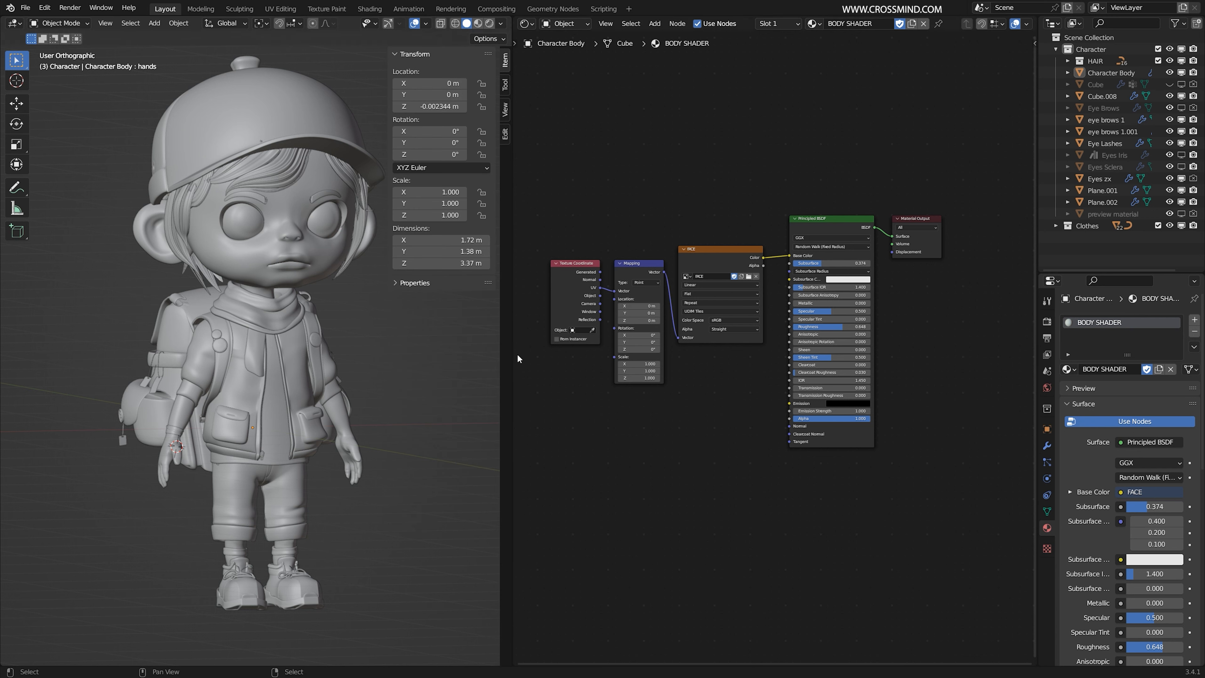
left_click(333, 260)
scroll(351, 341, "down", 1)
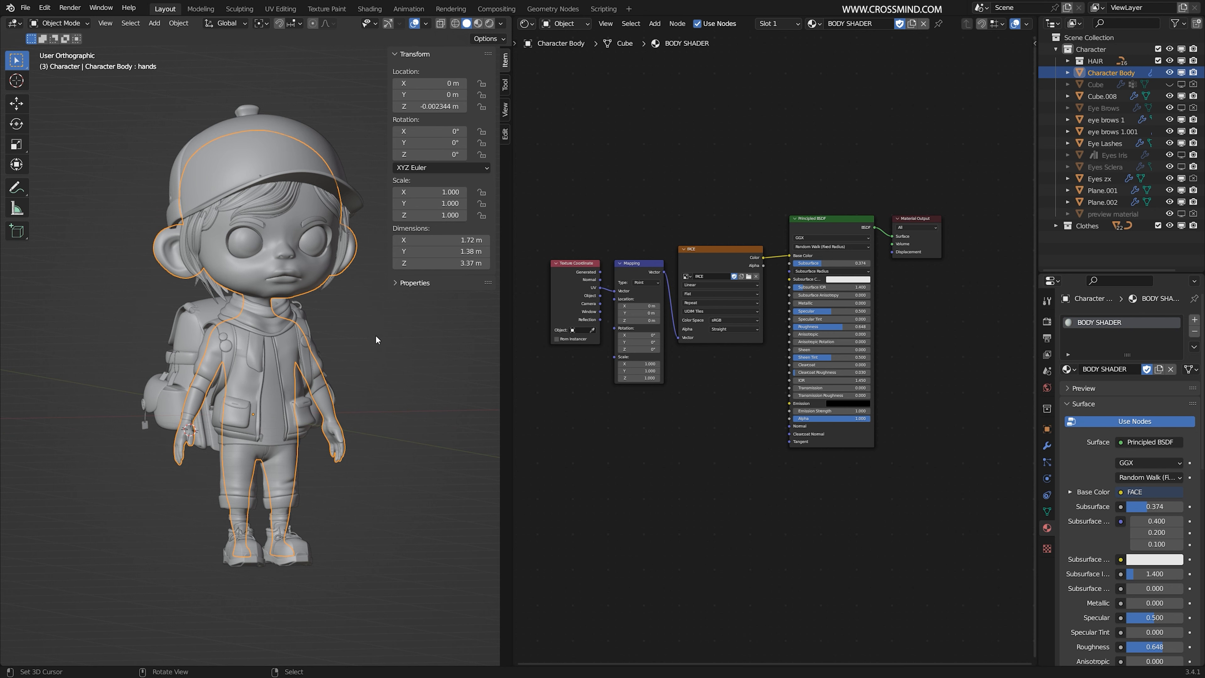
left_click_drag(130, 141, 402, 563)
key("s")
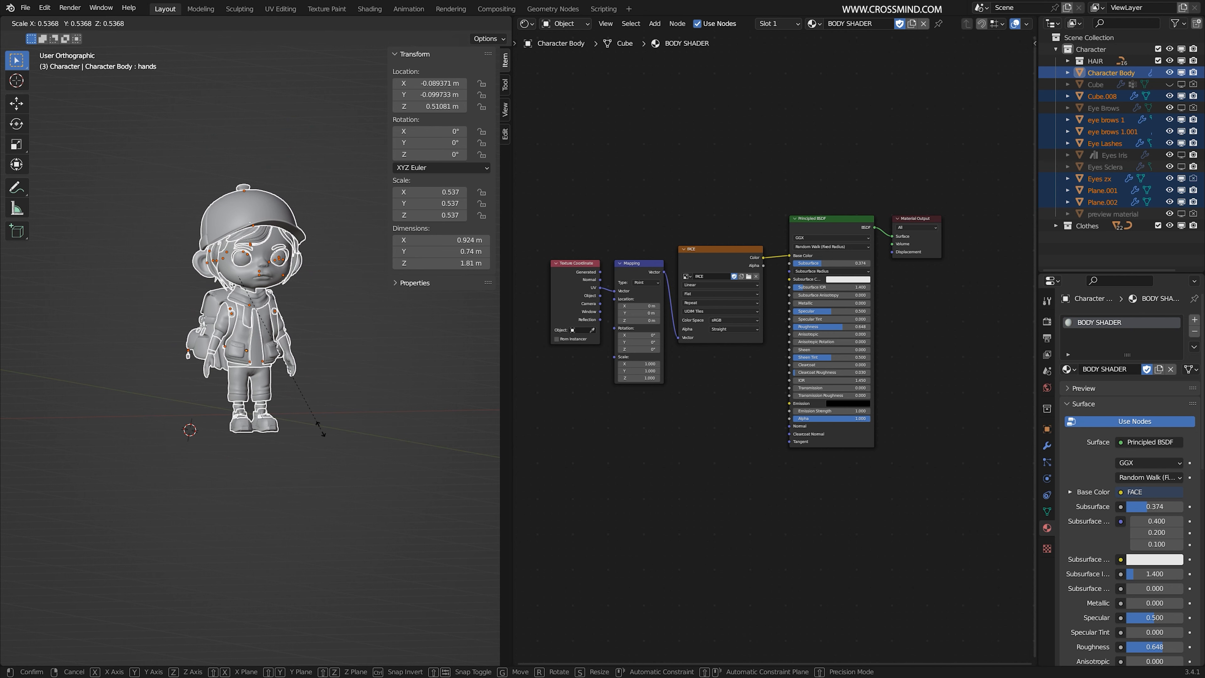
right_click(321, 429)
key("ctrl+z")
middle_click_drag(335, 330, 335, 335)
scroll(336, 334, "up", 1)
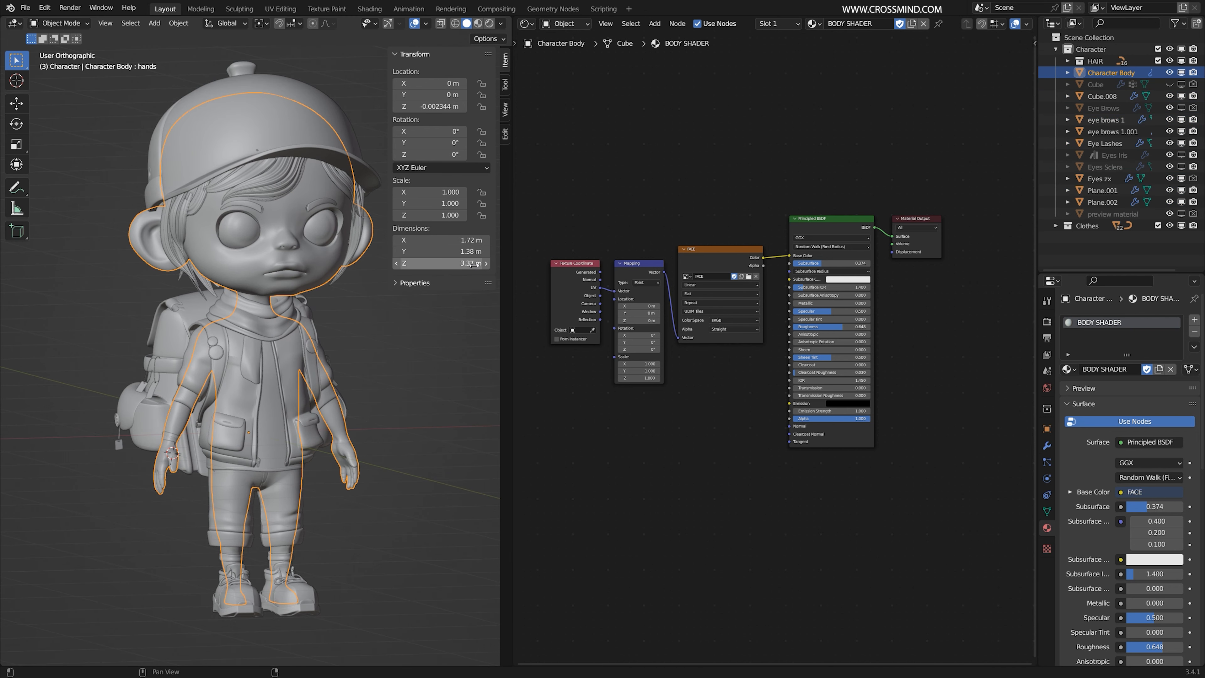
middle_click_drag(361, 342, 350, 348)
scroll(330, 339, "down", 1)
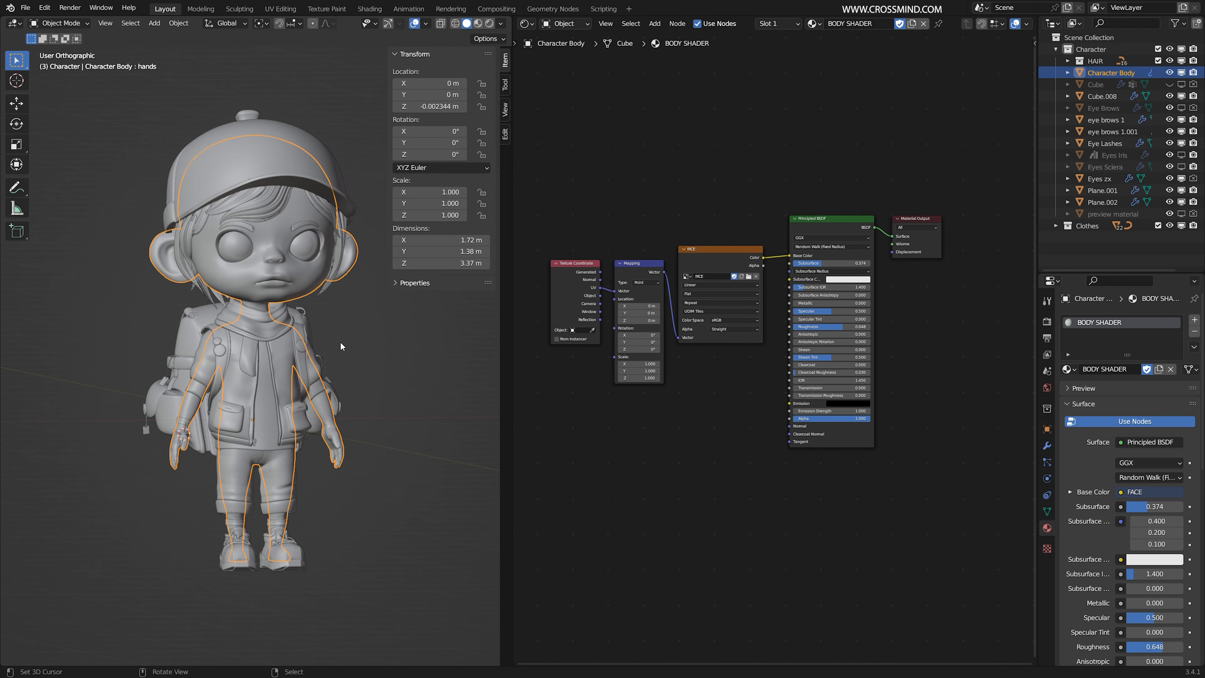
Select the whole character and scale it down by a factor of 0.482 to a realistic human height
key("alt+a")
key("b")
left_click_drag(98, 92, 380, 577)
key("s")
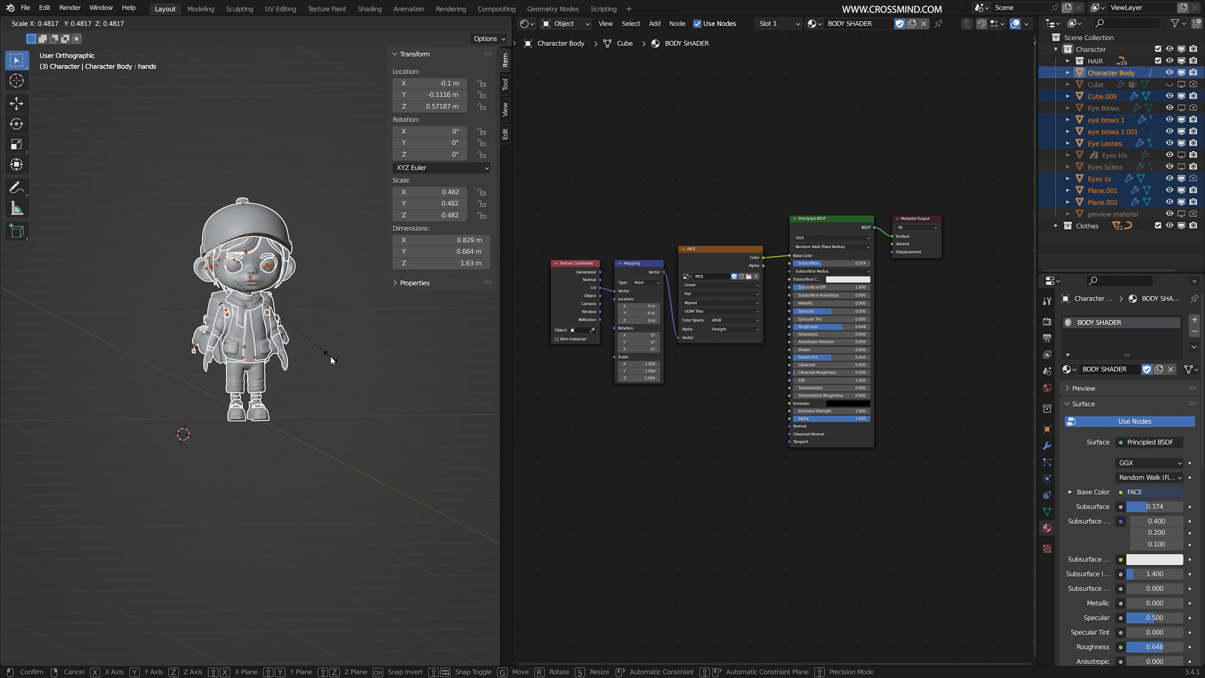
left_click(331, 356)
Apply the scale to all of the character's parts and check the jacket's transform values
scroll(316, 347, "up", 5)
middle_click_drag(316, 347, 329, 468, "shift")
middle_click_drag(330, 468, 394, 324)
key("n")
key("ctrl+a")
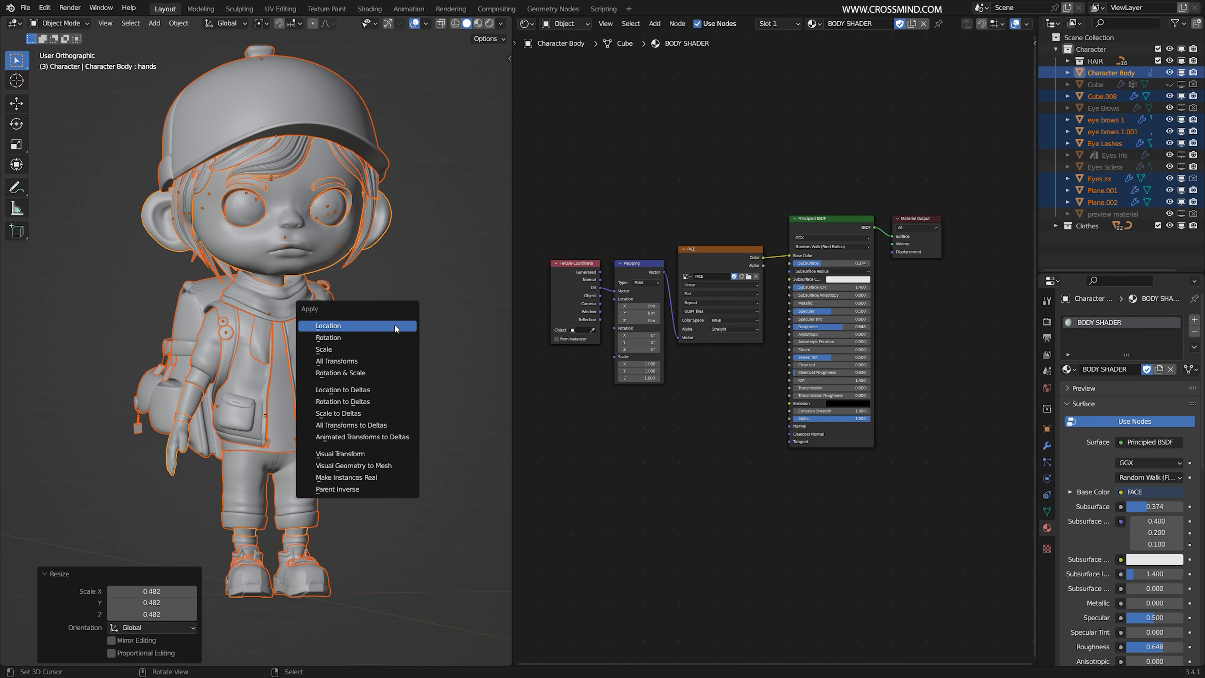
left_click(376, 352)
left_click(314, 393)
key("n")
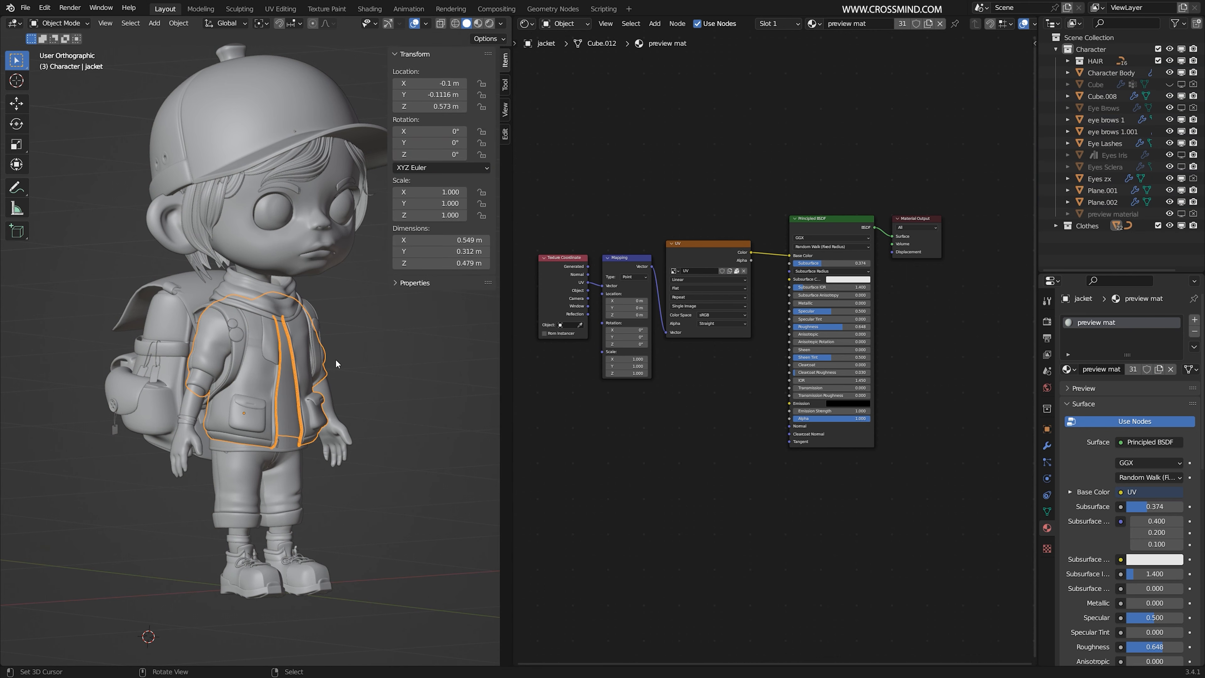
Select the character body with its material previewed in the viewport and isolate it in local view
mouse_move(334, 359)
middle_mouse_down()
mouse_move(322, 303)
mouse_move(334, 360)
middle_mouse_up()
left_click(323, 303)
key("n")
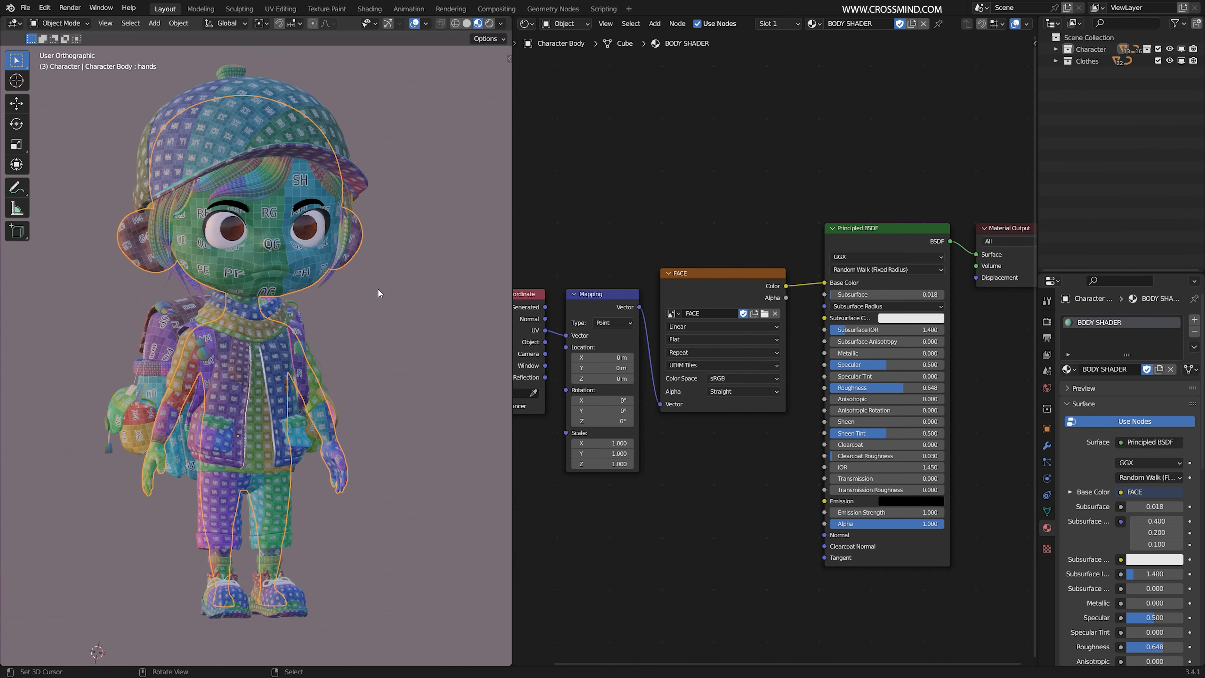
middle_click_drag(378, 287, 421, 233)
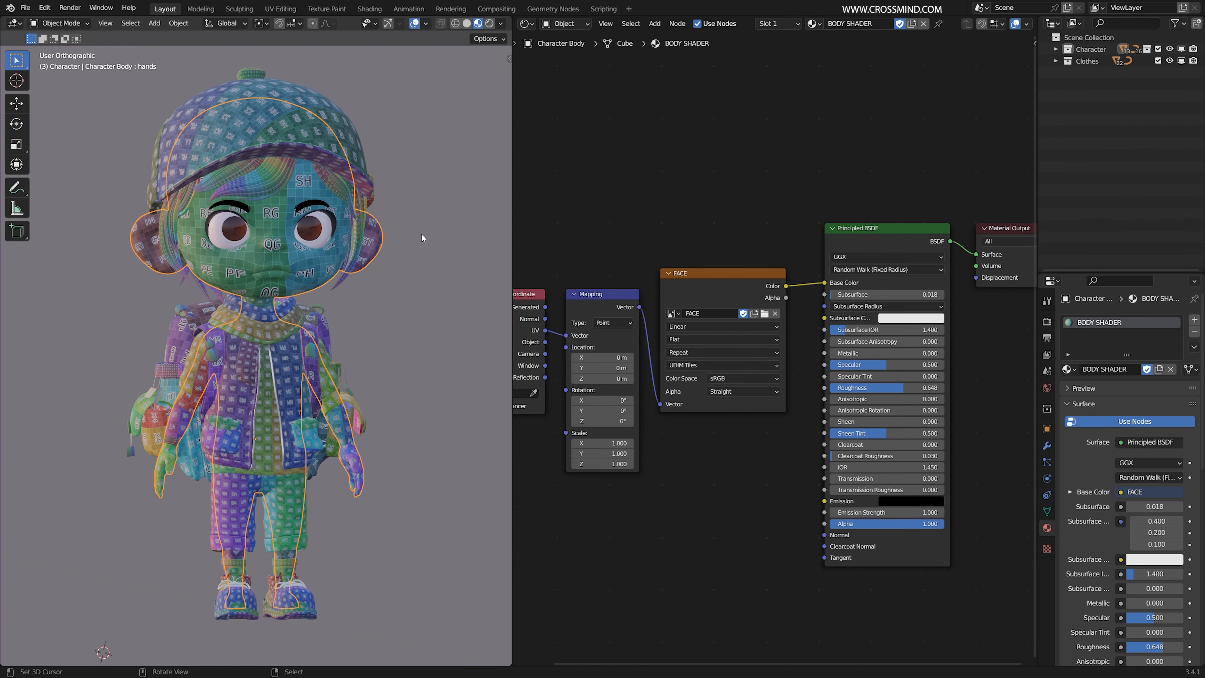
key("KP_Divide")
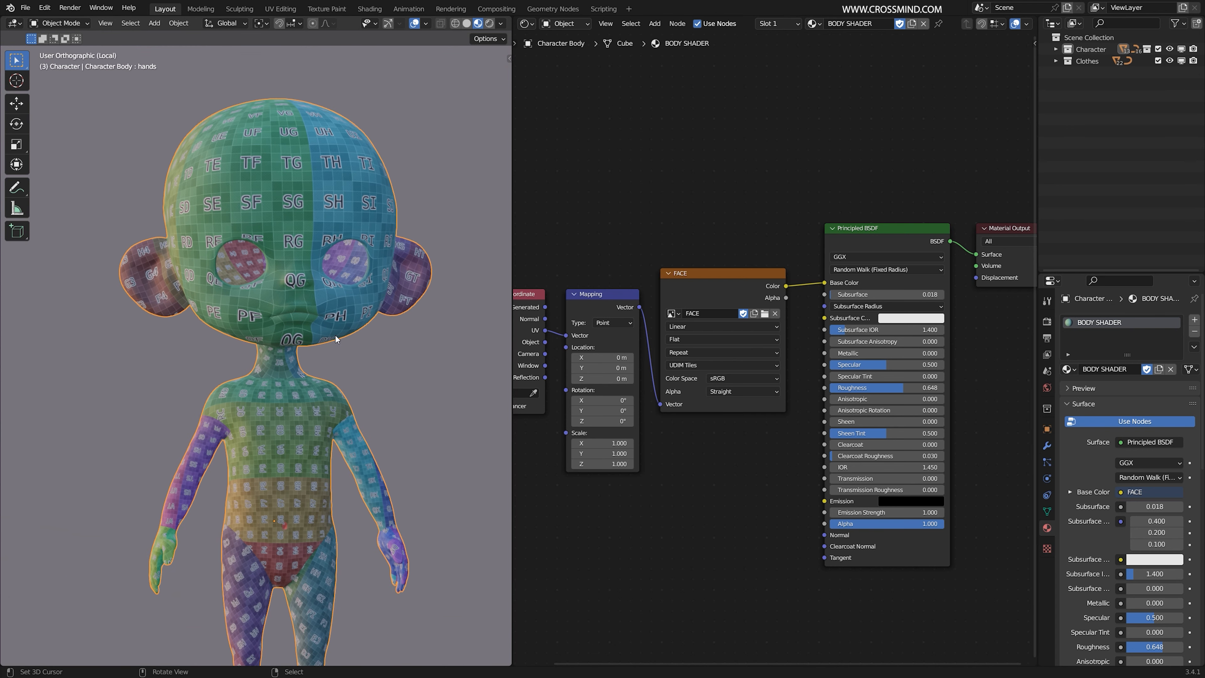
scroll(335, 339, "up", 2)
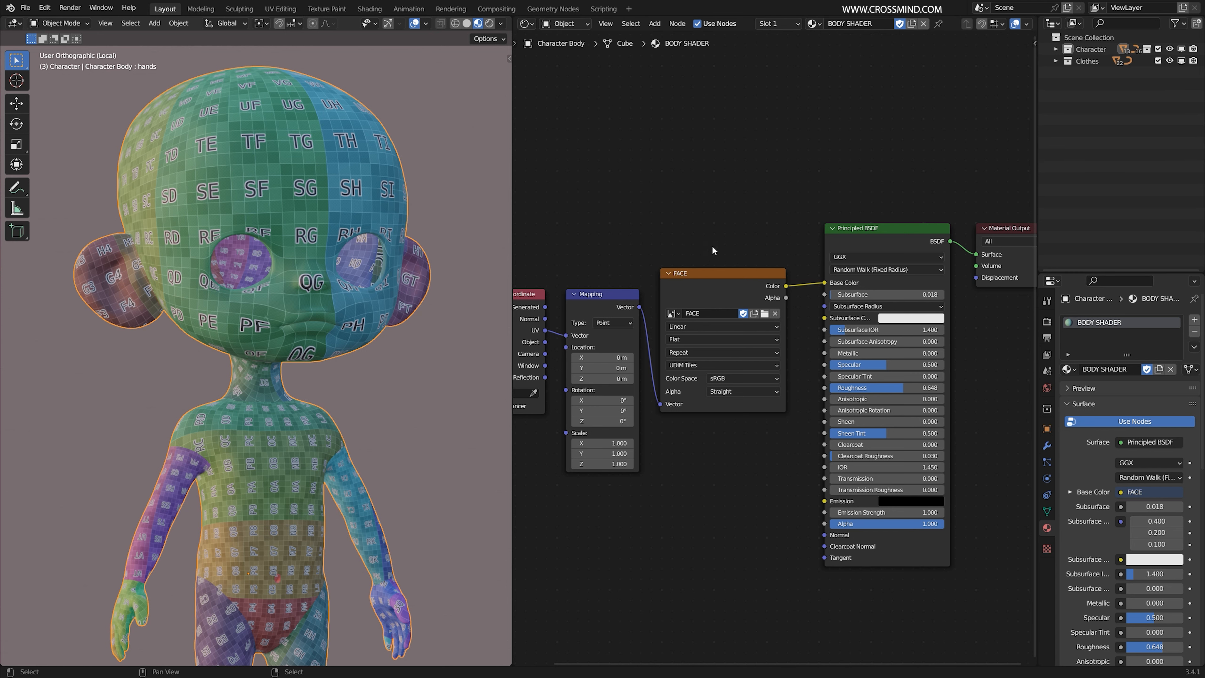
Examine the body's UV layout on the FACE texture, with the mesh open in Edit Mode
scroll(697, 191, "up", 1)
left_click_drag(553, 180, 825, 385)
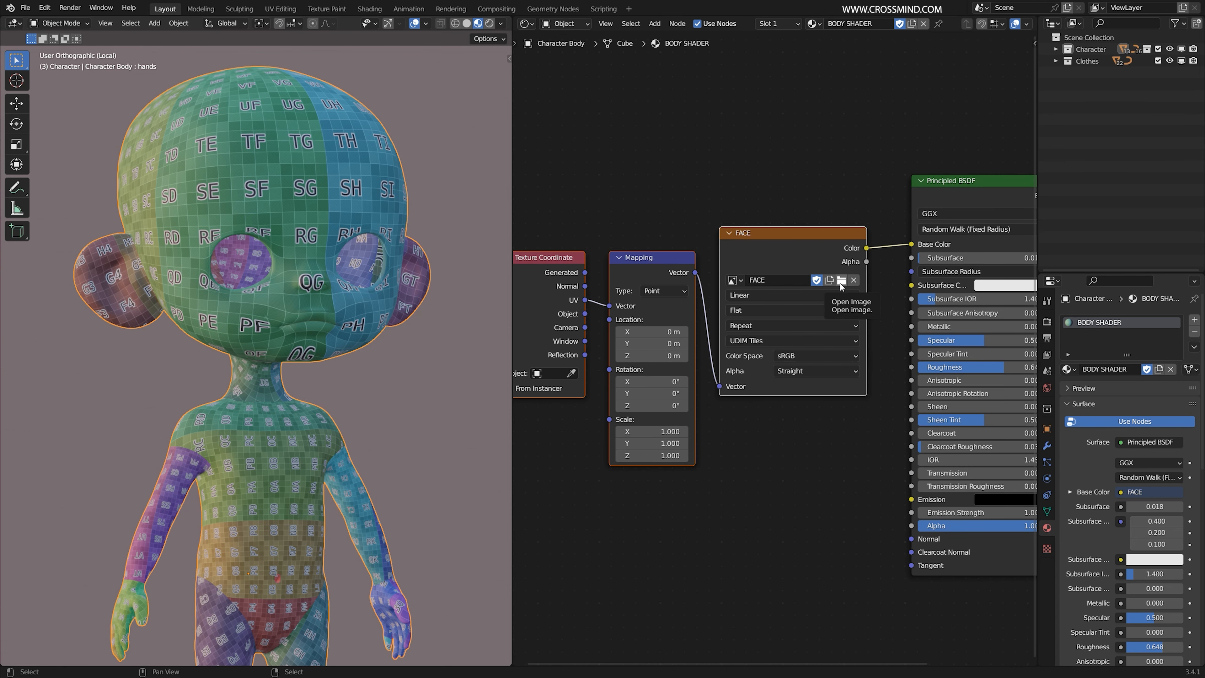
left_click(526, 24)
left_click(551, 81)
scroll(737, 339, "down", 6)
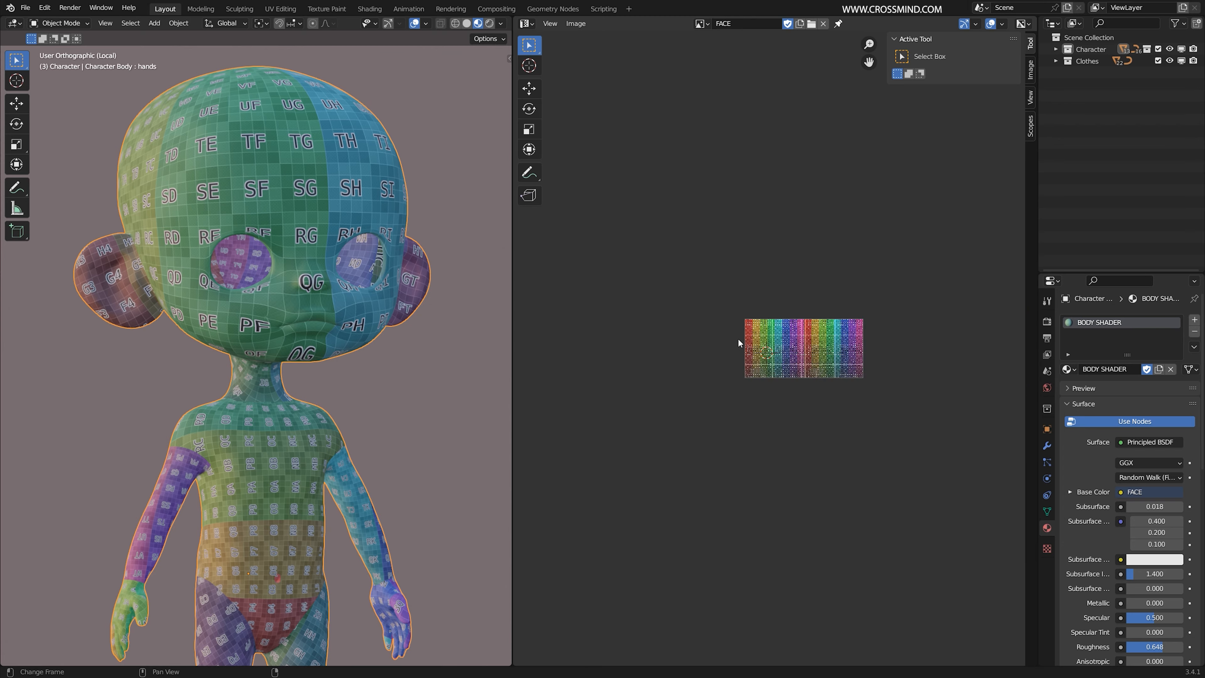
scroll(307, 288, "up", 1)
key("Tab")
scroll(355, 295, "up", 2)
scroll(355, 294, "up", 1)
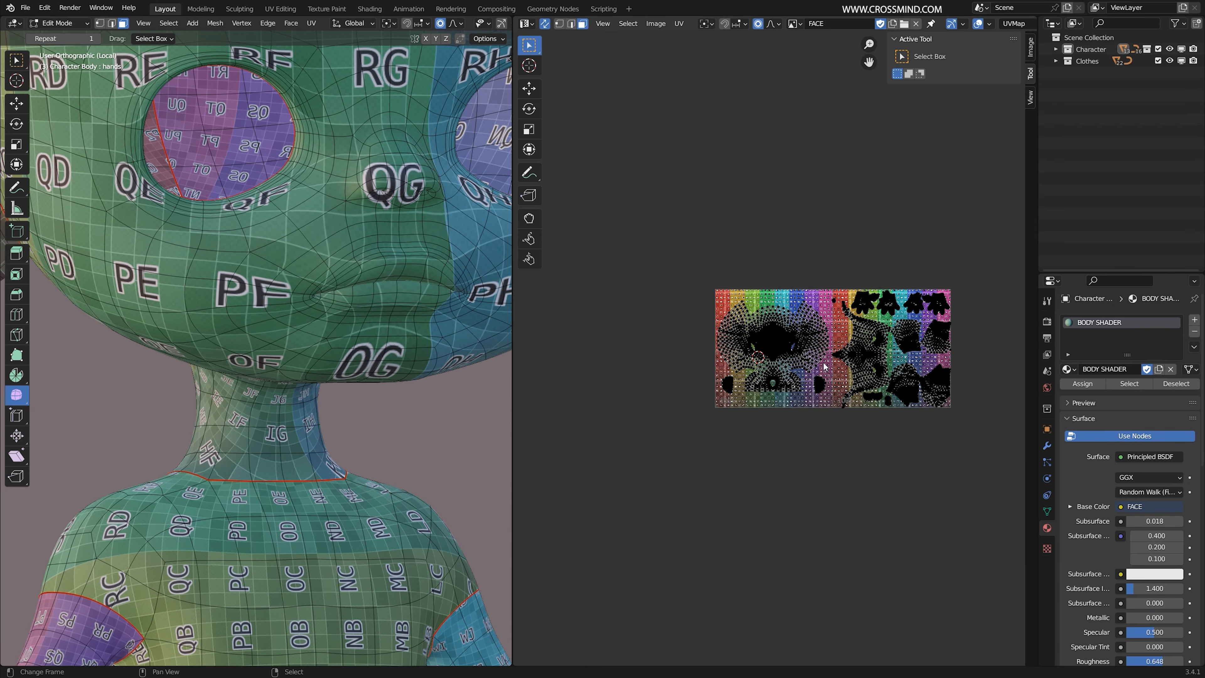
scroll(720, 376, "up", 9)
scroll(720, 377, "left", 3, "ctrl")
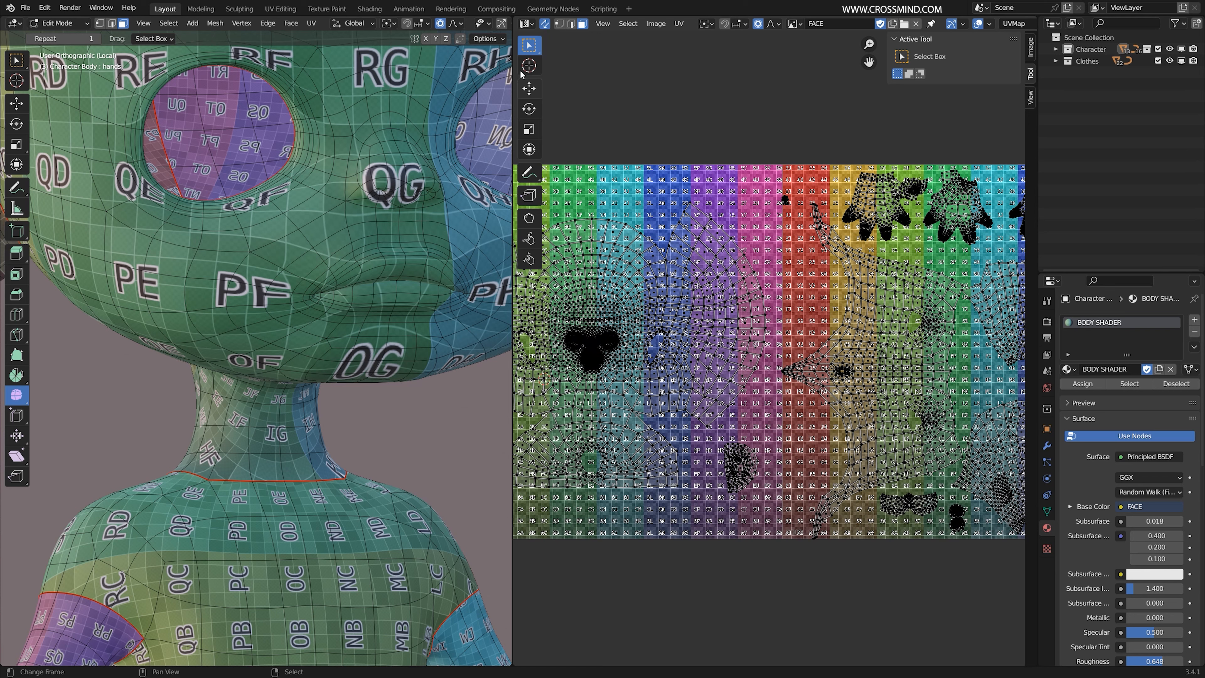
Return to the body's shader nodes and set the Principled BSDF's Subsurface to 0.063
left_click(526, 24)
left_click(571, 133)
scroll(799, 332, "down", 5)
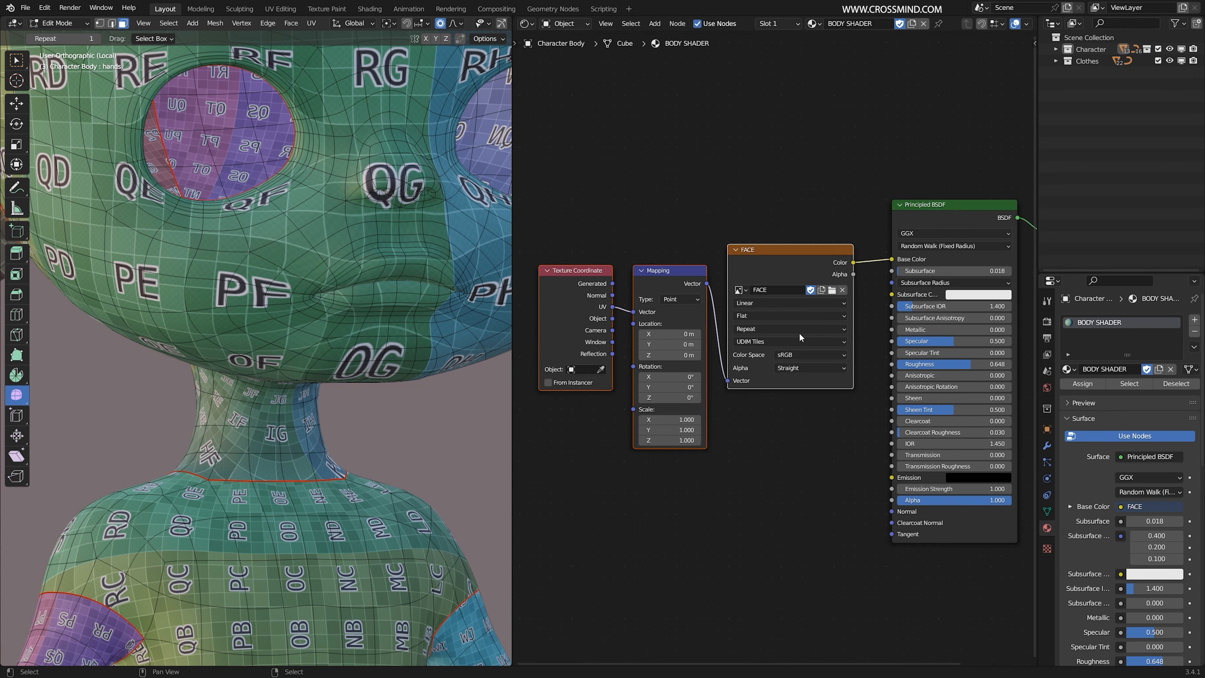
scroll(747, 212, "up", 2)
middle_click_drag(829, 236, 736, 215)
left_click(861, 274)
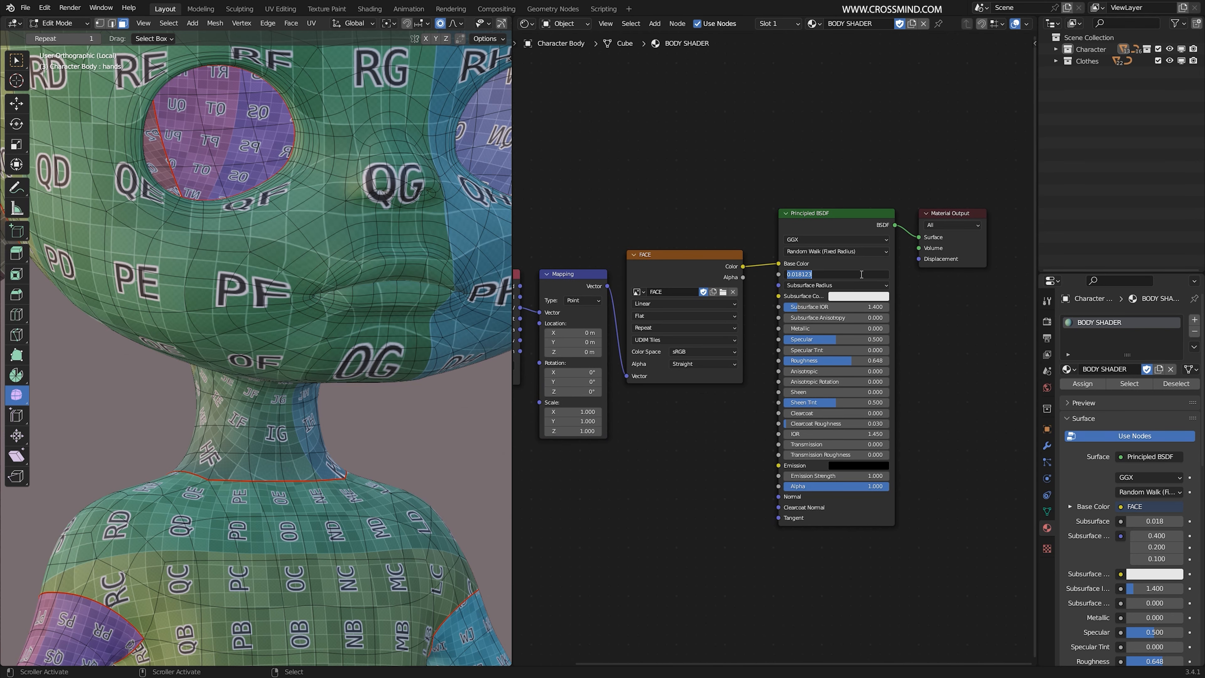
type("0.063")
key("Return")
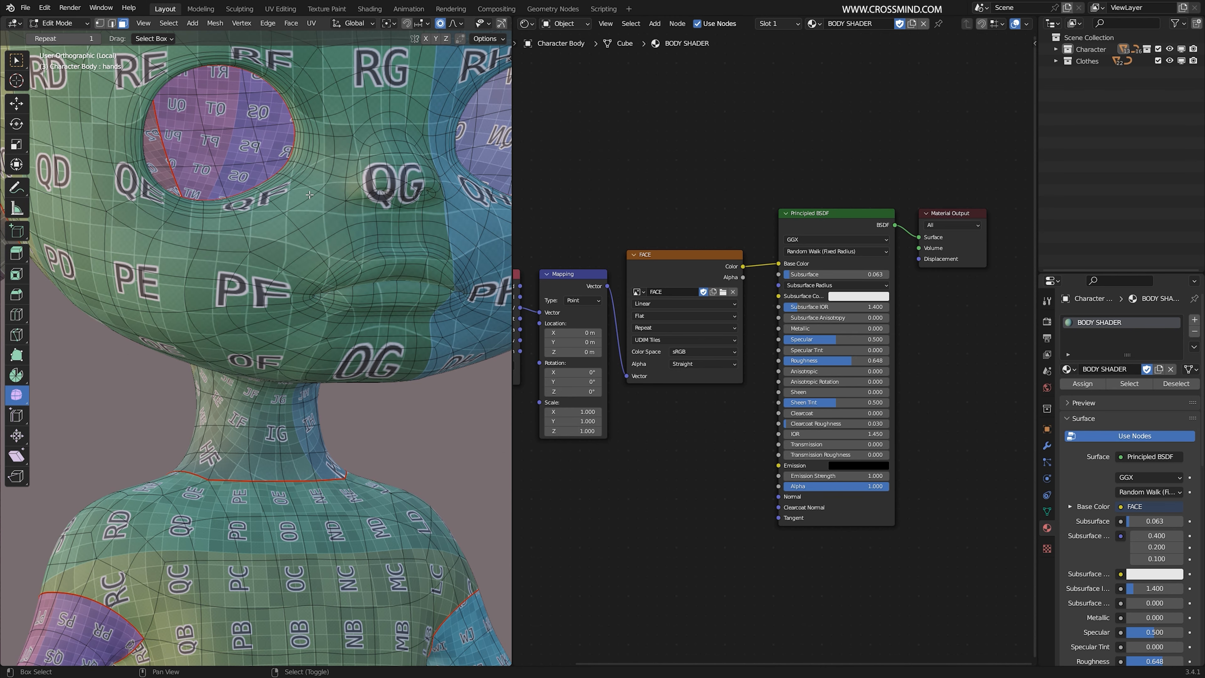
Disconnect the FACE texture from Base Color and set the subsurface method to Random Walk
middle_click_drag(430, 155, 404, 261, "shift")
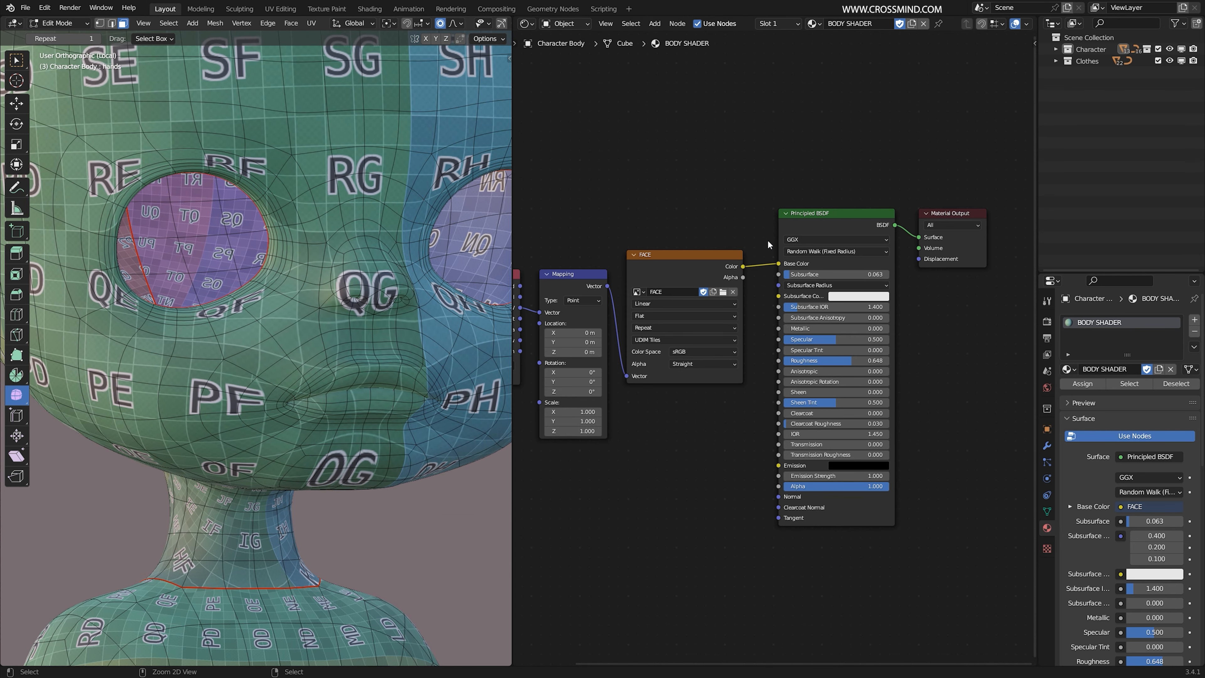
right_click_drag(767, 239, 761, 338, "ctrl")
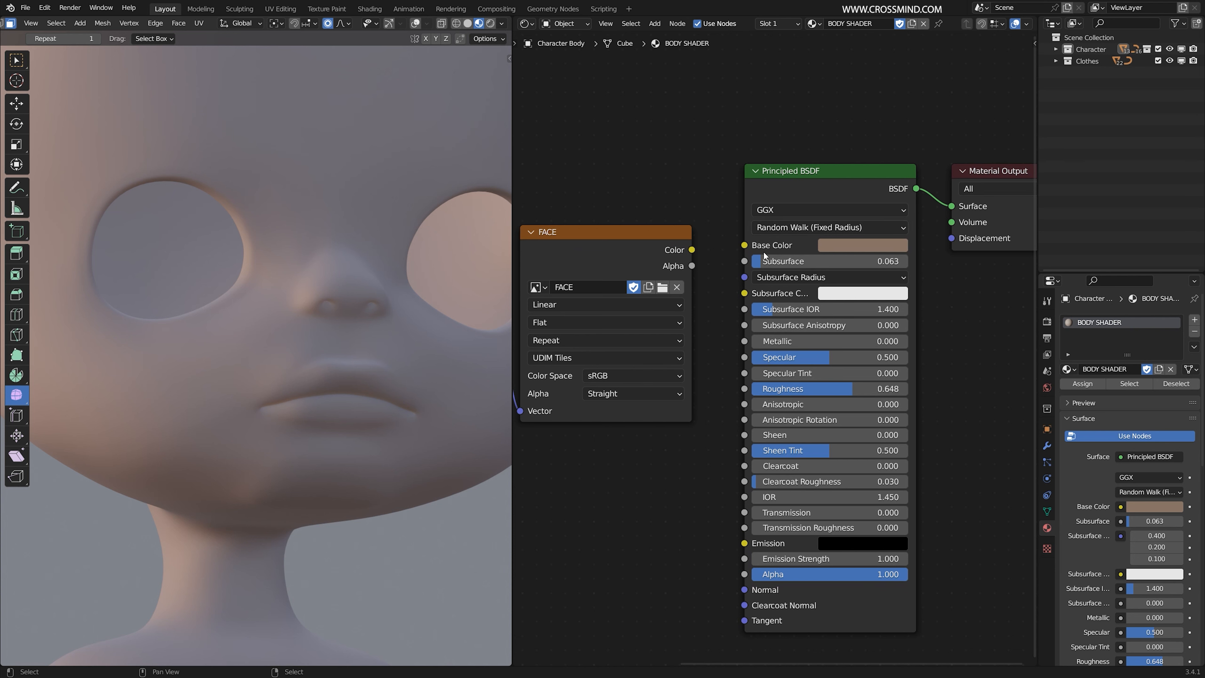
scroll(773, 275, "down", 1, "shift")
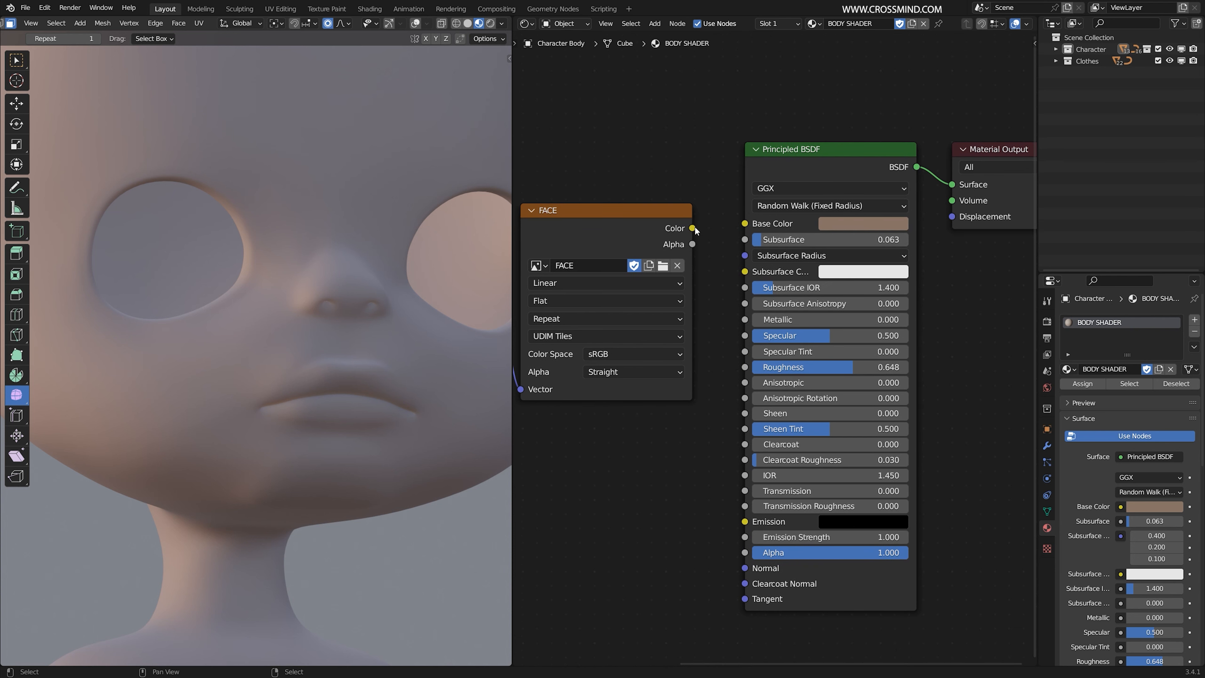
left_click(834, 206)
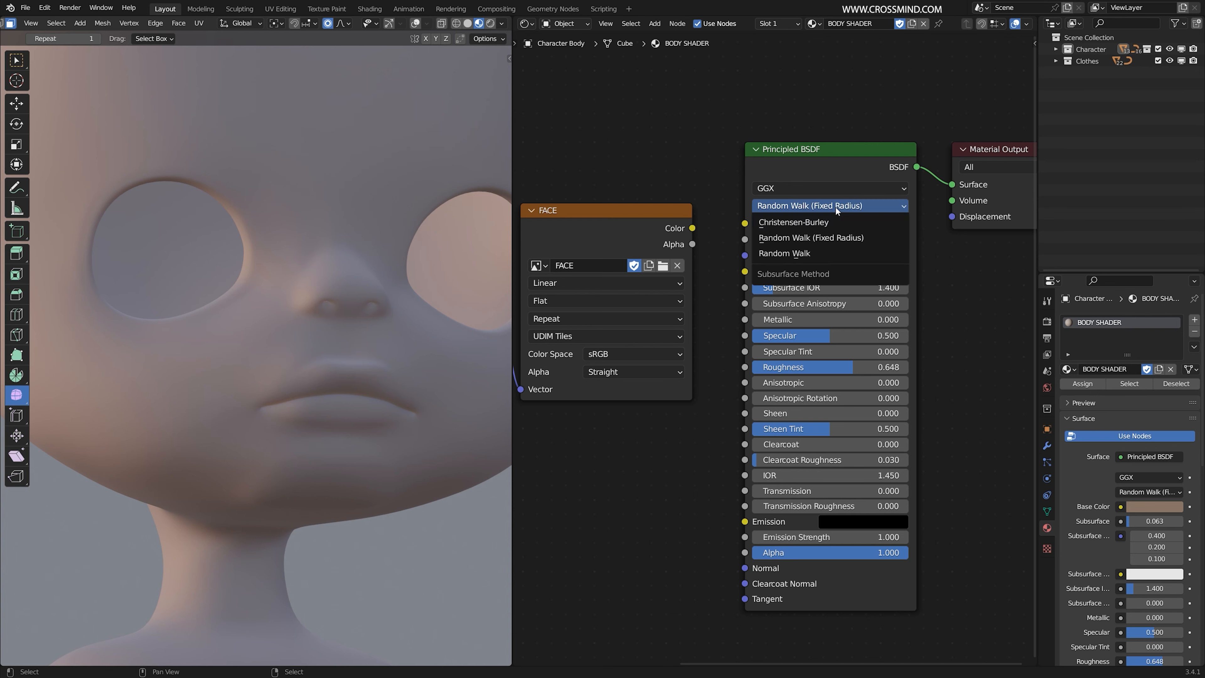
left_click(819, 254)
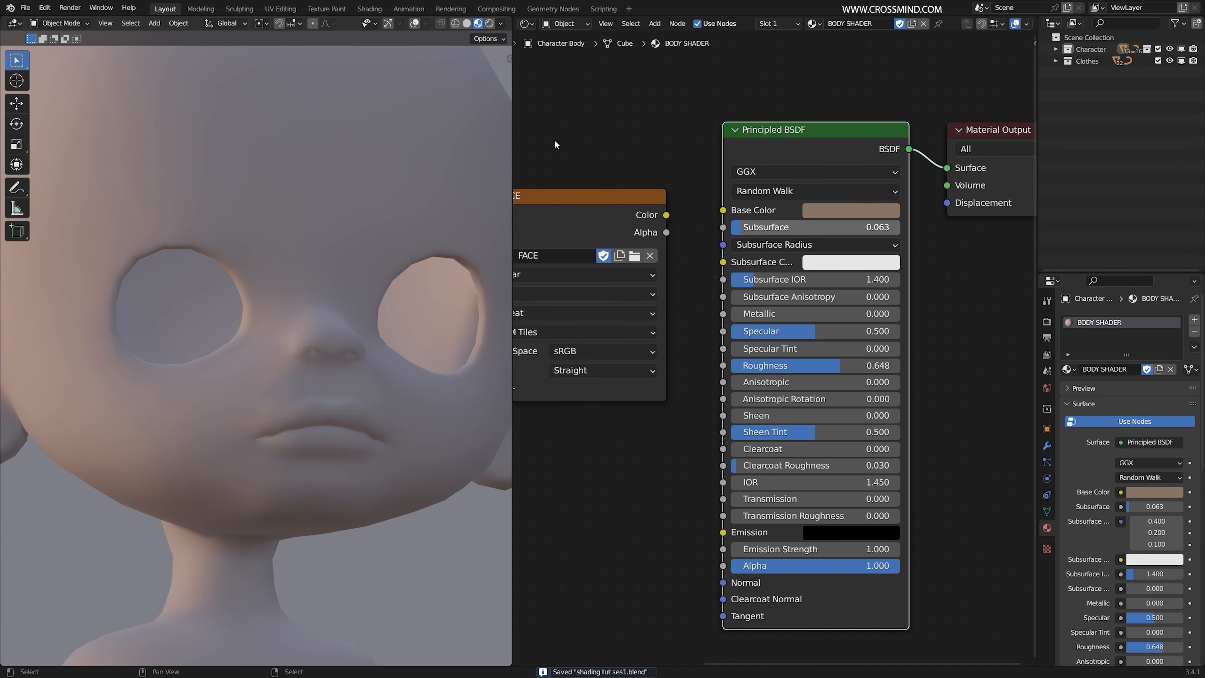
Set the render engine to Cycles, check the body in rendered shading and return to material preview
left_click(490, 25)
left_click(1047, 321)
left_click(1157, 319)
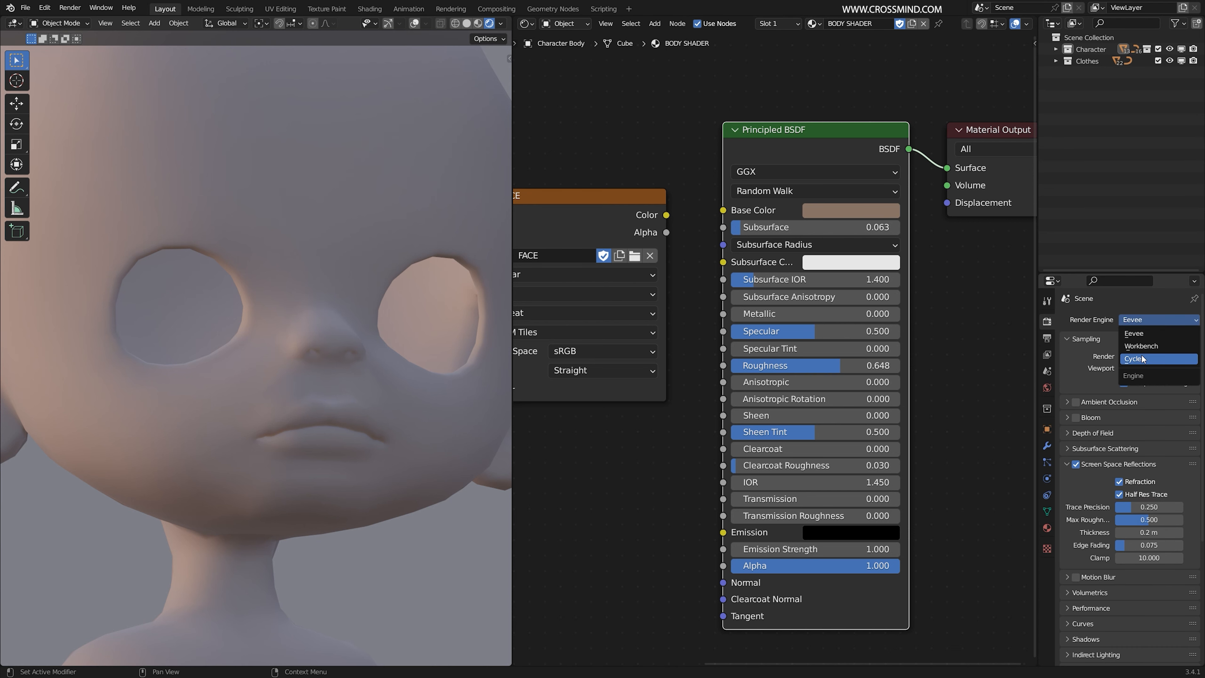
left_click(1142, 359)
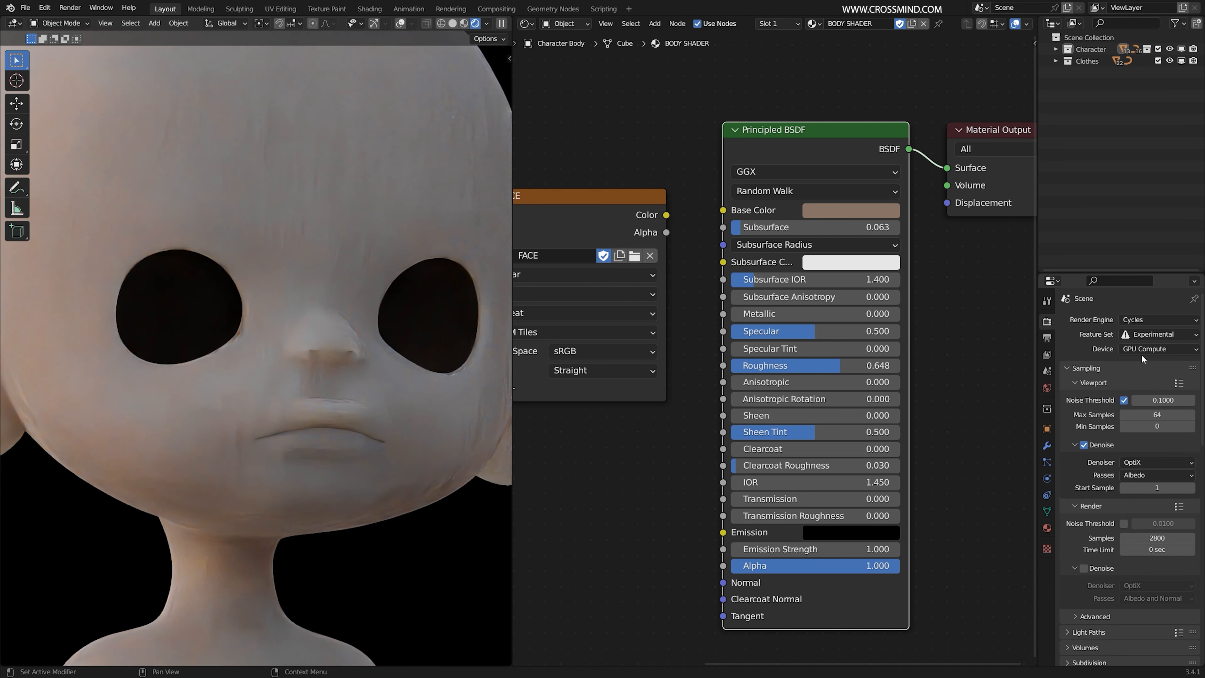
left_click(466, 23)
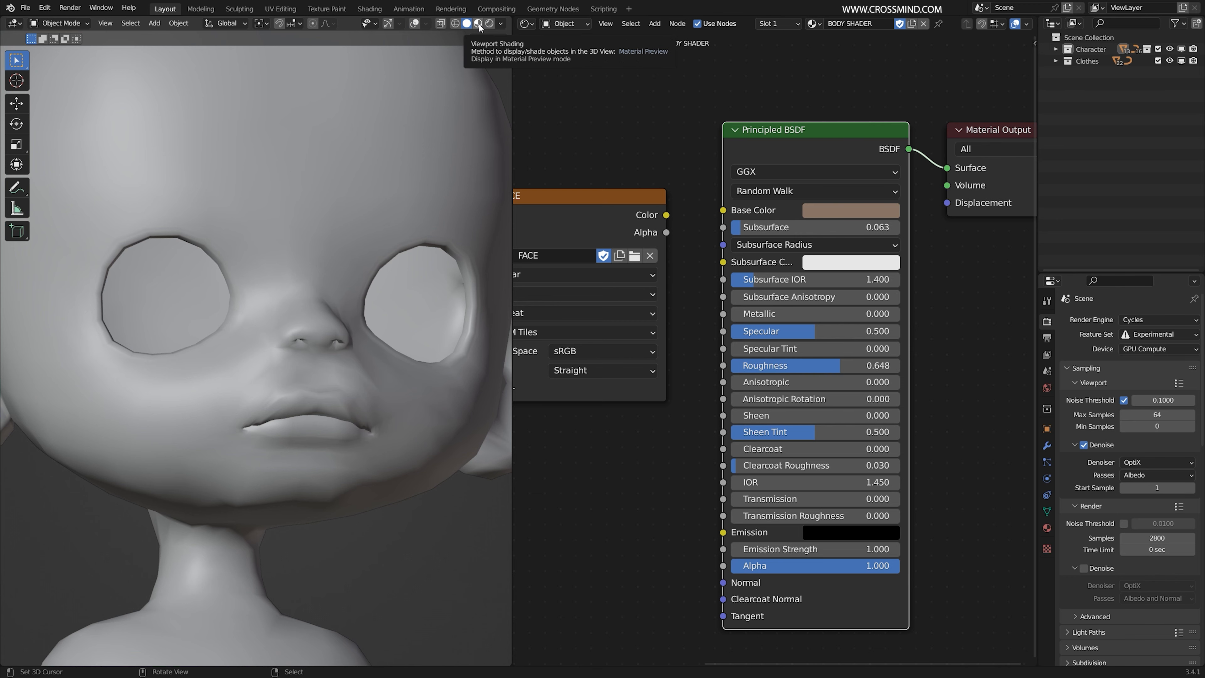
left_click(478, 24)
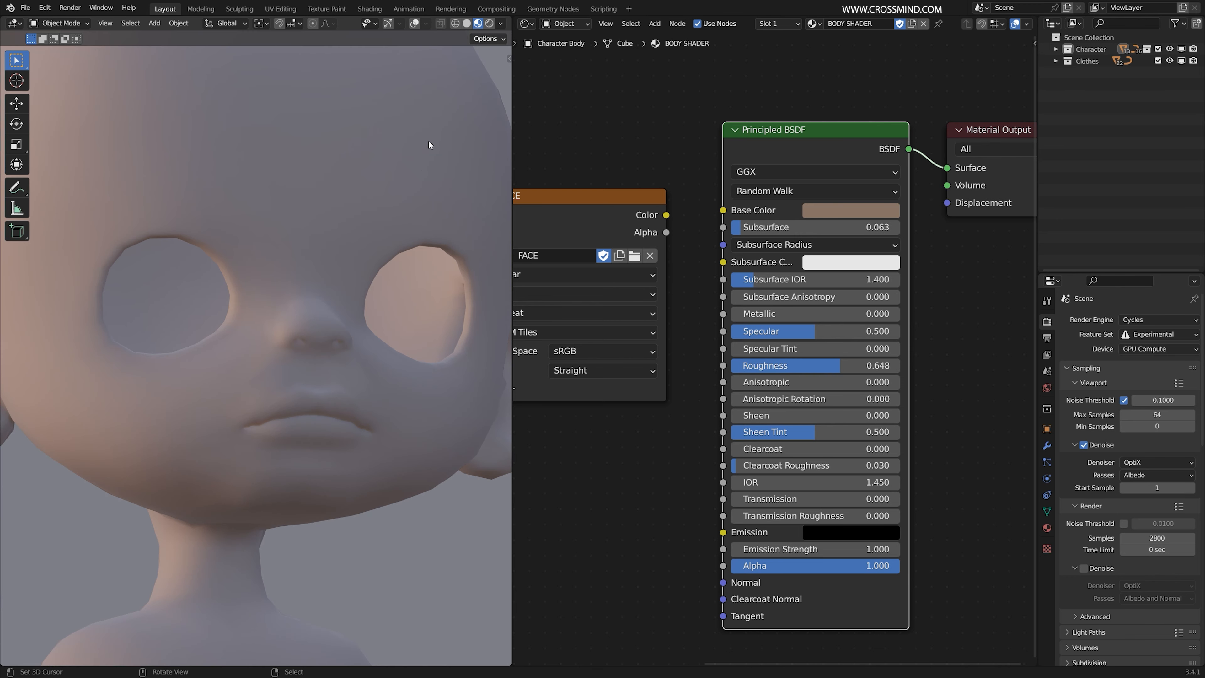
Show the body's Subdivision modifier in the viewport and reconnect the FACE texture's Color to Base Color
left_click(1047, 445)
left_click(1144, 340)
left_click_drag(734, 234, 794, 232)
middle_click_drag(673, 433, 806, 415)
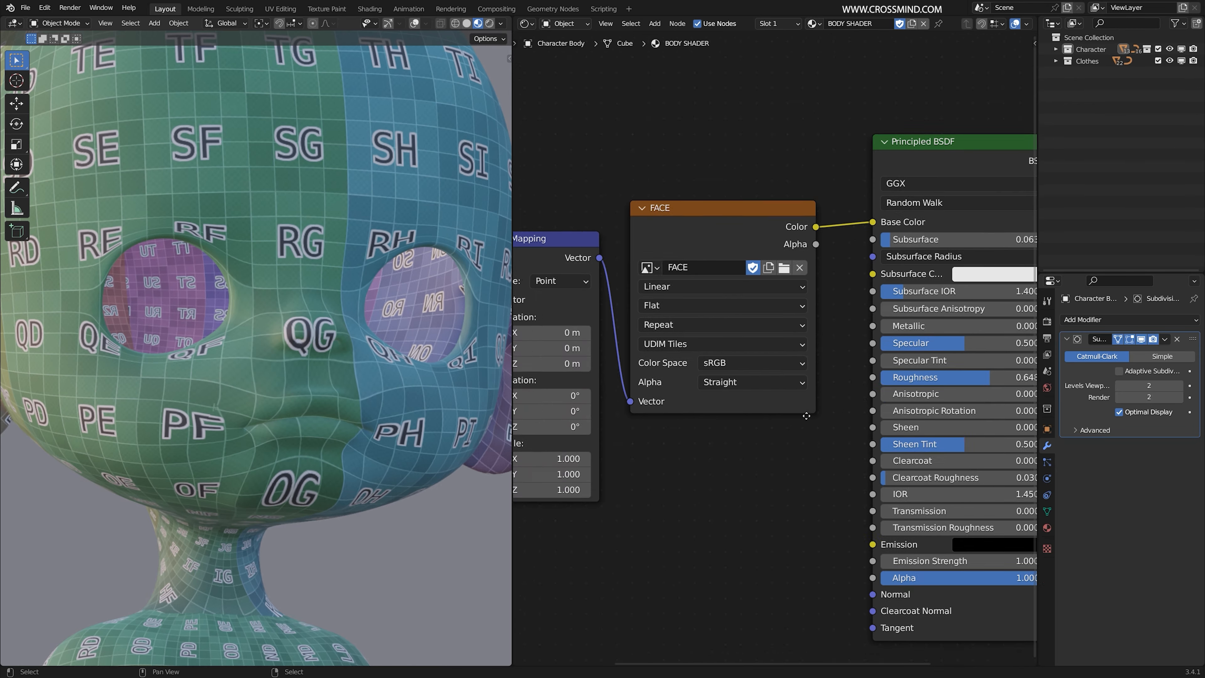
scroll(806, 415, "down", 1)
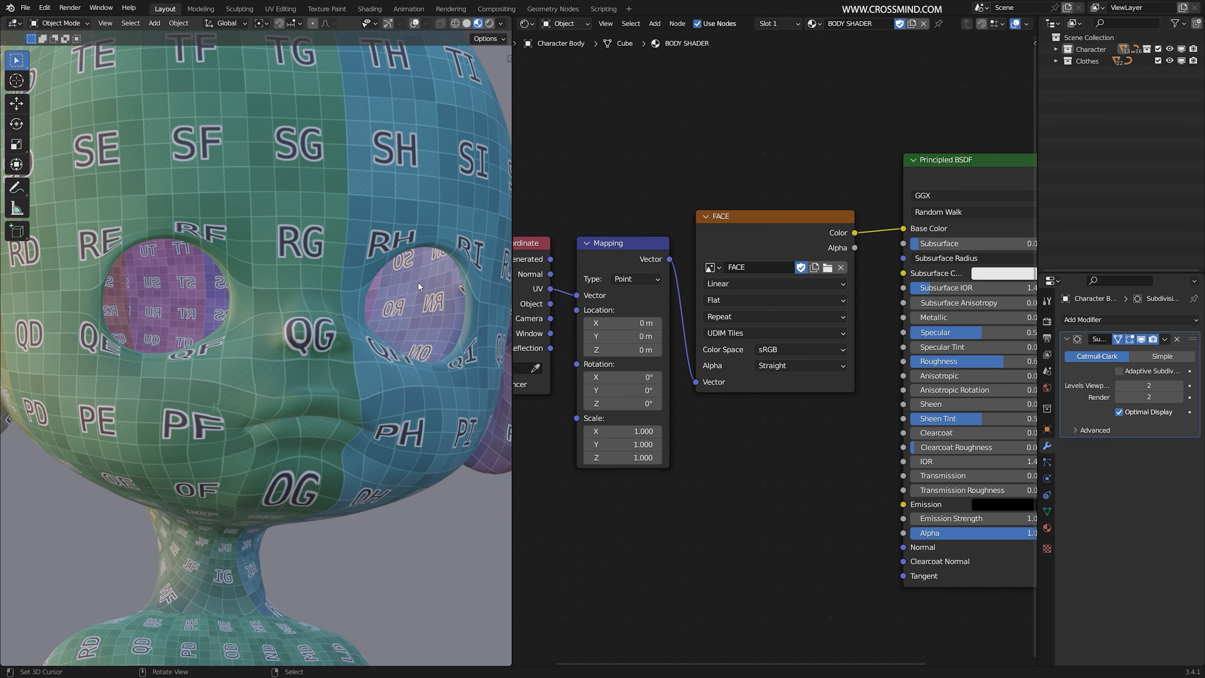
Put the body in Texture Paint mode and expand the brush's Texture and Texture Mask settings
key("ctrl+Tab")
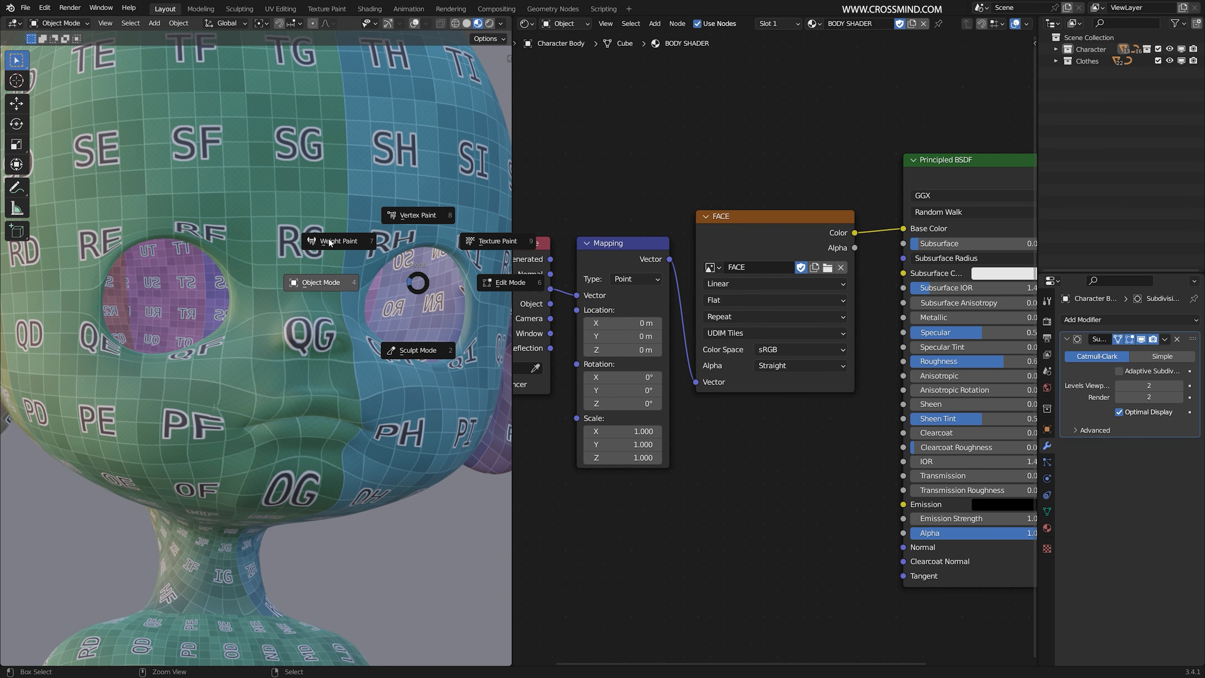
left_click(496, 240)
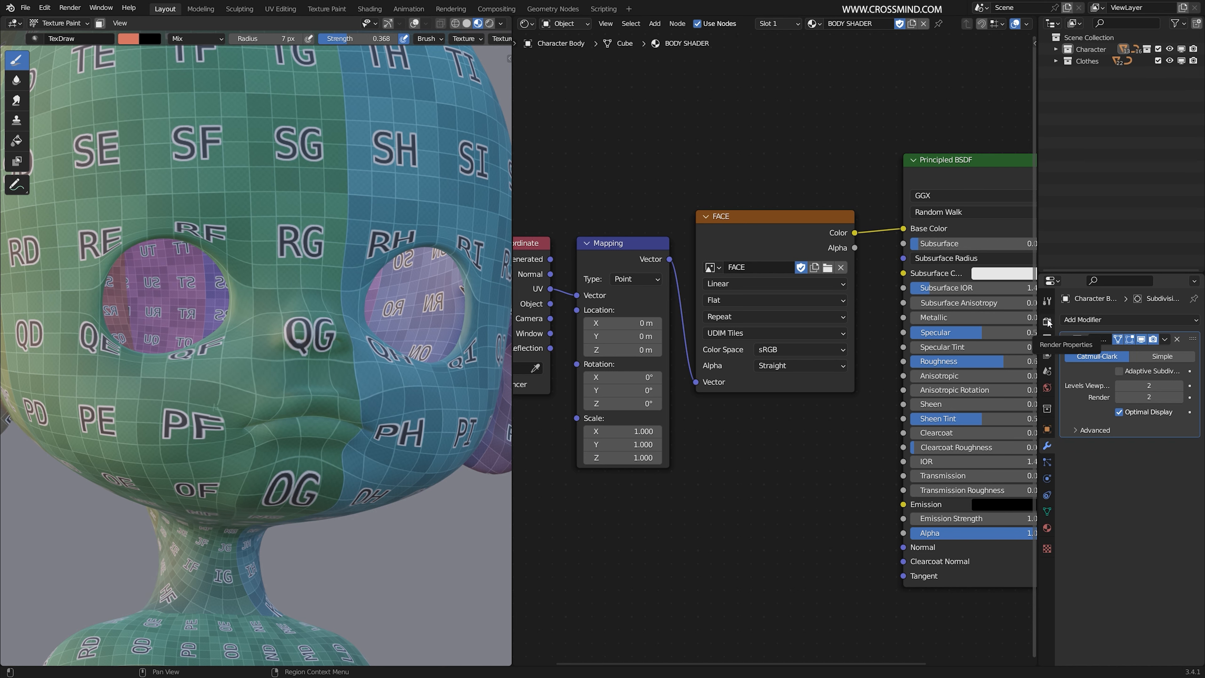
left_click(1047, 300)
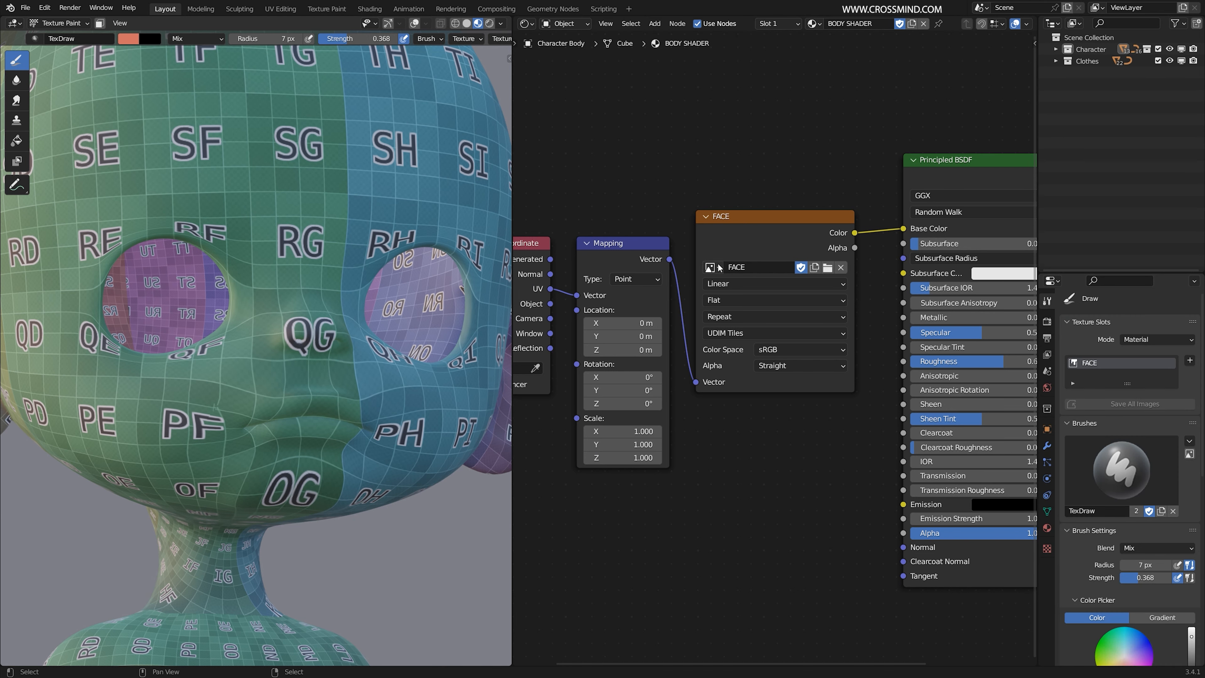
scroll(718, 267, "down", 3)
scroll(1173, 429, "down", 6)
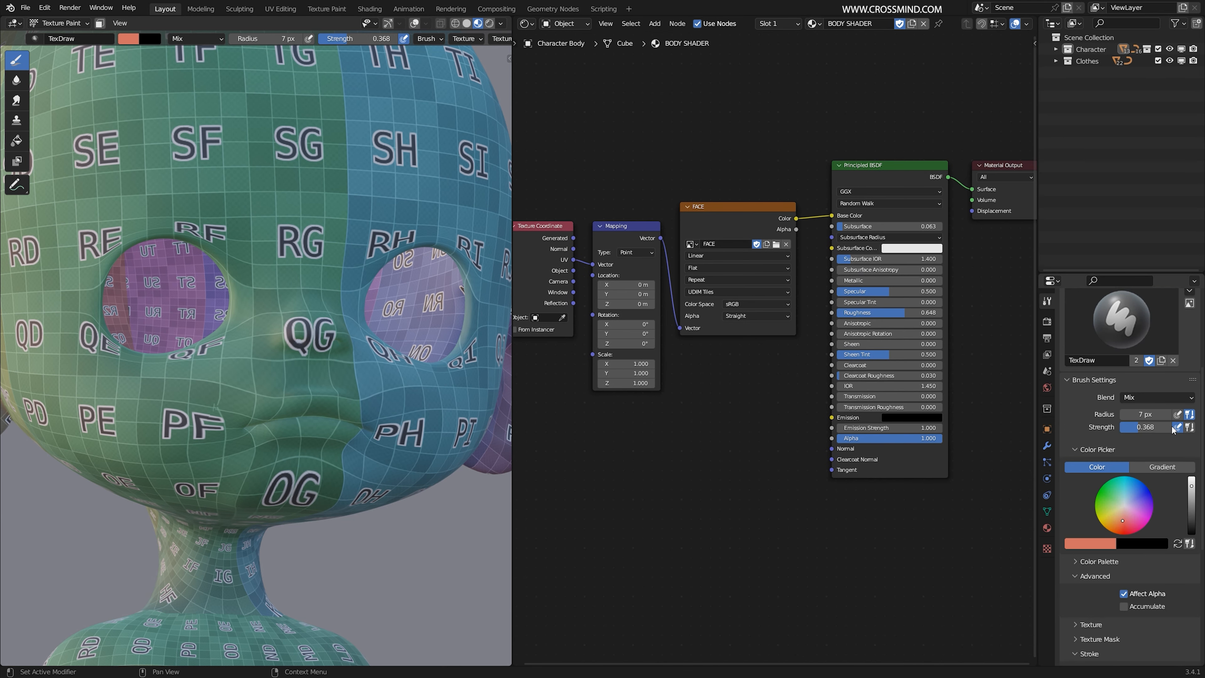
scroll(1173, 430, "down", 8)
left_click(1101, 409)
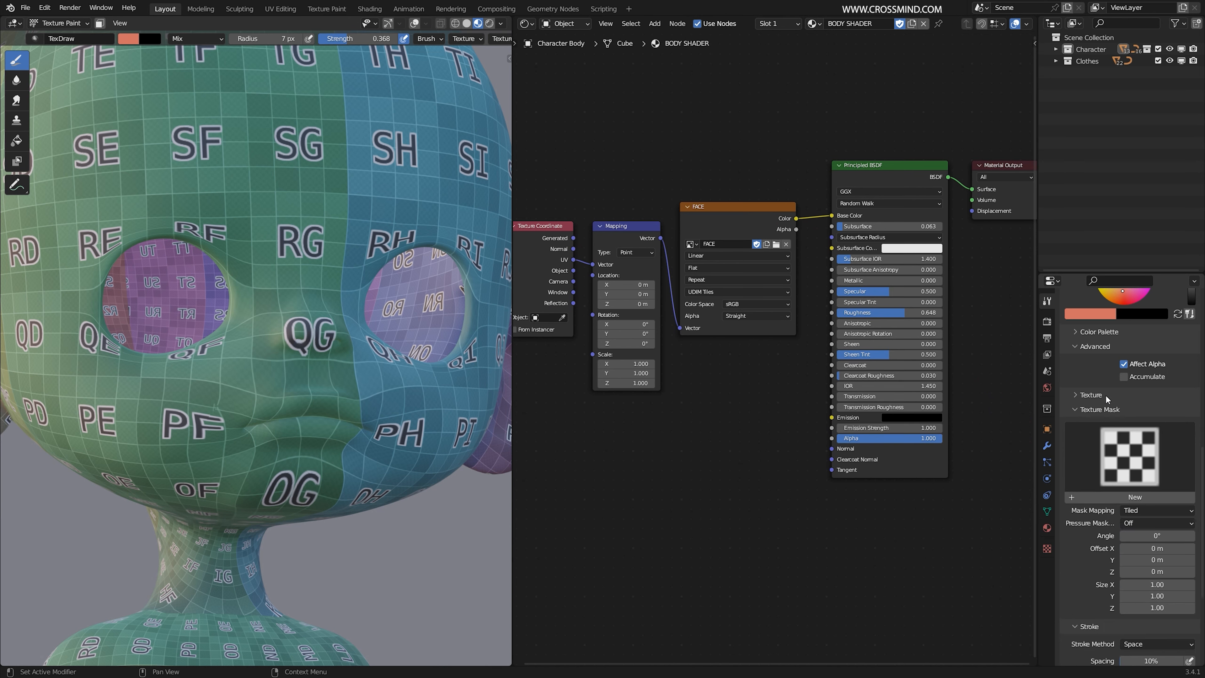
left_click(1103, 396)
scroll(265, 269, "up", 2)
scroll(650, 195, "up", 4)
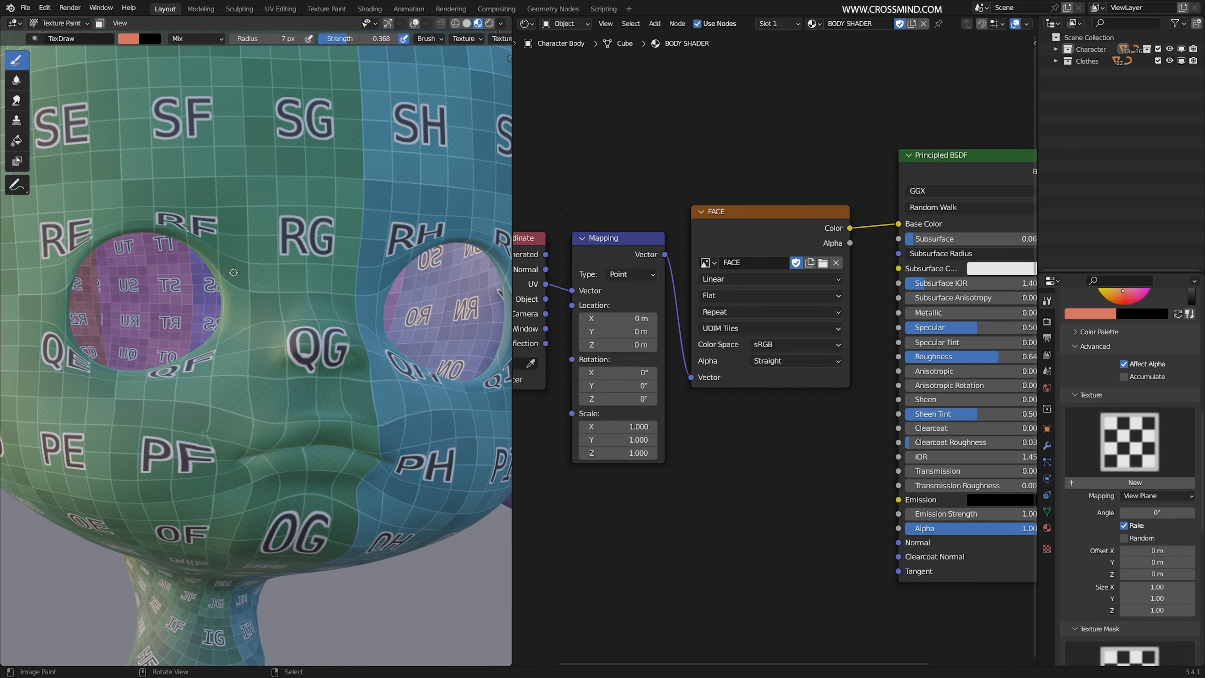
Change the TexDraw brush's paint colour to a light peach skin tone
middle_click_drag(233, 272, 235, 261, "shift")
scroll(748, 183, "down", 3)
scroll(723, 181, "up", 2)
mouse_move(748, 182)
middle_mouse_down()
mouse_move(724, 180)
mouse_move(804, 202)
middle_mouse_up()
left_click(131, 38)
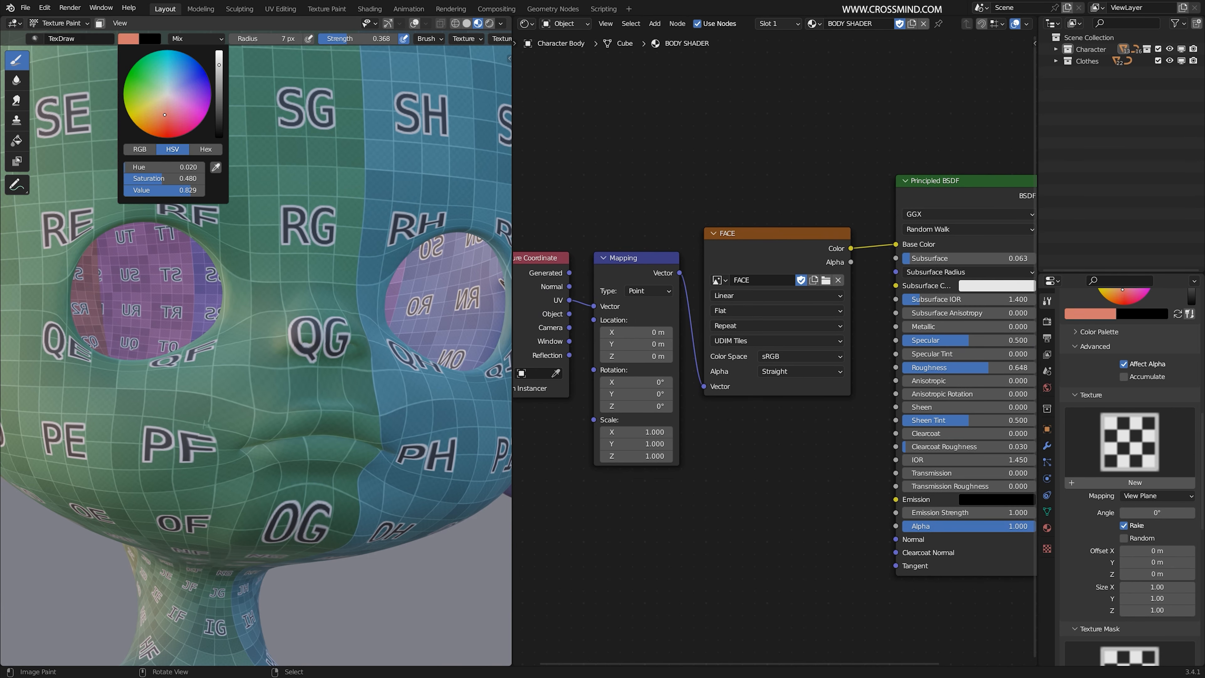
left_click_drag(165, 115, 161, 115)
middle_click_drag(266, 303, 251, 308)
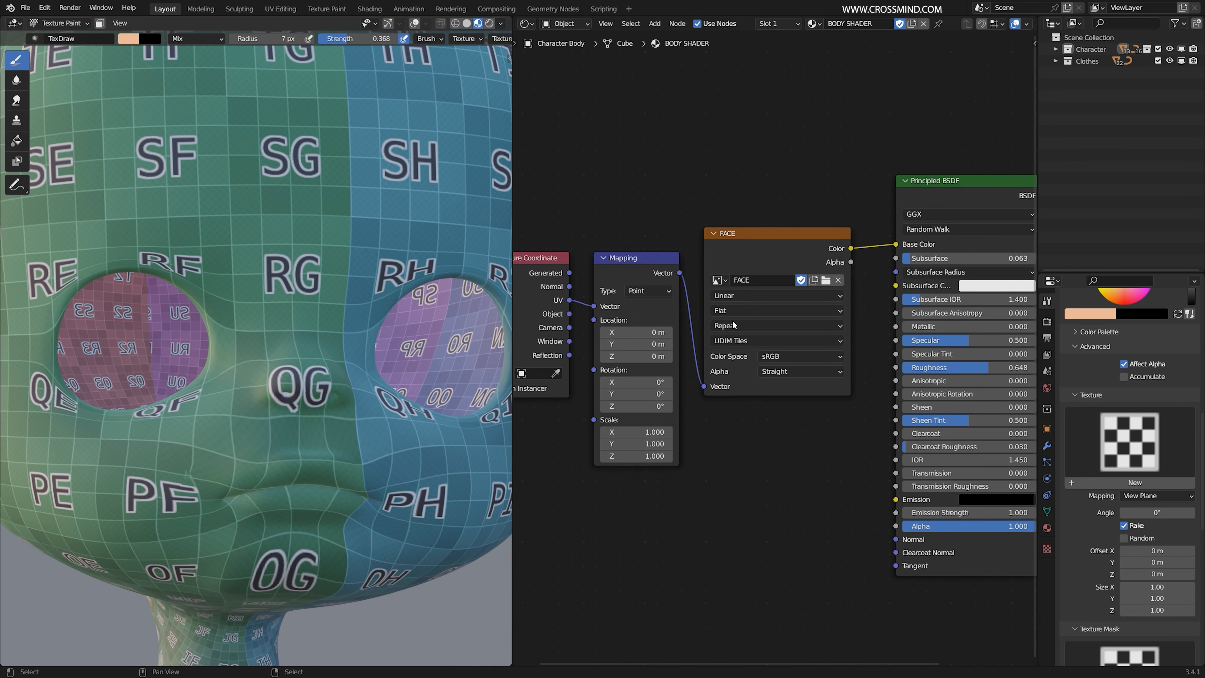
Fill the body's texture with light peach using the Fill tool and show the painted FACE image in the Image Editor
left_click(16, 144)
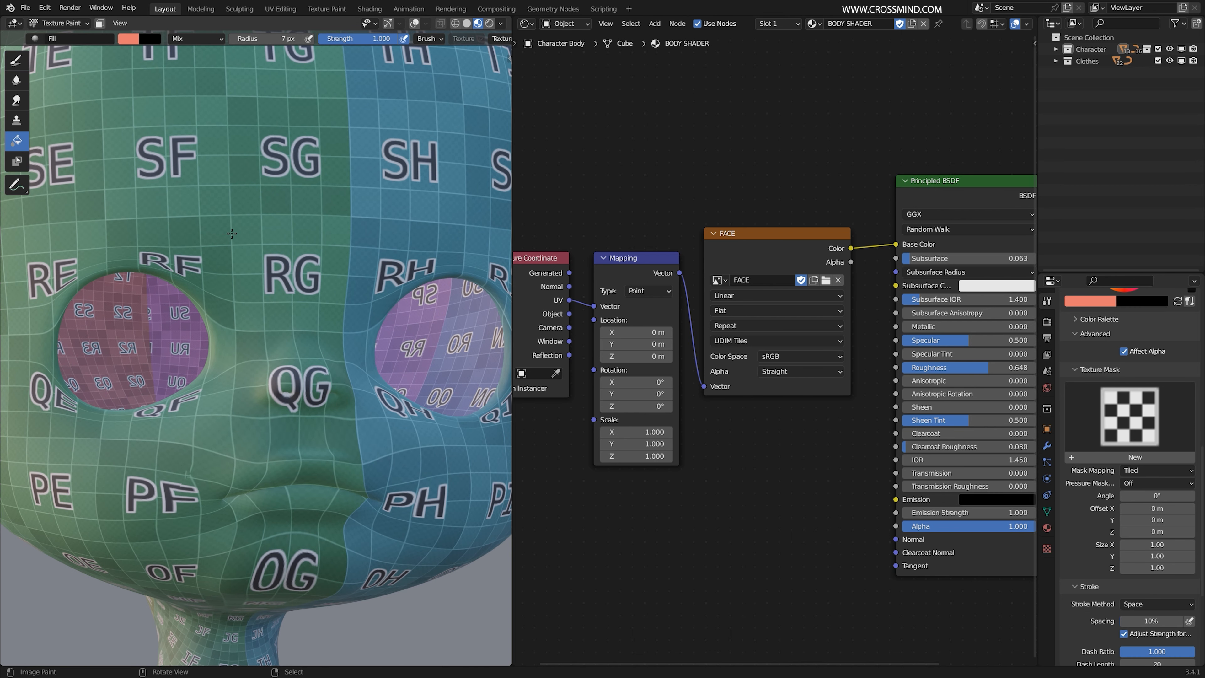
scroll(308, 247, "down", 3)
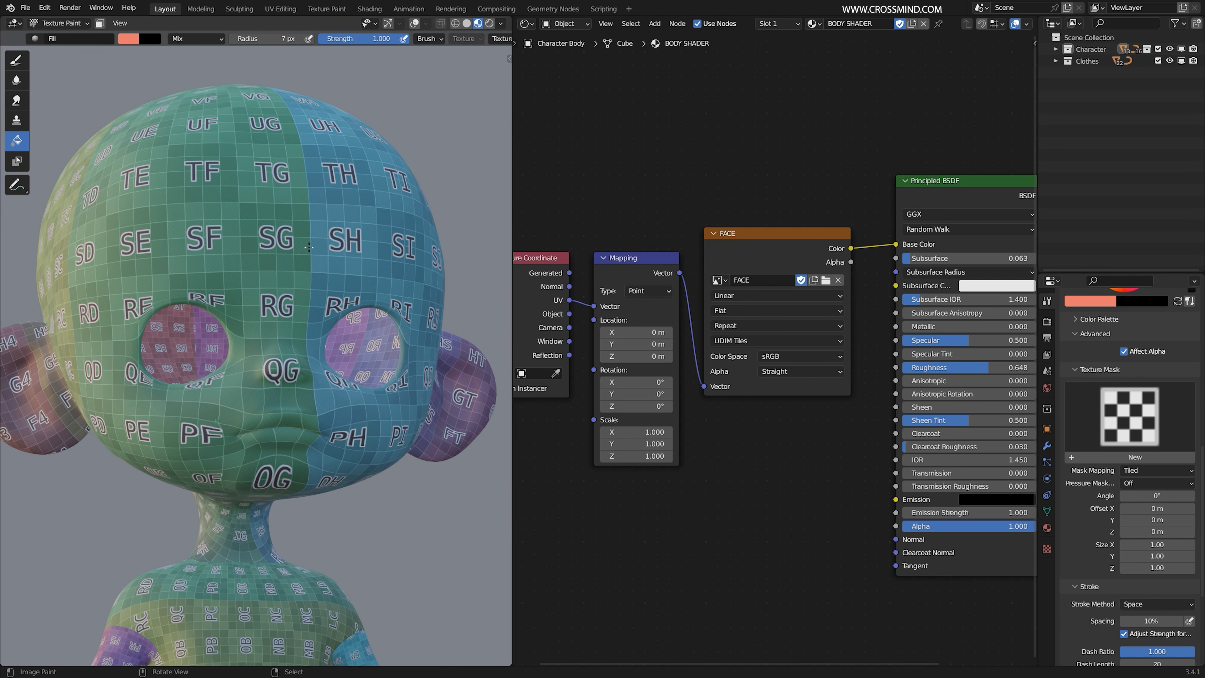
left_click(308, 247)
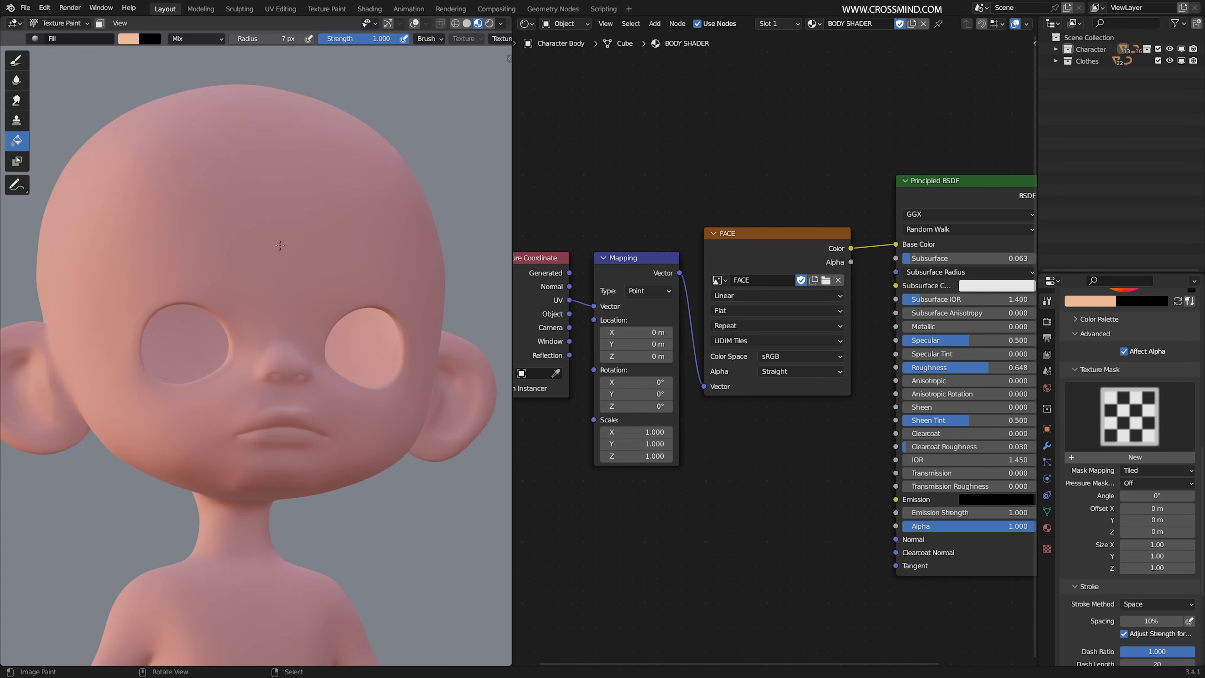
left_click(279, 245)
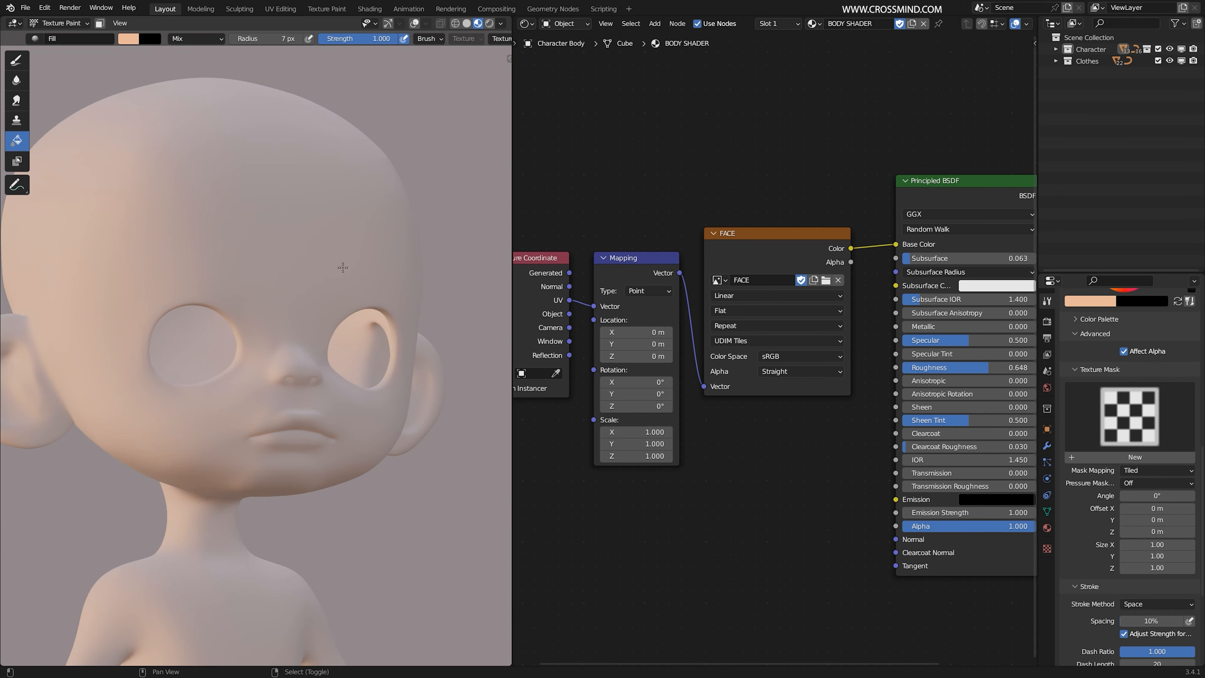
middle_click_drag(328, 215, 348, 207)
left_click(526, 24)
left_click(550, 71)
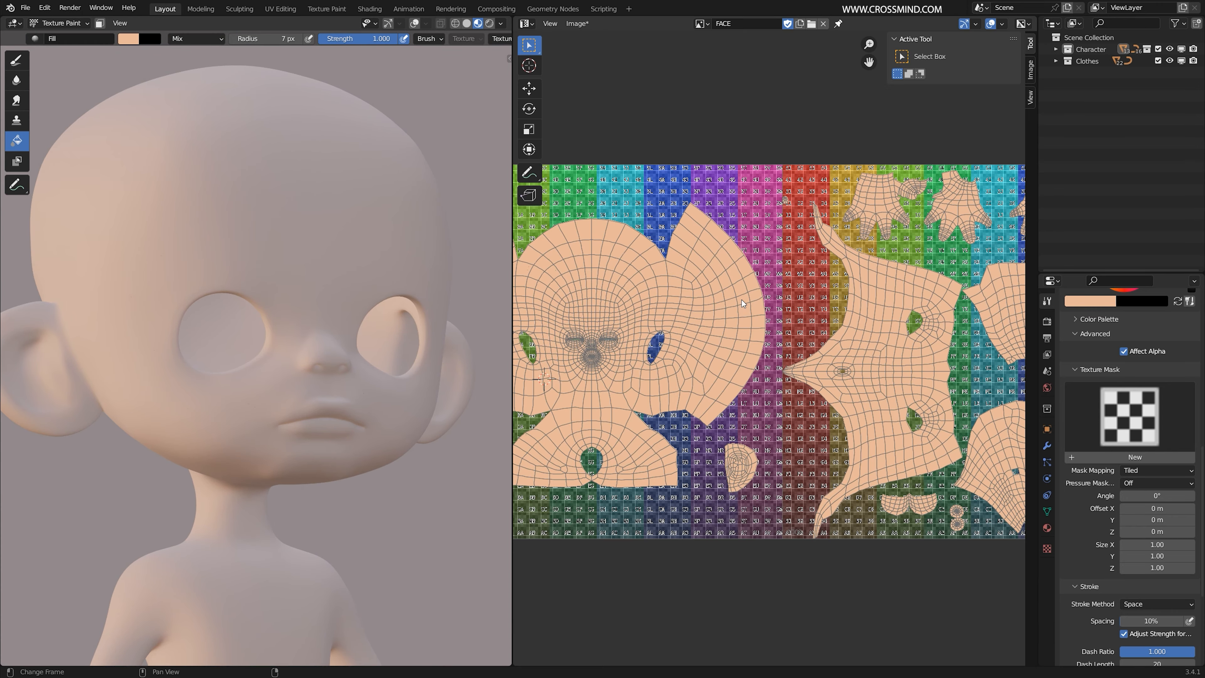
Save the peach-filled FACE image from the Image Editor's image settings
scroll(774, 349, "down", 3)
middle_click_drag(741, 300, 763, 305)
scroll(760, 342, "up", 3)
scroll(597, 255, "up", 3)
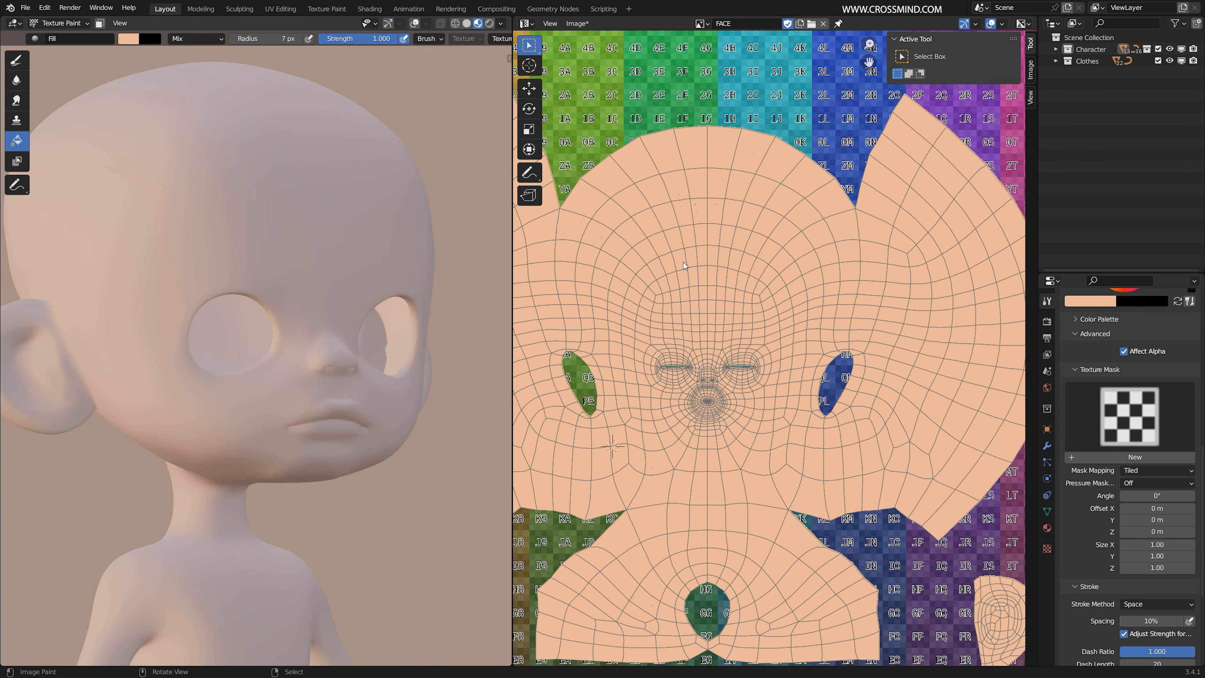
scroll(822, 148, "down", 3)
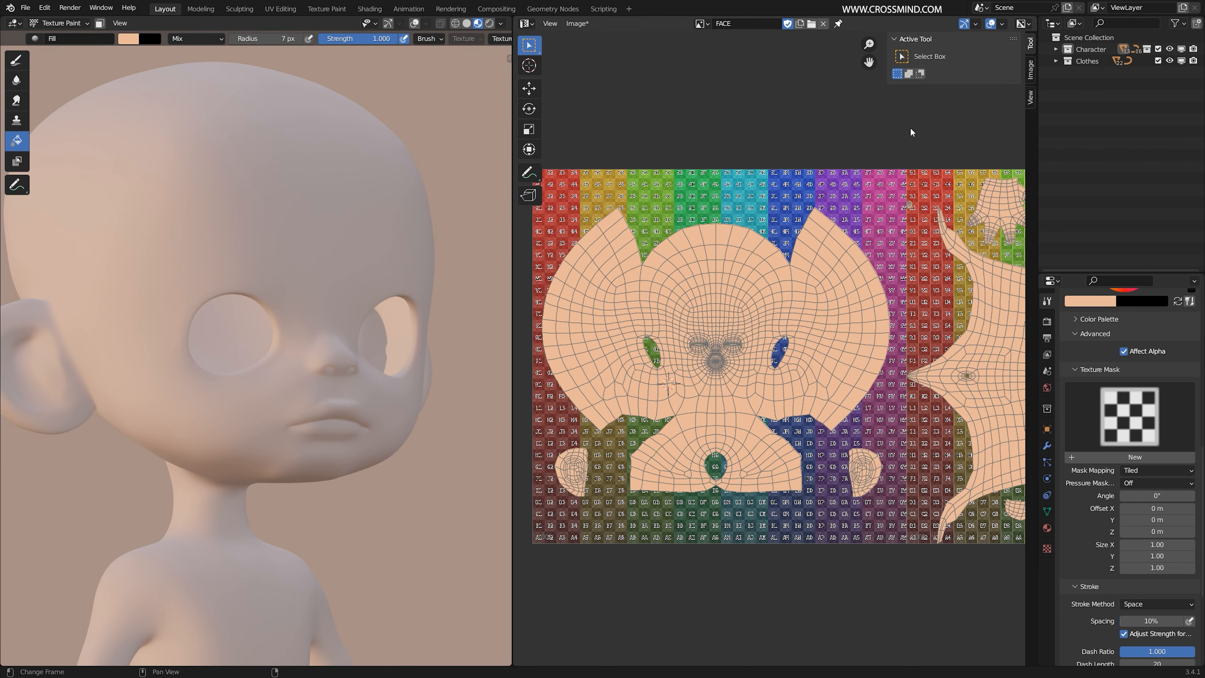
left_click(1030, 69)
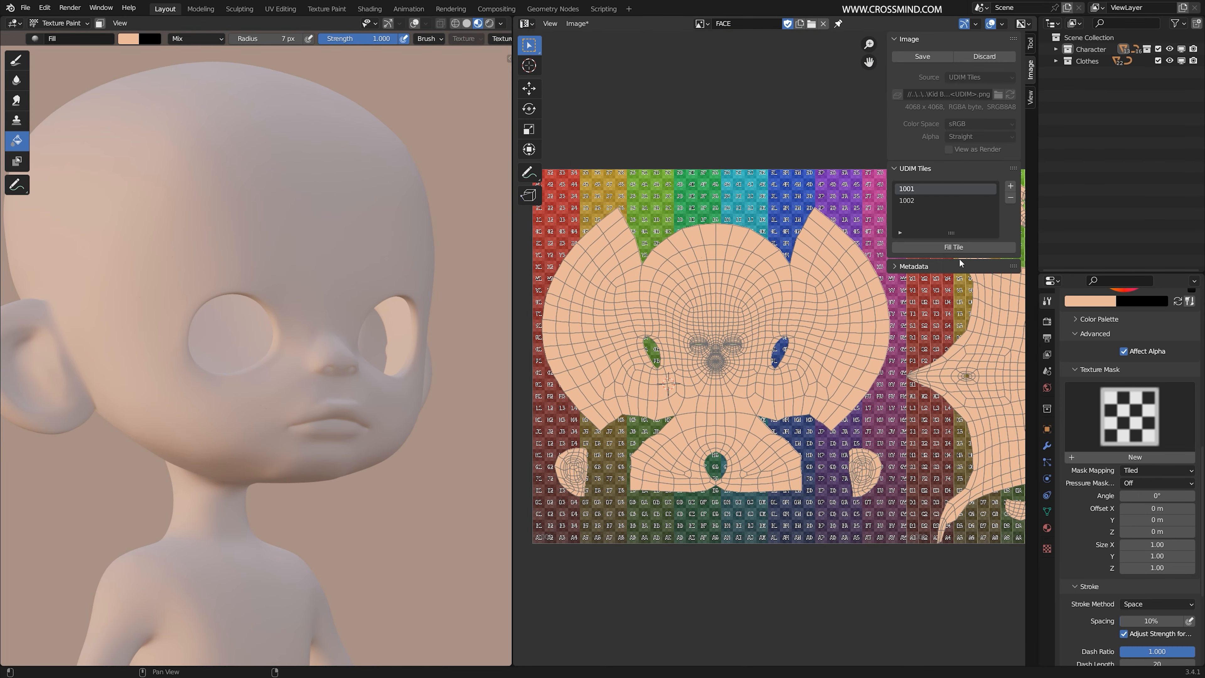
left_click(922, 57)
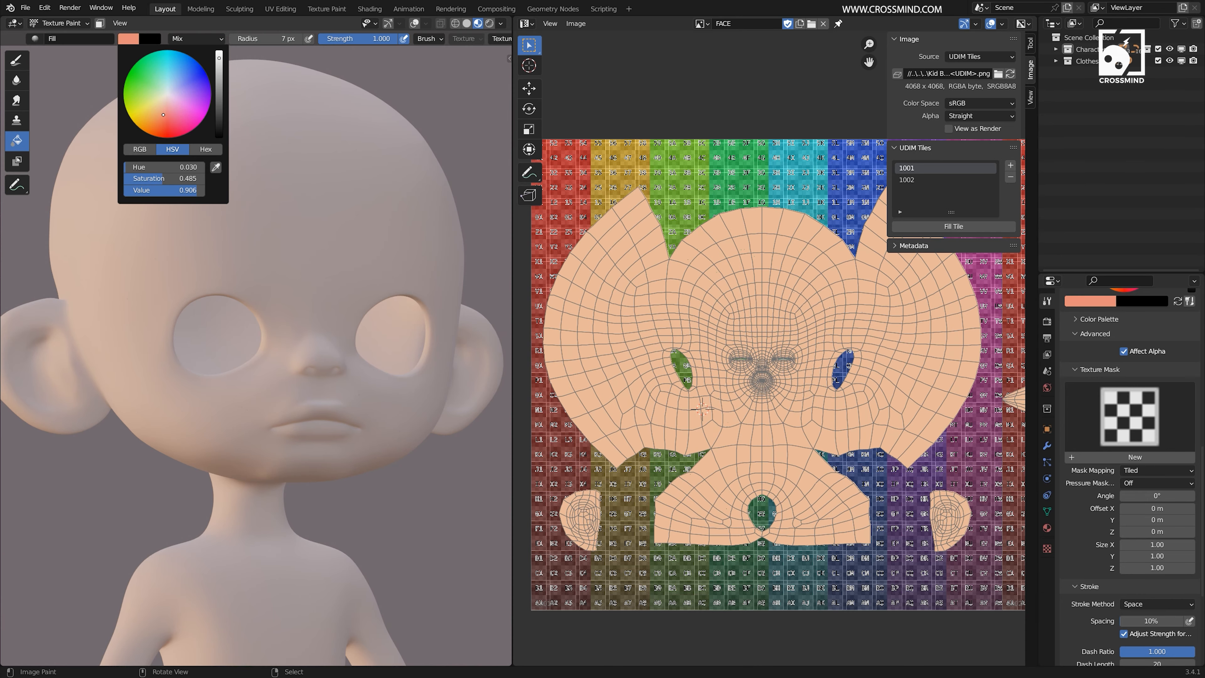
Switch to the Draw brush with a coral paint colour and try a test stroke above the eyes
scroll(194, 151, "up", 1)
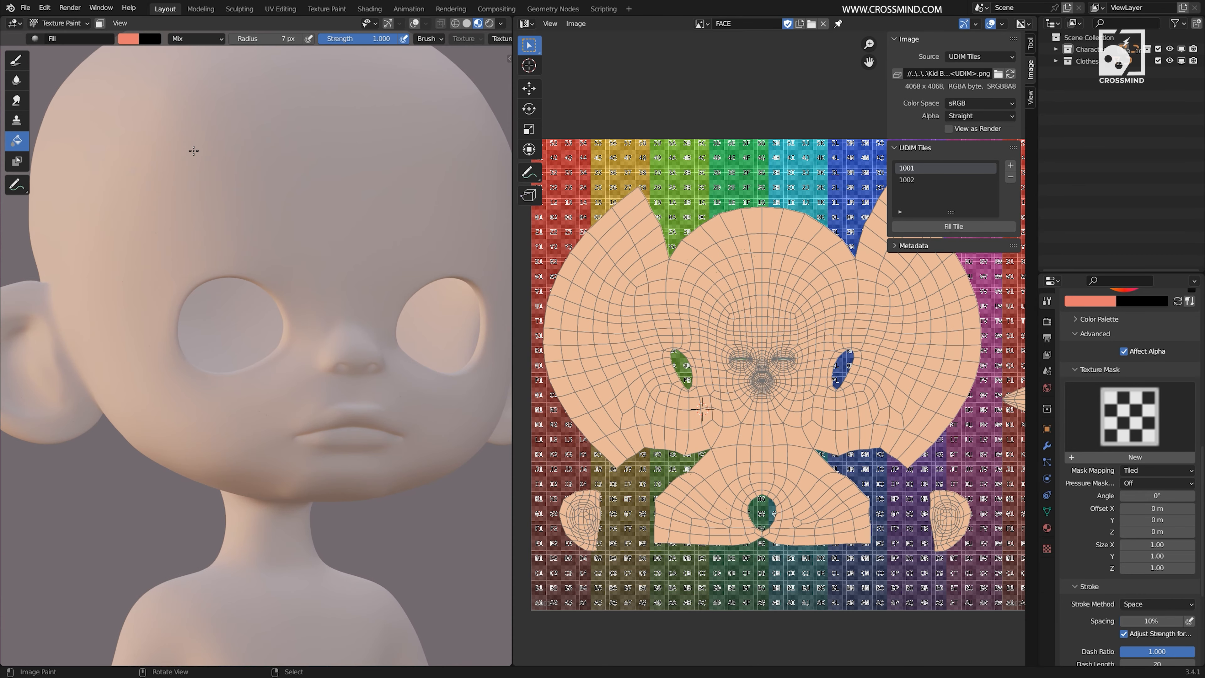
middle_click_drag(194, 150, 175, 149)
left_click(16, 61)
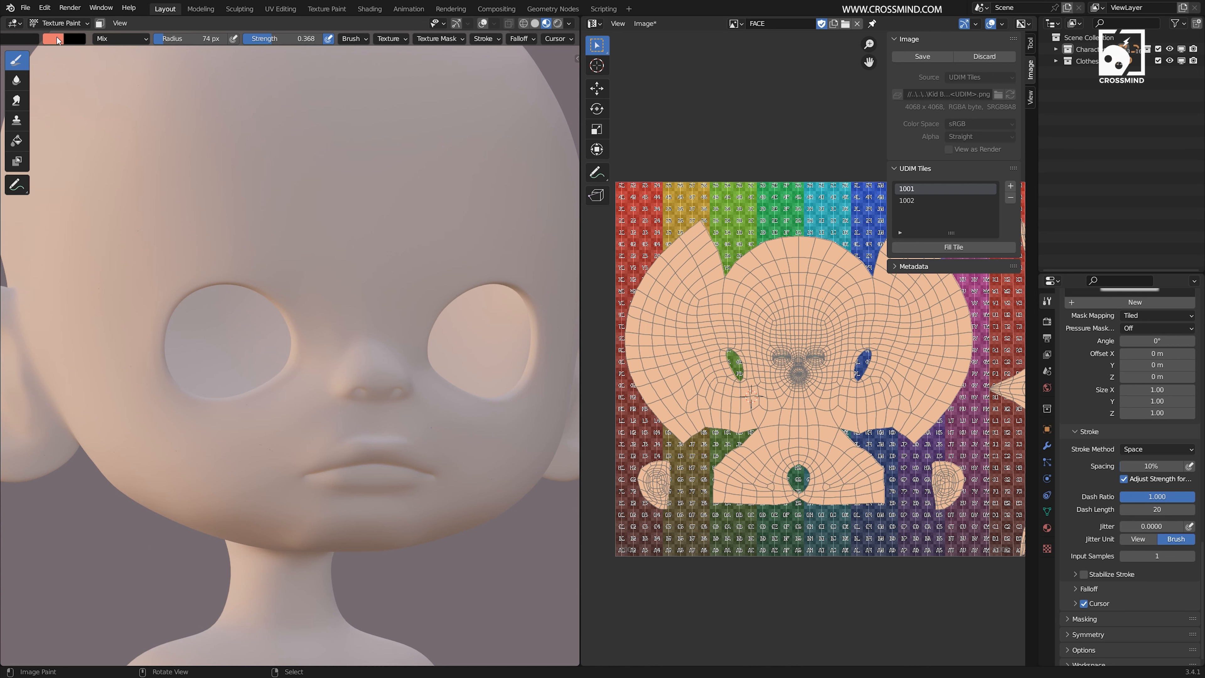
left_click_drag(196, 232, 348, 260)
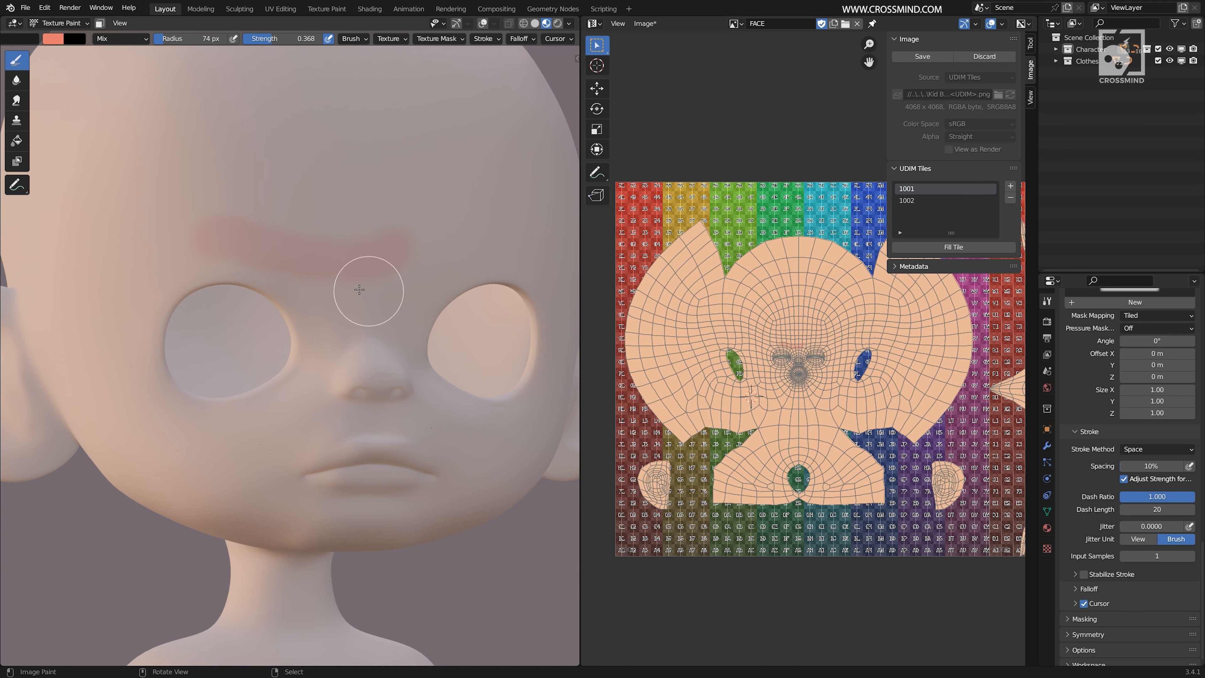
middle_click_drag(361, 277, 236, 237)
key("ctrl+z")
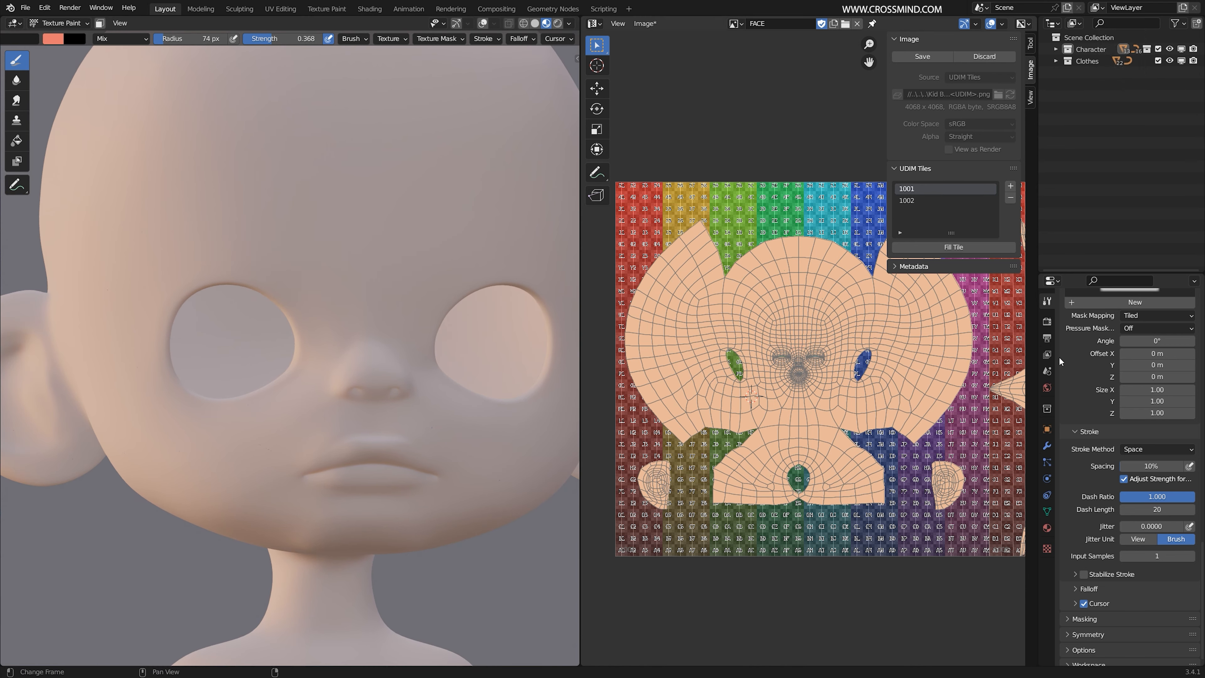
Collapse the brush's Texture and Texture Mask settings to reach its Stroke settings
scroll(1098, 408, "up", 10)
scroll(1107, 421, "up", 8)
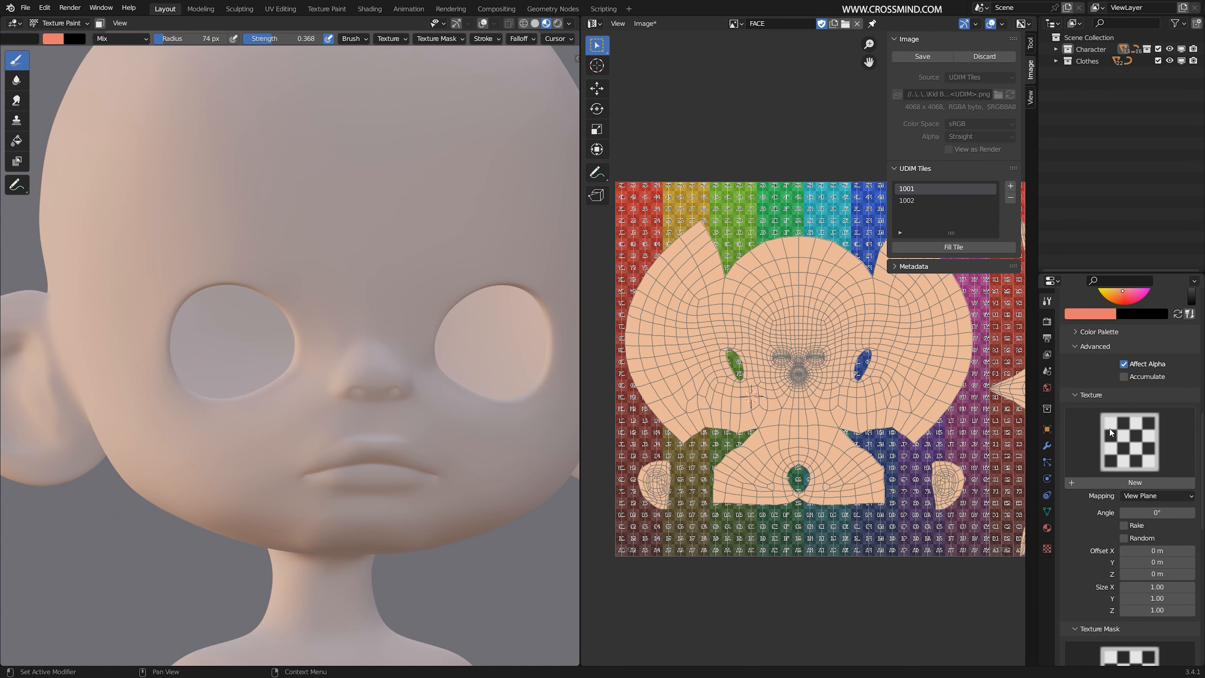
left_click_drag(1083, 396, 1102, 422)
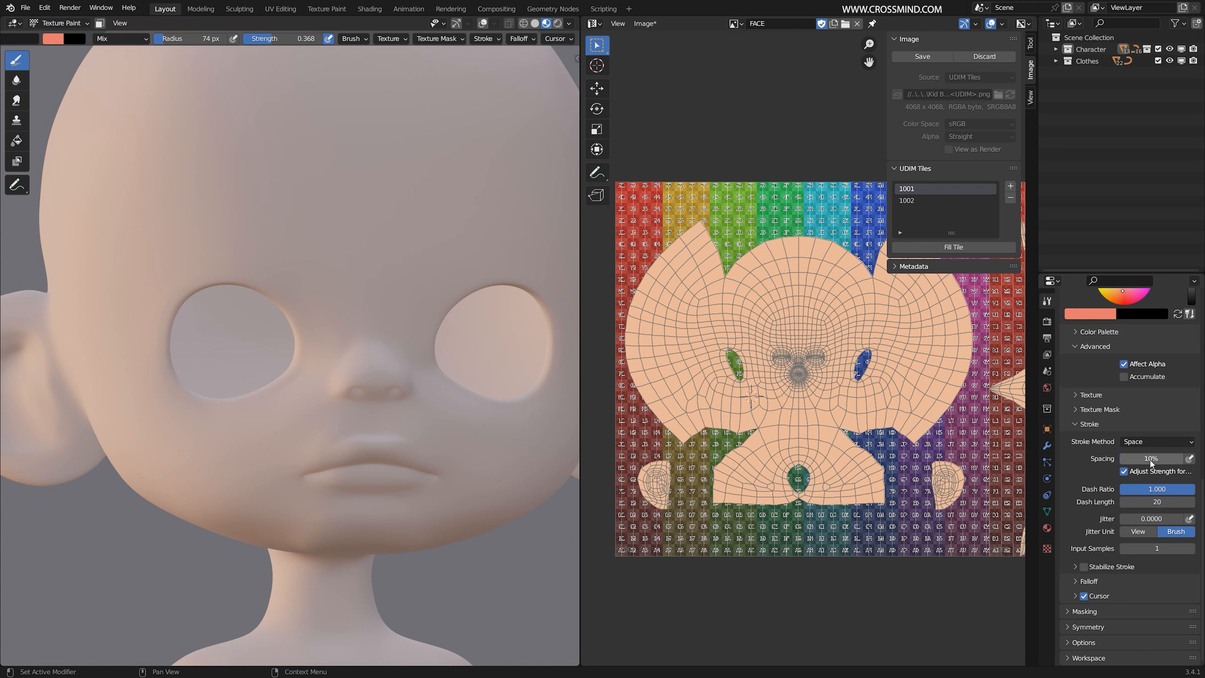
Try a brush stroke spacing of 250% with a test stroke around the eye
mouse_move(1150, 459)
left_mouse_down()
mouse_move(1138, 458)
mouse_move(1151, 458)
left_mouse_up()
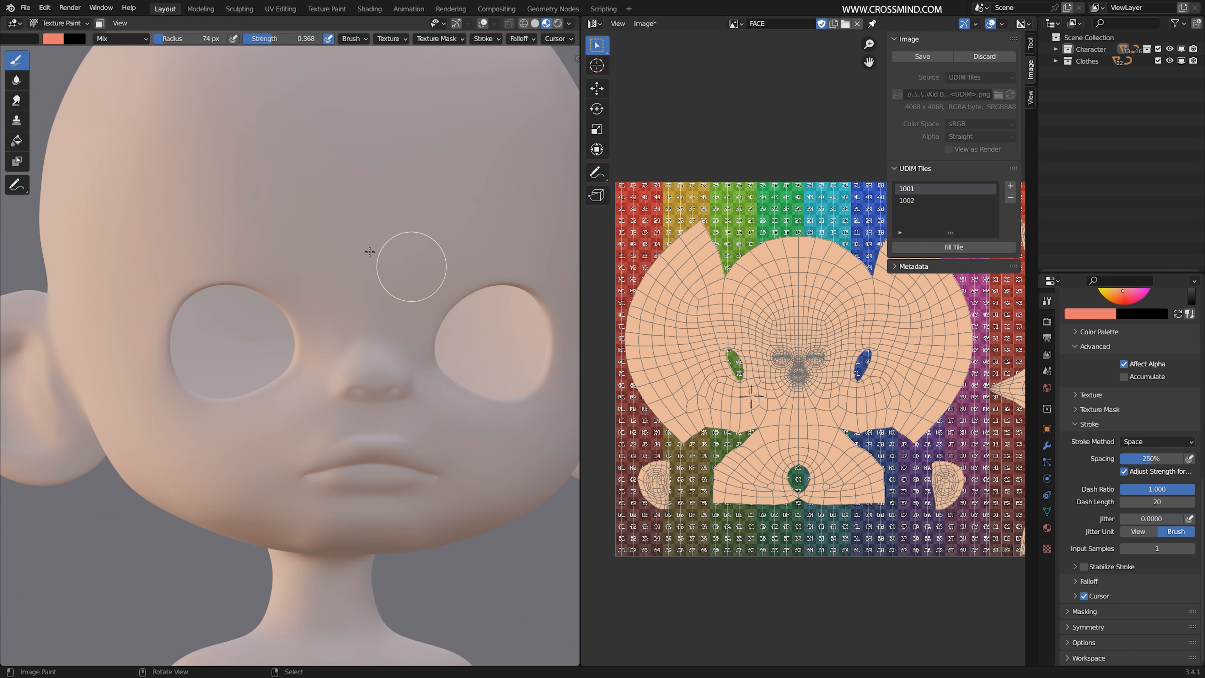
mouse_move(228, 227)
left_mouse_down()
mouse_move(518, 240)
mouse_move(303, 421)
mouse_move(394, 210)
mouse_move(290, 322)
left_mouse_up()
key("ctrl+z")
key("ctrl+z")
key("ctrl+z")
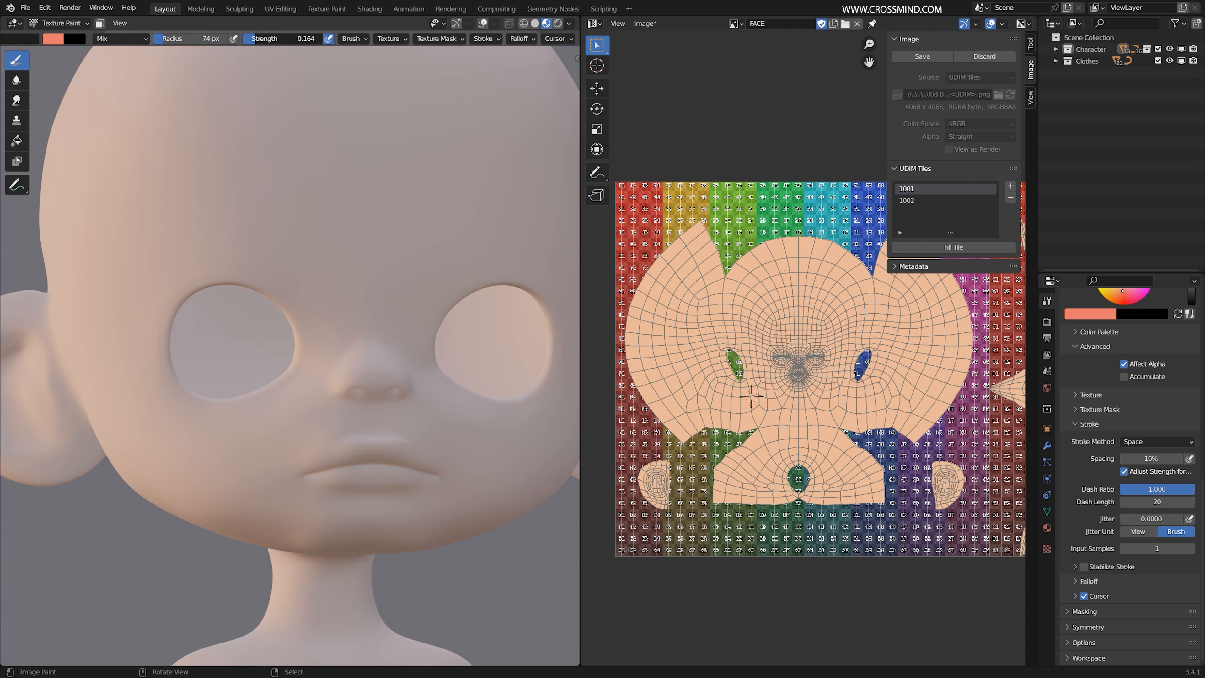
Undo the remaining test strokes and set the brush strength to 0.094 and its radius to 206 px
key("ctrl+z")
key("ctrl+z")
key("ctrl+z")
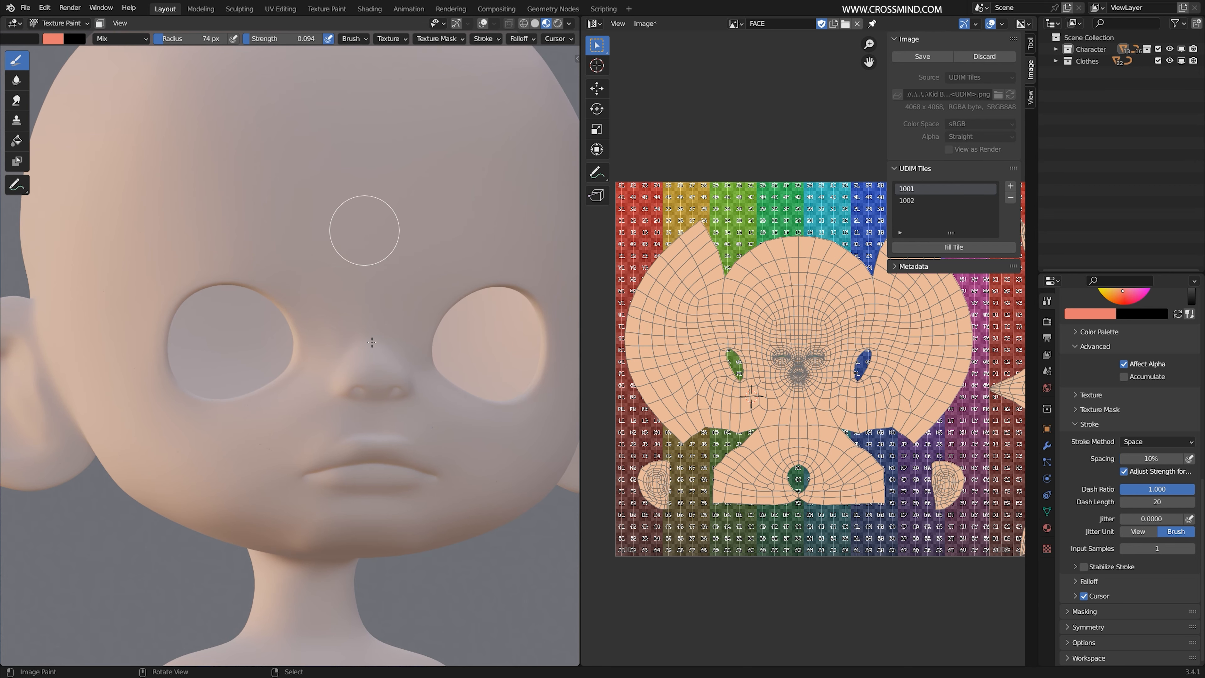
middle_click_drag(372, 343, 378, 341)
key("bracketright")
key("bracketright")
key("bracketright")
key("bracketright")
key("bracketright")
key("bracketright")
key("bracketright")
key("bracketright")
key("bracketright")
key("bracketright")
scroll(516, 39, "down", 4)
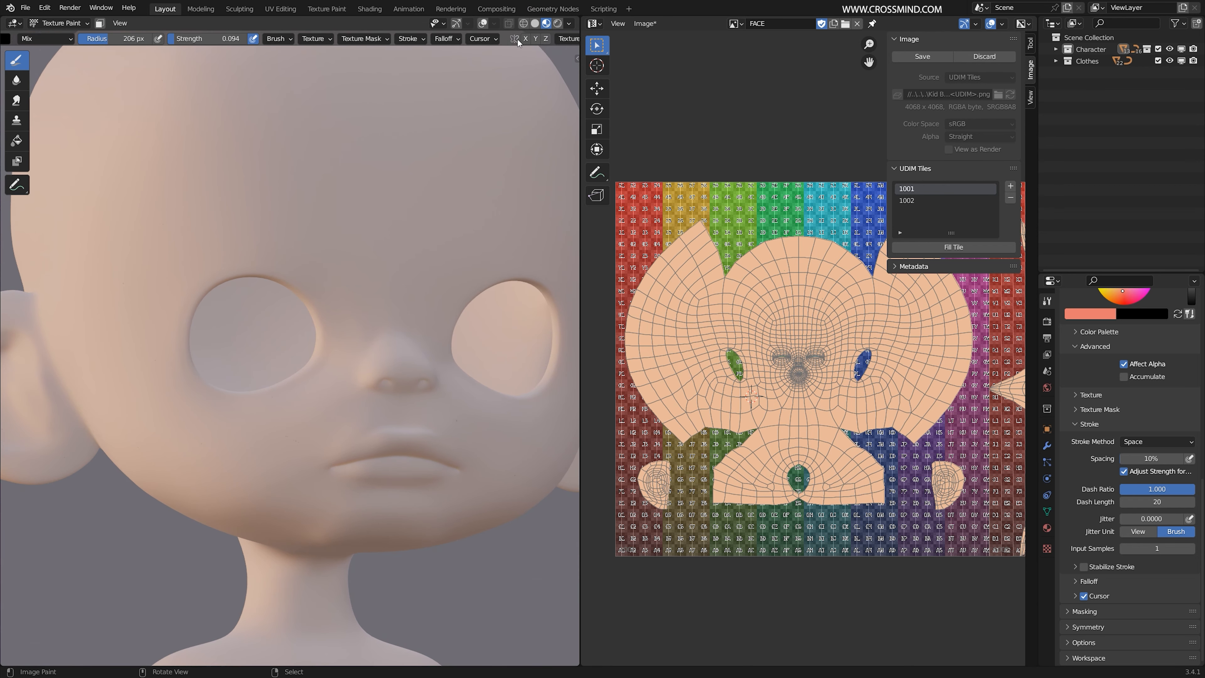
Turn on X mirror symmetry for painting and maximise the 3D viewport around the face
middle_click_drag(516, 38, 413, 39)
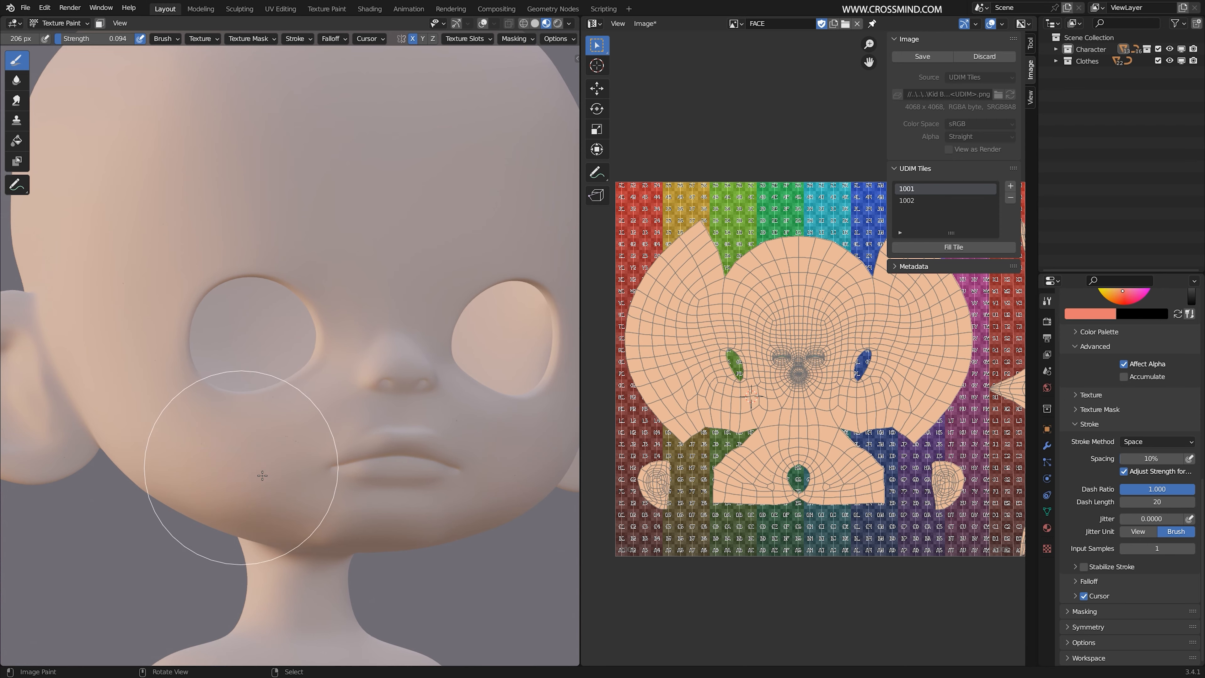
key("ctrl+space")
scroll(665, 434, "down", 5)
scroll(462, 457, "up", 3)
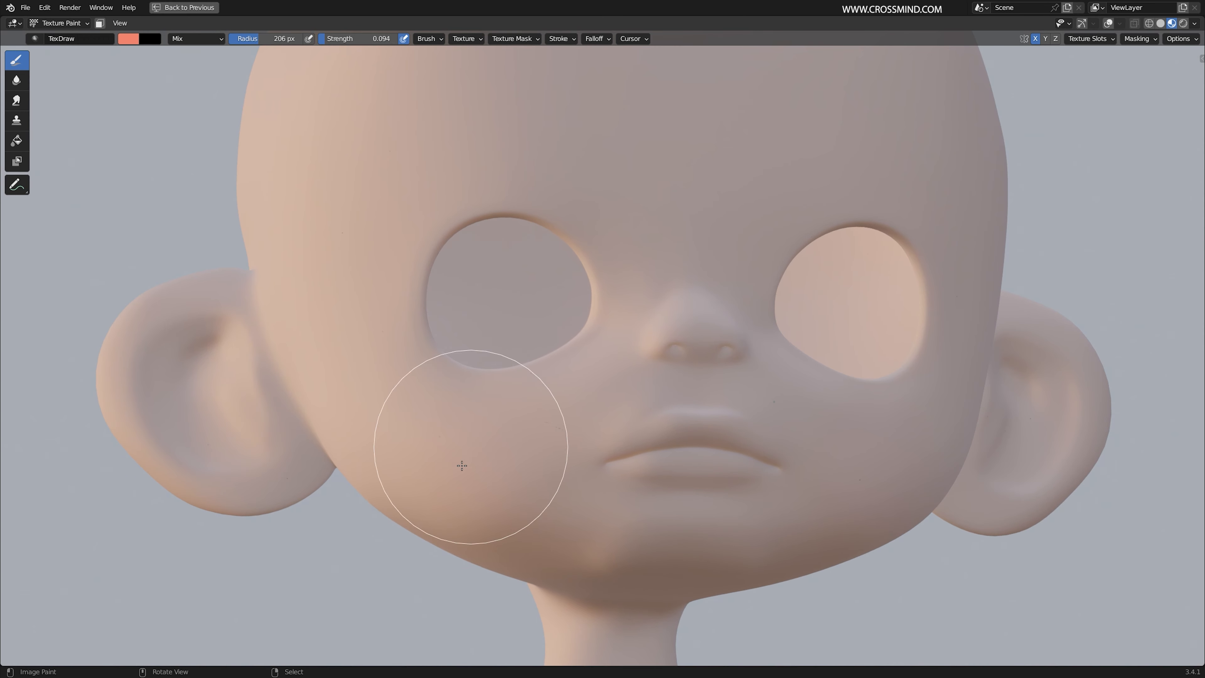
Save the file and paint soft coral blush on the mirrored cheeks, enlarging the brush radius to 250 px
key("ctrl+s")
mouse_move(443, 447)
left_mouse_down()
mouse_move(495, 495)
mouse_move(454, 468)
left_mouse_up()
middle_click_drag(454, 467, 460, 479)
mouse_move(449, 467)
left_mouse_down()
mouse_move(511, 493)
mouse_move(501, 482)
left_mouse_up()
middle_click_drag(501, 482, 455, 455)
key("f")
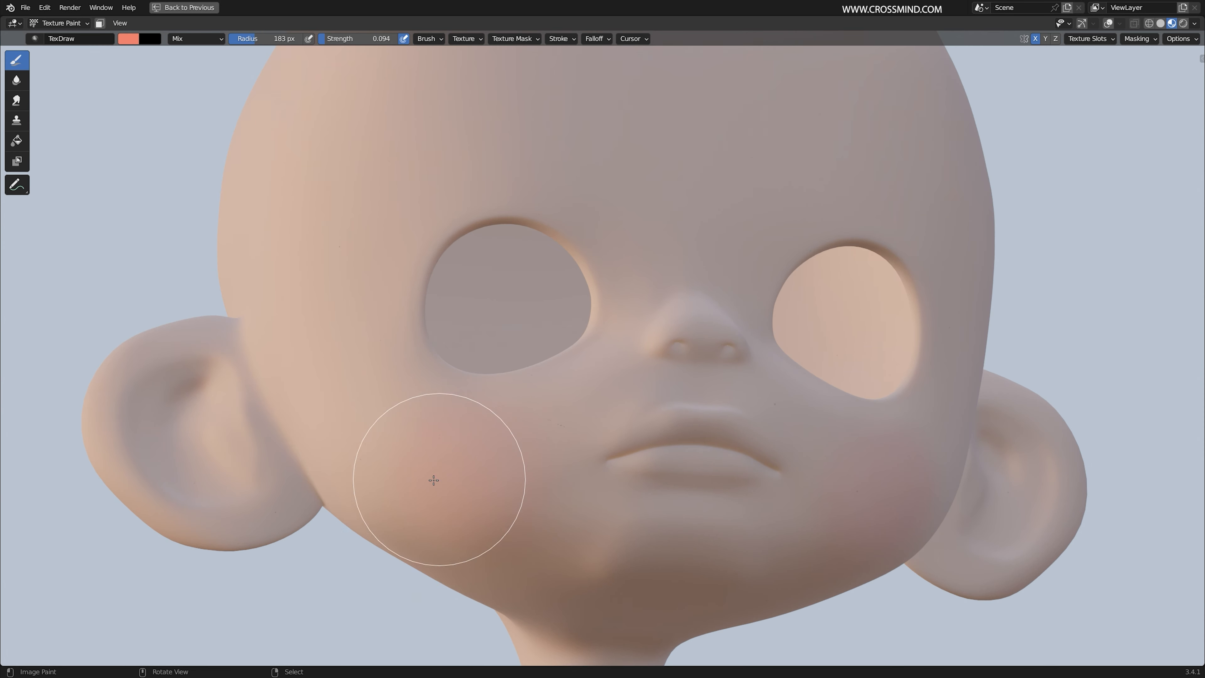
left_click(433, 476)
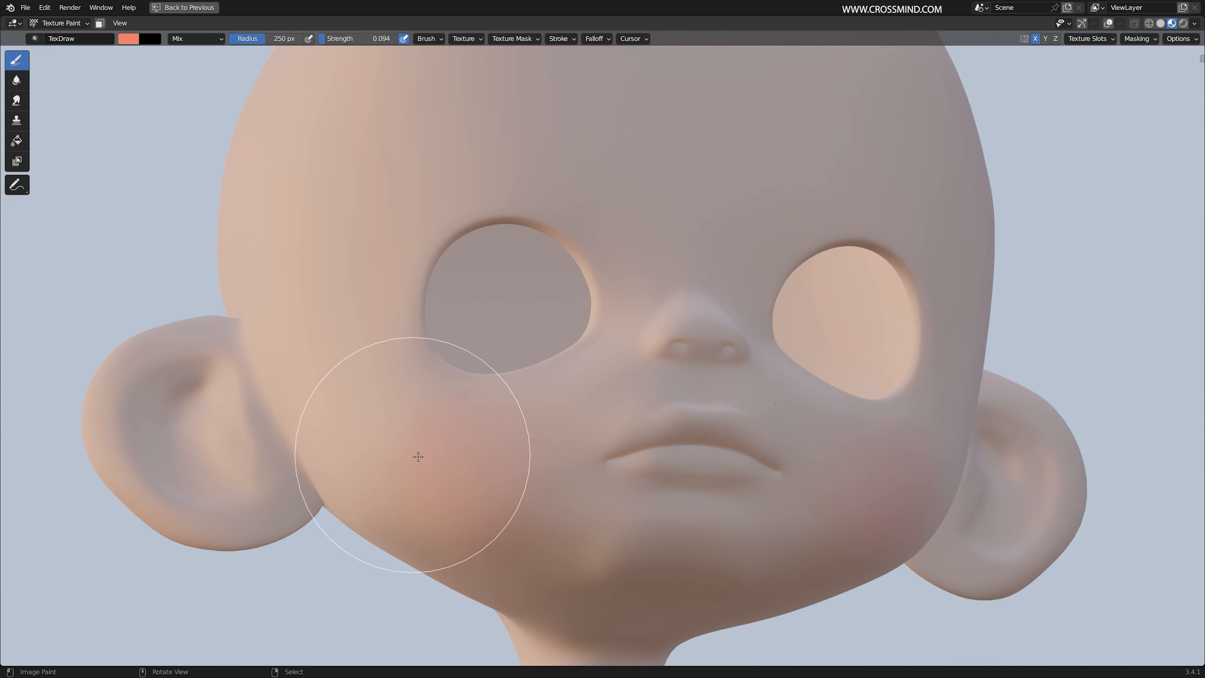
middle_click_drag(438, 446, 718, 478)
Reduce the brush radius to 48 px and lightly tint the lips coral
key("f")
left_click(736, 468)
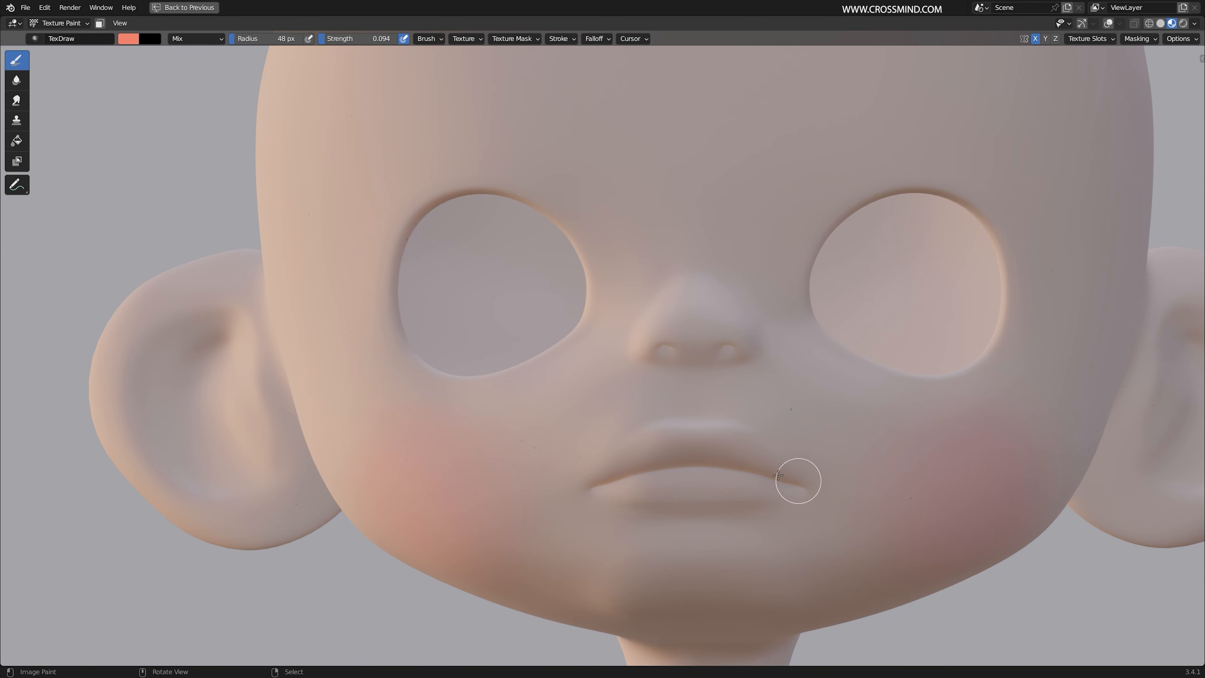
scroll(759, 470, "up", 2)
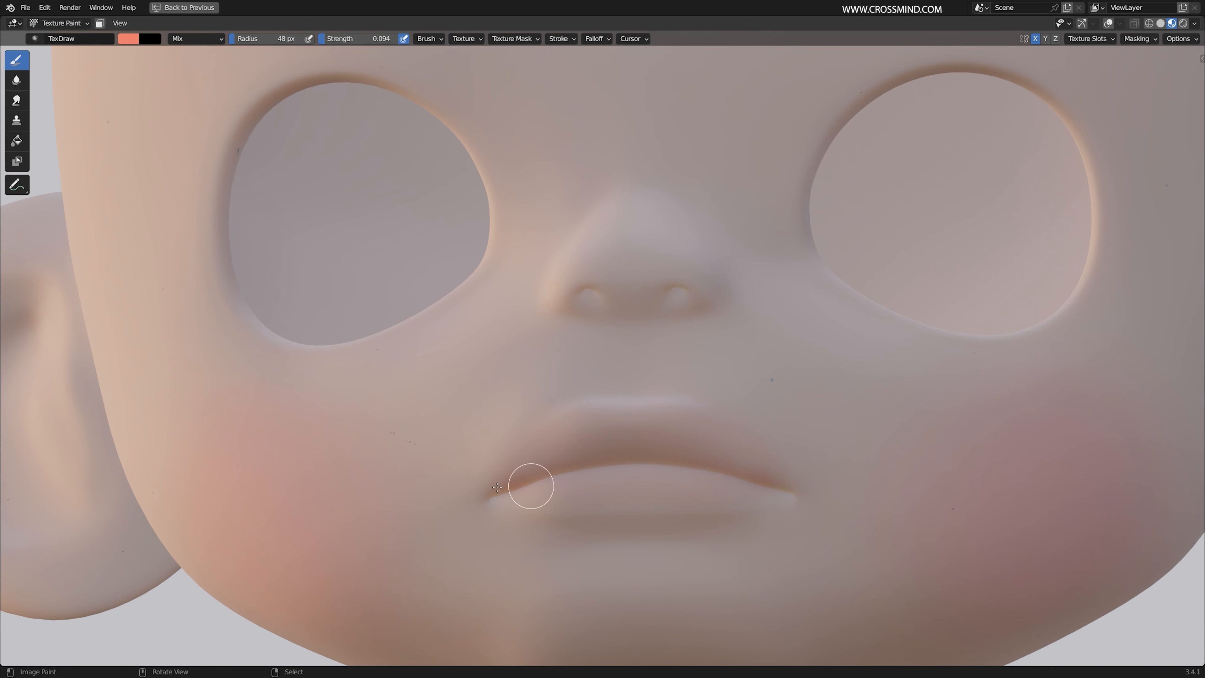
middle_click_drag(615, 454, 508, 484)
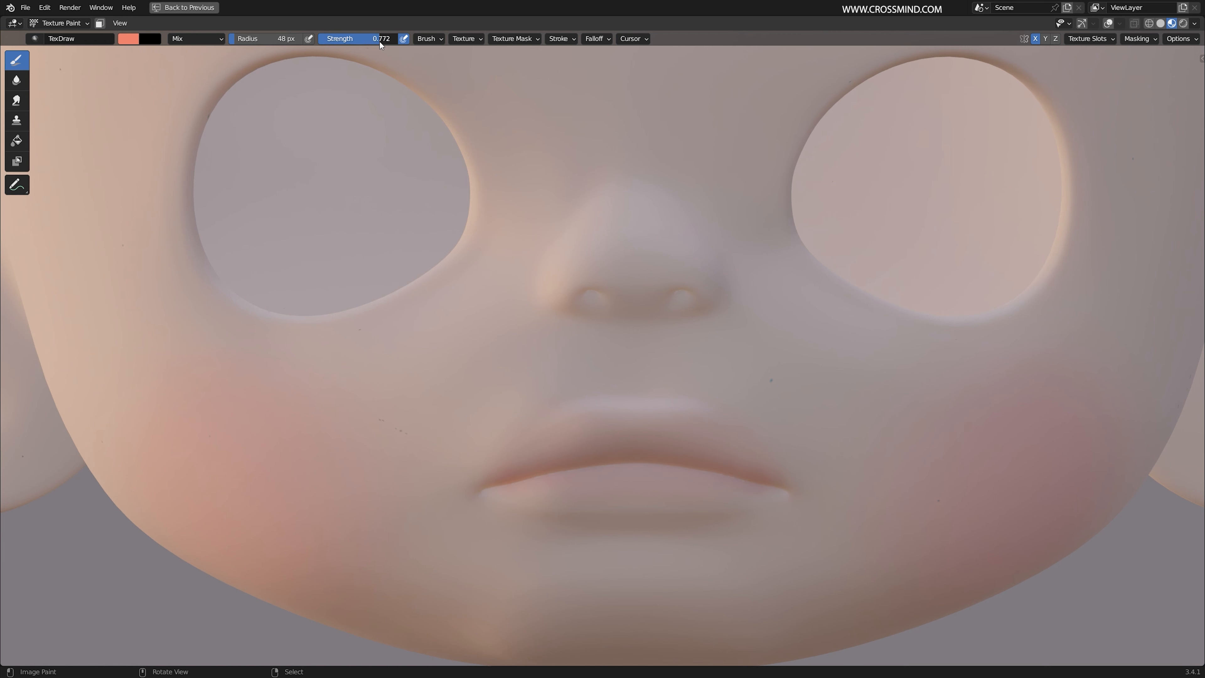
Try painting the lips at strength 0.778, undo that stroke, and set the brush strength to 0.140
left_click_drag(516, 446, 673, 512)
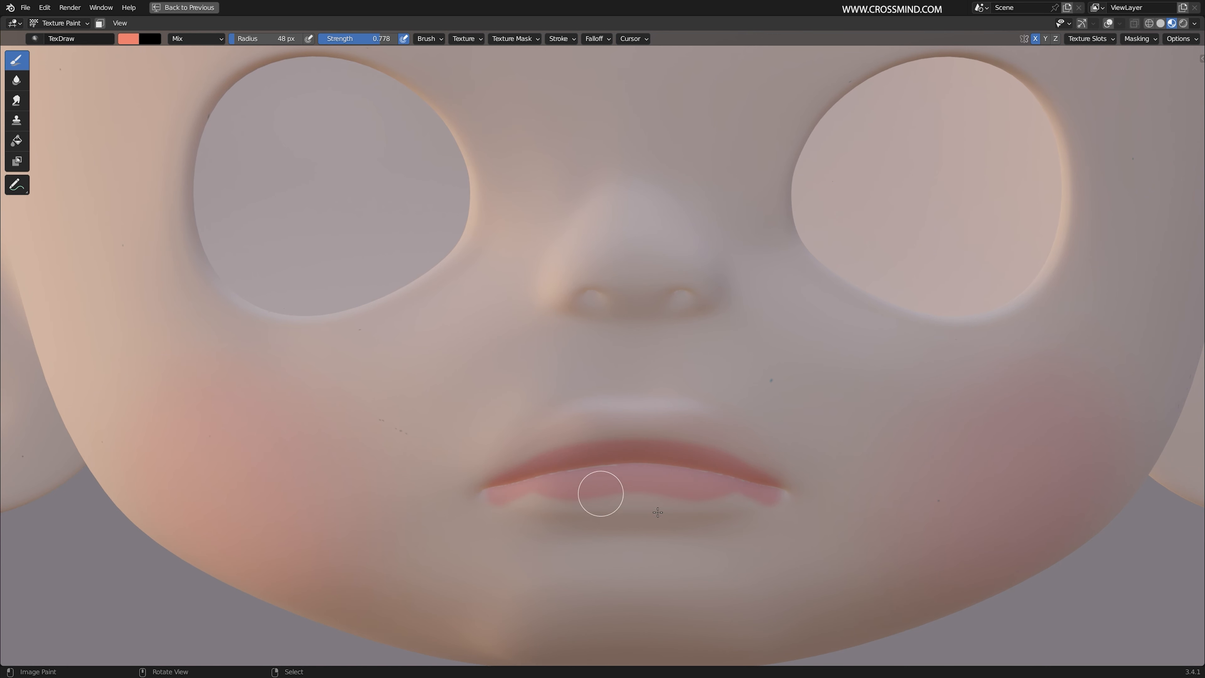
key("ctrl+z")
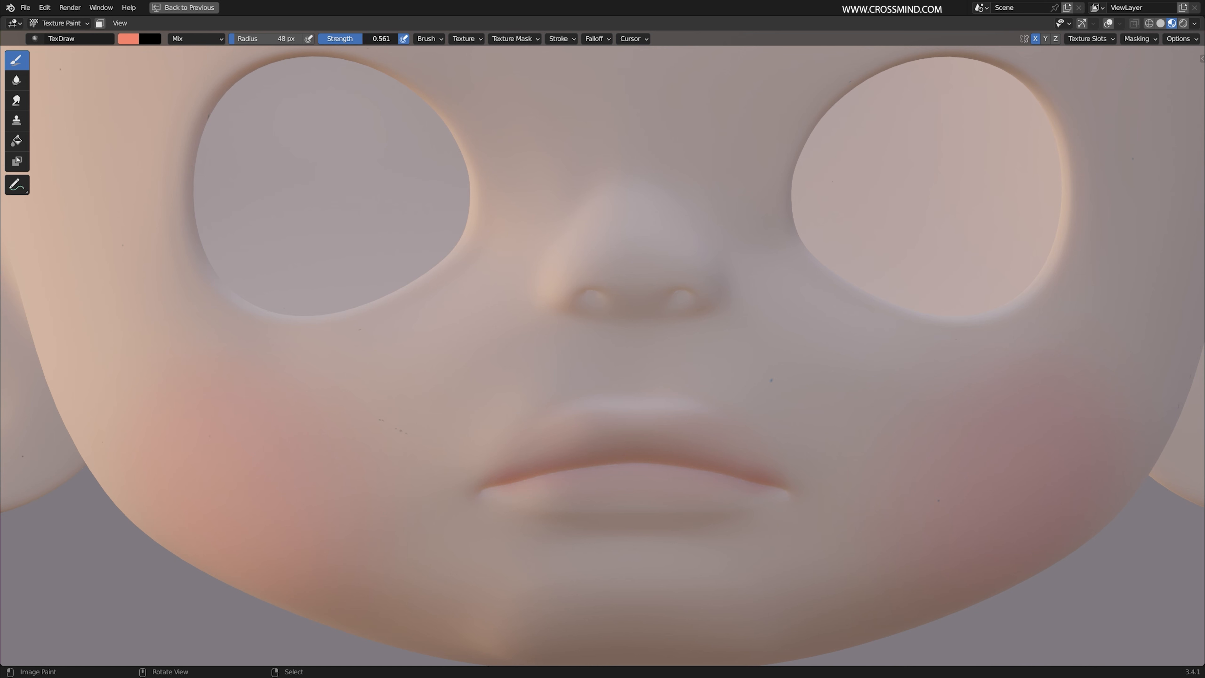
left_click_drag(347, 39, 345, 39)
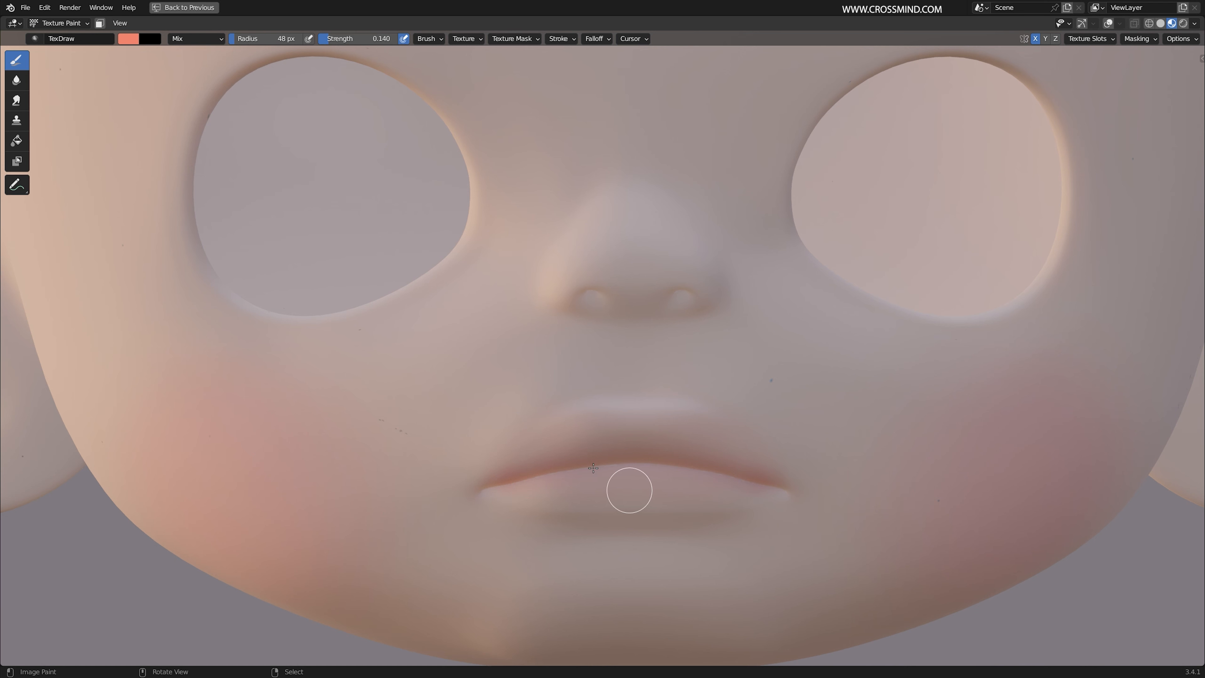
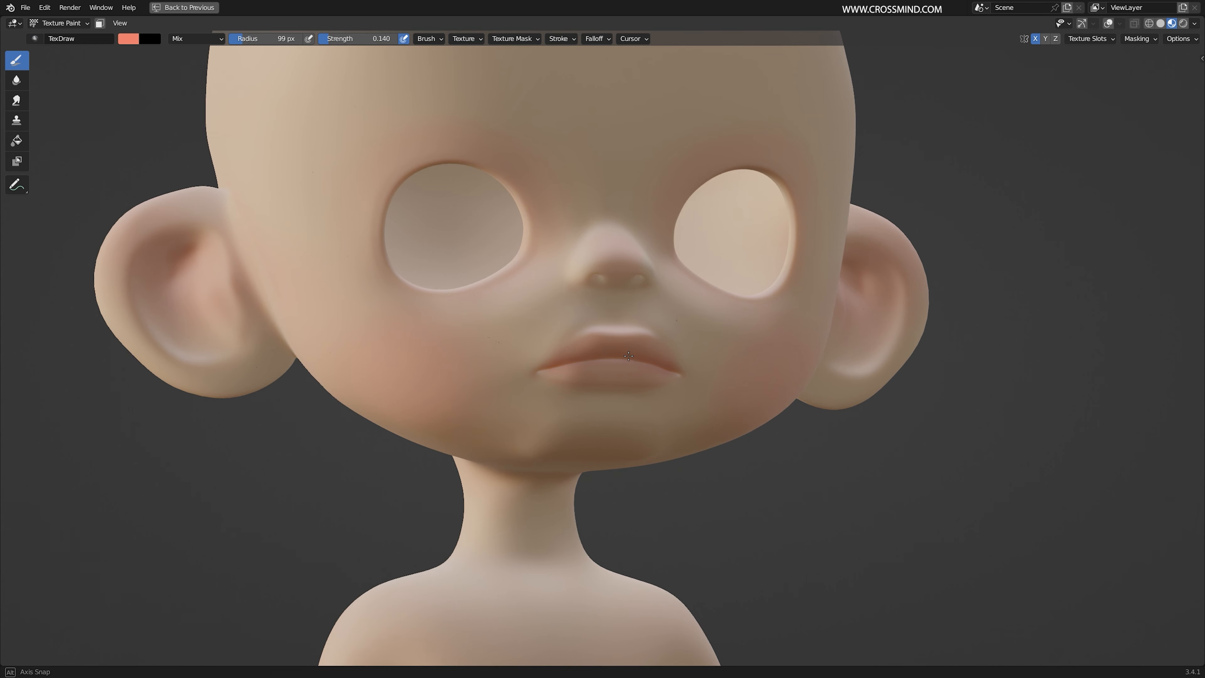
Set the brush radius to 184 px and restore the split layout with the Shader Editor beside the viewport
key("f")
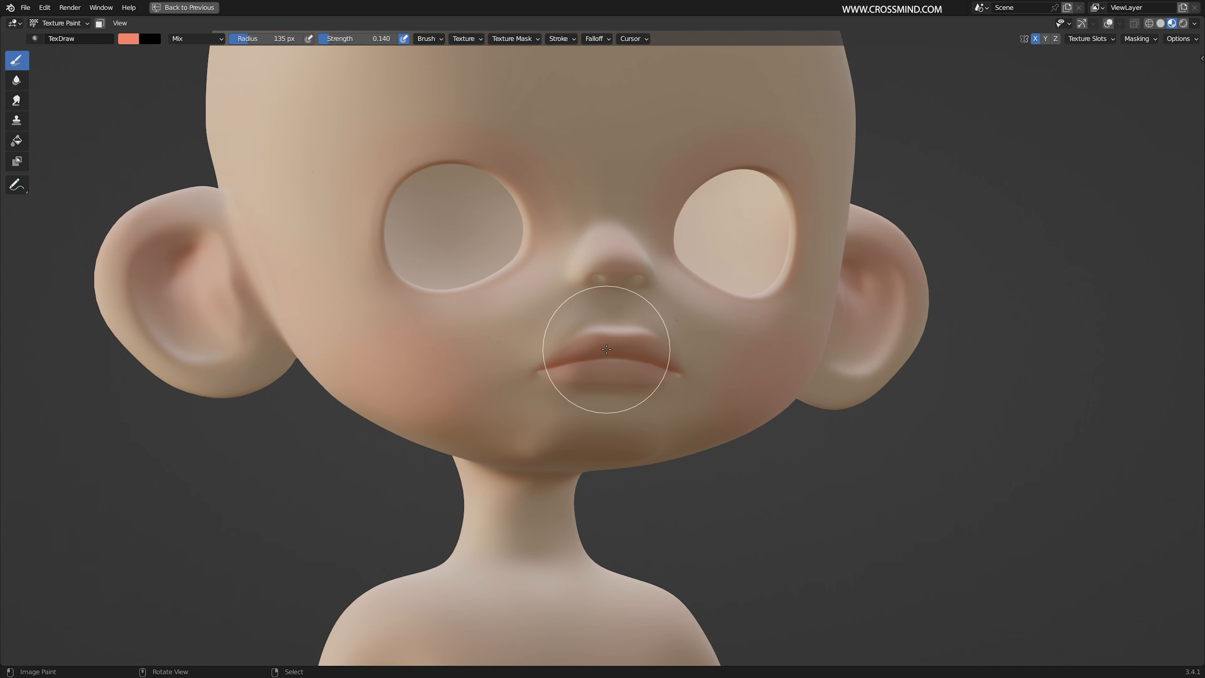
left_click(604, 348)
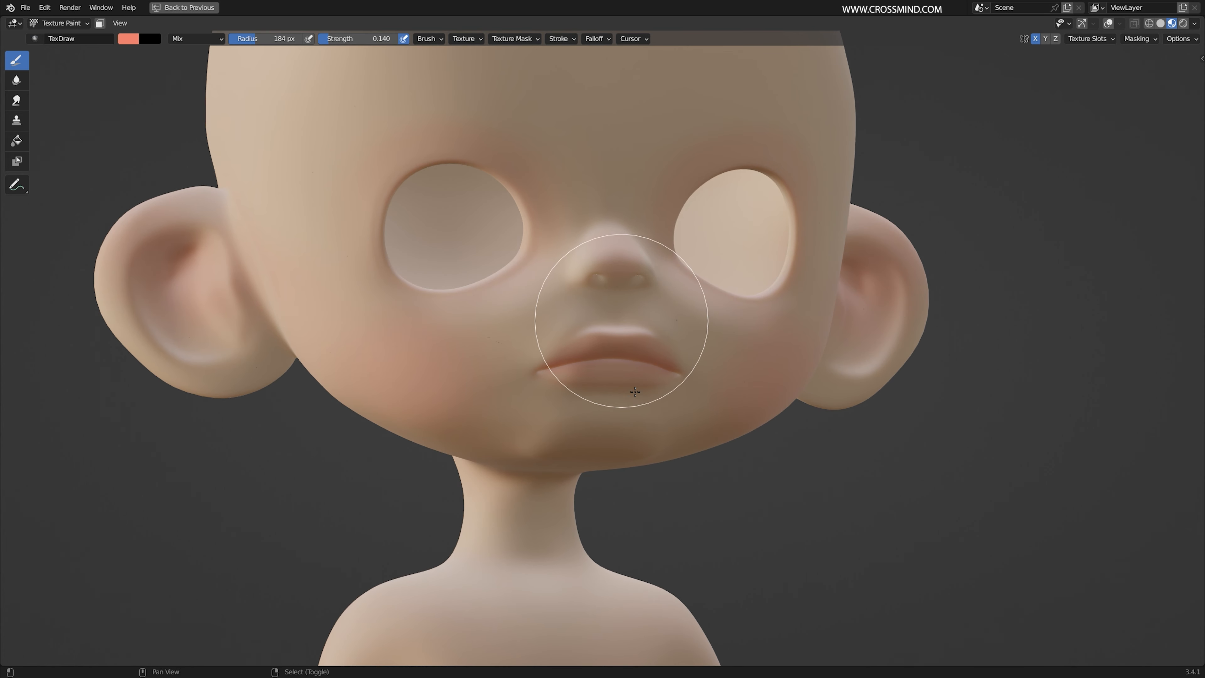
middle_click_drag(622, 320, 642, 395, "shift")
key("ctrl+space")
scroll(336, 410, "up", 2)
middle_click_drag(336, 410, 387, 390, "shift")
scroll(381, 394, "up", 1)
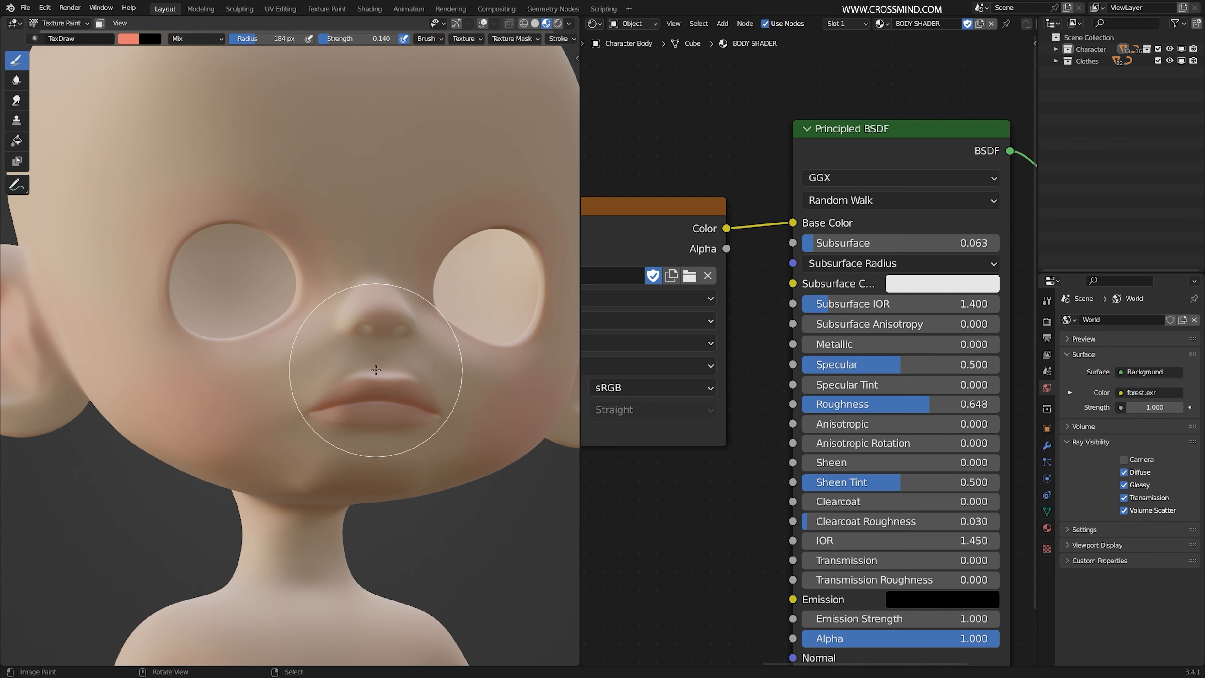
Bring the FACE texture node into view beside the Principled BSDF and select it
scroll(355, 365, "up", 2)
middle_click_drag(370, 401, 333, 322, "shift")
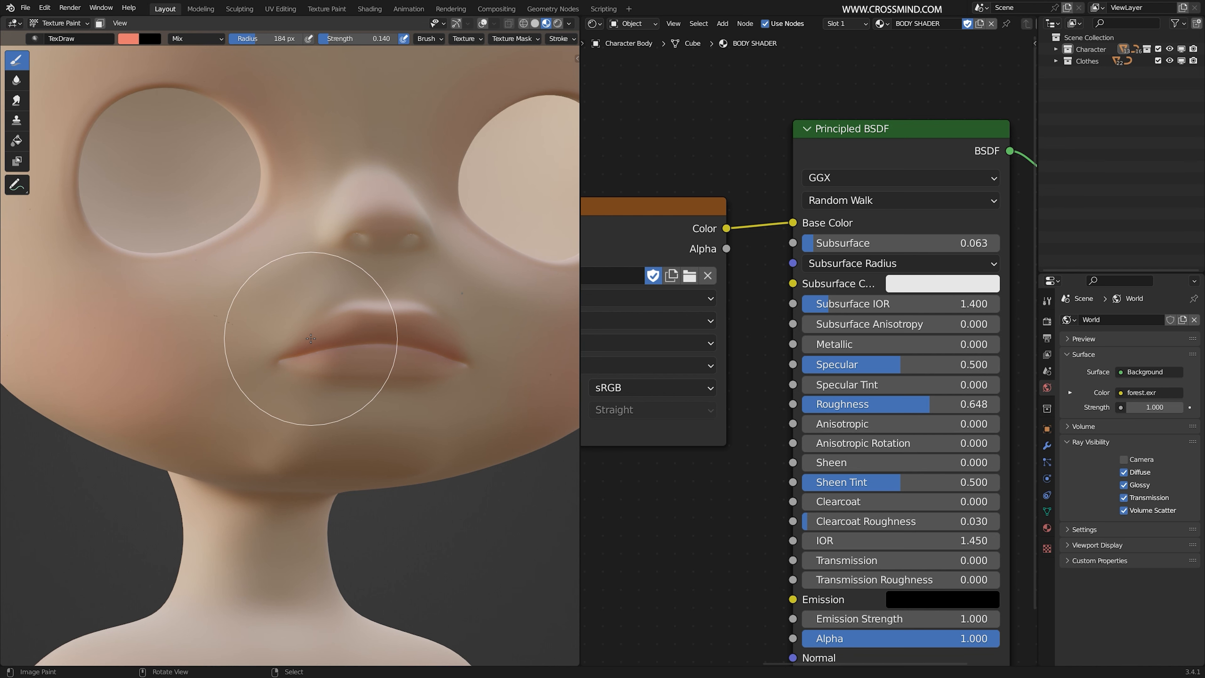
scroll(739, 333, "down", 3)
middle_click_drag(740, 333, 837, 333)
left_click_drag(754, 242, 759, 231)
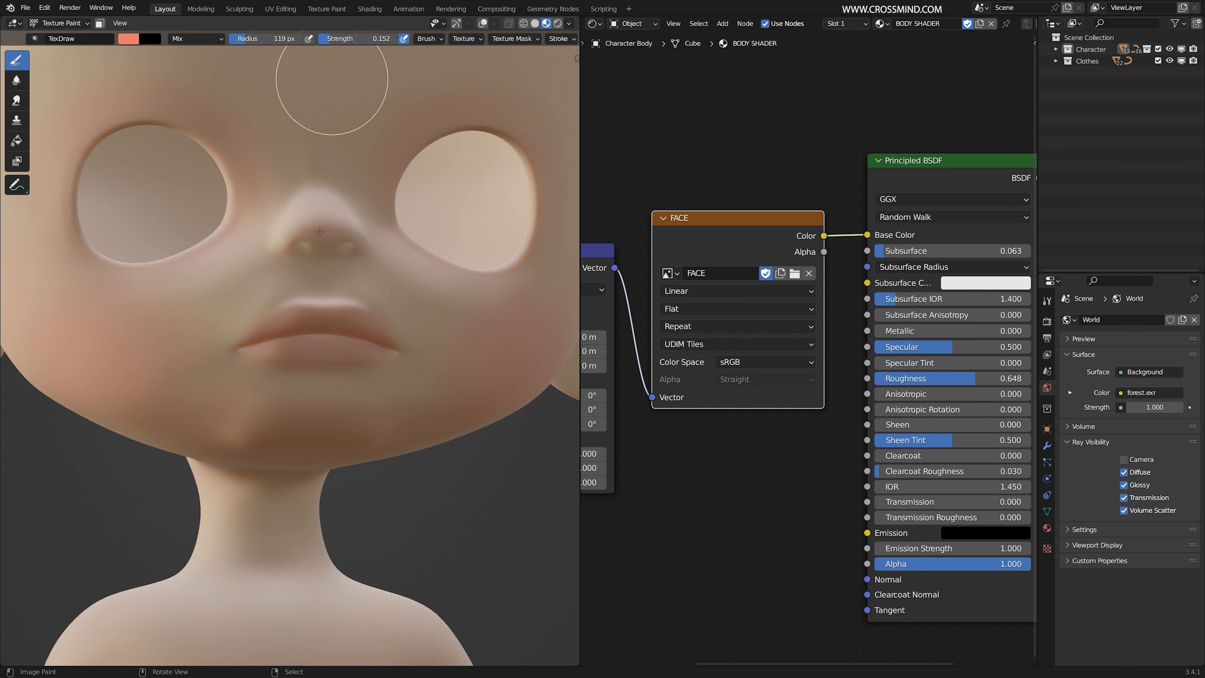
Reduce the brush radius to 77 px for detailed painting on the lips
key("bracketleft")
key("bracketleft")
key("bracketleft")
key("bracketleft")
scroll(336, 315, "up", 3)
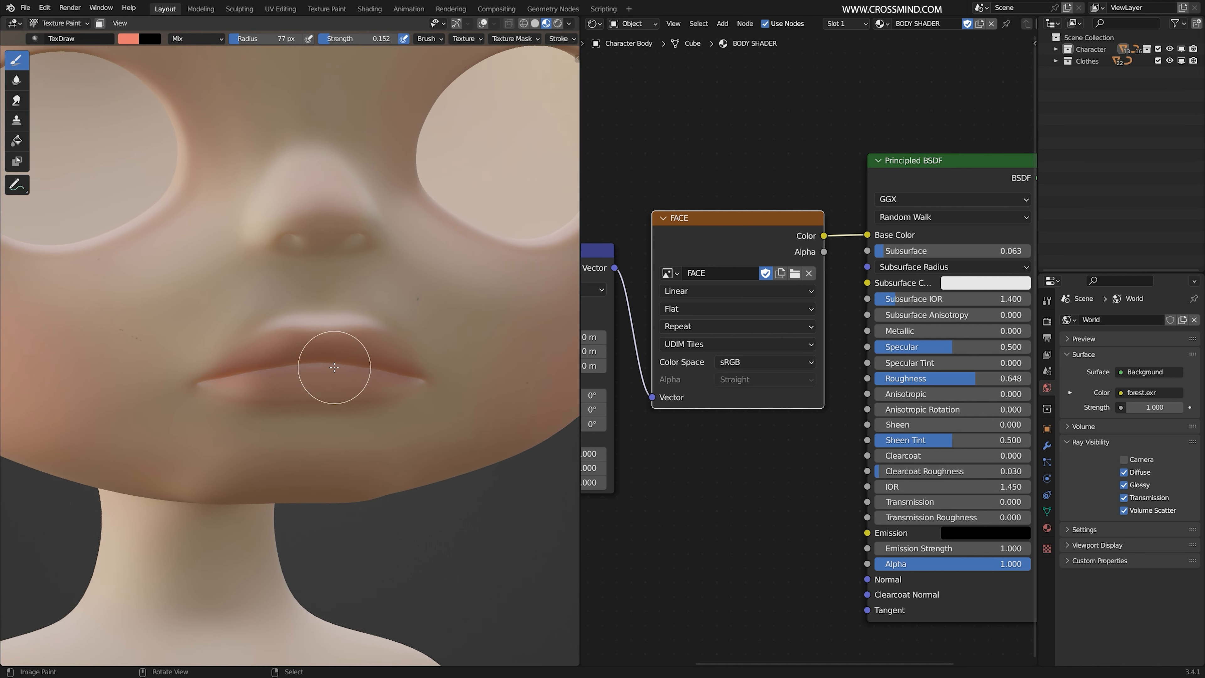
scroll(334, 366, "up", 2)
scroll(237, 387, "up", 1)
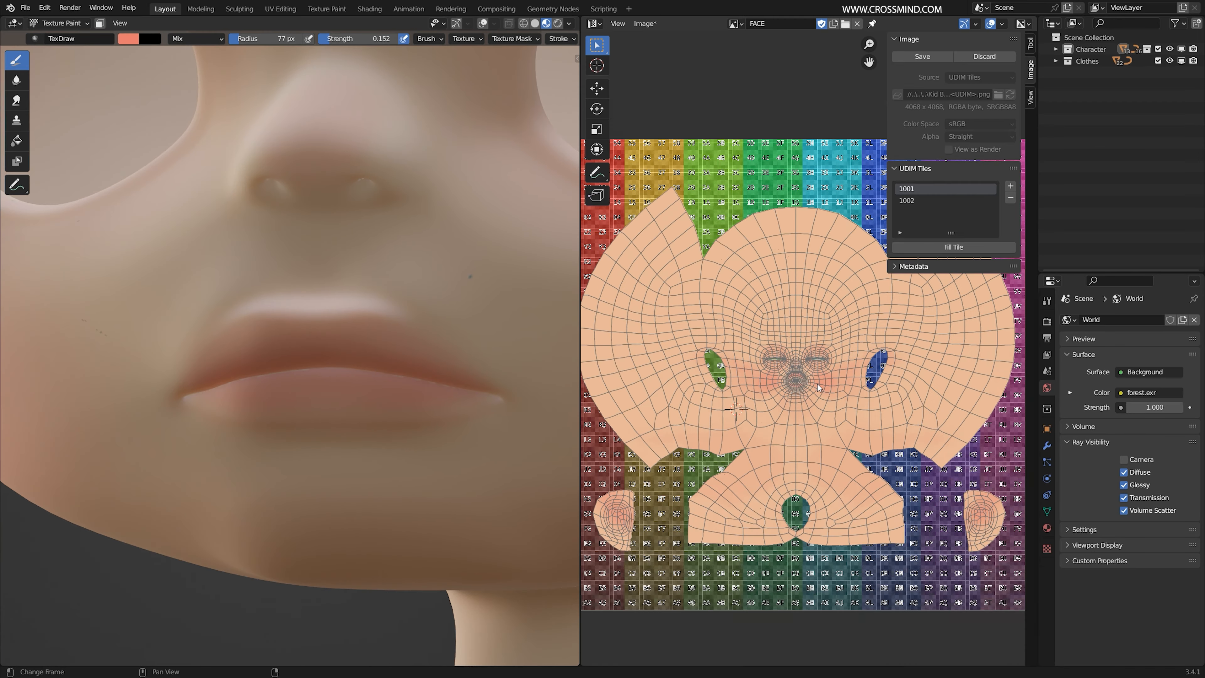
Save the FACE image with the painted blush, eyelid and lip colour in the Image Editor
scroll(817, 383, "up", 5)
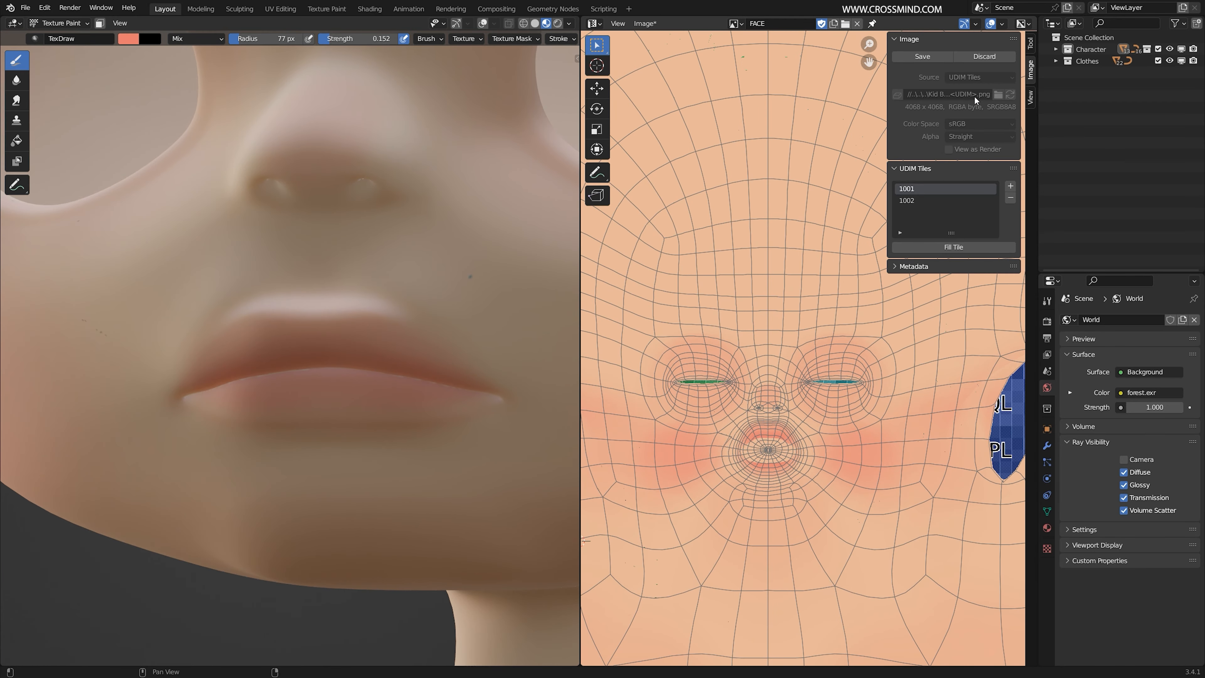
left_click(933, 55)
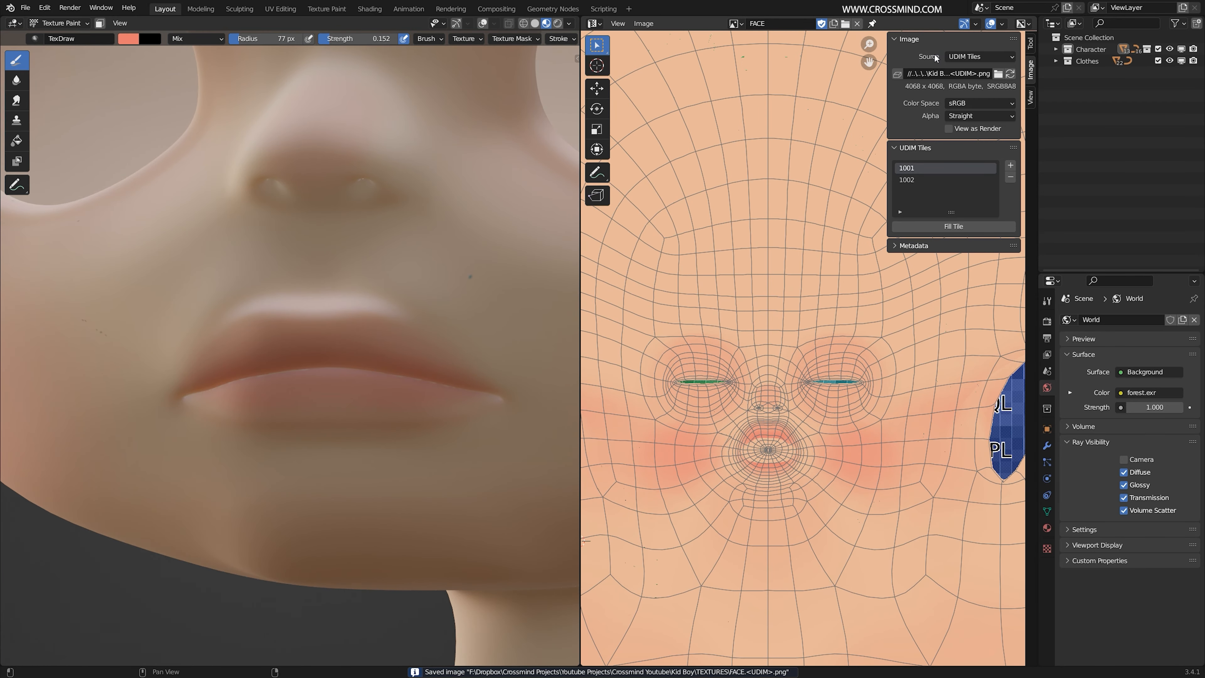
scroll(764, 437, "up", 5)
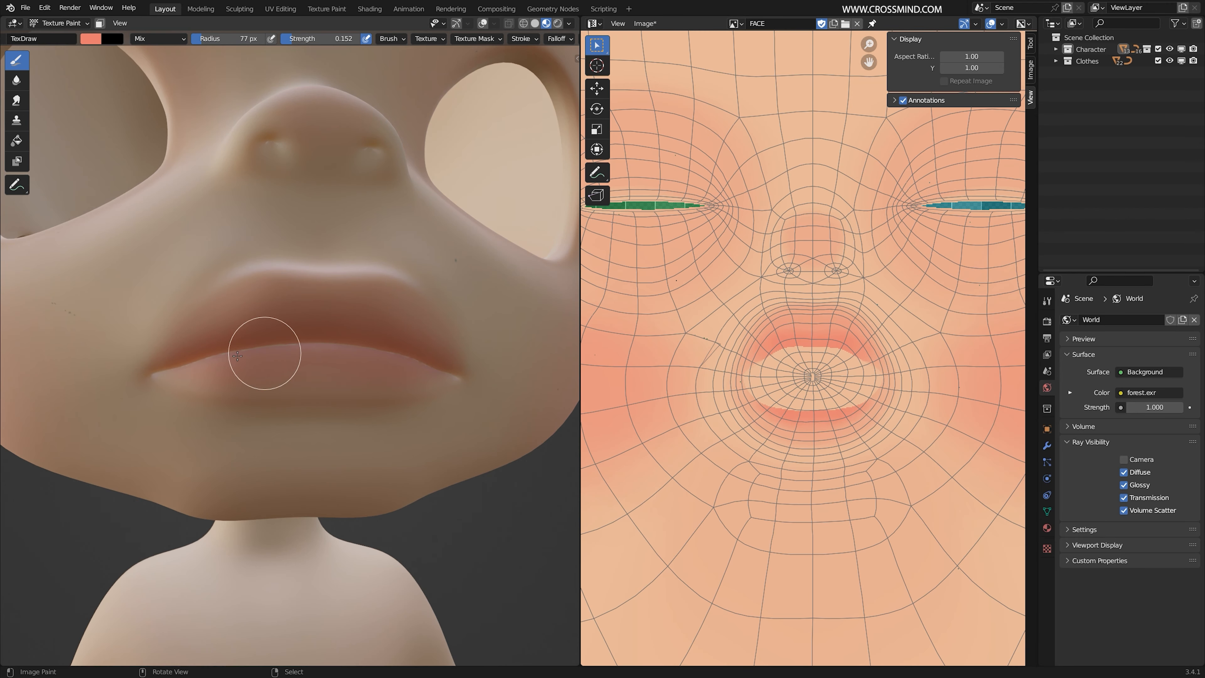
Change the UV Editor showing the FACE image to the Image Editor and set its mode to Paint
middle_click_drag(261, 349, 286, 360)
scroll(761, 378, "up", 3)
mouse_move(809, 385)
middle_mouse_down()
mouse_move(760, 378)
mouse_move(812, 386)
middle_mouse_up()
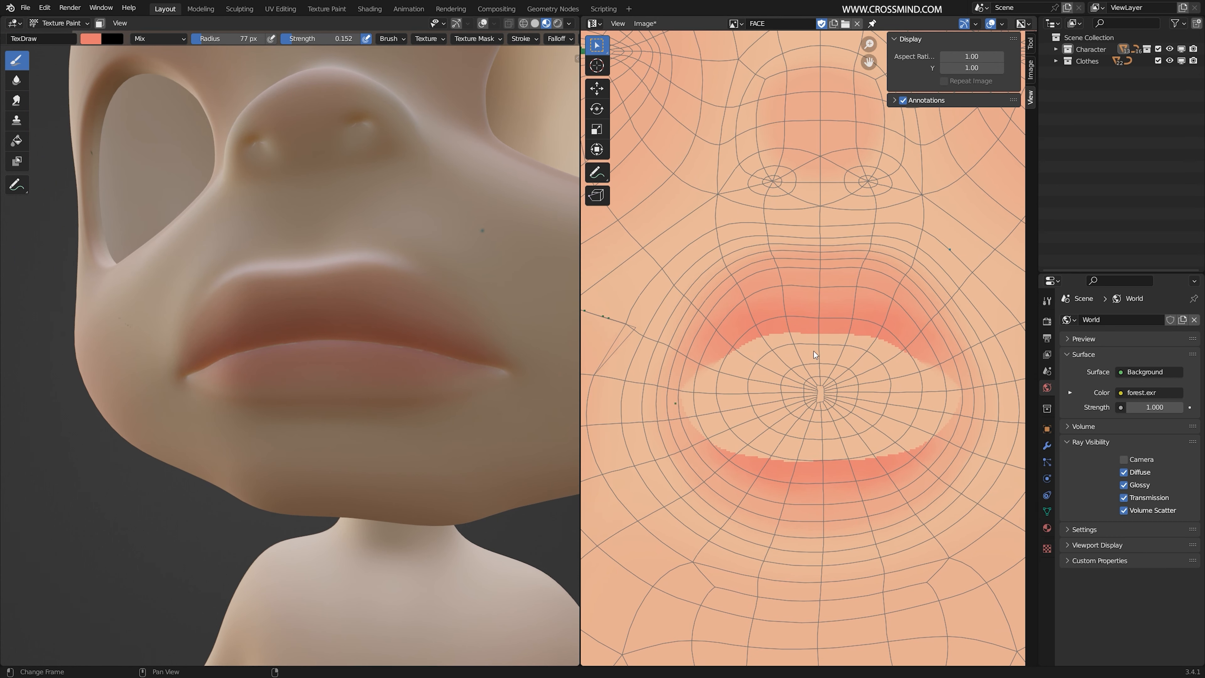
mouse_move(375, 336)
middle_mouse_down()
mouse_move(268, 332)
mouse_move(380, 333)
middle_mouse_up()
left_click(594, 24)
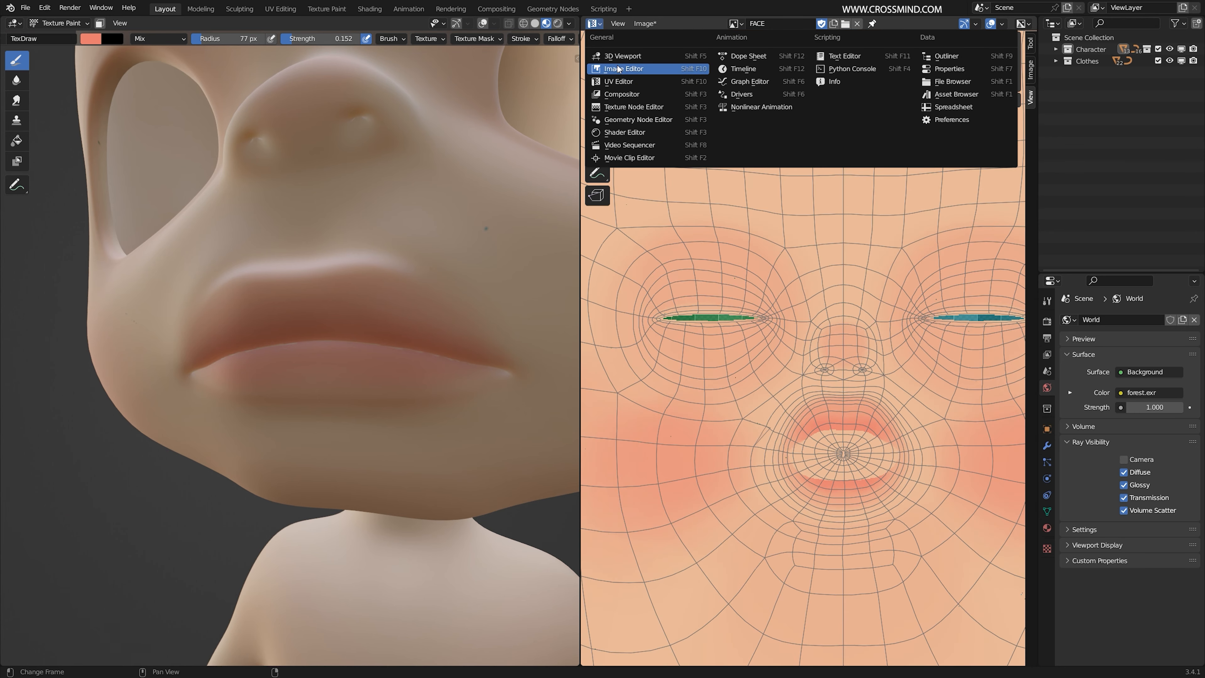
left_click(619, 68)
scroll(659, 50, "up", 1)
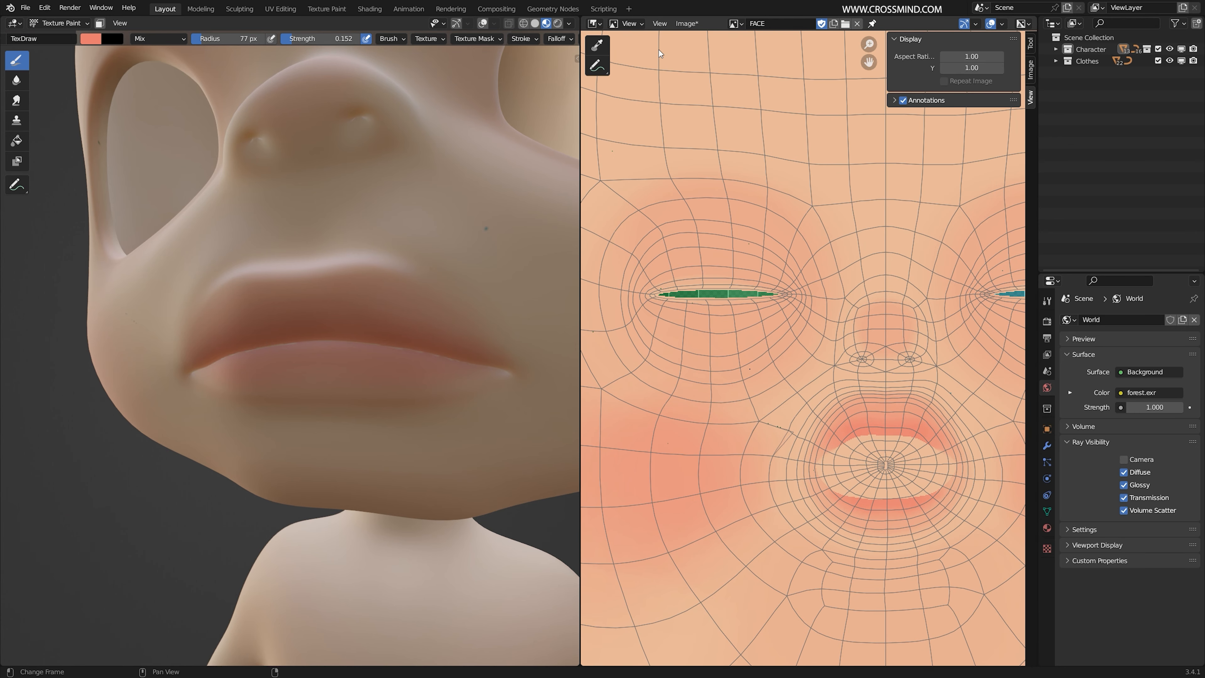
left_click(628, 24)
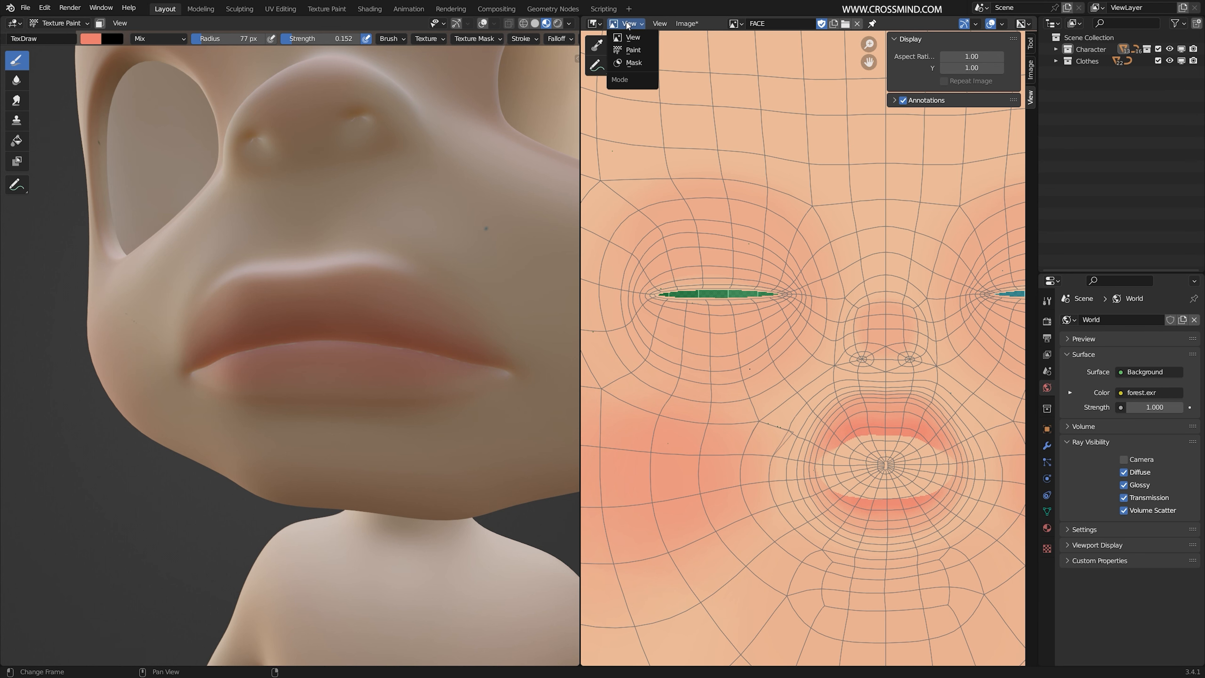
left_click(637, 50)
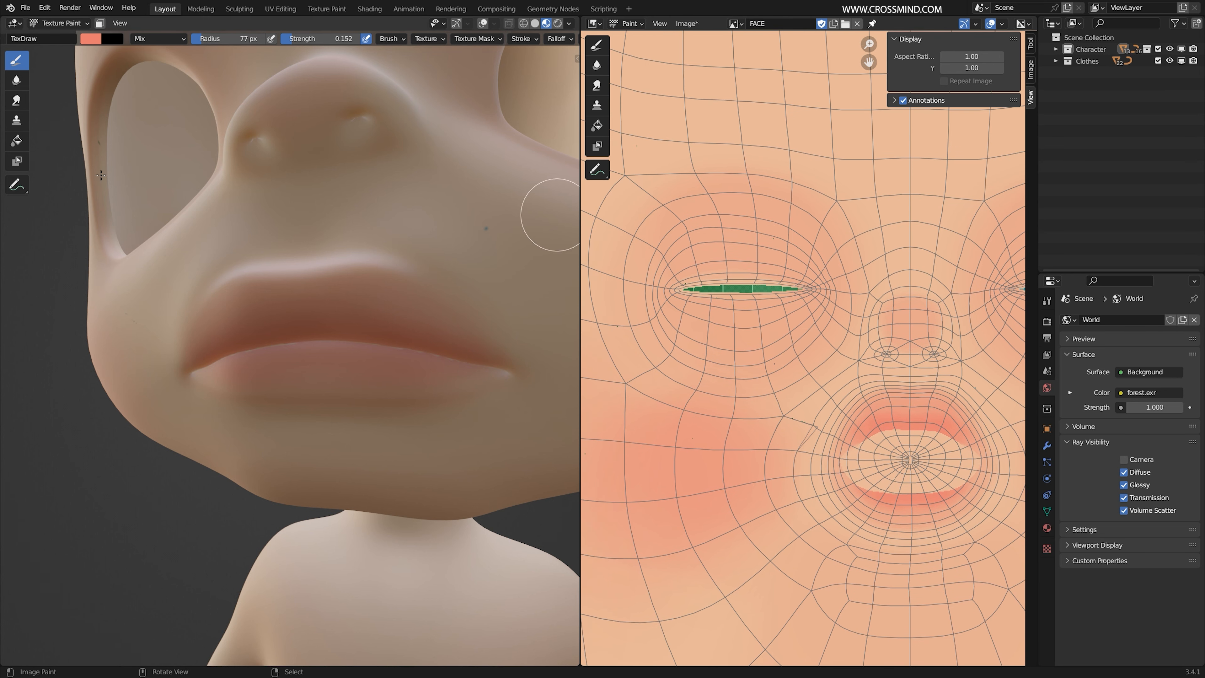
Paint the bare inner mouth area of the FACE image in salmon, joining the upper and lower lip colour
scroll(799, 351, "up", 2)
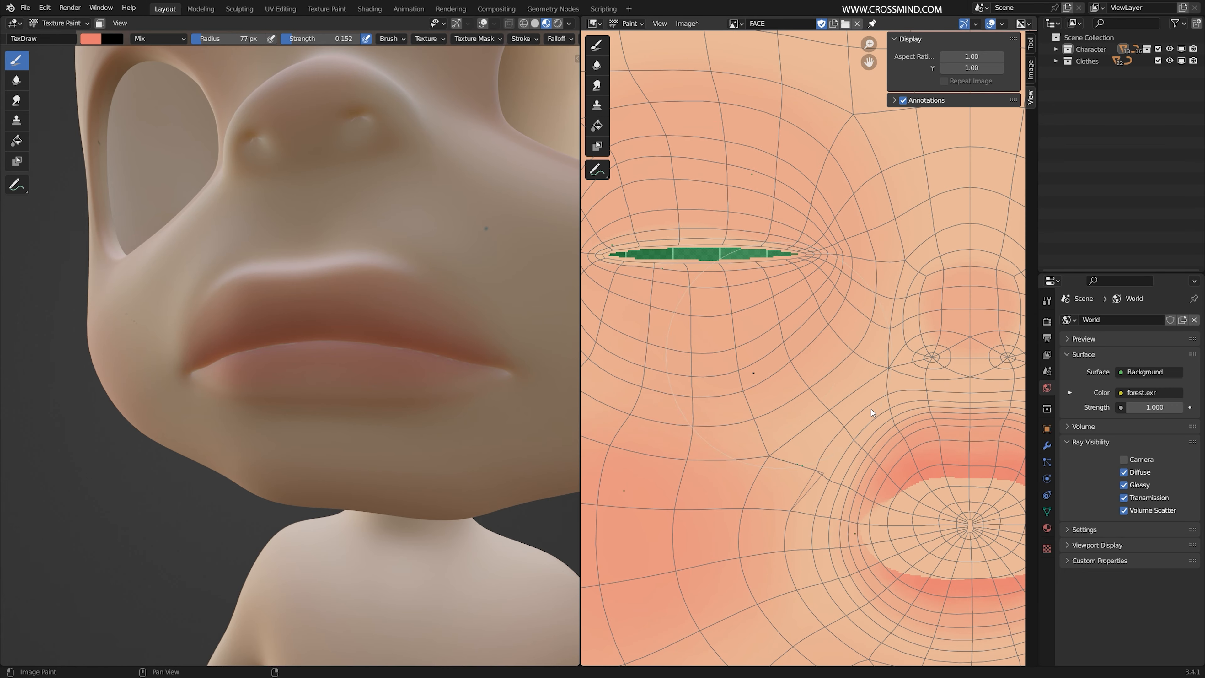
middle_click_drag(914, 504, 710, 380)
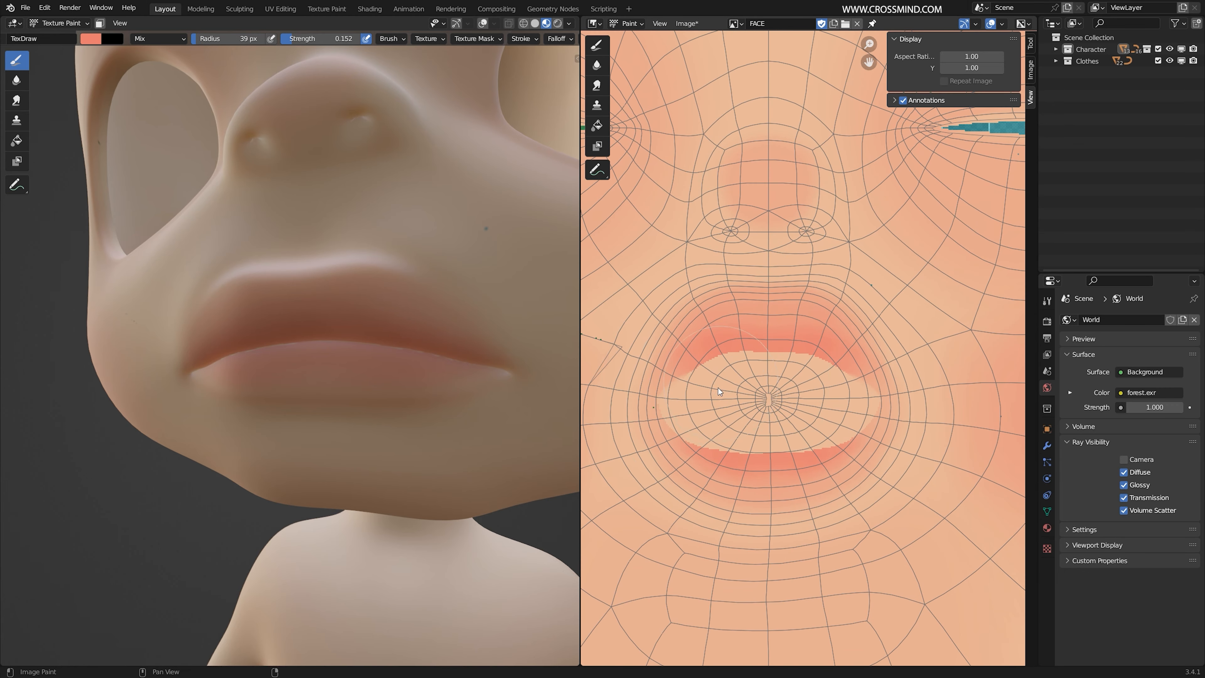
scroll(873, 371, "up", 1)
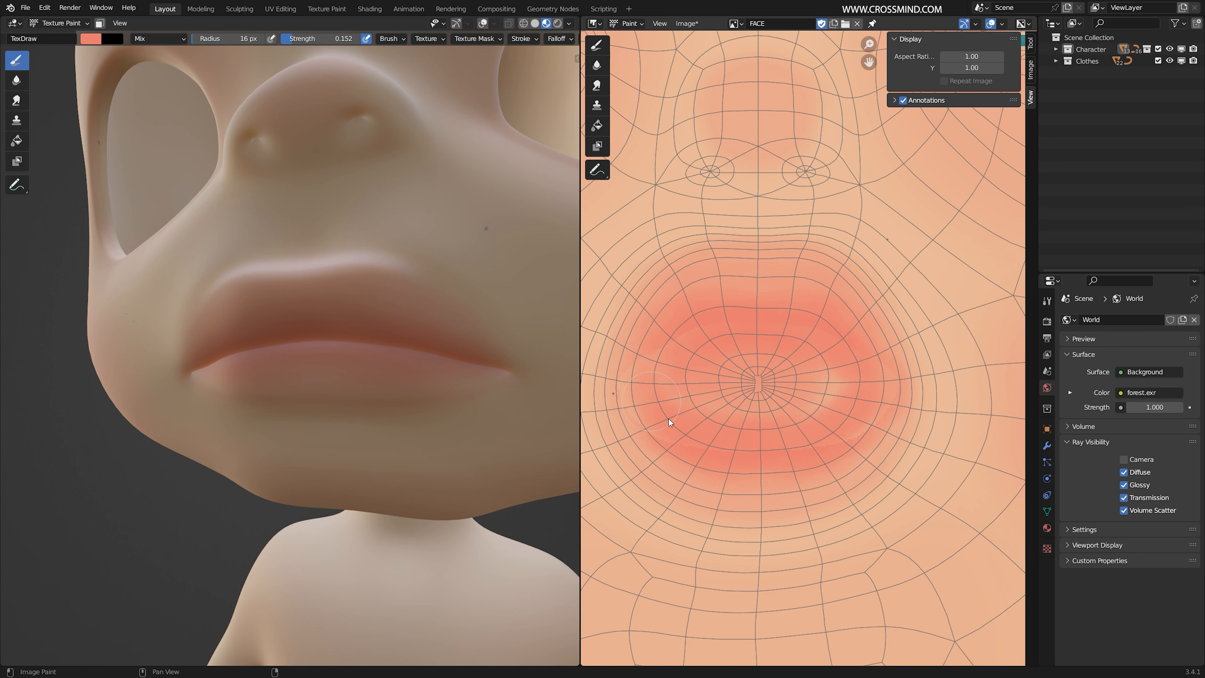
Reduce the brush radius to 9 px and redden the nostrils on the FACE image
scroll(797, 323, "down", 1)
scroll(736, 190, "up", 3)
key("bracketleft")
key("bracketleft")
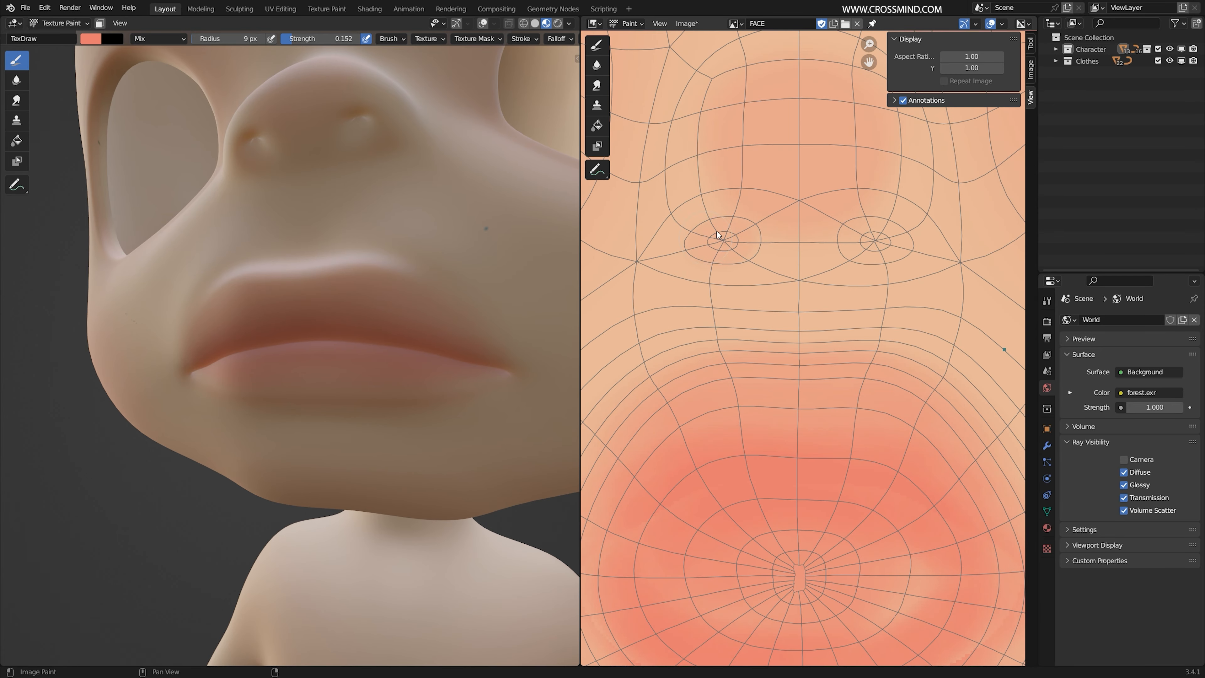
middle_click_drag(977, 24, 873, 249)
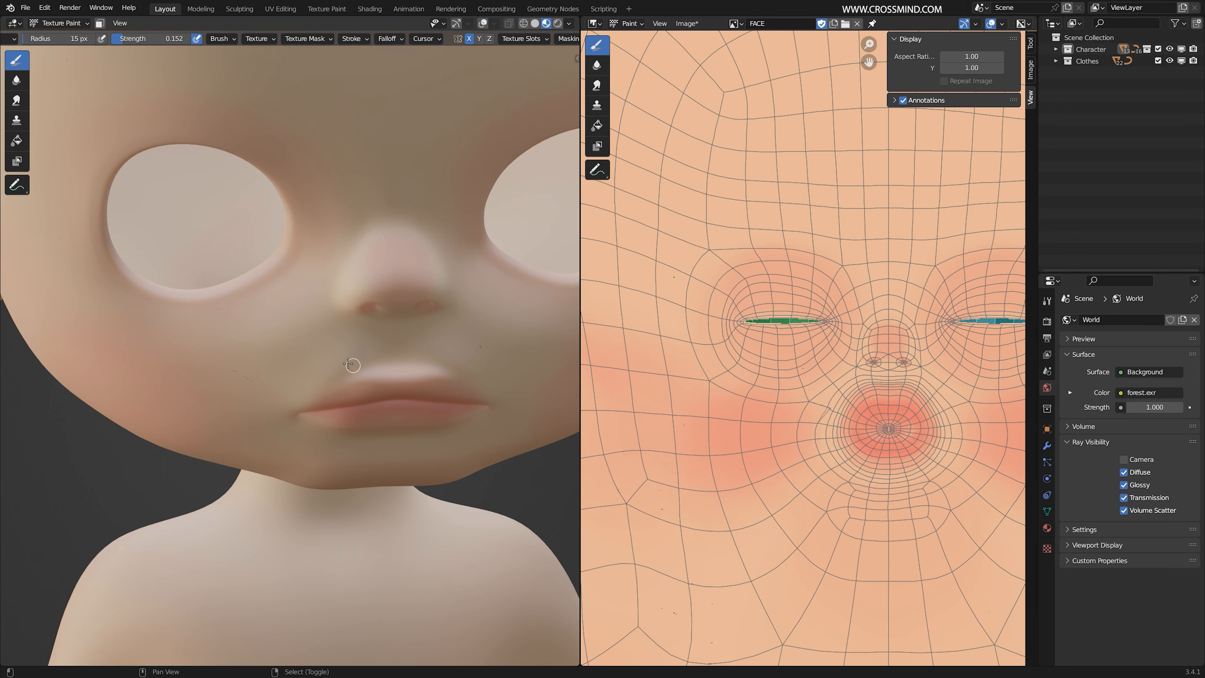
Enlarge the brush radius to 66 px for painting around the eye socket in the 3D viewport
middle_click_drag(347, 364, 408, 434, "shift")
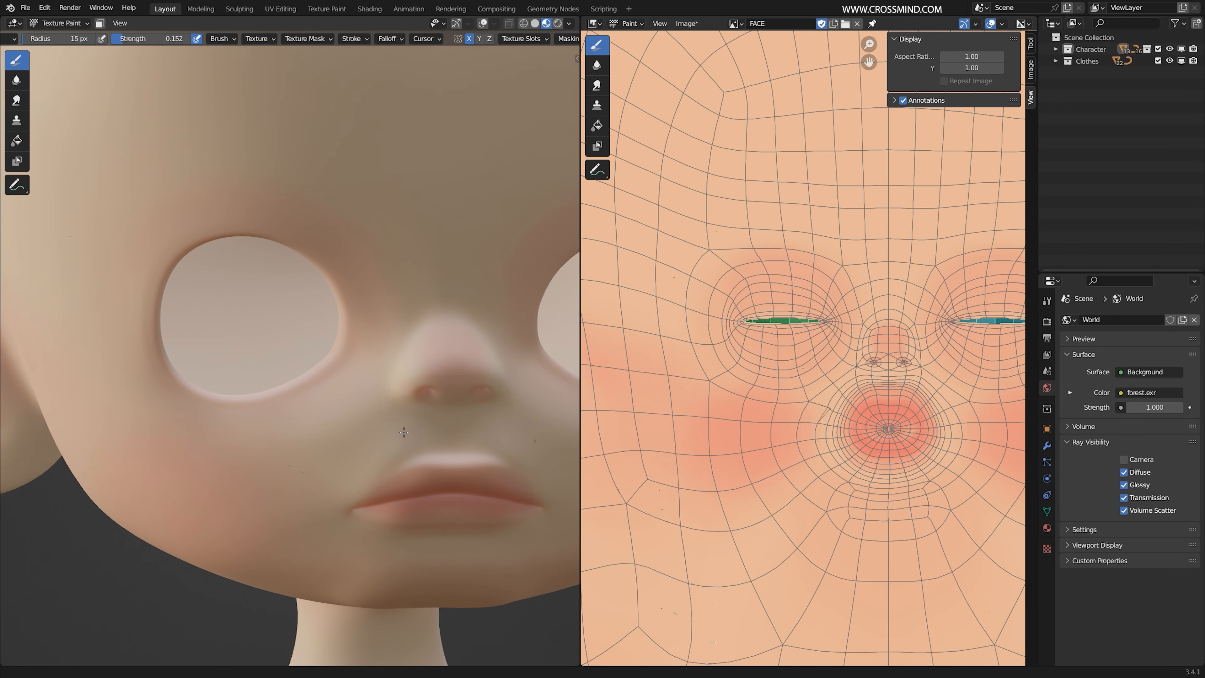
scroll(410, 434, "up", 2)
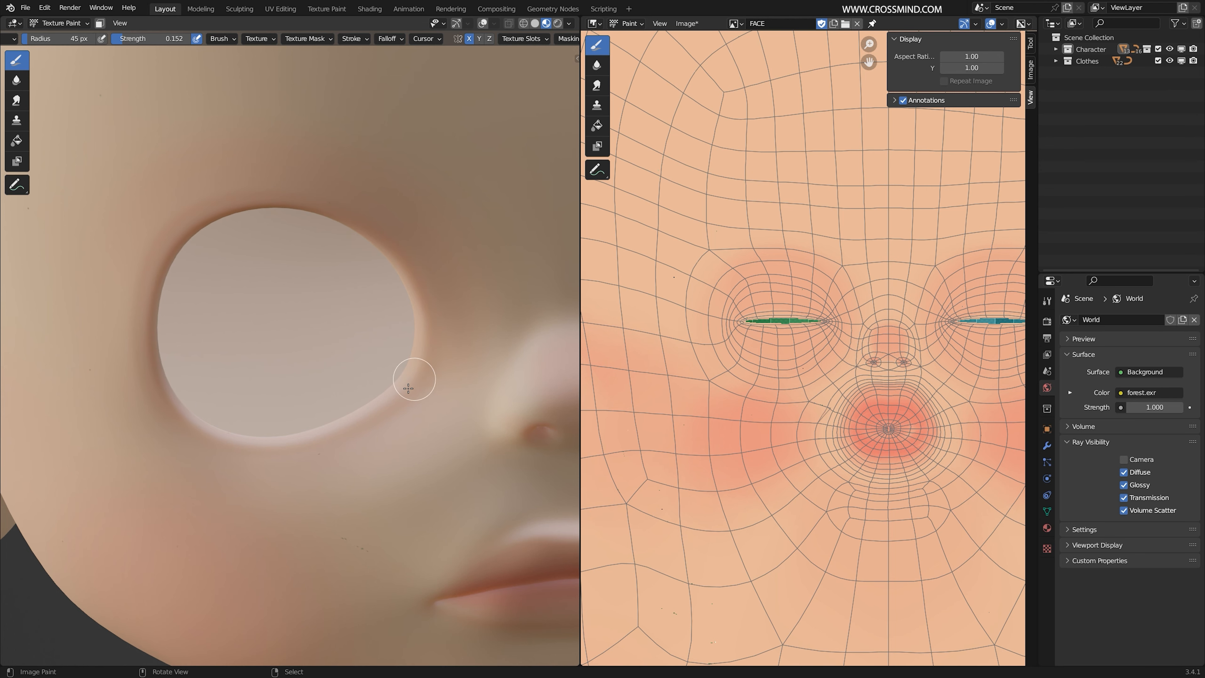
key("bracketright")
key("bracketright")
key("bracketright")
mouse_move(205, 389)
middle_mouse_down()
mouse_move(193, 385)
mouse_move(203, 420)
middle_mouse_up()
left_click_drag(143, 39, 192, 40)
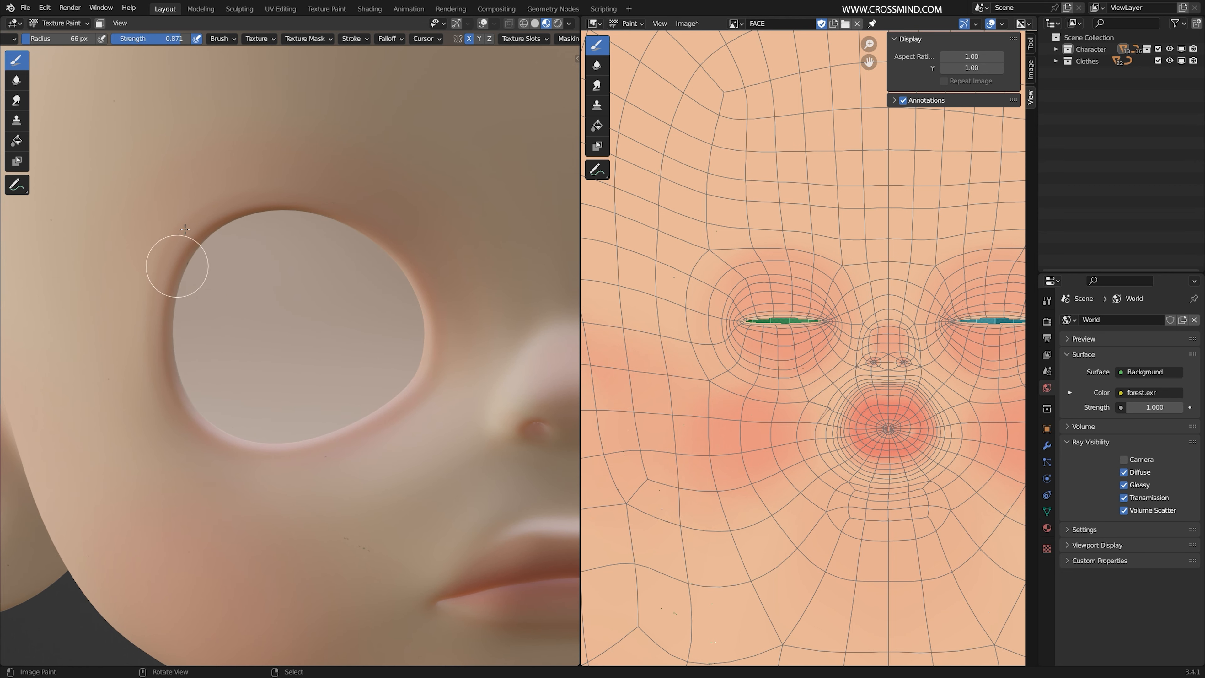
left_click_drag(185, 230, 290, 203)
key("ctrl+z")
Set the brush strength to 0.164 for soft strokes around the eye socket
middle_click_drag(247, 204, 256, 199)
left_click_drag(176, 39, 122, 39)
mouse_move(185, 344)
middle_mouse_down()
mouse_move(199, 339)
mouse_move(187, 351)
middle_mouse_up()
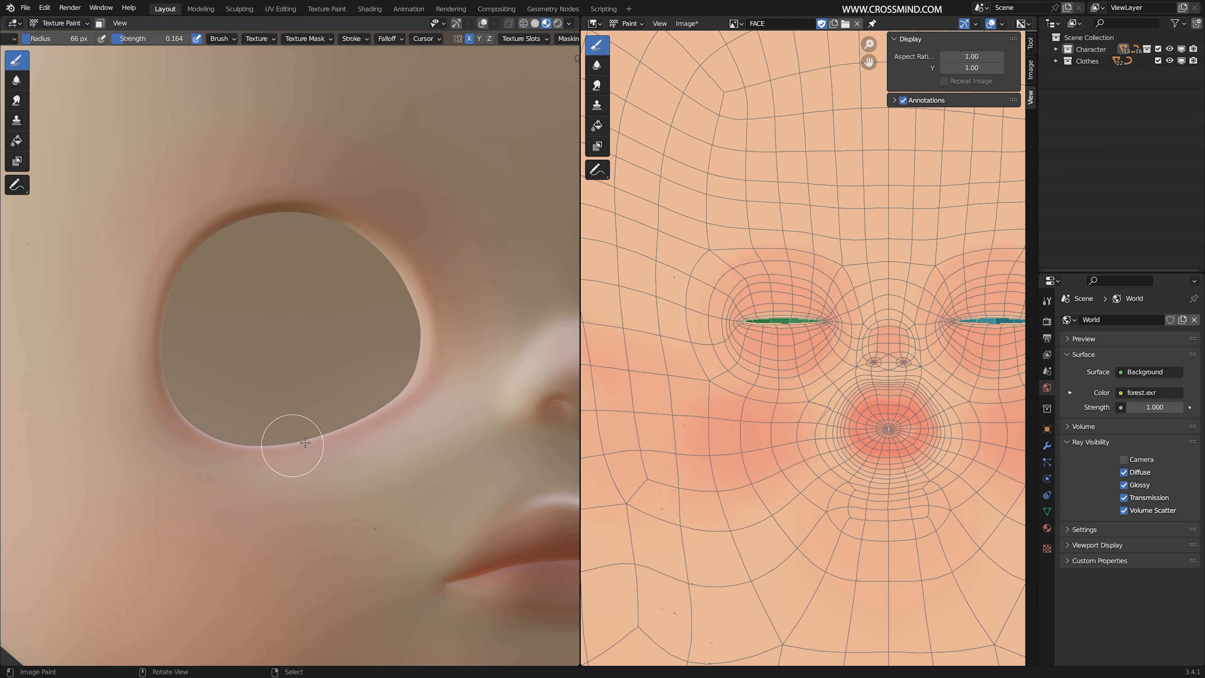
Deepen the blush around the eye sockets with varying brush sizes and set the brush radius to 107 px
key("bracketright")
key("bracketright")
key("bracketright")
key("bracketright")
key("bracketright")
key("bracketright")
key("bracketright")
key("bracketright")
key("bracketright")
key("bracketright")
key("bracketright")
key("bracketright")
key("bracketright")
key("bracketright")
key("bracketright")
key("bracketright")
key("bracketright")
key("bracketright")
key("bracketright")
key("bracketright")
key("bracketleft")
mouse_move(297, 313)
middle_mouse_down("shift")
mouse_move(288, 412)
mouse_move(306, 397)
mouse_move(363, 422)
mouse_move(290, 334)
mouse_move(294, 366)
middle_mouse_up("shift")
scroll(328, 402, "down", 3)
key("bracketleft")
key("bracketleft")
key("bracketleft")
key("bracketleft")
key("bracketleft")
key("bracketleft")
key("bracketleft")
key("bracketleft")
key("bracketleft")
key("bracketleft")
key("bracketleft")
key("bracketleft")
middle_click_drag(323, 517, 218, 379)
key("bracketleft")
key("bracketleft")
key("bracketleft")
key("bracketleft")
key("bracketleft")
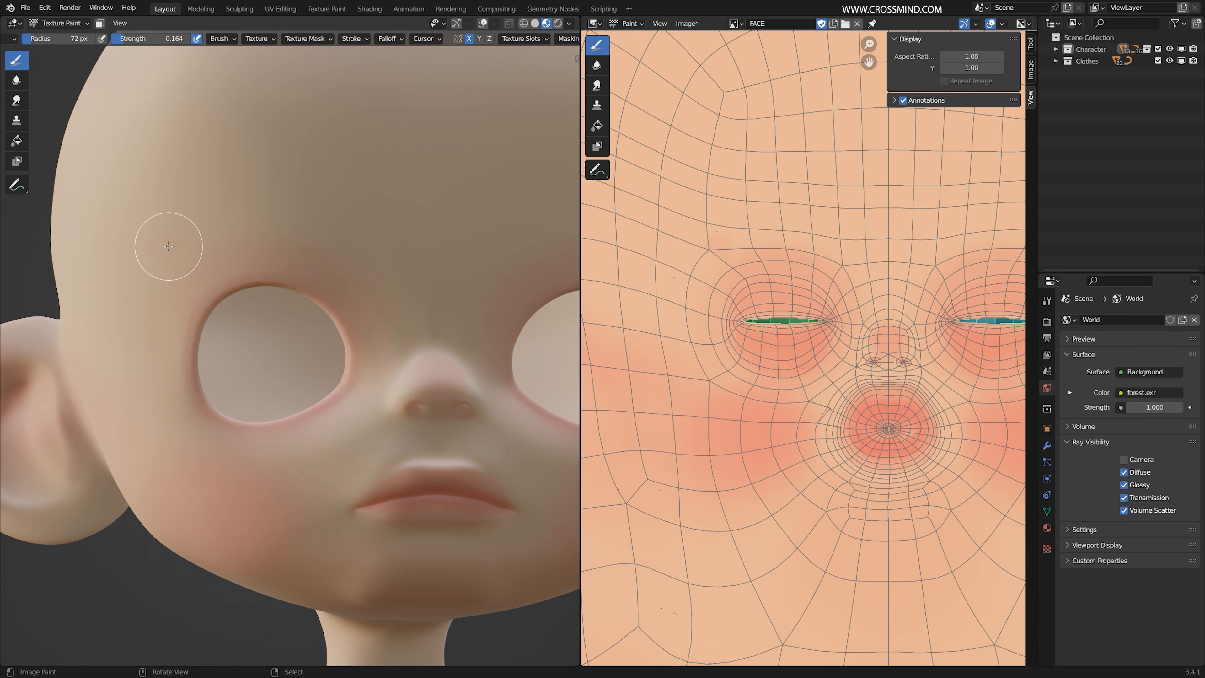
key("bracketright")
key("bracketright")
key("bracketright")
key("bracketright")
Review the TexDraw brush's radius, colour, advanced and stroke options in the active tool settings
left_click(1046, 300)
scroll(1089, 480, "down", 4)
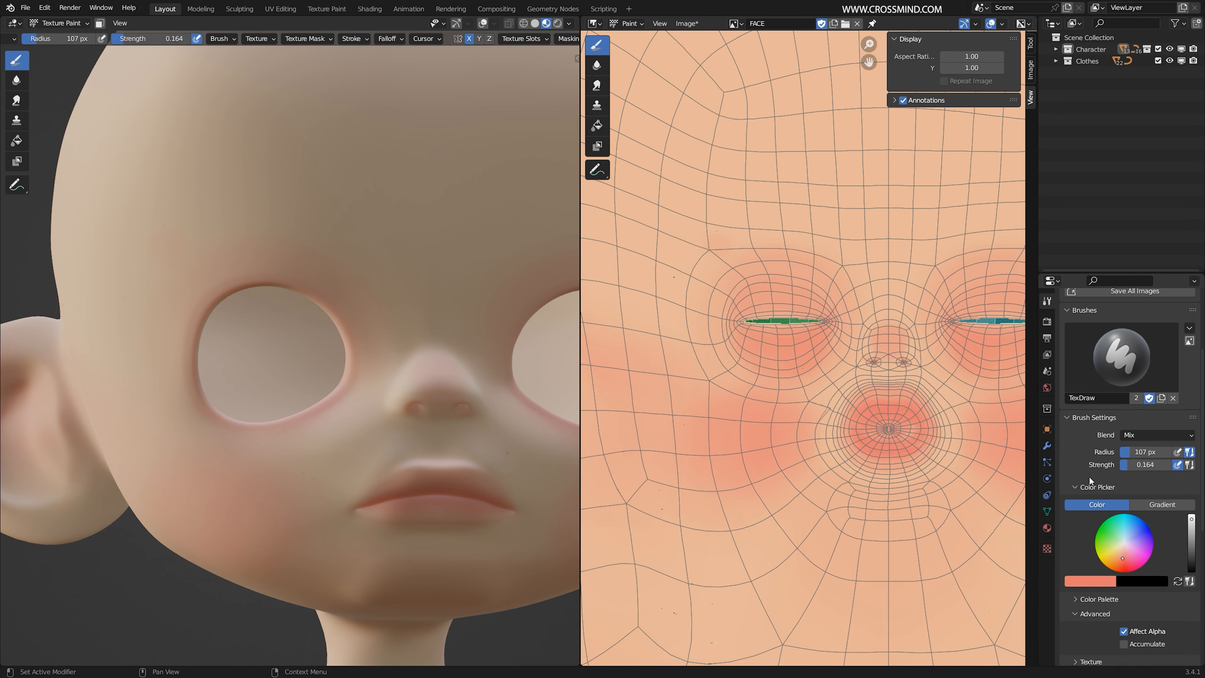
scroll(1090, 481, "up", 4)
scroll(1090, 480, "up", 1)
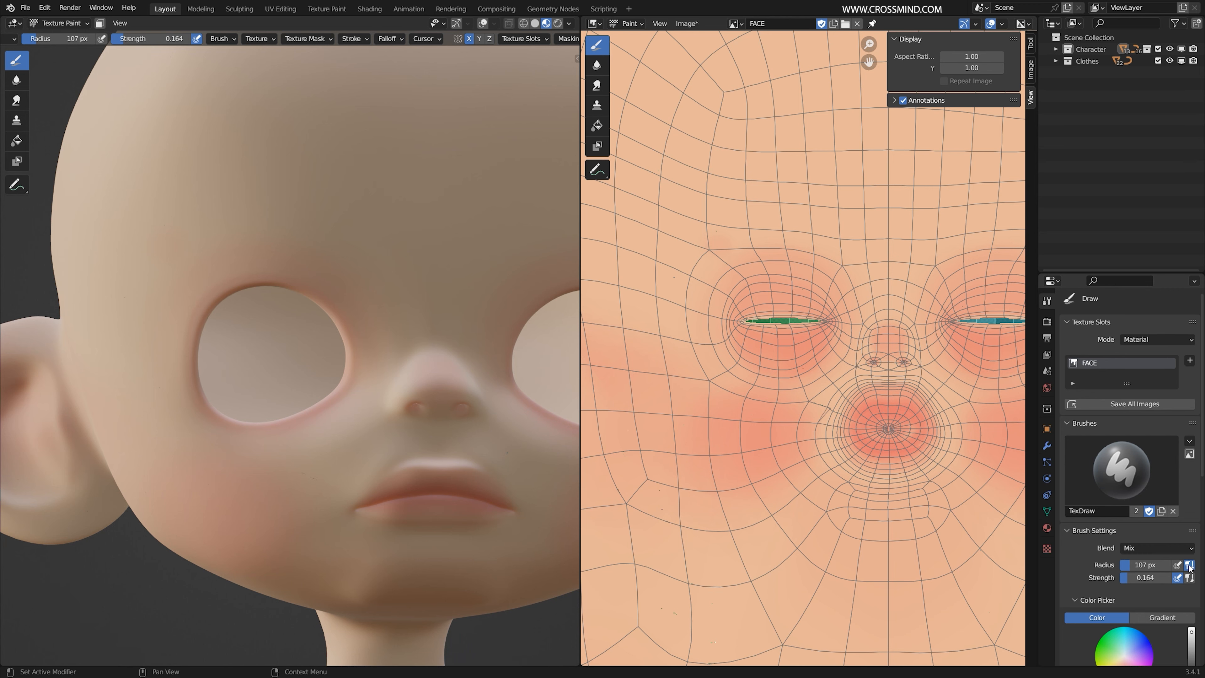
scroll(1162, 522, "down", 15)
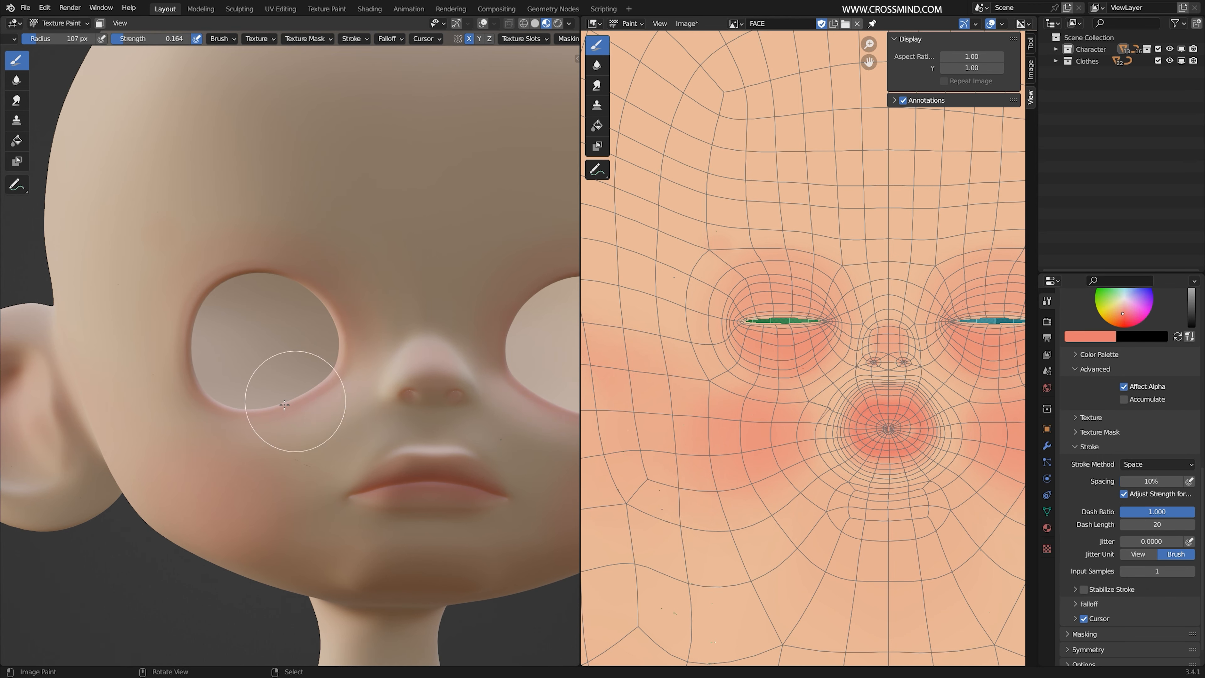
Maximise the 3D viewport and frame the face from the eyes down to the chin
key("ctrl+space")
scroll(569, 399, "down", 2)
middle_click_drag(609, 400, 553, 375, "shift")
scroll(446, 442, "up", 1)
middle_click_drag(620, 262, 590, 294, "shift")
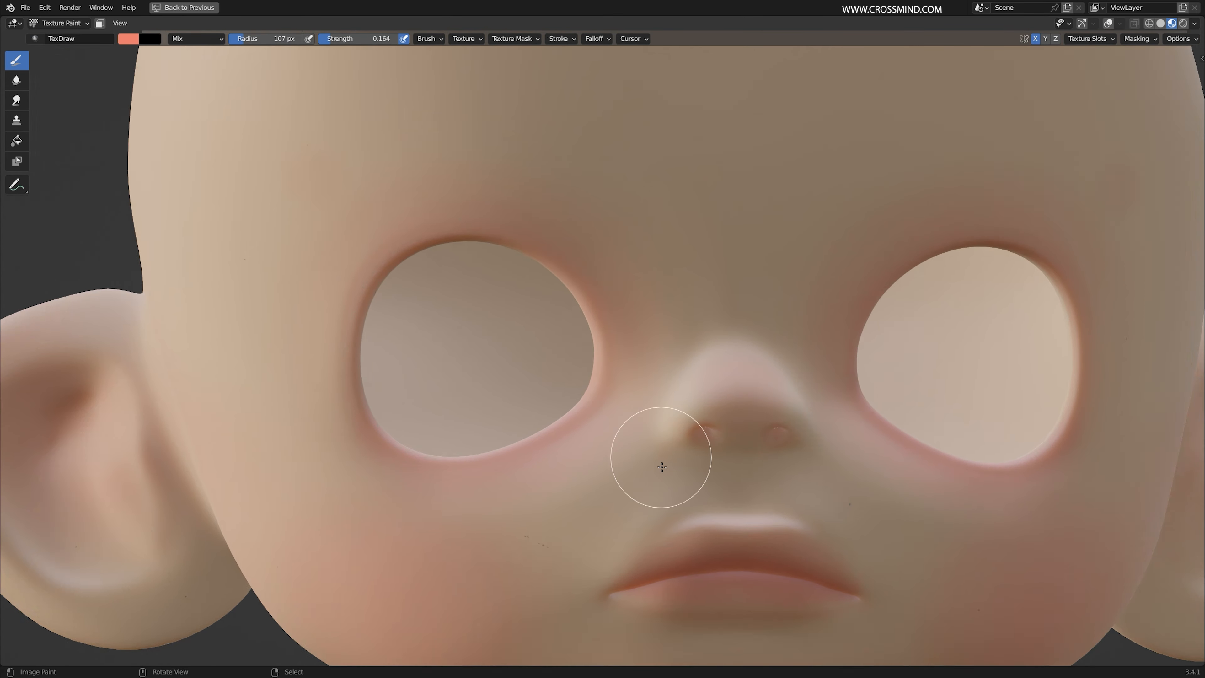
middle_click_drag(662, 493, 675, 370, "shift")
Paint soft blush on the cheek with a very large brush and set its radius to 357 px
key("bracketright")
key("bracketright")
key("bracketright")
key("bracketright")
key("bracketright")
key("bracketright")
key("bracketright")
key("bracketright")
key("bracketright")
key("bracketright")
key("bracketright")
key("bracketright")
key("bracketright")
mouse_move(453, 478)
left_mouse_down()
mouse_move(446, 460)
mouse_move(485, 512)
left_mouse_up()
key("bracketleft")
scroll(688, 441, "down", 2)
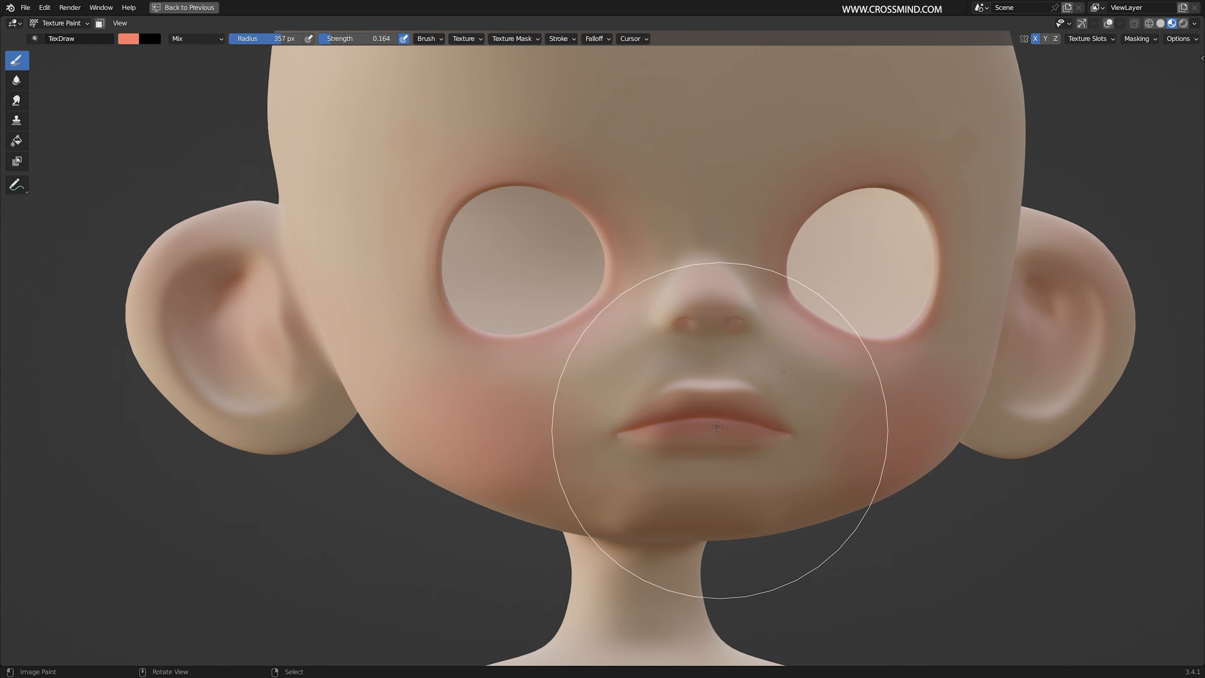
Set the brush radius to 125 px for adding colour to the nose and mouth area
key("bracketleft")
key("bracketleft")
key("bracketleft")
key("bracketleft")
key("bracketleft")
key("bracketleft")
key("bracketleft")
key("bracketleft")
key("bracketleft")
key("bracketleft")
key("bracketleft")
key("bracketleft")
key("bracketleft")
key("bracketleft")
key("bracketleft")
key("bracketleft")
key("bracketleft")
key("bracketleft")
key("bracketright")
key("bracketright")
key("bracketright")
key("bracketright")
key("bracketright")
key("bracketright")
key("bracketright")
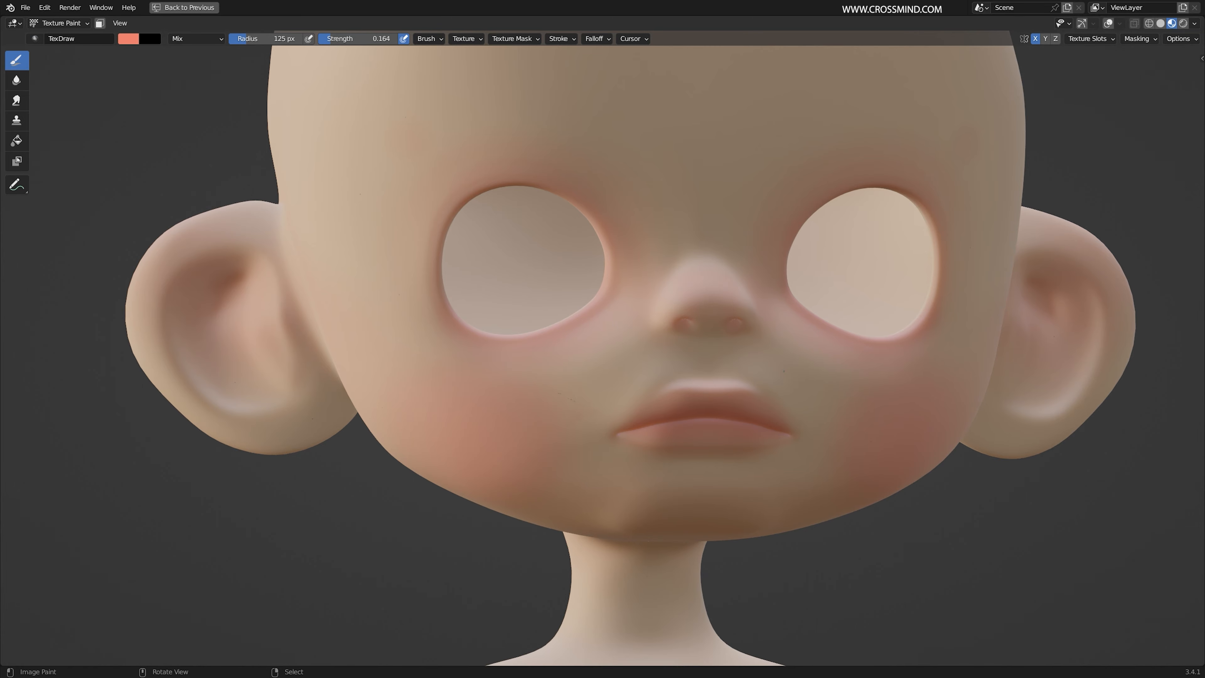
Save the project file, check the painted face in Rendered shading and return to Material Preview
middle_click_drag(695, 328, 678, 333, "shift")
key("ctrl+s")
left_click(1184, 23)
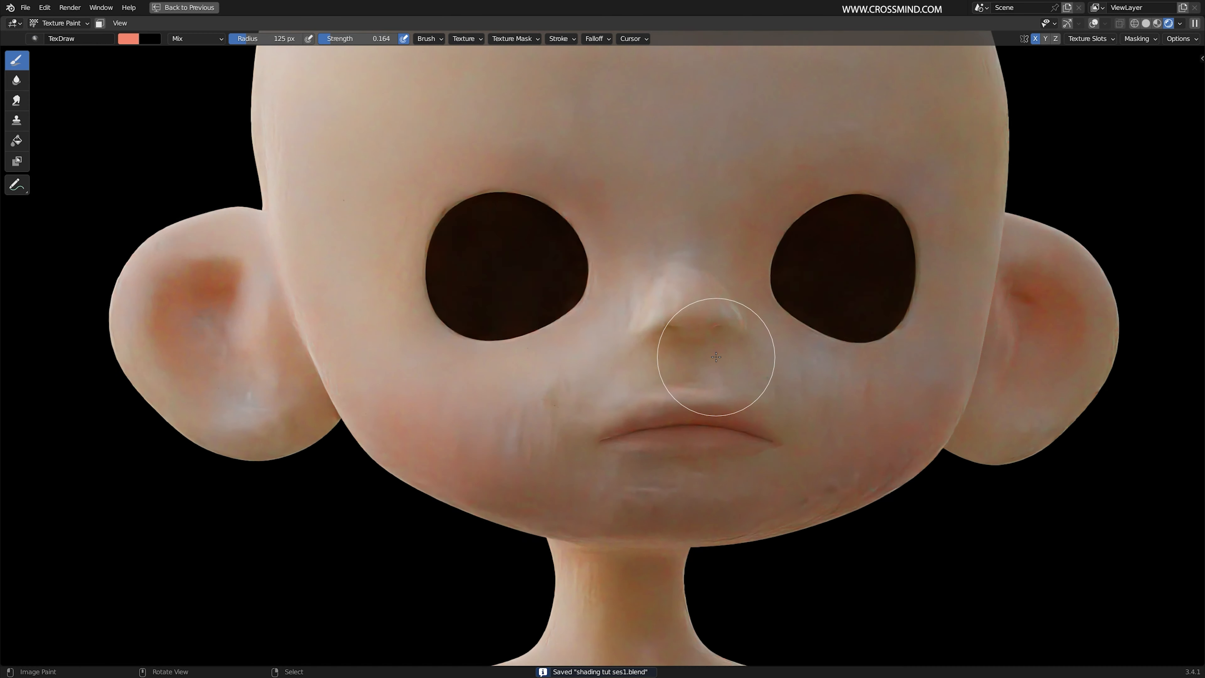
scroll(698, 460, "up", 1)
left_click(1157, 24)
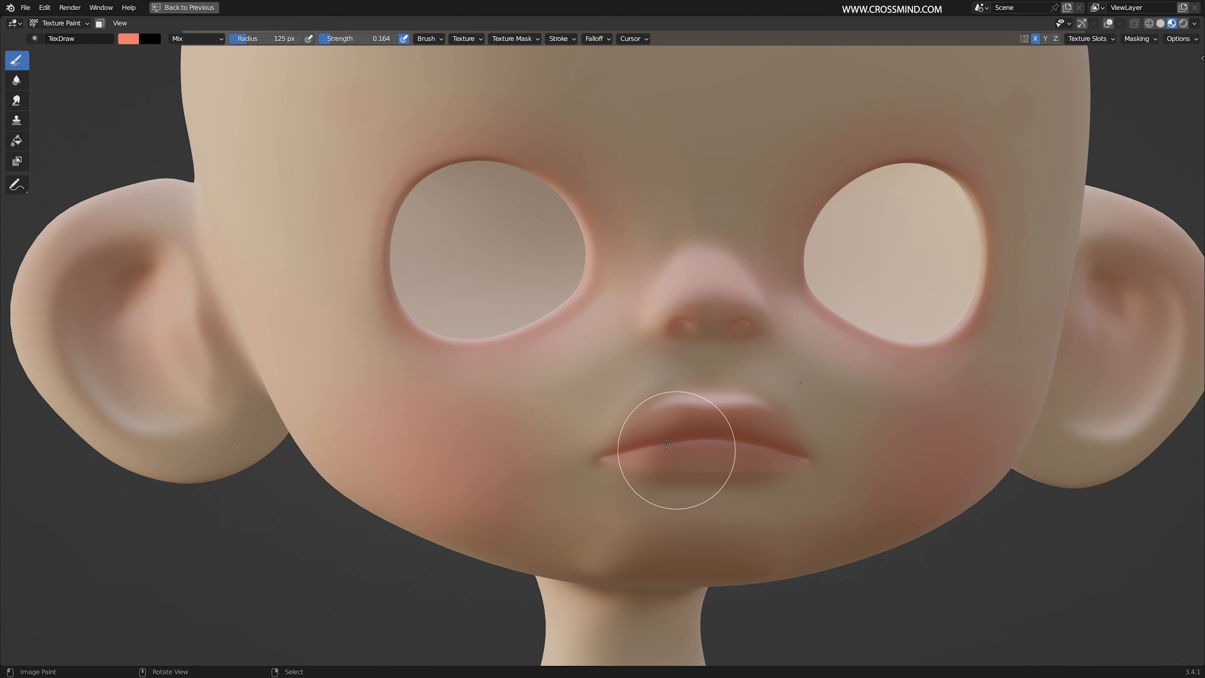
scroll(669, 451, "up", 3)
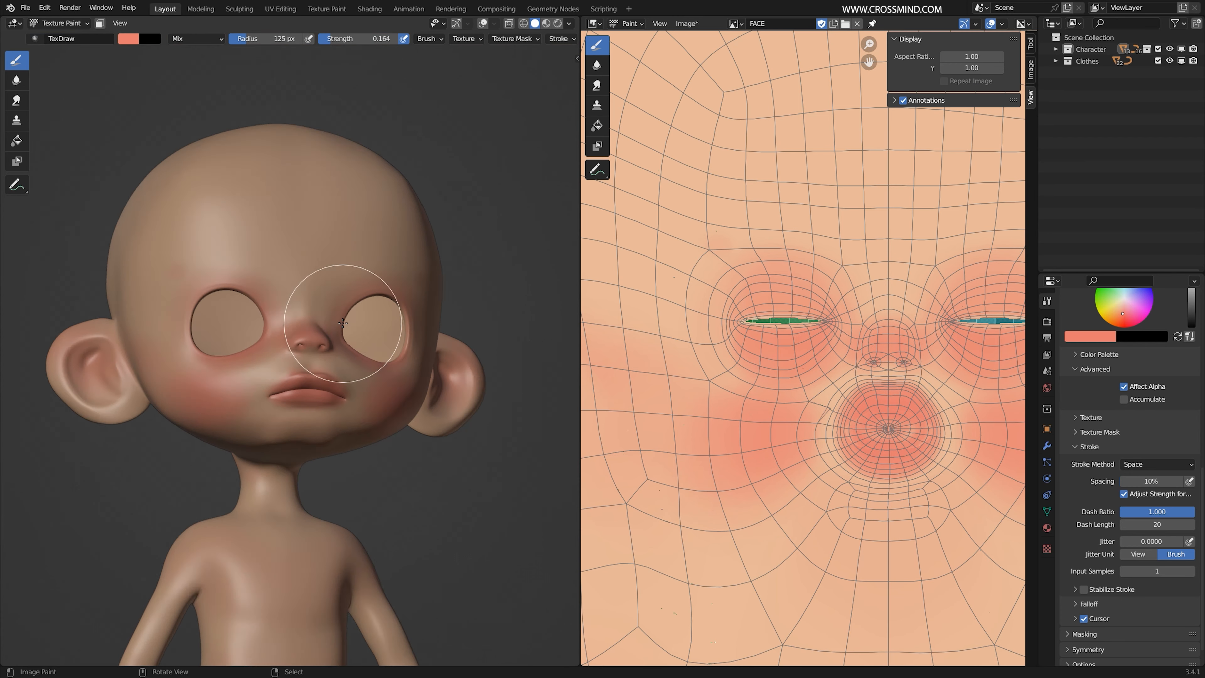
Save the painted FACE image and change the Image Editor to the Shader Editor
left_click(1030, 42)
left_click(1030, 69)
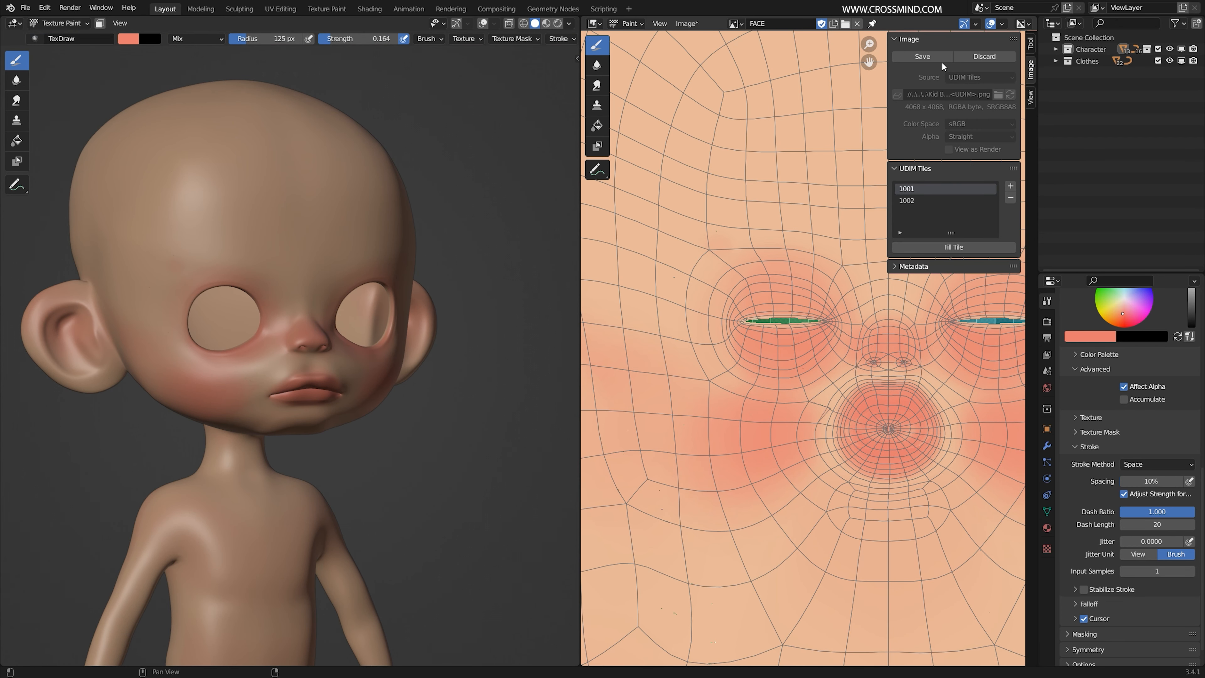
left_click(930, 58)
left_click(594, 23)
left_click(631, 133)
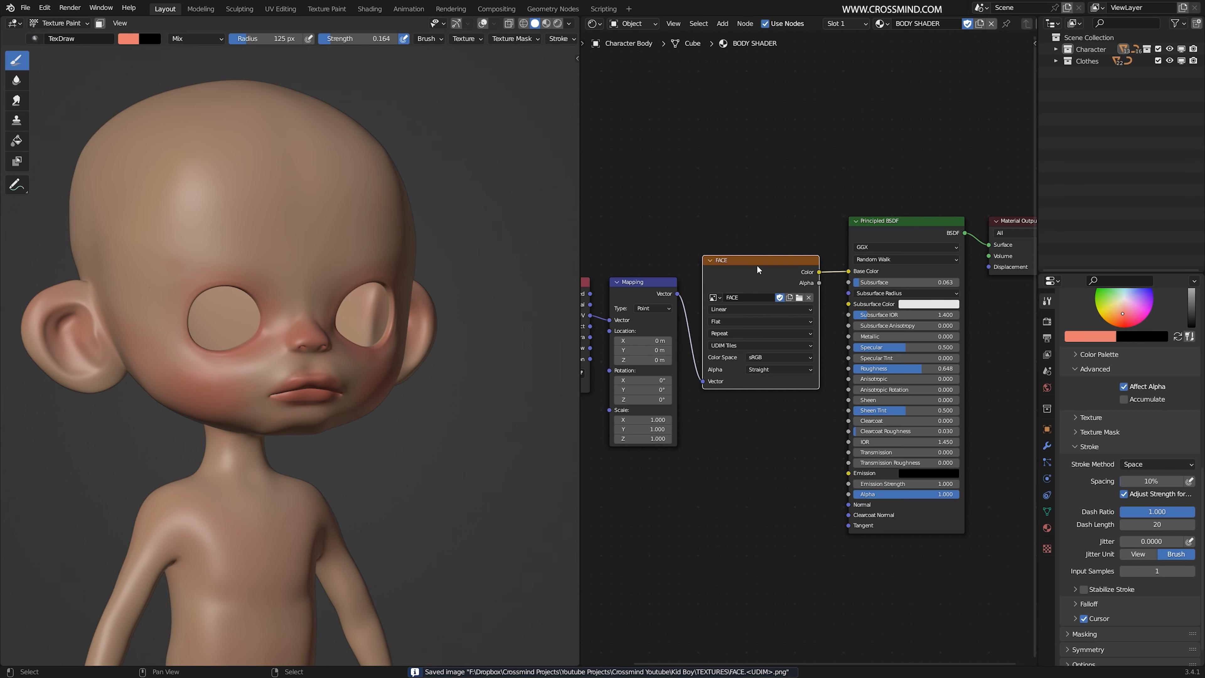
Connect the FACE texture's Color output to the Principled BSDF's Subsurface Color input
scroll(757, 269, "up", 5)
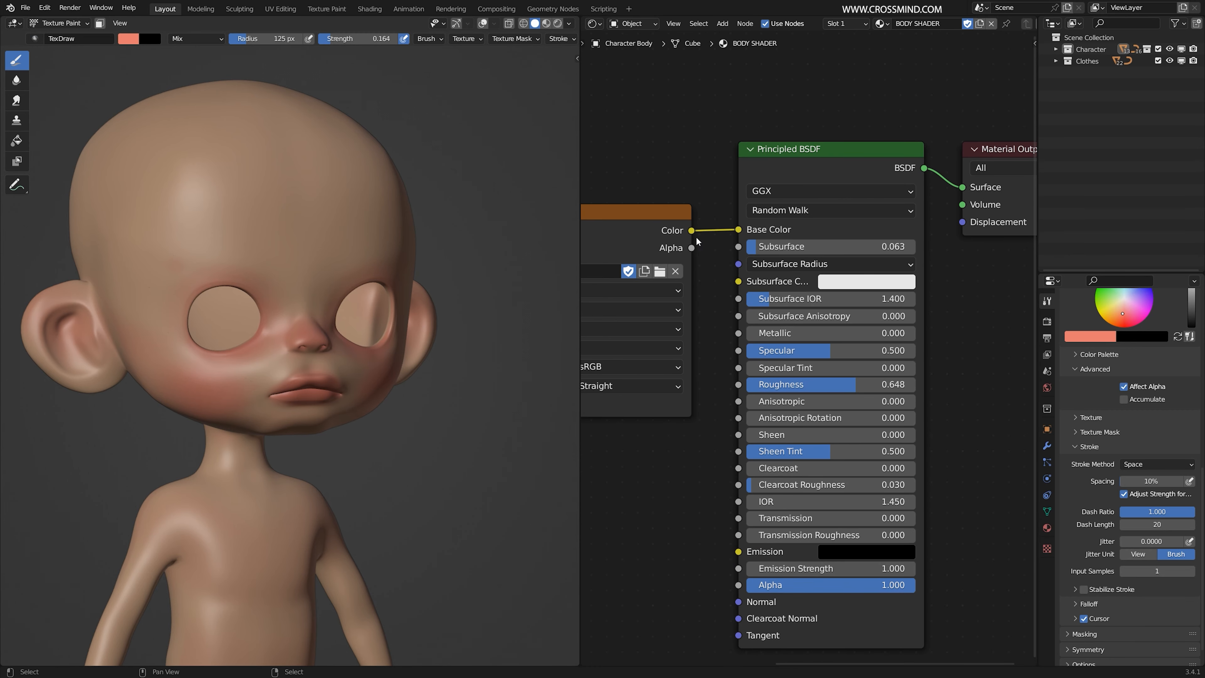
left_click_drag(691, 231, 741, 284)
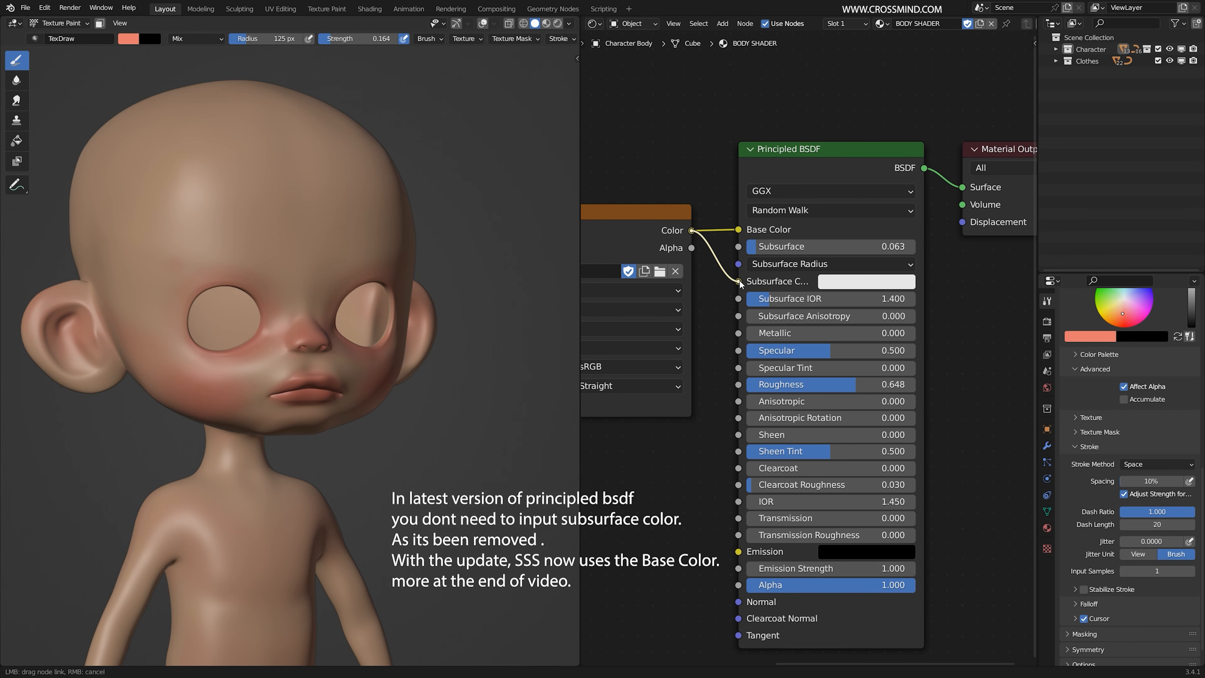
left_click_drag(740, 284, 738, 281)
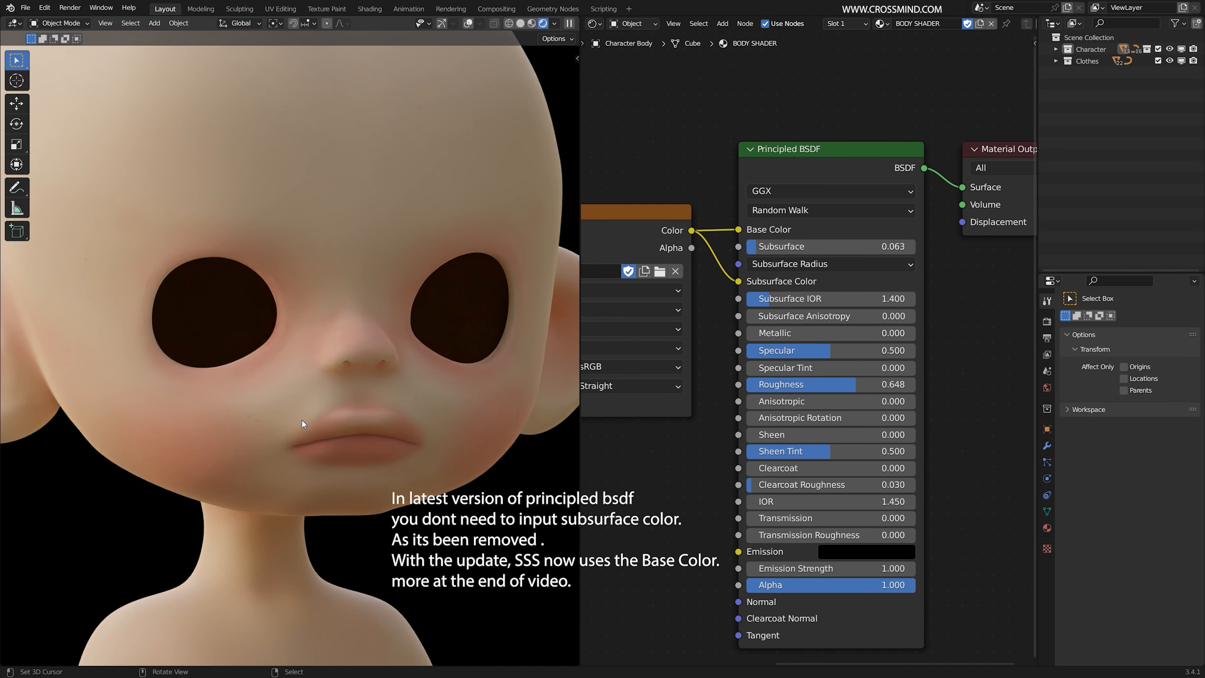
Light the rendered viewport with the forest HDRI and rotate it to -53.1°
left_click(554, 23)
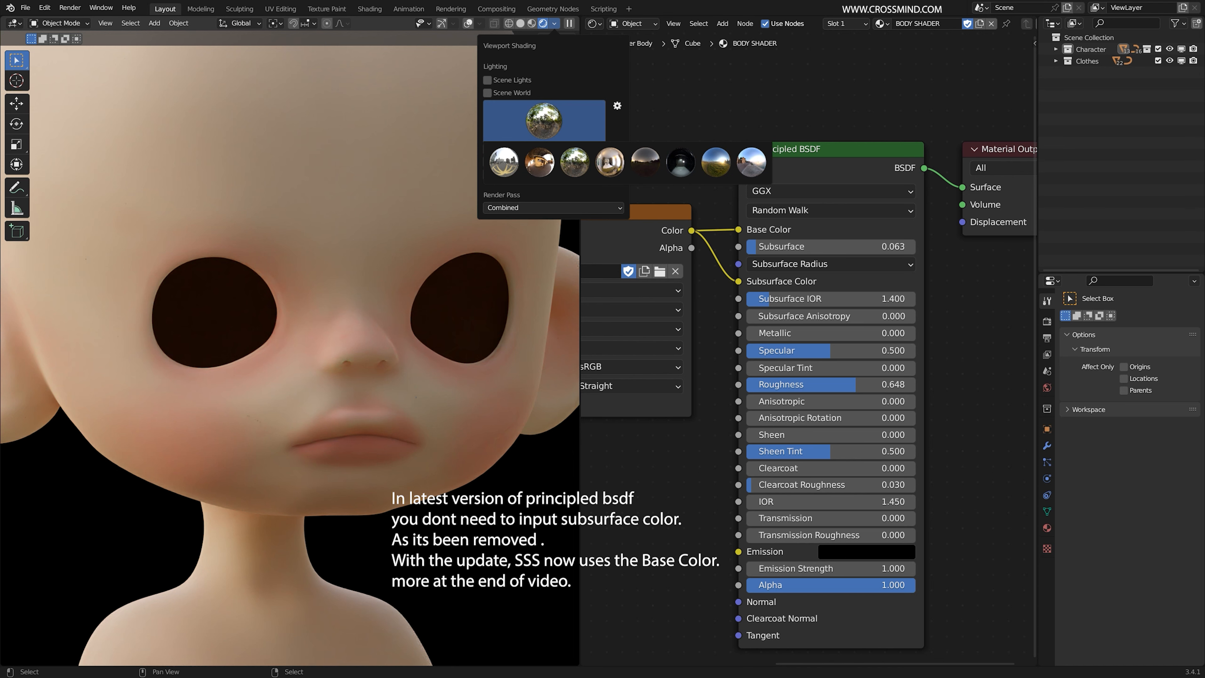
left_click(575, 162)
left_click_drag(564, 148, 485, 192)
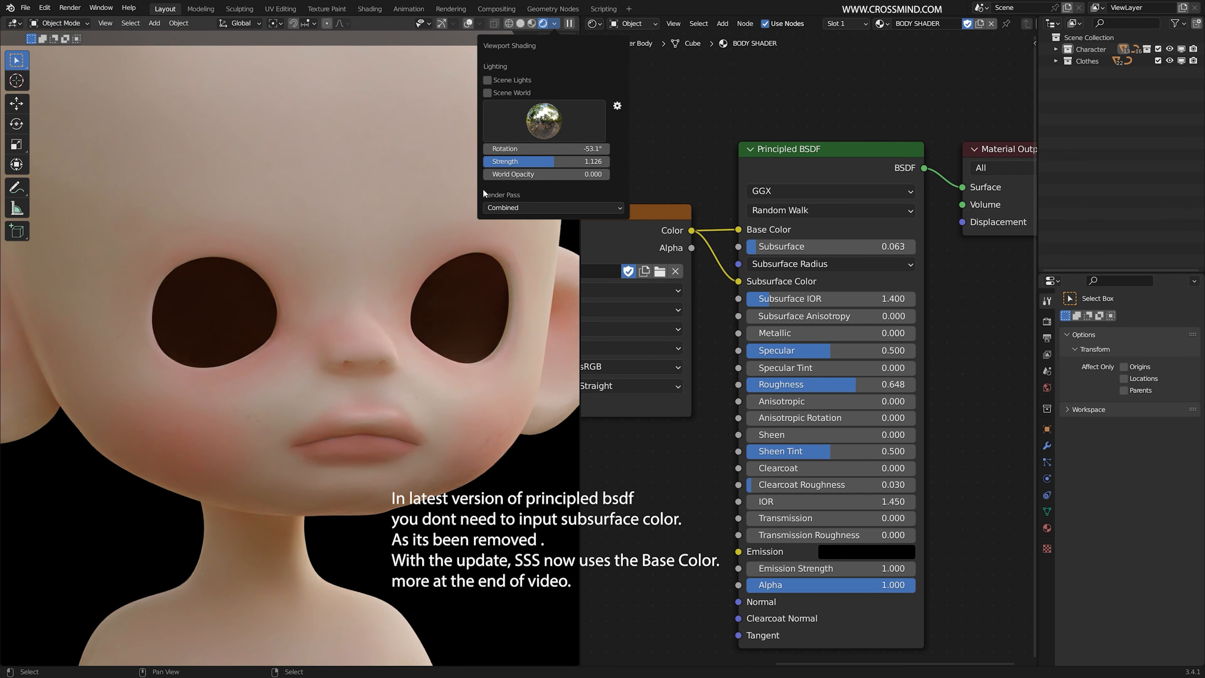
Inspect the Principled BSDF's three Subsurface Radius values
left_click(830, 263)
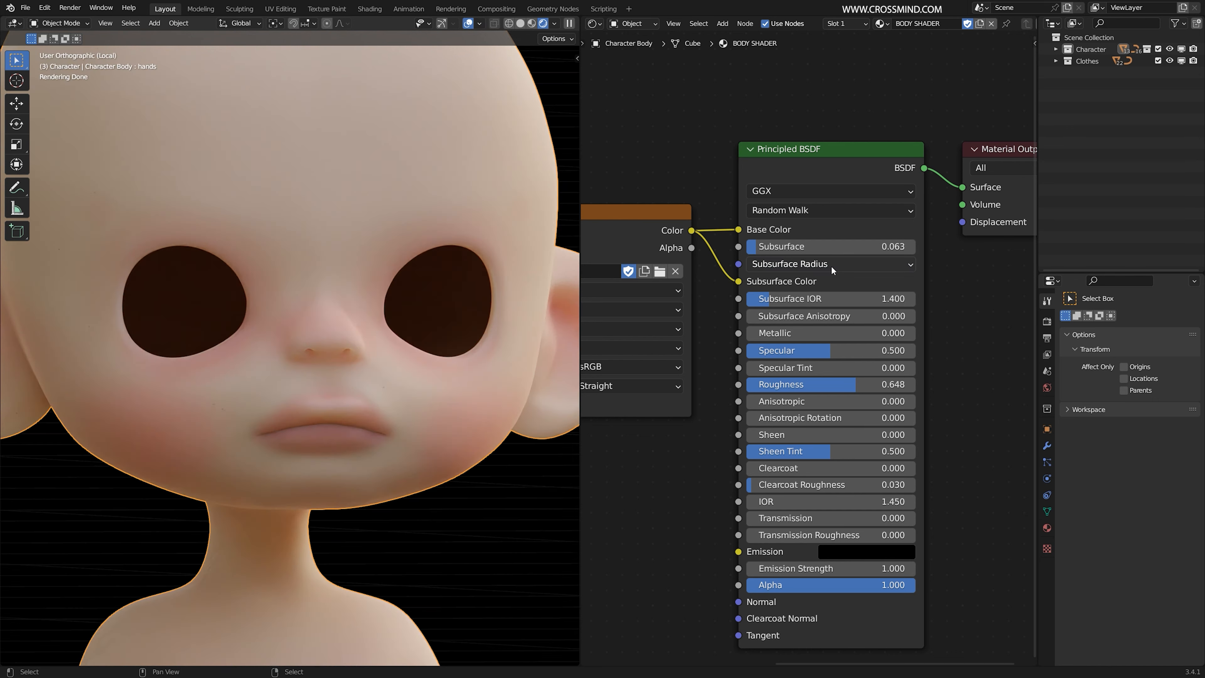
left_click(831, 265)
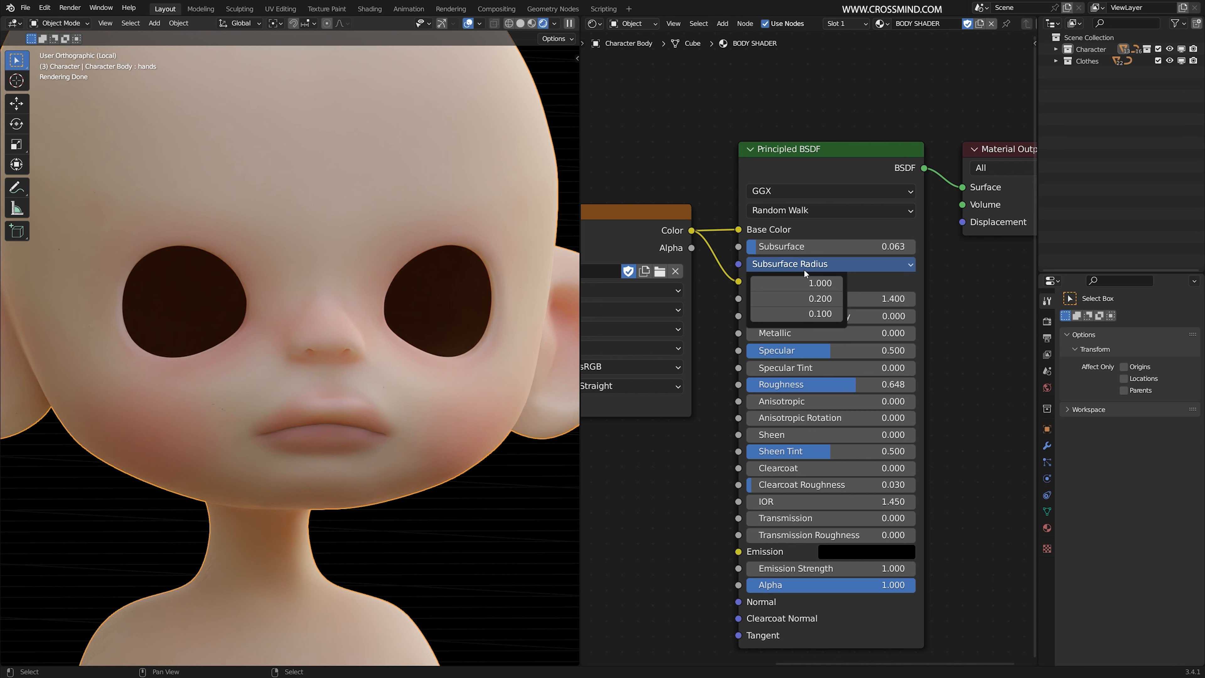
left_click(821, 267)
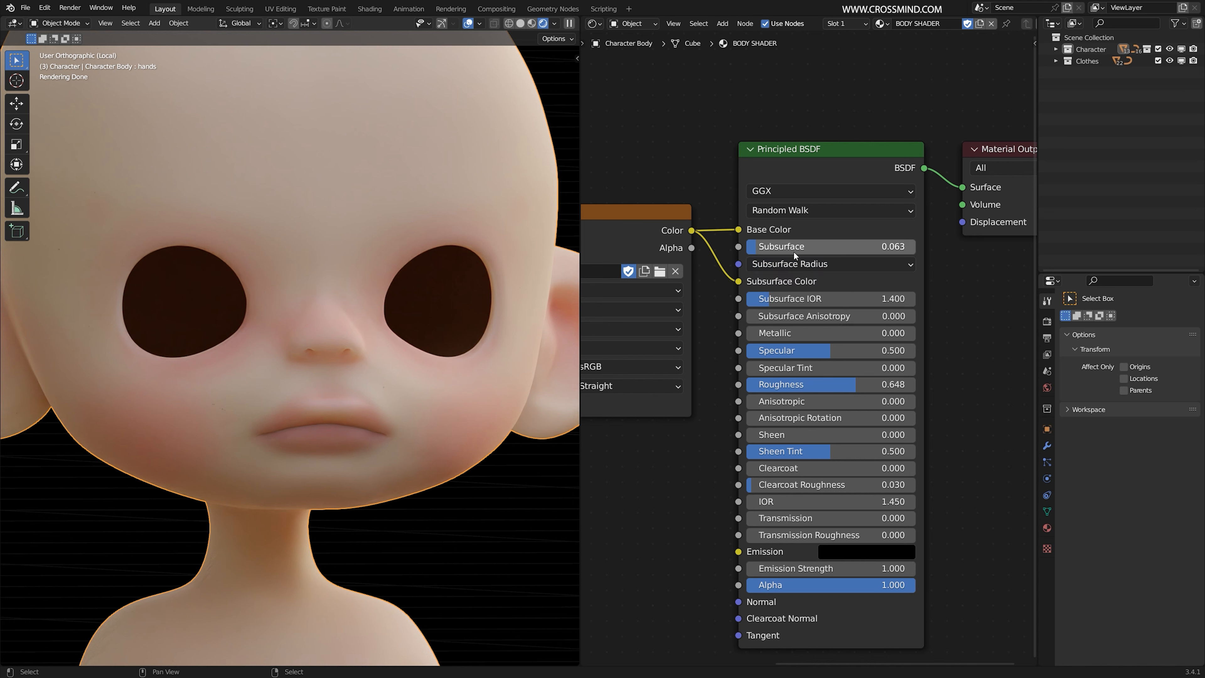
left_click(813, 266)
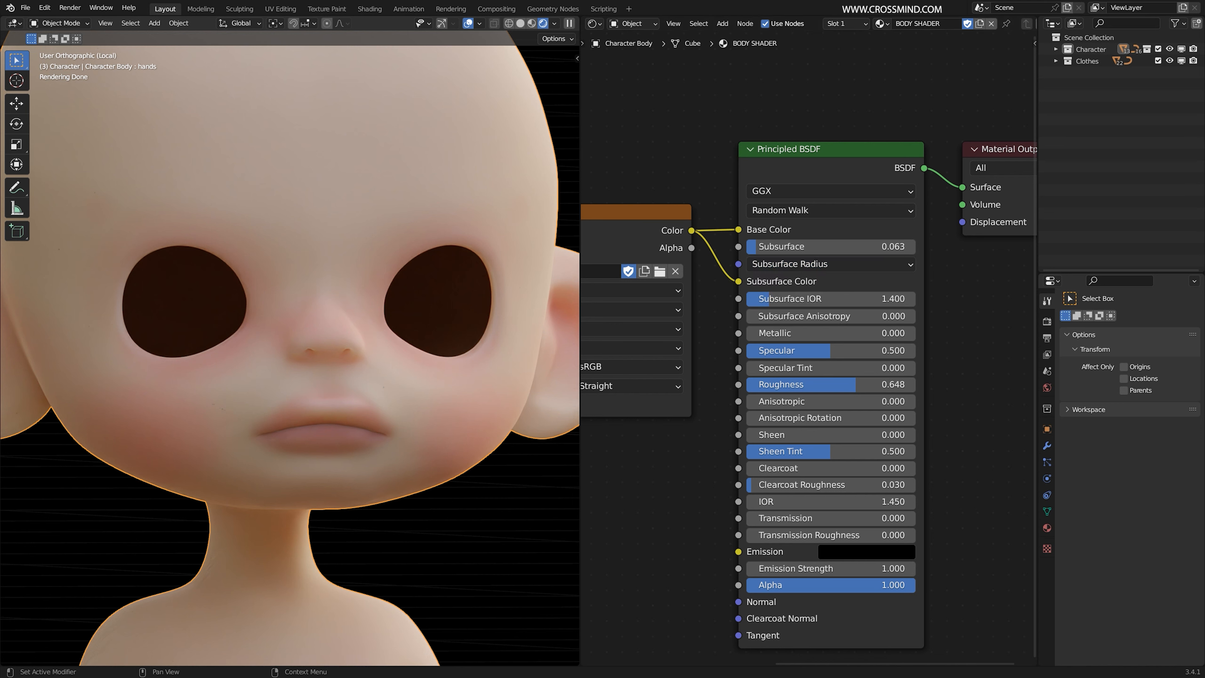
Preview the FACE texture directly on the character in Material Preview shading and switch to Texture Paint mode
middle_click_drag(626, 243, 849, 230)
left_click(849, 229, "ctrl+shift")
scroll(347, 279, "down", 1)
left_click(531, 23)
key("ctrl+Tab")
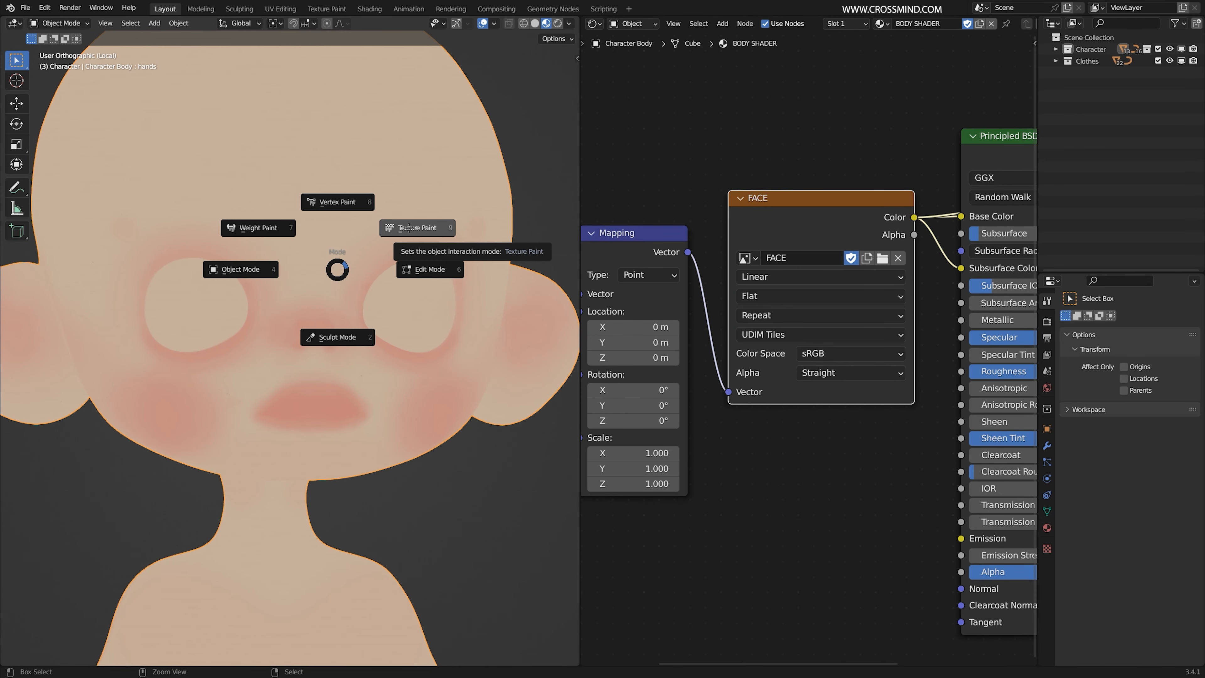
left_click(409, 227)
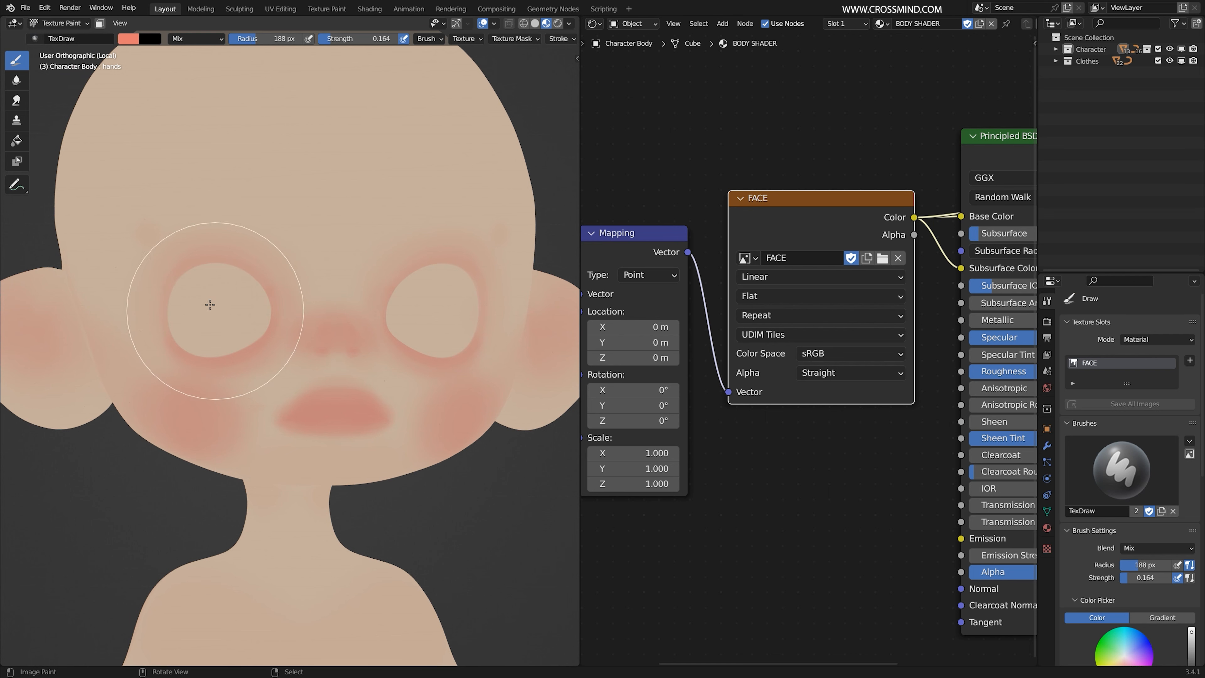
Paint soft salmon blush around the eye sockets with a 188 px brush at strength 0.164
middle_click_drag(216, 316, 229, 319)
mouse_move(191, 296)
left_mouse_down()
mouse_move(194, 261)
mouse_move(186, 311)
mouse_move(194, 266)
left_mouse_up()
middle_click_drag(194, 265, 205, 262, "shift")
scroll(521, 40, "down", 14)
Deepen the blush above the eyes with brush strength 0.374, reducing the radius to 108 px and finally 87 px
key("bracketleft")
key("bracketleft")
key("bracketleft")
key("bracketleft")
key("bracketleft")
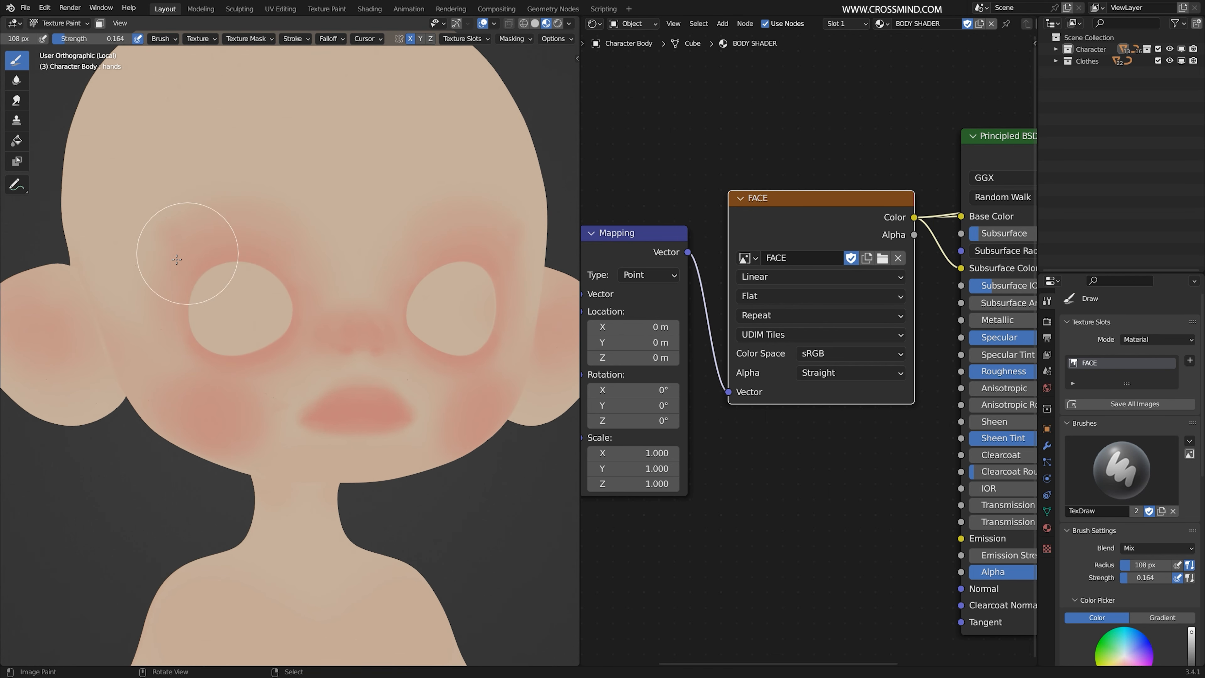
left_click_drag(82, 38, 98, 38)
left_click_drag(188, 268, 296, 270)
key("bracketleft")
key("bracketleft")
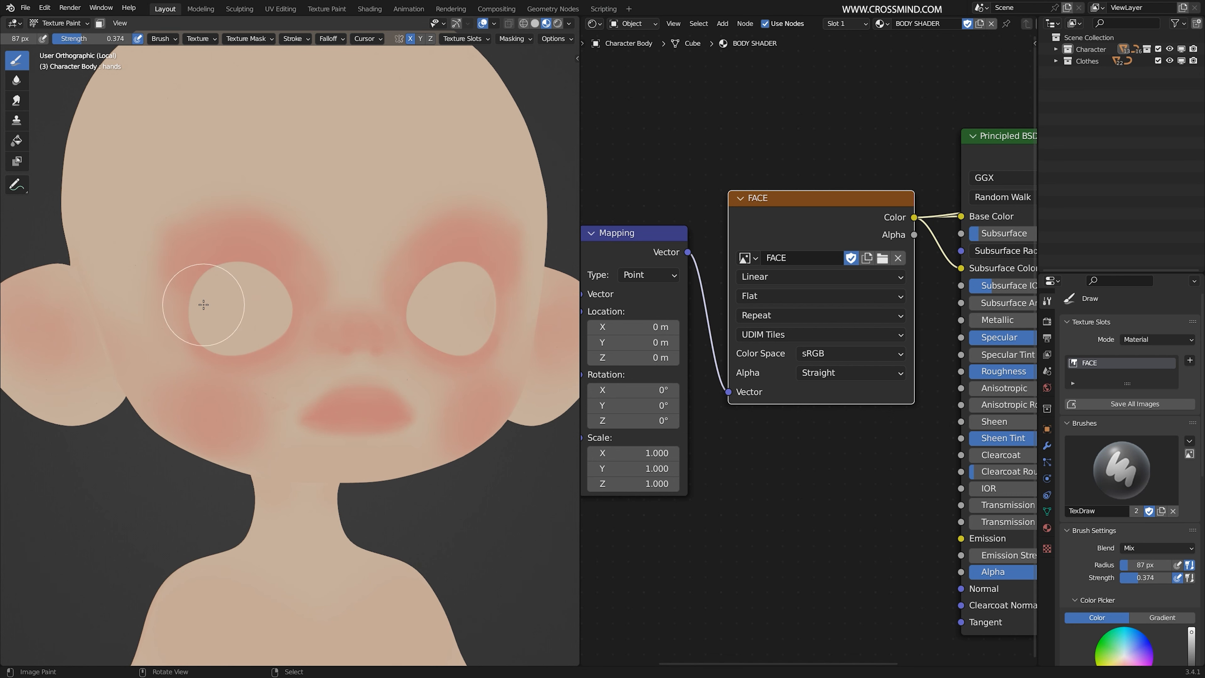
Reduce the brush radius to 33 px and redden the skin along the rims of the eye sockets
key("bracketright")
key("bracketright")
key("bracketright")
key("bracketright")
key("bracketright")
scroll(298, 418, "up", 1)
middle_click_drag(297, 418, 335, 389, "shift")
key("bracketleft")
key("bracketleft")
key("bracketleft")
key("bracketleft")
key("bracketleft")
key("bracketleft")
key("bracketleft")
key("bracketleft")
key("bracketleft")
key("bracketleft")
key("bracketleft")
key("bracketleft")
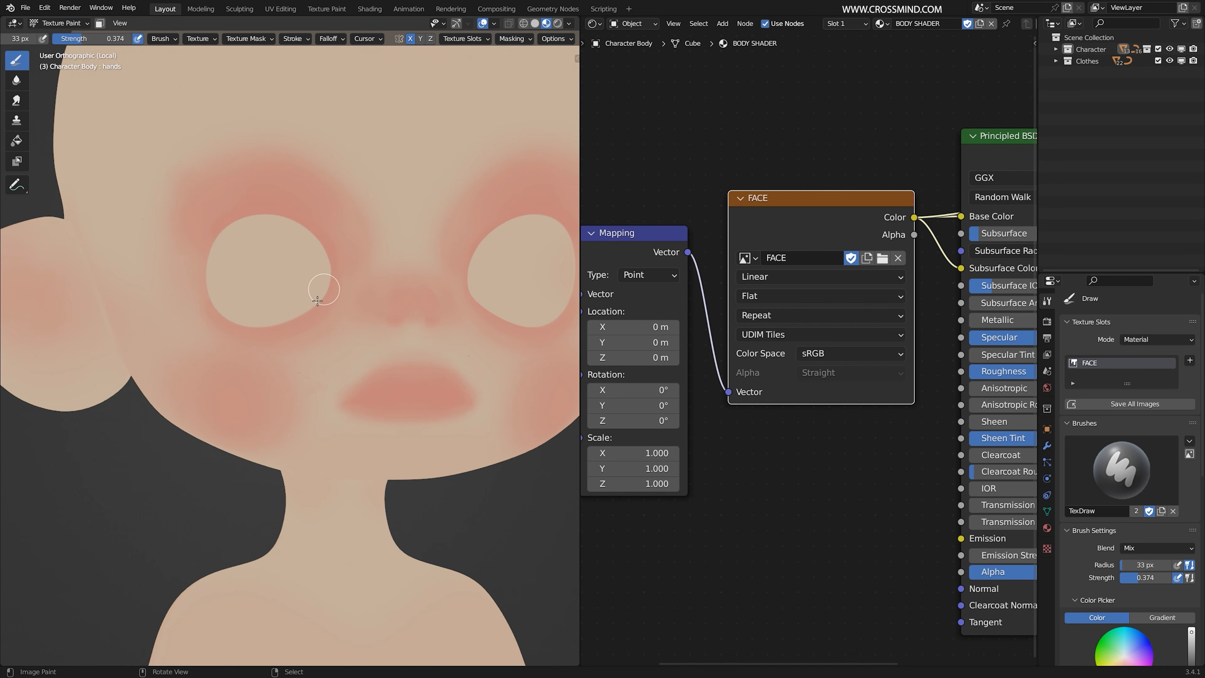
scroll(228, 39, "up", 11)
middle_click_drag(294, 277, 275, 253)
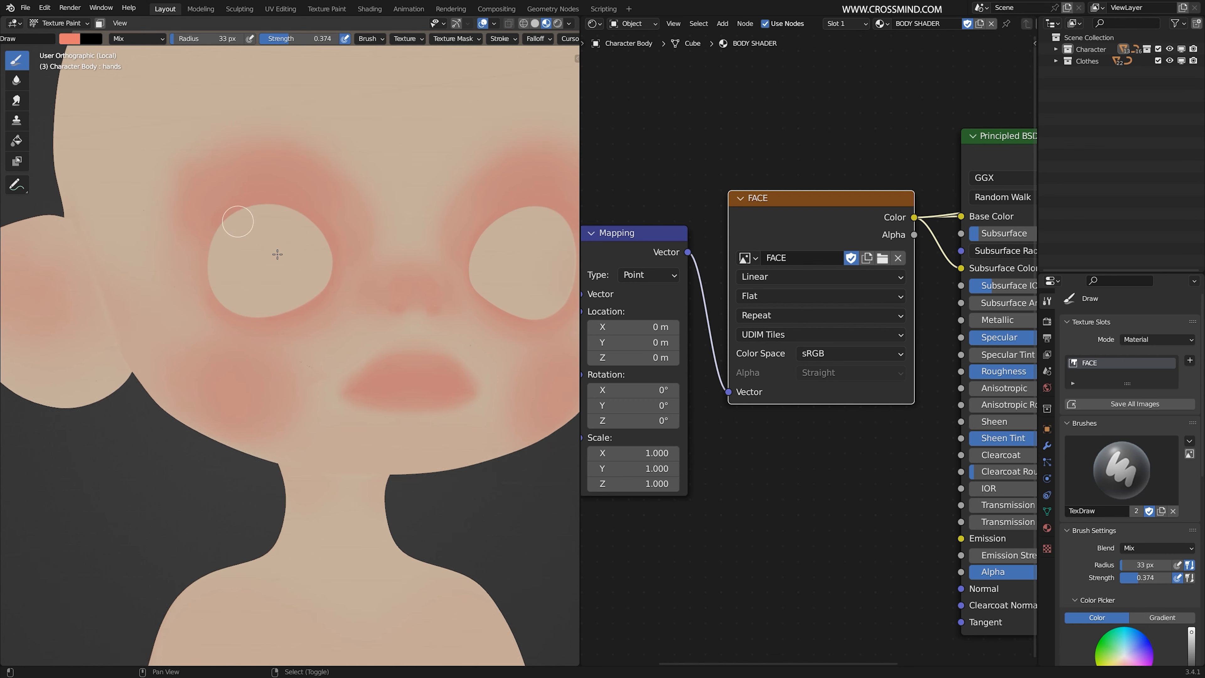
Strengthen the red on the nose and lips, resizing the brush to 85 px and finally 60 px
middle_click_drag(381, 307, 360, 309)
key("bracketright")
key("bracketright")
key("bracketright")
key("bracketright")
key("bracketright")
key("bracketright")
key("bracketright")
scroll(351, 387, "up", 3)
key("bracketright")
key("bracketright")
key("bracketright")
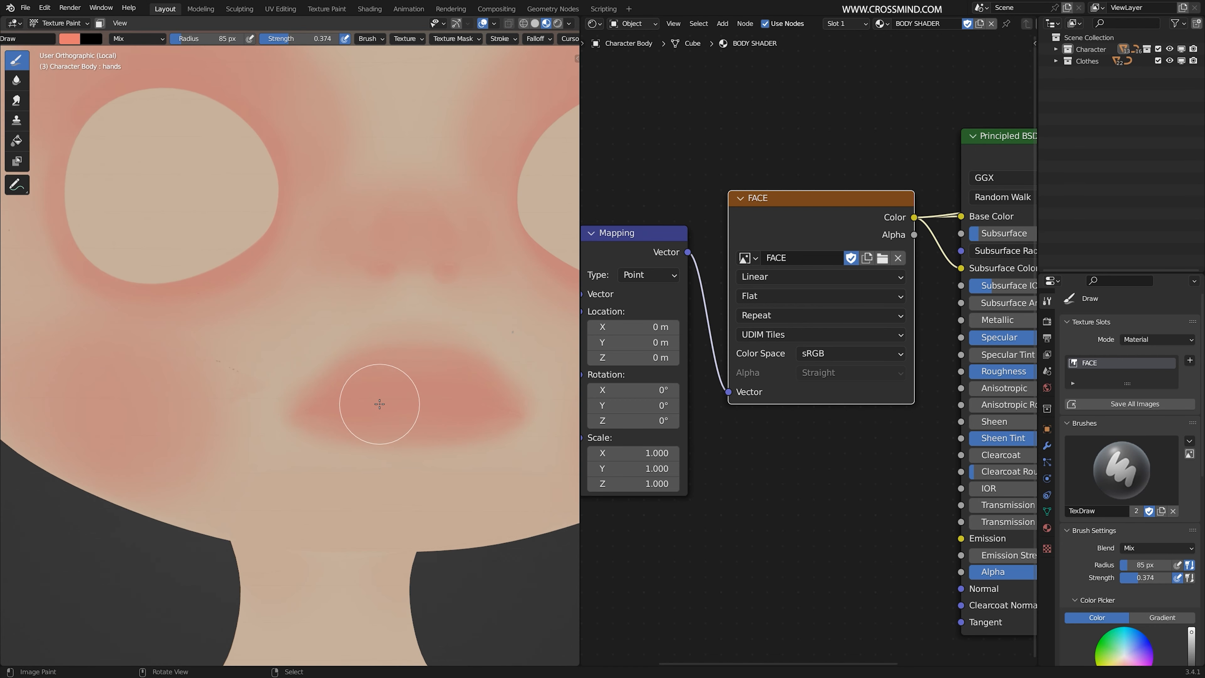
key("bracketright")
key("bracketleft")
key("bracketleft")
key("bracketleft")
key("bracketleft")
Try an Add-blended stroke across the lips and return the brush to Mix blending
scroll(1116, 379, "down", 5)
left_click(1138, 454)
left_click(1064, 580)
left_click_drag(349, 407, 446, 399)
key("ctrl+z")
left_click(1139, 454)
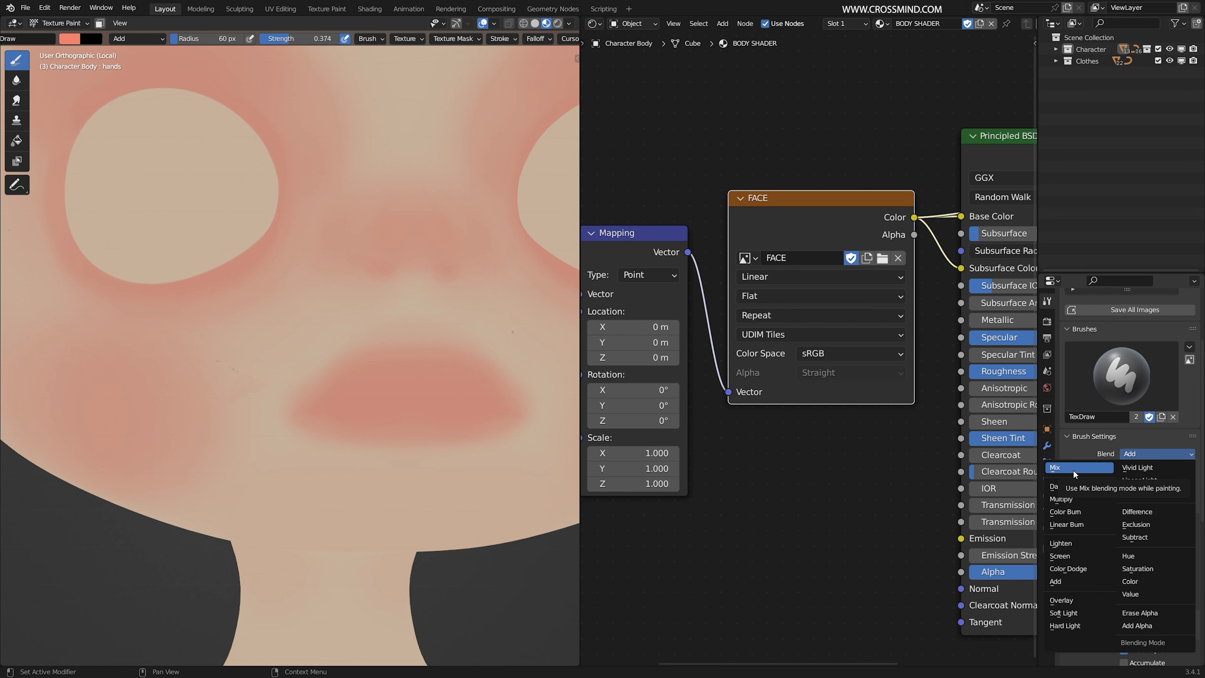
left_click(1074, 468)
Deepen the lips with a darker red of hue 0.986, saturation 0.553 and value 0.791 at brush strength 0.222
left_click(69, 38)
left_click_drag(116, 107, 110, 118)
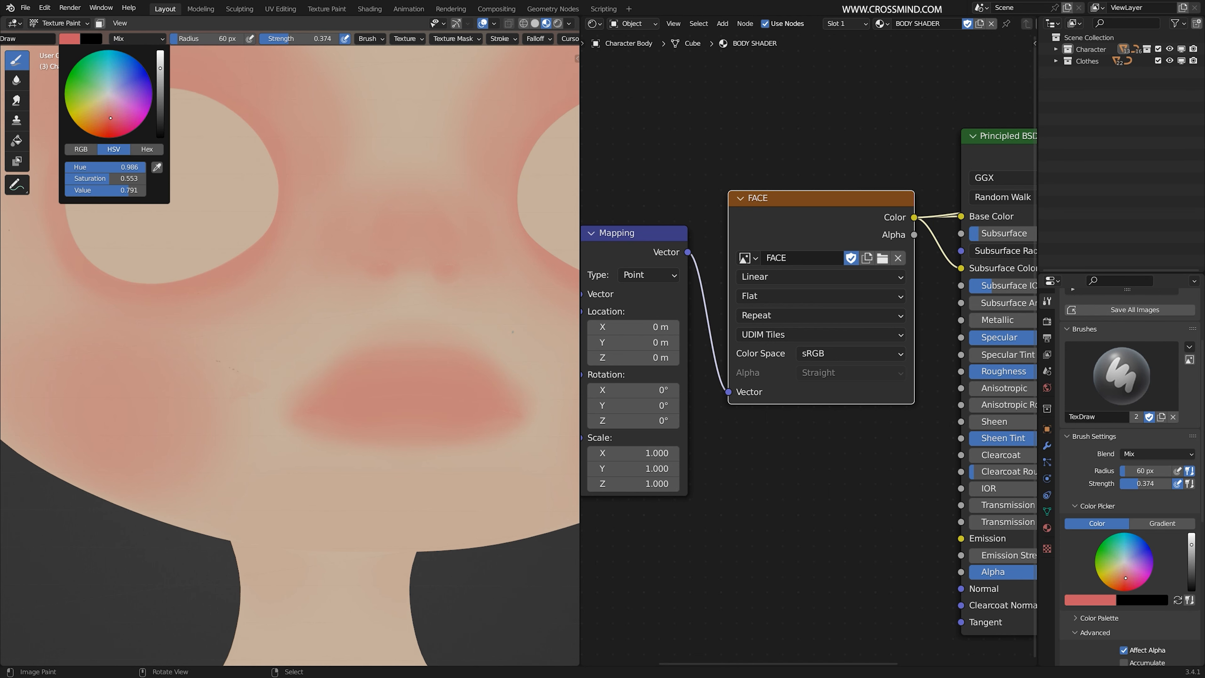
key("shift+f")
scroll(408, 408, "down", 1)
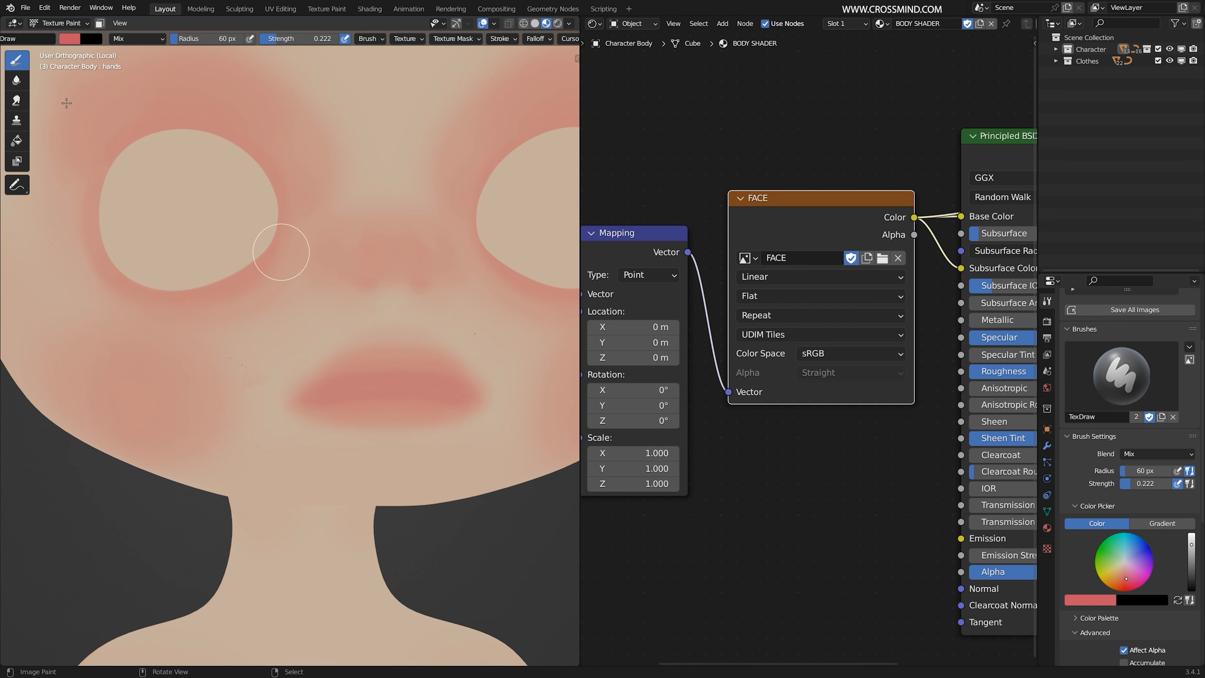
Sample the salmon tone from the face and enlarge the brush to 167 px over the cheek
key("s")
key("f")
left_click(166, 381)
key("bracketright")
key("bracketright")
key("bracketright")
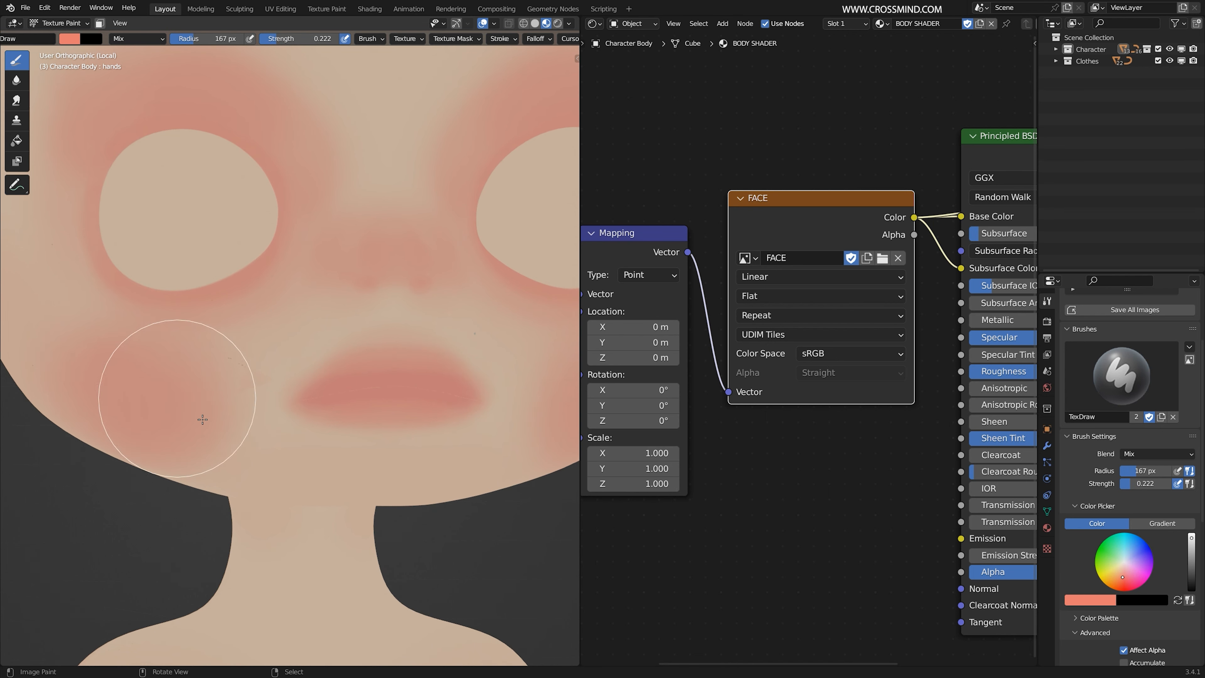
Paint blush on the lower cheek with the brush radius raised to 205 px
scroll(201, 419, "down", 2)
key("bracketright")
key("bracketright")
key("bracketright")
middle_click_drag(170, 372, 228, 379)
left_click_drag(328, 437, 335, 445)
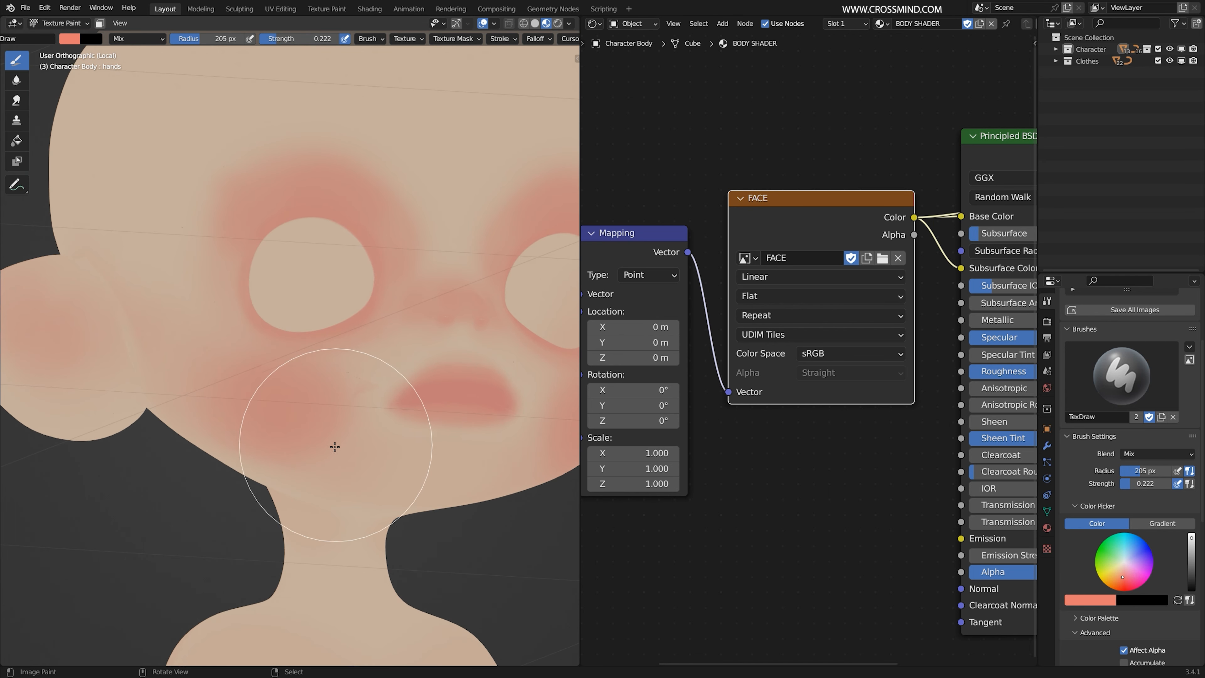
mouse_move(326, 442)
middle_mouse_down()
mouse_move(304, 449)
mouse_move(314, 442)
middle_mouse_up()
Intensify the blush across the cheeks at brush strength 0.585, reducing the brush radius to 142 px
key("shift+f")
left_click(275, 403)
scroll(277, 404, "down", 2)
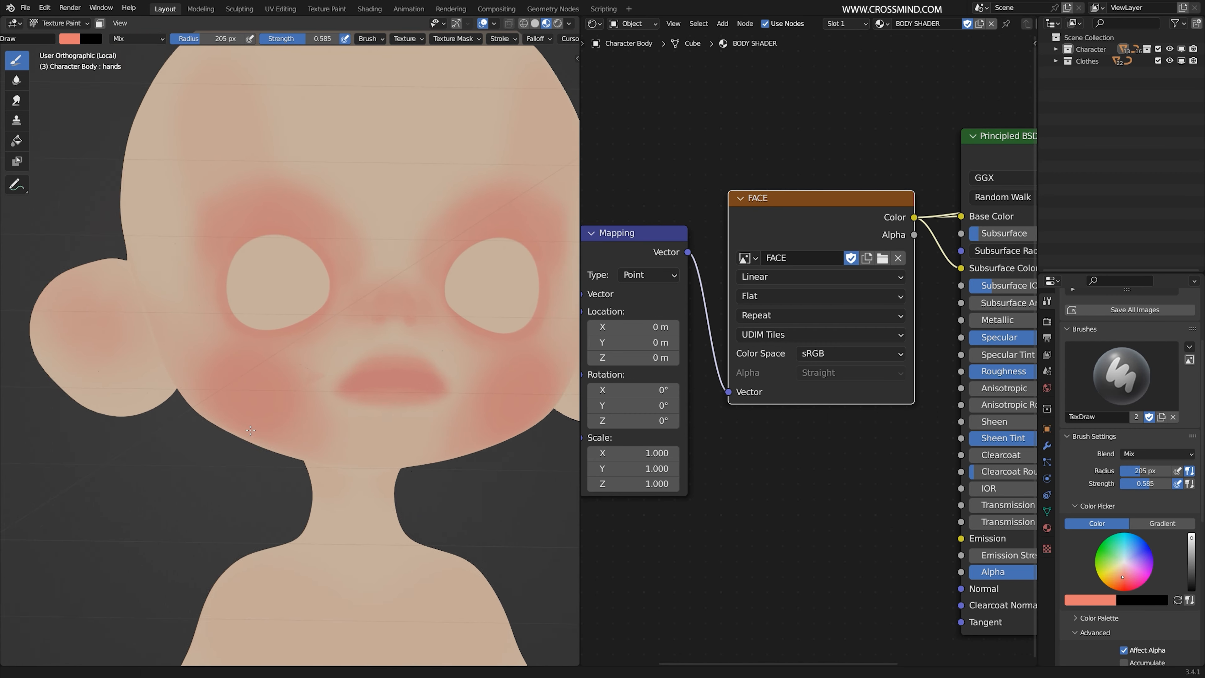
scroll(322, 282, "up", 4)
key("bracketleft")
key("bracketleft")
key("bracketleft")
key("bracketleft")
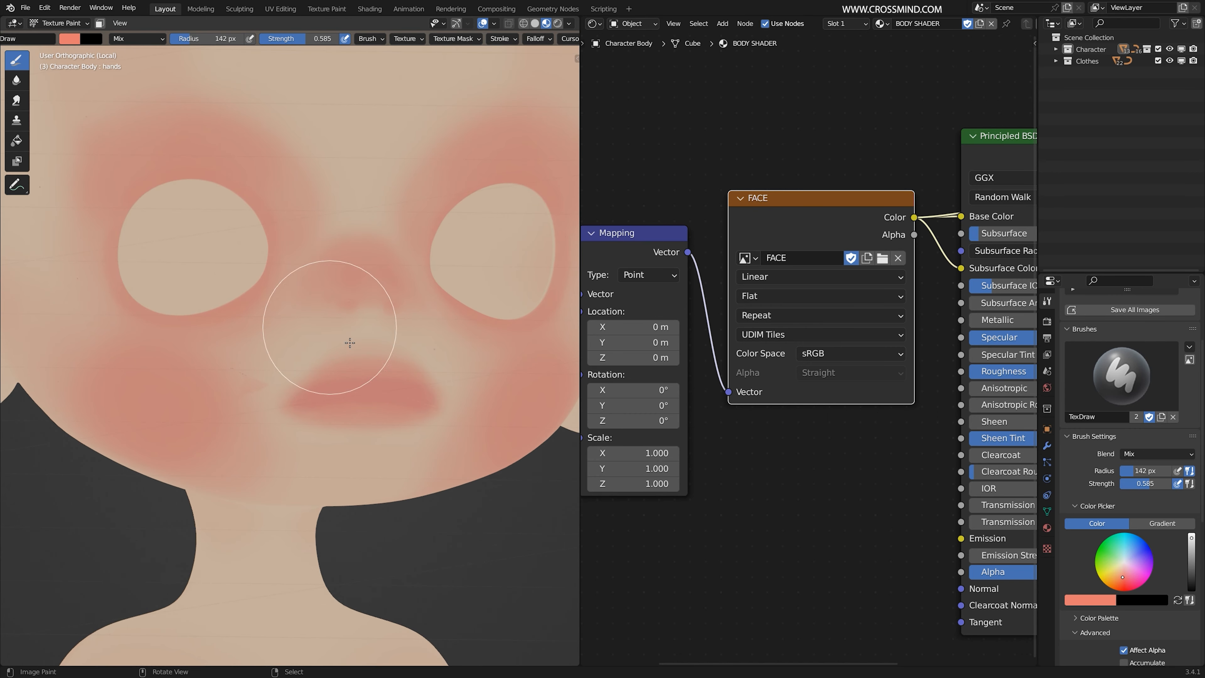
Reduce the brush radius to 32 px and enable Accumulate for the brush
key("bracketleft")
key("bracketleft")
key("bracketleft")
key("bracketleft")
key("bracketleft")
key("bracketleft")
key("bracketleft")
key("bracketleft")
key("bracketleft")
key("bracketleft")
key("bracketleft")
key("bracketleft")
key("bracketleft")
key("bracketleft")
left_click(370, 39)
left_click(363, 91)
scroll(370, 392, "up", 1)
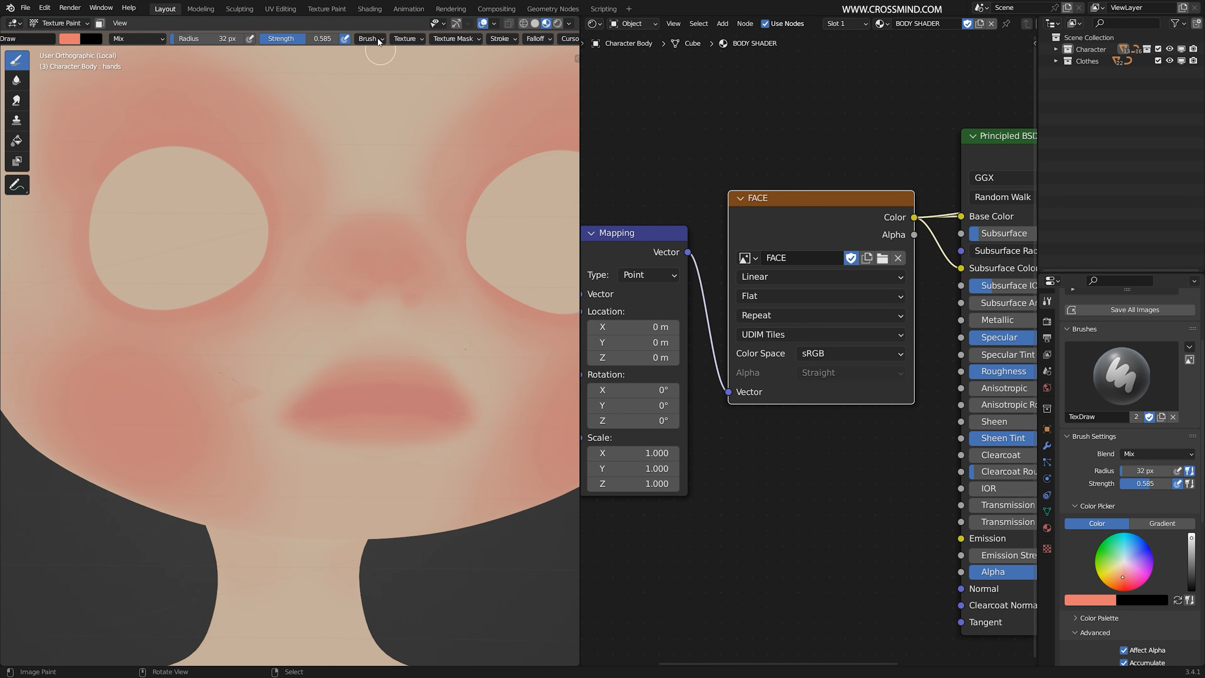
Set the brush to Multiply blending with a strength of 0.076 for the lips
left_click(138, 39)
left_click(142, 79)
left_click_drag(297, 43, 258, 43)
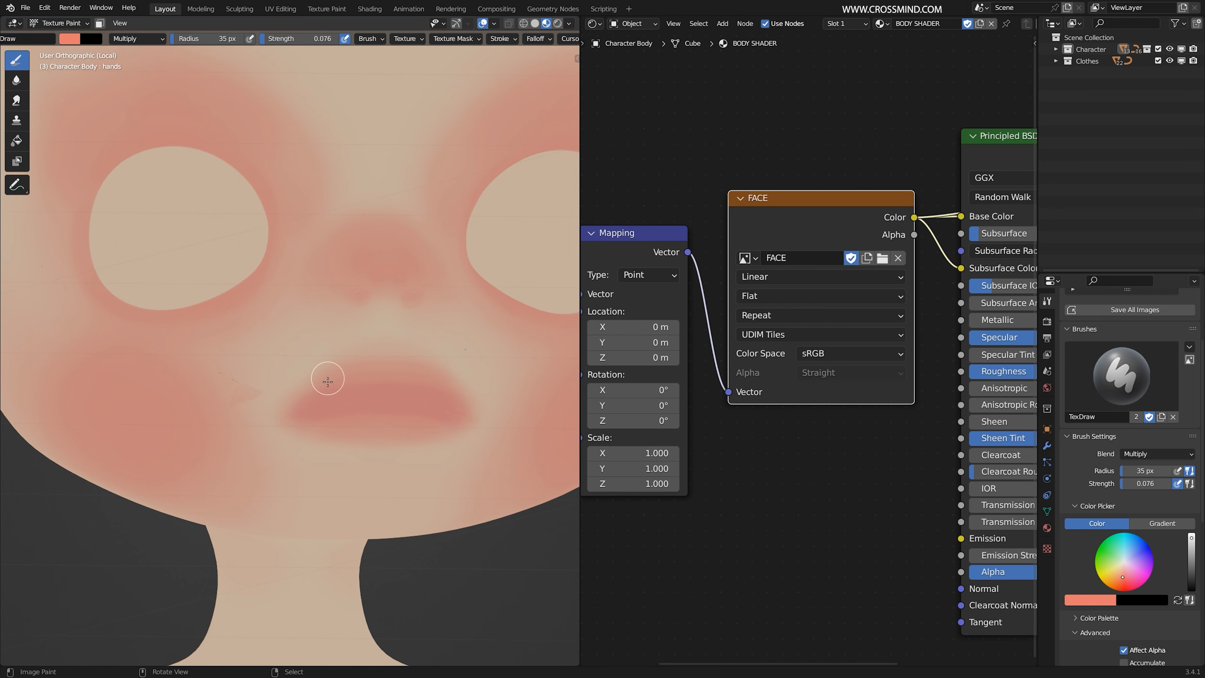
Deepen the blush on the lips, cheek and nose with the enlarged Multiply brush at strength 0.076
key("bracketright")
key("bracketright")
key("bracketright")
key("bracketright")
key("bracketright")
key("bracketright")
key("bracketright")
key("bracketright")
key("bracketright")
key("bracketright")
key("bracketright")
key("bracketright")
left_click_drag(329, 399, 407, 401)
key("bracketright")
key("bracketright")
key("bracketright")
left_click_drag(116, 439, 163, 438)
key("bracketleft")
key("bracketleft")
left_click_drag(374, 256, 390, 270)
Deepen the red around the eye socket rims with a much smaller Multiply brush
key("bracketleft")
key("bracketleft")
key("bracketleft")
key("bracketleft")
key("bracketleft")
key("bracketleft")
key("bracketleft")
key("bracketleft")
key("bracketleft")
key("bracketleft")
key("bracketleft")
key("bracketleft")
key("bracketleft")
key("bracketleft")
middle_click_drag(265, 258, 284, 272)
key("bracketright")
key("bracketright")
key("bracketright")
key("bracketright")
middle_click_drag(292, 209, 305, 212)
middle_click_drag(378, 261, 403, 253)
Switch the brush to Mix blending with a radius of 152 px for painting the ear
scroll(360, 361, "down", 2)
key("bracketright")
key("bracketright")
key("bracketright")
key("bracketright")
key("bracketright")
key("bracketright")
key("bracketright")
key("bracketright")
key("bracketright")
key("bracketright")
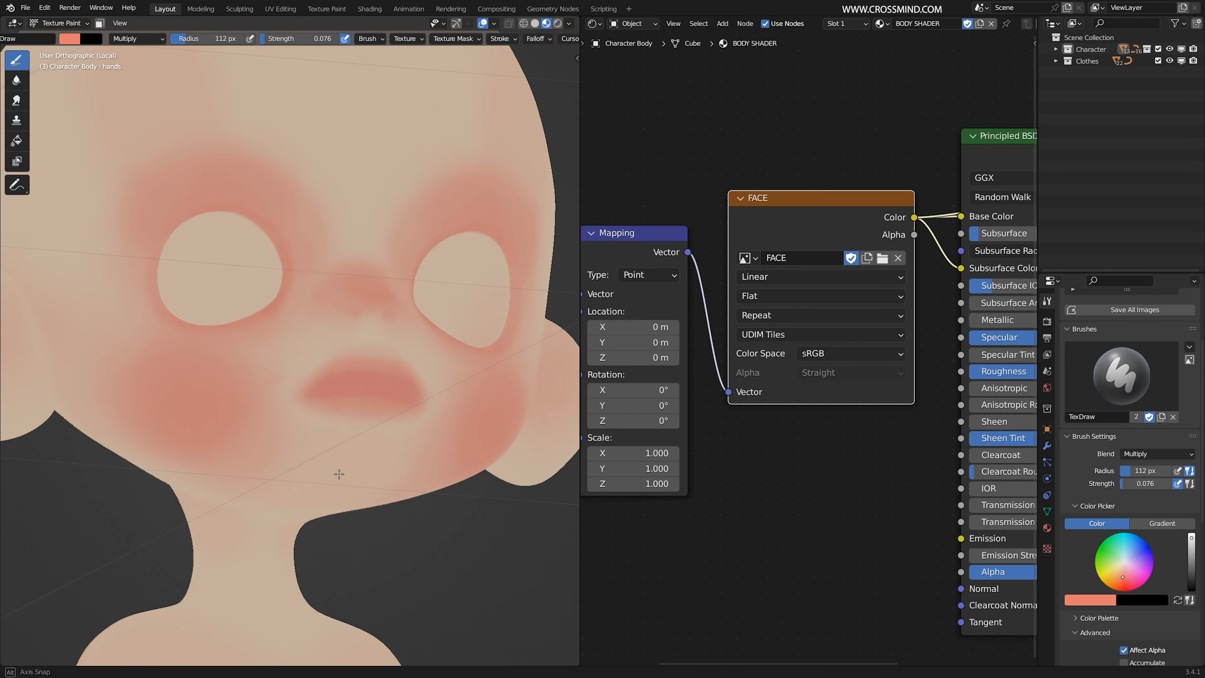
middle_click_drag(339, 473, 374, 458)
left_click(138, 38)
left_click(142, 47)
middle_click_drag(242, 510, 257, 427, "shift")
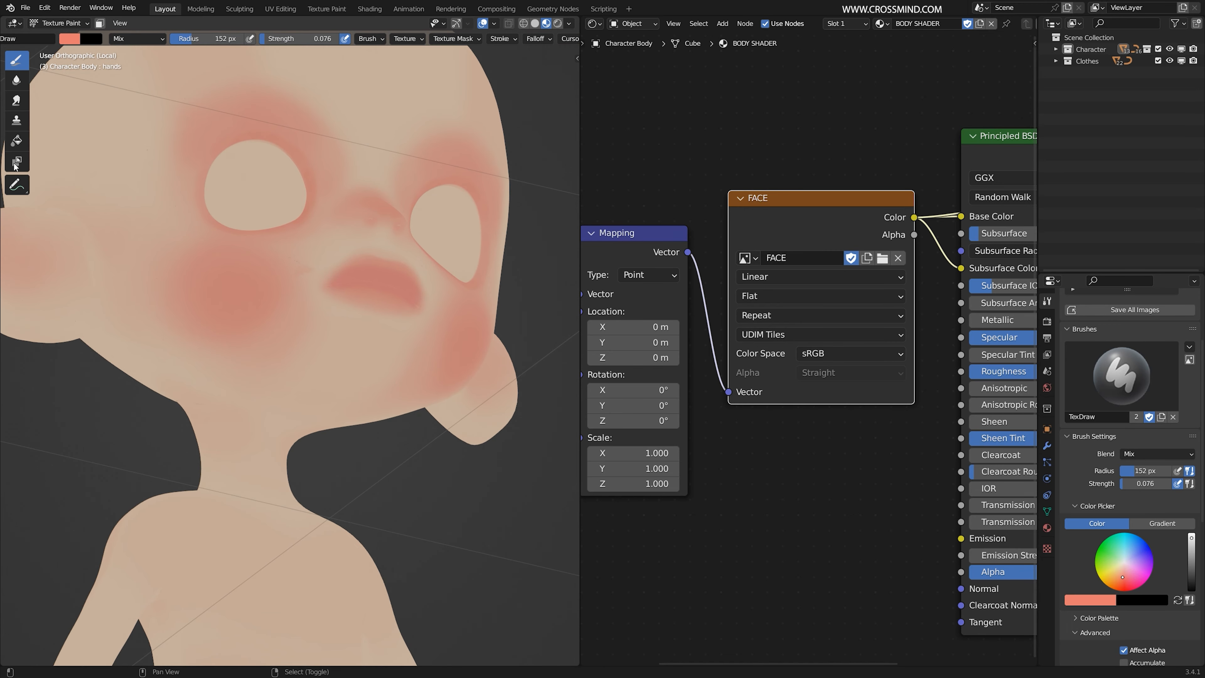
middle_click_drag(199, 285, 218, 265)
middle_click_drag(95, 219, 275, 266, "shift")
Show the FACE texture node's image properties and save the painted image
left_click(1034, 43)
left_click(872, 162)
key("ctrl+z")
Paint blush on the ears and the lower back of the head at brush strength 0.415
middle_click_drag(272, 354, 277, 373)
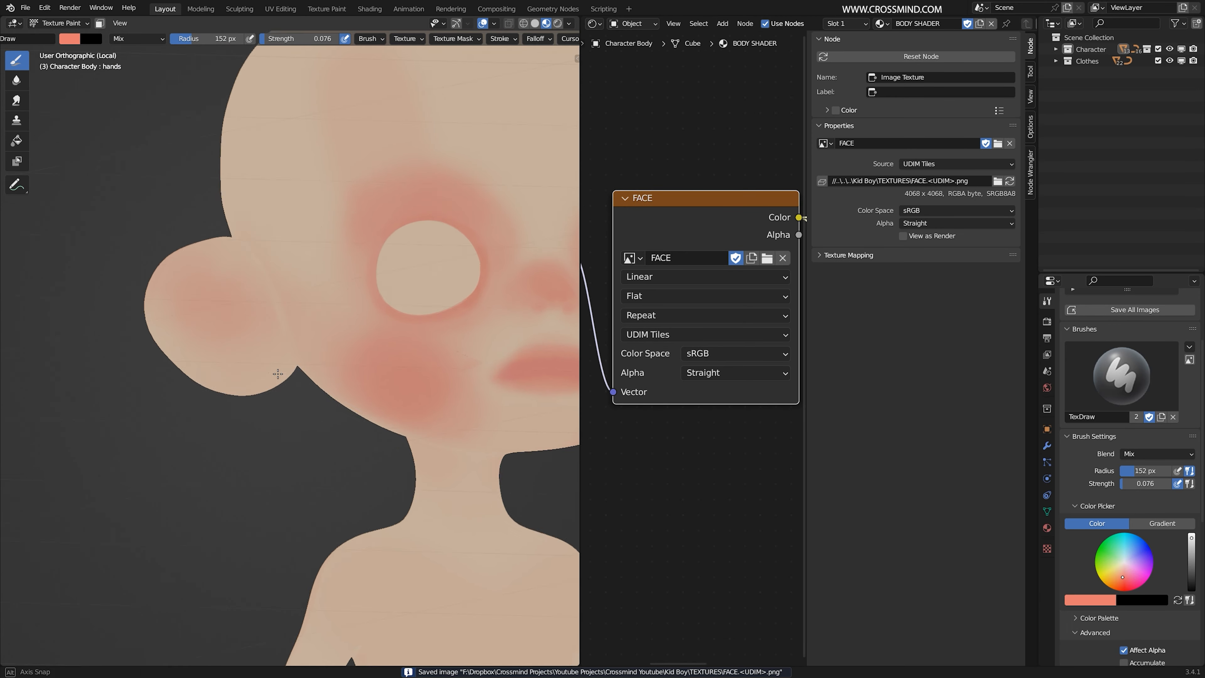
key("shift+f")
left_click(246, 323)
mouse_move(223, 304)
left_mouse_down()
mouse_move(212, 345)
mouse_move(180, 348)
left_mouse_up()
middle_click_drag(180, 347, 284, 311)
left_click_drag(244, 299, 213, 285)
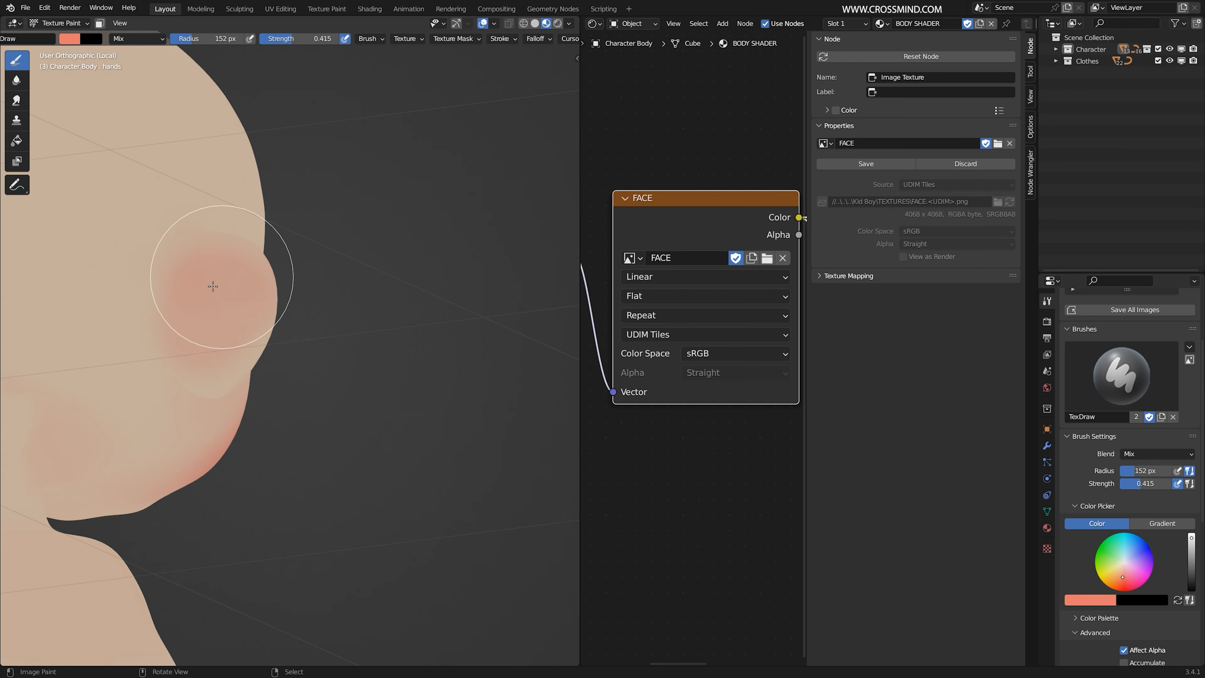
mouse_move(213, 285)
middle_mouse_down()
mouse_move(322, 395)
mouse_move(199, 351)
middle_mouse_up()
left_click_drag(162, 361, 209, 397)
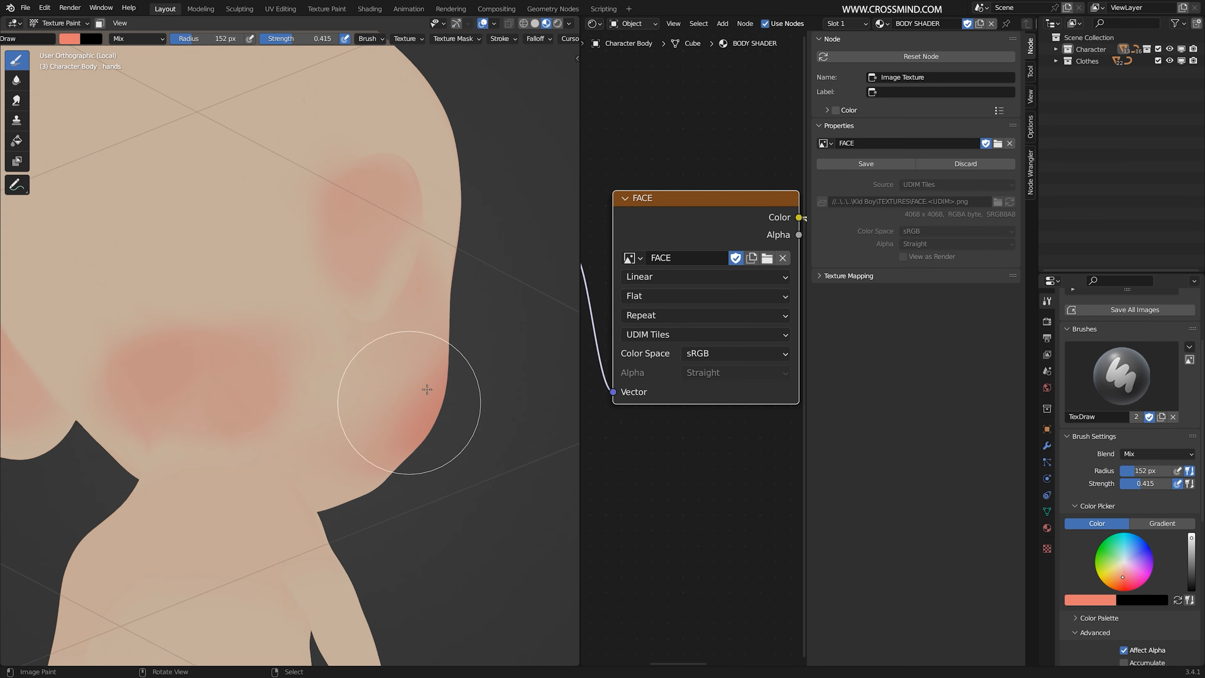
mouse_move(425, 392)
middle_mouse_down()
mouse_move(331, 430)
mouse_move(338, 378)
middle_mouse_up()
scroll(280, 280, "down", 2)
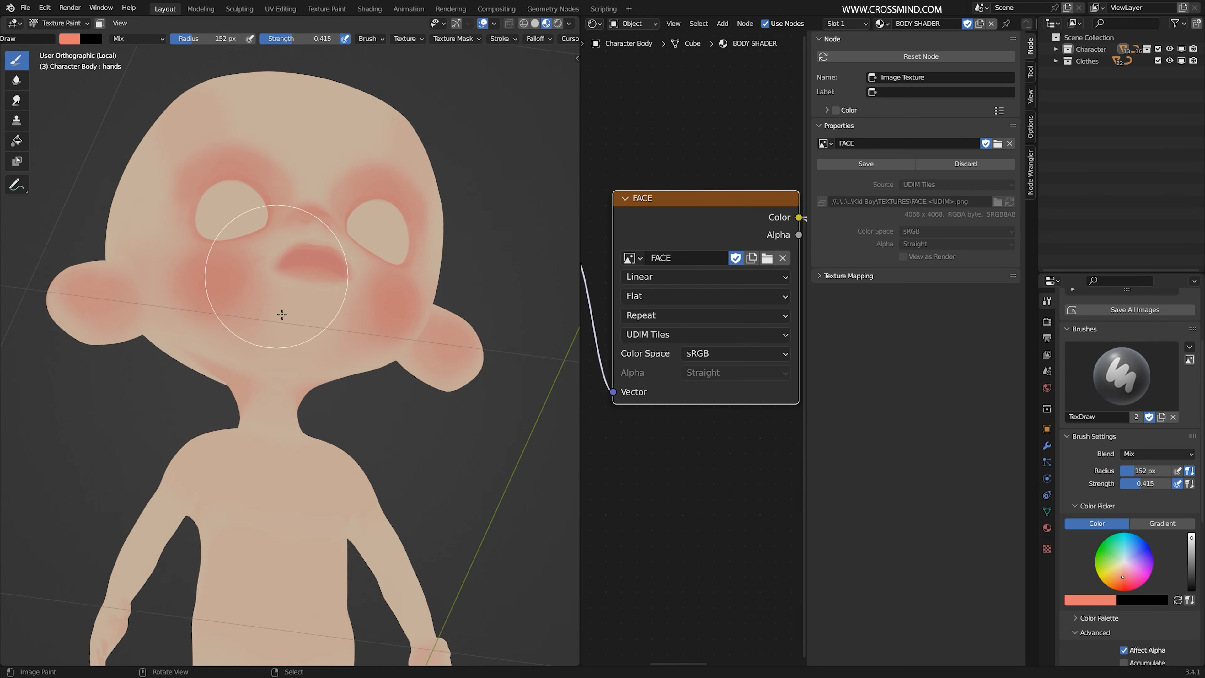
Reduce the brush radius to 68 px, add a light blush to the chin, and lower the strength to 0.199
middle_click_drag(282, 315, 266, 475)
scroll(266, 475, "up", 2)
key("f")
left_click(338, 527)
middle_click_drag(327, 526, 296, 473)
left_click_drag(330, 493, 328, 507)
key("shift+f")
left_click(315, 522)
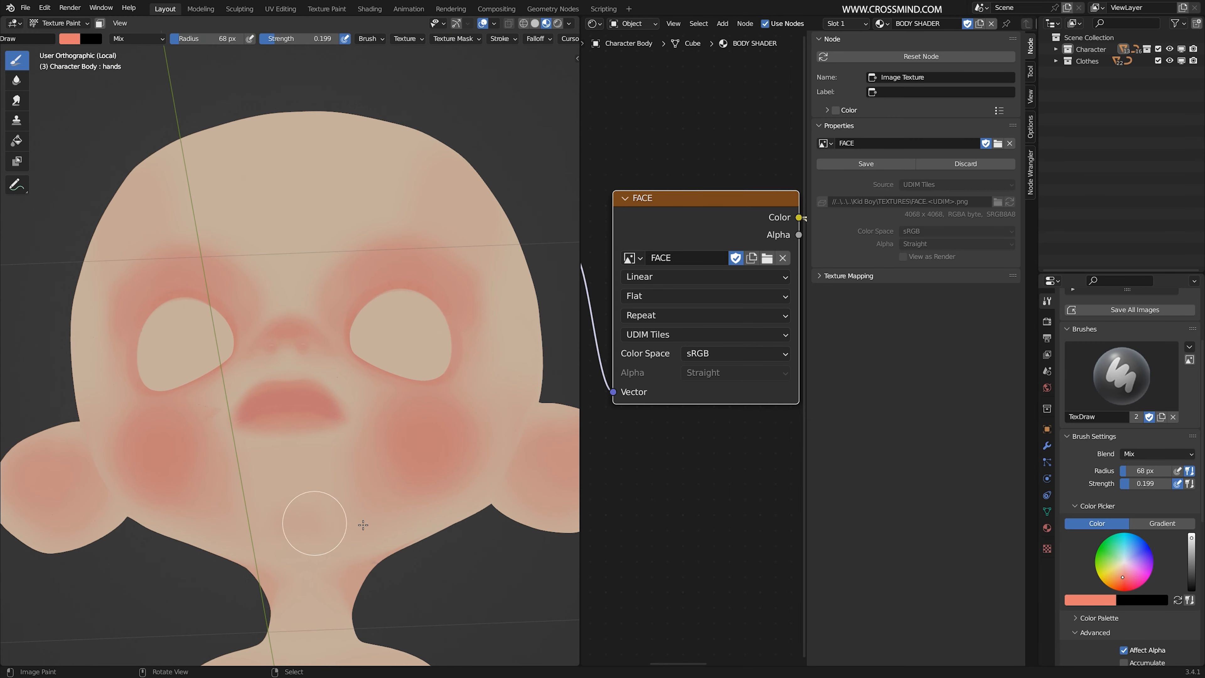
scroll(323, 479, "up", 4)
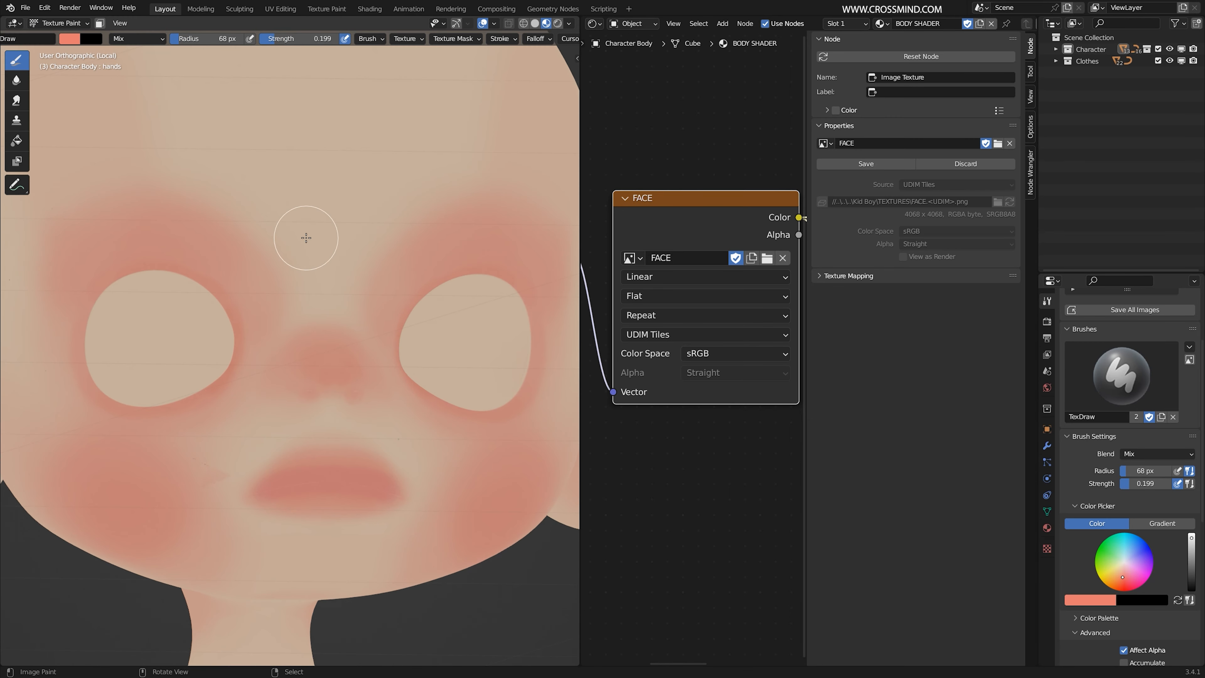
Blend soft blush above the eyes and over the forehead at strength 0.199, varying the radius between 75 and 134 px
mouse_move(303, 497)
middle_mouse_down()
mouse_move(300, 393)
mouse_move(395, 404)
middle_mouse_up()
key("bracketright")
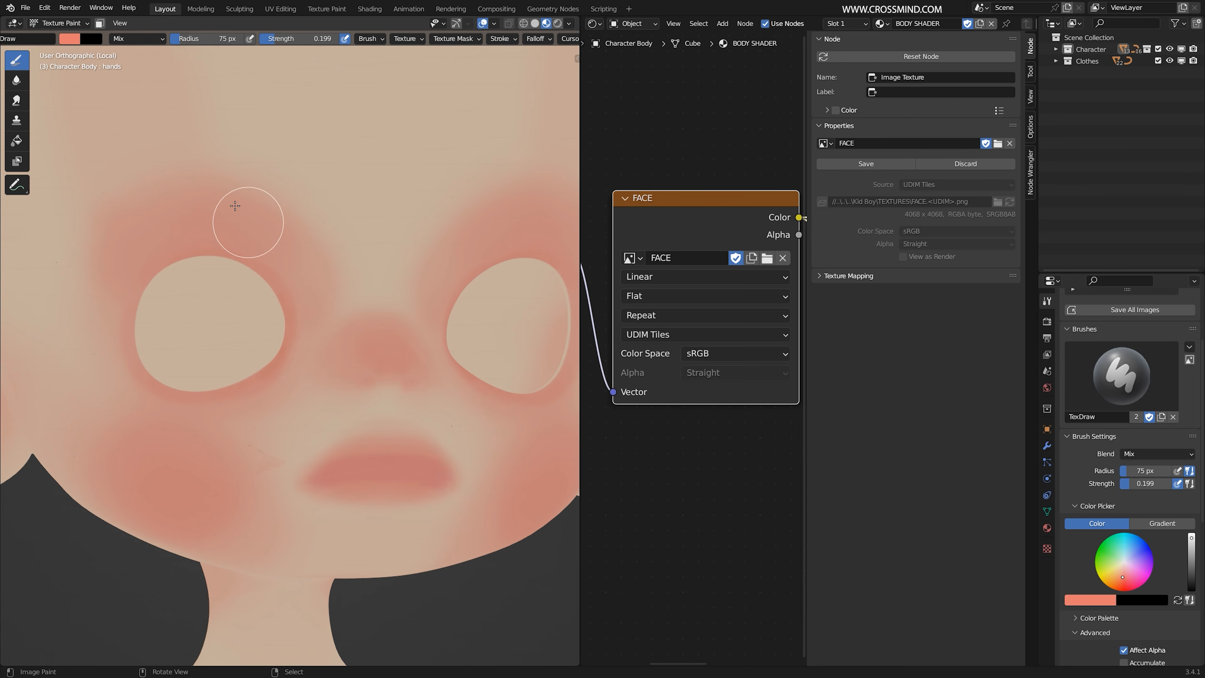
scroll(235, 205, "down", 2)
key("bracketright")
key("bracketright")
key("bracketright")
key("bracketright")
key("bracketright")
key("bracketright")
key("bracketright")
key("bracketright")
key("bracketright")
key("bracketright")
key("bracketright")
key("bracketleft")
key("bracketleft")
key("bracketleft")
key("bracketleft")
key("bracketleft")
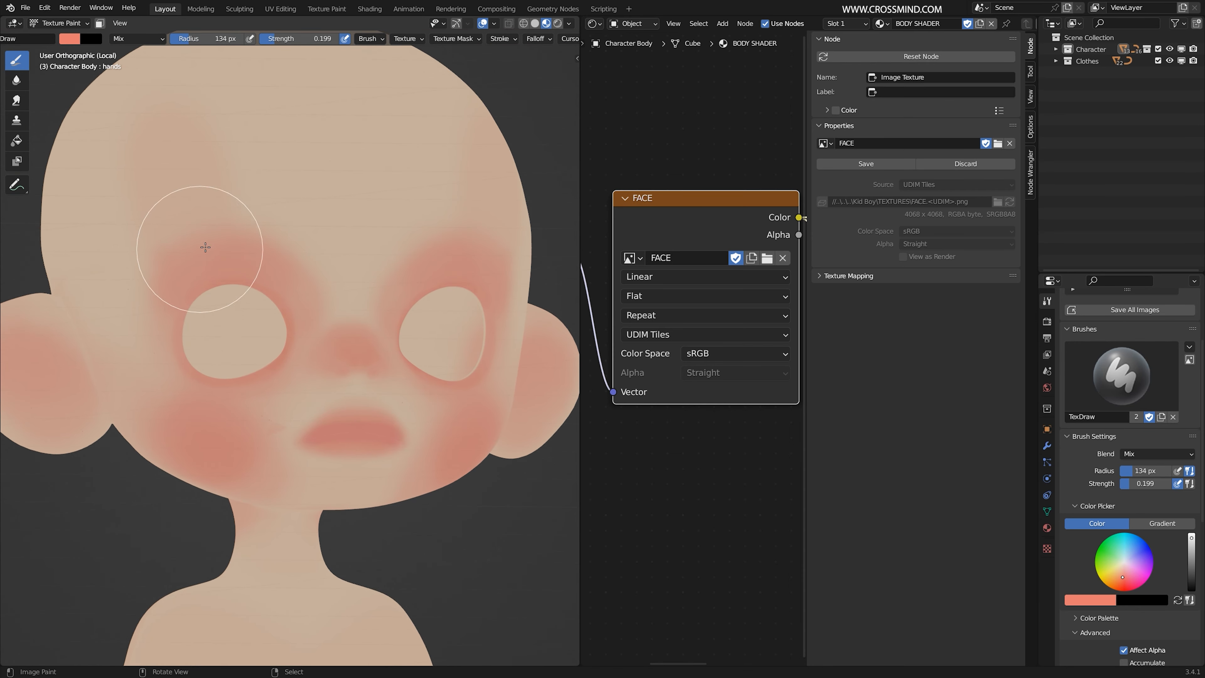
key("bracketleft")
key("bracketleft")
mouse_move(156, 427)
middle_mouse_down()
mouse_move(204, 460)
mouse_move(379, 420)
mouse_move(298, 424)
middle_mouse_up()
scroll(380, 420, "up", 1)
middle_click_drag(118, 297, 195, 295)
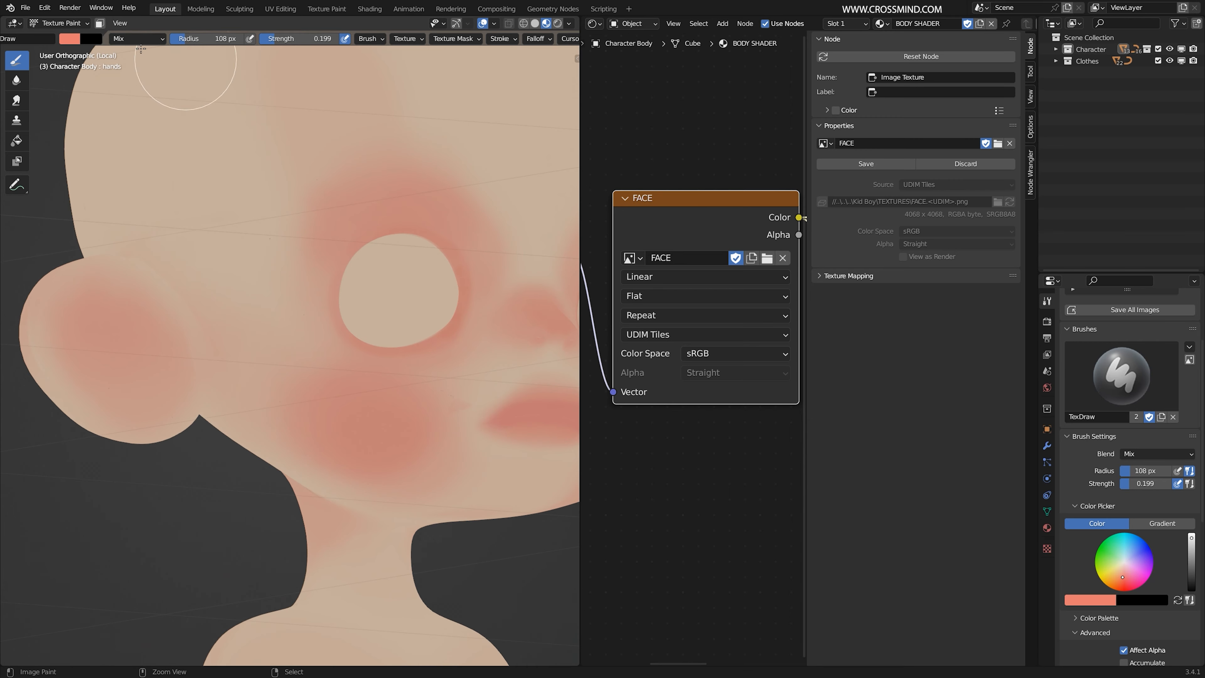
Deepen the ear's blush subtly with Multiply blending at strength 0.018, reducing the brush radius to 60 px
left_click(139, 39)
left_click(142, 99)
mouse_move(127, 350)
middle_mouse_down("shift")
mouse_move(183, 354)
mouse_move(169, 333)
mouse_move(175, 370)
middle_mouse_up("shift")
key("bracketleft")
key("bracketleft")
key("bracketleft")
key("bracketleft")
key("bracketleft")
key("bracketleft")
left_click_drag(306, 38, 297, 39)
key("bracketright")
key("bracketright")
key("bracketright")
key("bracketleft")
key("bracketleft")
middle_click_drag(455, 257, 443, 251)
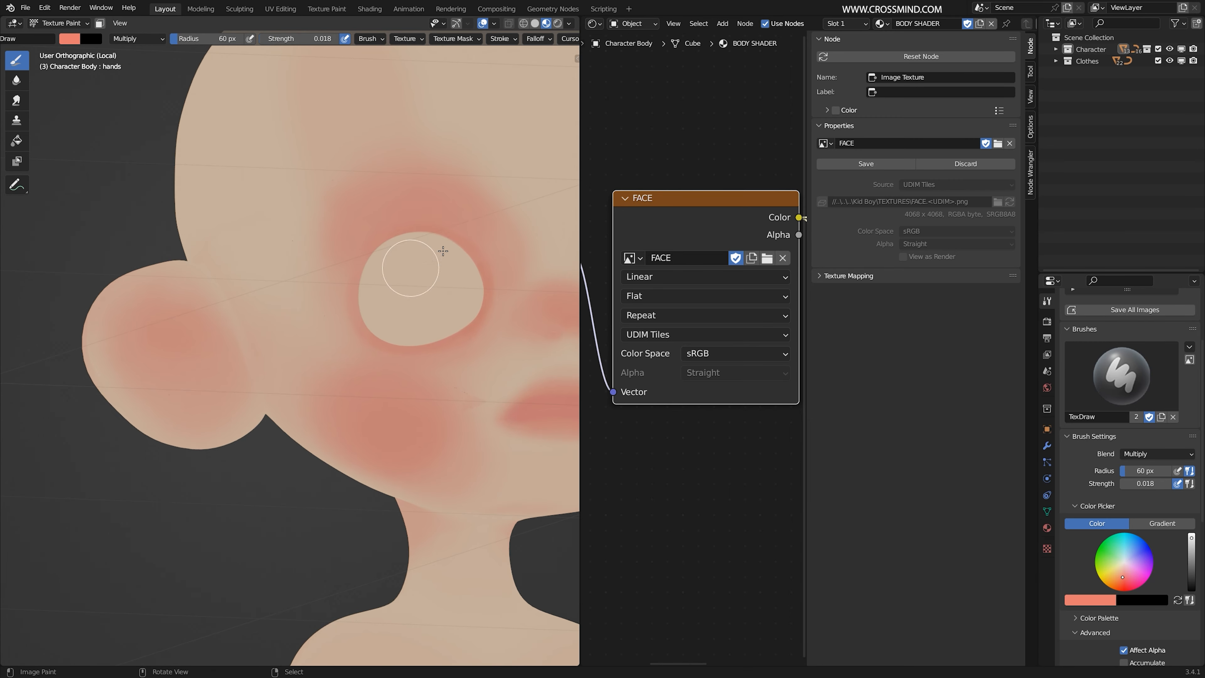
Paint blush below the lips and across the chin with an 81 px Mix brush at strength 0.135
scroll(443, 251, "down", 2)
middle_click_drag(476, 397, 336, 385, "shift")
scroll(360, 401, "up", 3)
key("bracketright")
key("bracketright")
key("bracketright")
left_click(133, 40)
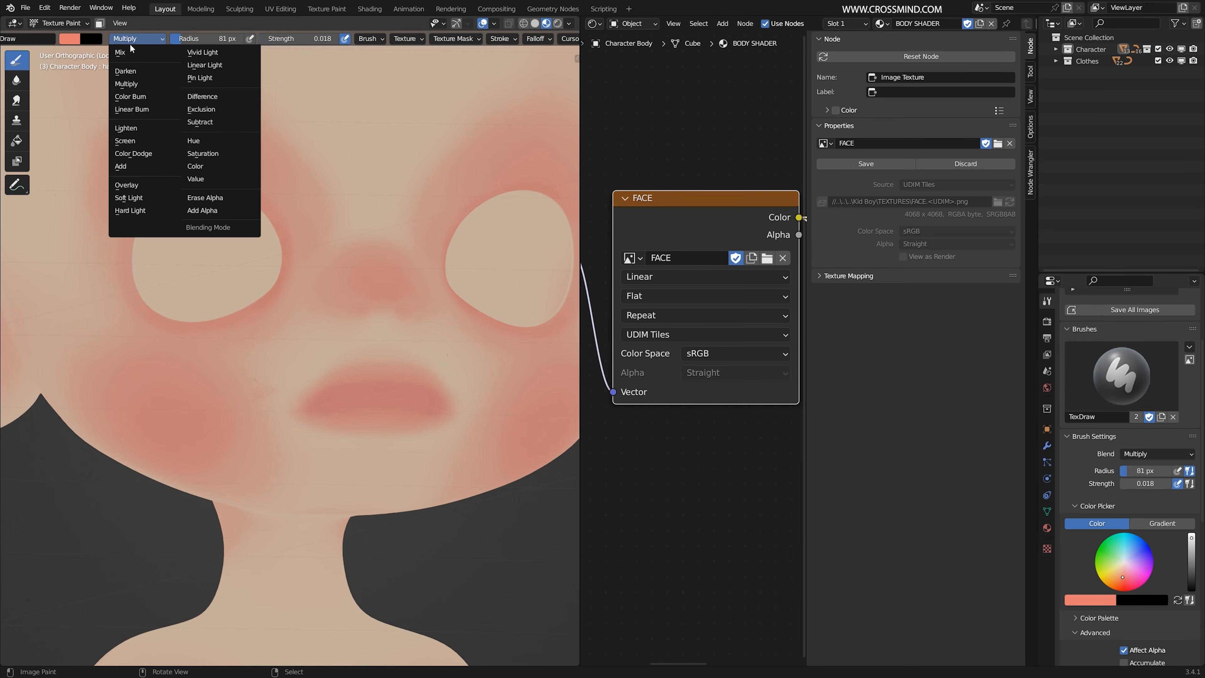
left_click(127, 51)
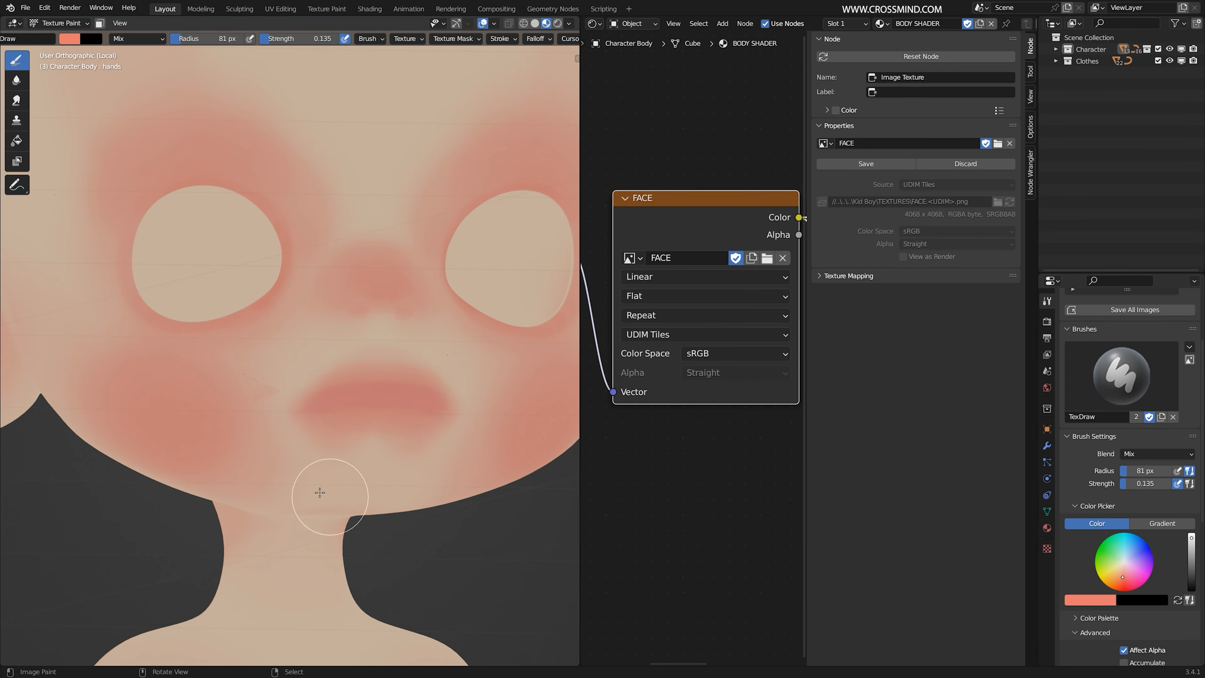
middle_click_drag(320, 492, 382, 499)
left_click_drag(386, 500, 350, 509)
middle_click_drag(349, 508, 294, 498)
Enlarge the brush radius to 311 px and paint a broad, faint tint over the forehead
scroll(290, 427, "down", 2)
middle_click_drag(296, 349, 349, 402, "shift")
key("bracketright")
key("bracketright")
key("bracketright")
key("bracketright")
key("bracketright")
key("bracketright")
key("bracketright")
key("bracketright")
key("bracketright")
key("bracketright")
key("bracketright")
key("bracketright")
key("bracketright")
left_click_drag(208, 216, 331, 196)
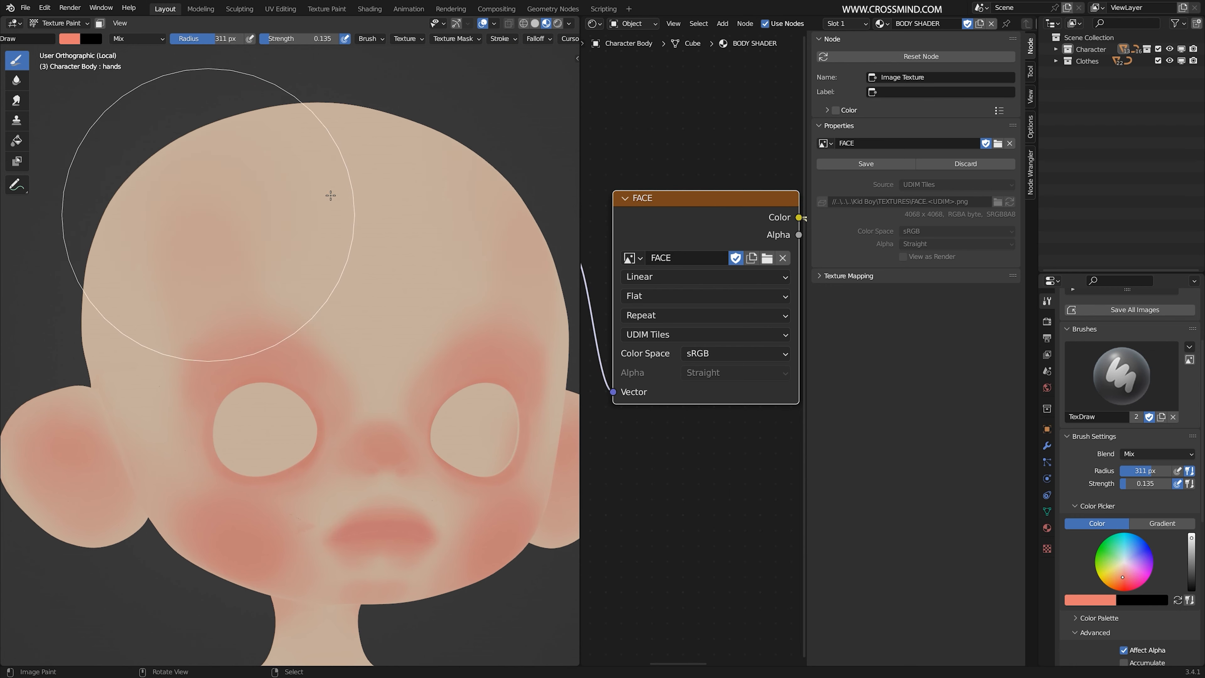
middle_click_drag(331, 195, 344, 300)
scroll(292, 330, "down", 2)
Save the updated FACE image and inspect the painted face up close
left_click(867, 164)
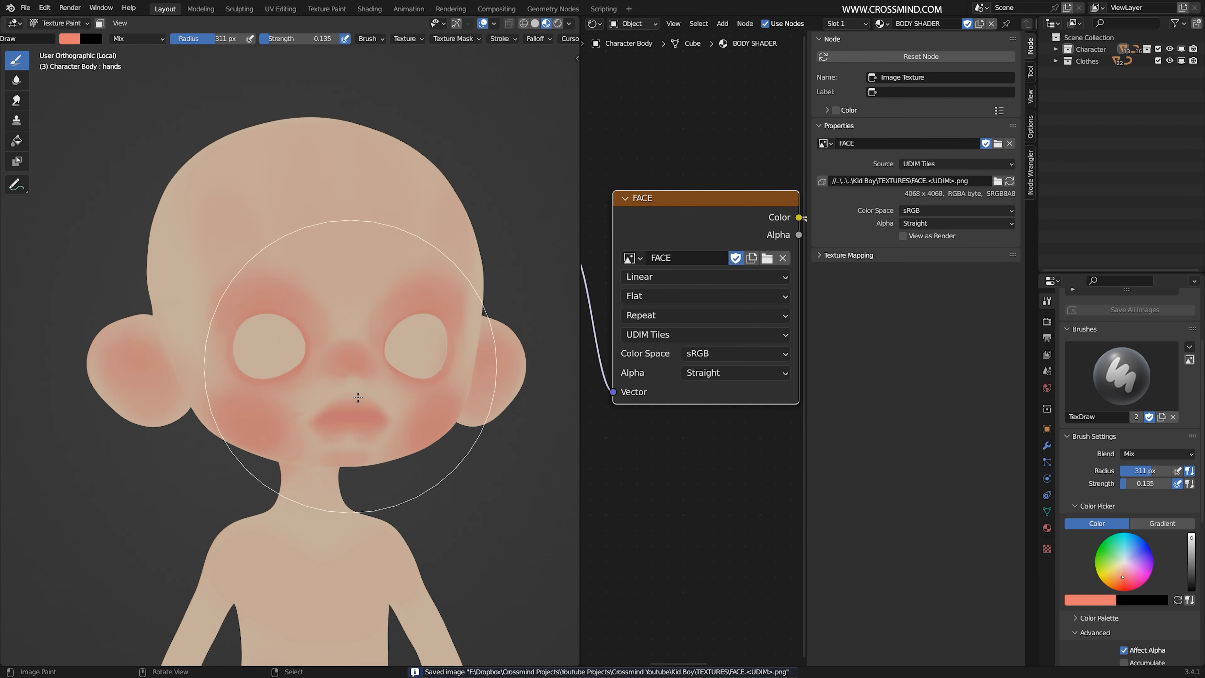
scroll(355, 396, "up", 1)
scroll(382, 400, "up", 1)
middle_click_drag(382, 400, 441, 396)
middle_click_drag(403, 394, 297, 383, "shift")
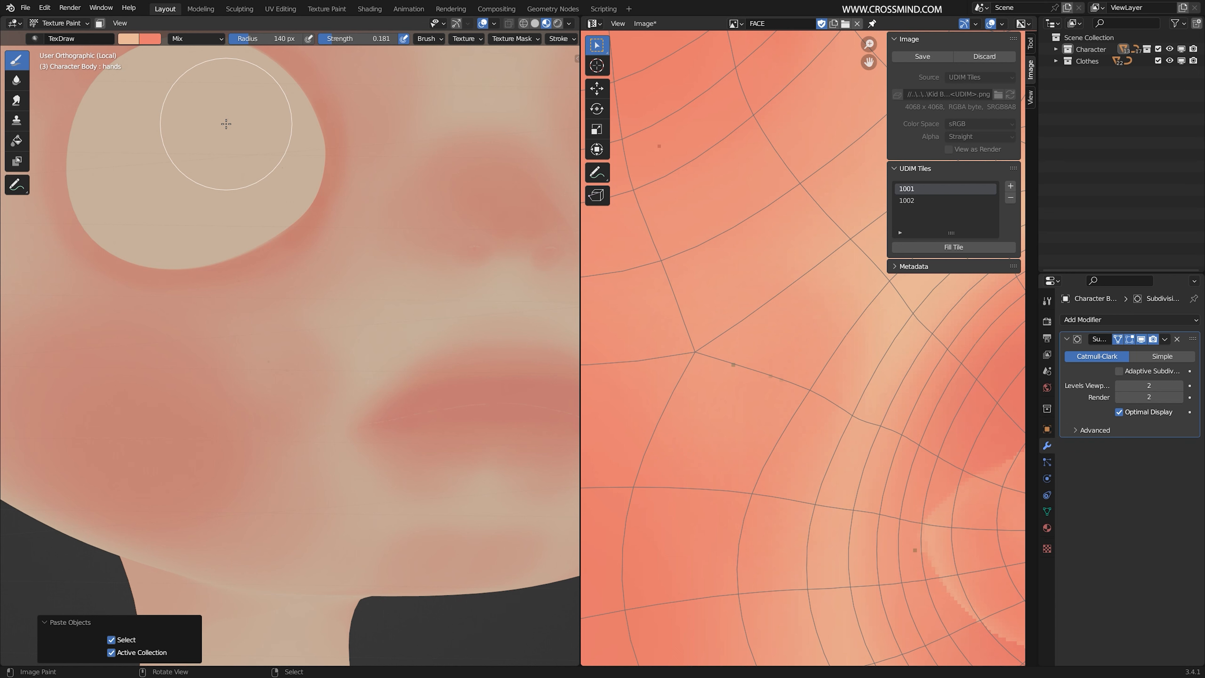
Blend the cheek and chin transitions by alternating the skin and blush colours with a 140 px brush at strength 0.181
key("x")
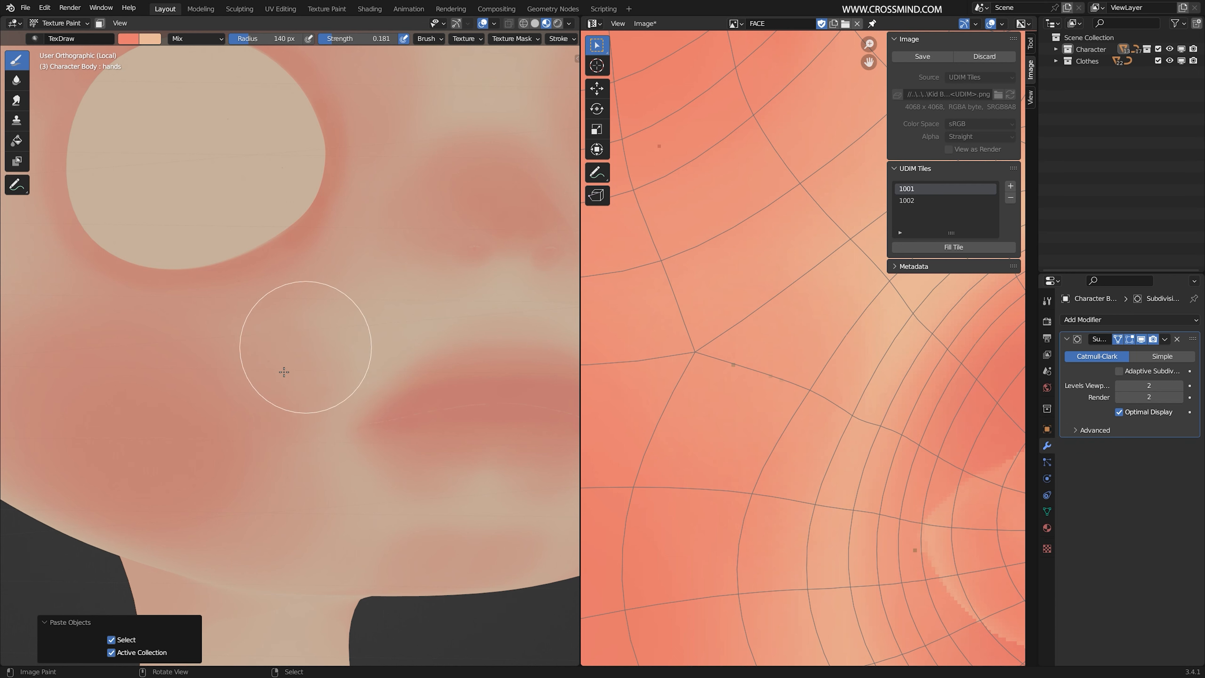
key("x")
scroll(324, 365, "down", 4)
scroll(350, 399, "up", 6)
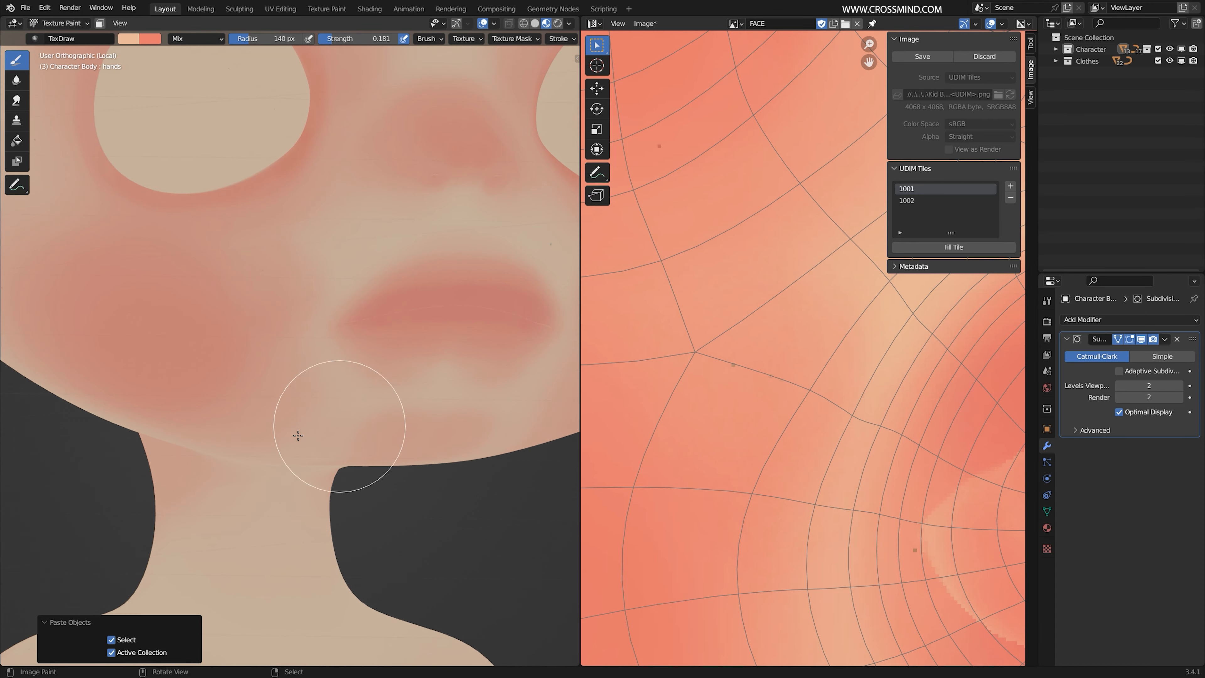
key("x")
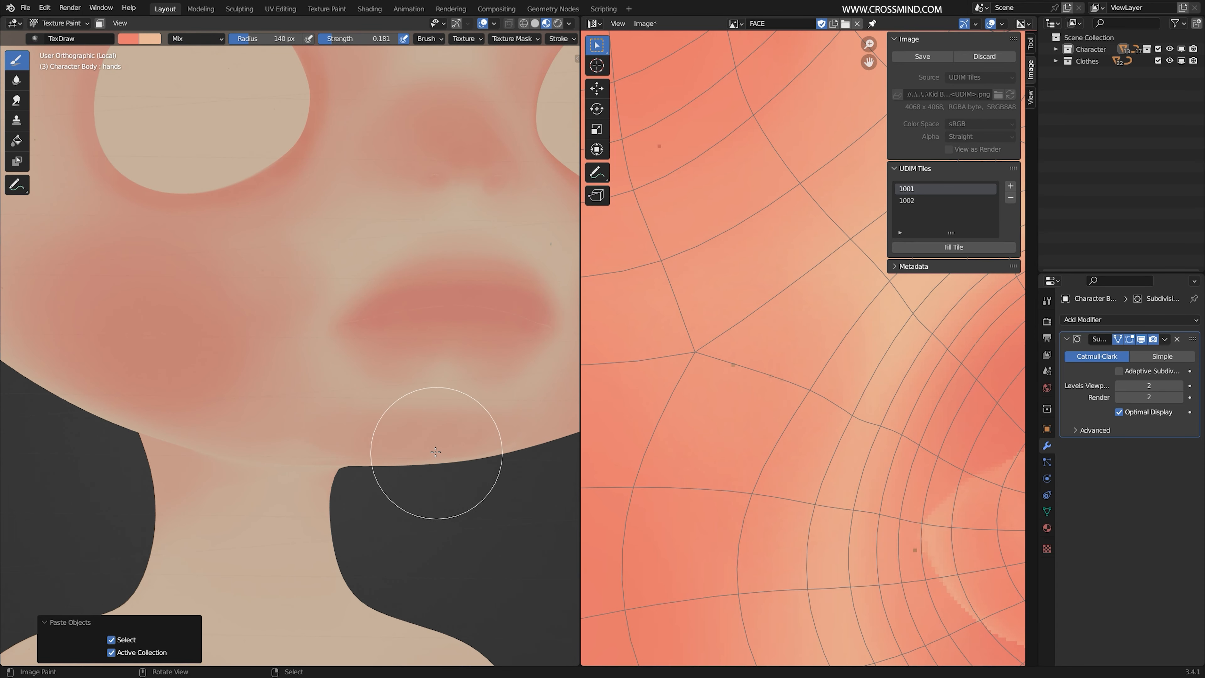
Save the FACE image and check the blended blush on the cheeks and ears from several angles
scroll(438, 439, "down", 4)
left_click(929, 60)
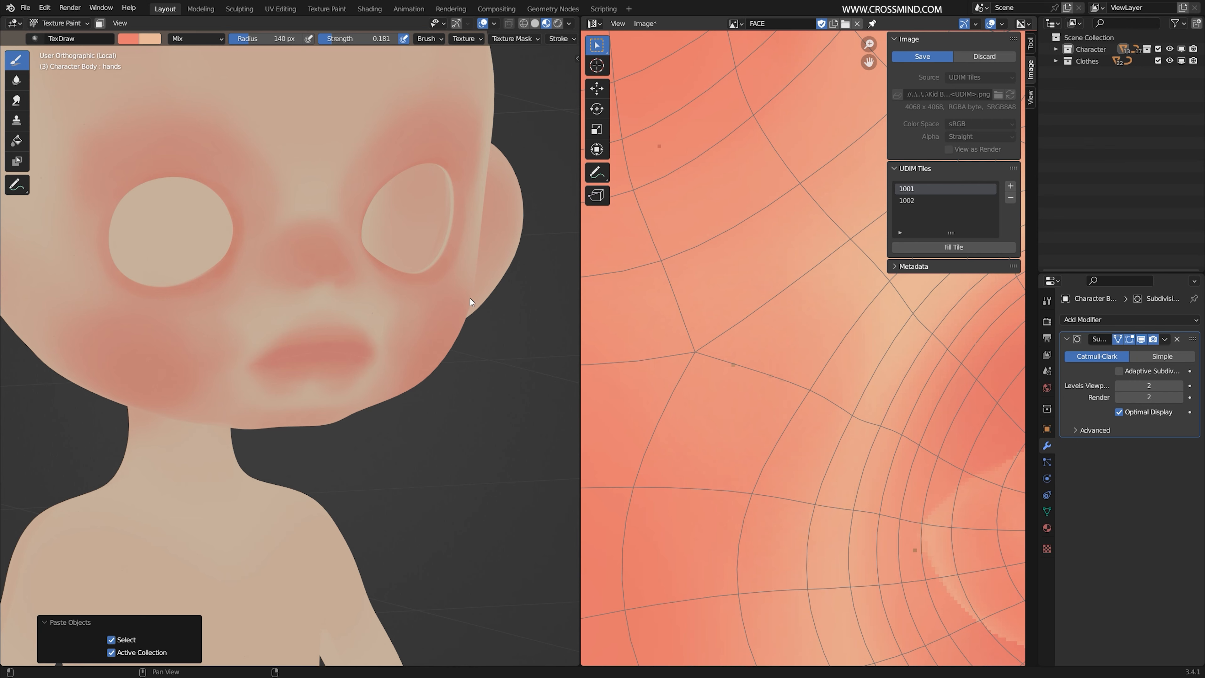
middle_click_drag(472, 302, 201, 272)
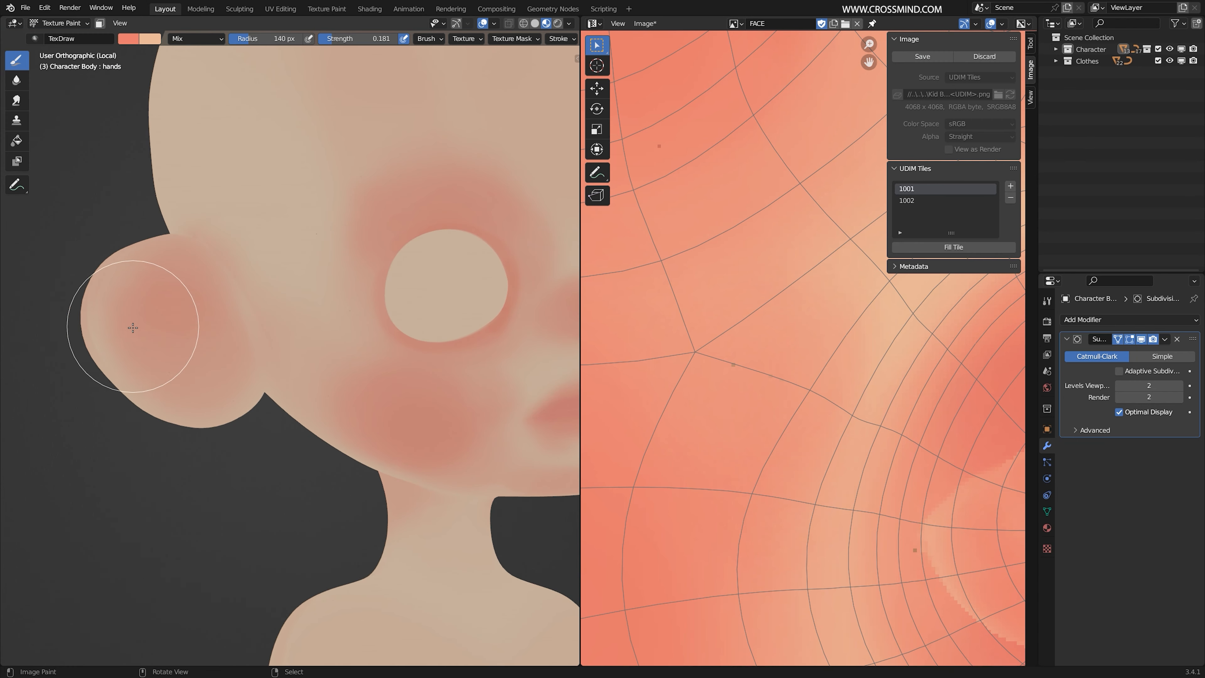
middle_click_drag(252, 379, 296, 350)
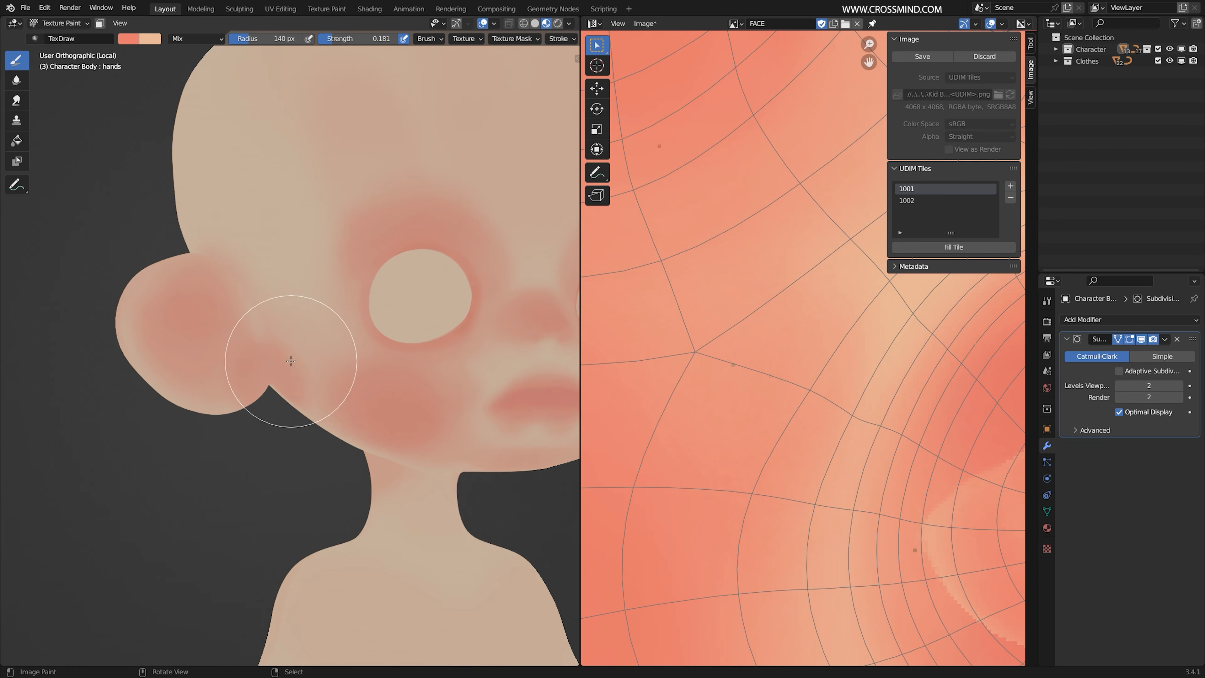
scroll(298, 355, "down", 3)
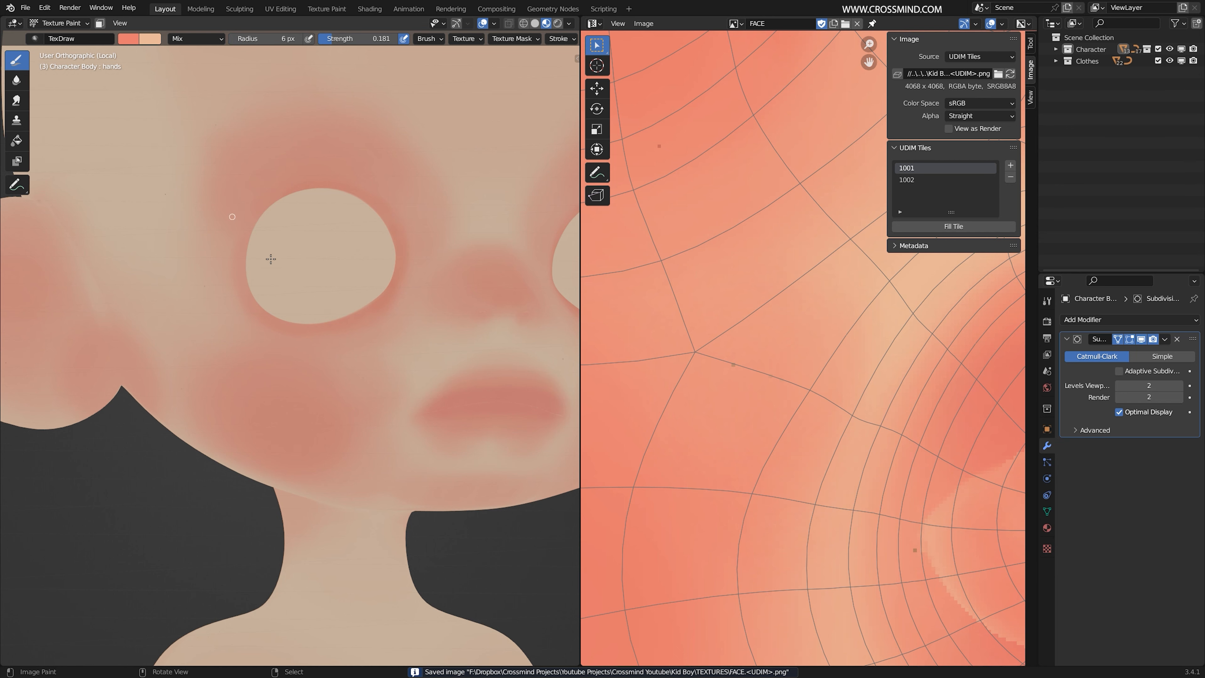
Set the brush to Multiply blending with a 6 px radius, test it on the cheek and maximize the paint viewport
left_click(196, 39)
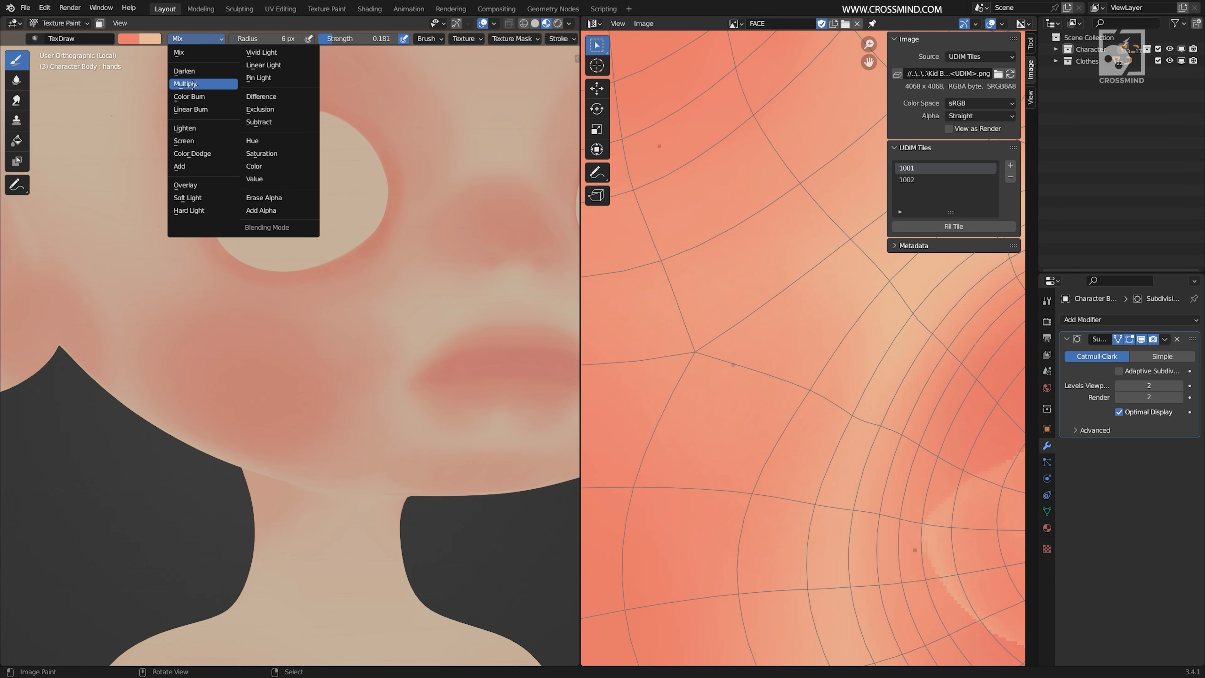
left_click(202, 86)
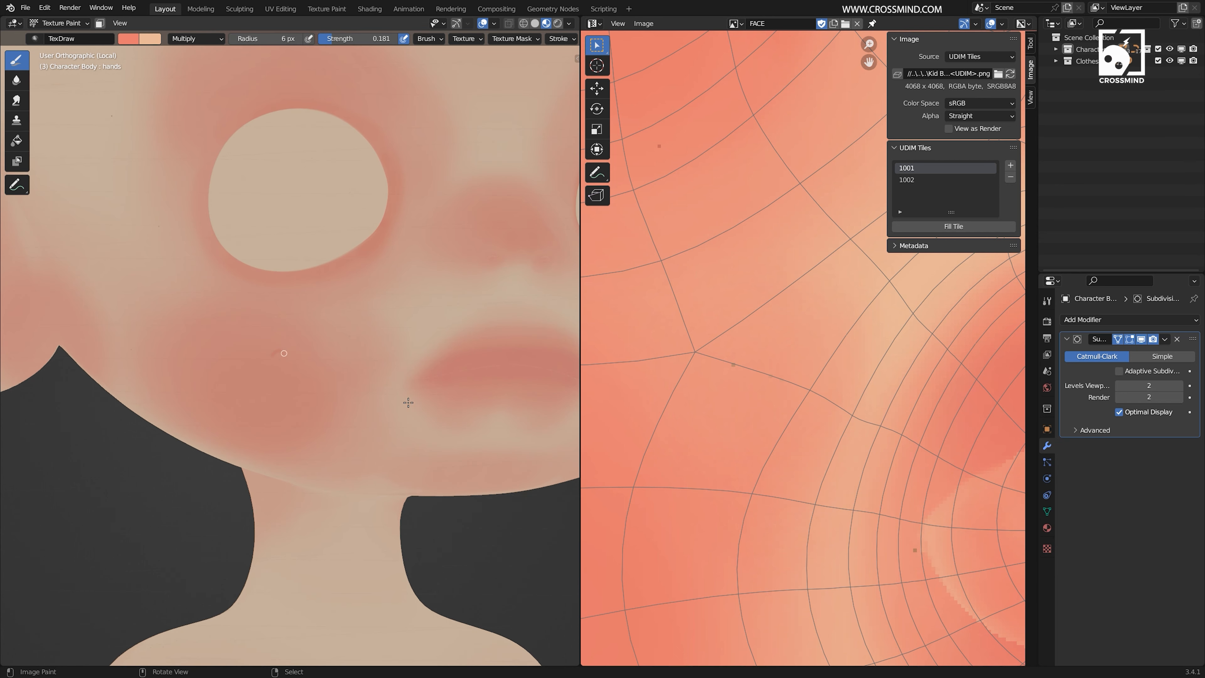
left_click(280, 353)
left_click(1046, 301)
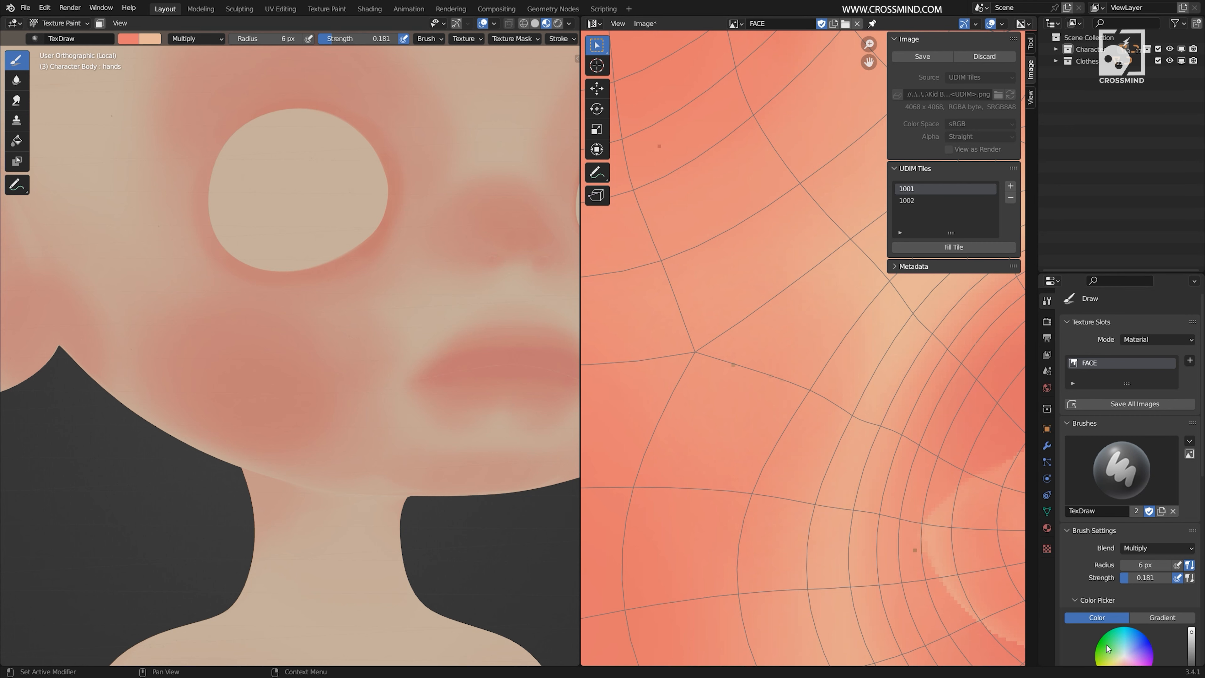
key("ctrl+space")
scroll(797, 302, "up", 2)
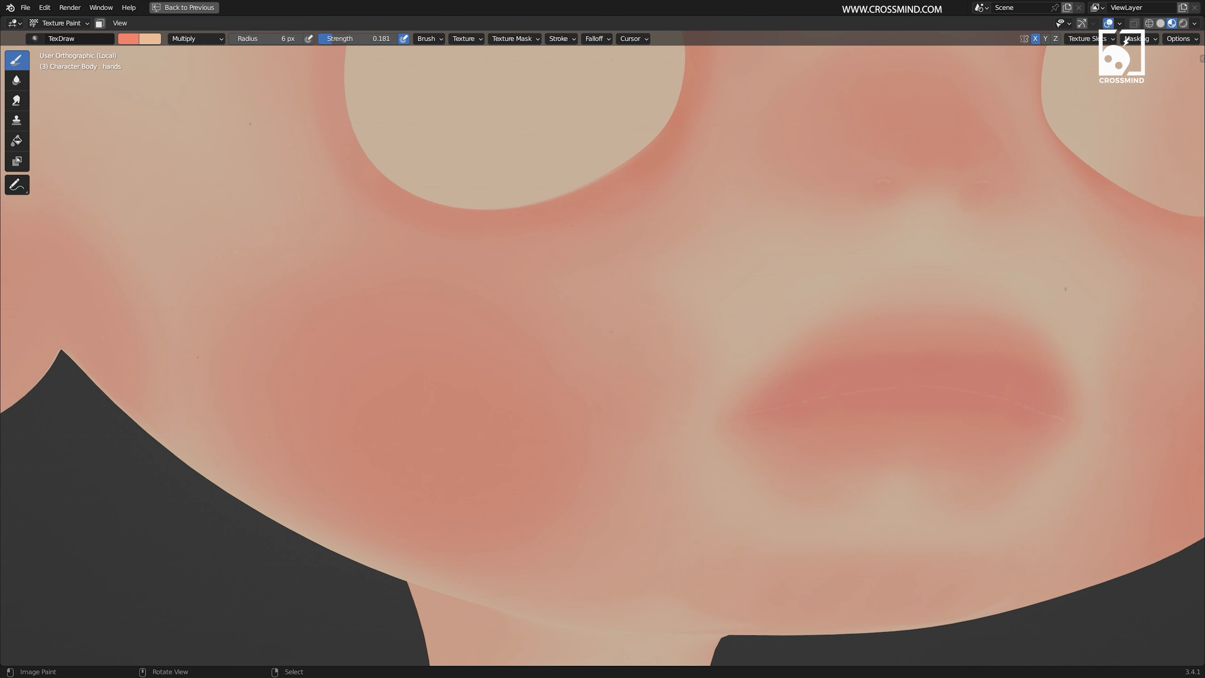
Show the brush settings inside the maximized viewport and scribble a thin test stroke on the cheek
left_click(1201, 60)
key("ctrl+Tab")
left_click(633, 199)
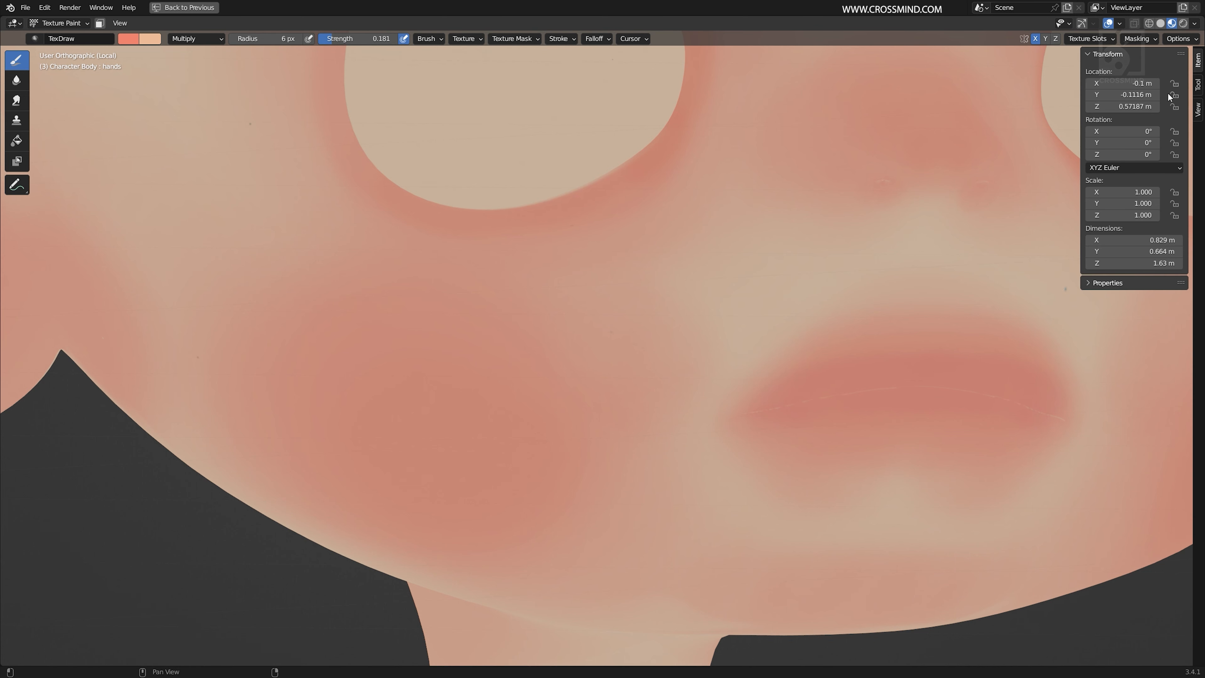
left_click(1197, 85)
scroll(1148, 358, "down", 6)
scroll(478, 378, "down", 1)
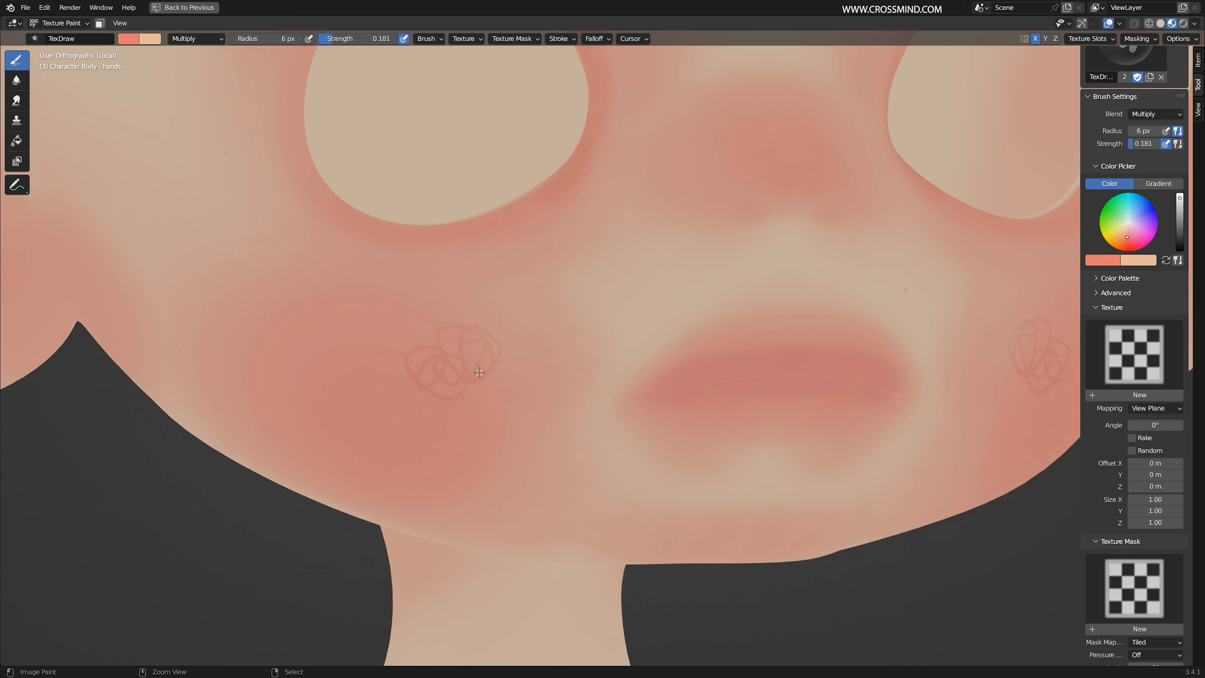
Set the brush stroke's spacing to 234% and its jitter to 1.6632 so it scatters separate dots
scroll(1145, 414, "down", 8)
scroll(1132, 485, "down", 3)
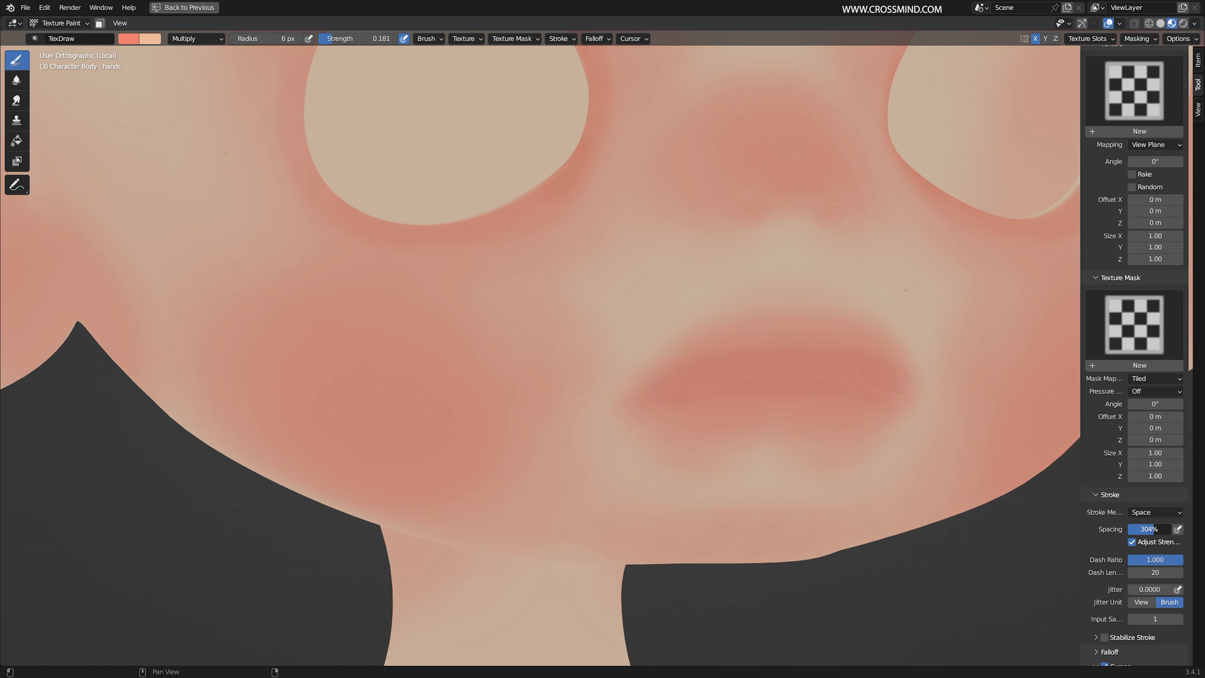
key("Return")
left_click_drag(1138, 529, 1156, 529)
scroll(367, 397, "up", 3)
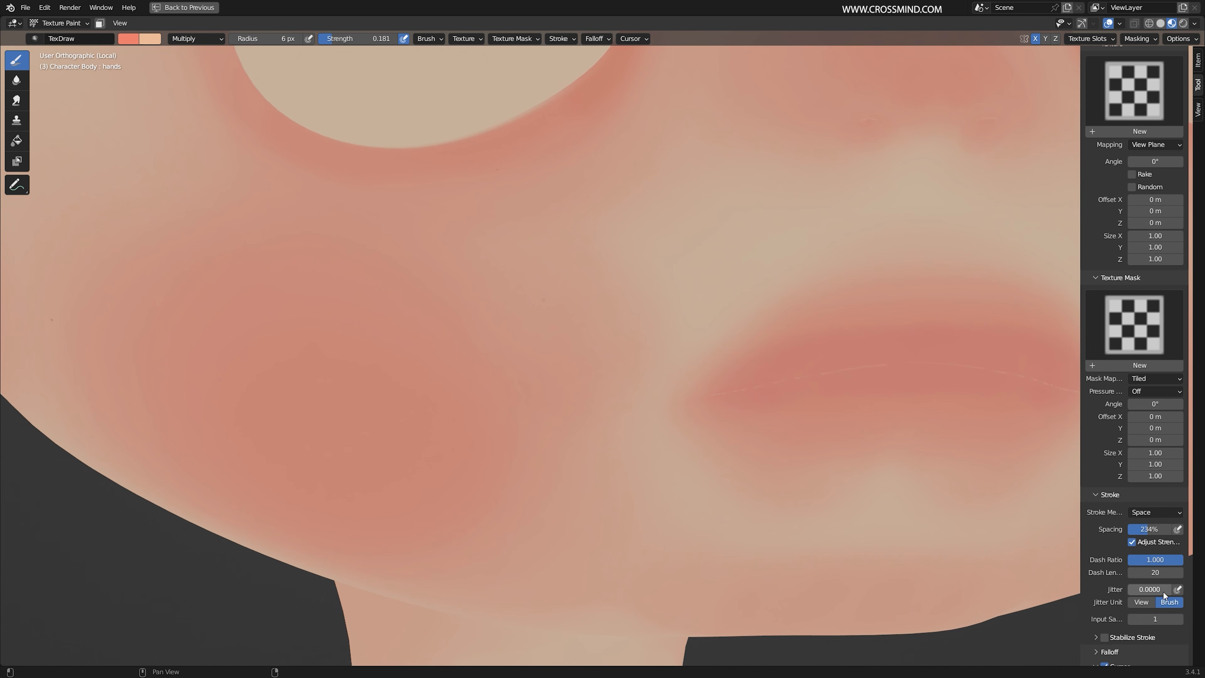
scroll(1162, 590, "down", 2)
left_click_drag(1150, 552, 1171, 552)
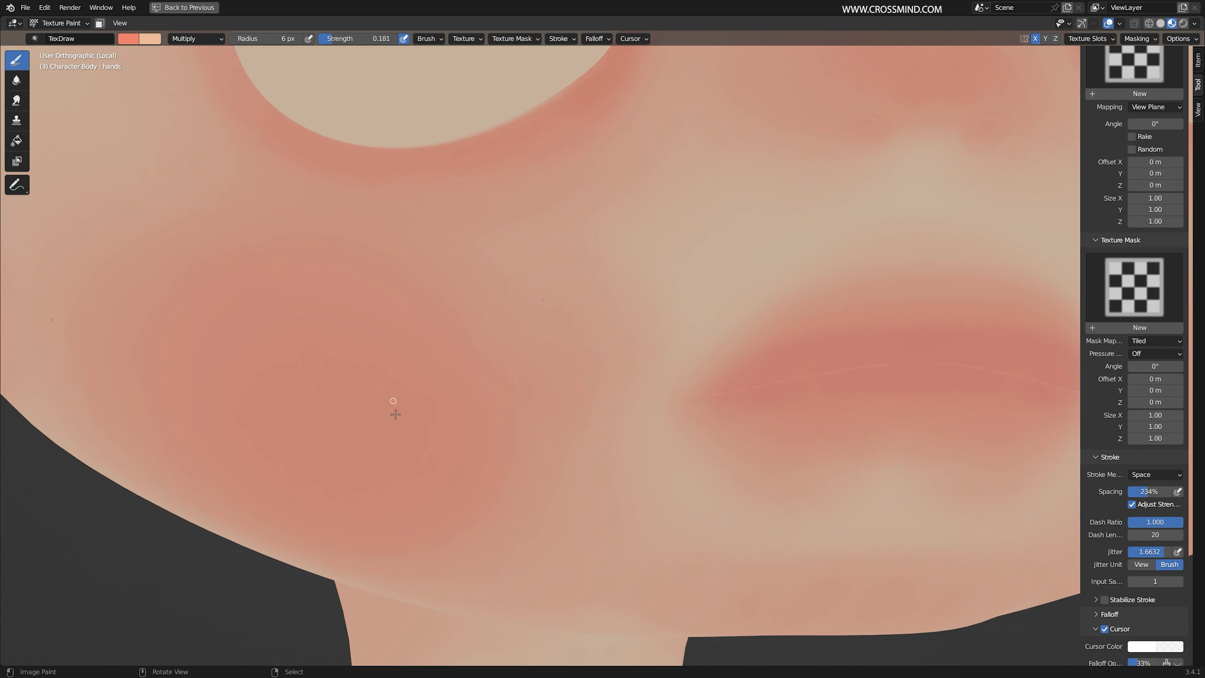
Stipple fine dots over the cheek blush with the 6 px Multiply brush at strength 0.181
scroll(434, 437, "up", 2)
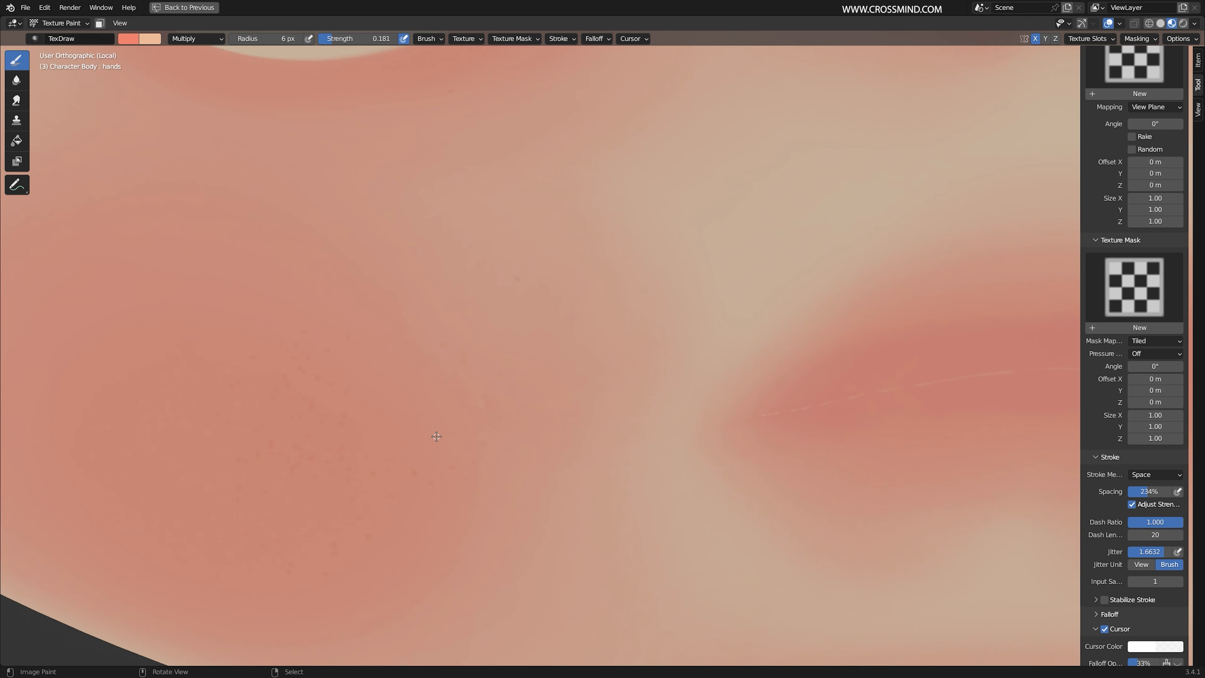
middle_click_drag(388, 402, 510, 388, "shift")
scroll(545, 409, "down", 2)
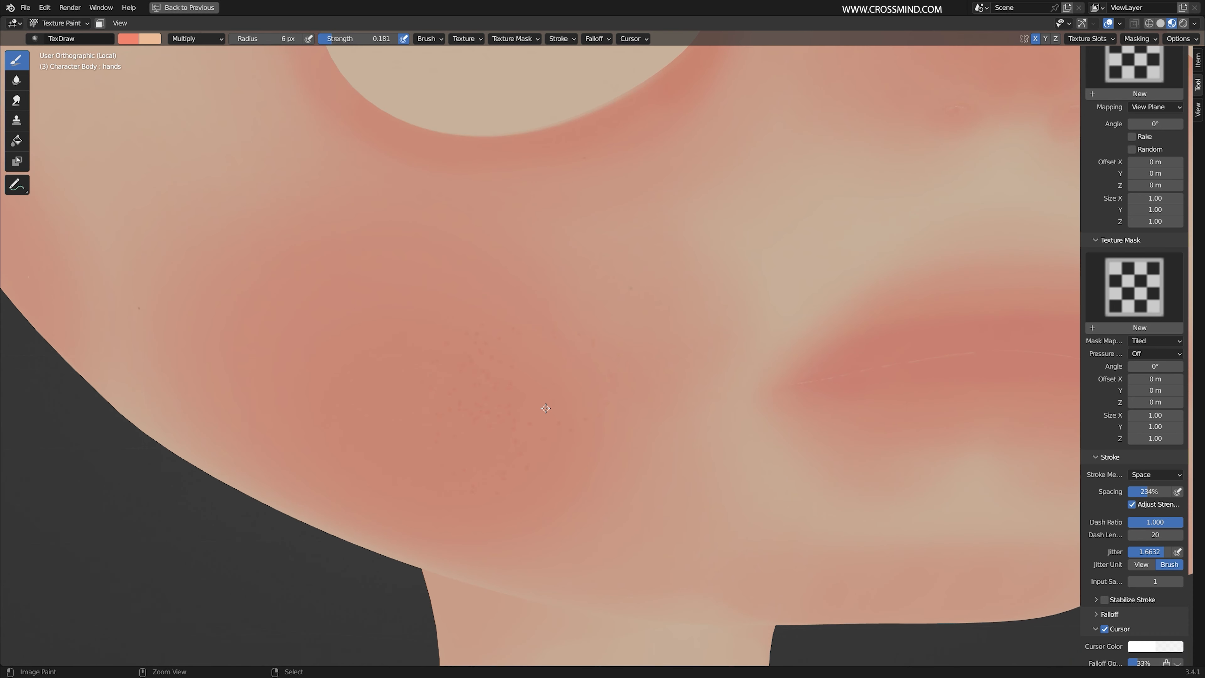
scroll(512, 388, "down", 1)
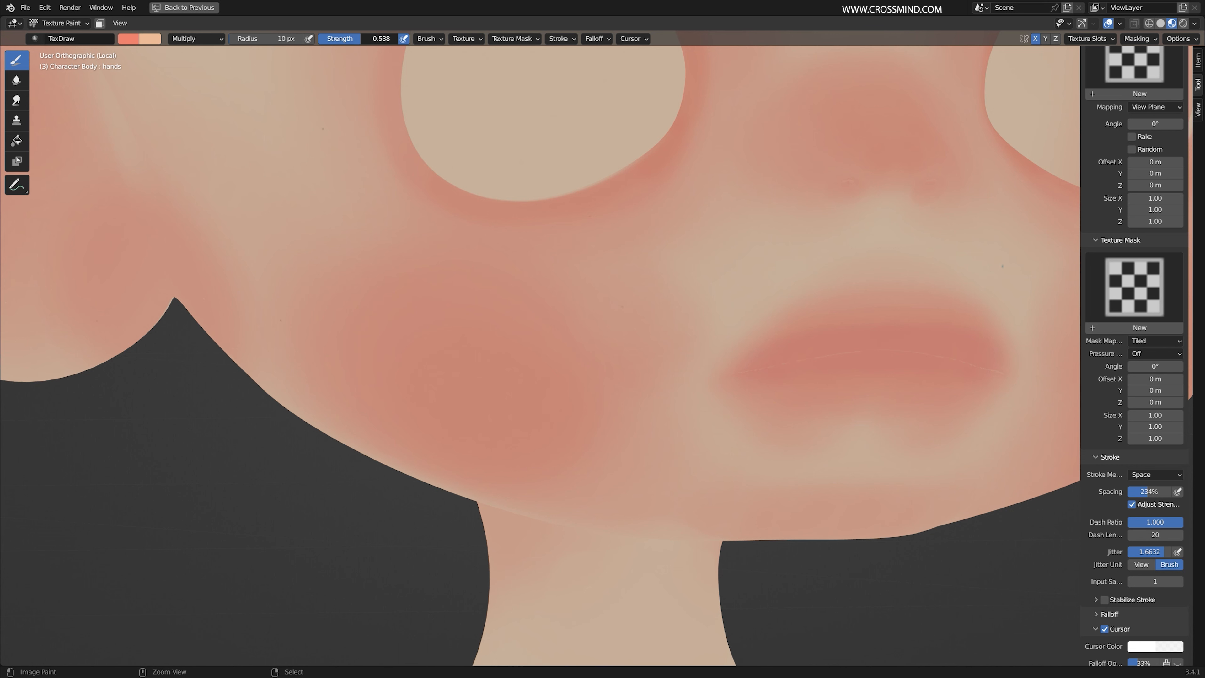
Set the brush strength to 0.099 and scatter faint 10 px speckles across the cheek and nose
left_click_drag(361, 39, 349, 38)
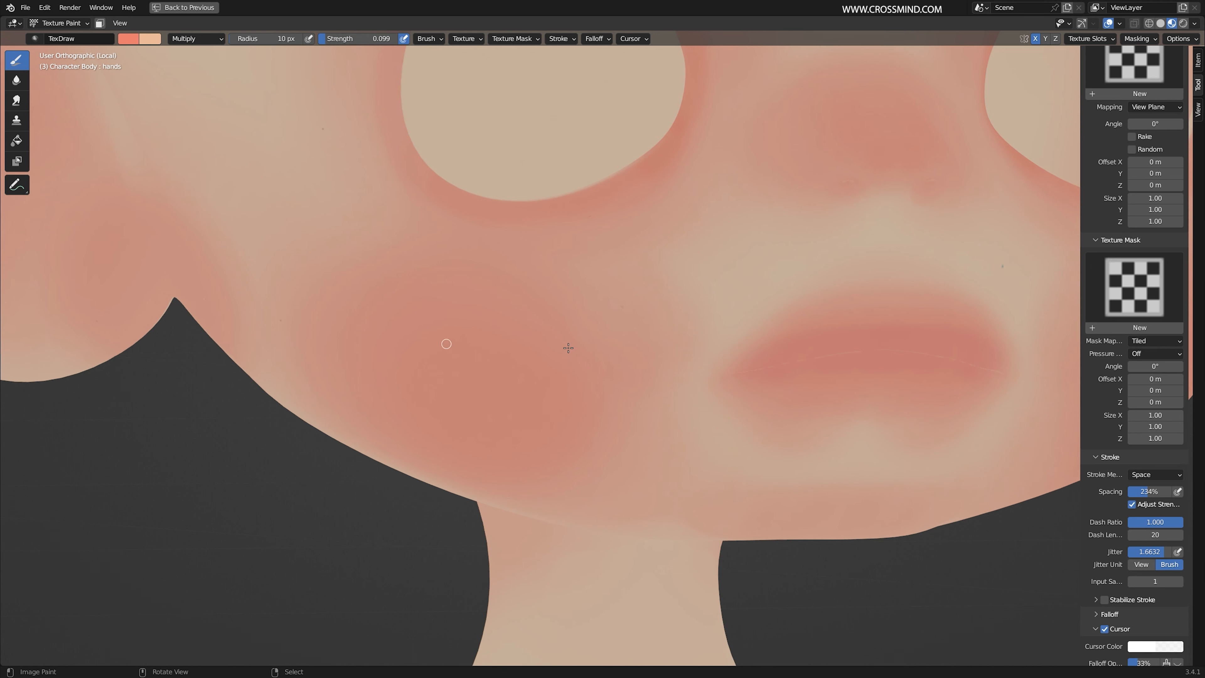
scroll(488, 382, "up", 1)
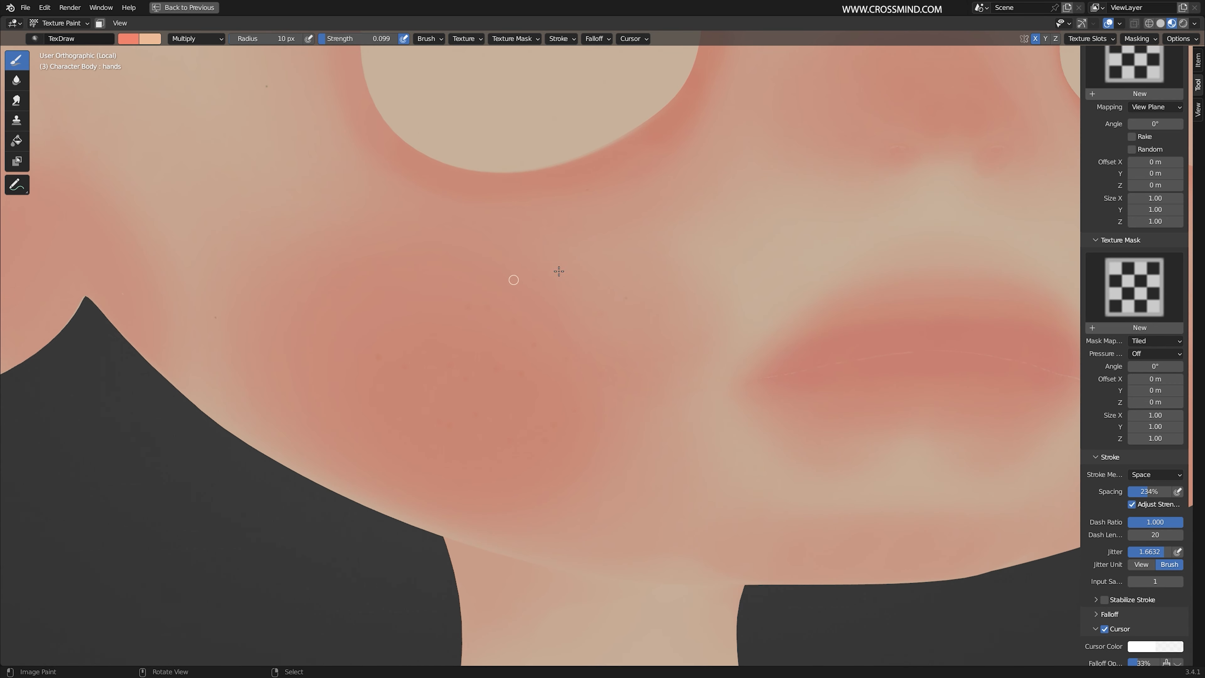
scroll(367, 231, "down", 4)
scroll(802, 268, "up", 4)
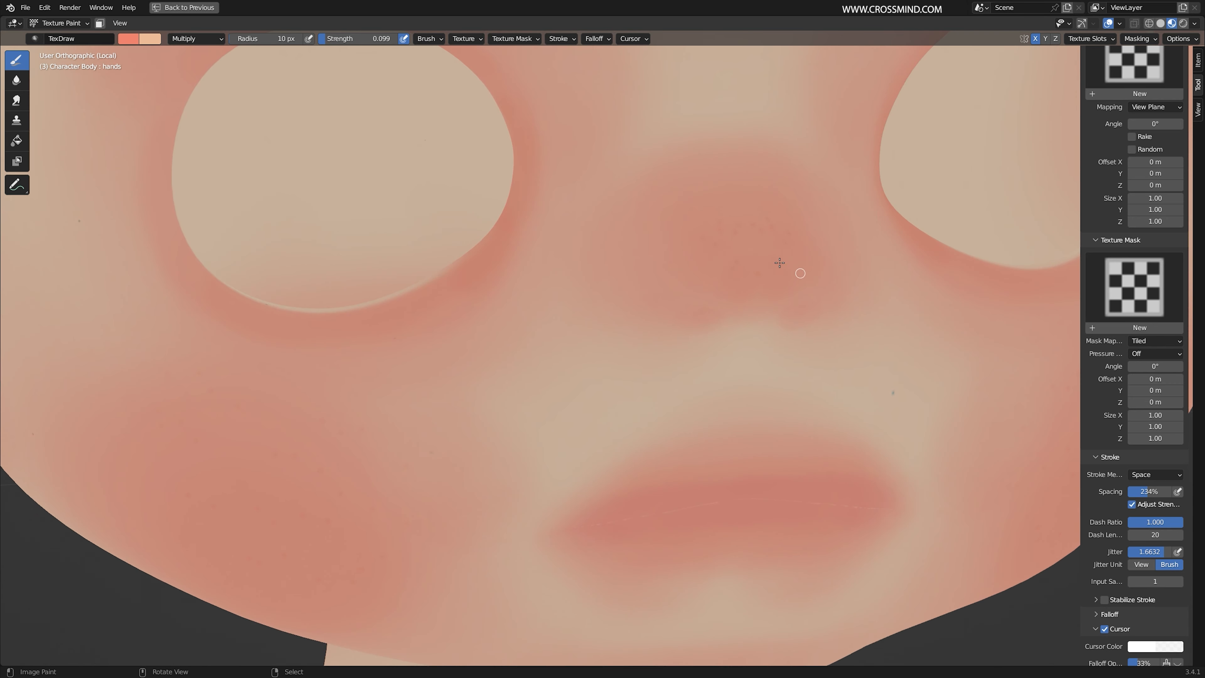
middle_click_drag(527, 393, 699, 219, "shift")
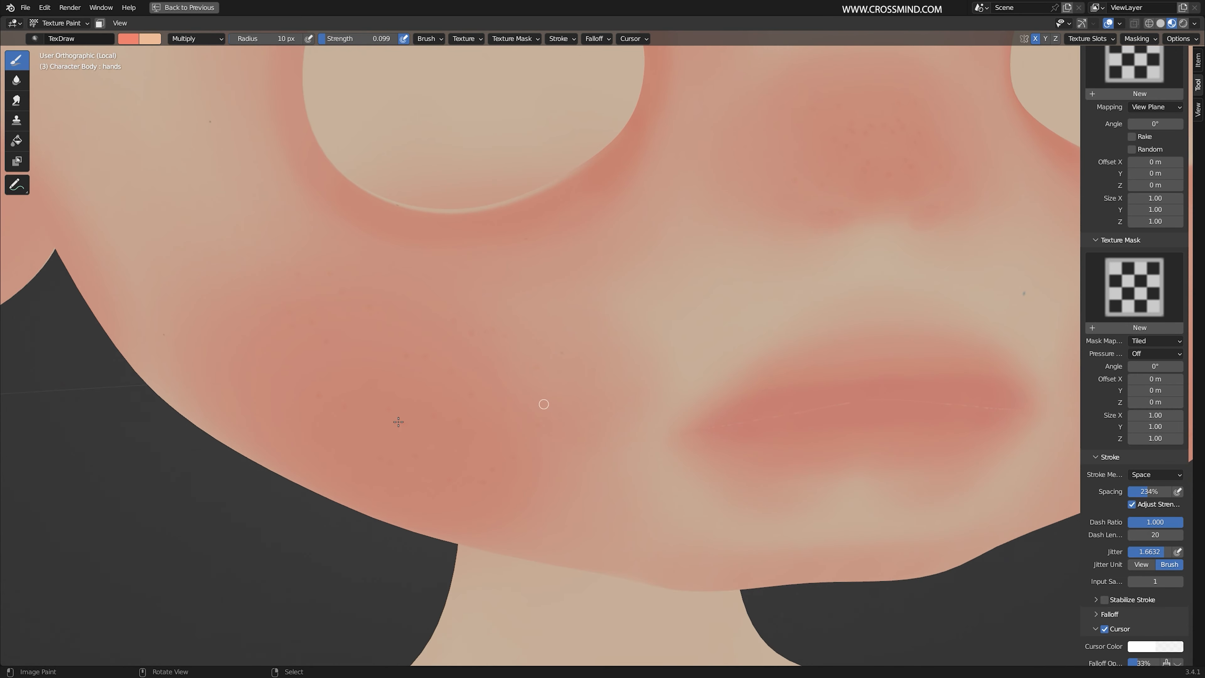
Reduce the stroke jitter to 0.5684 and add more speckles across the cheek
middle_click_drag(315, 453, 504, 425)
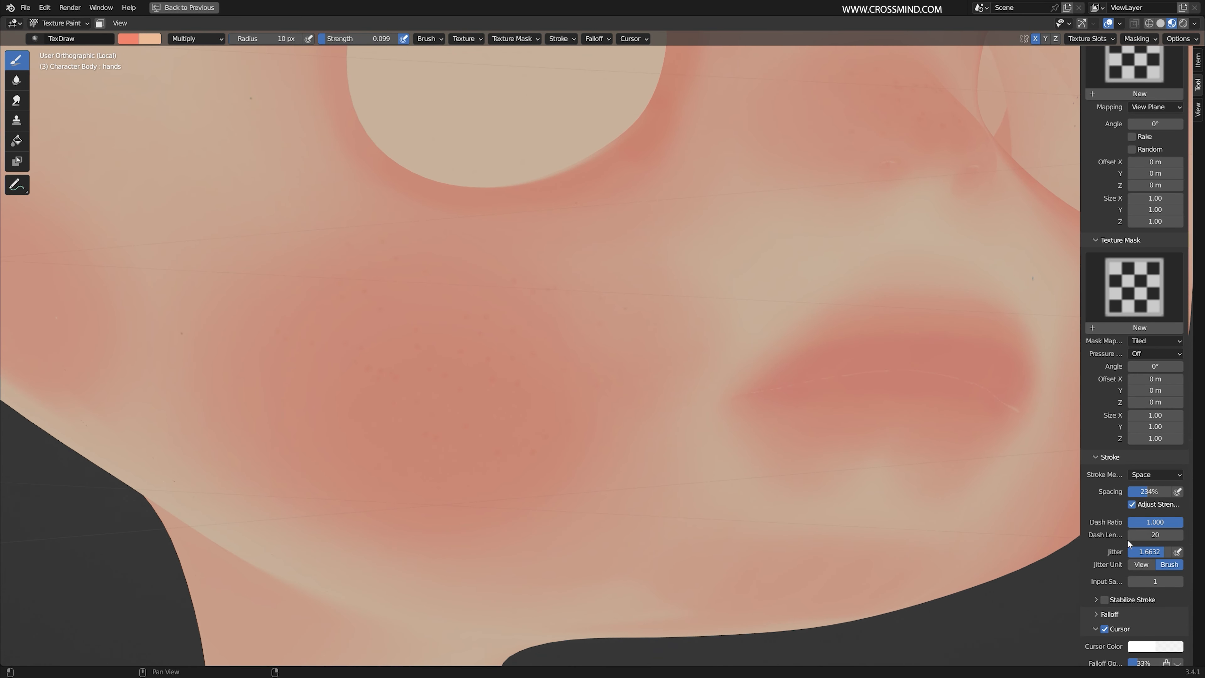
scroll(471, 430, "up", 1)
middle_click_drag(471, 430, 483, 452)
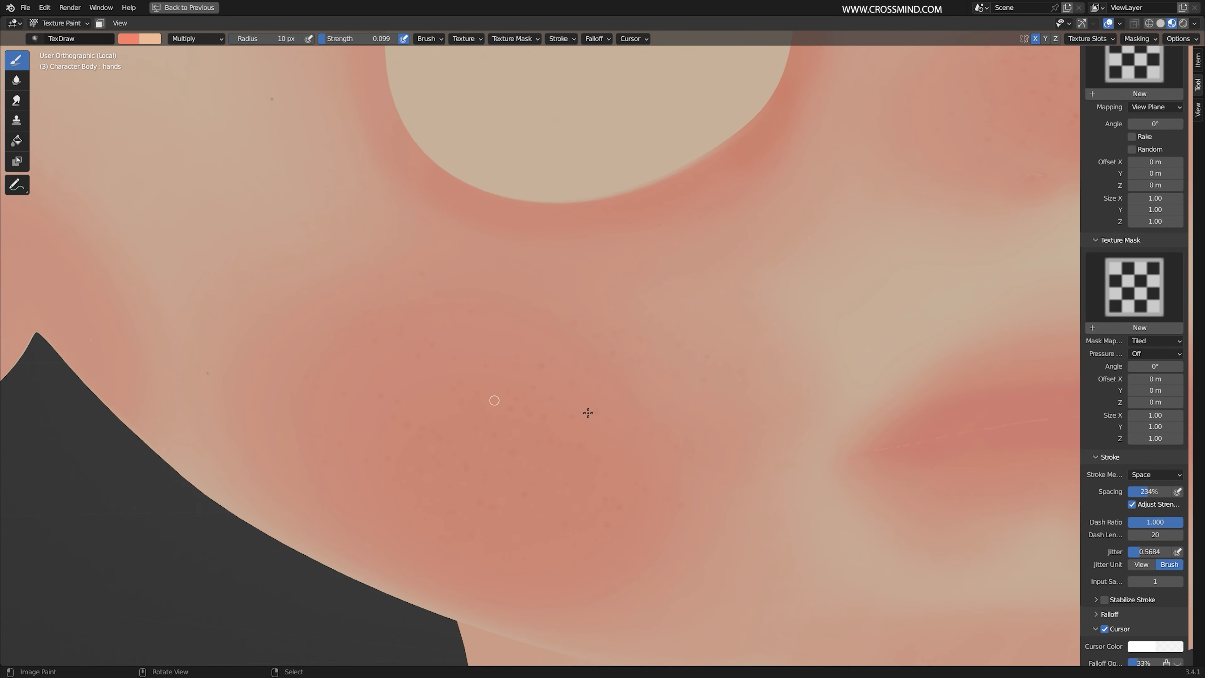
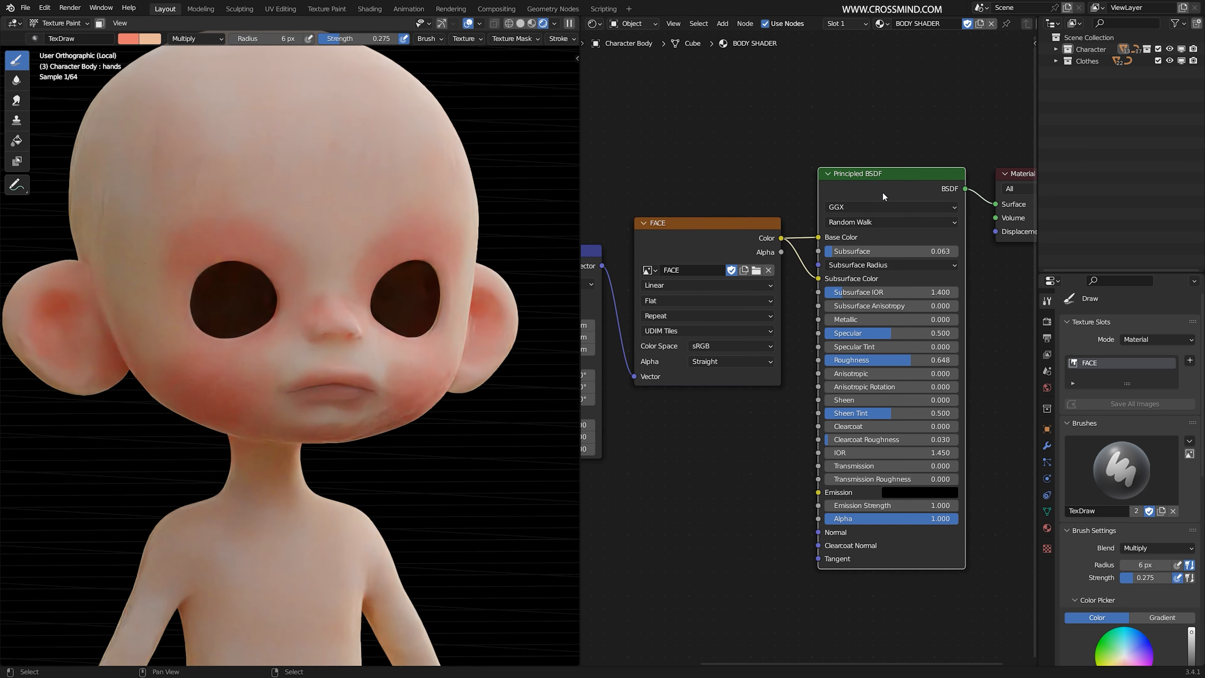
Examine the skin shading on the rendered face alongside the Principled BSDF's subsurface settings
scroll(446, 339, "up", 1)
mouse_move(473, 334)
middle_mouse_down()
mouse_move(441, 338)
mouse_move(460, 333)
middle_mouse_up()
scroll(711, 342, "up", 3)
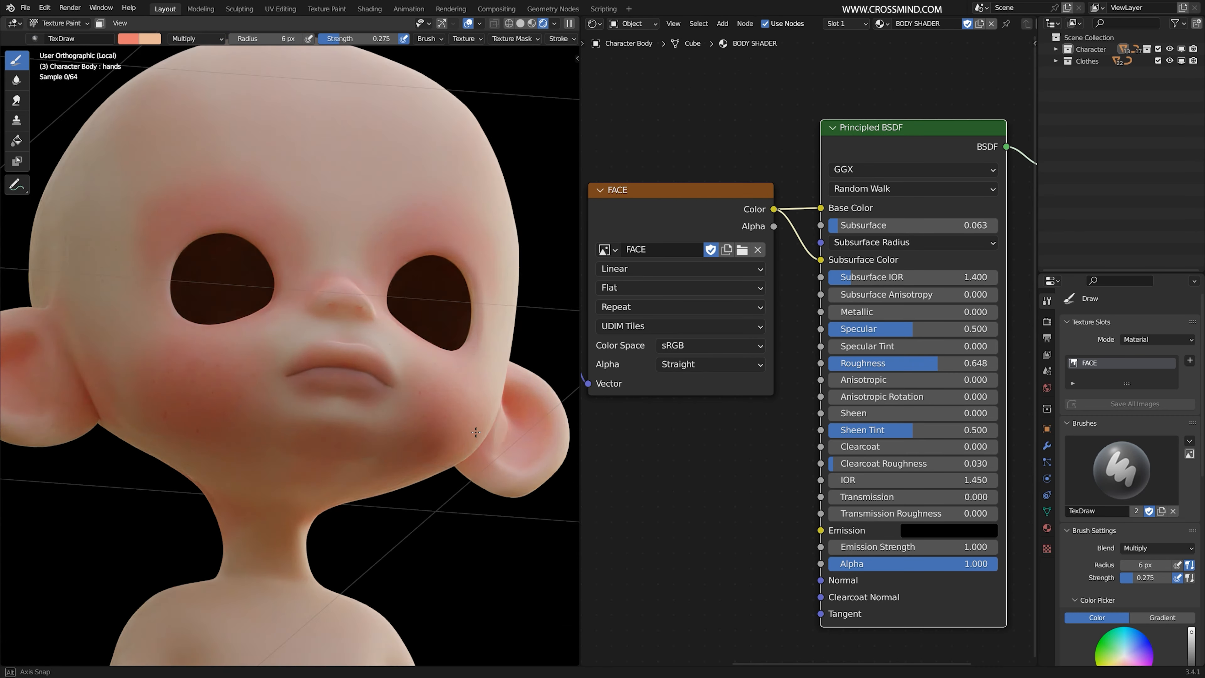
left_click(556, 25)
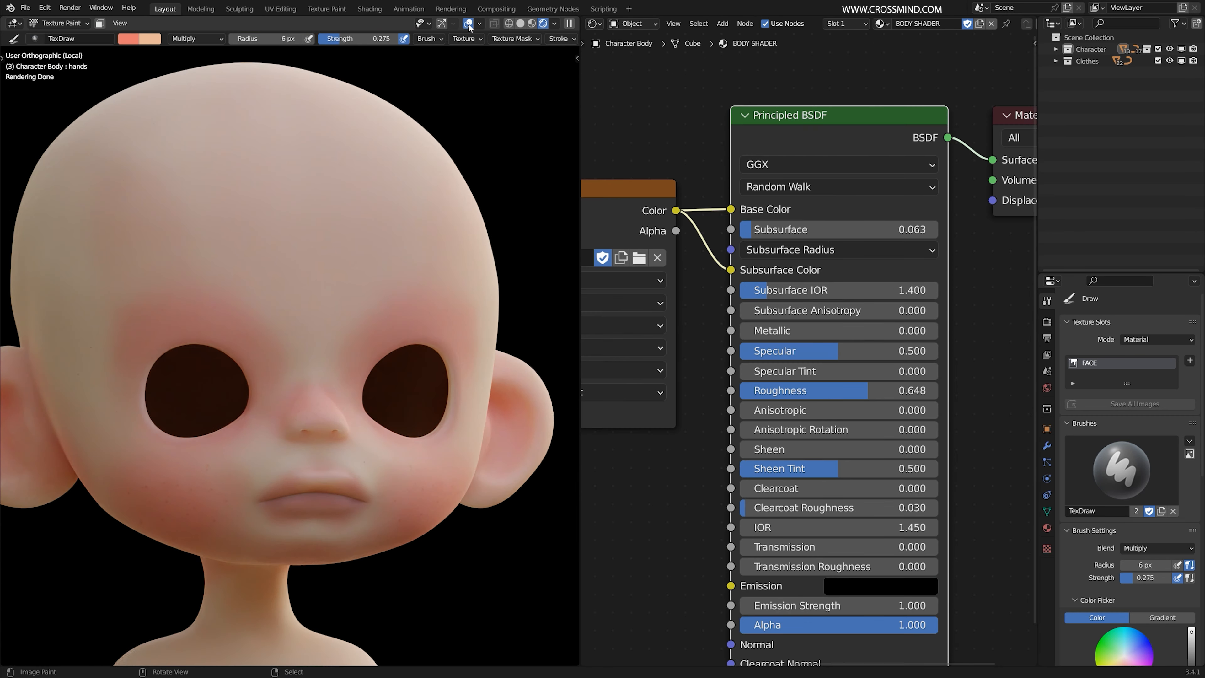
scroll(816, 246, "up", 2)
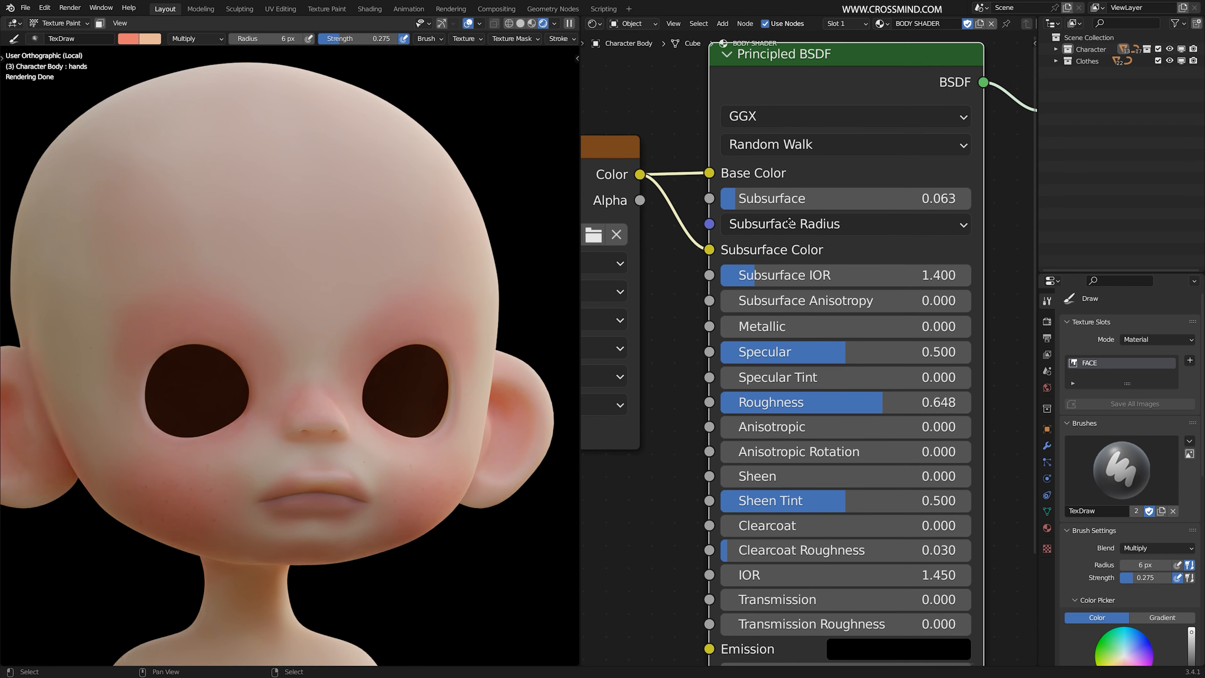
Set the Principled BSDF's Subsurface to 0.03 and the first Subsurface Radius value to 0.5
left_click(893, 224)
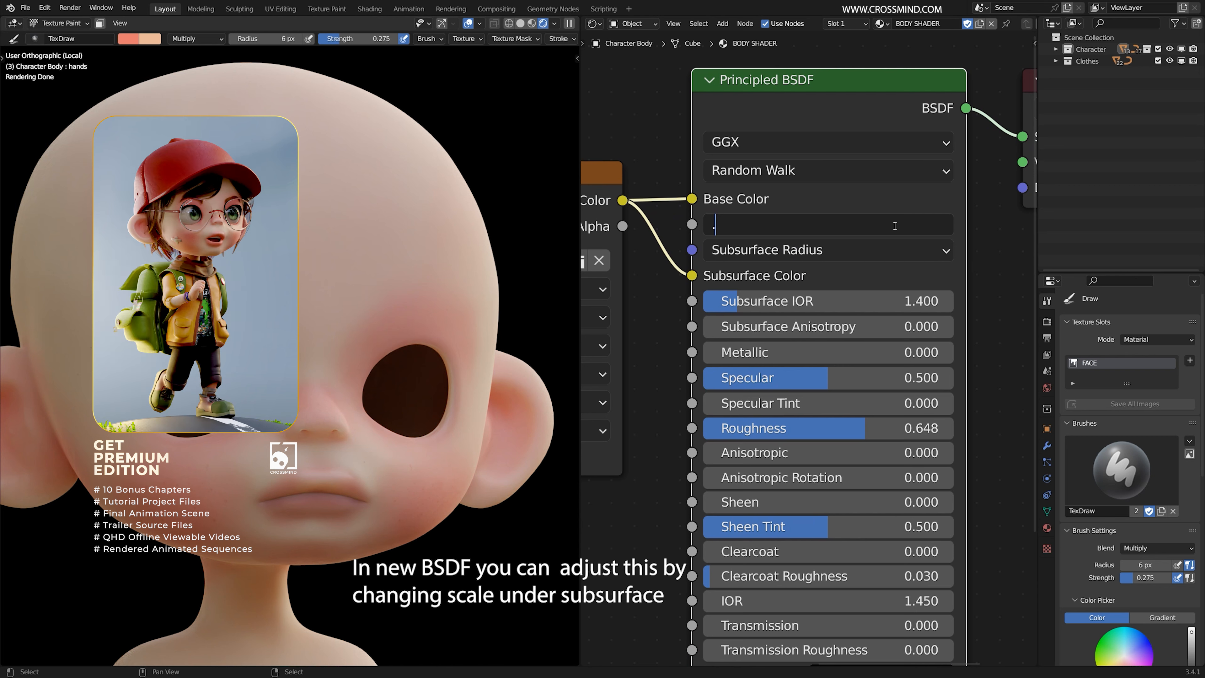
type(".03")
key("Return")
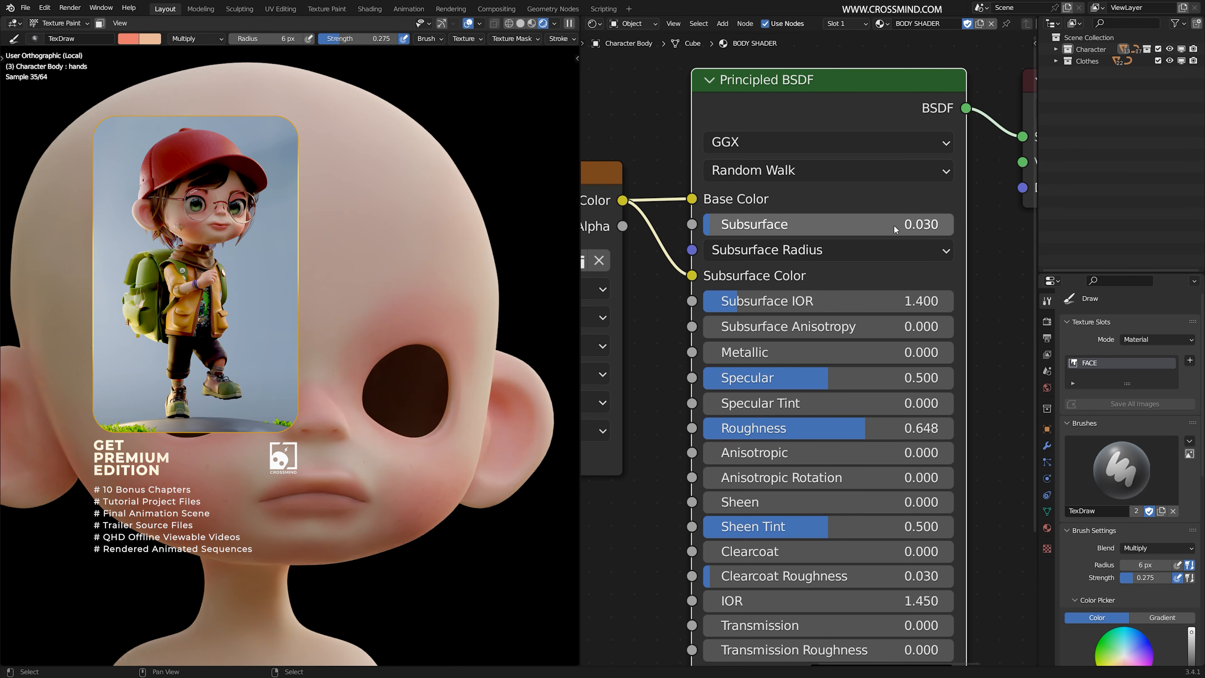
left_click(869, 252)
left_click(814, 279)
type(".5")
key("Return")
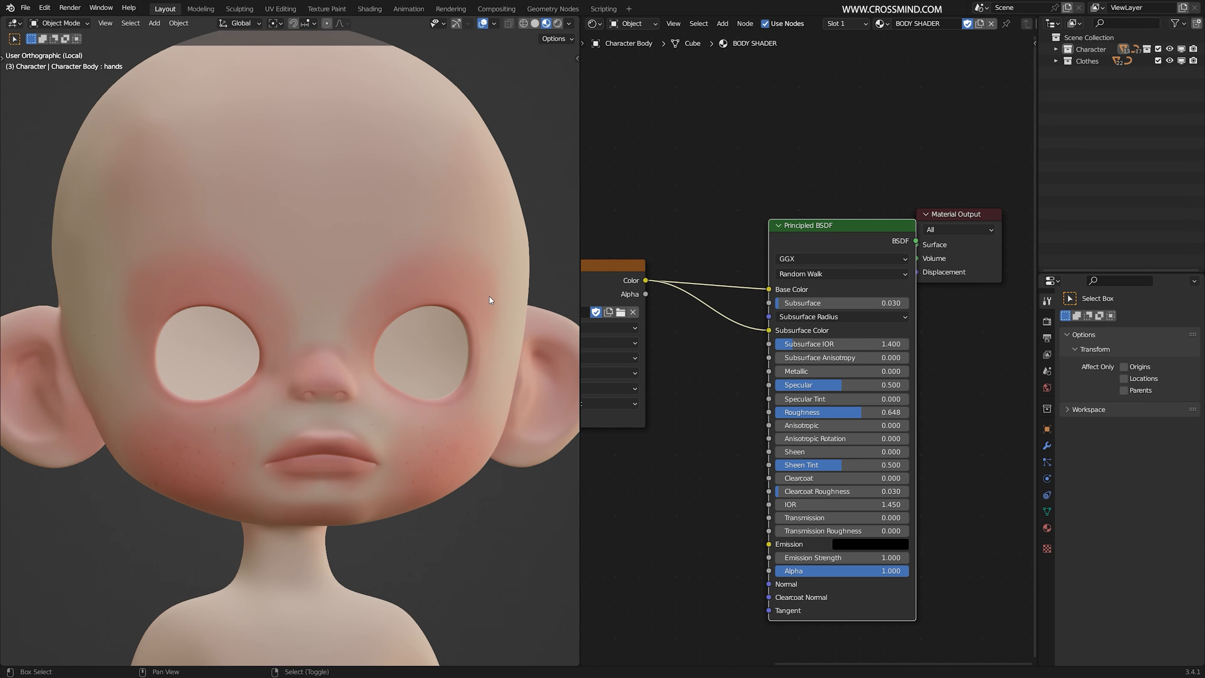
Join the FACE texture's two colour links with a reroute point before the Principled BSDF
middle_click_drag(701, 337, 790, 351)
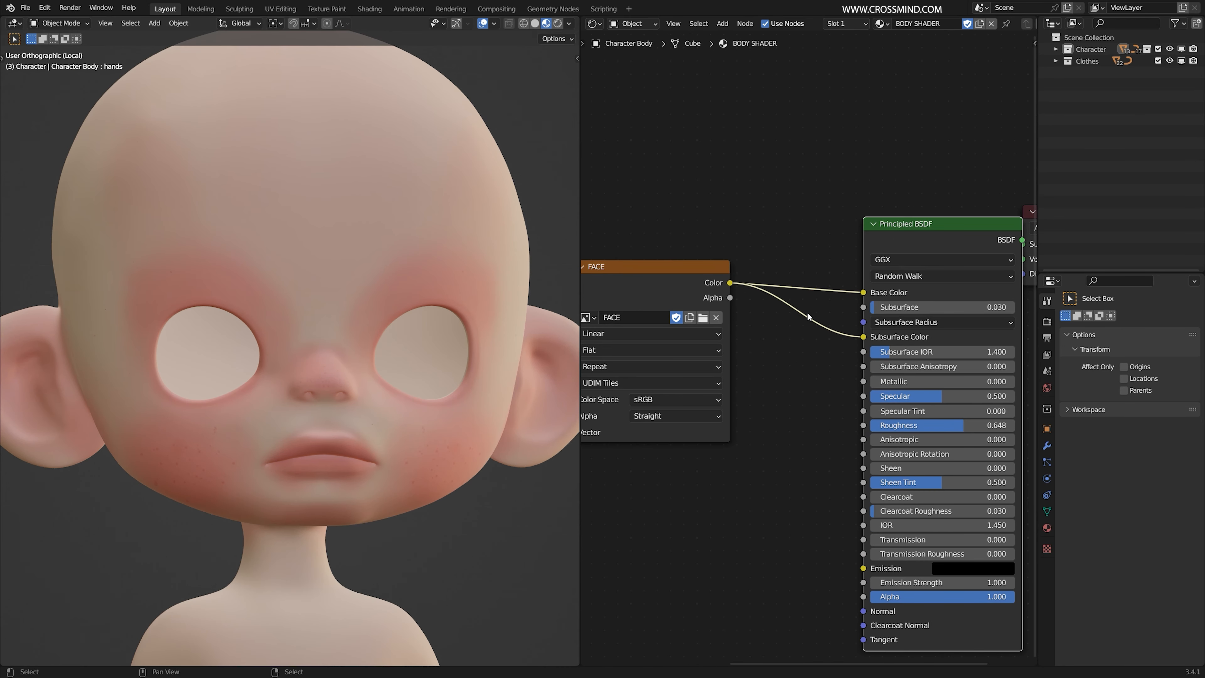
right_click_drag(826, 361, 826, 390, "shift")
scroll(803, 366, "up", 1)
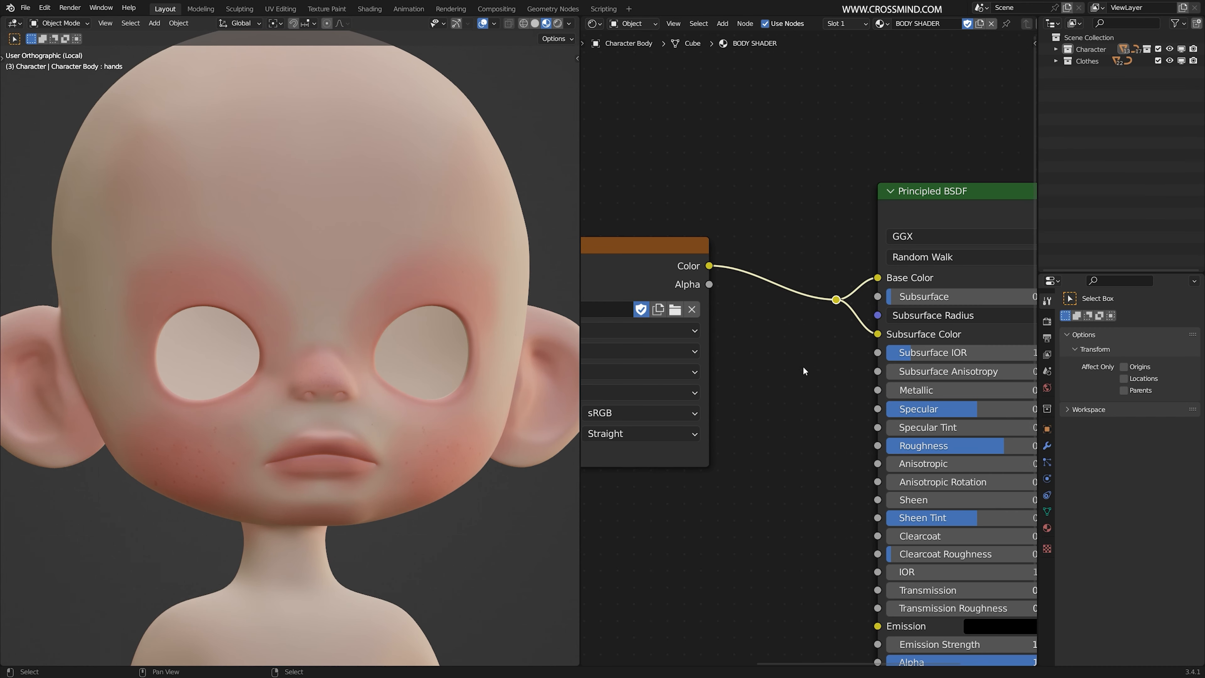
Insert an RGB Curves node between the FACE texture and the reroute, with a green-channel point at 0.3127, 0.285
middle_click_drag(803, 366, 844, 364)
key("shift+a")
left_click(843, 317)
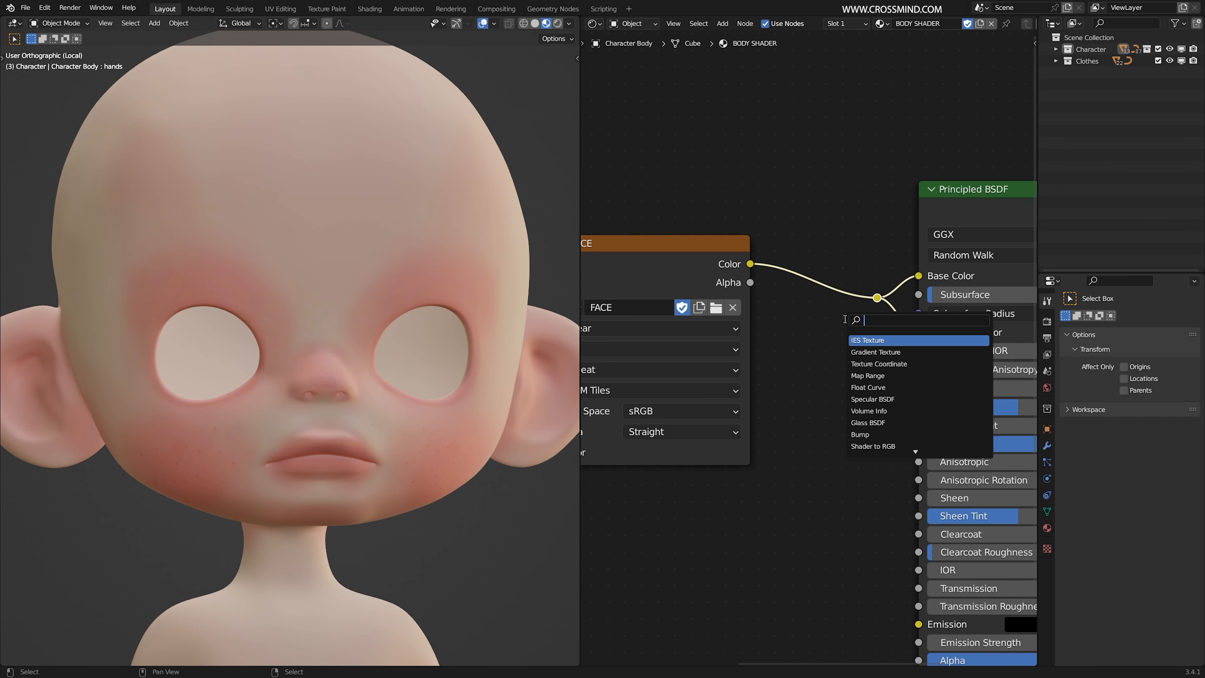
type("hu")
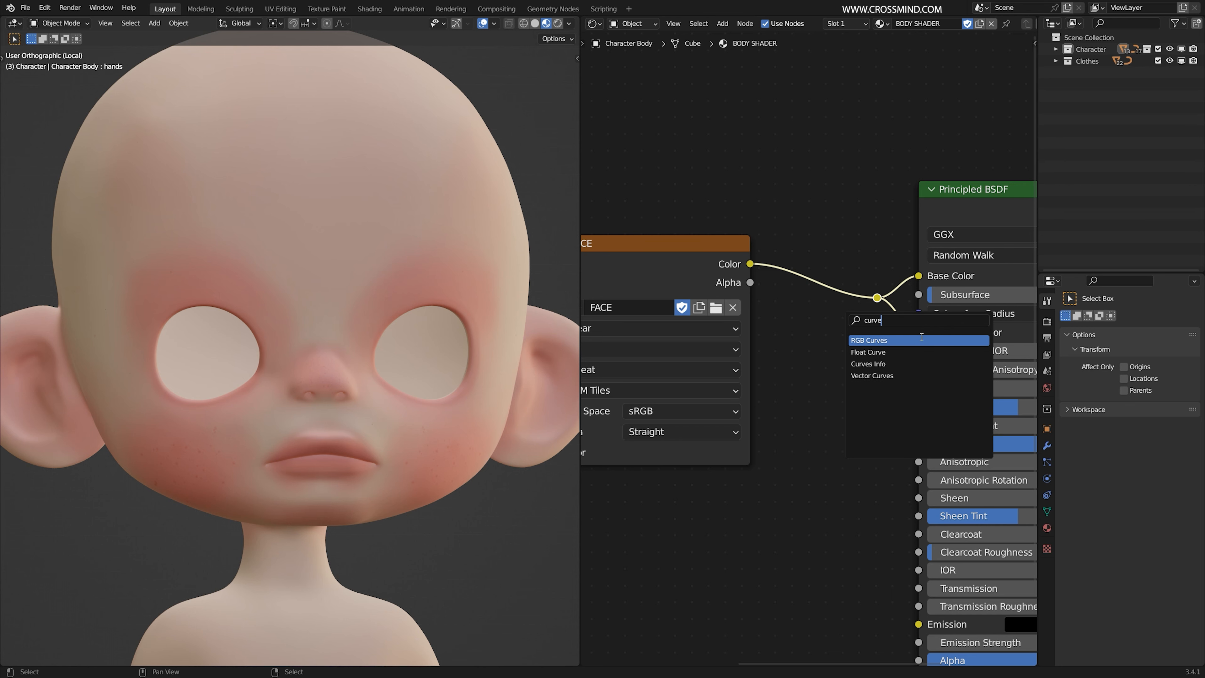
left_click(921, 340)
left_click(693, 382)
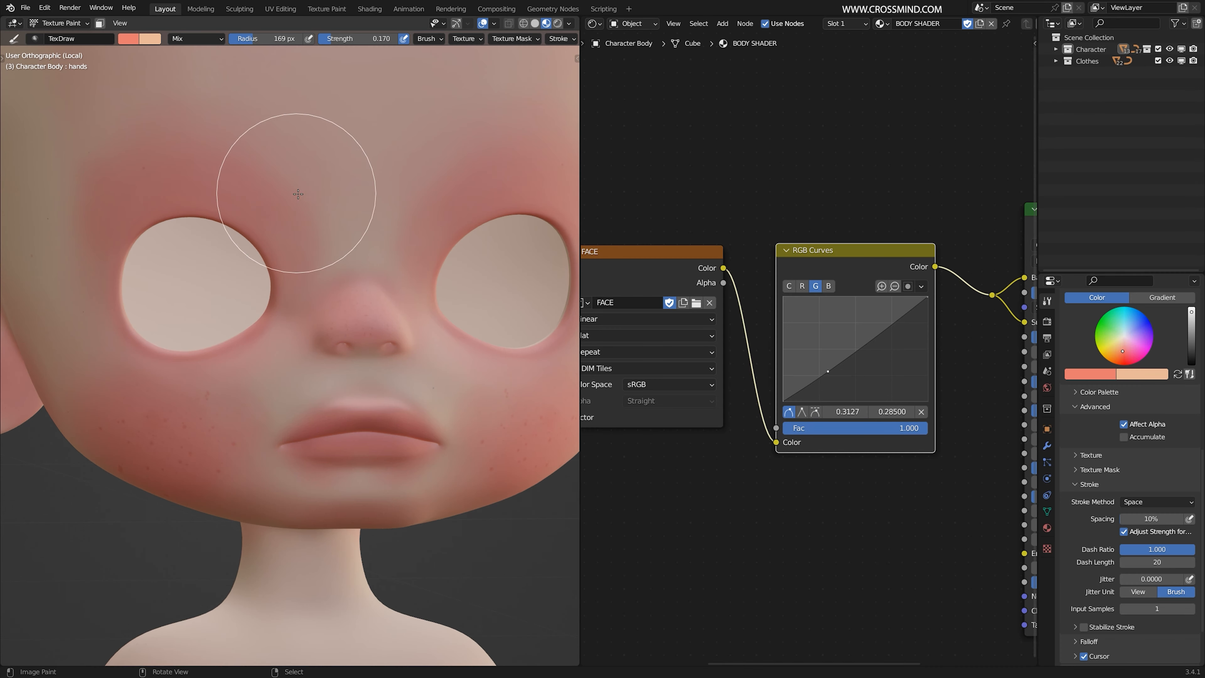
Return the Character Body to Object Mode and save the blend file
scroll(317, 447, "down", 1)
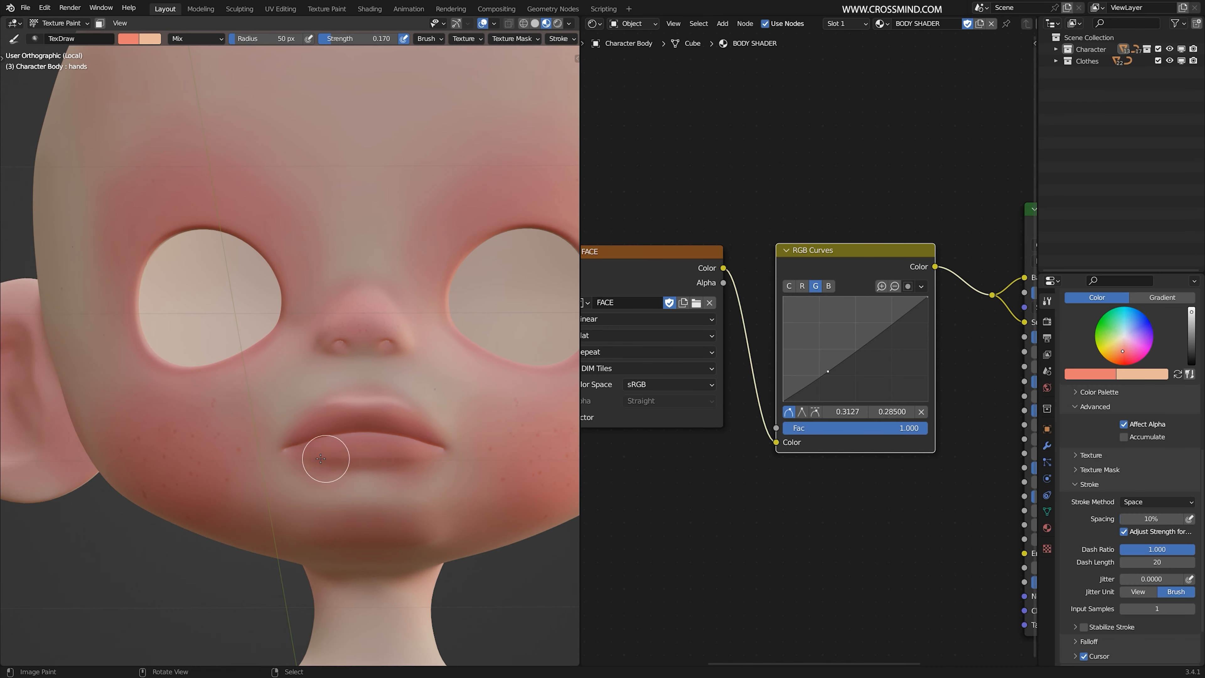
scroll(360, 467, "down", 2)
key("ctrl+Tab")
scroll(403, 393, "down", 1)
middle_click_drag(404, 381, 382, 404, "shift")
key("ctrl+s")
Replace the shader node view with an Image Editor showing the FACE texture and save that image
key("n")
left_click(1030, 99)
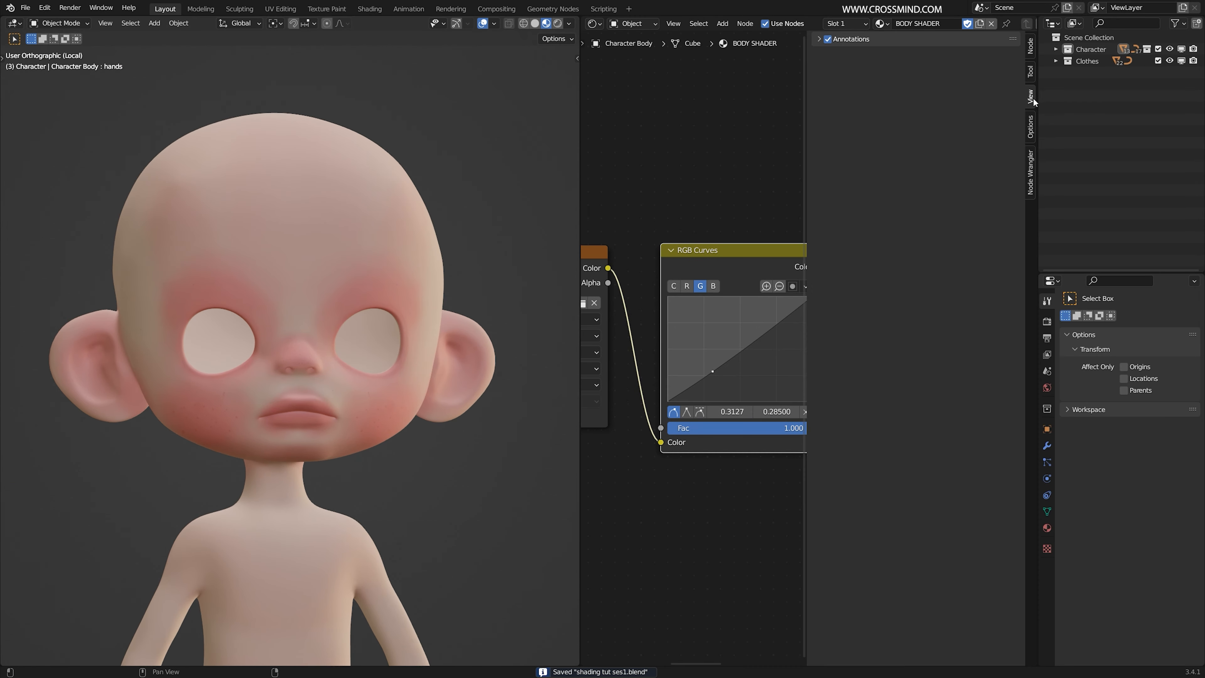
left_click(1030, 126)
left_click(594, 24)
left_click(633, 80)
scroll(675, 444, "down", 12)
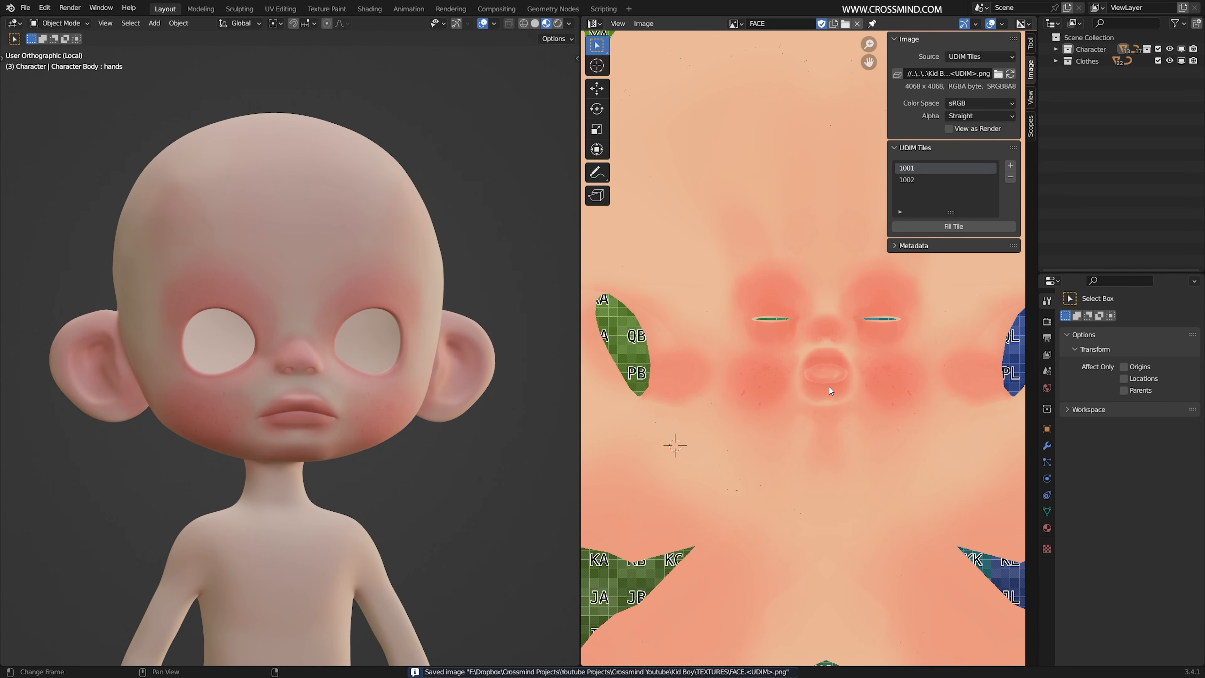
Put the Character Body back into Texture Paint mode with the 3D viewport maximized
middle_click_drag(675, 444, 670, 366)
scroll(350, 315, "down", 2)
scroll(379, 546, "up", 2)
middle_click_drag(380, 546, 473, 329, "shift")
key("ctrl+Tab")
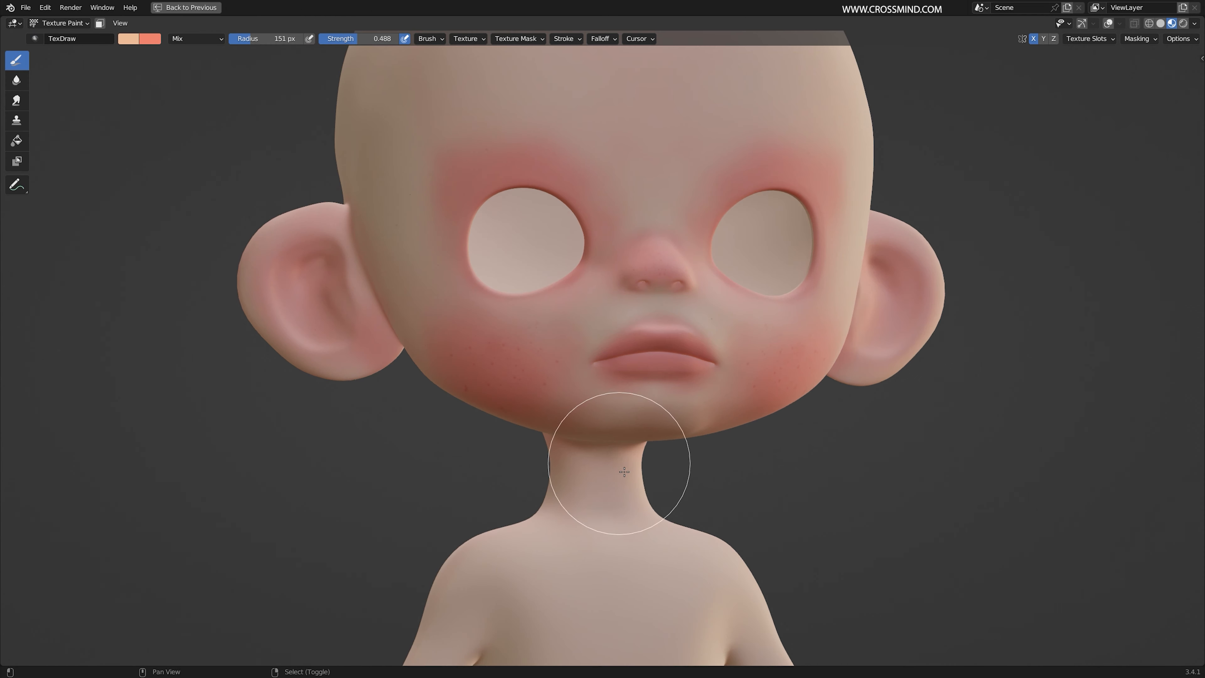
Examine the torso, arms, legs and hands for areas that still need painted skin colour
middle_click_drag(625, 472, 675, 247, "shift")
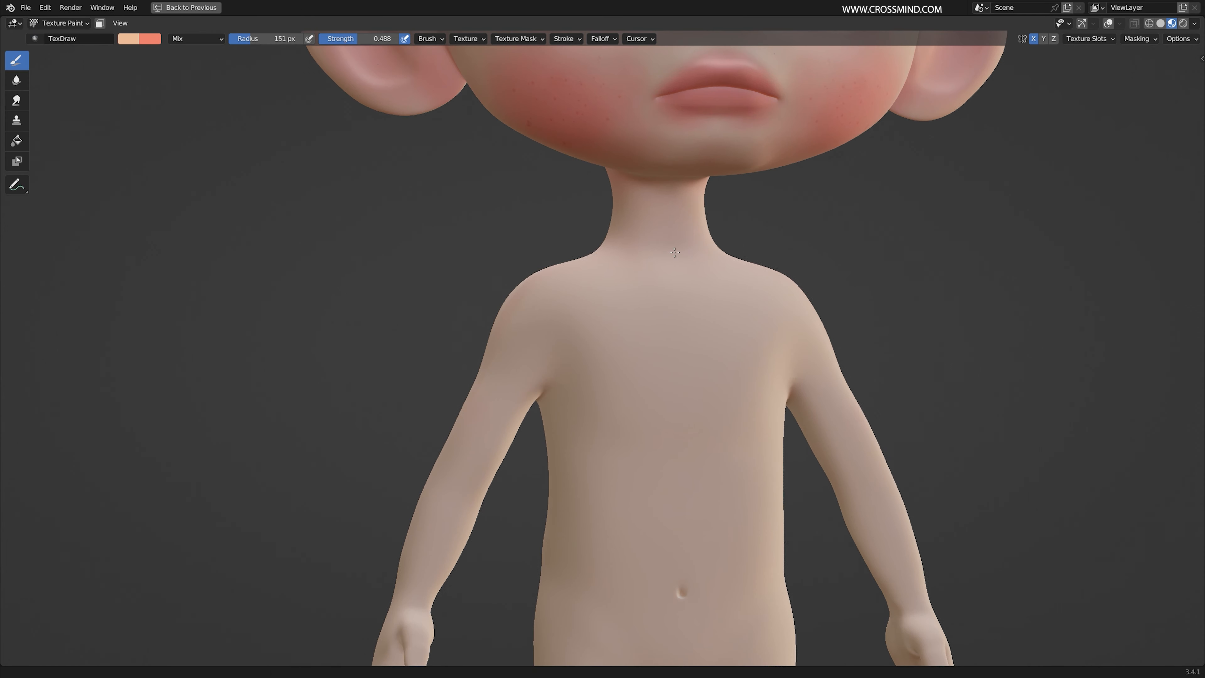
middle_click_drag(563, 438, 617, 273, "shift")
scroll(493, 464, "up", 3)
middle_click_drag(423, 441, 505, 332, "shift")
scroll(505, 334, "up", 2)
scroll(522, 404, "down", 5)
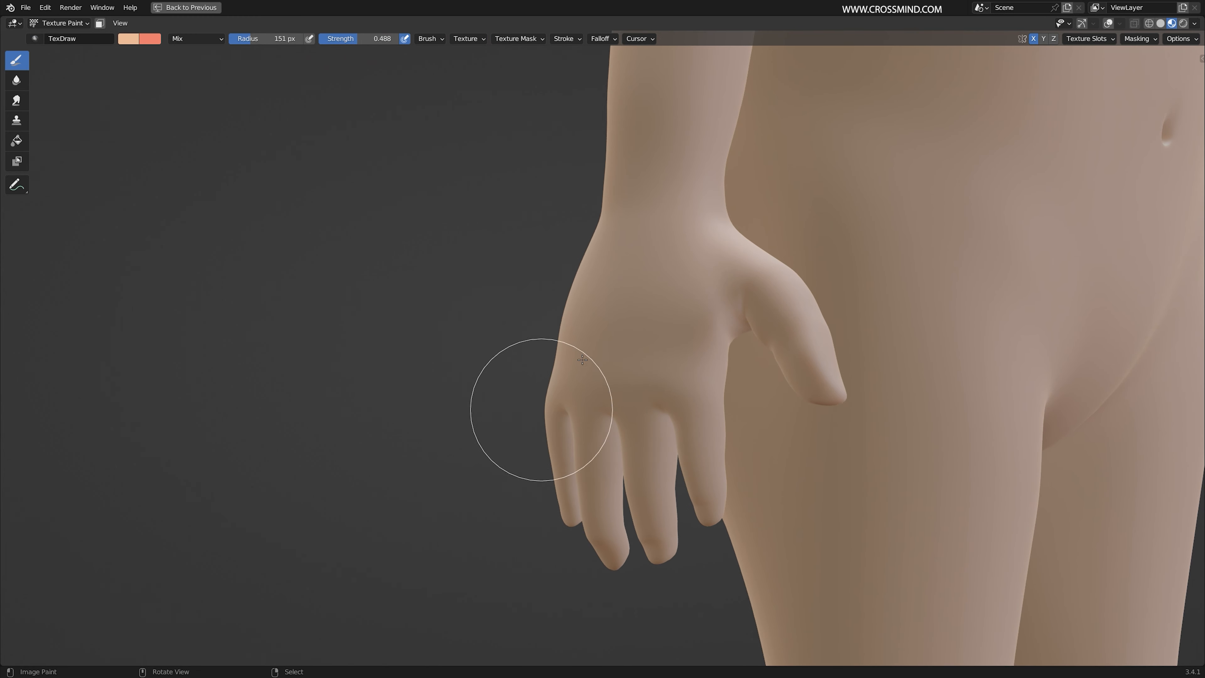
scroll(665, 388, "up", 4)
scroll(683, 347, "down", 3)
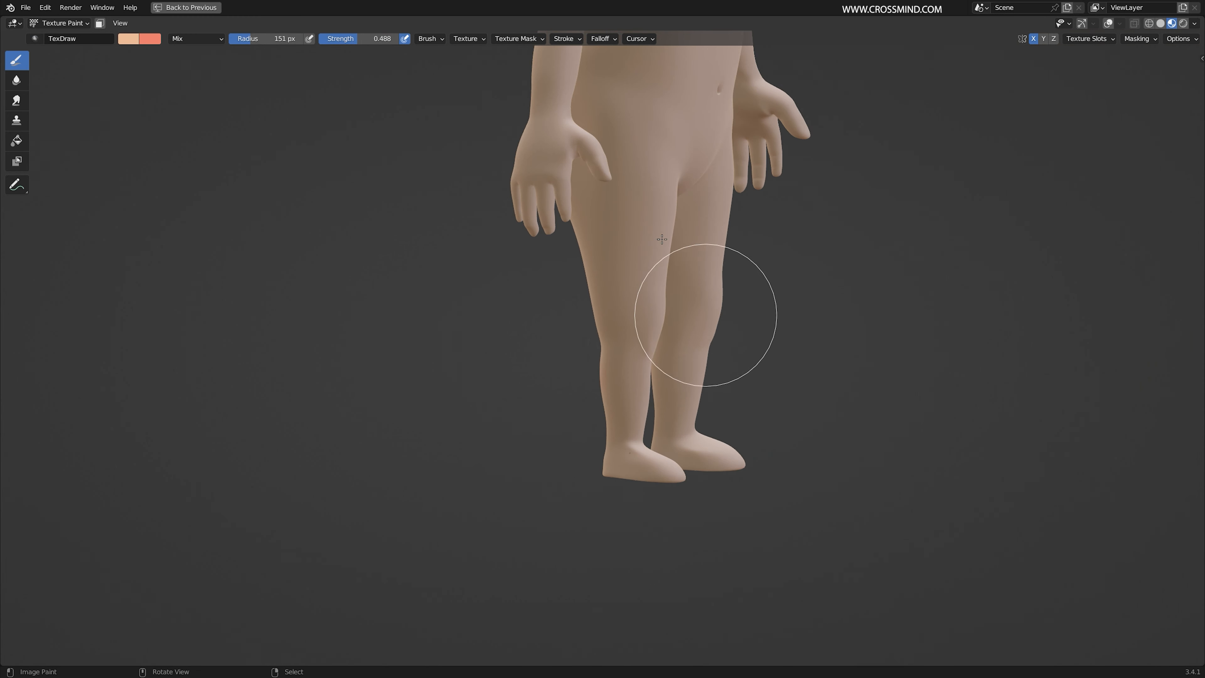
middle_click_drag(659, 209, 639, 422, "shift")
middle_click_drag(664, 273, 578, 256)
middle_click_drag(578, 225, 566, 355, "shift")
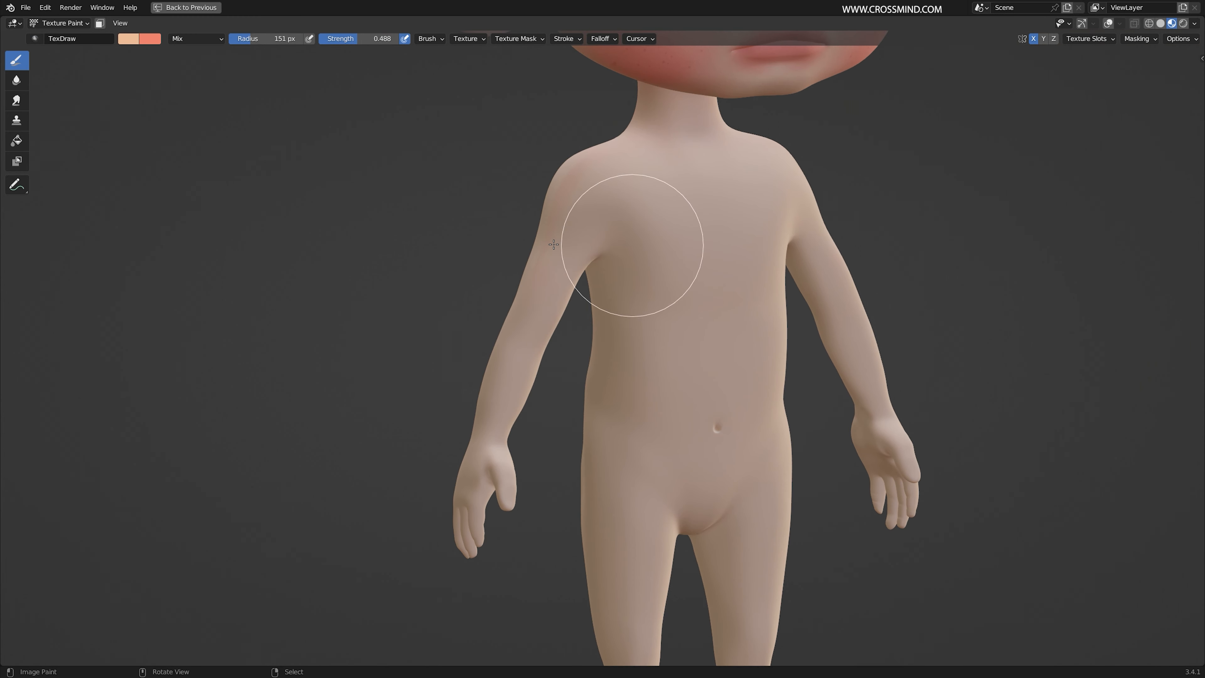
middle_click_drag(588, 196, 488, 290, "shift")
scroll(446, 510, "up", 2)
mouse_move(446, 510)
middle_mouse_down("shift")
mouse_move(578, 418)
mouse_move(602, 324)
mouse_move(664, 242)
middle_mouse_up("shift")
scroll(545, 404, "up", 3)
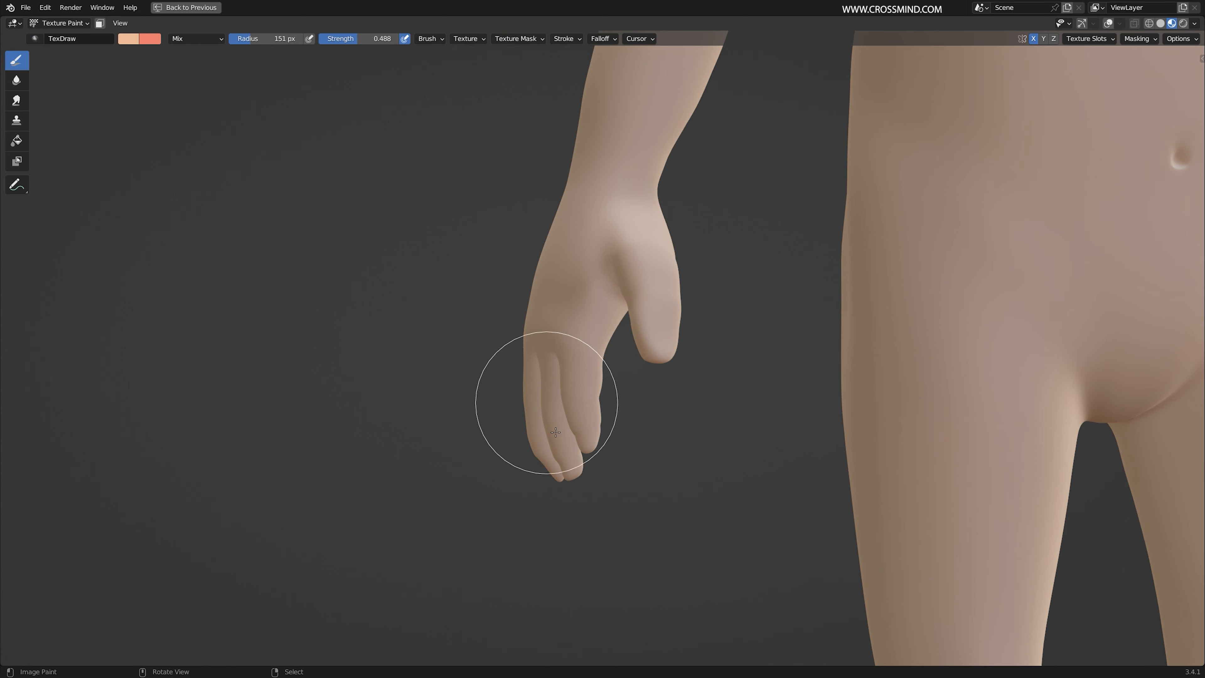
Swap the brush colours to make the reddish tone active for painting the fingers of one hand
scroll(555, 432, "up", 2)
mouse_move(557, 475)
middle_mouse_down()
mouse_move(584, 495)
mouse_move(602, 451)
middle_mouse_up()
scroll(387, 189, "up", 1)
key("x")
middle_click_drag(621, 333, 589, 361)
scroll(602, 389, "up", 2)
Try painting the reddish tone across the fingers with Occlude enabled, and undo the strokes
mouse_move(604, 401)
left_mouse_down()
mouse_move(594, 422)
mouse_move(498, 462)
left_mouse_up()
key("ctrl+z")
middle_click_drag(565, 327, 550, 351)
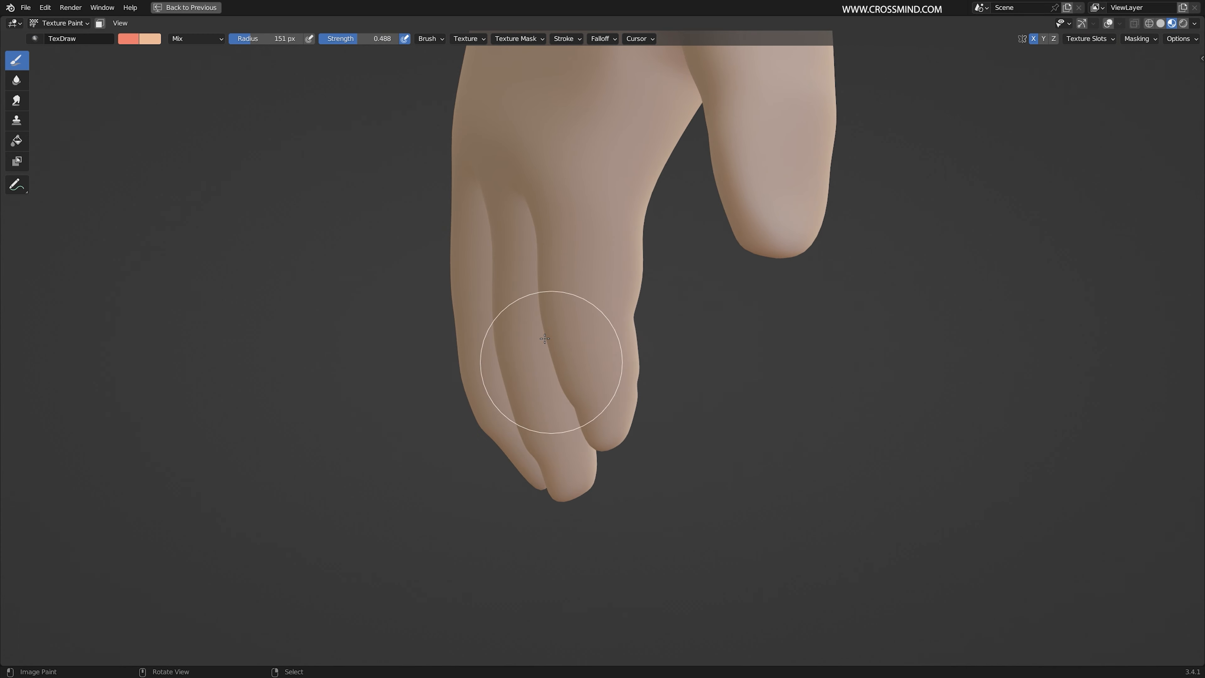
left_click_drag(550, 356, 541, 360)
mouse_move(495, 401)
middle_mouse_down()
mouse_move(590, 422)
mouse_move(597, 387)
middle_mouse_up()
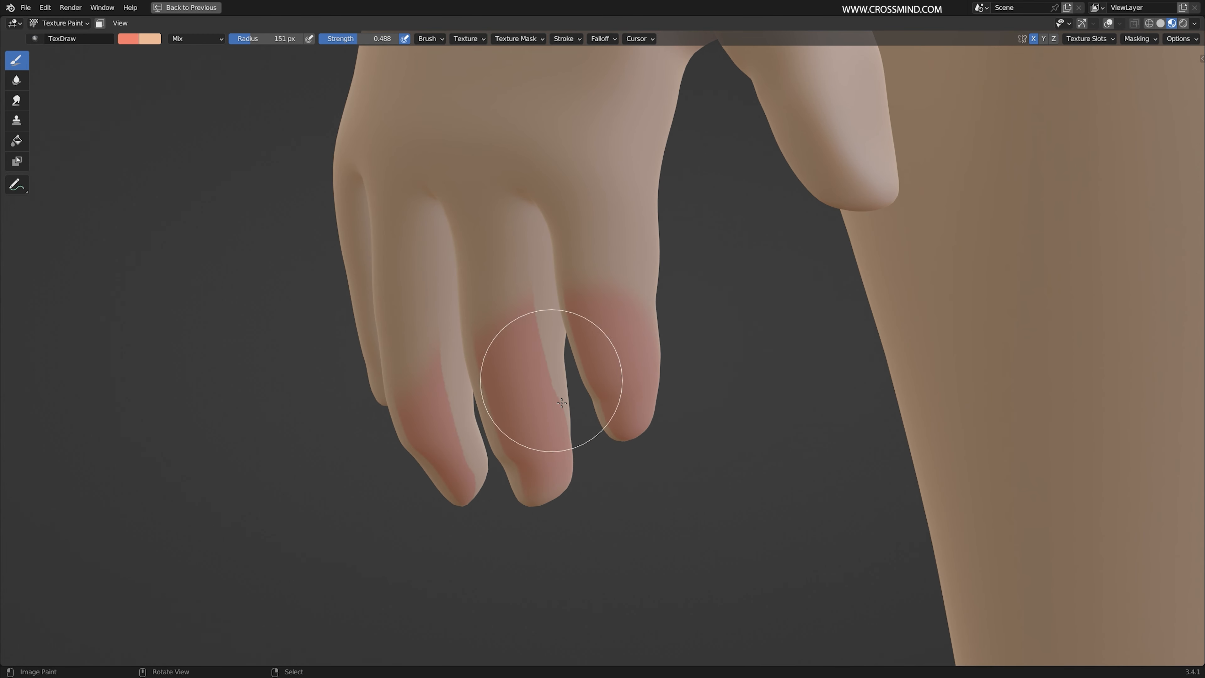
middle_click_drag(557, 438, 535, 424)
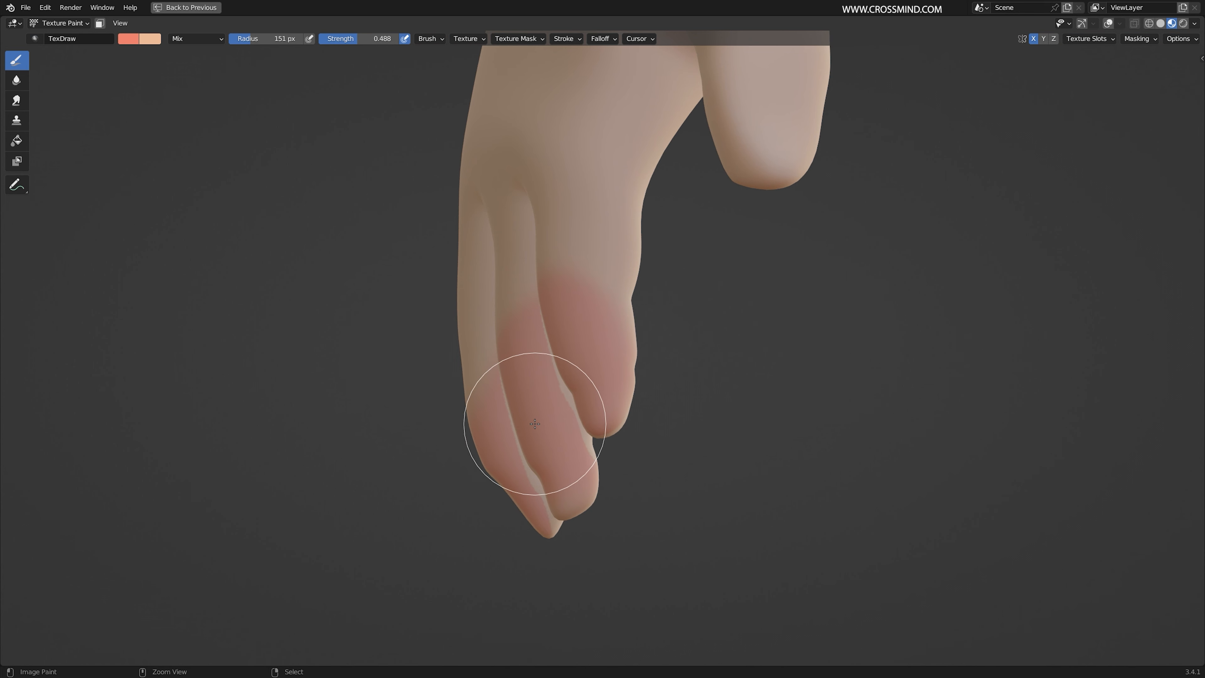
key("ctrl+z")
Turn off Occlude in the painting options and test a reddish stroke across the overlapping fingers
left_click(1178, 40)
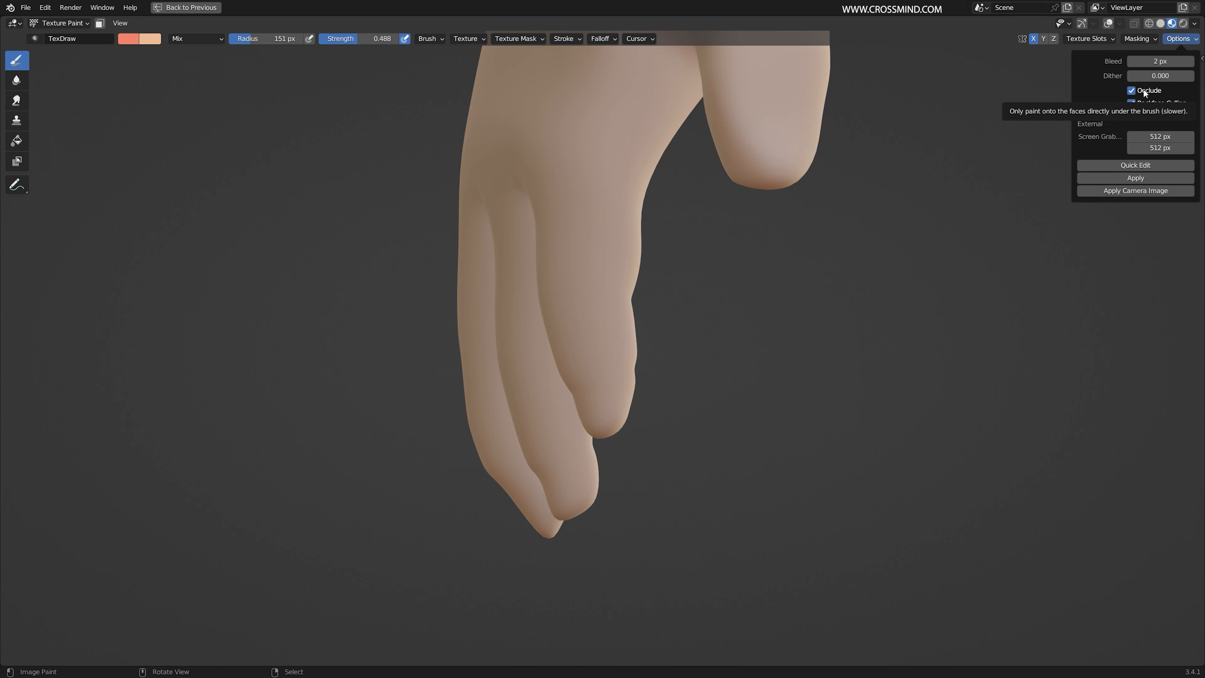
middle_click_drag(514, 461, 564, 342)
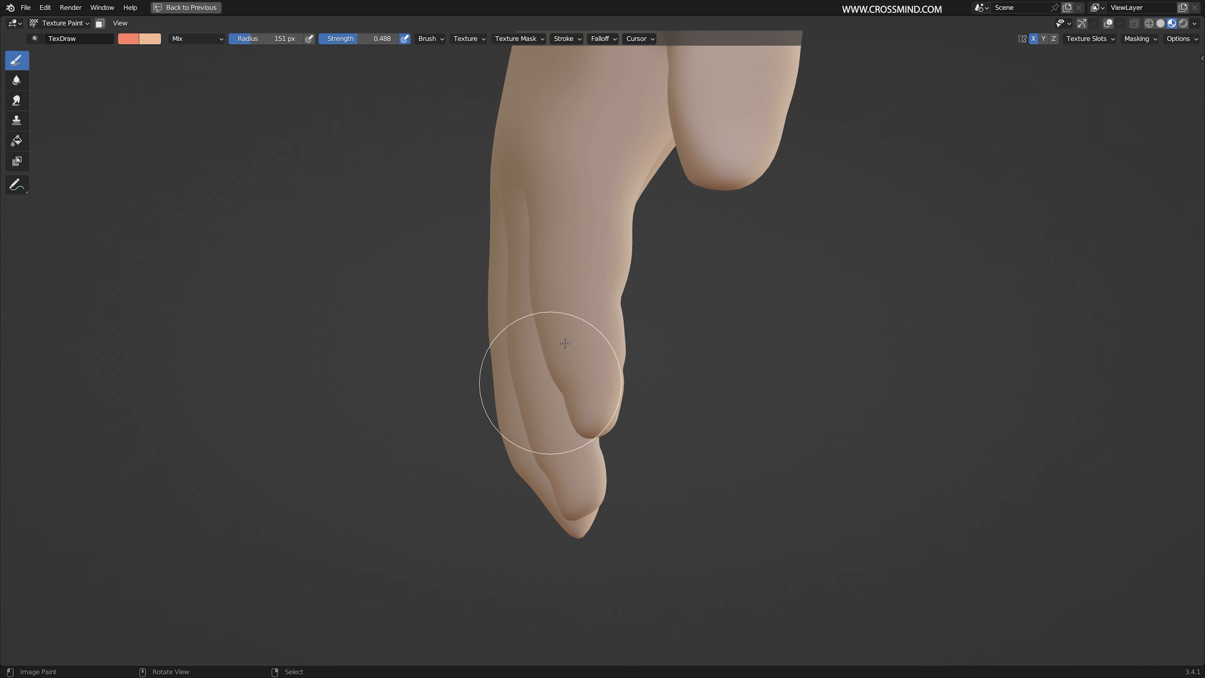
mouse_move(564, 343)
left_mouse_down()
mouse_move(573, 377)
mouse_move(554, 256)
mouse_move(552, 424)
left_mouse_up()
mouse_move(552, 425)
middle_mouse_down()
mouse_move(599, 393)
mouse_move(503, 379)
mouse_move(557, 358)
middle_mouse_up()
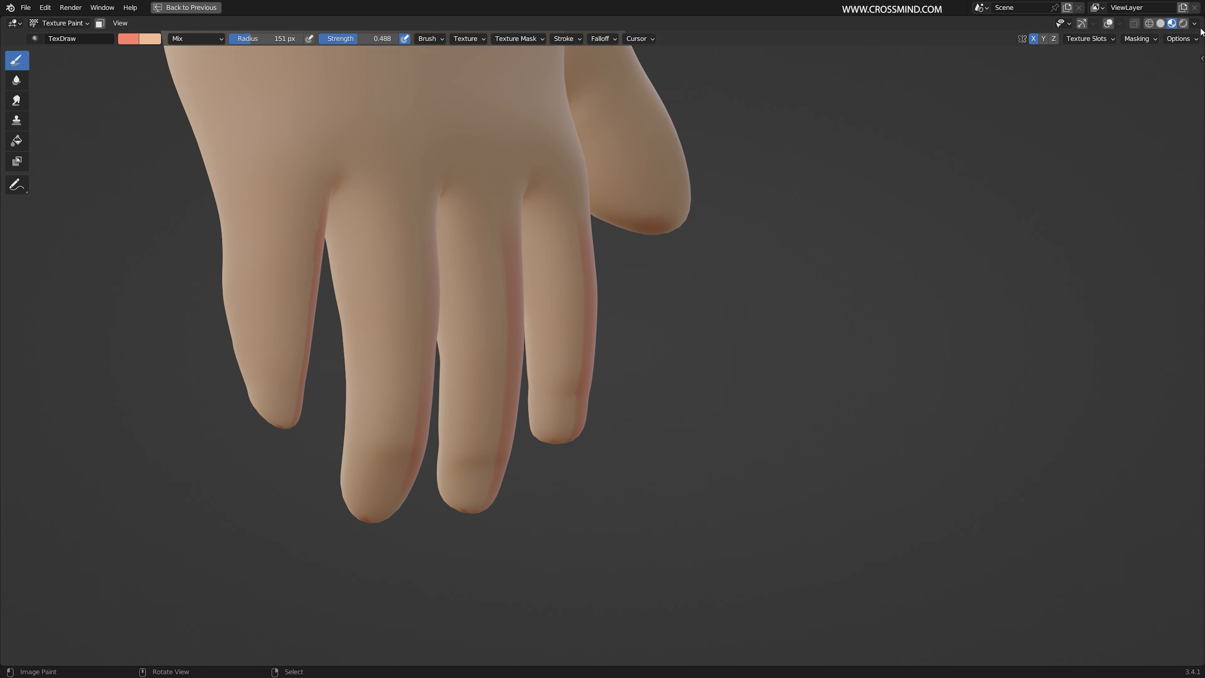
Turn off Backface Culling, test a reddish stroke through the fingers to their other side, and undo it
left_click(1181, 39)
middle_click_drag(769, 372, 532, 322)
left_click_drag(532, 322, 613, 431)
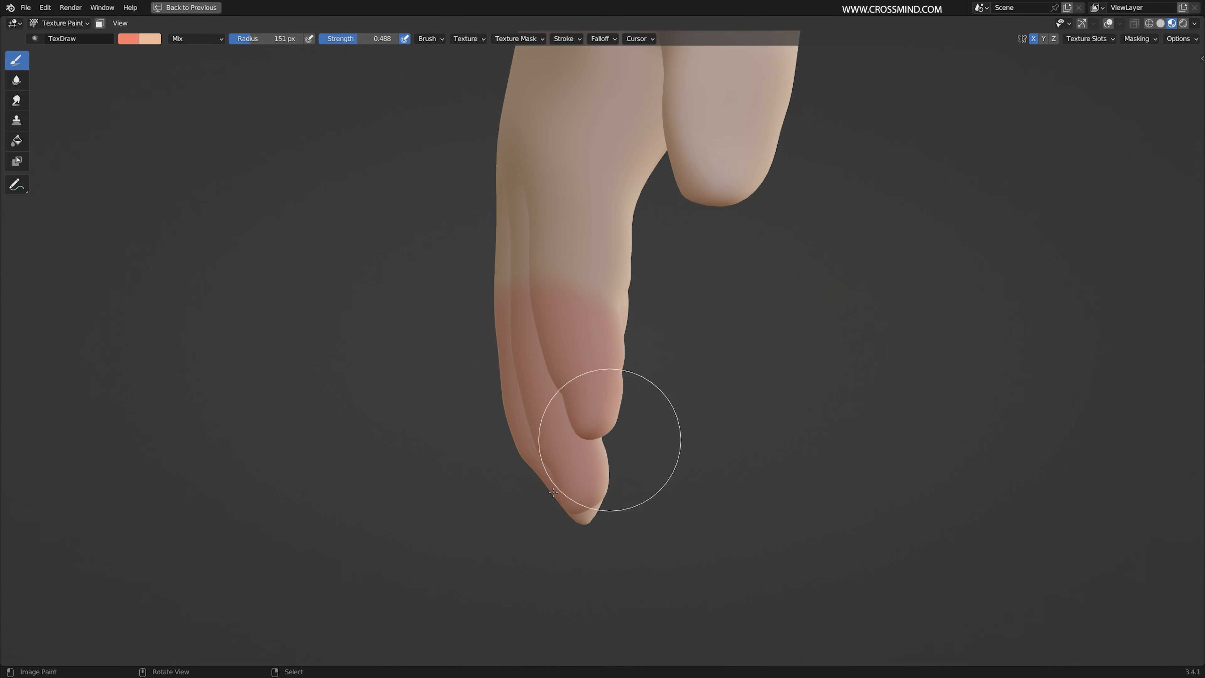
mouse_move(478, 390)
middle_mouse_down()
mouse_move(682, 391)
mouse_move(671, 393)
middle_mouse_up()
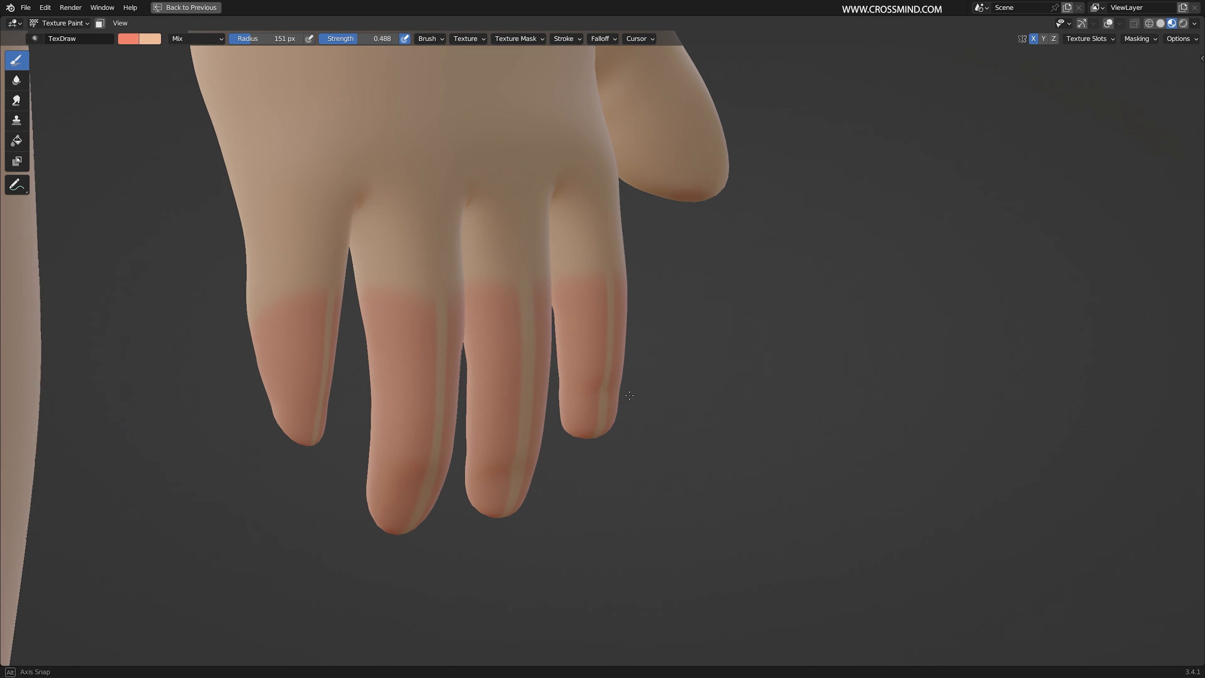
scroll(630, 395, "up", 2)
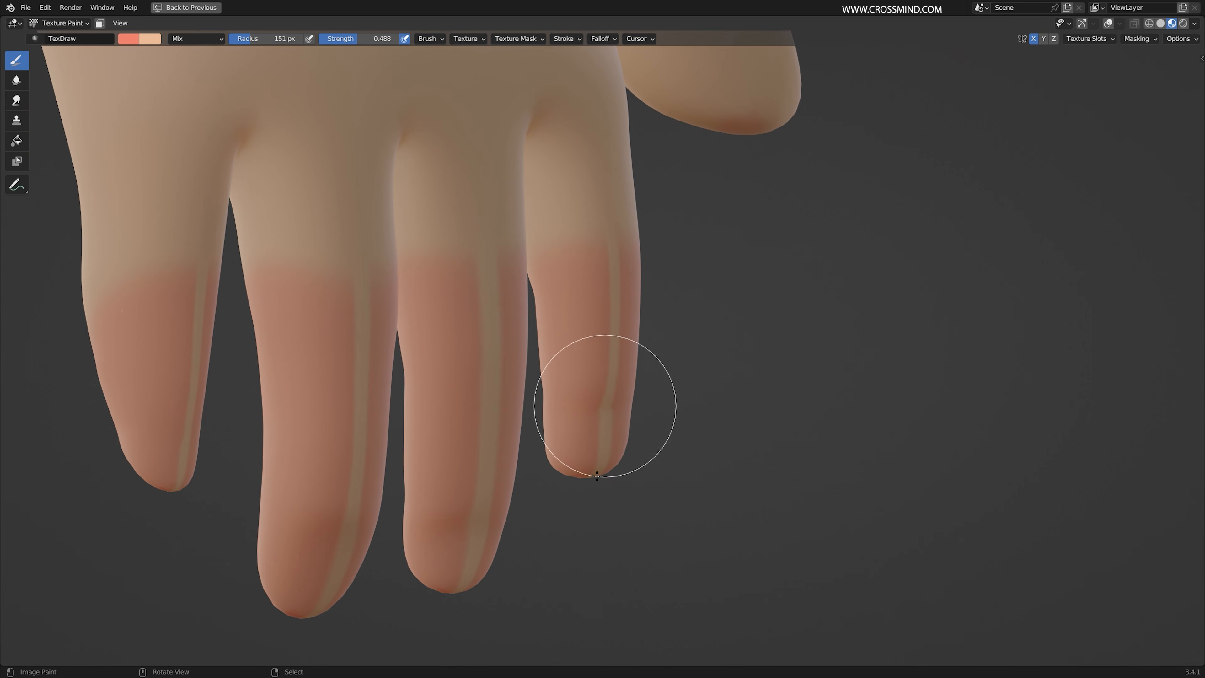
mouse_move(489, 324)
middle_mouse_down()
mouse_move(587, 369)
mouse_move(511, 363)
middle_mouse_up()
middle_click_drag(545, 450, 575, 241)
key("ctrl+z")
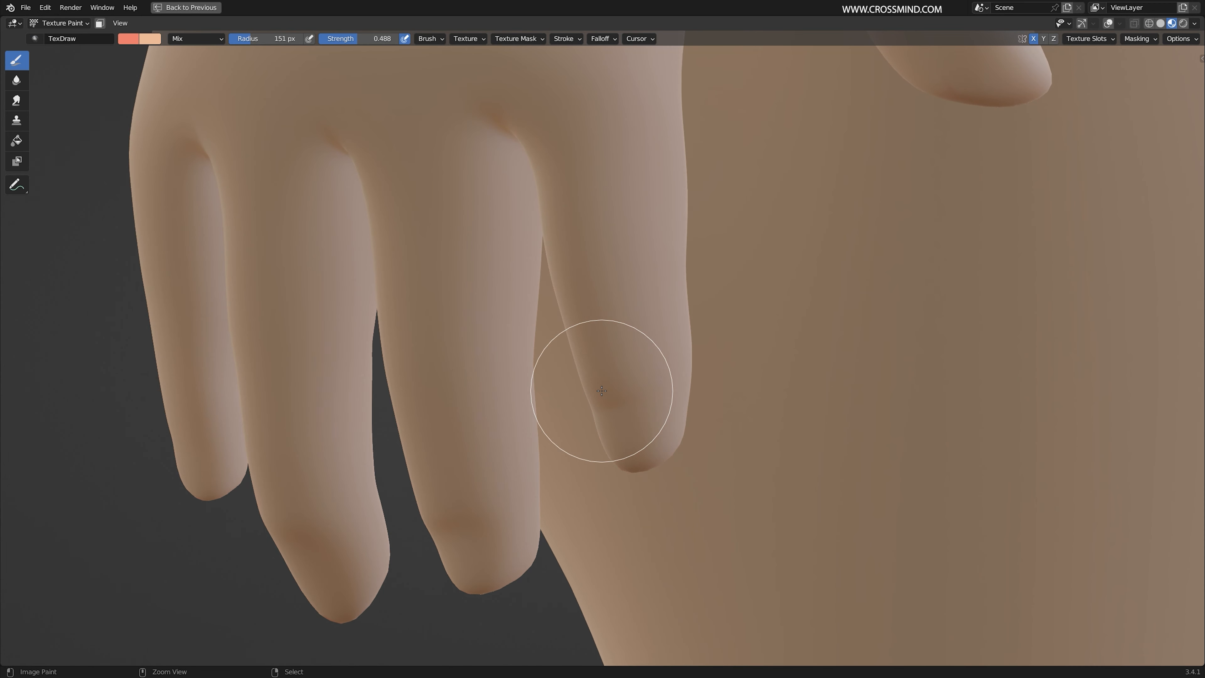
Set the brush's Normal Falloff angle to 55 and test it with a stroke across the fingers
middle_click_drag(635, 361, 629, 93)
left_click(608, 41)
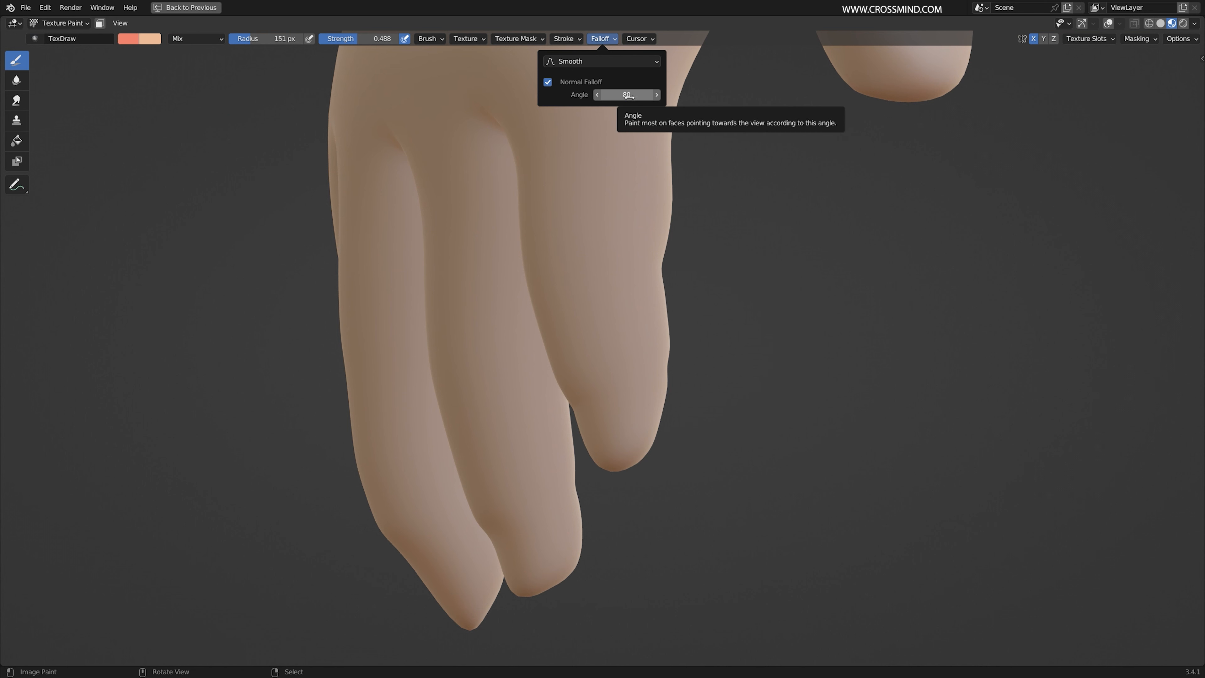
left_click_drag(628, 95, 623, 95)
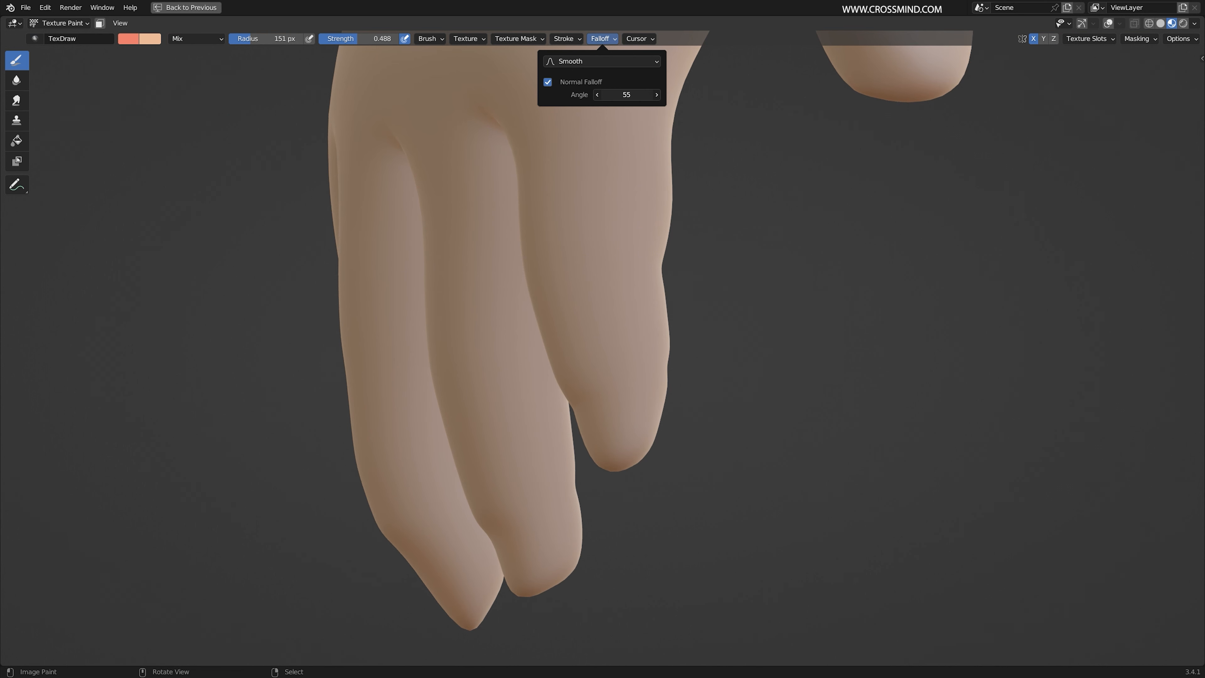
mouse_move(592, 309)
middle_mouse_down()
mouse_move(552, 315)
mouse_move(527, 377)
middle_mouse_up()
mouse_move(516, 329)
middle_mouse_down()
mouse_move(546, 326)
mouse_move(527, 333)
middle_mouse_up()
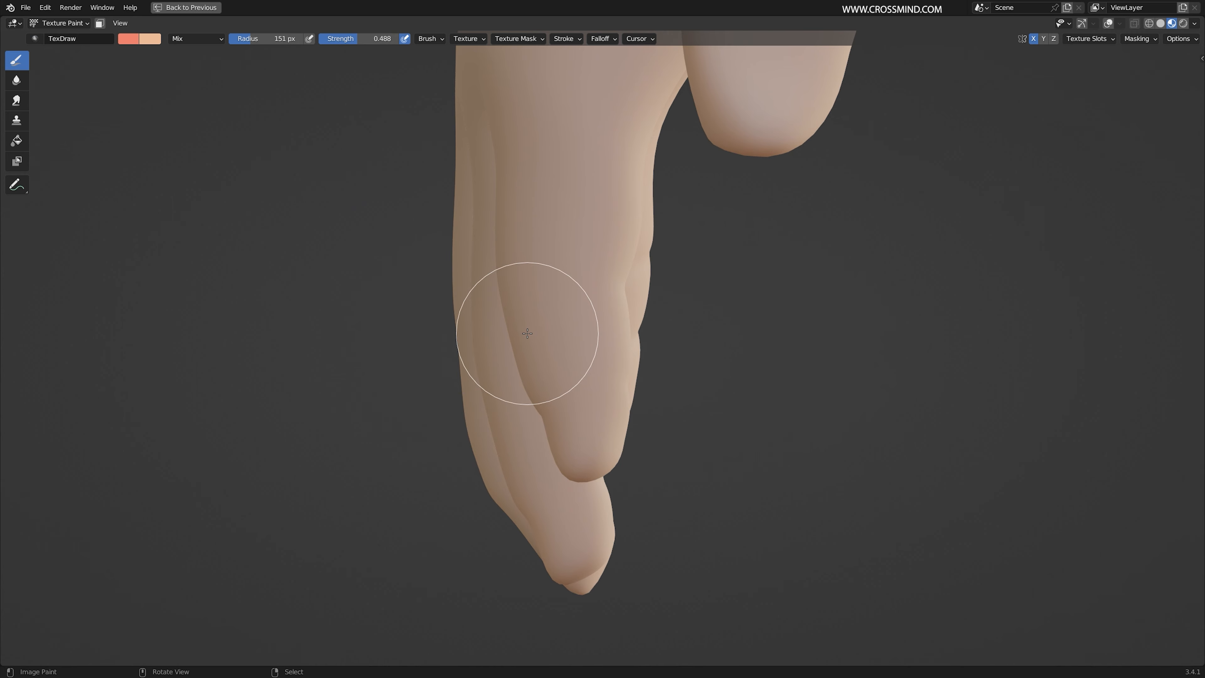
middle_click_drag(578, 325, 527, 314)
mouse_move(527, 315)
left_mouse_down()
mouse_move(519, 347)
mouse_move(586, 236)
mouse_move(512, 318)
left_mouse_up()
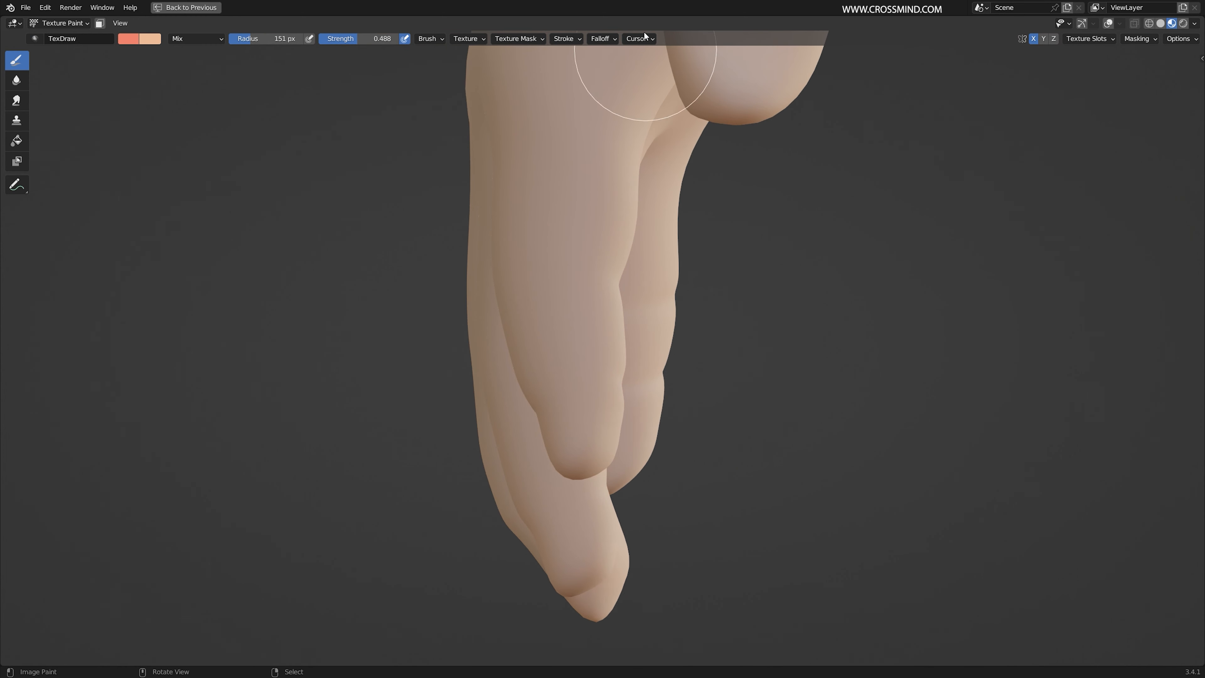
left_click(606, 39)
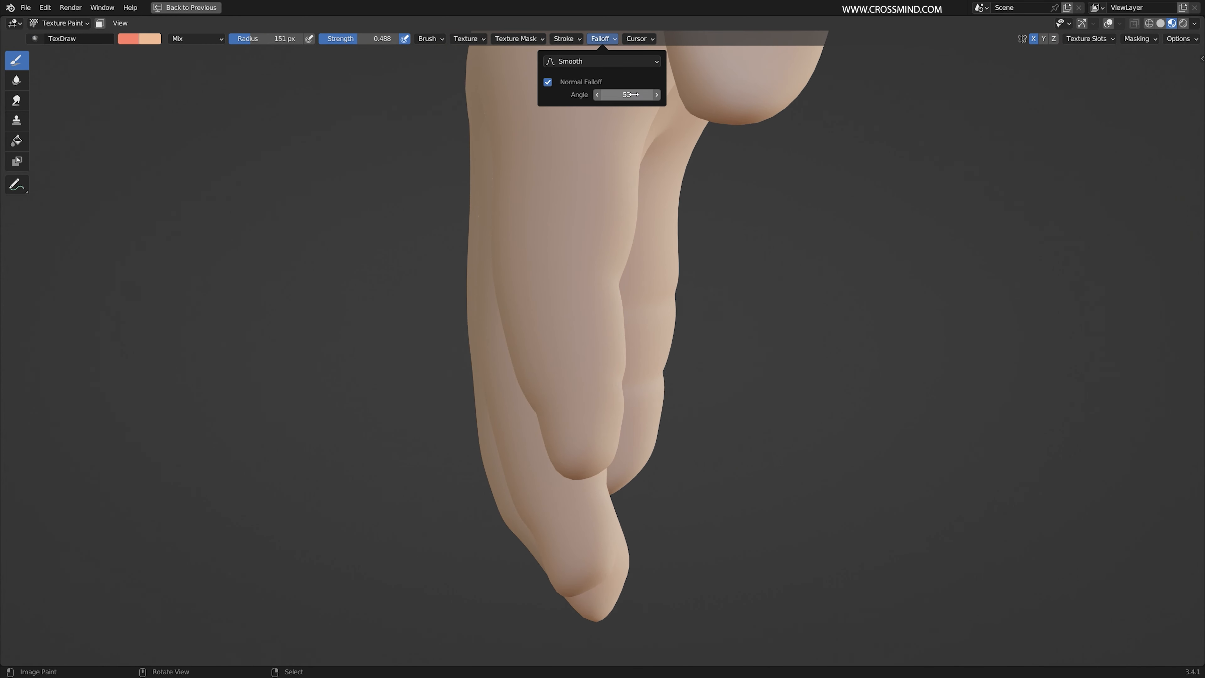
Try brushing the reddish tone along the fingers from the thumb side and the palm side
middle_click_drag(496, 379, 520, 358)
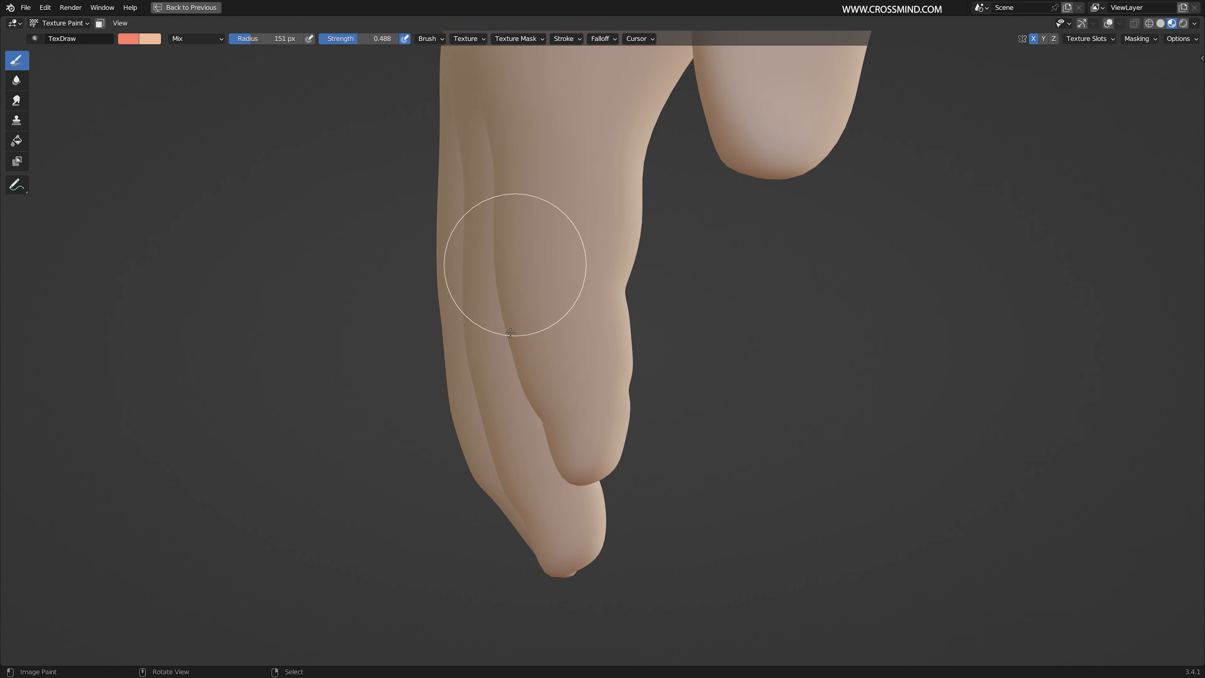
middle_click_drag(566, 333, 589, 296)
left_click_drag(636, 337, 618, 391)
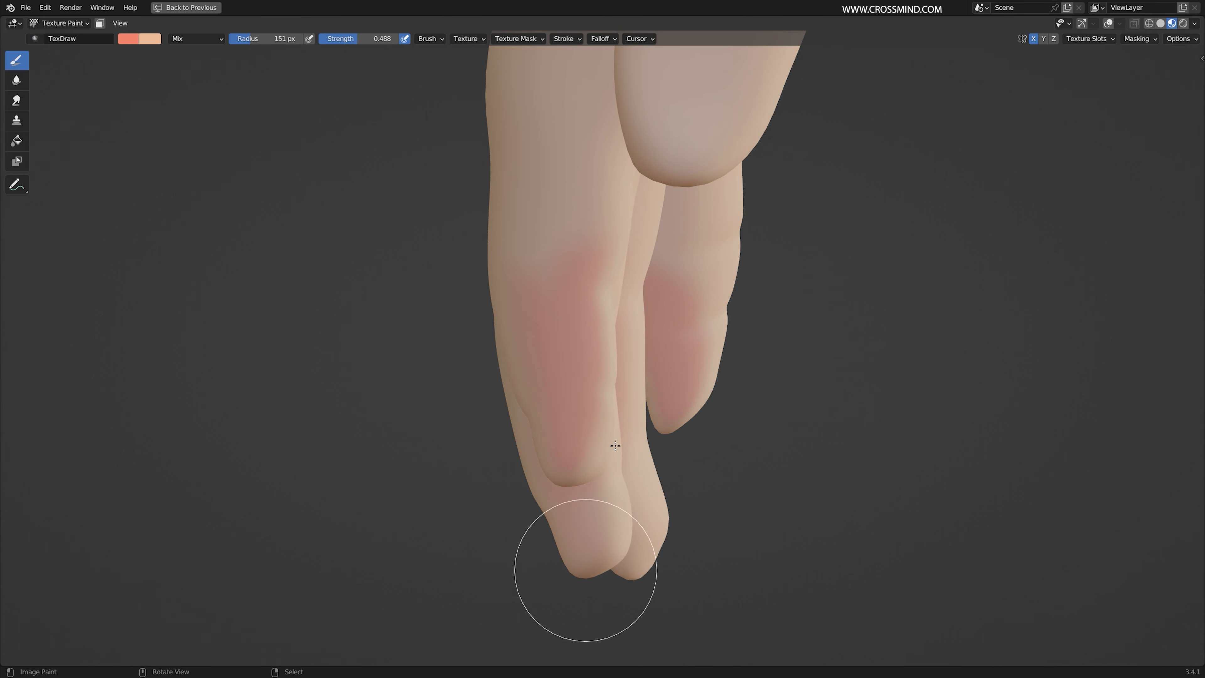
left_click_drag(615, 445, 586, 570)
middle_click_drag(669, 421, 467, 420)
left_click_drag(478, 299, 470, 419)
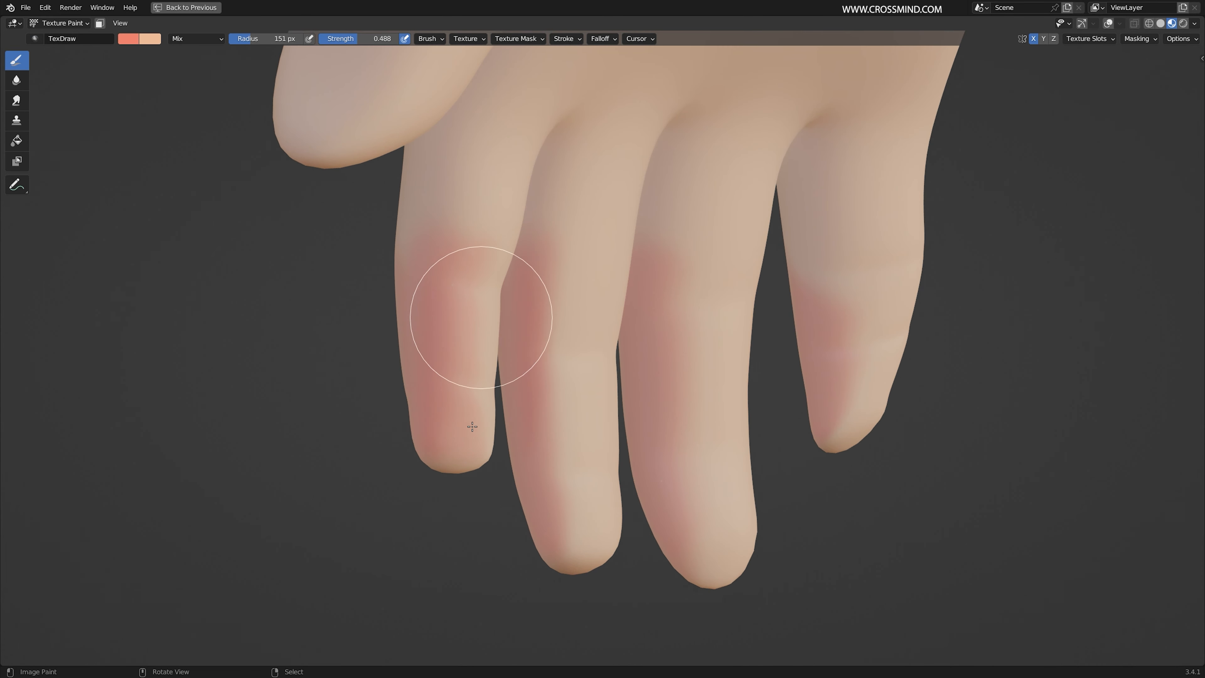
Extend the trial reddish tone down the middle fingers and around the backs of the fingertips
middle_click_drag(480, 317, 485, 368)
mouse_move(629, 458)
left_mouse_down()
mouse_move(626, 431)
mouse_move(654, 566)
left_mouse_up()
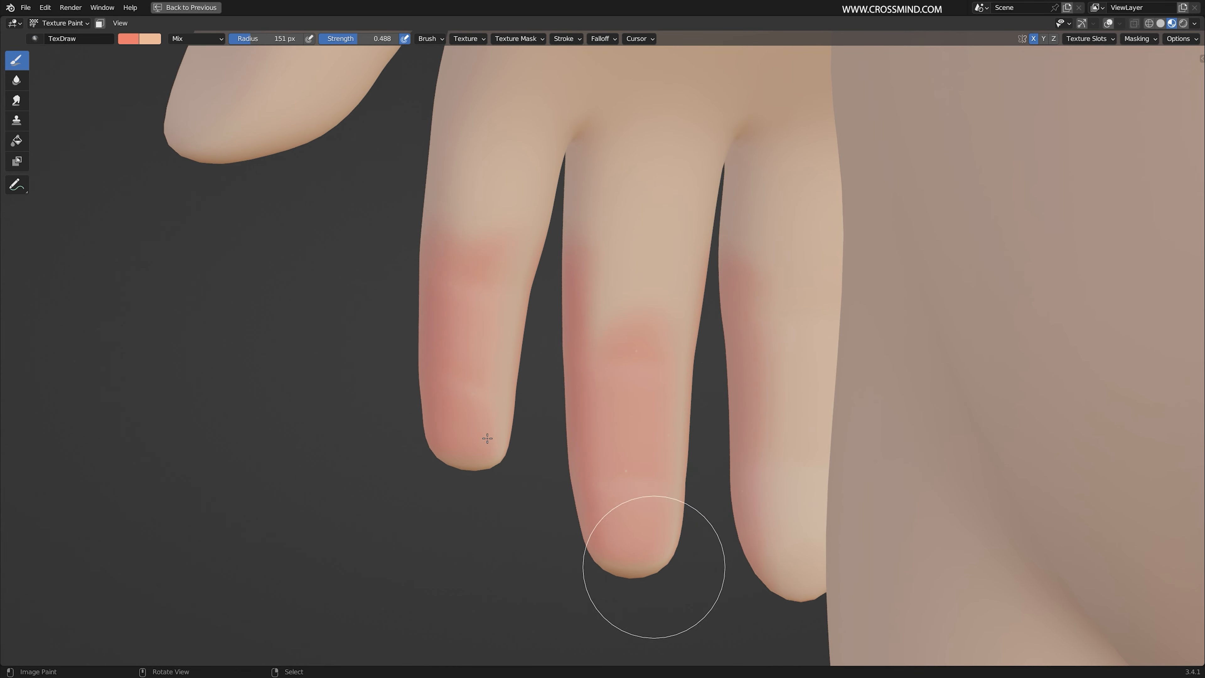
middle_click_drag(487, 437, 535, 549)
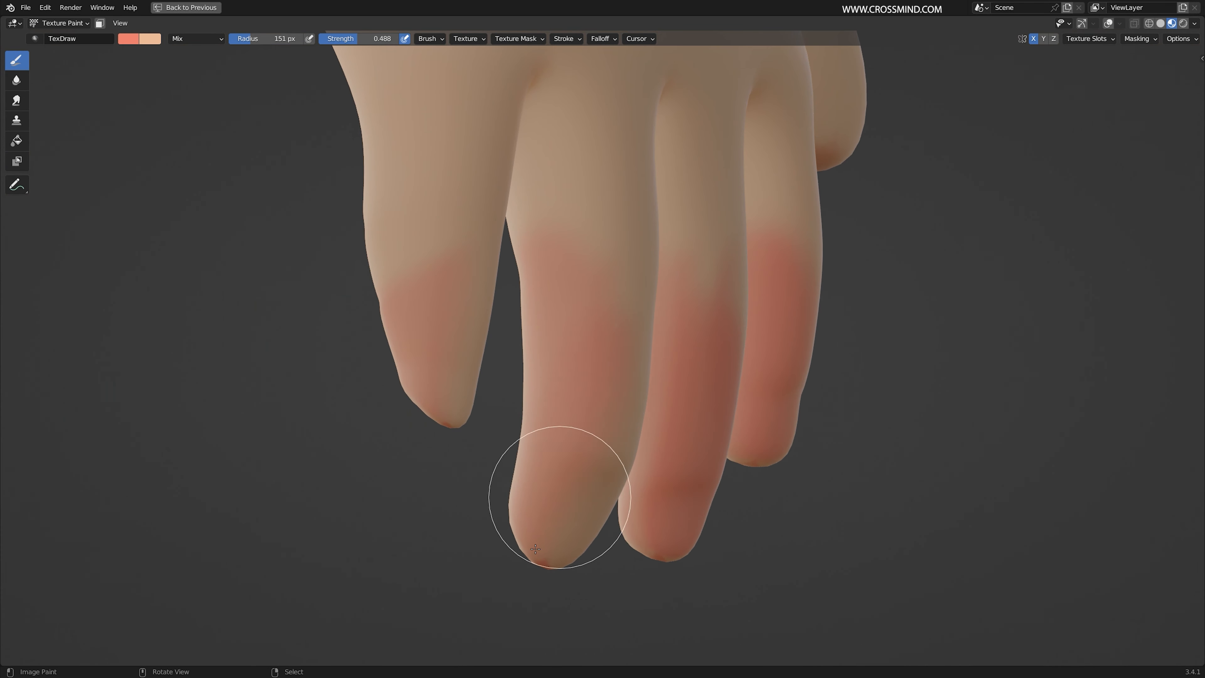
middle_click_drag(411, 385, 421, 345)
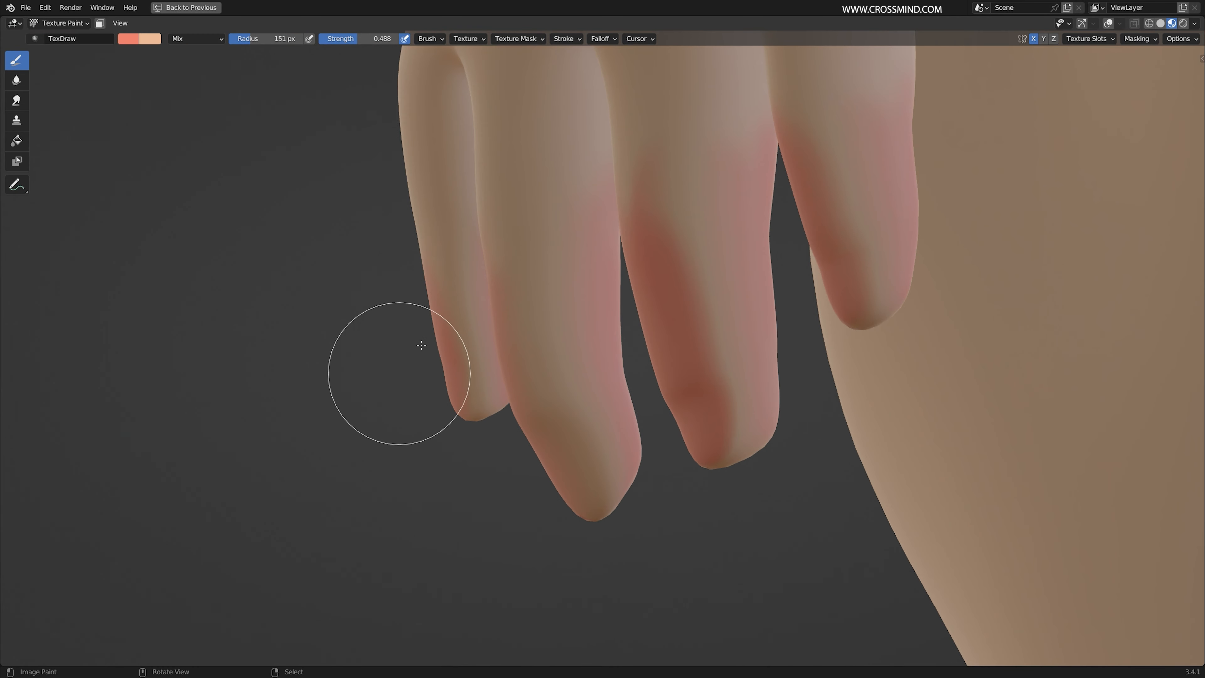
mouse_move(557, 449)
middle_mouse_down()
mouse_move(677, 403)
mouse_move(559, 315)
middle_mouse_up()
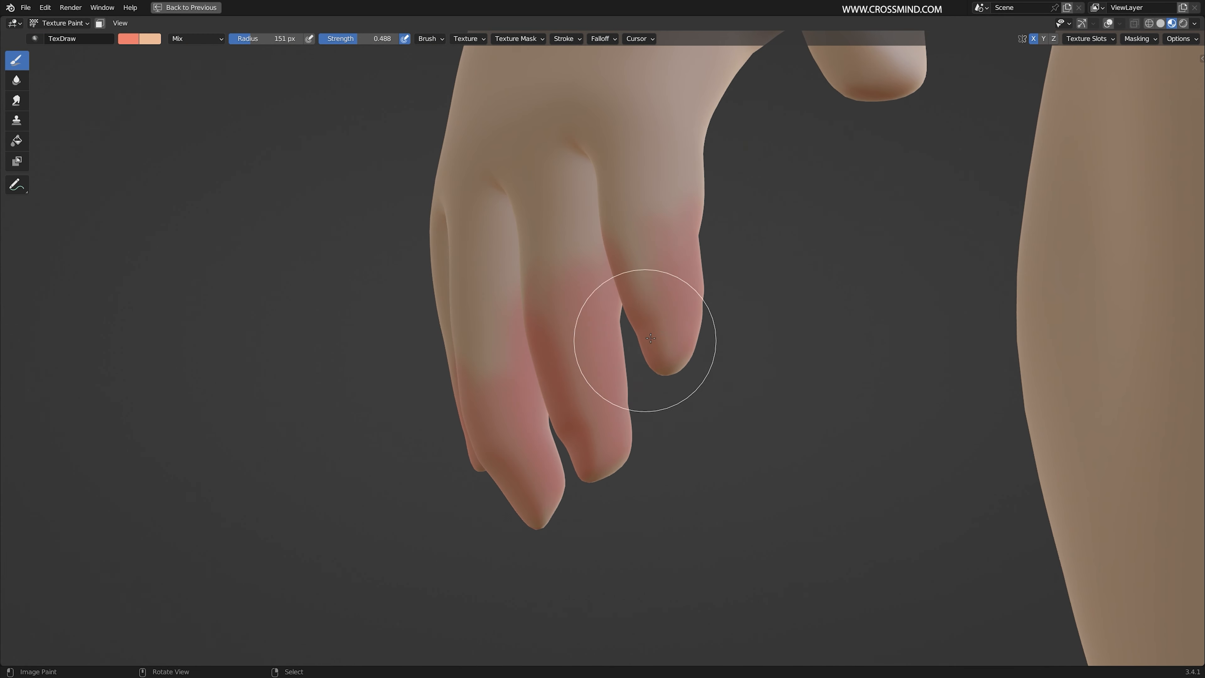
middle_click_drag(646, 382, 614, 330)
Test how the brush paints through geometry with a reddish stroke on the back of the hand
middle_click_drag(599, 281, 633, 392, "shift")
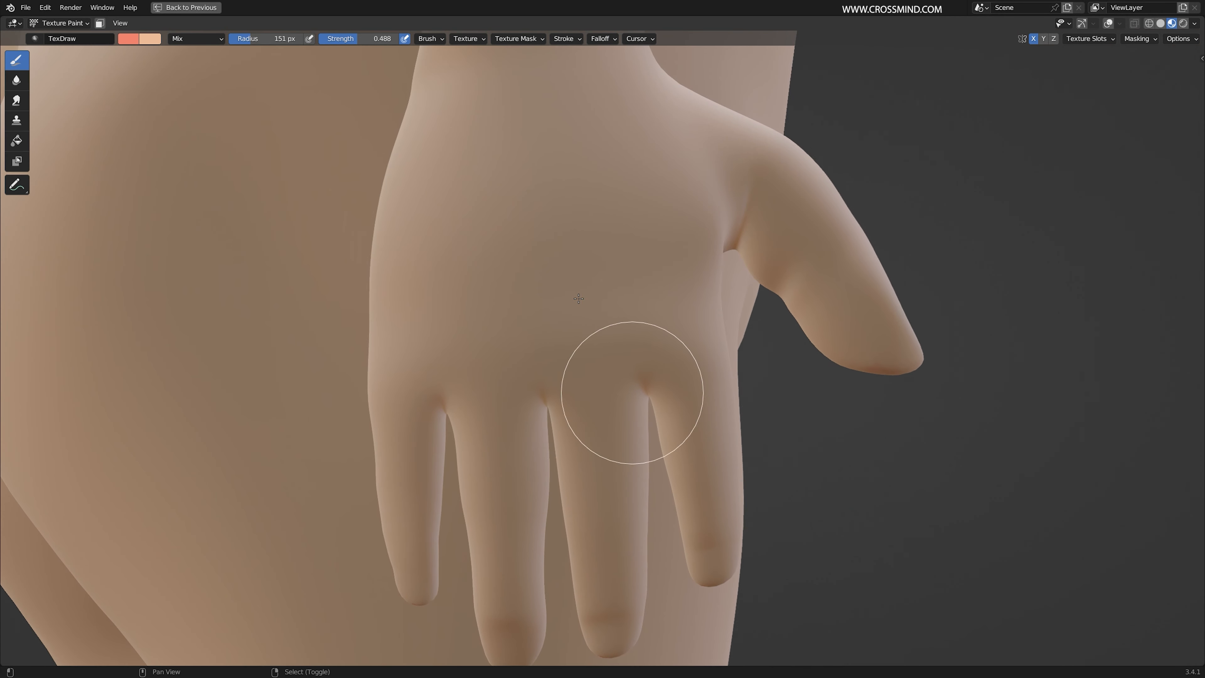
mouse_move(559, 269)
left_mouse_down()
mouse_move(610, 245)
mouse_move(611, 259)
left_mouse_up()
middle_click_drag(745, 282, 683, 288)
scroll(683, 288, "down", 2)
middle_click_drag(833, 291, 611, 323, "shift")
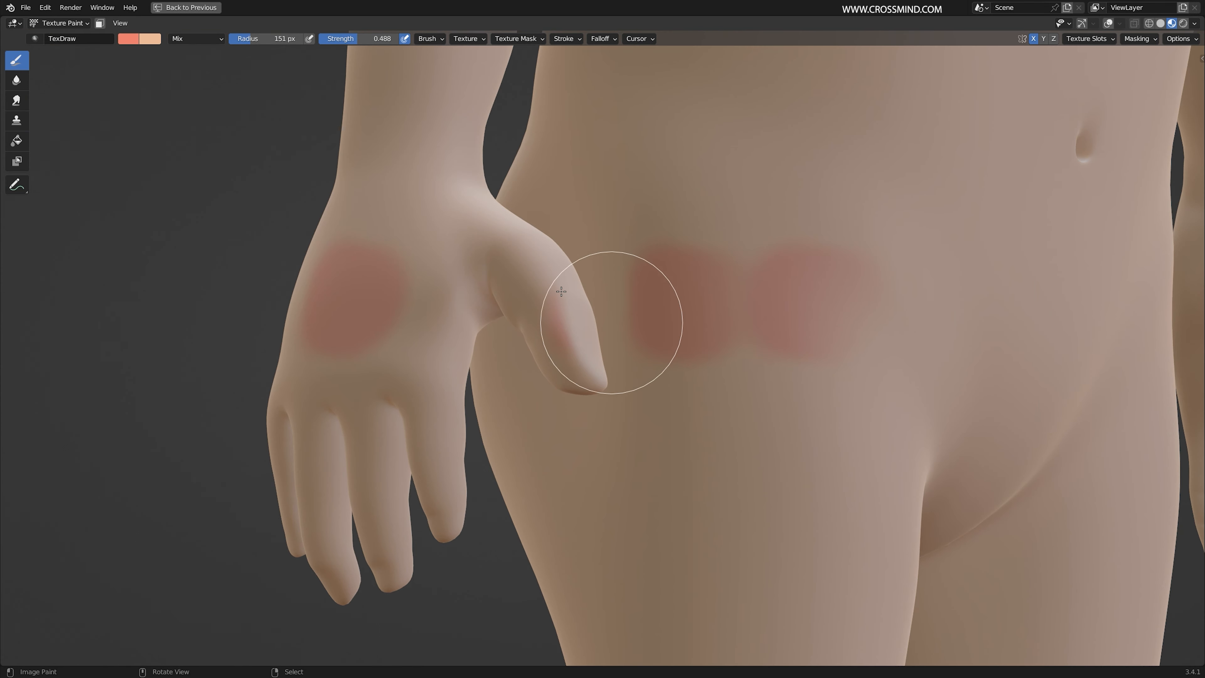
Check the Occlude and Backface Culling options, try reddish dabs on the hand and wrist, and undo them
left_click(1178, 39)
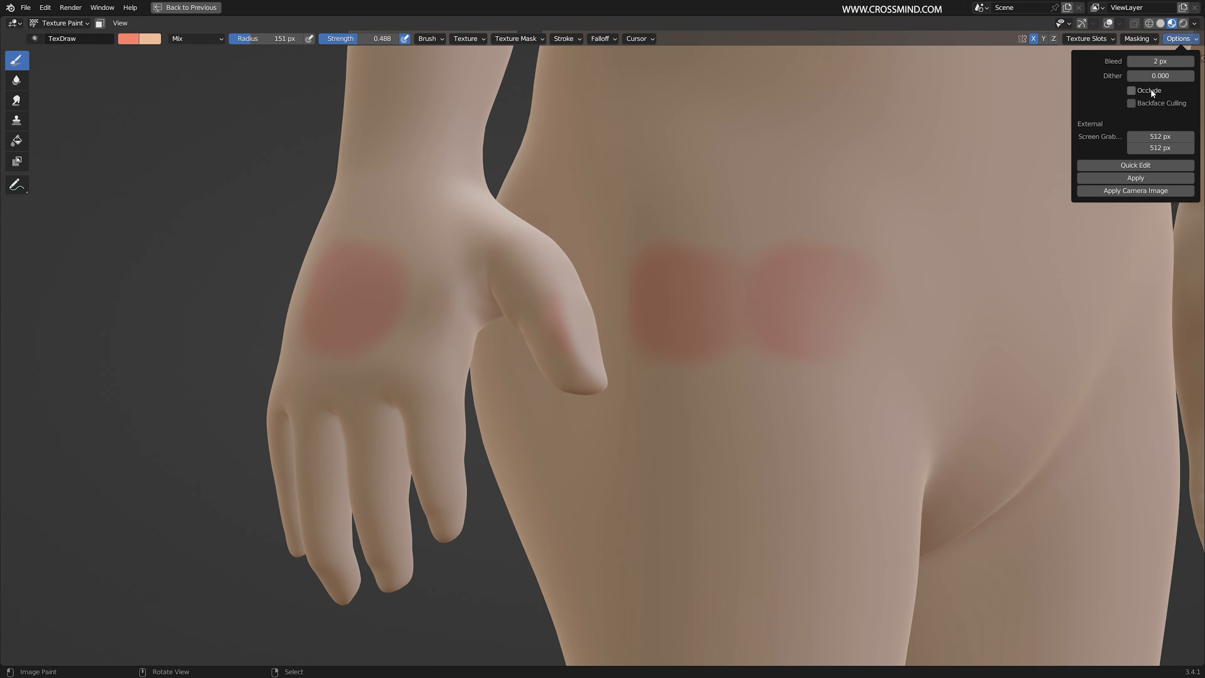
mouse_move(638, 328)
middle_mouse_down()
mouse_move(570, 341)
mouse_move(739, 332)
middle_mouse_up()
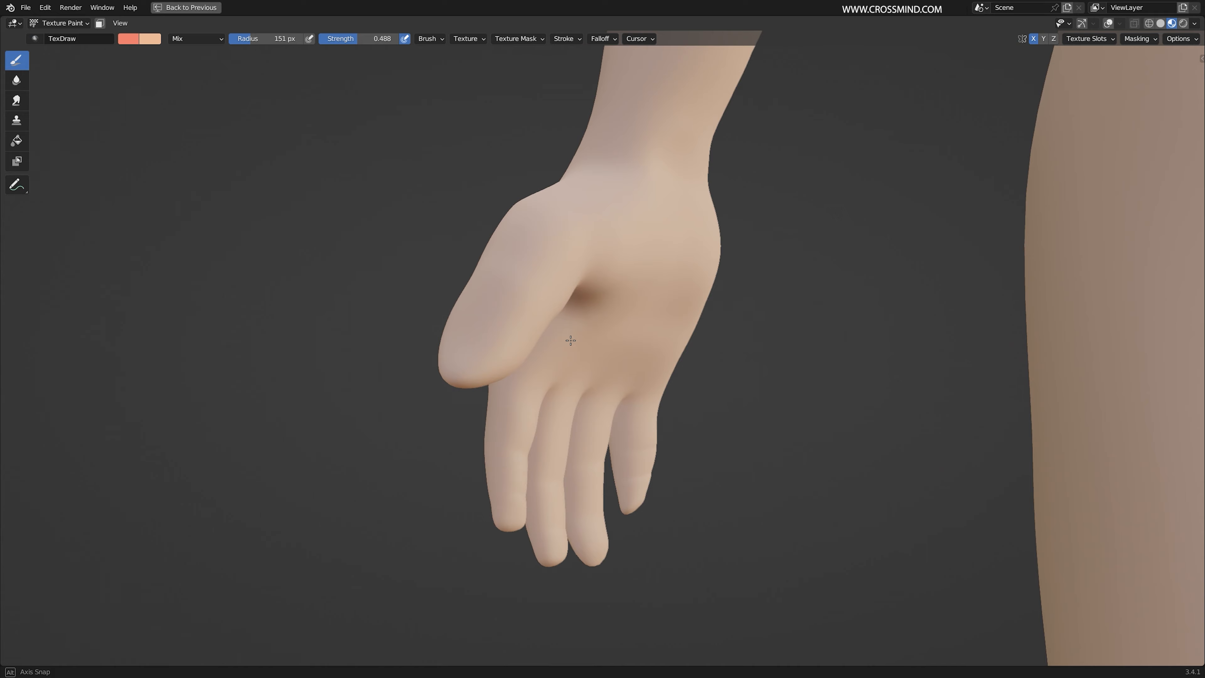
mouse_move(583, 266)
left_mouse_down()
mouse_move(573, 250)
mouse_move(579, 291)
left_mouse_up()
scroll(582, 270, "down", 2)
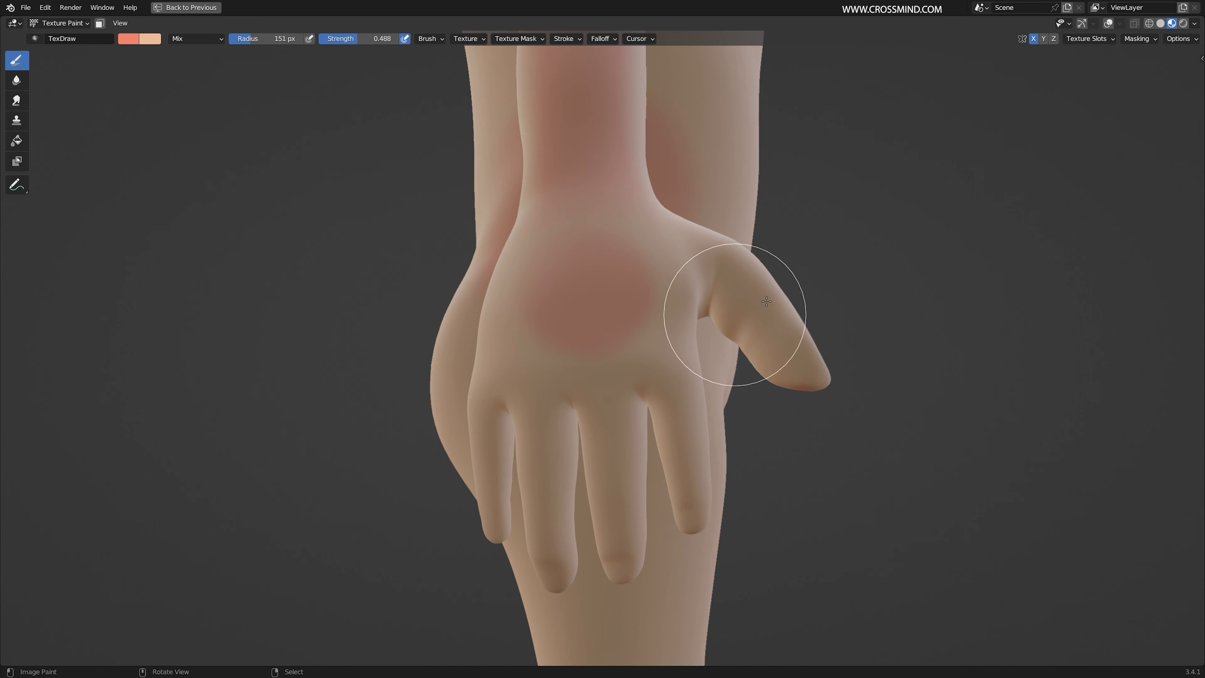
middle_click_drag(735, 315, 799, 283)
scroll(707, 236, "up", 1)
mouse_move(813, 191)
middle_mouse_down("shift")
mouse_move(707, 236)
mouse_move(435, 477)
middle_mouse_up("shift")
key("ctrl+z")
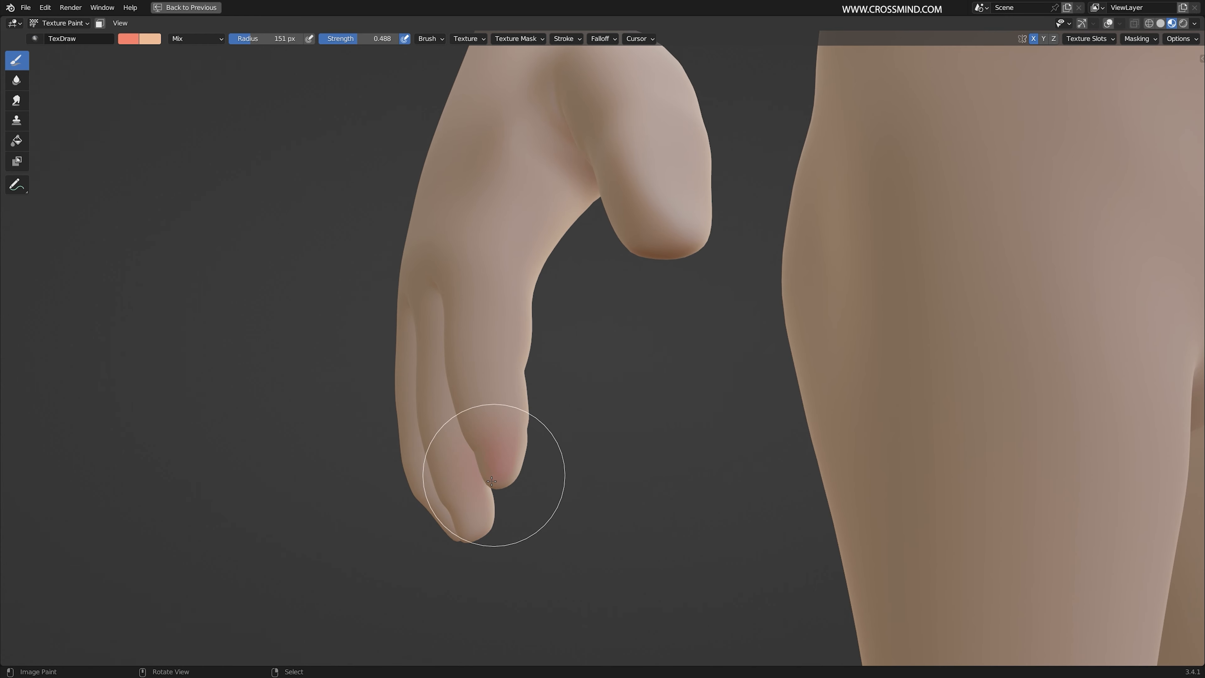
Brush the reddish tone onto the fingertips, working around the hand from several sides
middle_click_drag(513, 499, 561, 497)
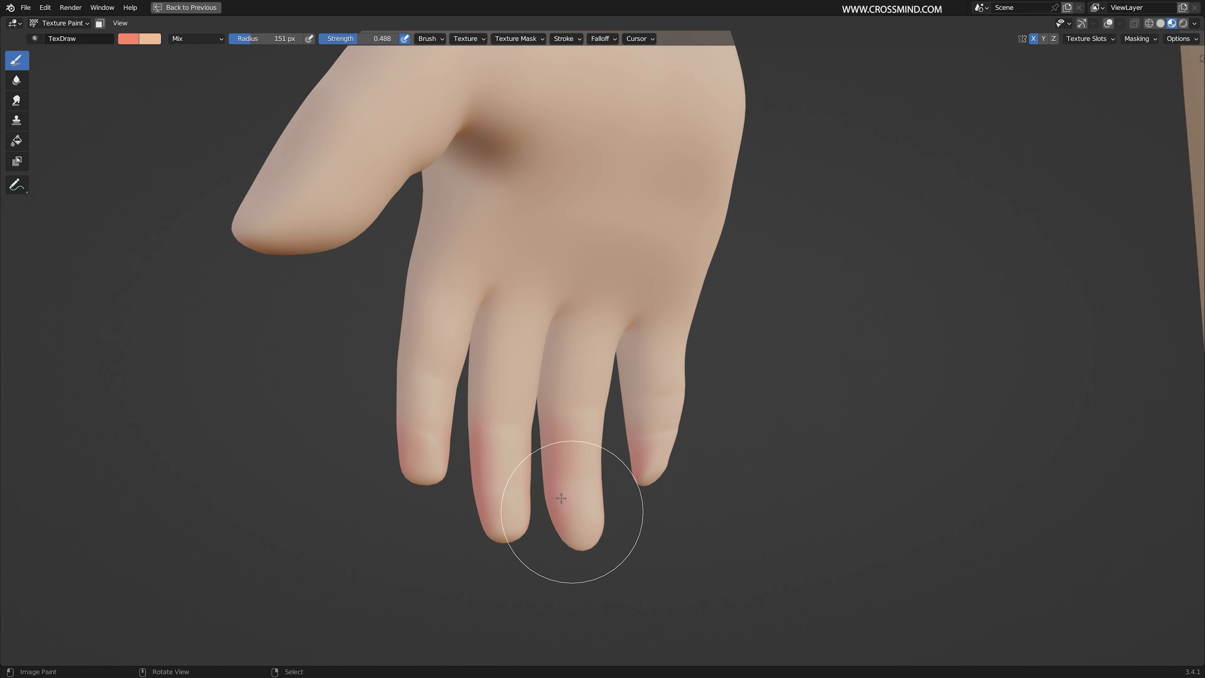
middle_click_drag(663, 473, 586, 490)
middle_click_drag(555, 487, 498, 483)
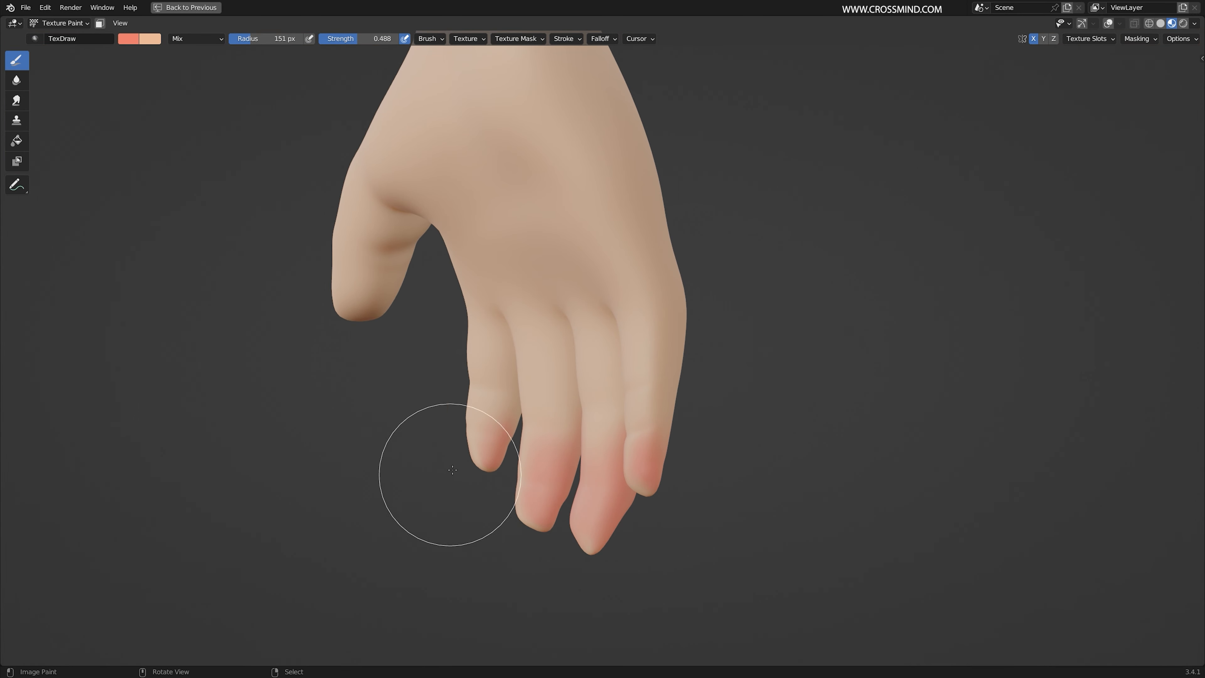
mouse_move(493, 455)
middle_mouse_down()
mouse_move(468, 404)
mouse_move(501, 449)
middle_mouse_up()
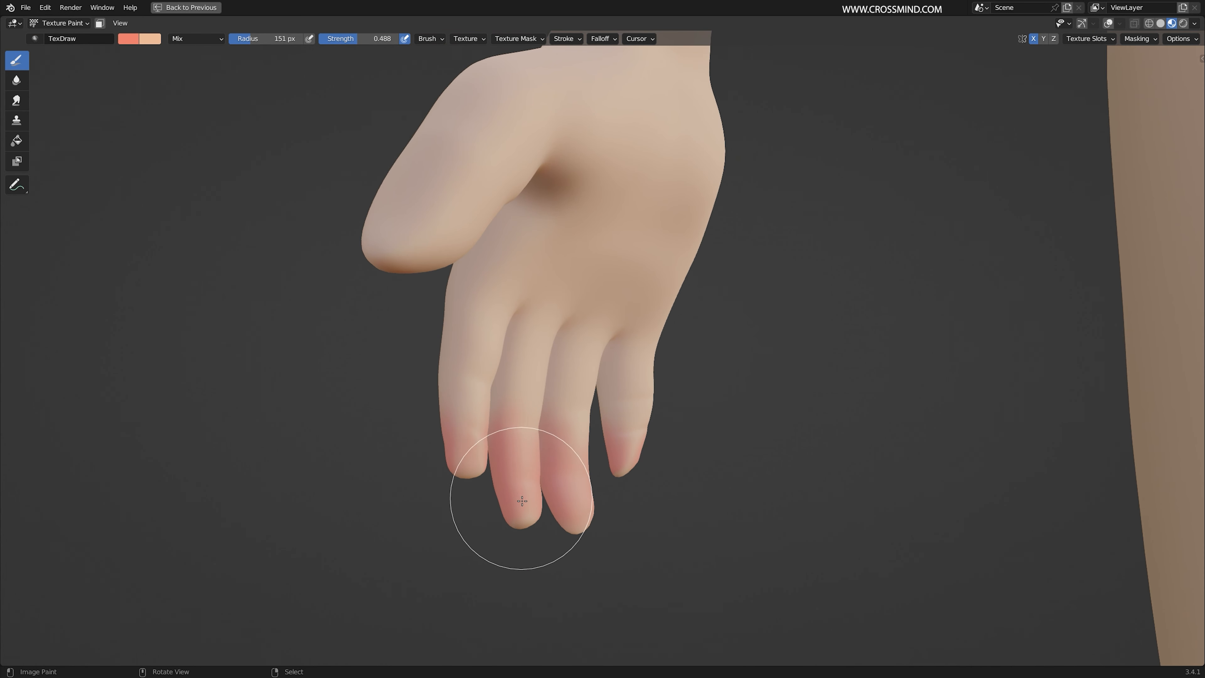
Paint soft red blush on the thumb tip with the TexDraw brush
left_click_drag(406, 235, 368, 250)
mouse_move(368, 250)
middle_mouse_down()
mouse_move(457, 371)
mouse_move(551, 237)
middle_mouse_up()
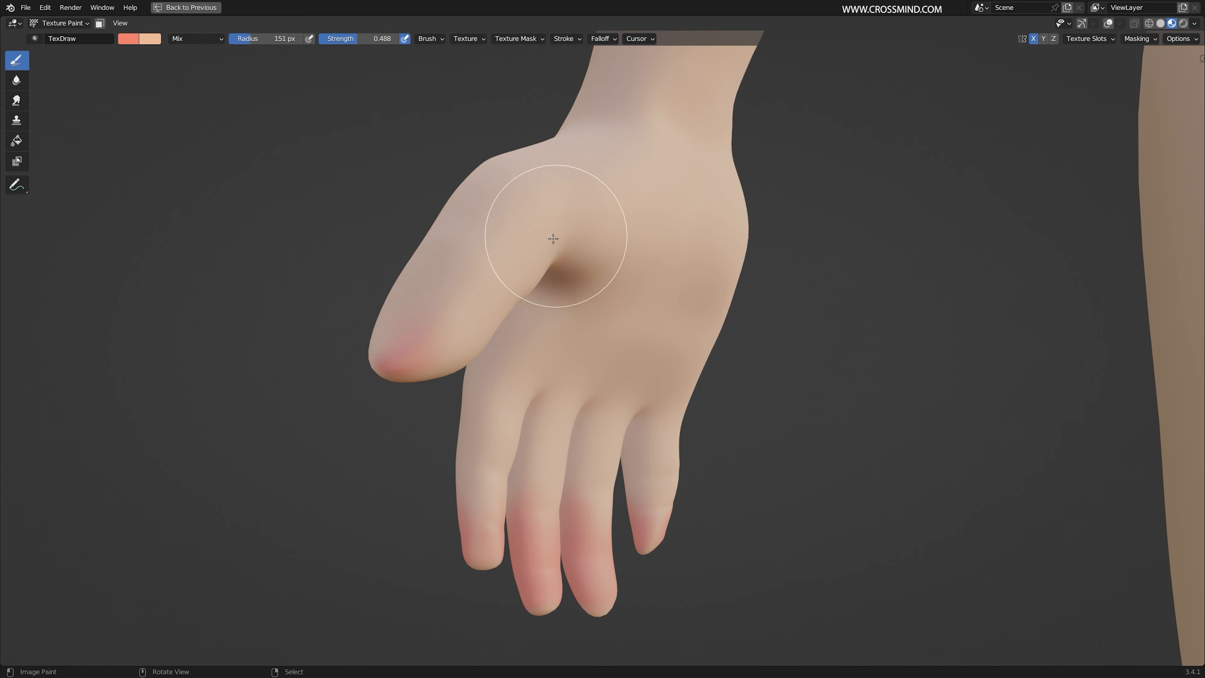
Try painting red blush across the palm, and undo the last two brush strokes
middle_click_drag(627, 288, 708, 237)
mouse_move(707, 237)
left_mouse_down()
mouse_move(720, 269)
mouse_move(591, 269)
left_mouse_up()
mouse_move(591, 270)
middle_mouse_down()
mouse_move(704, 336)
mouse_move(745, 312)
mouse_move(712, 272)
mouse_move(627, 301)
mouse_move(621, 279)
middle_mouse_up()
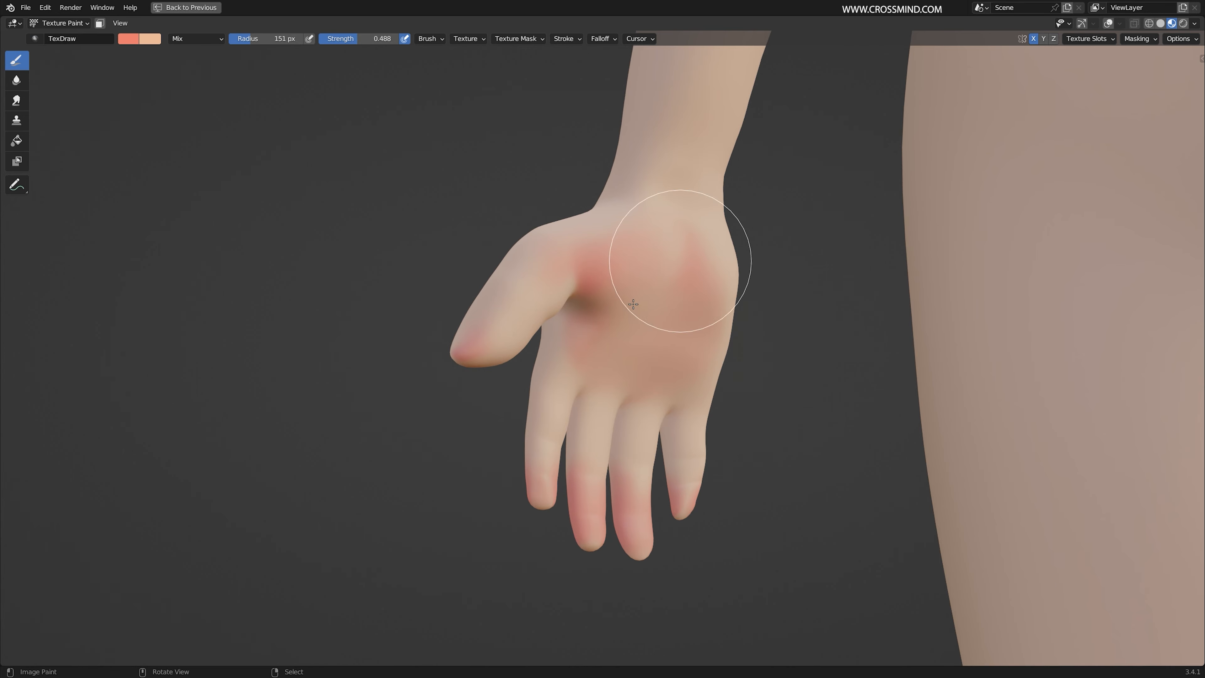
middle_click_drag(521, 294, 737, 326)
key("ctrl+z")
key("ctrl+z")
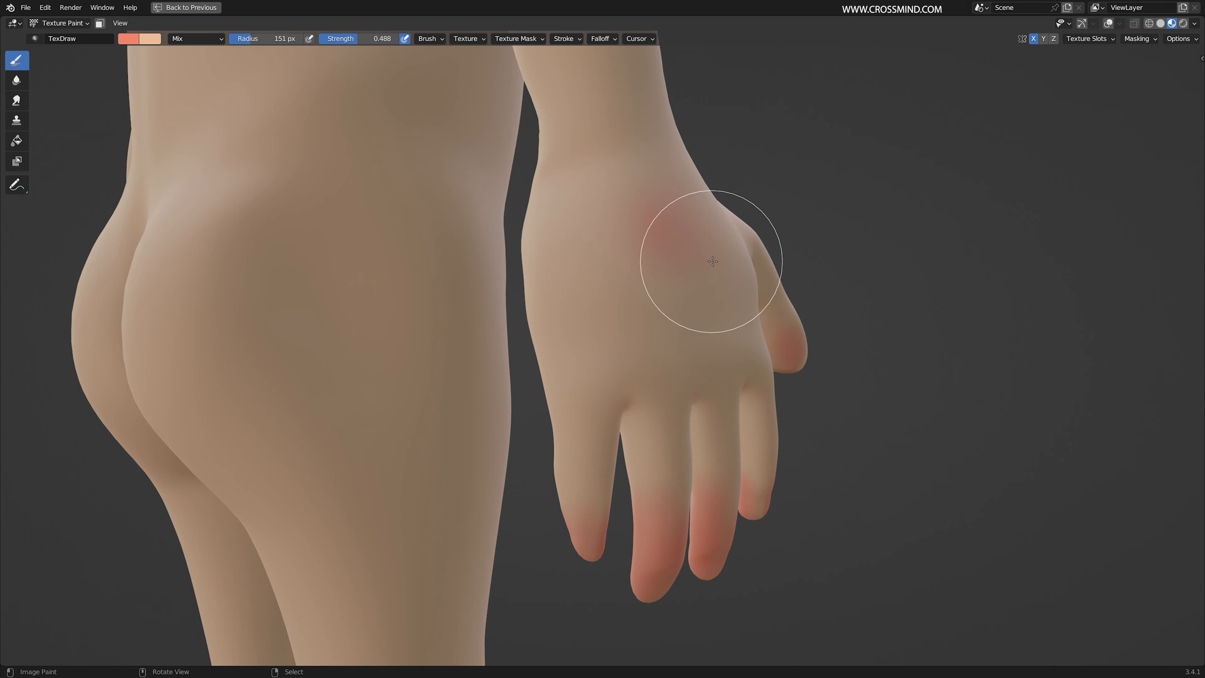
Paint red blush on the back of the thumb tip
middle_click_drag(712, 261, 629, 244)
middle_click_drag(770, 273, 687, 327)
scroll(643, 414, "up", 1)
left_click_drag(647, 422, 658, 438)
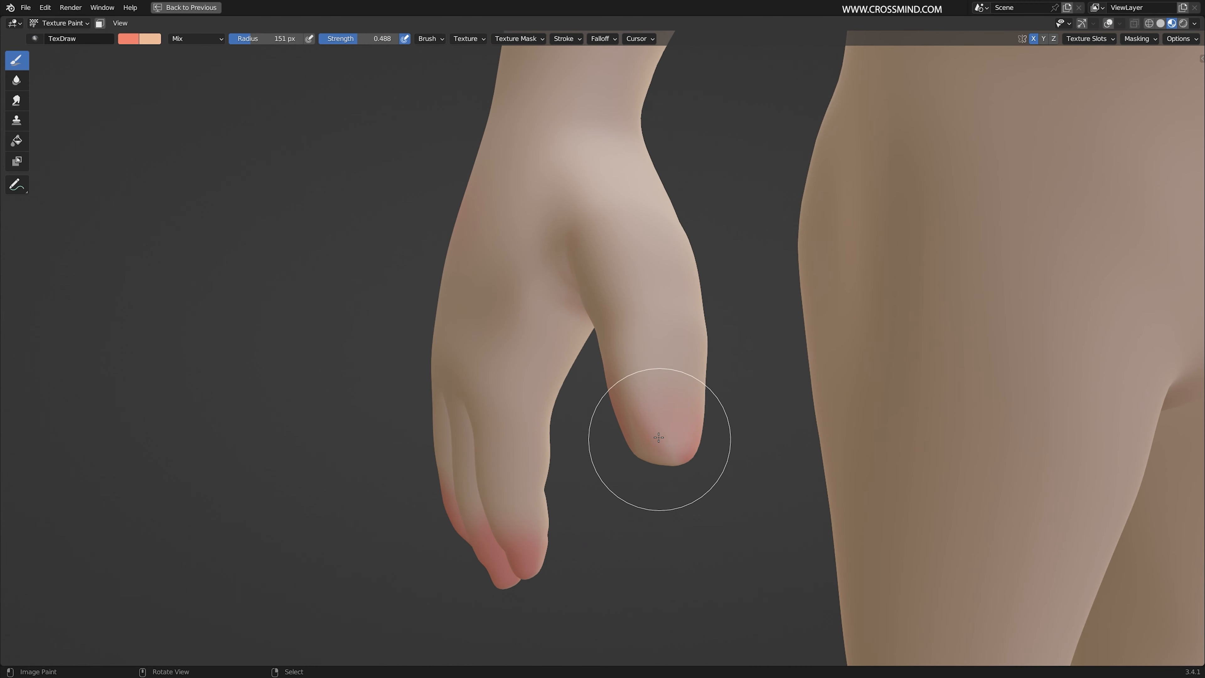
Toggle Backface Culling in the painting options and brush over the end of the thumb again
left_click(1180, 39)
mouse_move(658, 439)
middle_mouse_down()
mouse_move(616, 431)
mouse_move(667, 457)
middle_mouse_up()
left_click(1145, 104)
left_click_drag(682, 439, 656, 461)
middle_click_drag(657, 477, 653, 441)
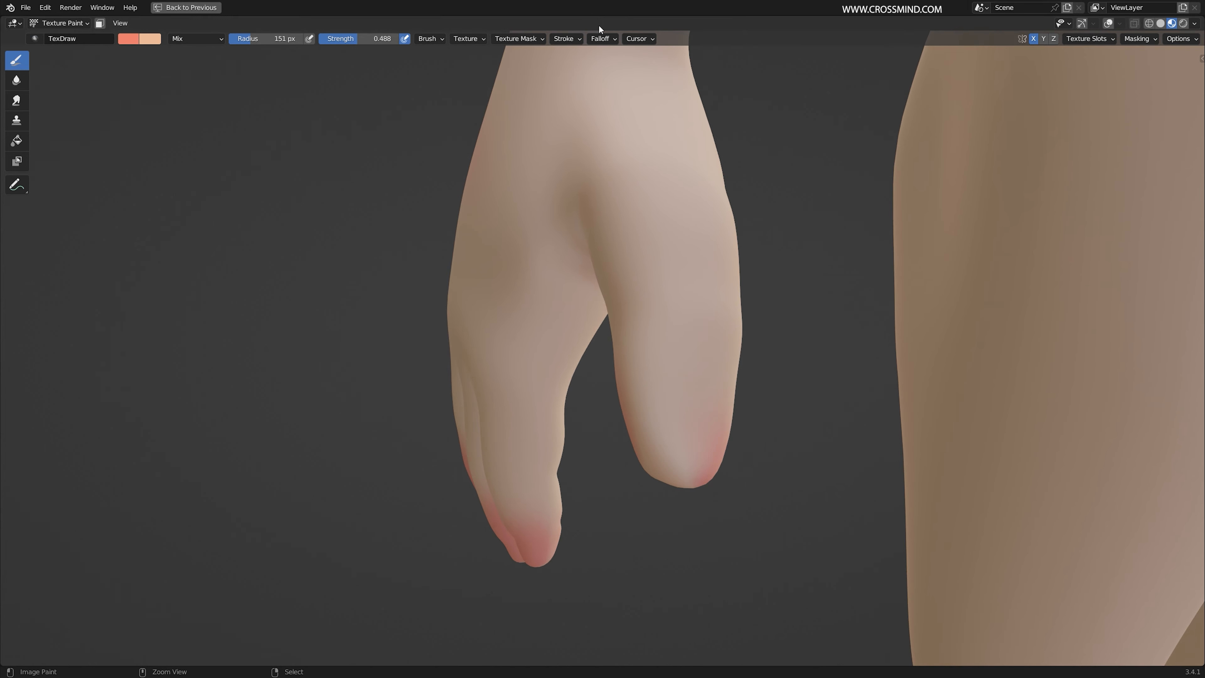
Check the brush falloff settings and paint red blush over the palm and thumb base with a 205 px brush
left_click(601, 39)
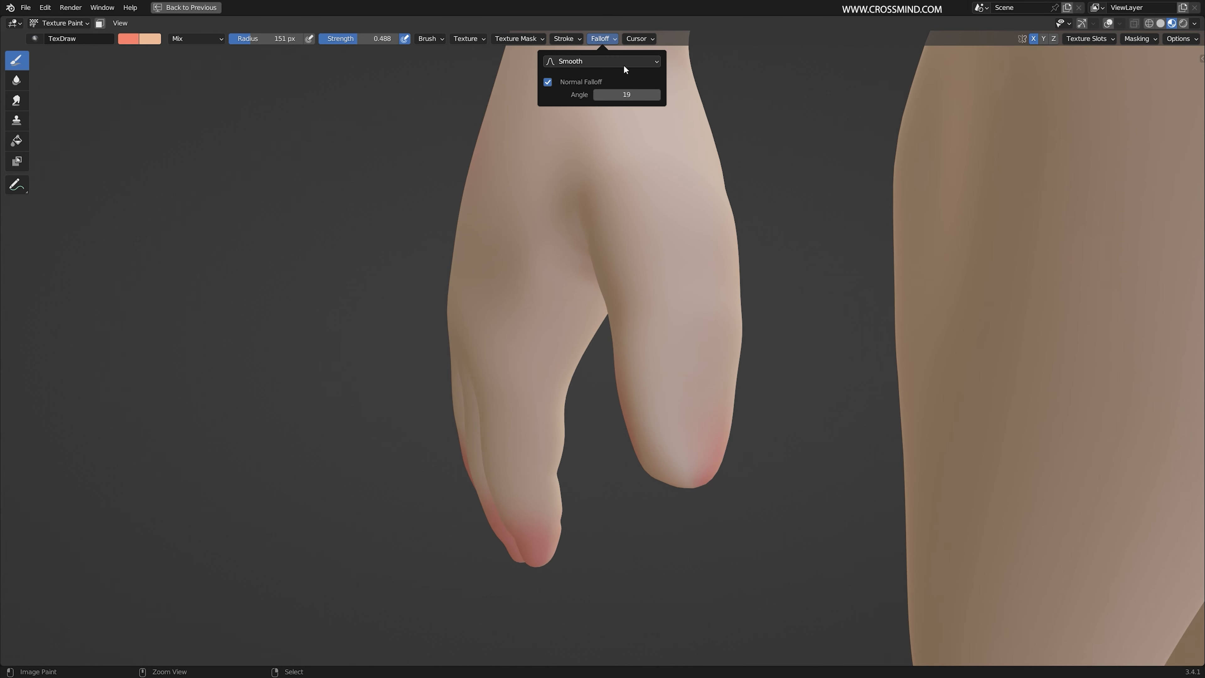
mouse_move(659, 430)
middle_mouse_down()
mouse_move(597, 452)
mouse_move(654, 469)
mouse_move(646, 482)
mouse_move(612, 474)
mouse_move(604, 353)
middle_mouse_up()
mouse_move(834, 471)
middle_mouse_down()
mouse_move(651, 358)
mouse_move(624, 390)
mouse_move(648, 377)
mouse_move(598, 342)
middle_mouse_up()
middle_click_drag(623, 316, 672, 269)
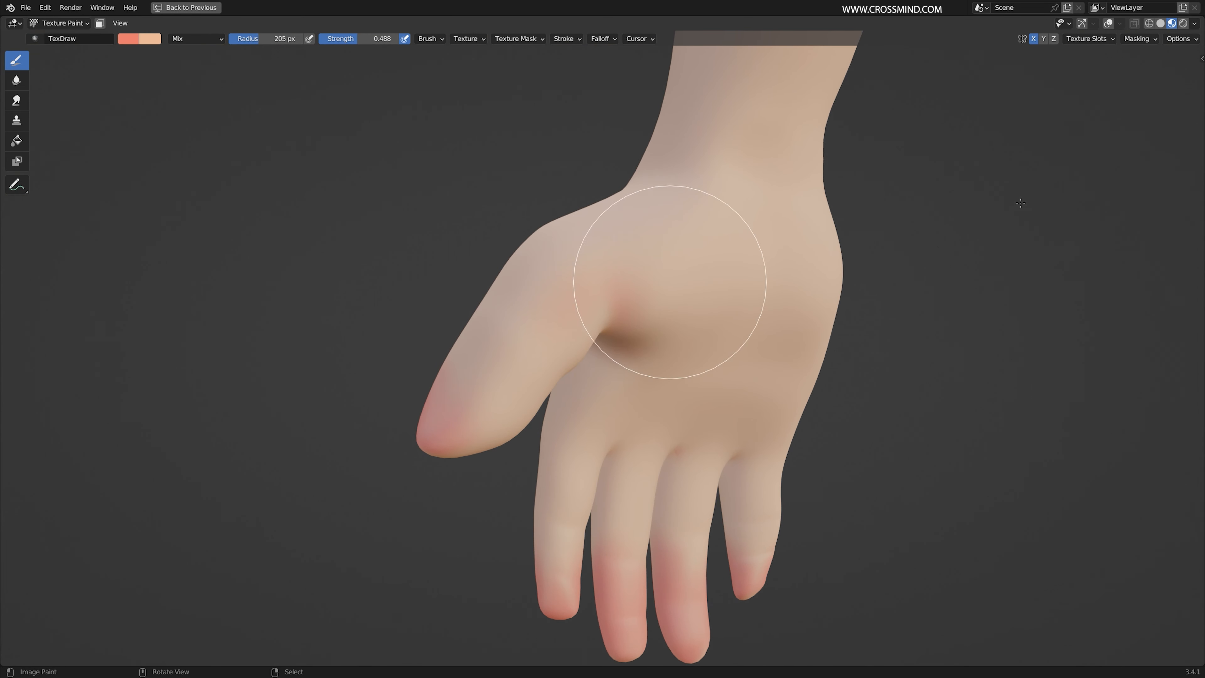
left_click(1090, 38)
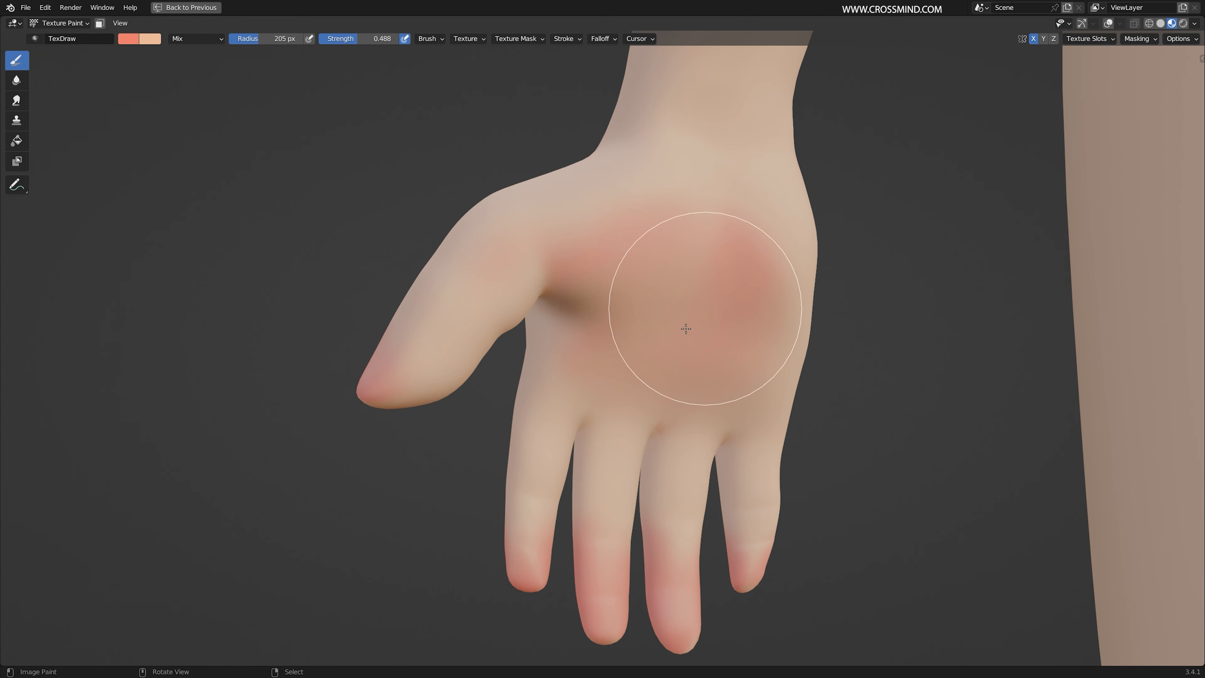
middle_click_drag(686, 329, 616, 377)
mouse_move(632, 364)
left_mouse_down()
mouse_move(717, 326)
mouse_move(620, 335)
left_mouse_up()
middle_click_drag(619, 335, 720, 366)
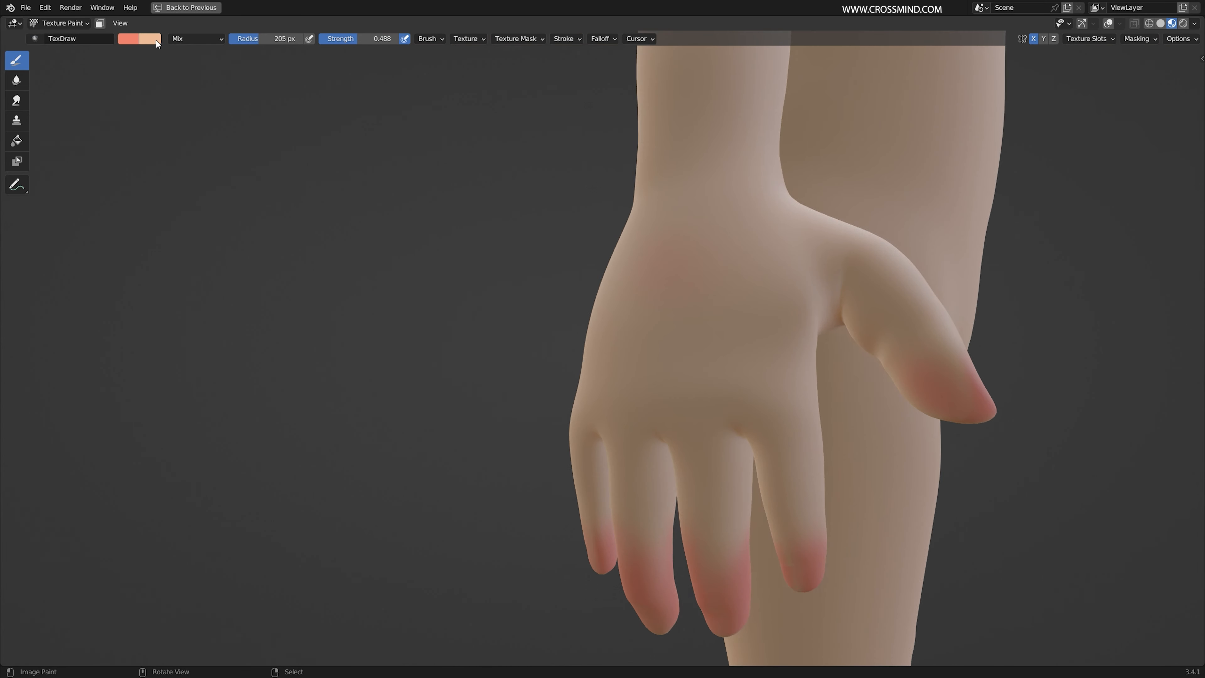
Check the brush color and the occlusion options, and swap the active brush color to the peach skin tone
left_click(150, 38)
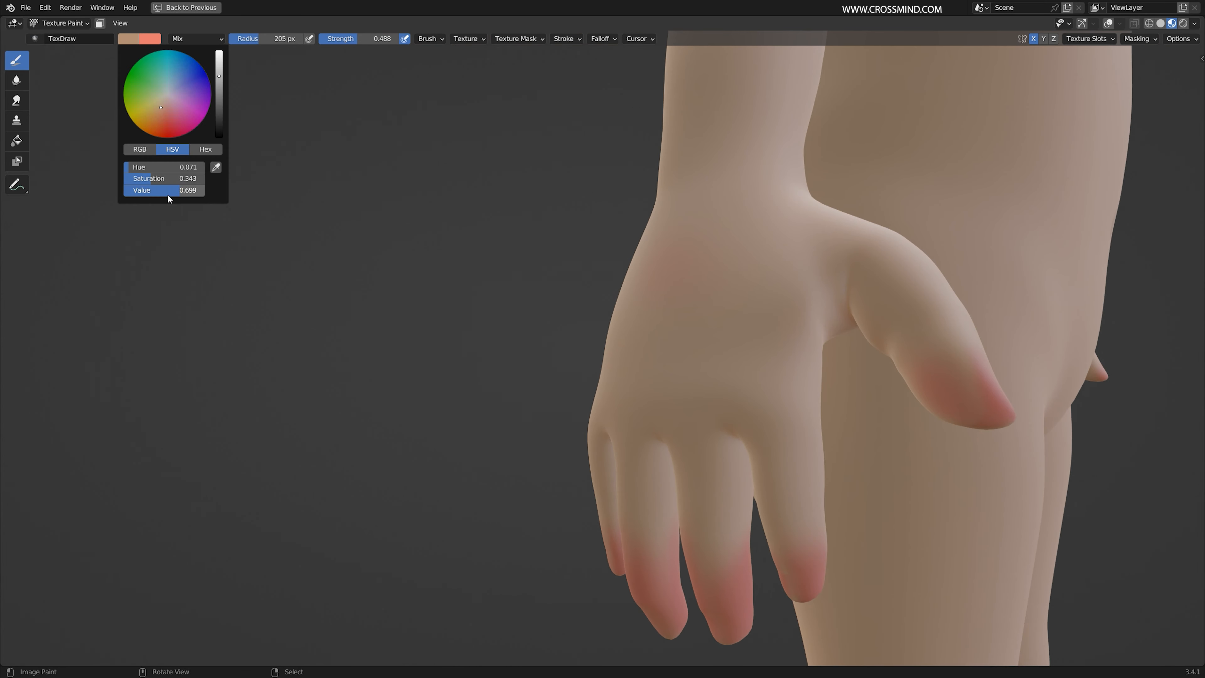
key("x")
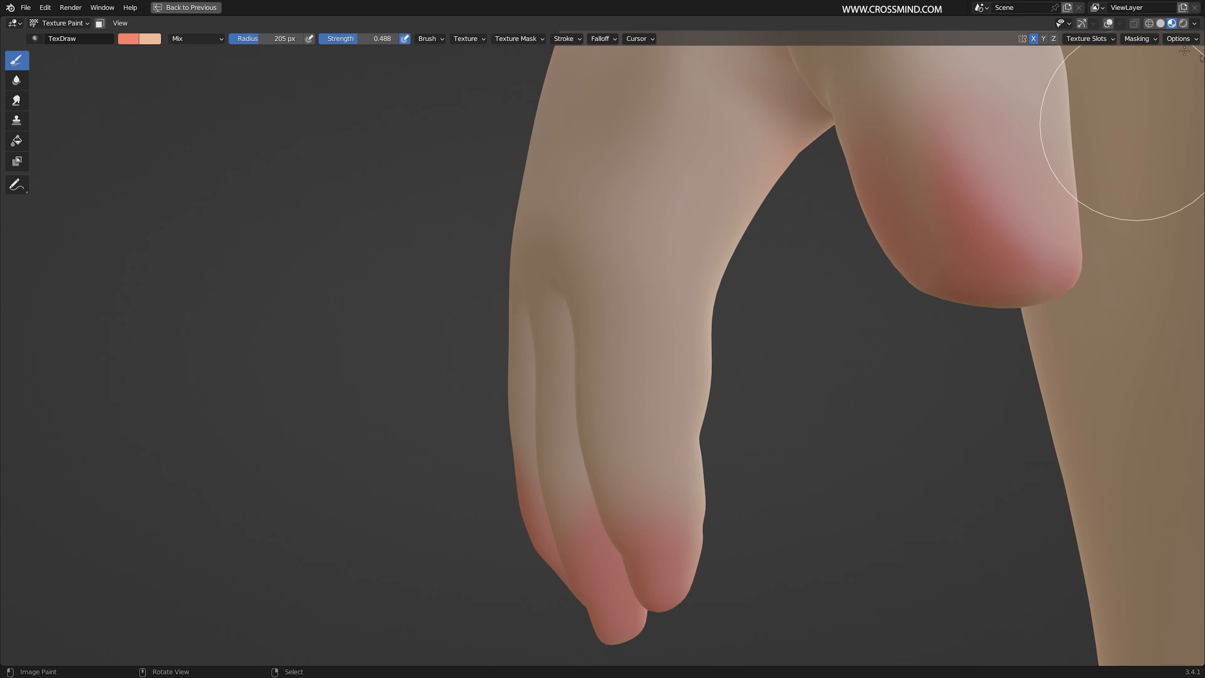
left_click(1181, 39)
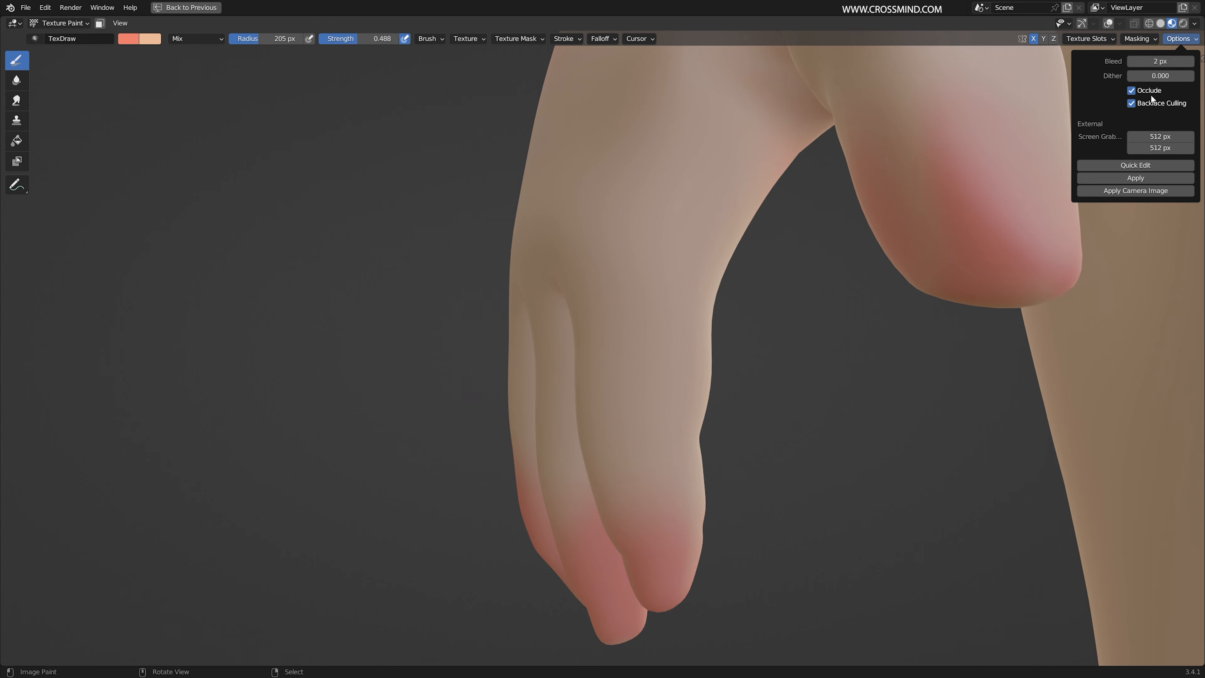
key("x")
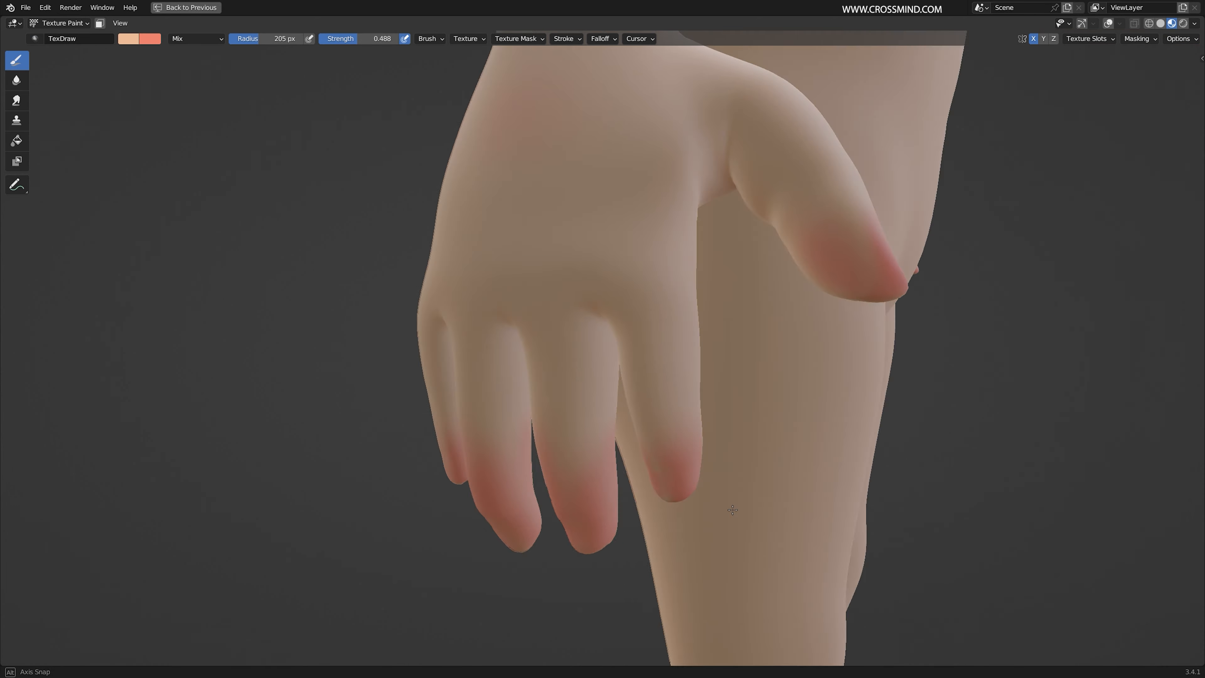
mouse_move(732, 510)
middle_mouse_down()
mouse_move(642, 492)
mouse_move(578, 283)
mouse_move(603, 233)
mouse_move(699, 215)
mouse_move(780, 237)
mouse_move(538, 325)
middle_mouse_up()
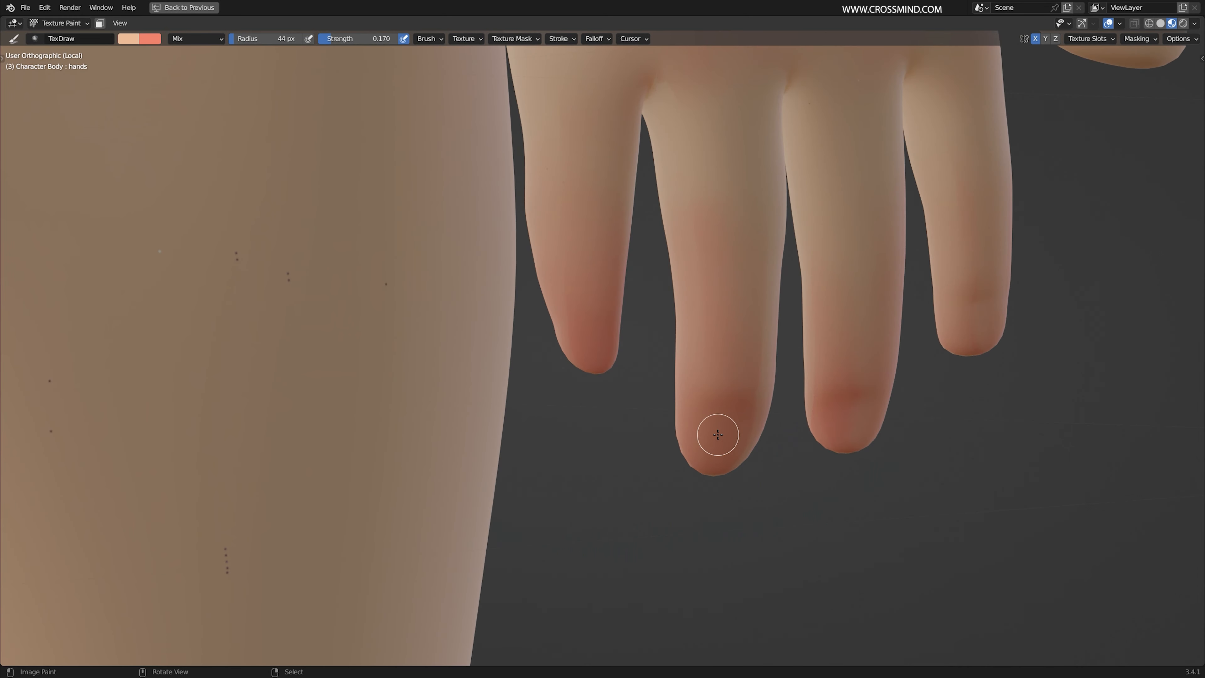
Set the brush to a pale off-white color and paint fingernails on the fingertips at 44 px radius and 0.170 strength
left_click(128, 38)
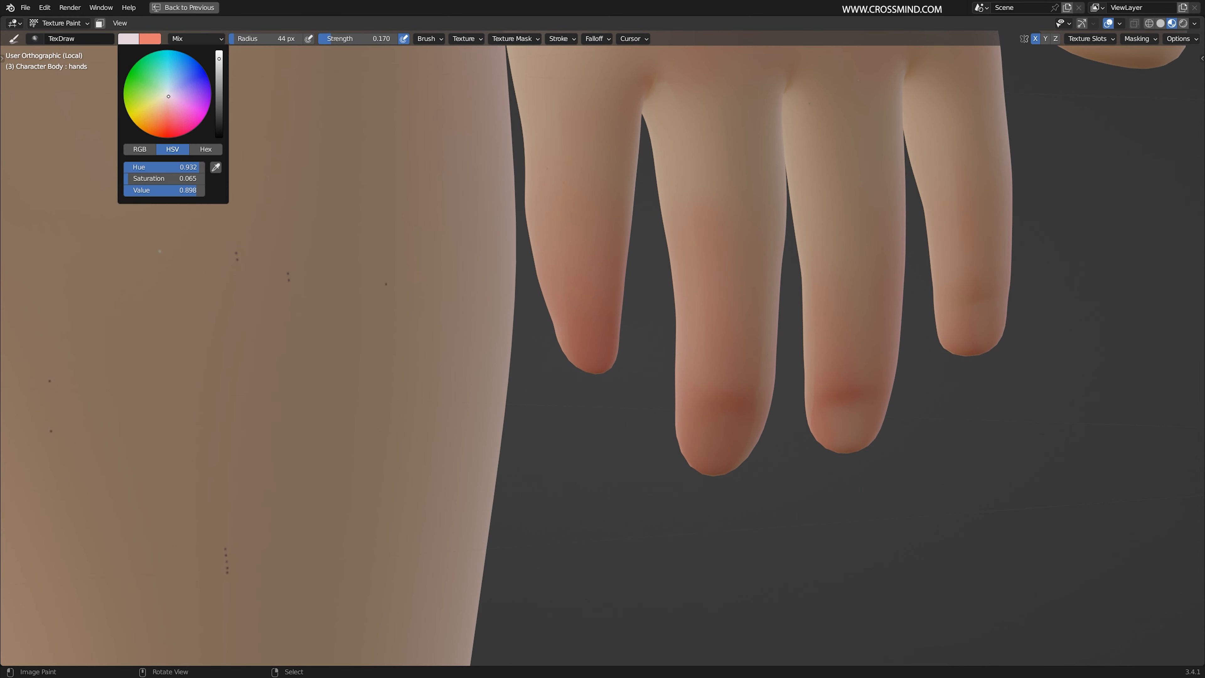
left_click(167, 97)
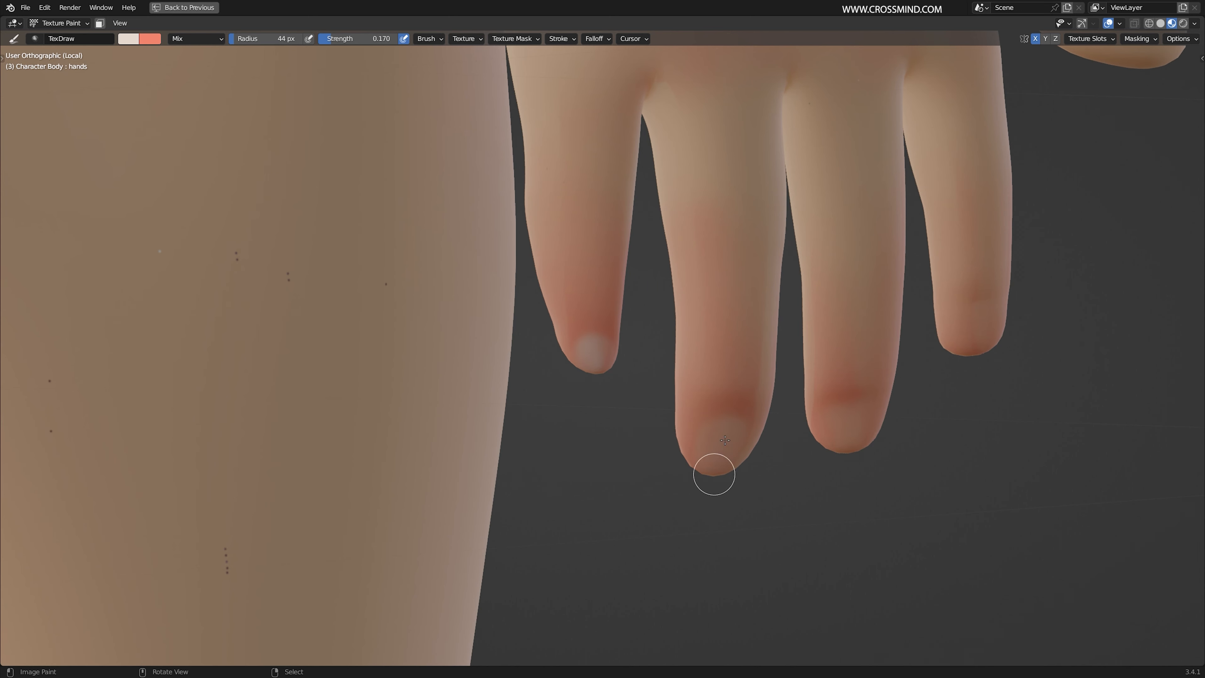
middle_click_drag(835, 423, 844, 422)
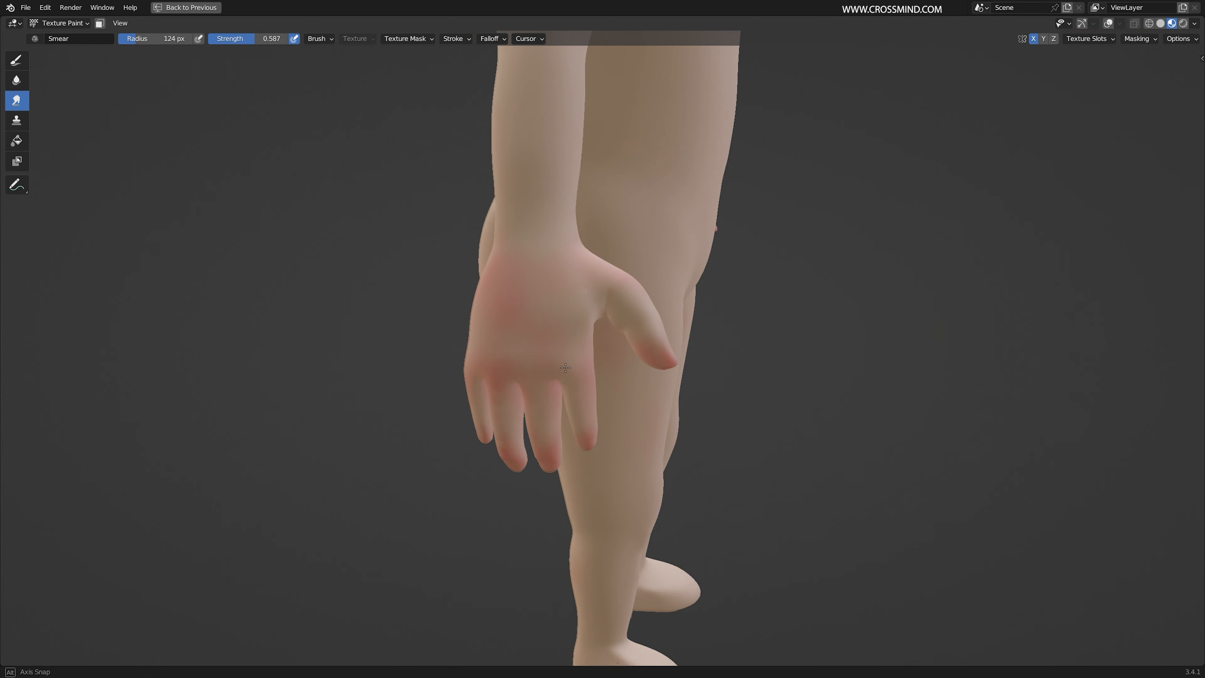
Paint red blush over the knuckles with the TexDraw brush at 124 px and 0.169 strength, and swap the brush colors
mouse_move(616, 427)
middle_mouse_down("ctrl")
mouse_move(618, 390)
mouse_move(651, 350)
mouse_move(599, 298)
middle_mouse_up("ctrl")
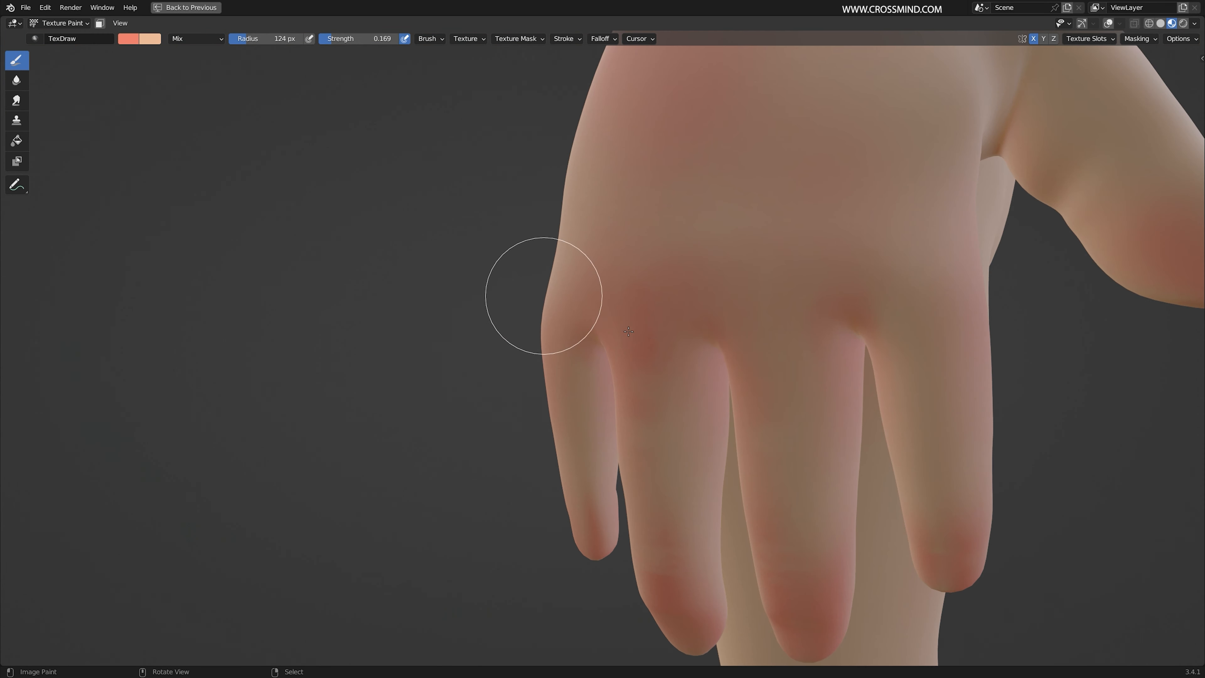
key("F3")
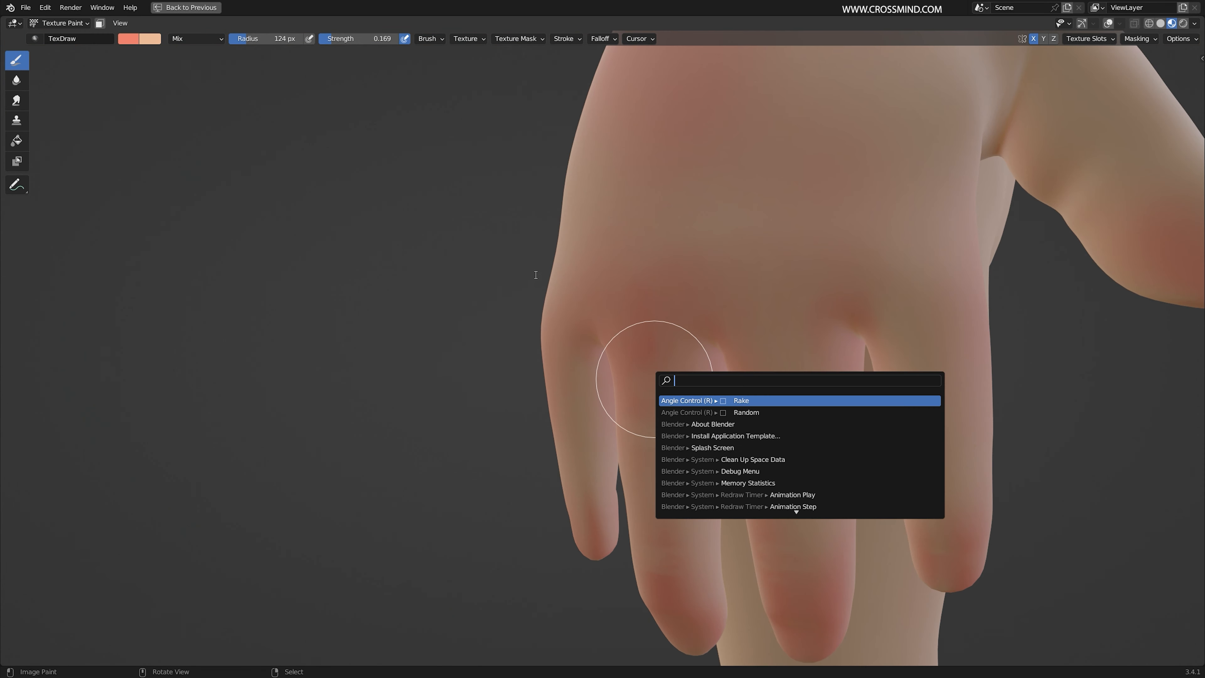
key("Escape")
key("x")
mouse_move(645, 328)
middle_mouse_down()
mouse_move(658, 361)
mouse_move(732, 362)
middle_mouse_up()
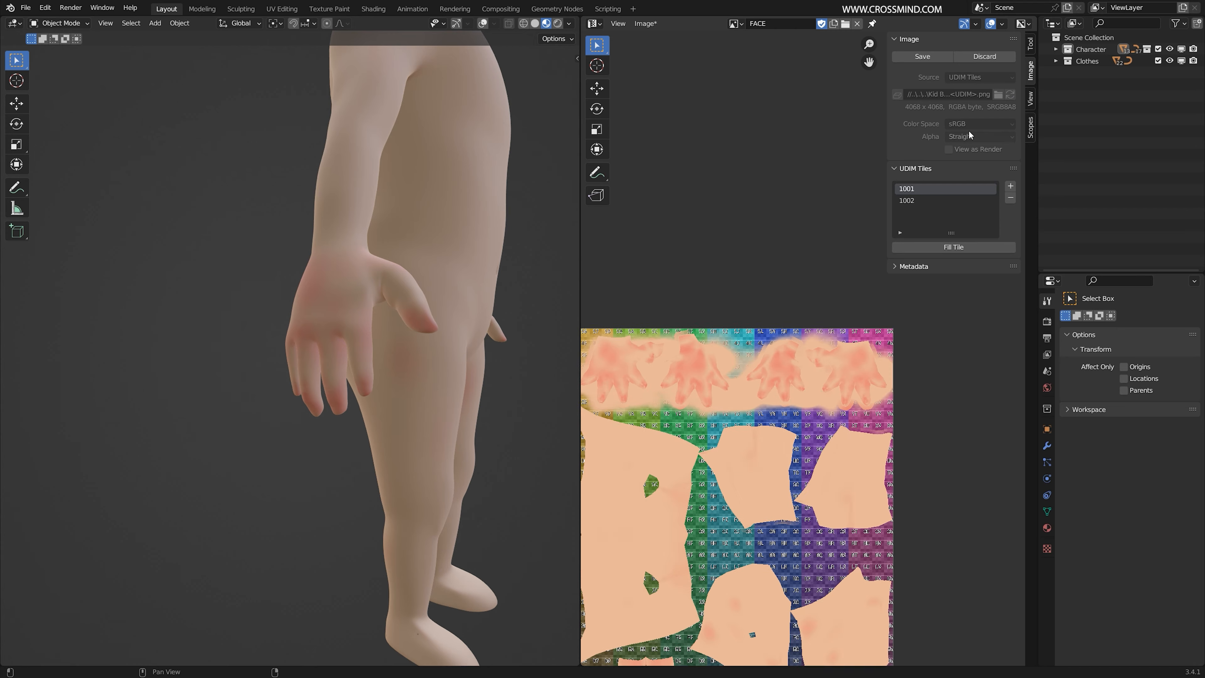
Save the painted FACE texture image and leave local view to show the whole clothed character
key("alt+s")
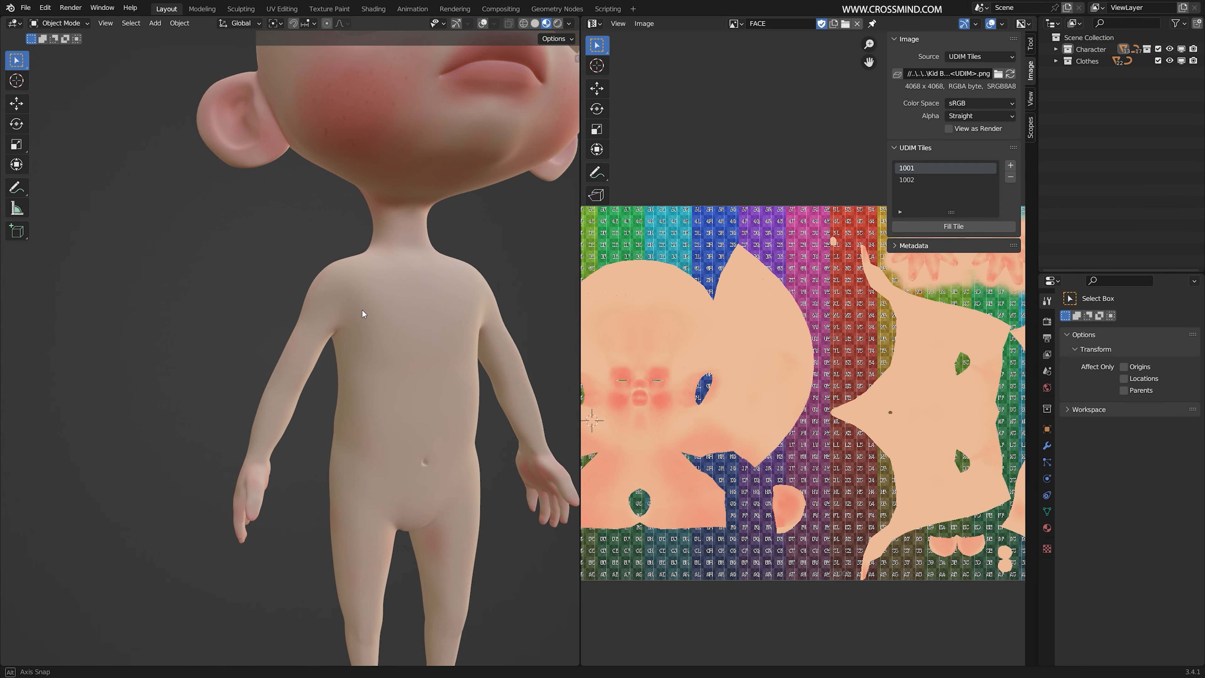
scroll(362, 310, "down", 4)
scroll(293, 342, "up", 5)
key("slash")
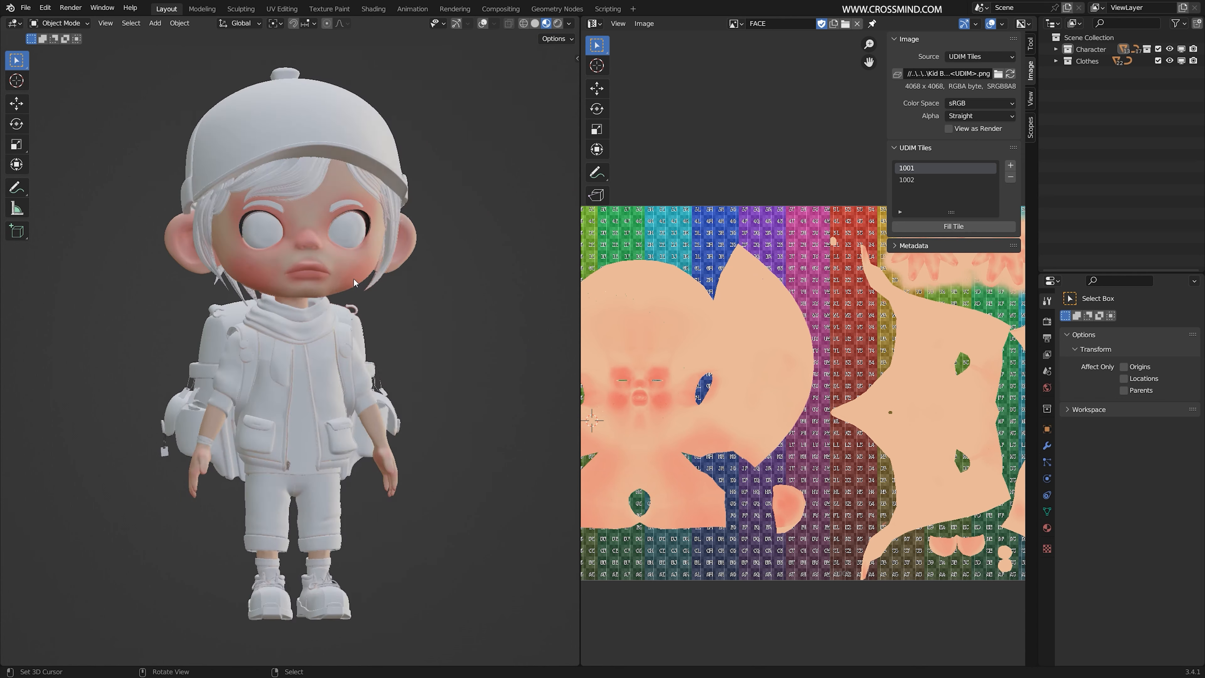
Save the blend file and switch the viewport to rendered shading on the character's face
scroll(364, 281, "up", 3)
middle_click_drag(364, 281, 403, 290)
key("ctrl+s")
scroll(403, 293, "up", 1)
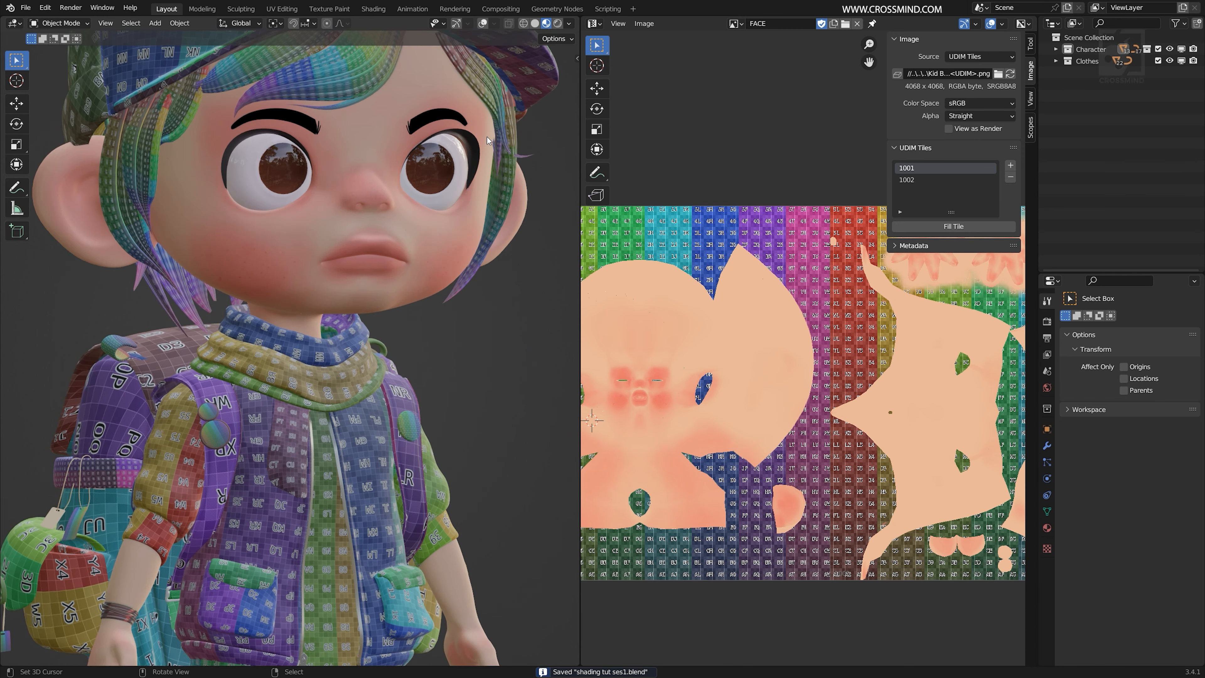
middle_click_drag(486, 136, 438, 233, "shift")
middle_click_drag(438, 232, 501, 228)
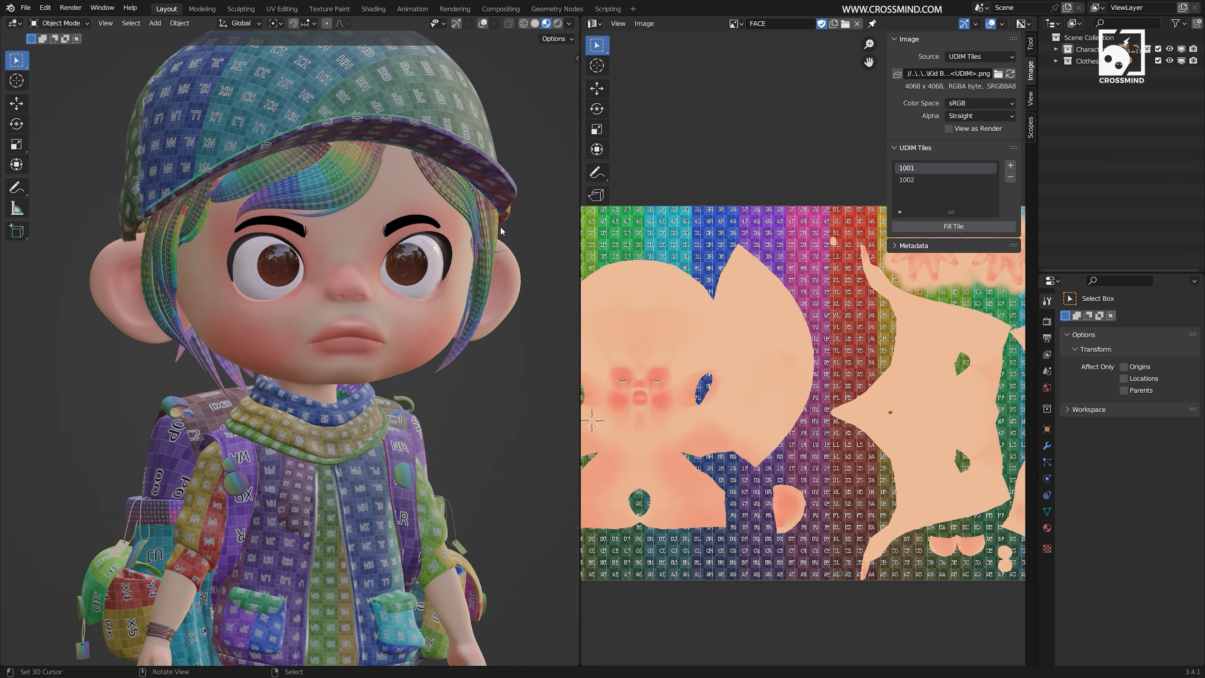
left_click(557, 24)
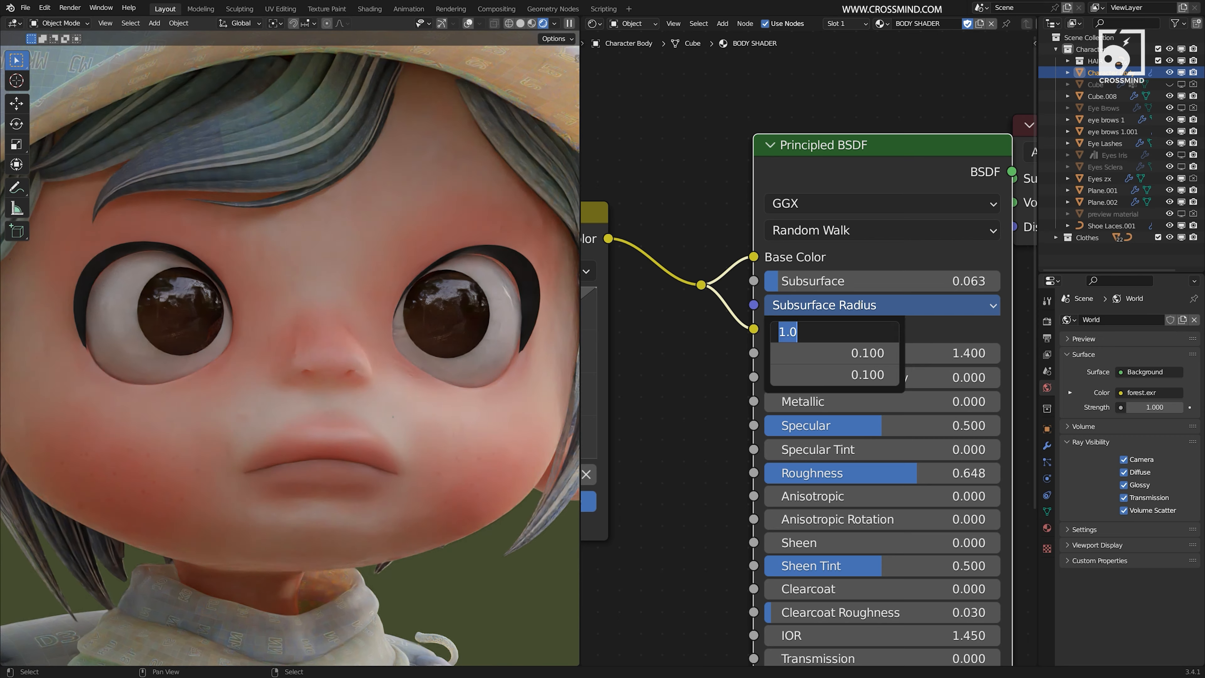
Set the Principled BSDF's Subsurface Radius values to 0.3, 0.06 and 0.063
left_click(860, 332)
type(".3")
key("Return")
left_click(861, 354)
type(".")
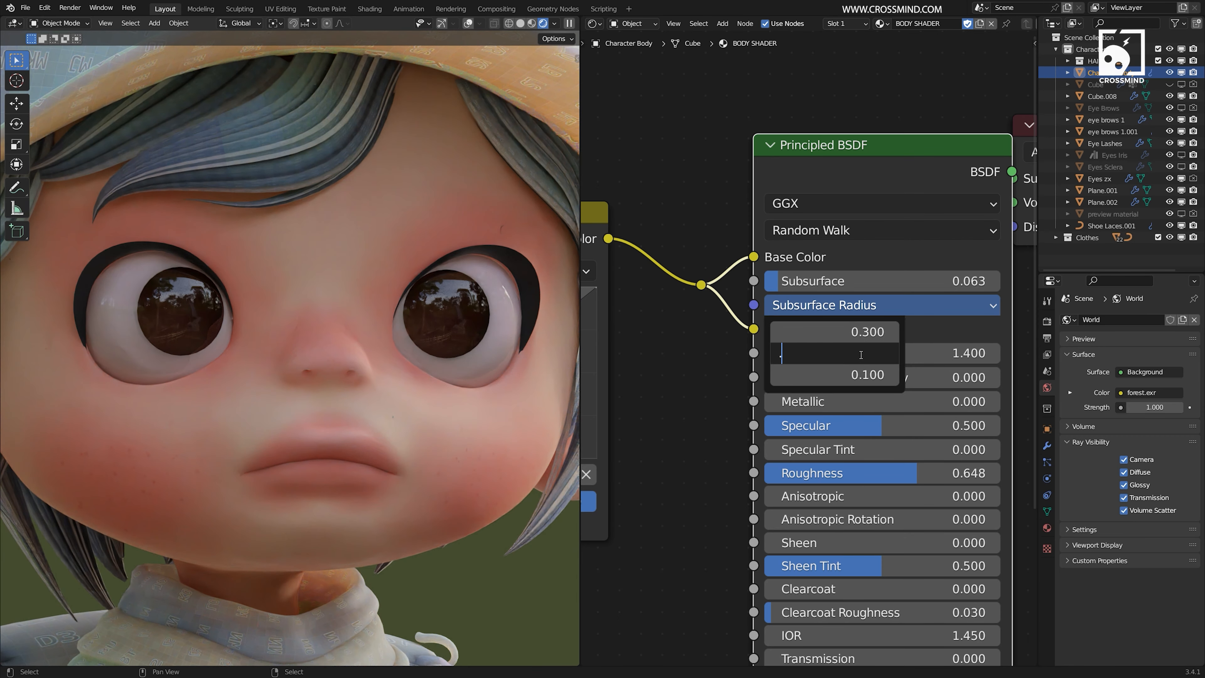
type("06")
key("Return")
left_click(926, 306)
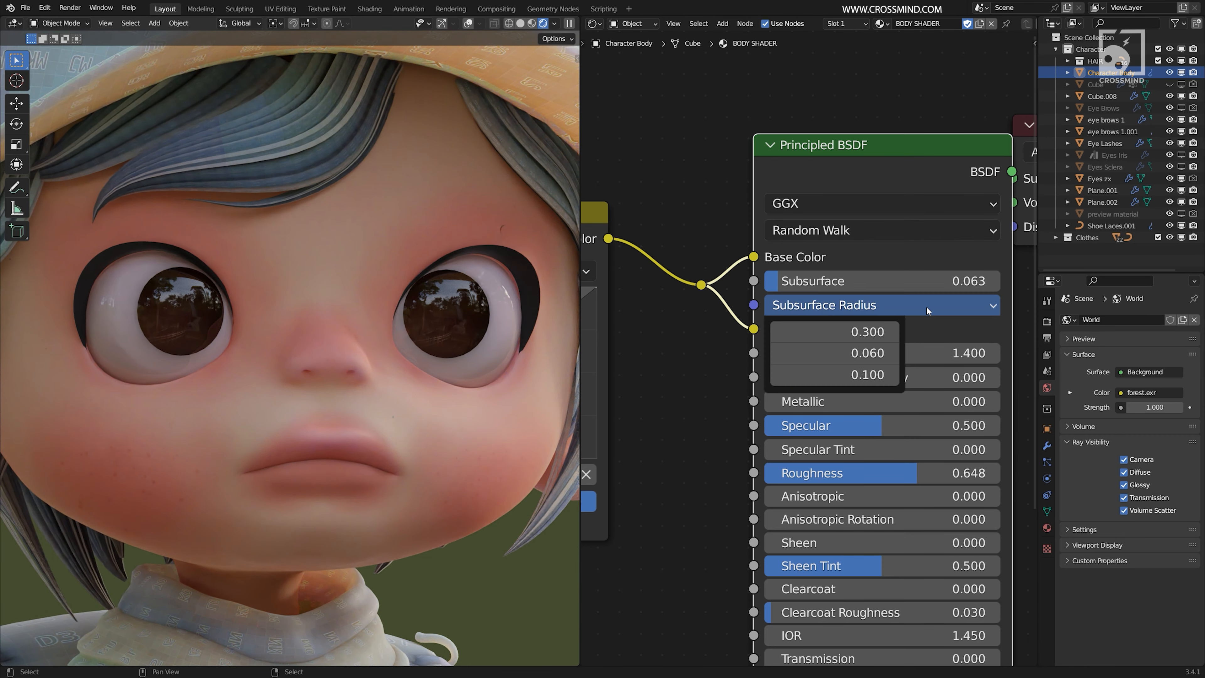
left_click(877, 375)
type(".063")
key("Return")
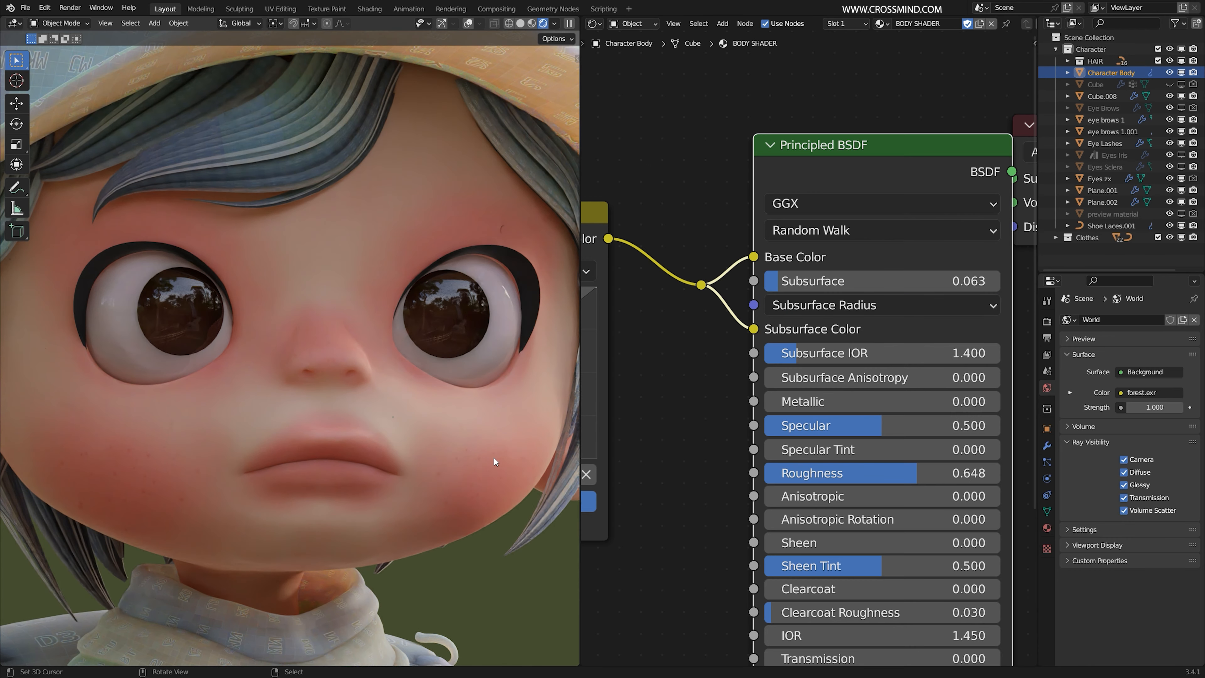
Examine the skin shading on the whole head and reopen the Subsurface Radius values
scroll(493, 457, "down", 4)
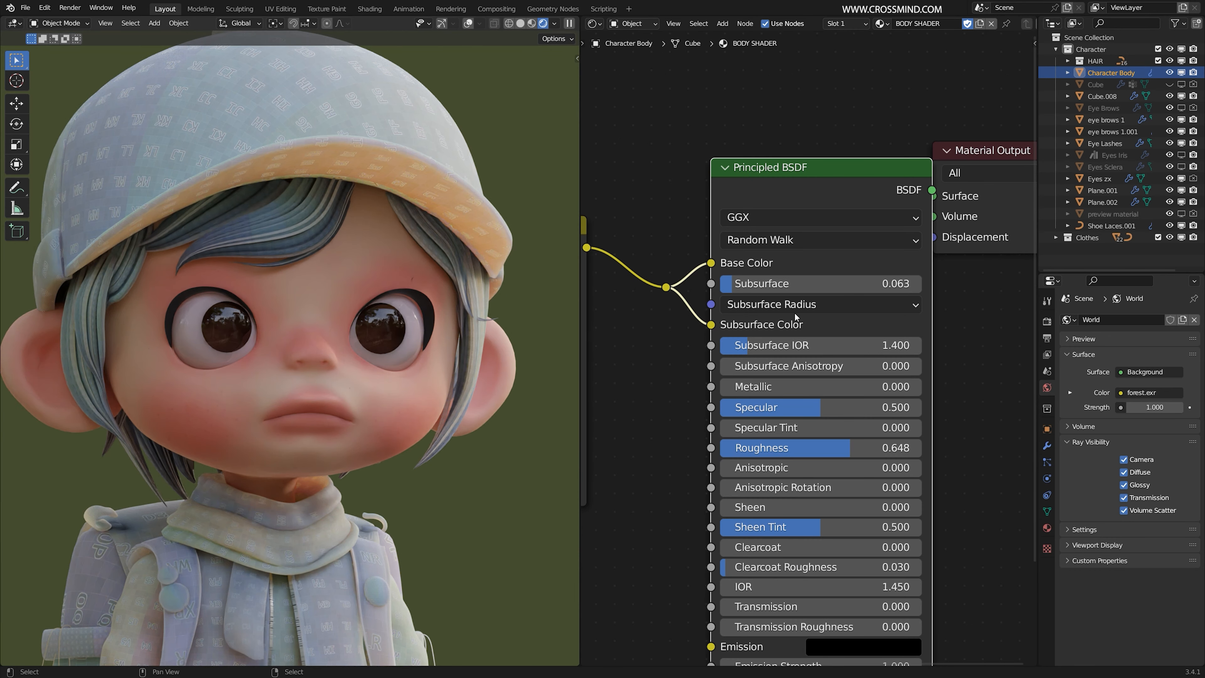
scroll(808, 280, "up", 1)
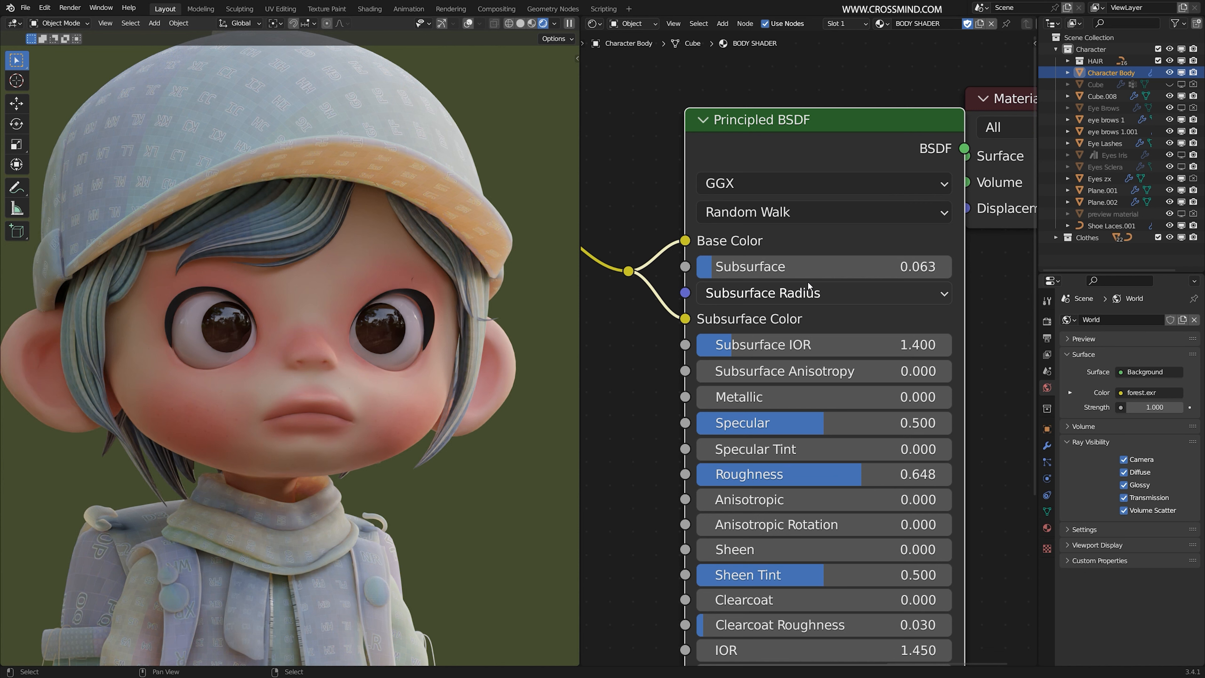
left_click(807, 293)
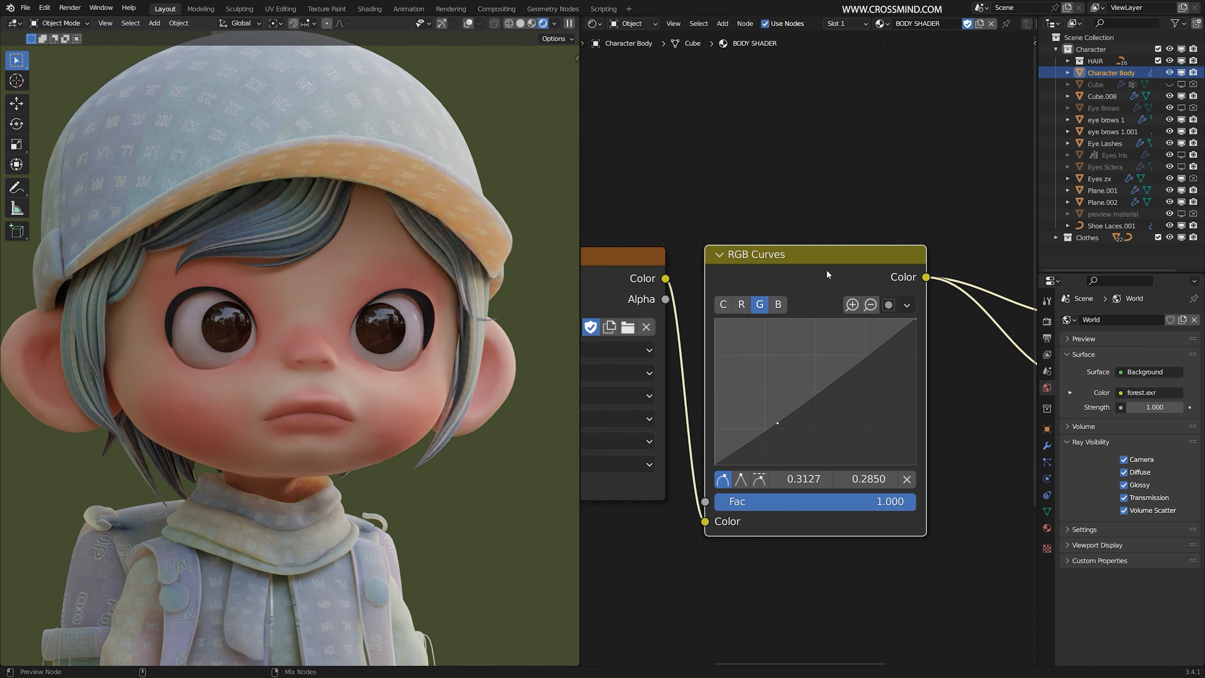
Add a Texture Coordinate node and place it beside the Mapping node next to the FACE texture node
left_click(826, 270, "ctrl+shift")
middle_click_drag(909, 353, 723, 340)
scroll(724, 340, "down", 2)
key("shift+a")
key("s")
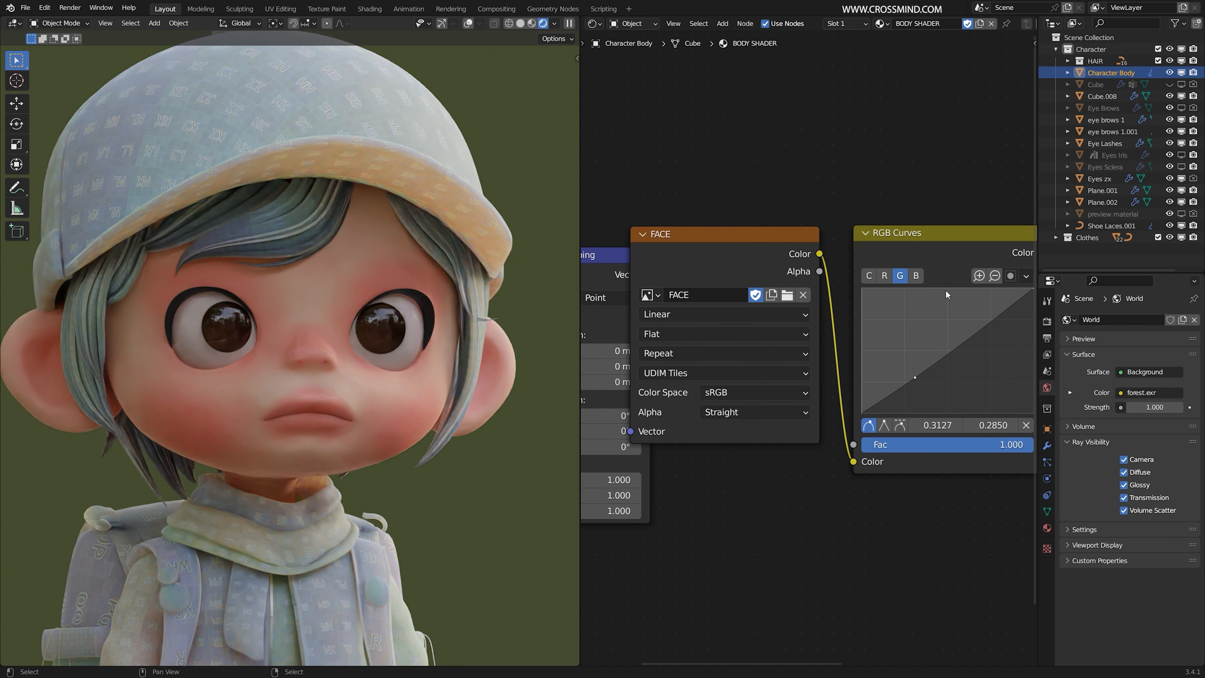
key("ctrl+t")
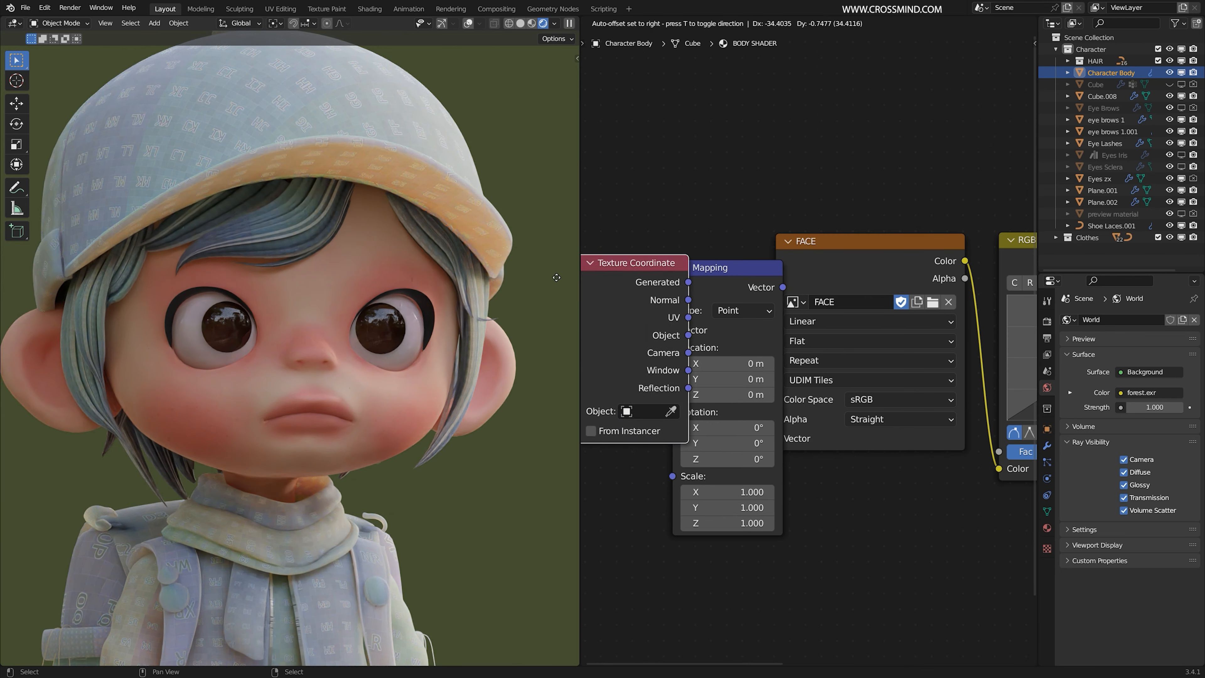
left_click(808, 258)
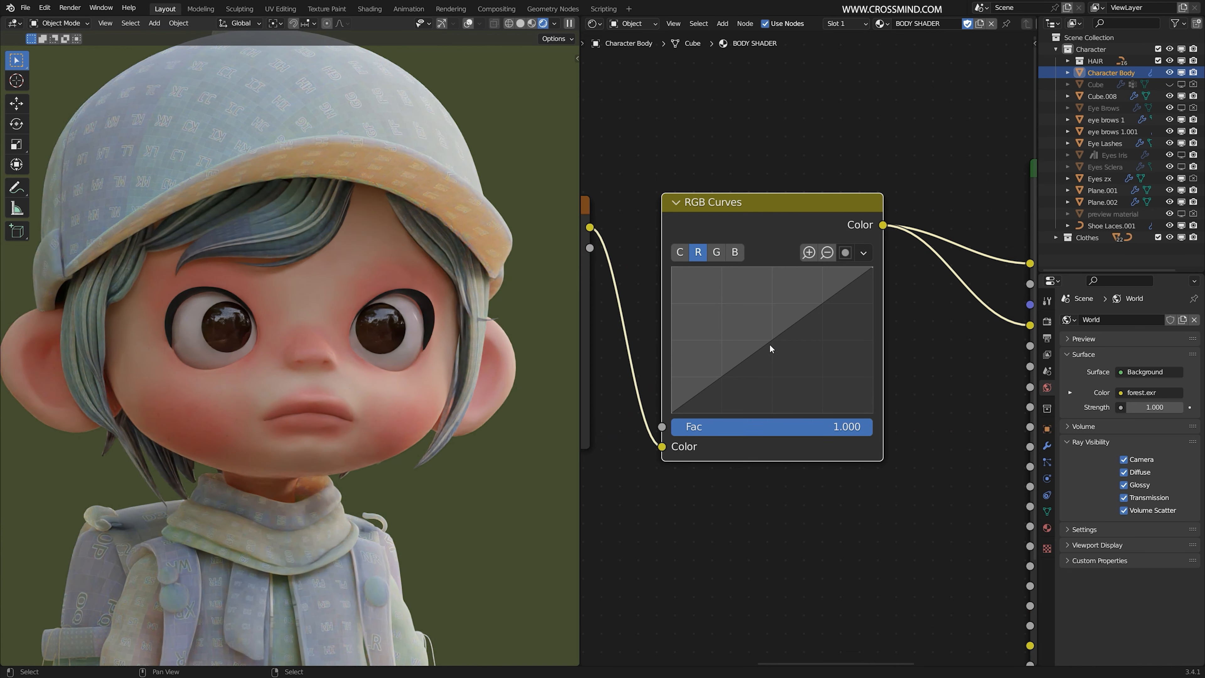
Add a control point to the red channel of the RGB Curves node and raise it slightly
left_click(740, 363)
left_click_drag(739, 364, 736, 349)
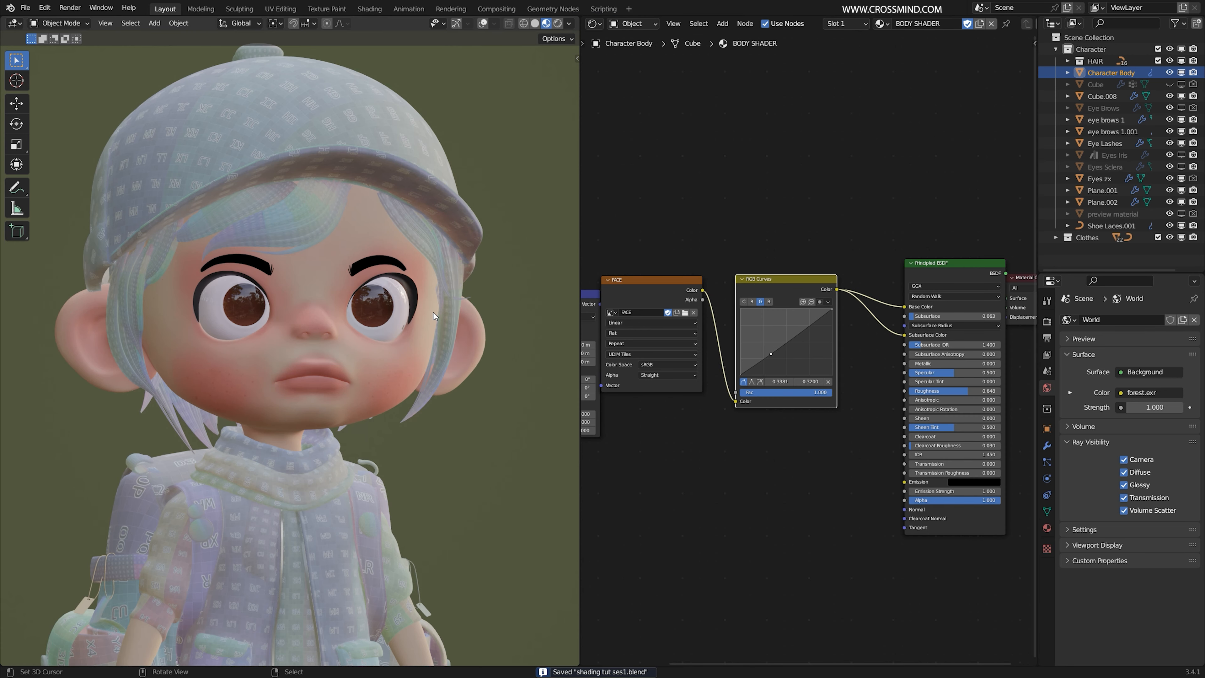
Give the glasses lenses a new material named "glasses" and set the viewport Max Samples to 32
scroll(401, 425, "down", 5)
scroll(375, 330, "up", 3)
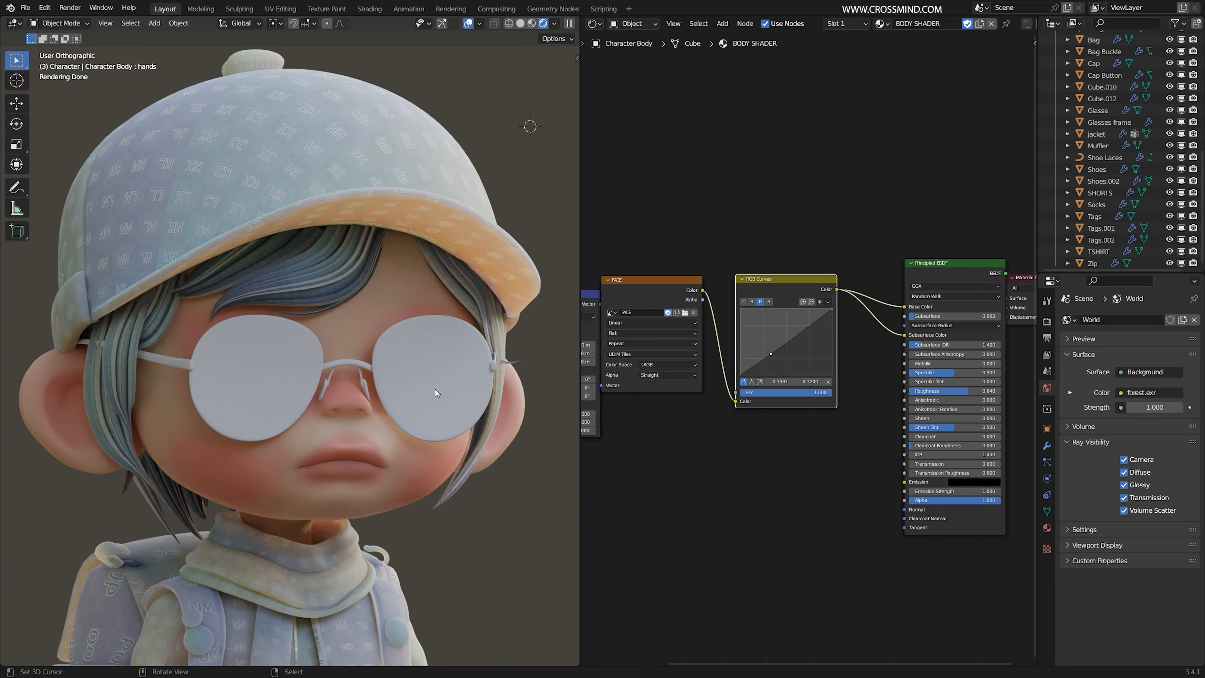
left_click(434, 389)
left_click(1047, 528)
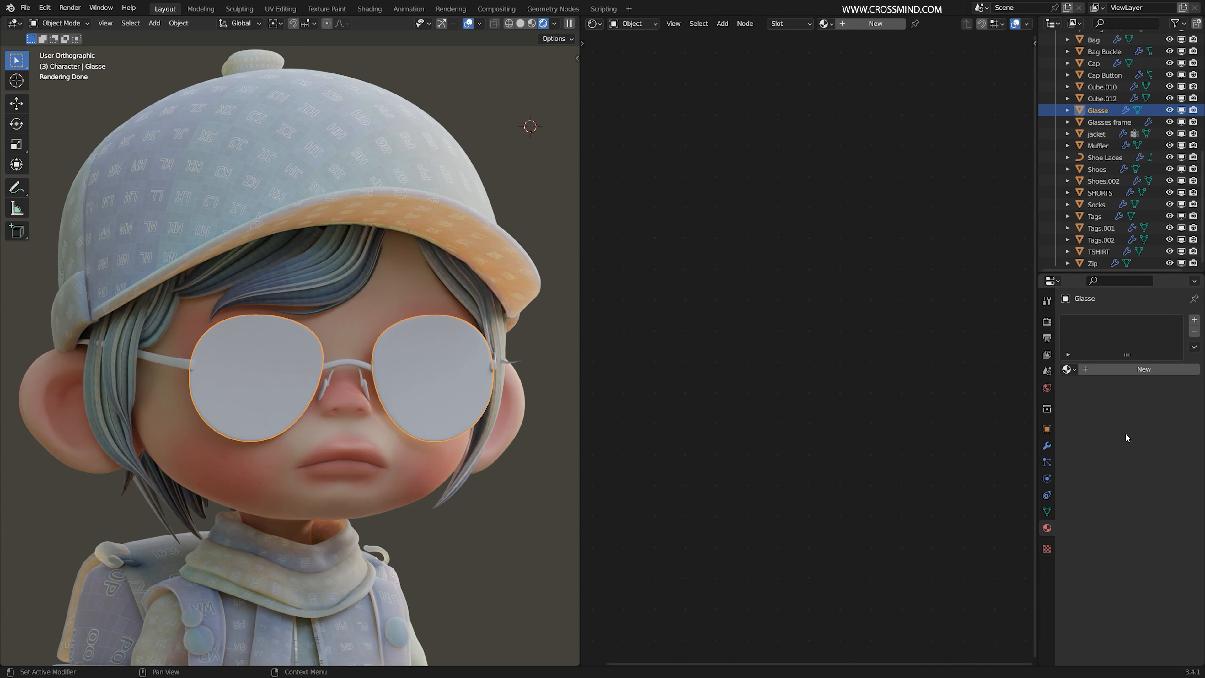
left_click(1143, 369)
double_click(1090, 321)
type("gla")
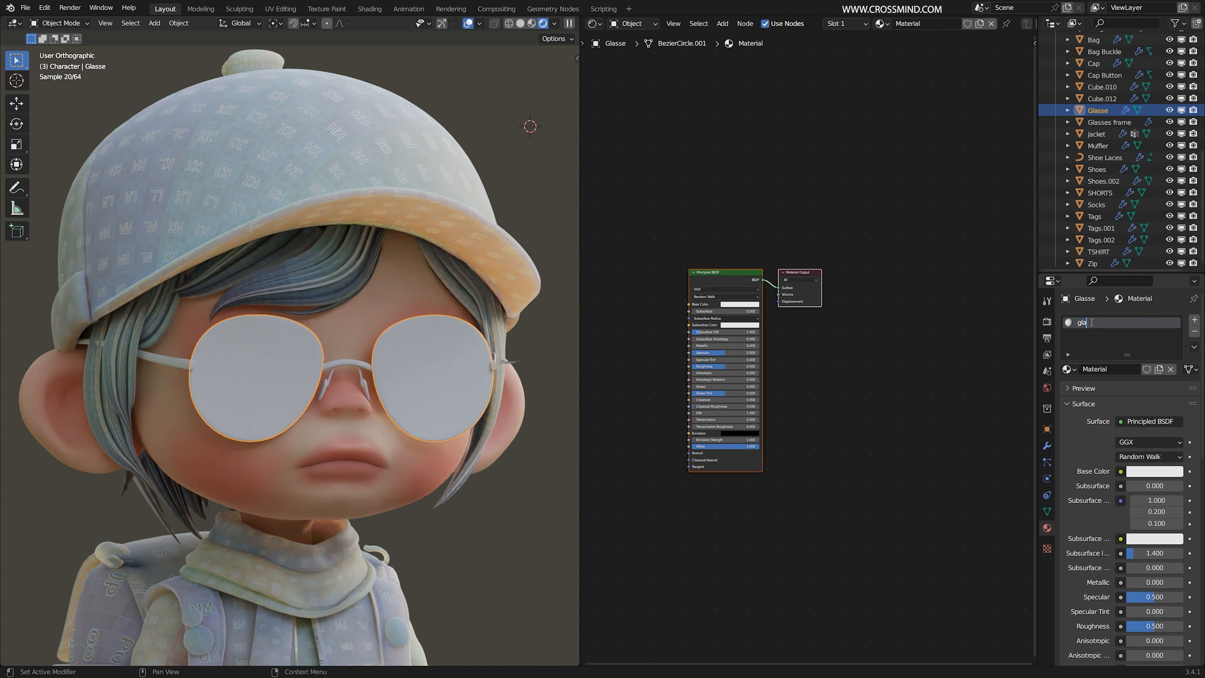
type("sses")
key("Return")
left_click(1047, 321)
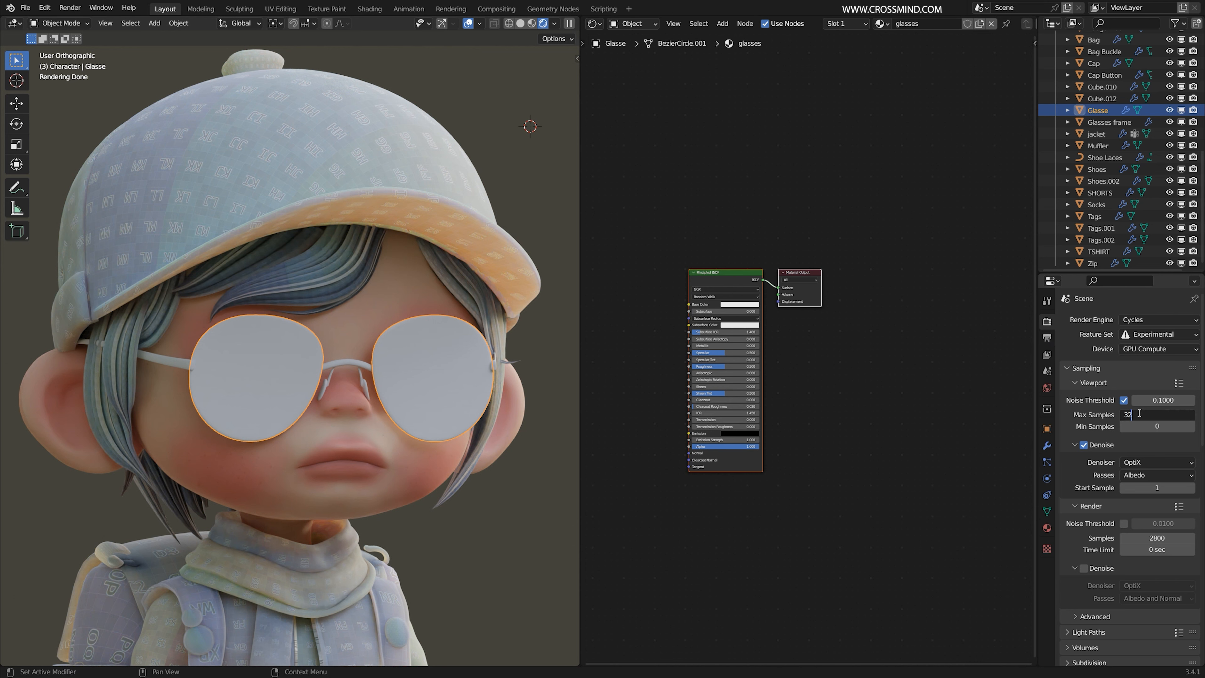
Add a Glass BSDF node beside the Principled BSDF in the glasses material
scroll(796, 350, "up", 3)
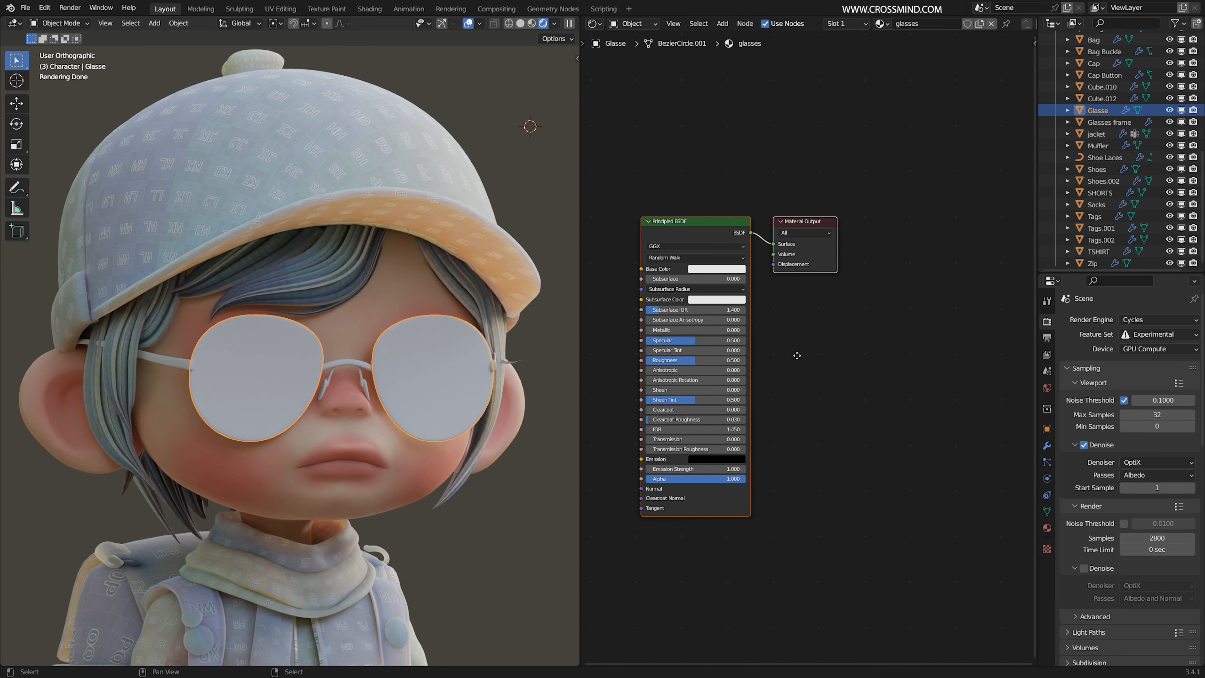
key("shift+a")
type("gl")
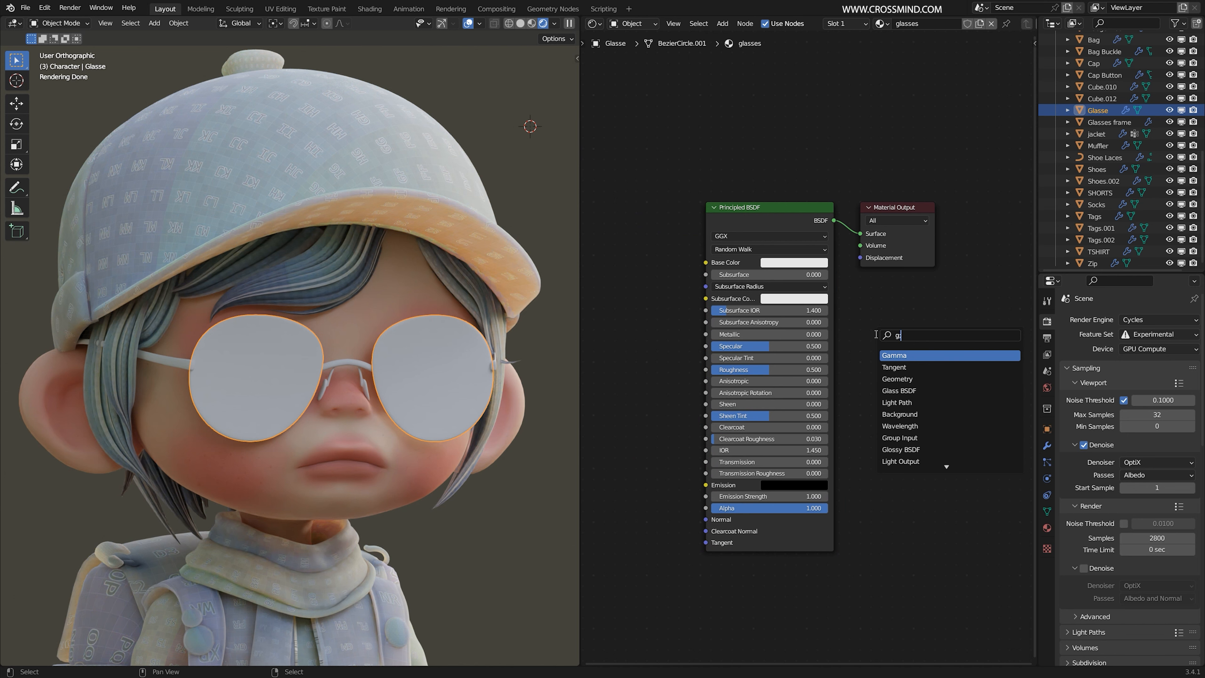
type("ass")
key("Return")
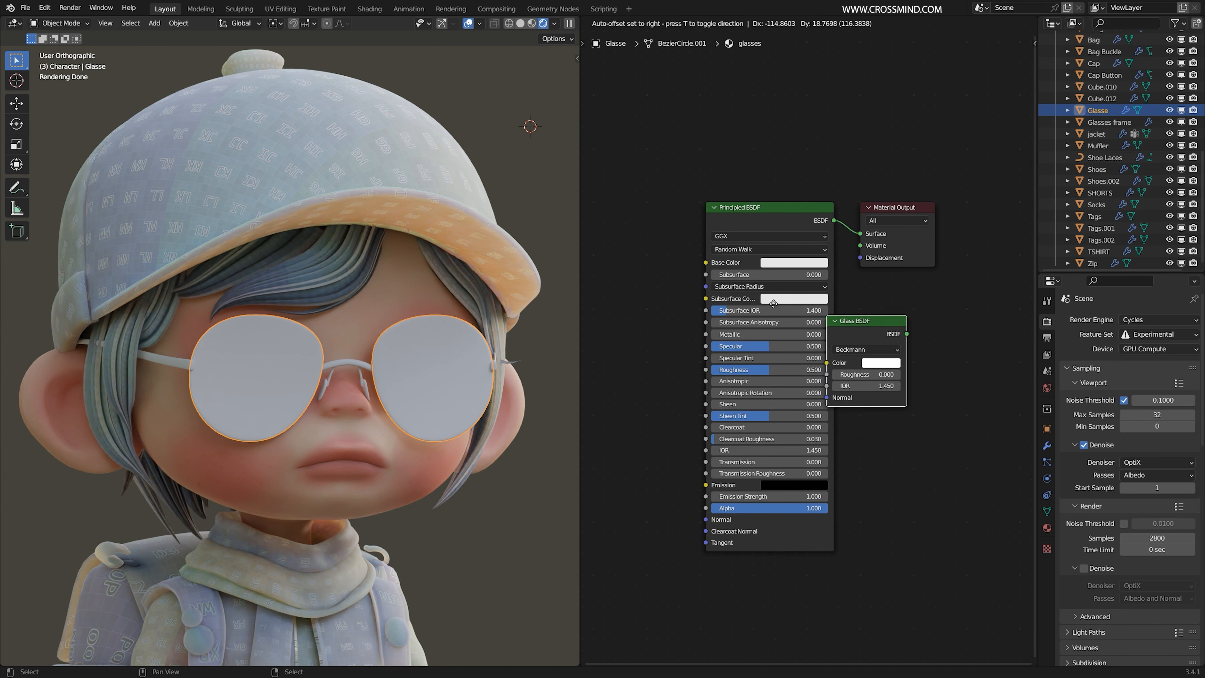
left_click(656, 244)
Delete the Principled BSDF and connect the Glass BSDF to the Surface input of the Material Output
left_click(723, 215)
key("x")
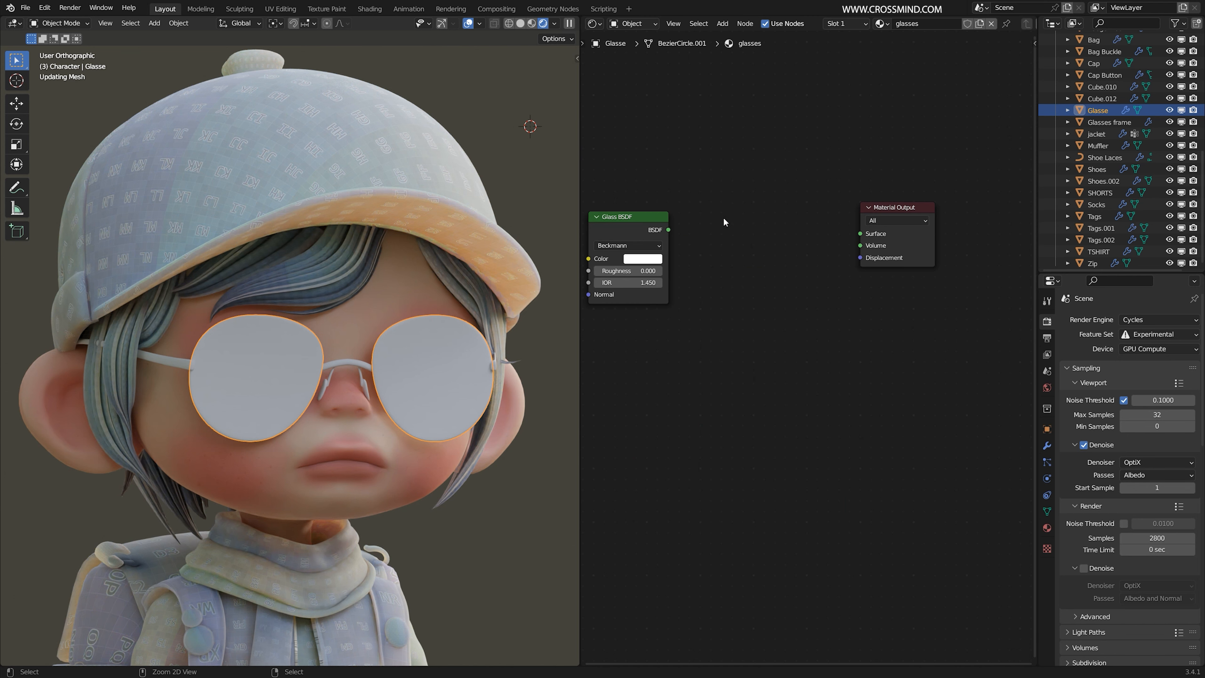
left_click_drag(643, 224, 740, 234)
left_click(740, 234, "ctrl+shift")
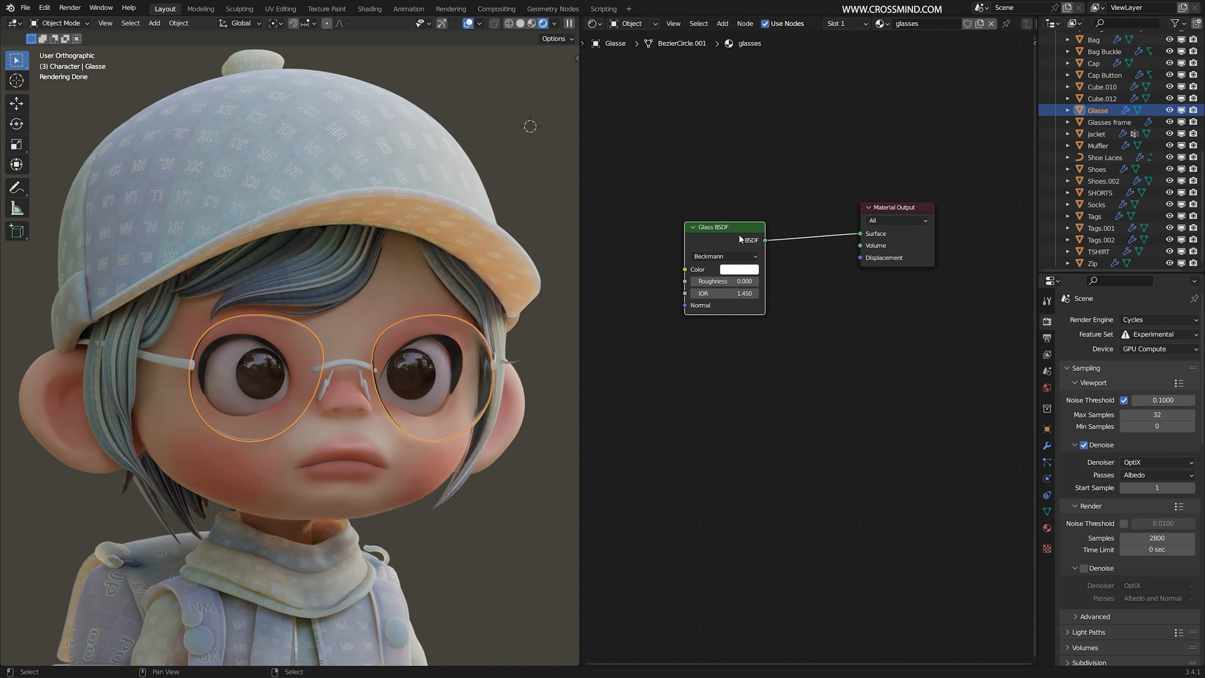
left_click_drag(742, 230, 745, 211)
scroll(798, 233, "up", 2)
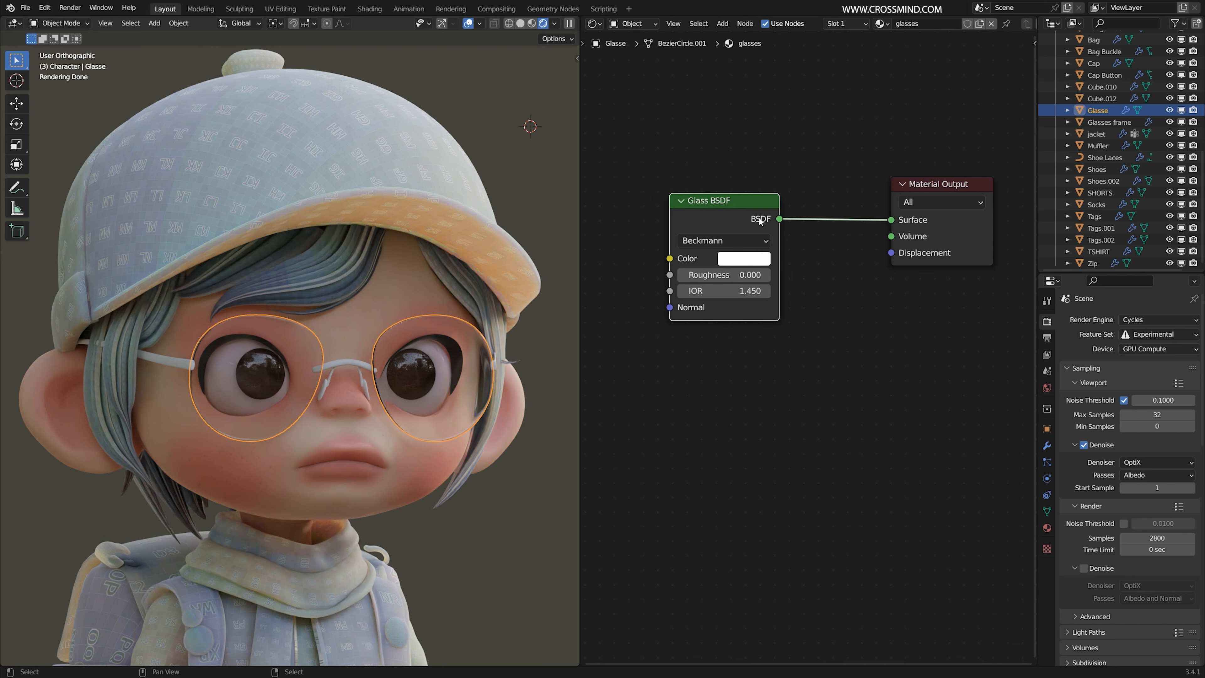
Inspect the lenses' modifier stack, widening the properties area so the modifier names can be read
right_click(511, 402)
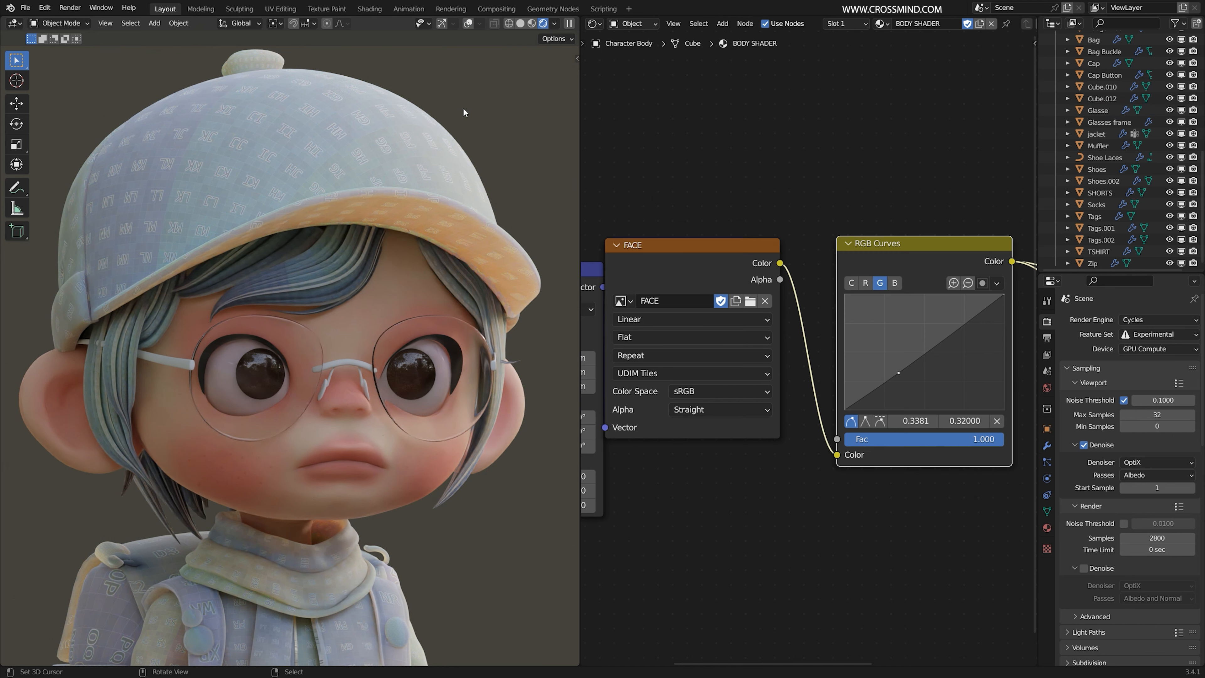
left_click(467, 23)
right_click(472, 352)
left_click(1047, 445)
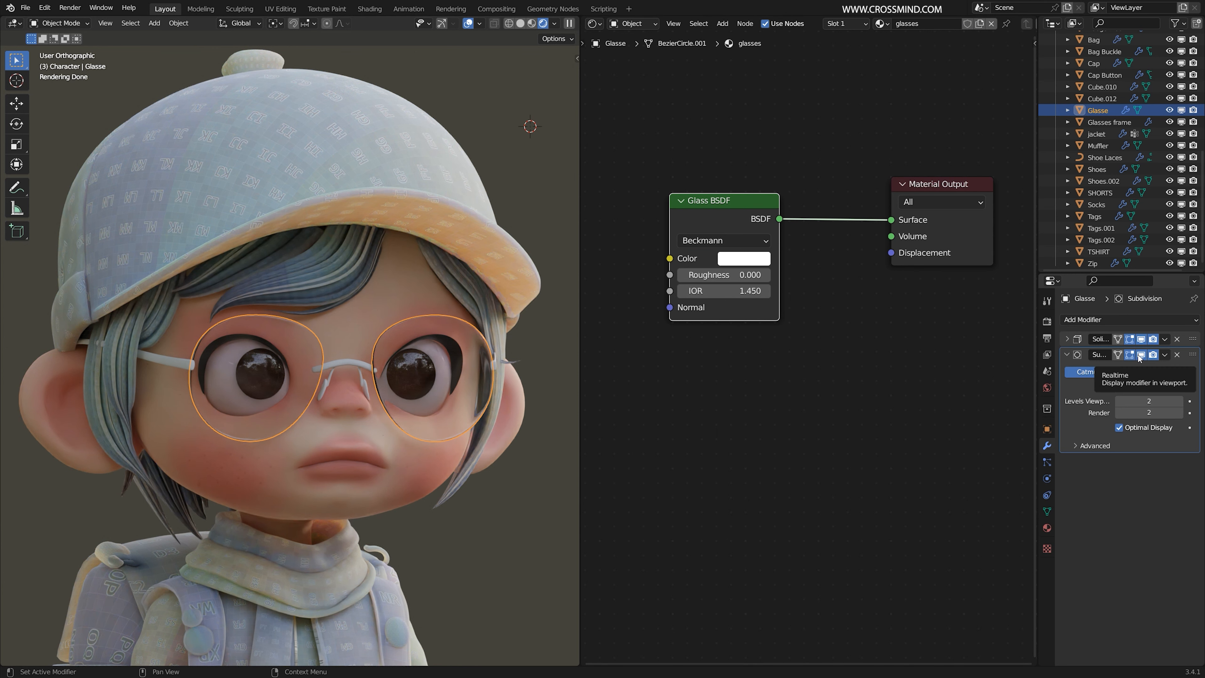
left_click_drag(1036, 359, 960, 358)
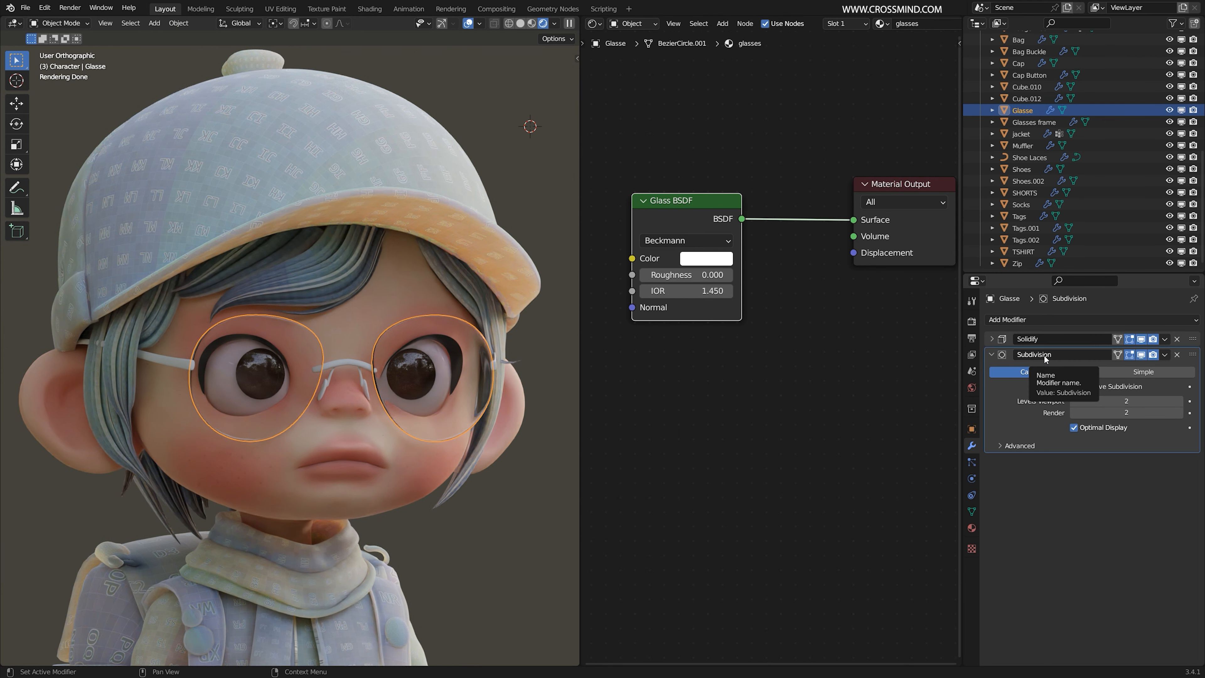
Select the glasses frame and assign it a new material named "frame"
left_click(468, 24)
left_click(210, 412)
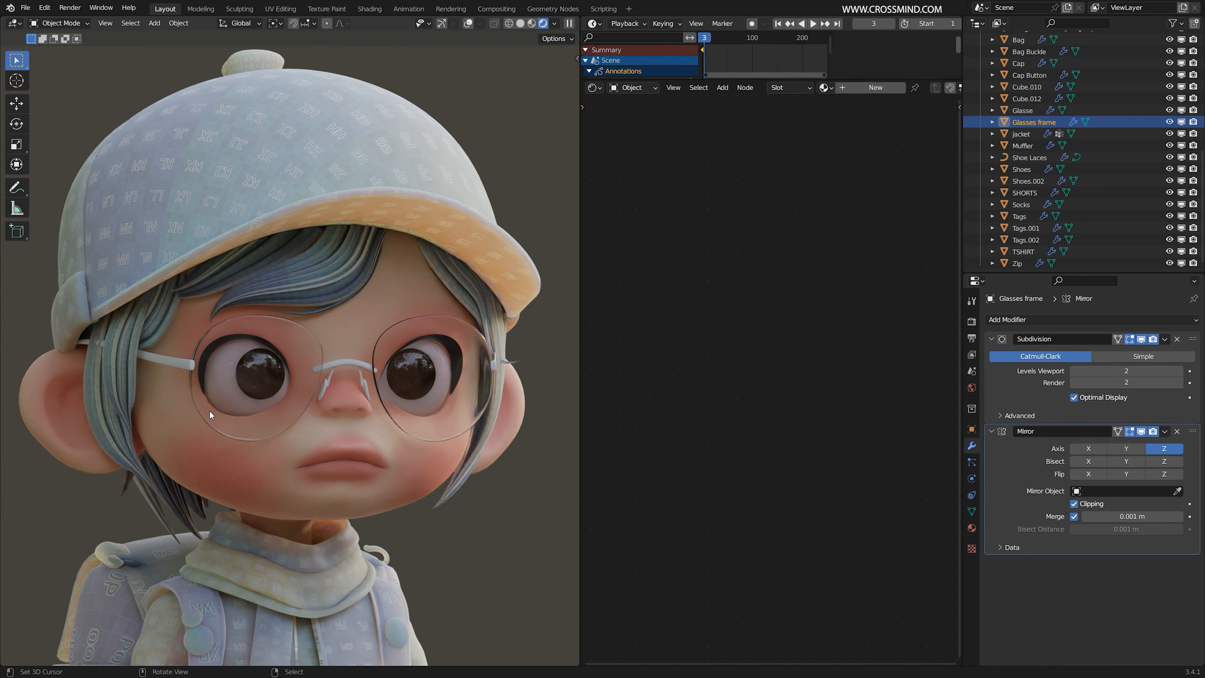
left_click(467, 24)
left_click(874, 87)
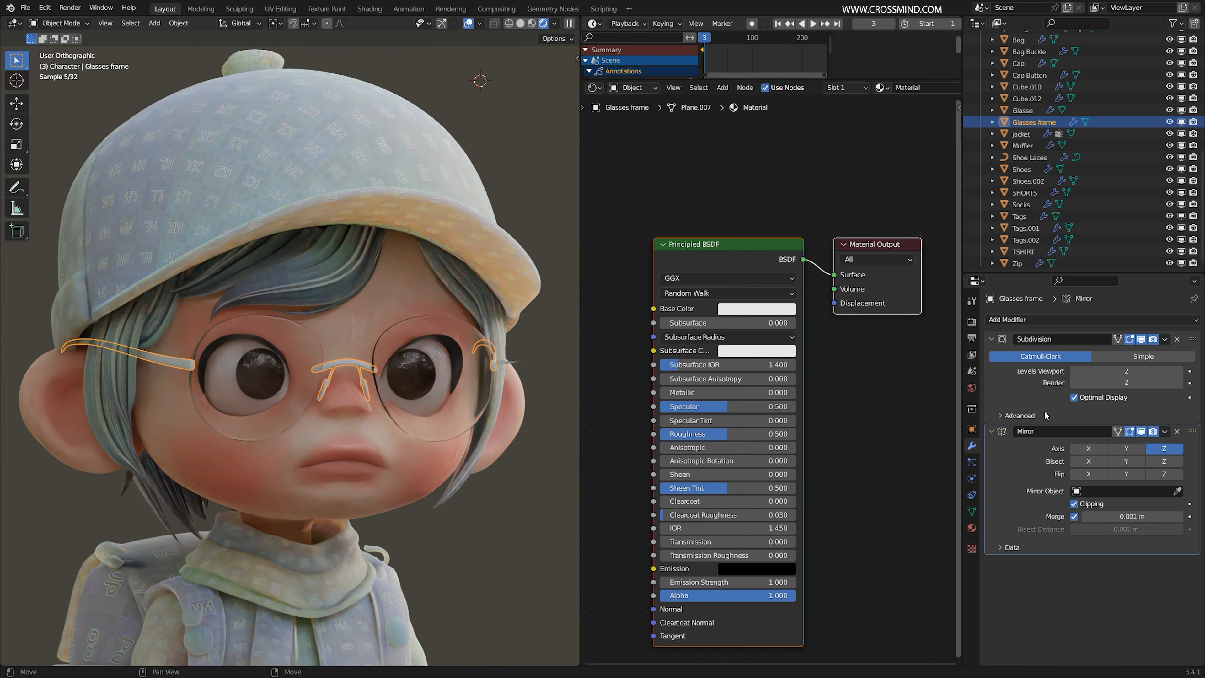
left_click(971, 528)
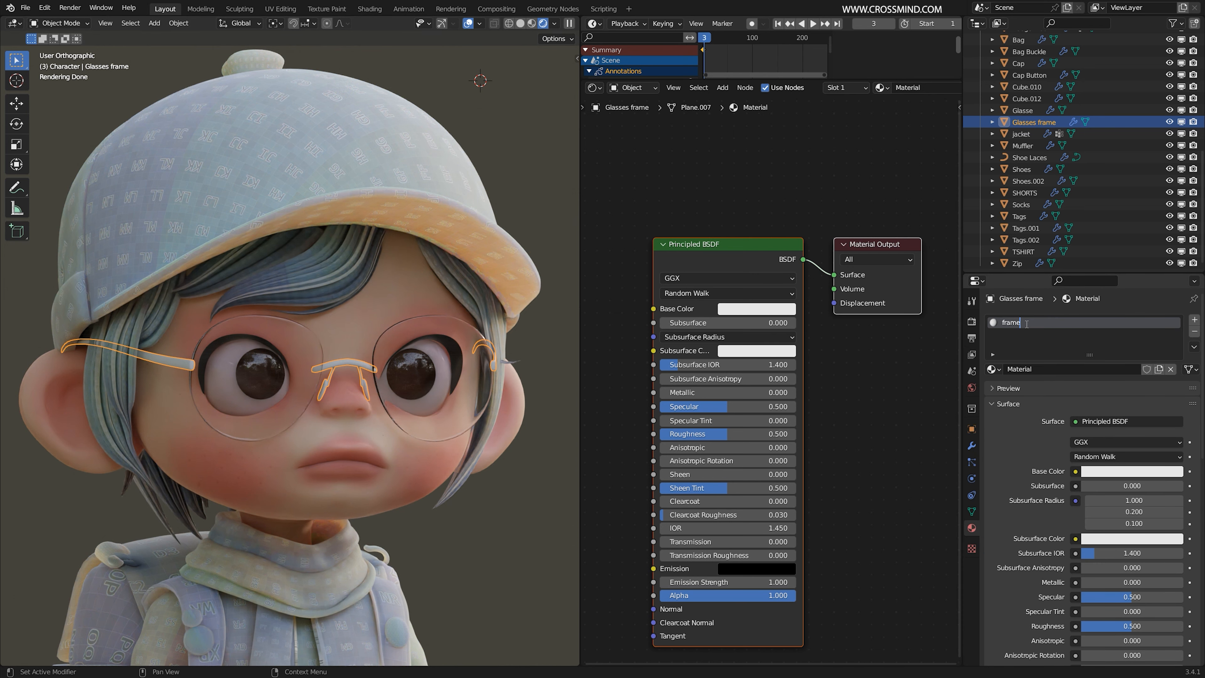
Set the frame material's Base Color to light orange and its Transmission to 1.000
scroll(769, 381, "up", 2)
left_click(753, 299)
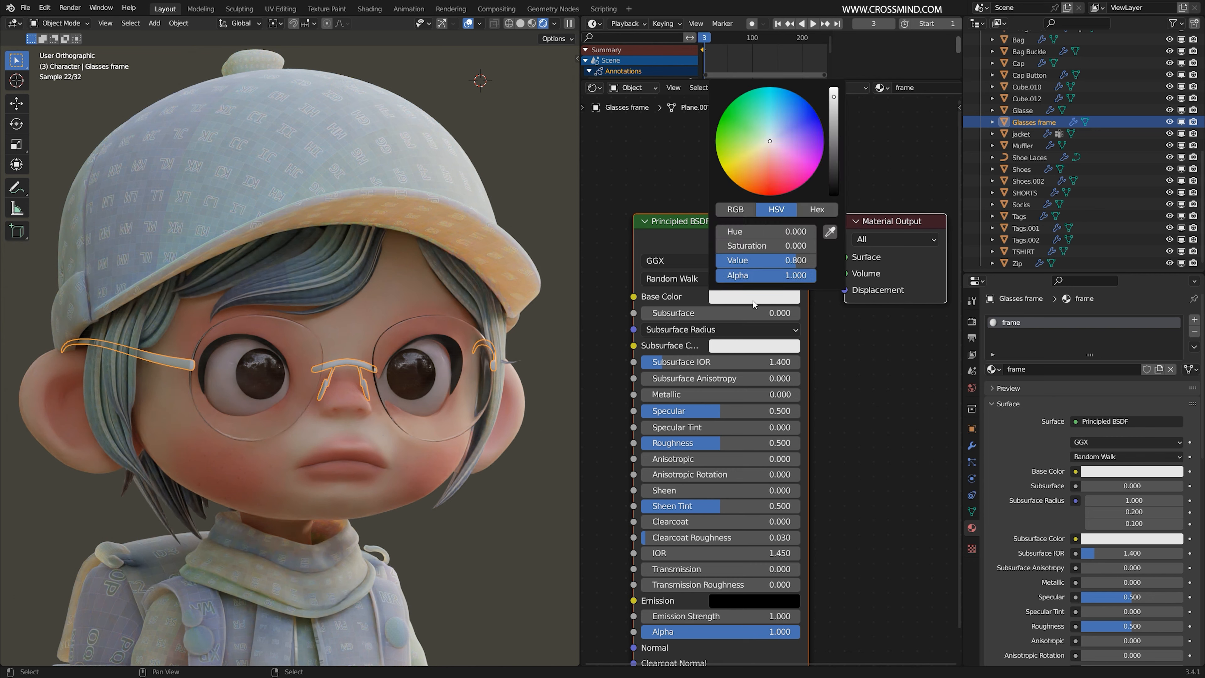
left_click_drag(752, 177, 751, 163)
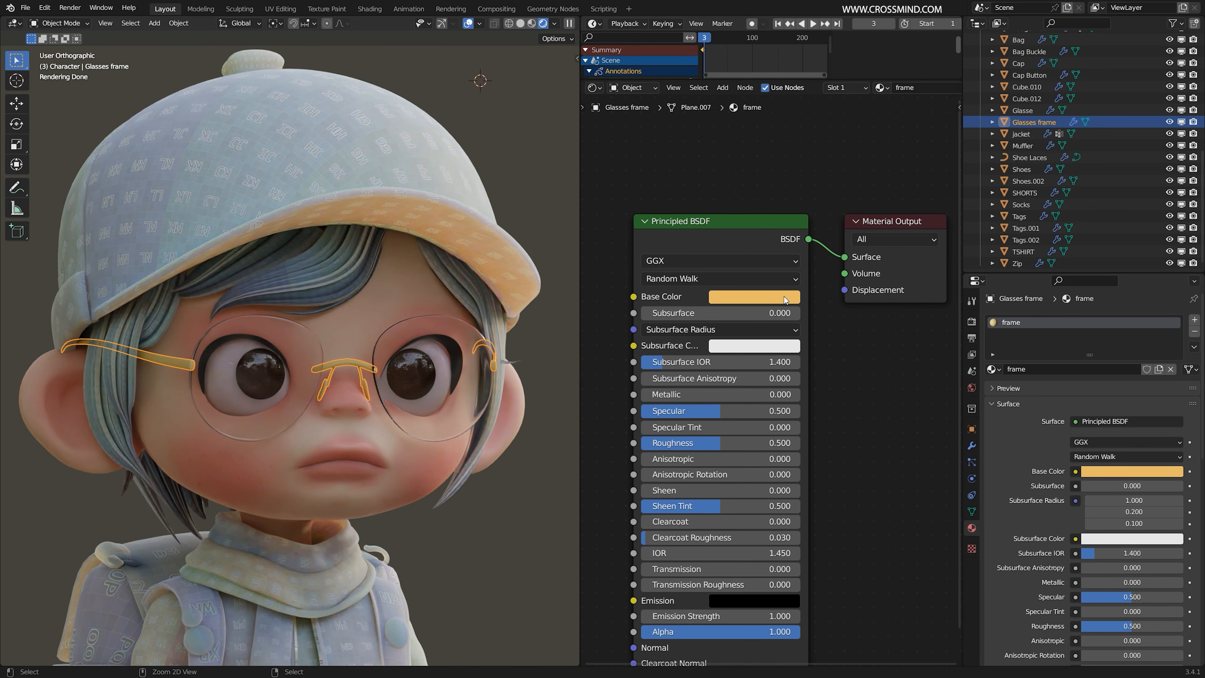
key("Home")
middle_click_drag(765, 461, 754, 396)
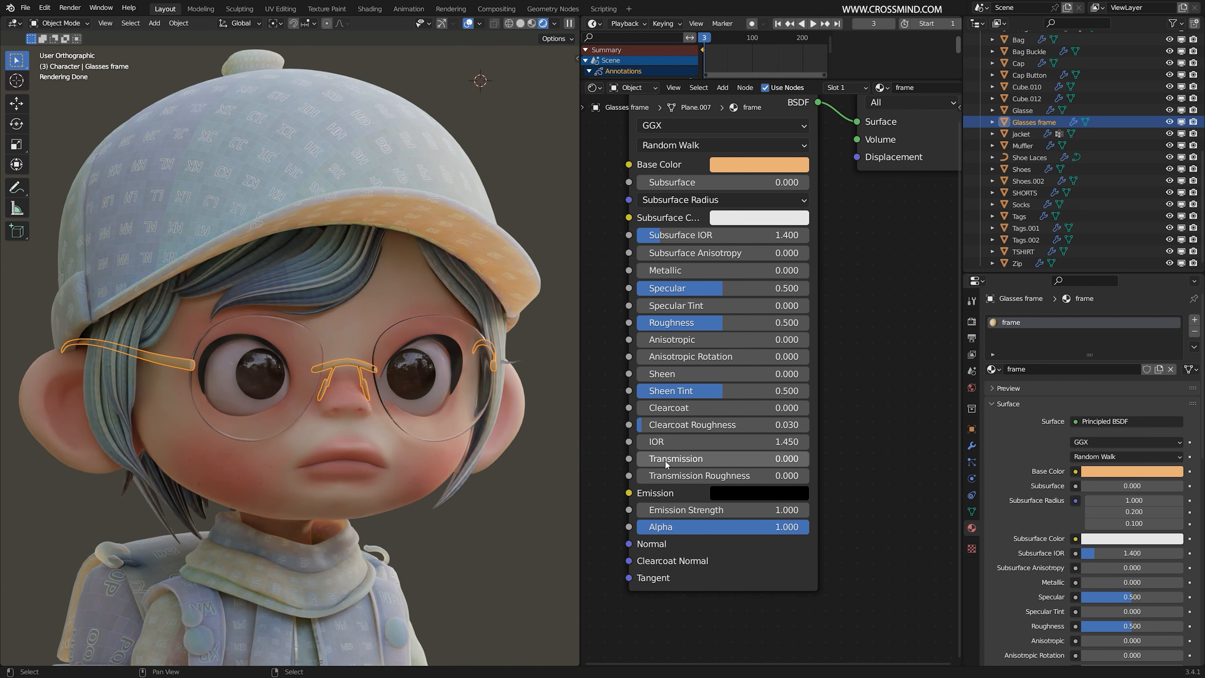
left_click_drag(666, 464, 835, 464)
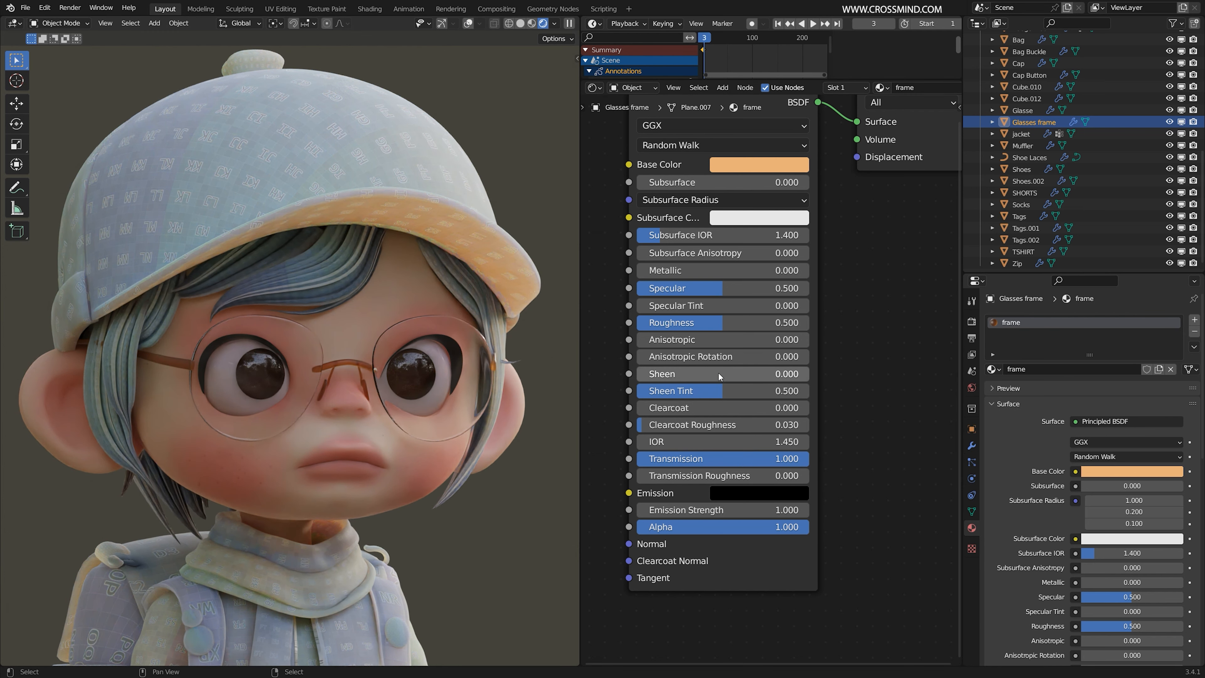
Add a Volume Absorption node and connect it to the Volume input of the frame's Material Output
scroll(759, 374, "down", 2)
key("shift+a")
type("vol")
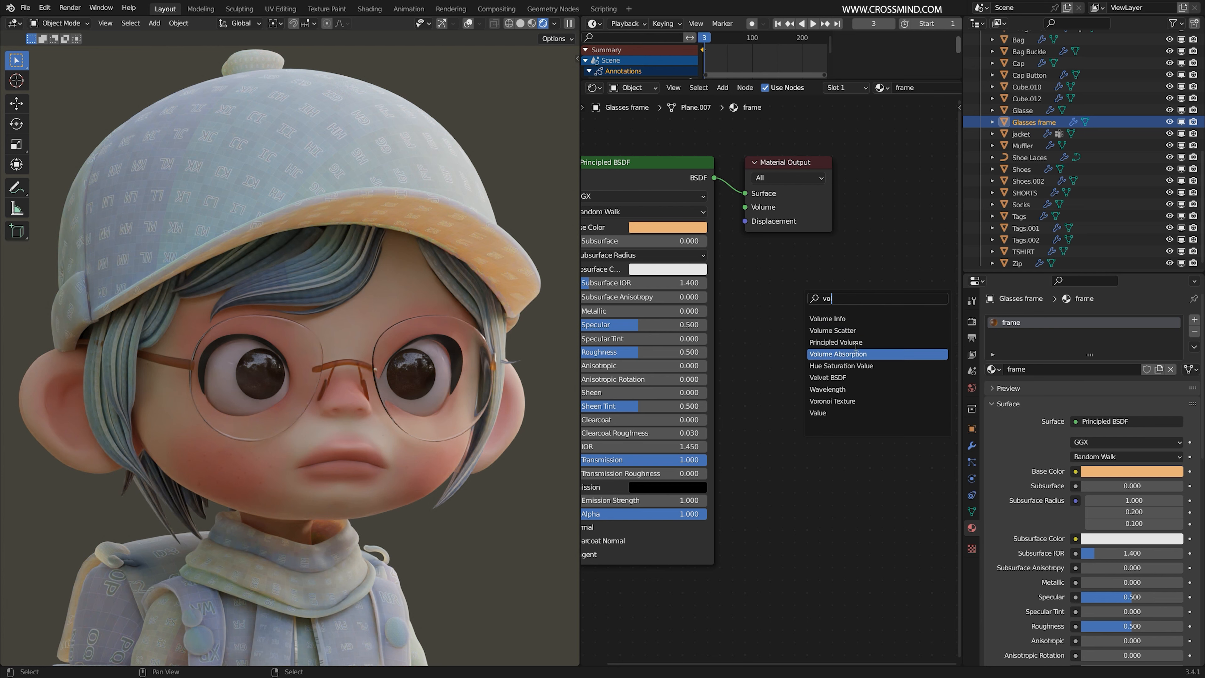
left_click(838, 354)
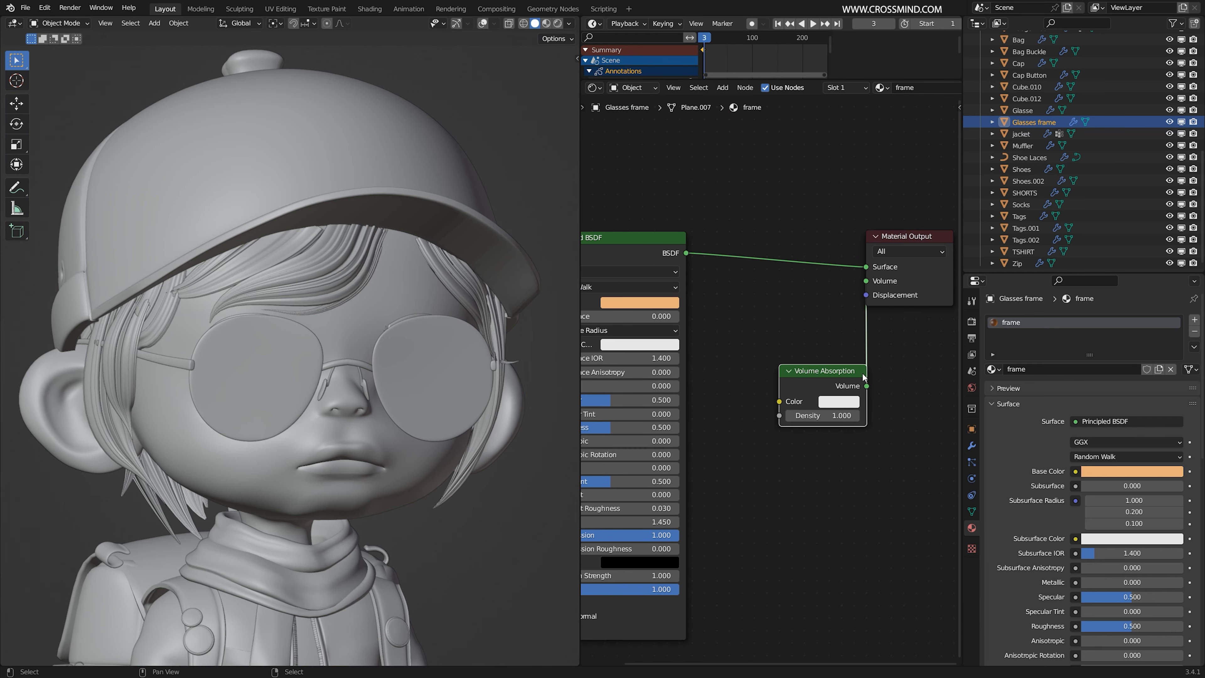
middle_click_drag(861, 386, 861, 322)
key("g")
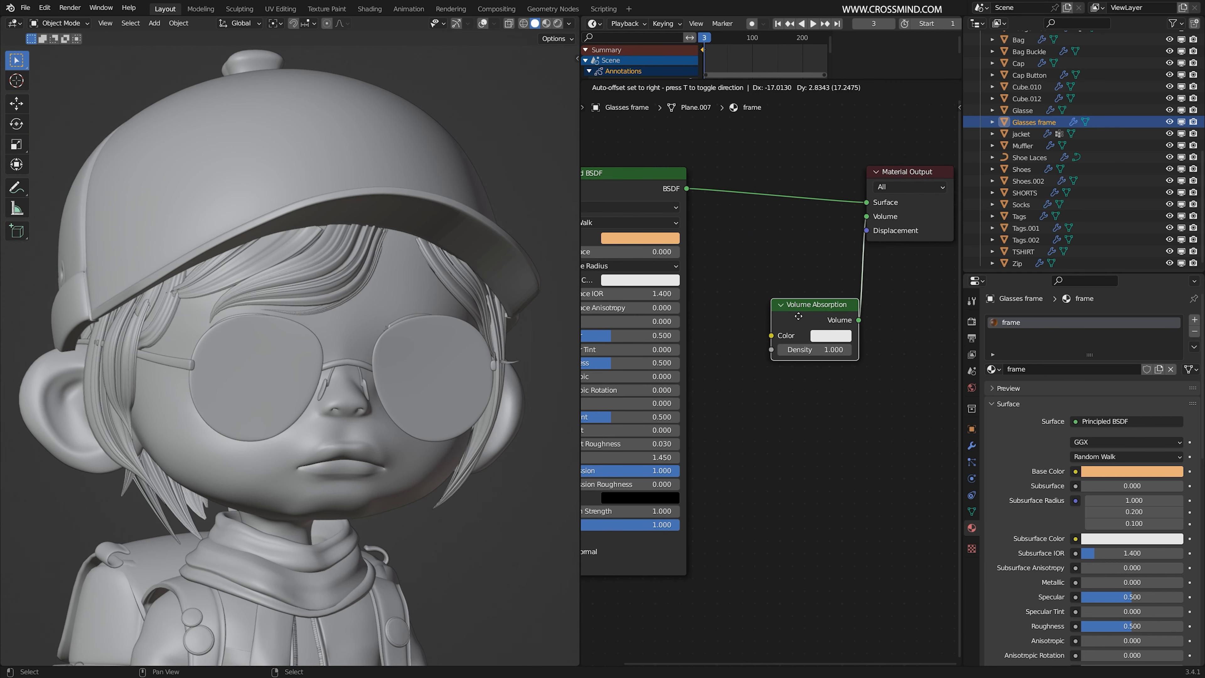
left_click(820, 320)
Isolate the glasses frame, preview it in rendered shading, and compare its look with the shader node settings
scroll(810, 333, "up", 6)
key("KP_Divide")
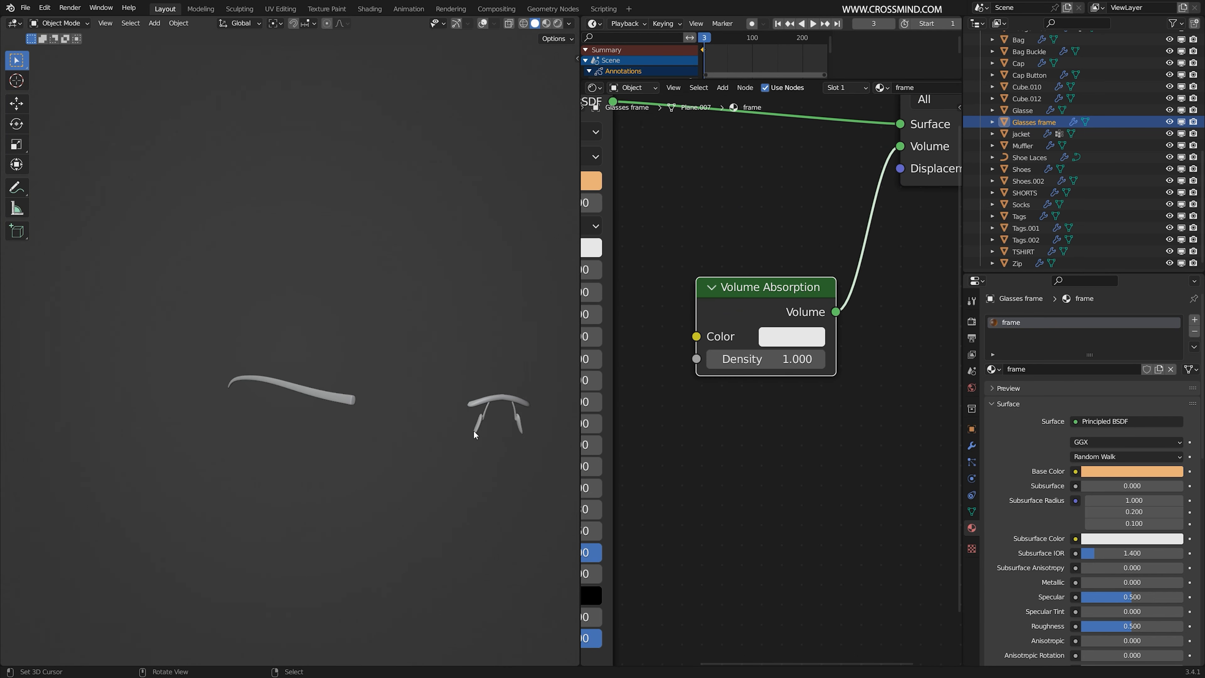
left_click(559, 23)
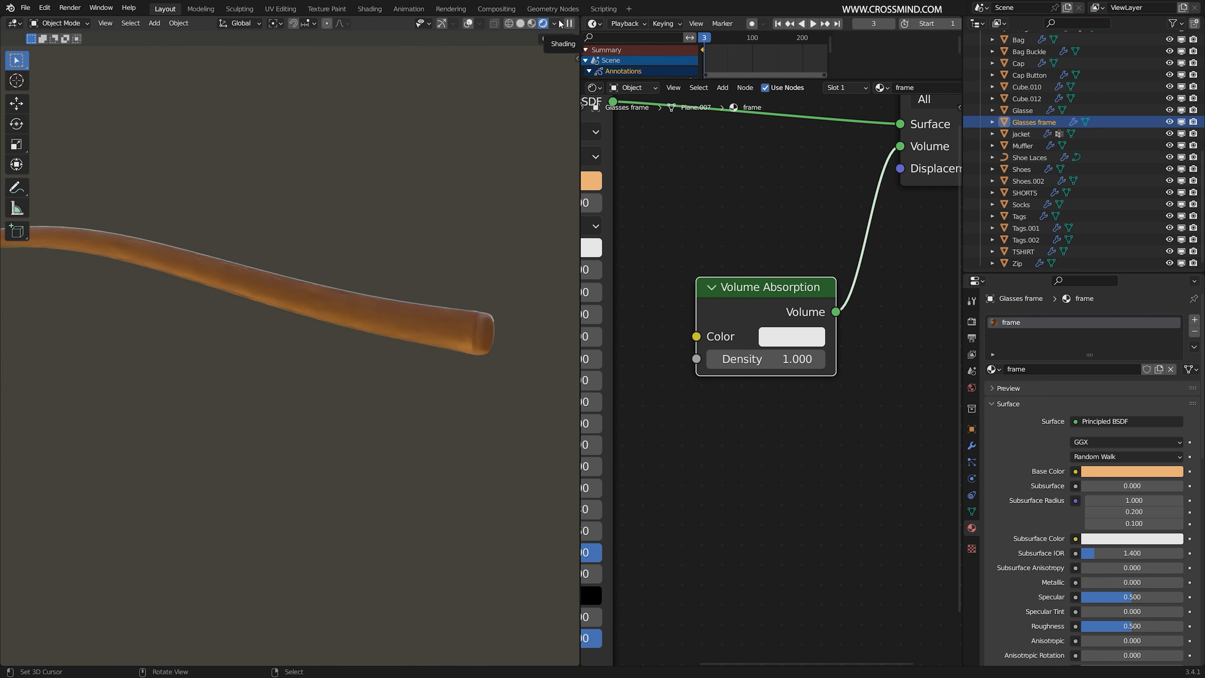
scroll(783, 294, "down", 3)
middle_click_drag(782, 293, 909, 315)
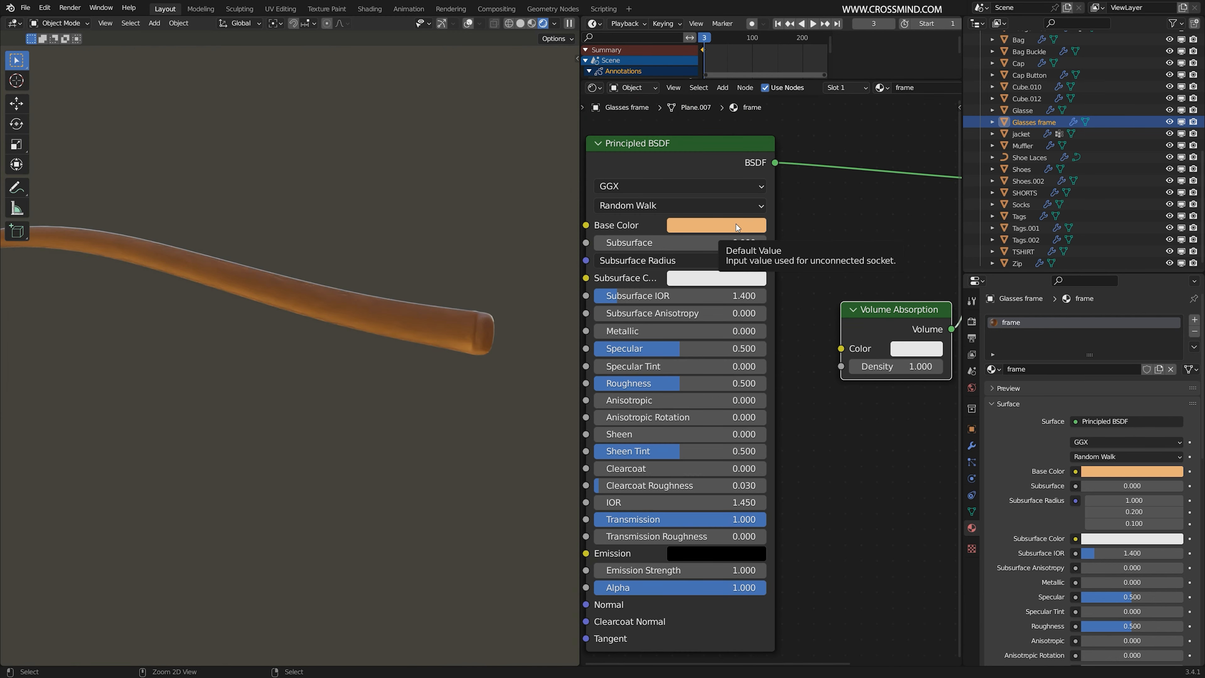
middle_click_drag(788, 276, 590, 236)
scroll(680, 271, "down", 2)
scroll(680, 271, "up", 3)
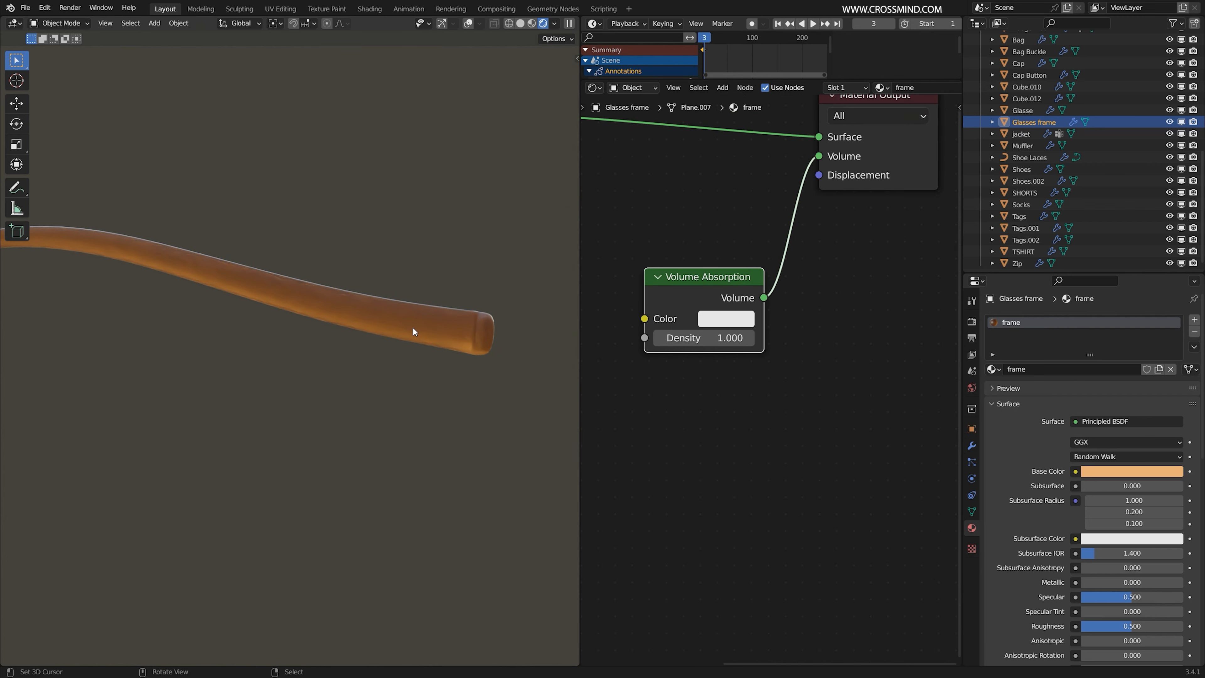
Set the Volume Absorption color to pink and its Density to 107.600, checking the isolated frame
scroll(714, 309, "up", 1)
left_click(714, 302)
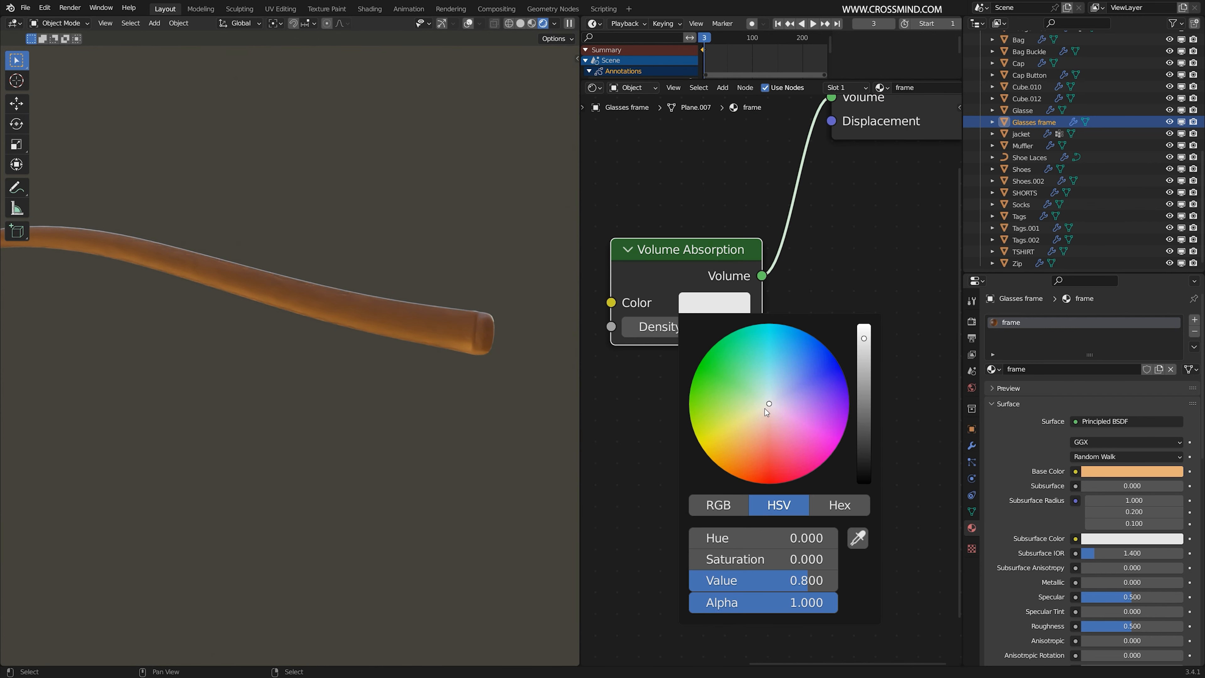
left_click_drag(764, 409, 781, 434)
left_click_drag(726, 328, 849, 328)
scroll(455, 409, "down", 4)
middle_click_drag(454, 409, 474, 353)
scroll(754, 355, "down", 1)
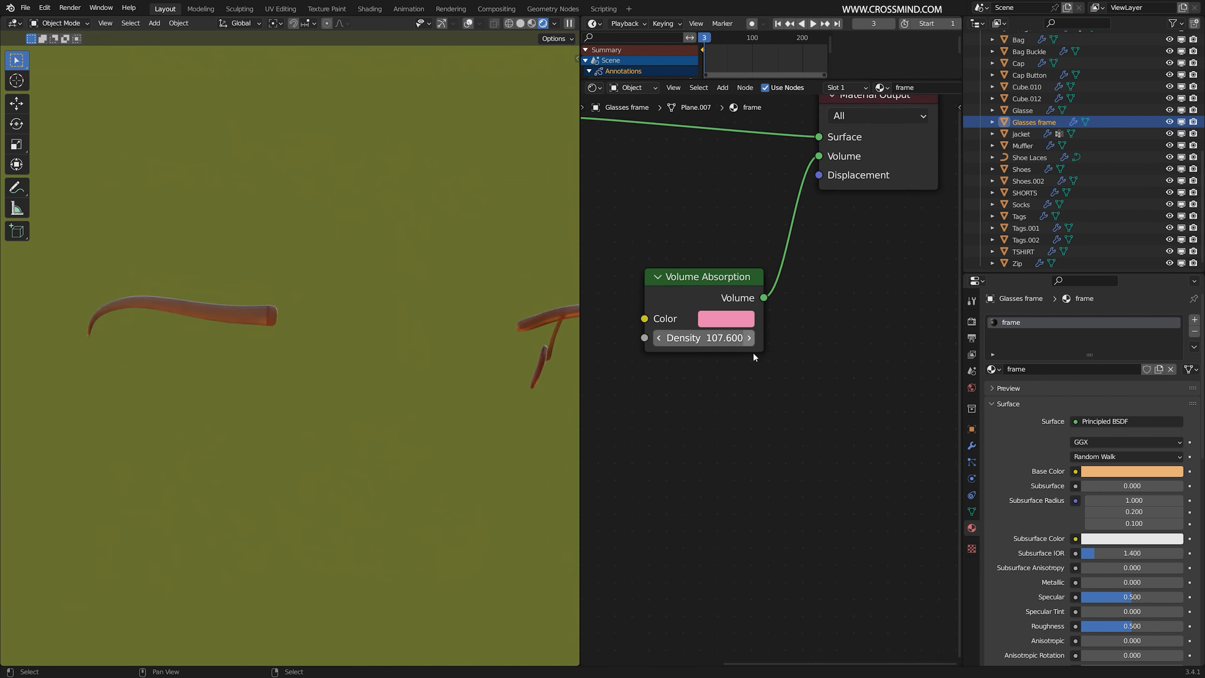
Reset the frame's Base Color to white, and set the Volume Absorption color to orange with a Density of 175.500
scroll(753, 355, "down", 1)
middle_click_drag(683, 342, 697, 398)
key("BackSpace")
scroll(697, 399, "up", 5)
middle_click_drag(452, 385, 360, 384, "shift")
left_click_drag(726, 392, 811, 392)
left_click(759, 362)
scroll(784, 486, "down", 6)
left_click(768, 407)
left_click_drag(803, 331, 698, 331)
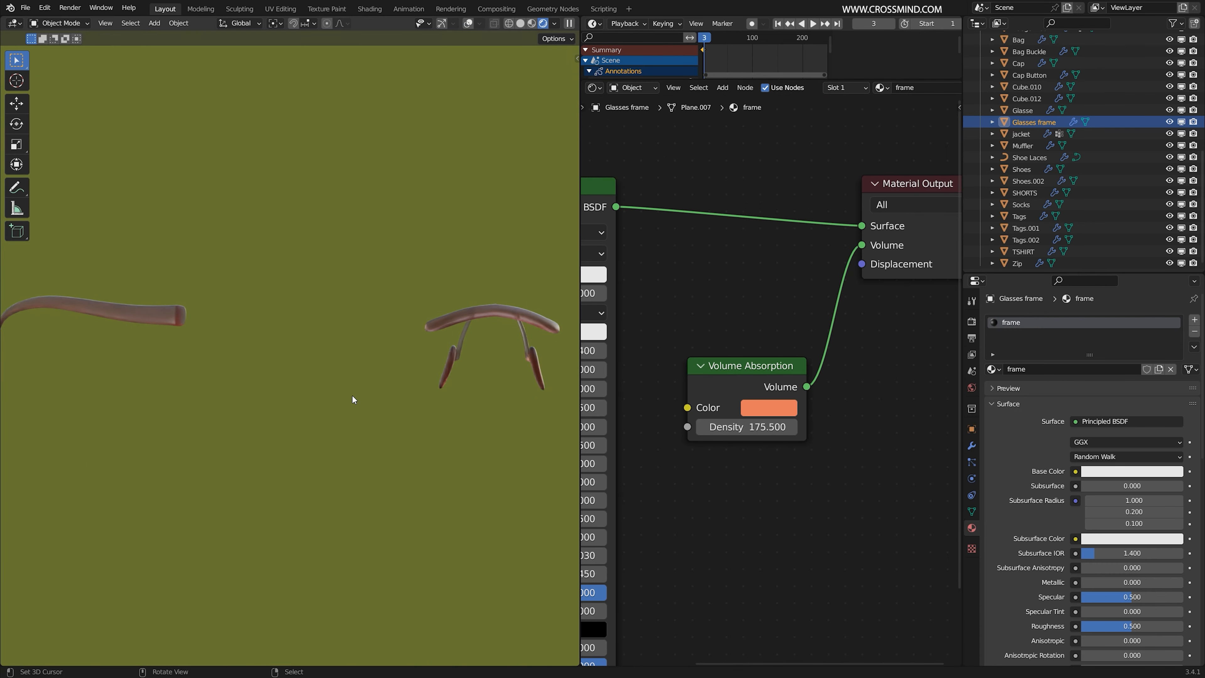
Leave the isolated view and restore the frame's light orange Base Color
key("KP_Divide")
middle_click_drag(602, 276, 716, 263)
key("ctrl+v")
left_click(468, 23)
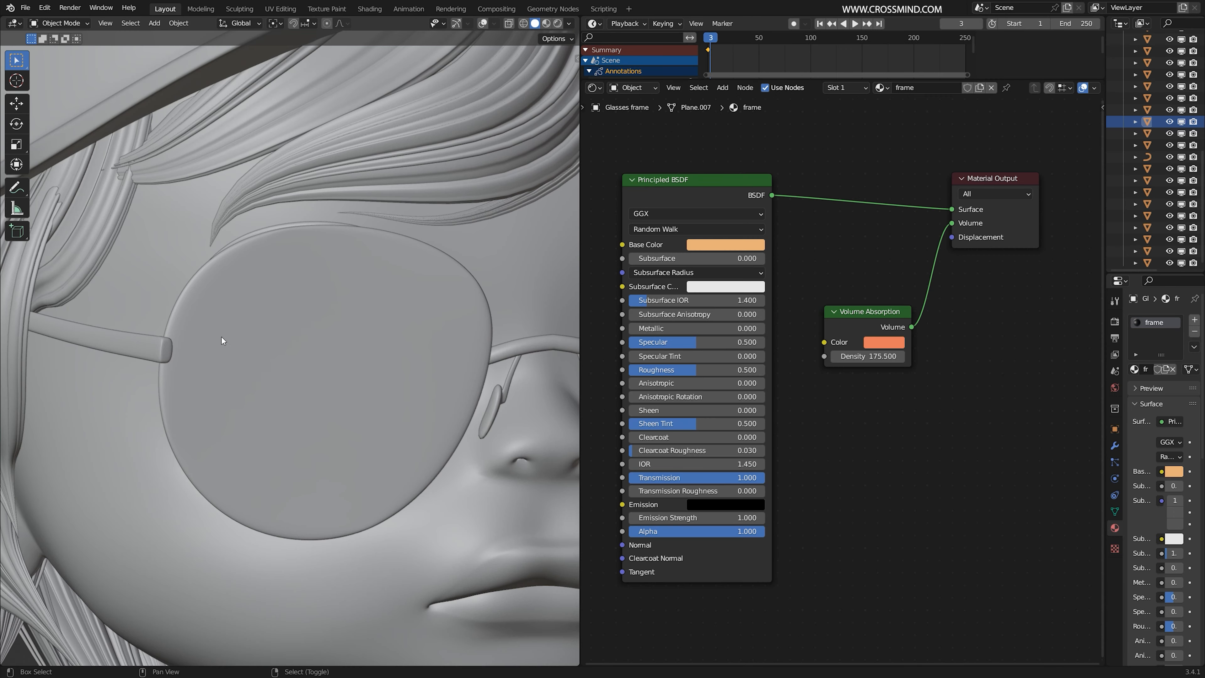
Examine the glasses frame against the face in rendered shading, and view the whole head
scroll(384, 350, "up", 5)
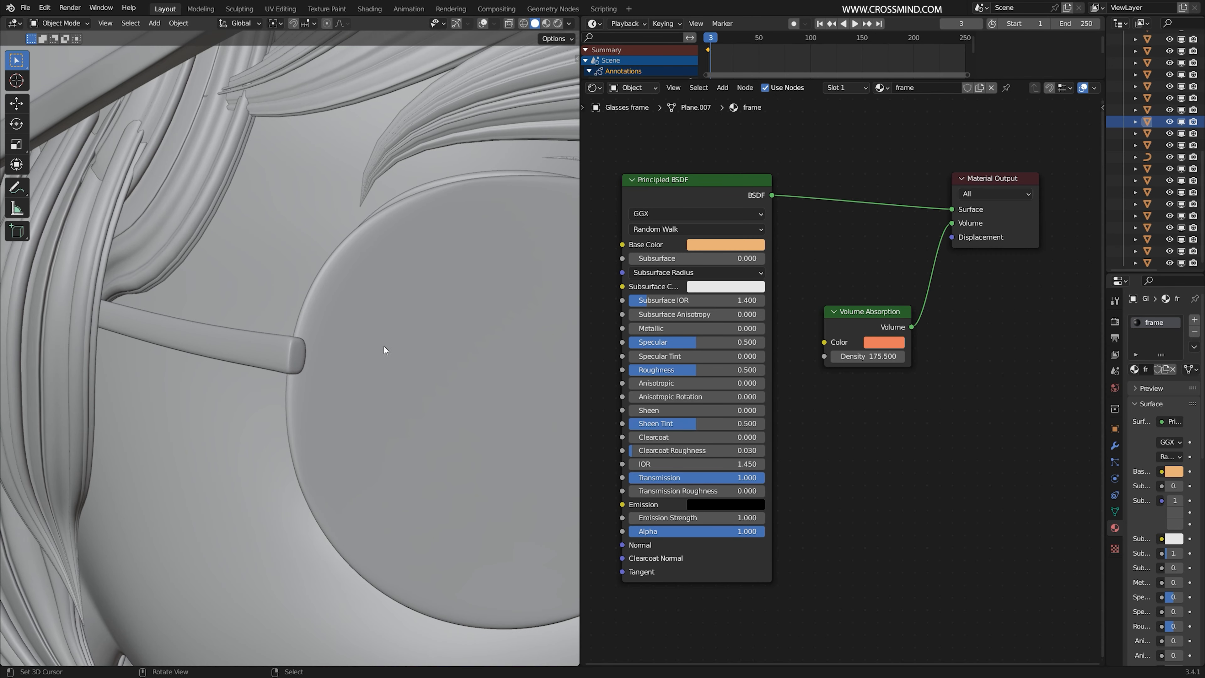
left_click(557, 23)
left_click(469, 24)
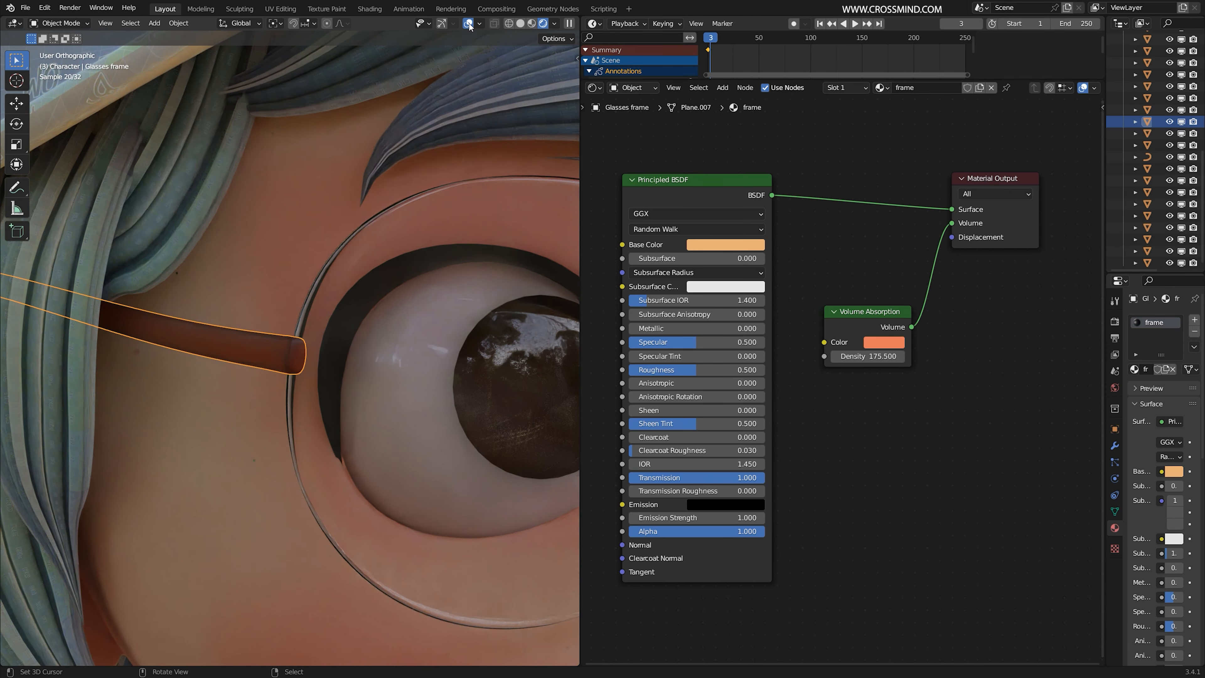
left_click(468, 24)
scroll(328, 377, "down", 6)
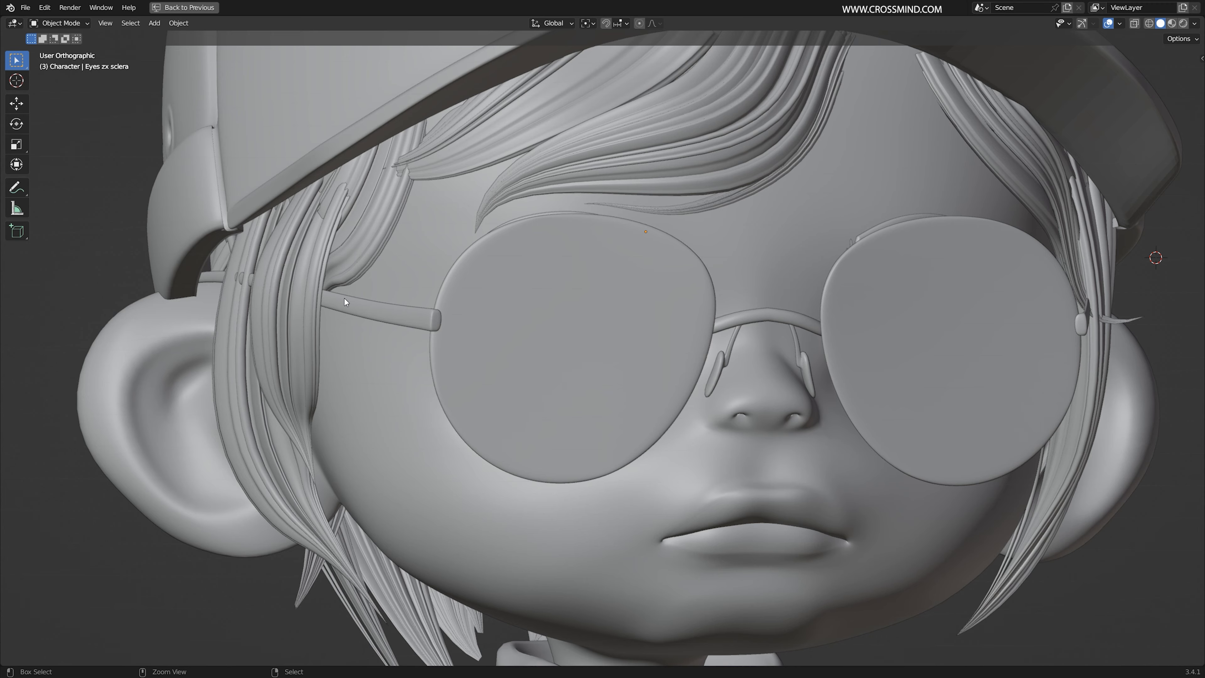
middle_click_drag(344, 299, 831, 319)
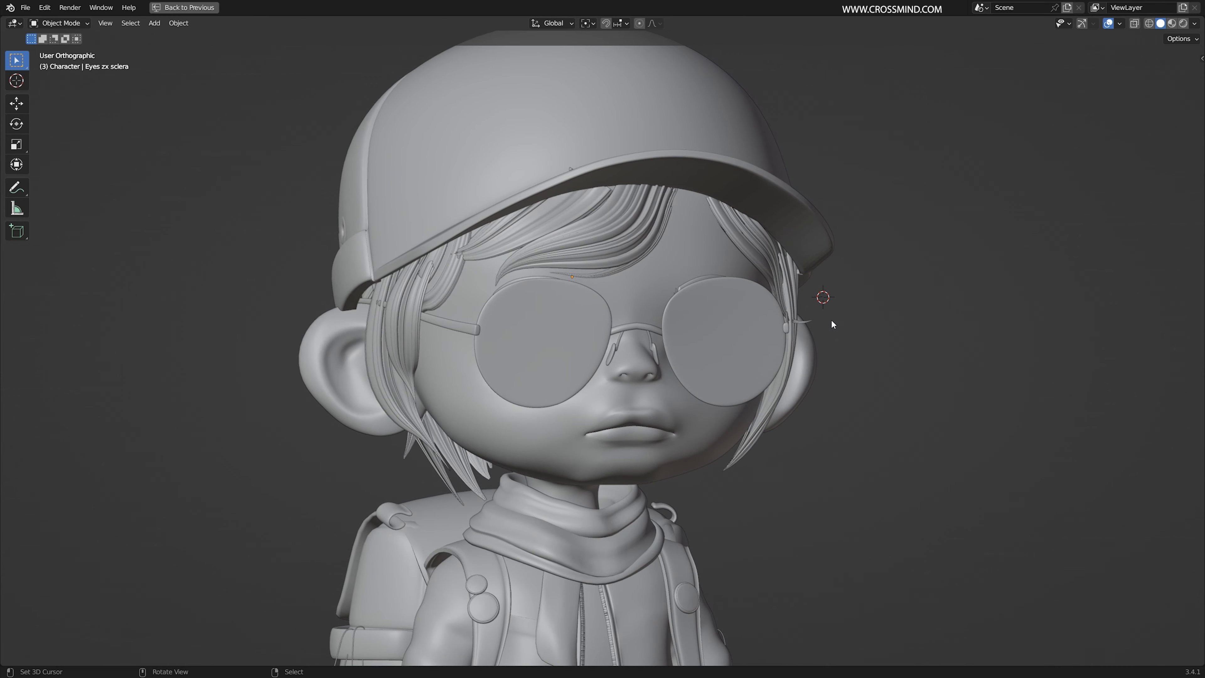
Select the Eyes zx. iris and Eyes zx sclera objects together and isolate them in local view
left_click(728, 324)
key("ctrl+alt+space")
left_click(1061, 133)
left_click(1050, 179)
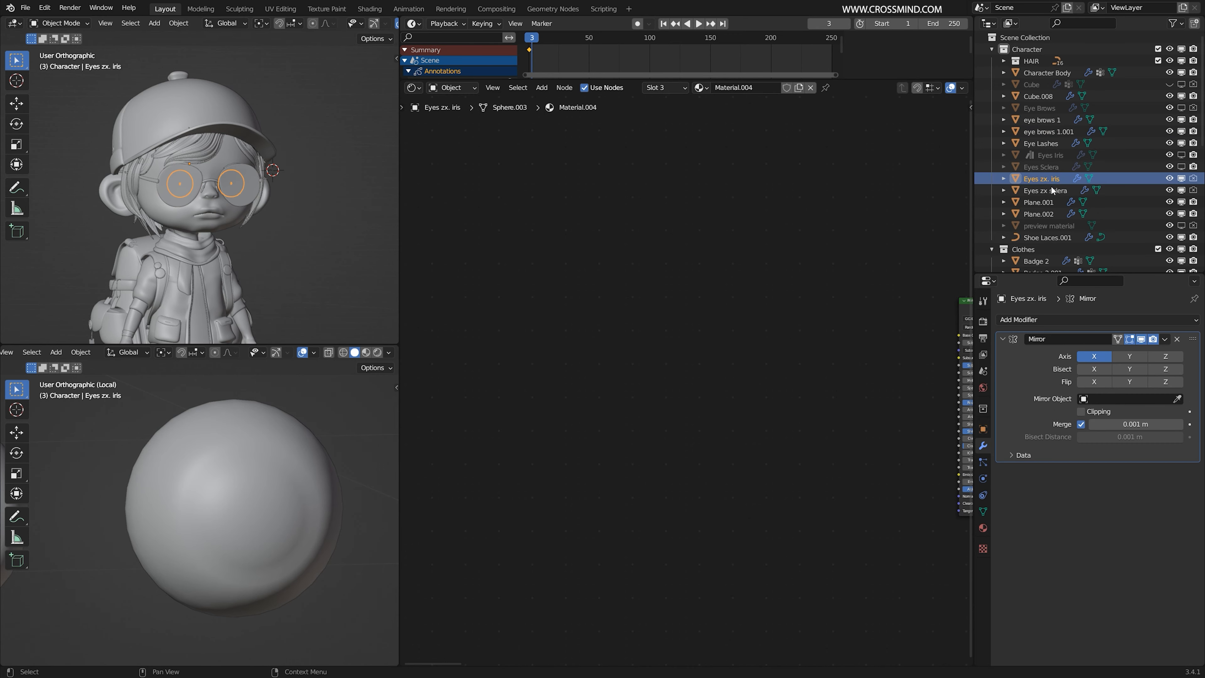
left_click(1049, 190, "shift")
key("KP_Divide")
Show the isolated eyes from the front in wireframe shading and deselect everything
key("KP_1")
key("ctrl+space")
key("z")
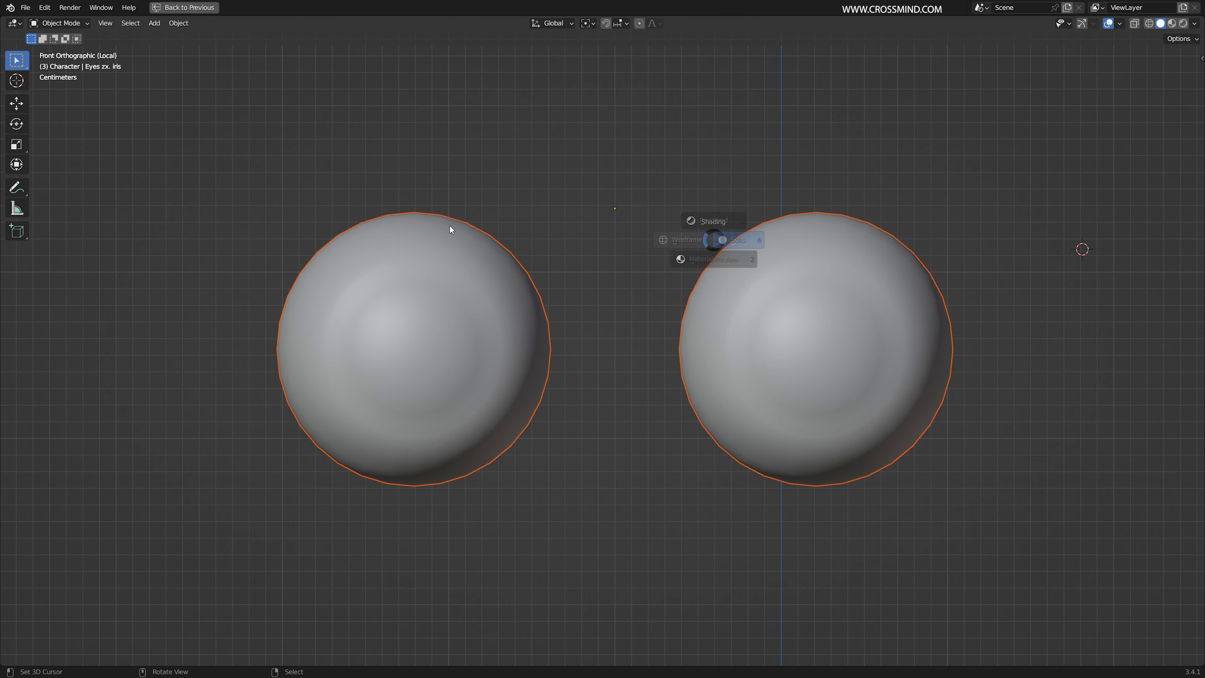
left_click(449, 224)
mouse_move(829, 273)
middle_mouse_down("shift")
mouse_move(722, 231)
mouse_move(658, 226)
middle_mouse_up("shift")
key("alt+a")
middle_click_drag(857, 326, 696, 303, "shift")
scroll(688, 297, "up", 2)
middle_click_drag(839, 251, 757, 300, "shift")
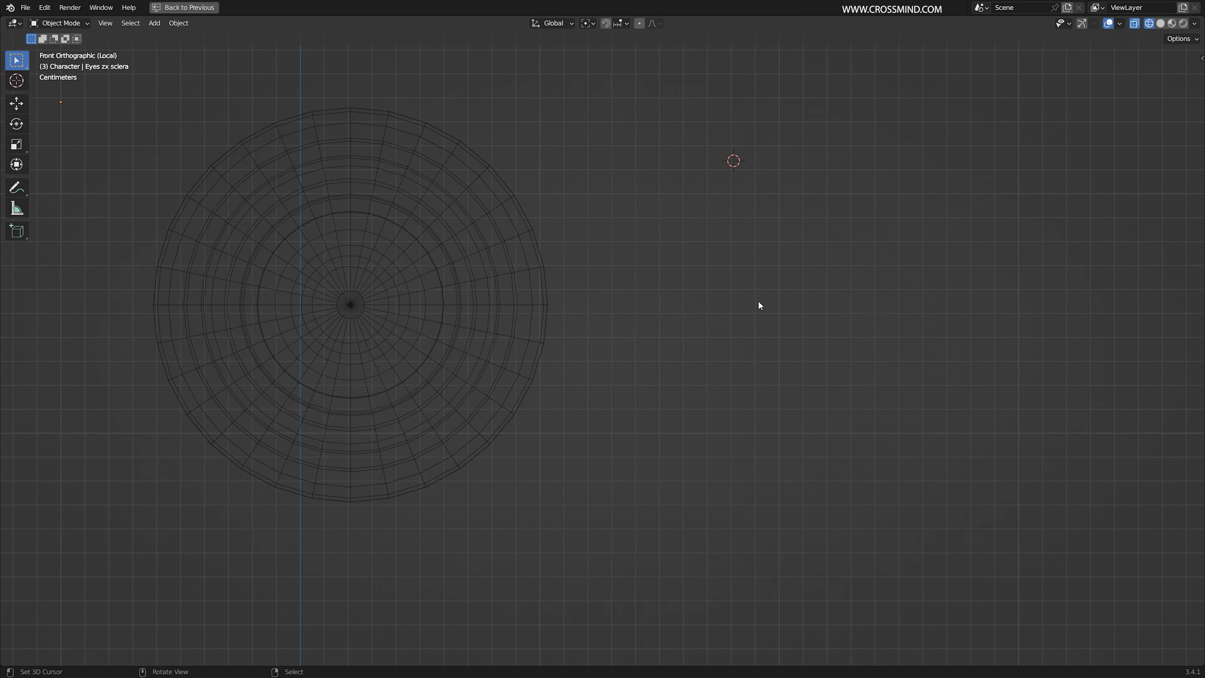
Add a UV sphere with 16 segments to the isolated scene
key("shift+a")
mouse_move(787, 220)
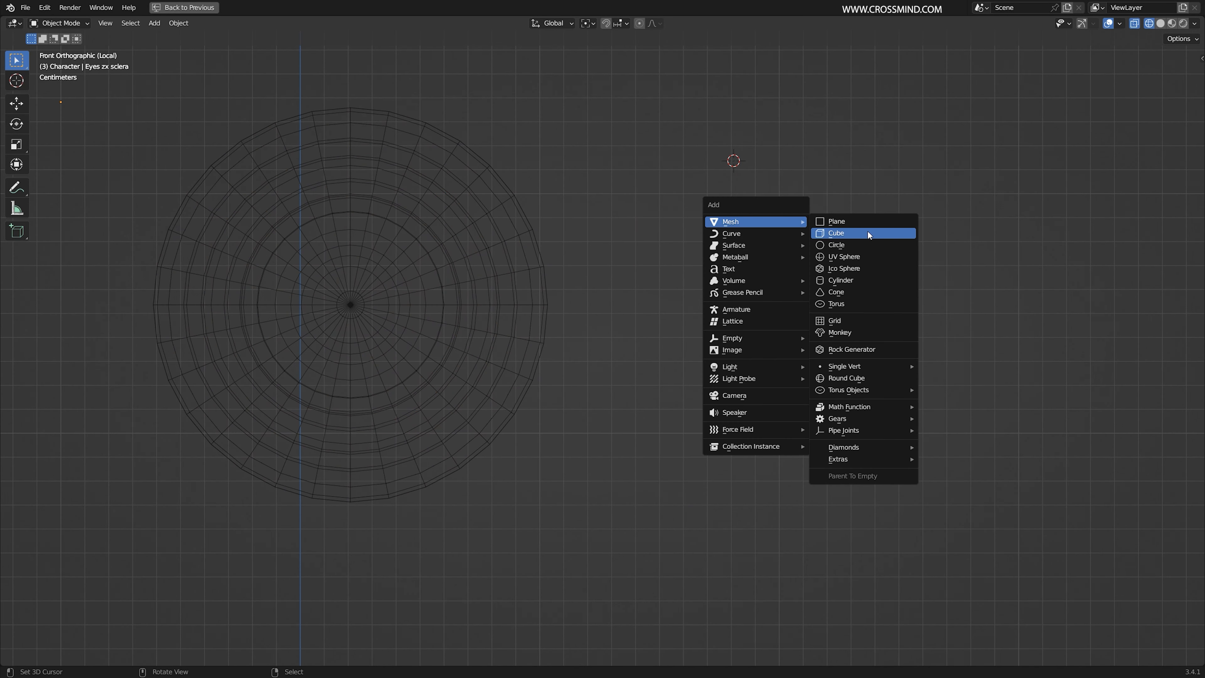
left_click(875, 257)
scroll(874, 255, "down", 8)
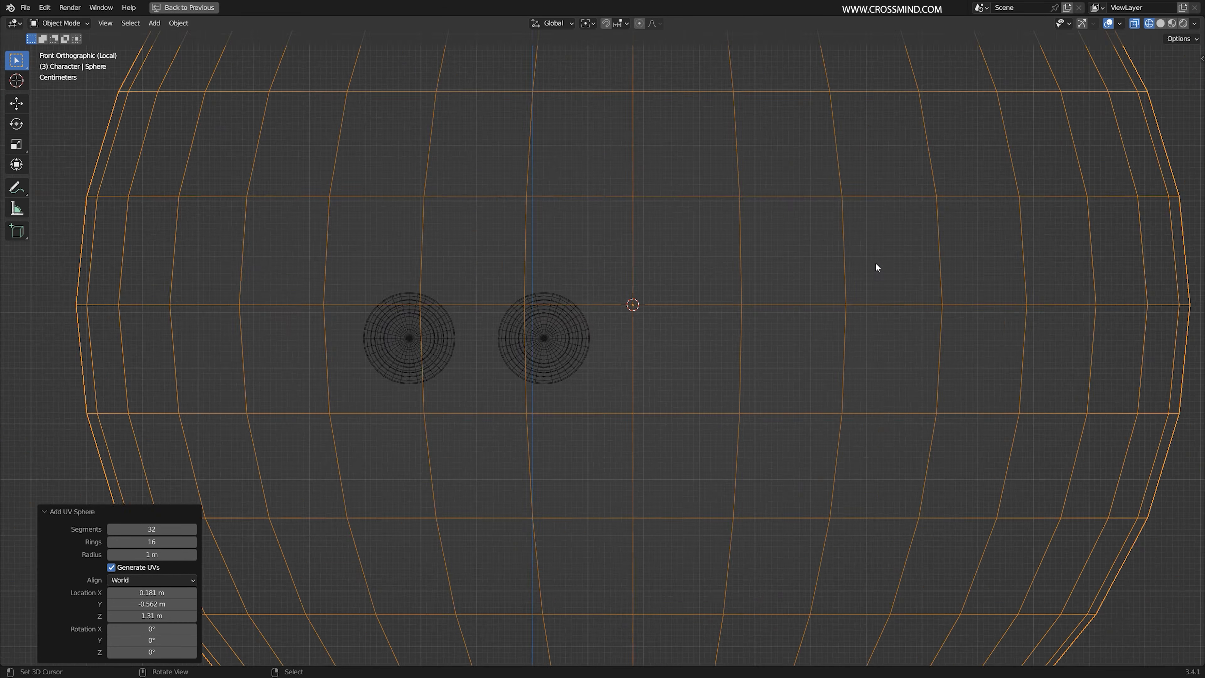
left_click(170, 529)
type("16")
key("Return")
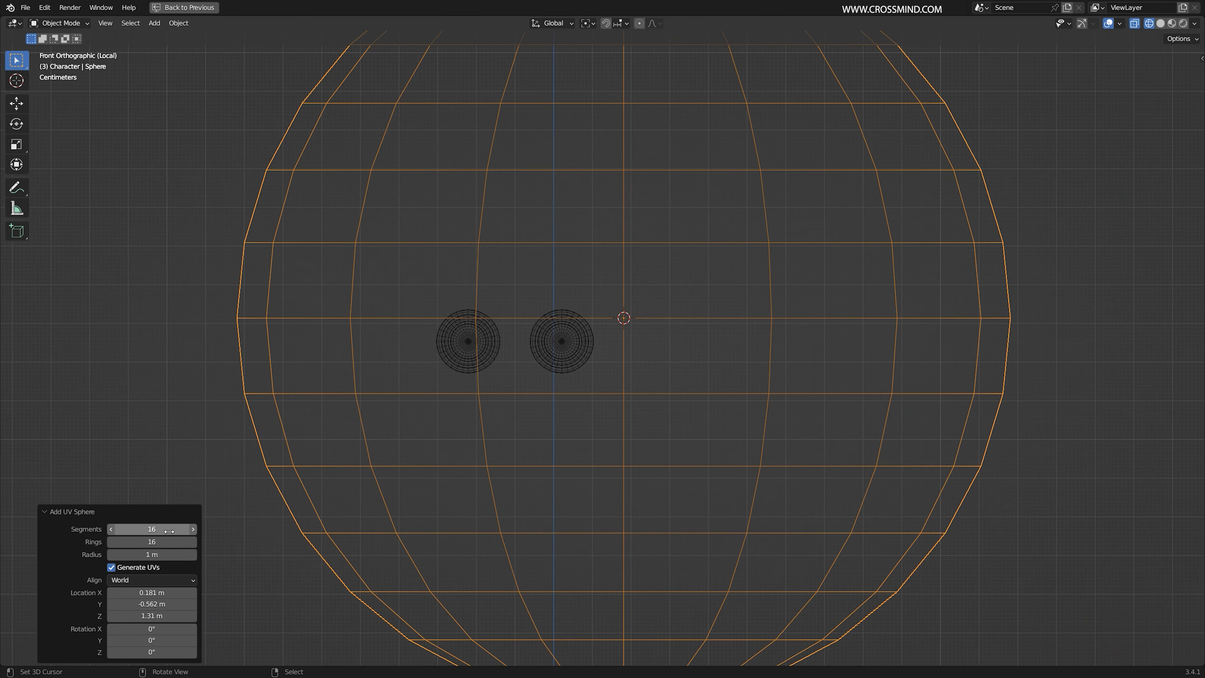
Rotate the new sphere 90 degrees about X and scale it down to about 0.128
scroll(589, 384, "down", 2)
key("r")
key("x")
key("9")
key("0")
key("Return")
key("s")
left_click(627, 332)
scroll(633, 336, "up", 7)
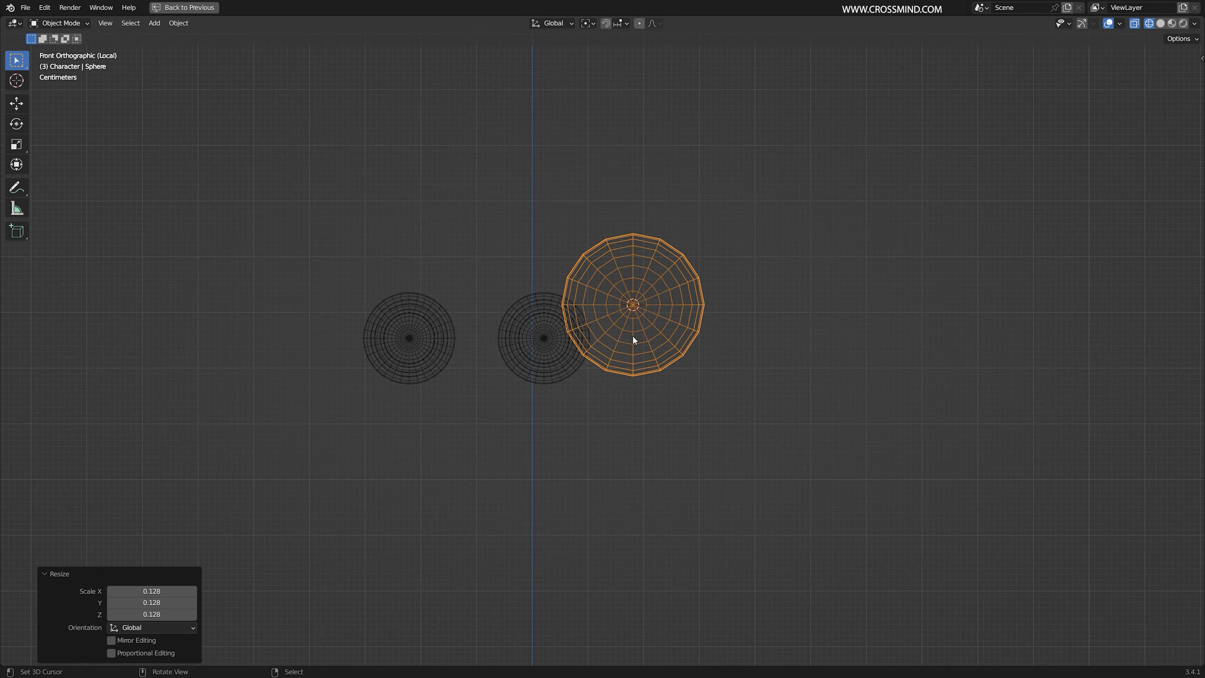
Shrink the sphere further to roughly eyeball size and move it over the right-hand eye
key("s")
left_click(827, 277)
key("g")
left_click(656, 345)
scroll(607, 316, "up", 5)
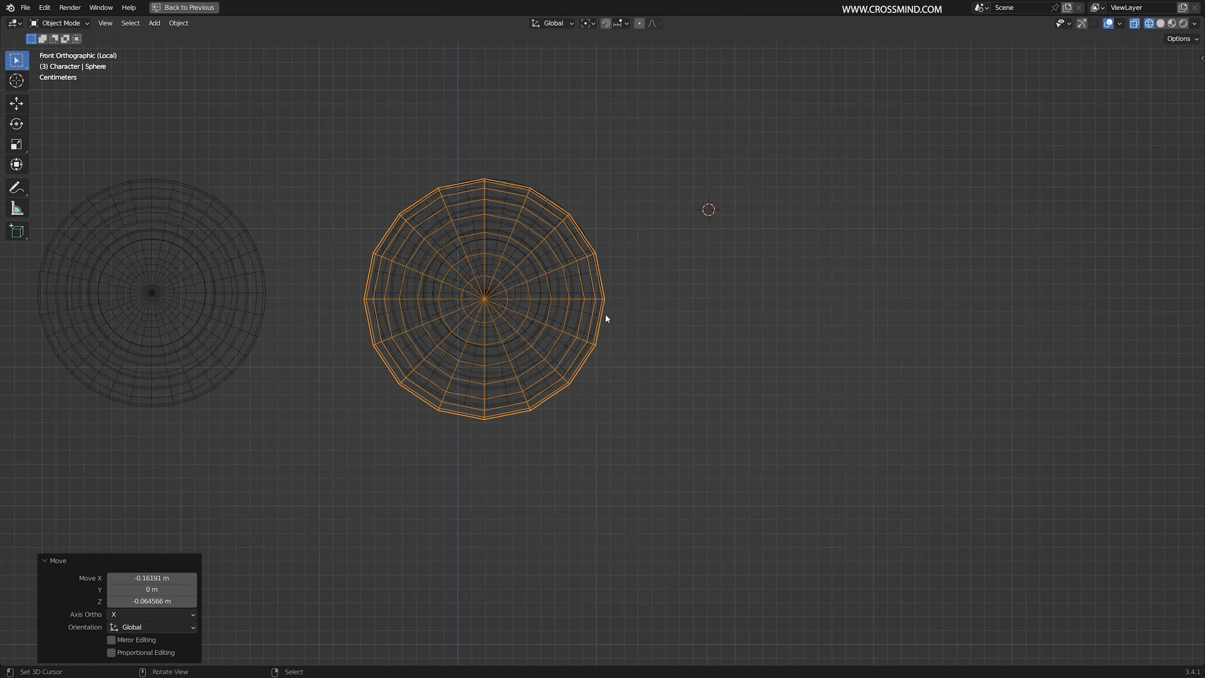
Fine-tune the sphere's scale and position so that its outline closely matches the right-hand eyeball
middle_click_drag(562, 325, 662, 358, "shift")
key("s")
left_click(730, 305)
scroll(717, 323, "up", 1)
key("g")
left_click(770, 334)
key("g")
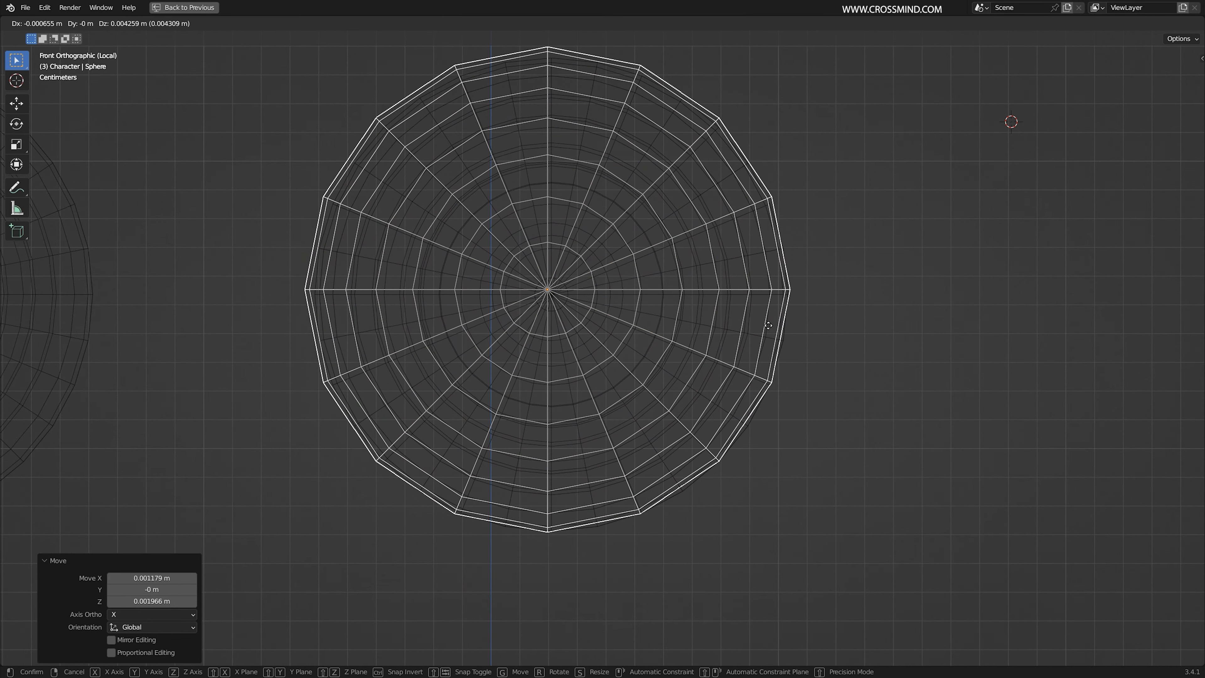
left_click(770, 327)
key("s")
left_click(764, 328)
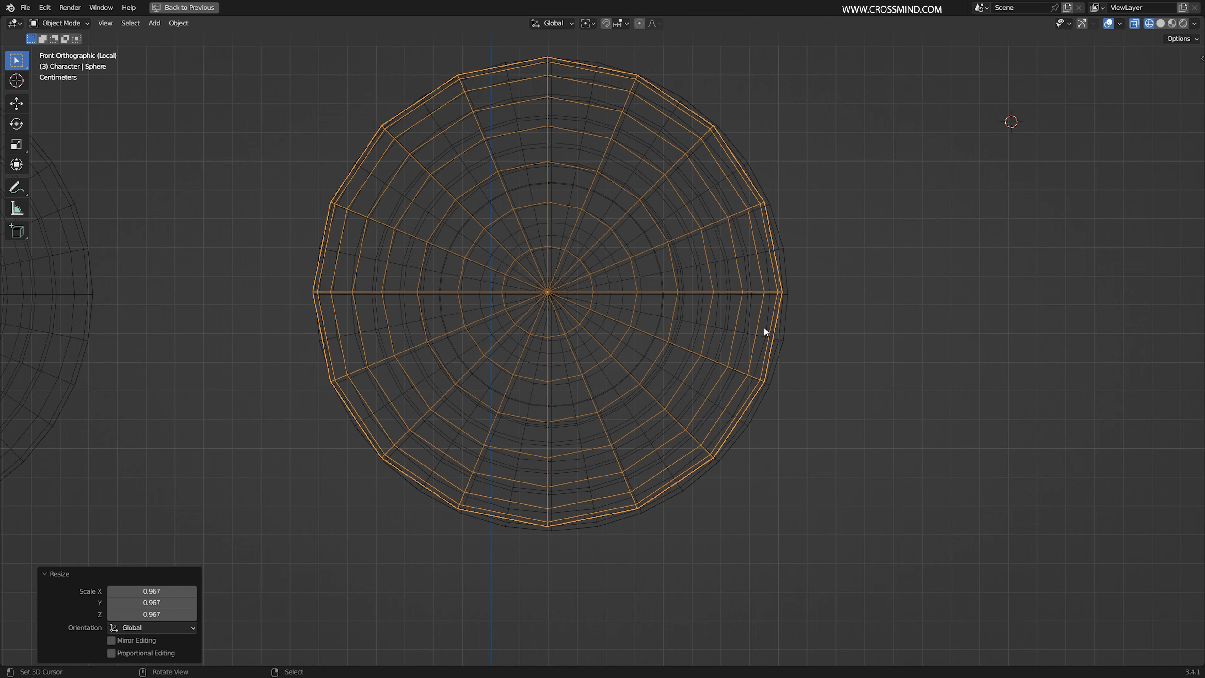
Move the sphere along the Y axis in the top view to line it up in depth with the existing eyeball
scroll(786, 313, "down", 3)
key("KP_7")
scroll(778, 306, "down", 4)
key("g")
key("y")
left_click(715, 266)
key("KP_1")
Select the old Eyes zx sclera and Eyes zx. iris objects and remove them
key("ctrl+space")
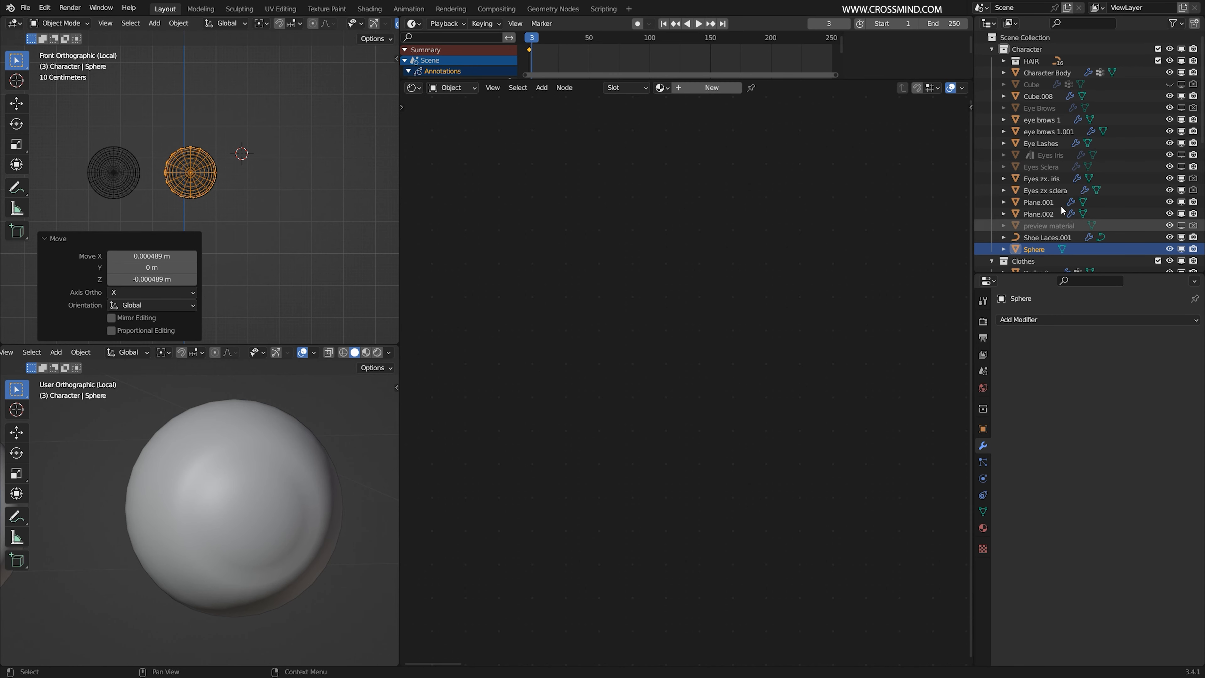
left_click(1049, 187)
left_click(1049, 183, "ctrl")
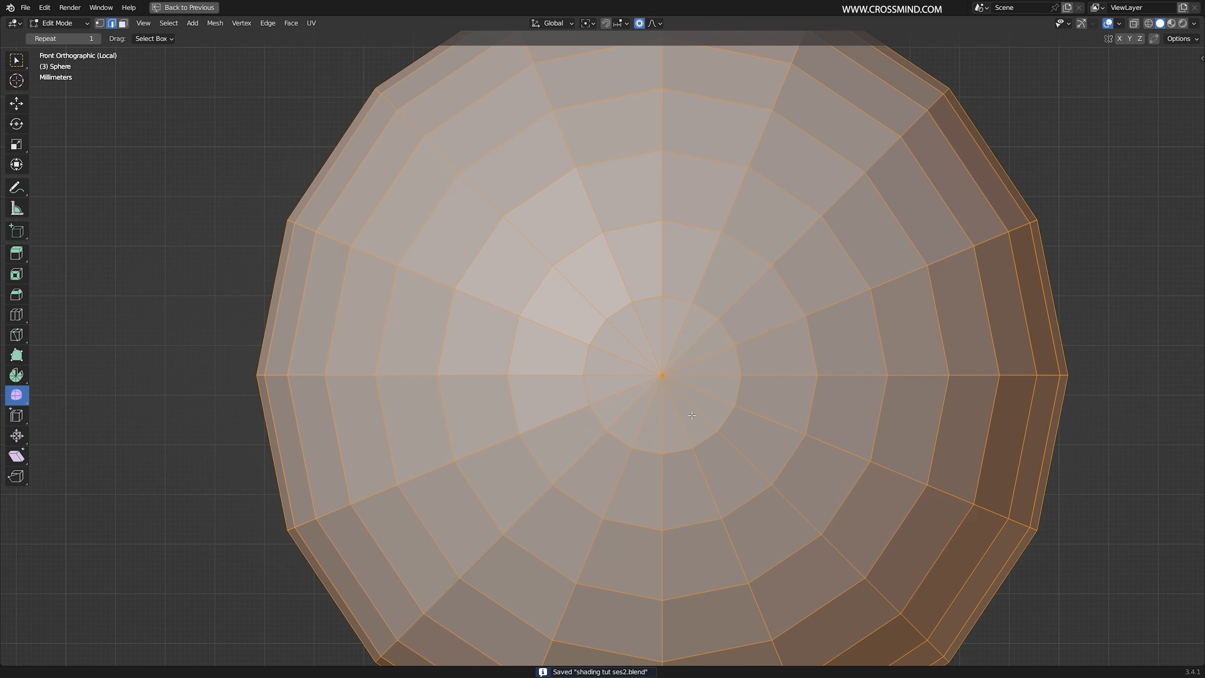
Dissolve every second edge radiating from the sphere's front pole
scroll(717, 327, "up", 3)
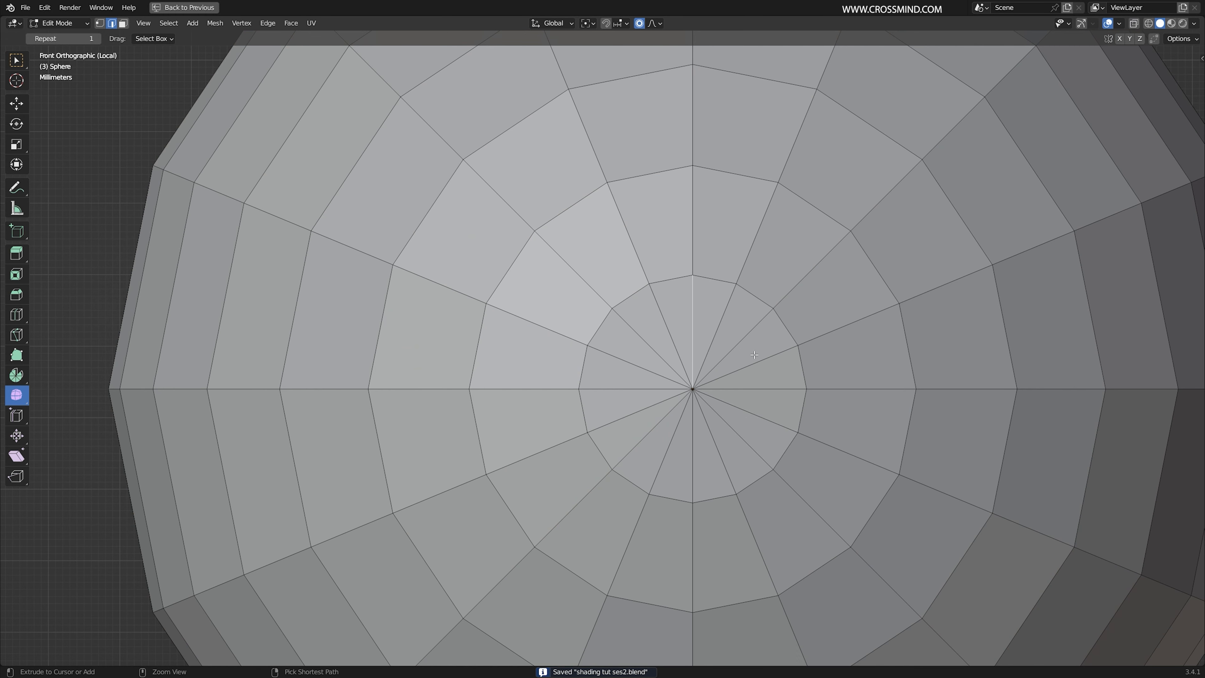
left_click(740, 334, "ctrl")
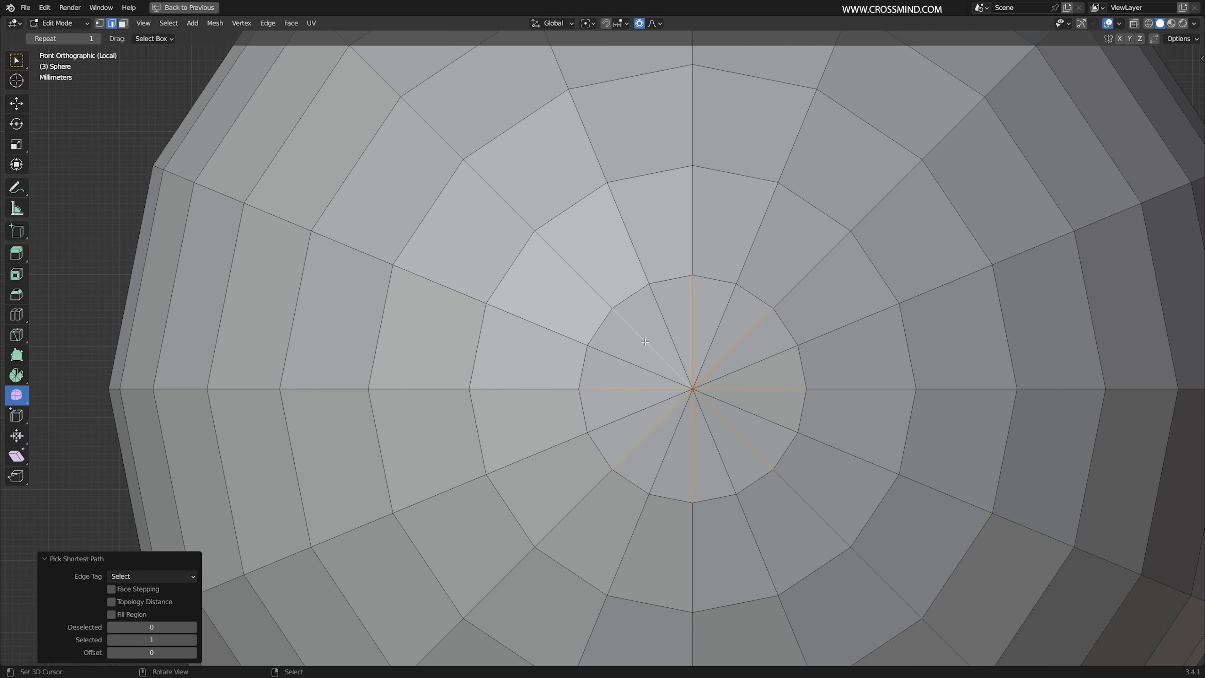
key("x")
left_click(639, 397)
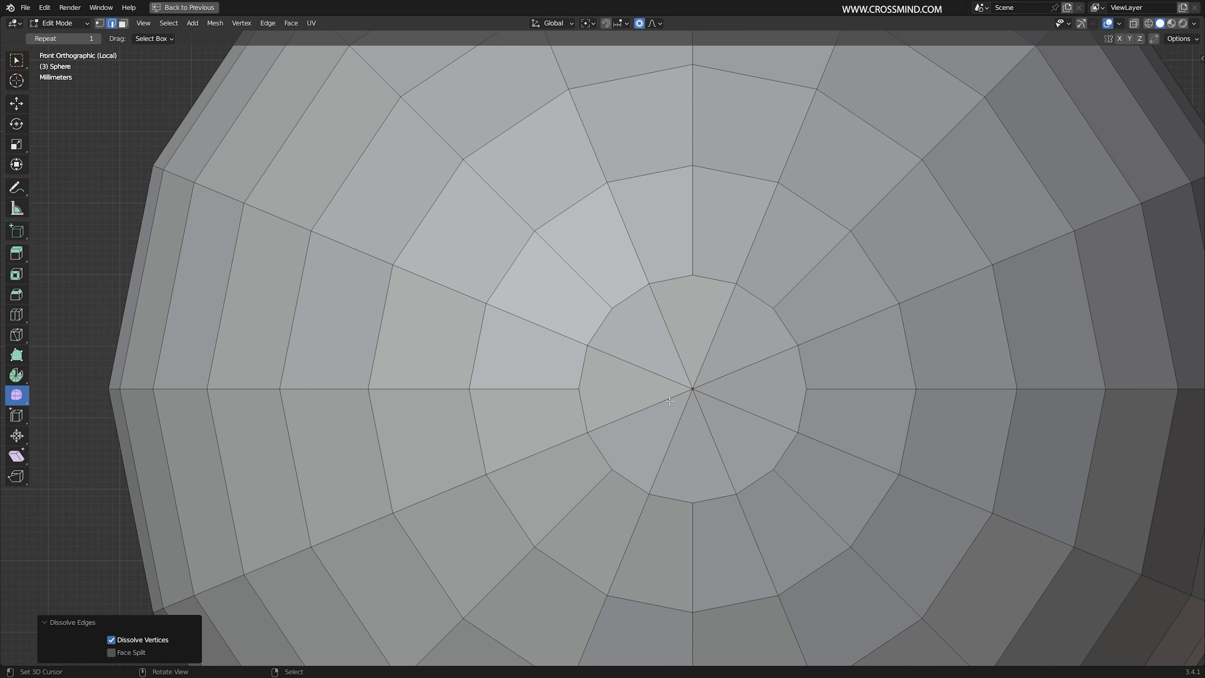
scroll(717, 399, "down", 3)
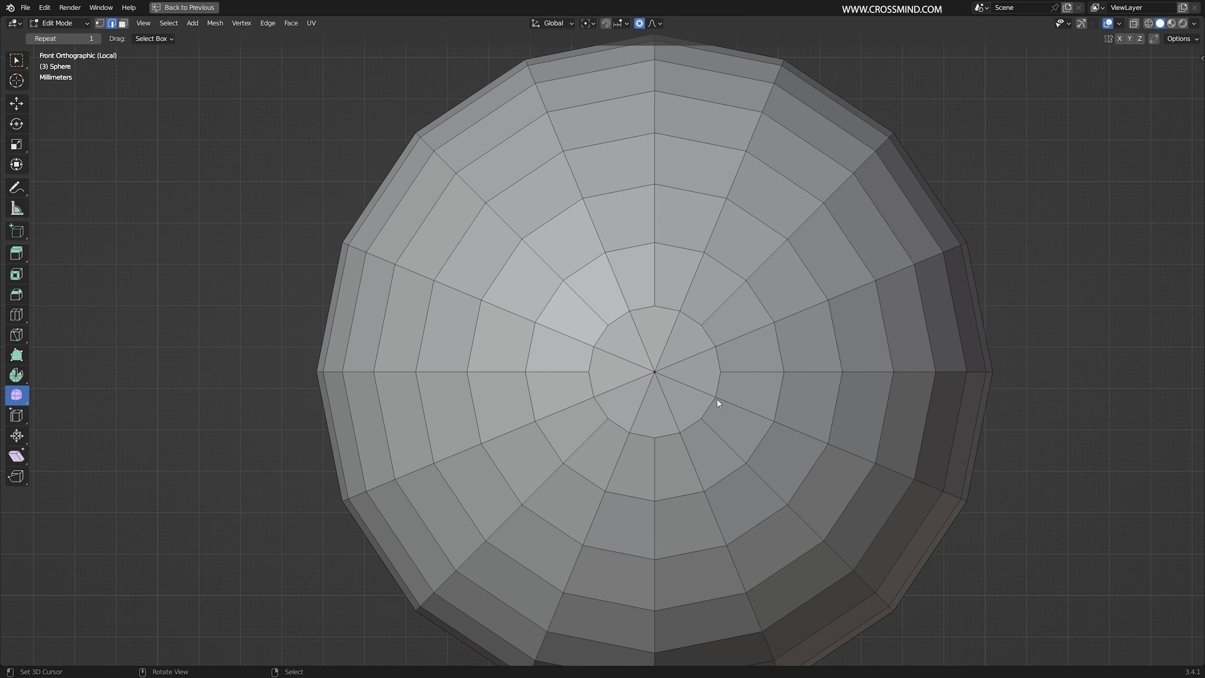
Add a Subdivision modifier with viewport level 1 to the sphere and enable its on-cage display for editing
key("Tab")
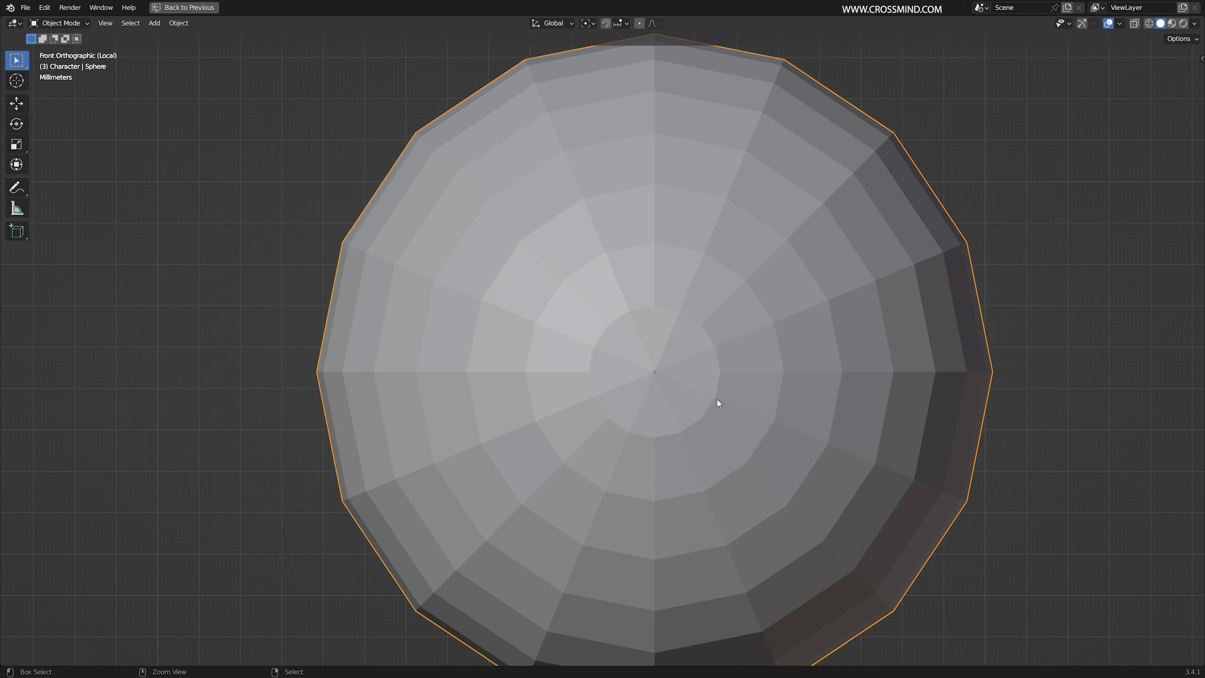
key("ctrl+2")
key("Tab")
key("ctrl+space")
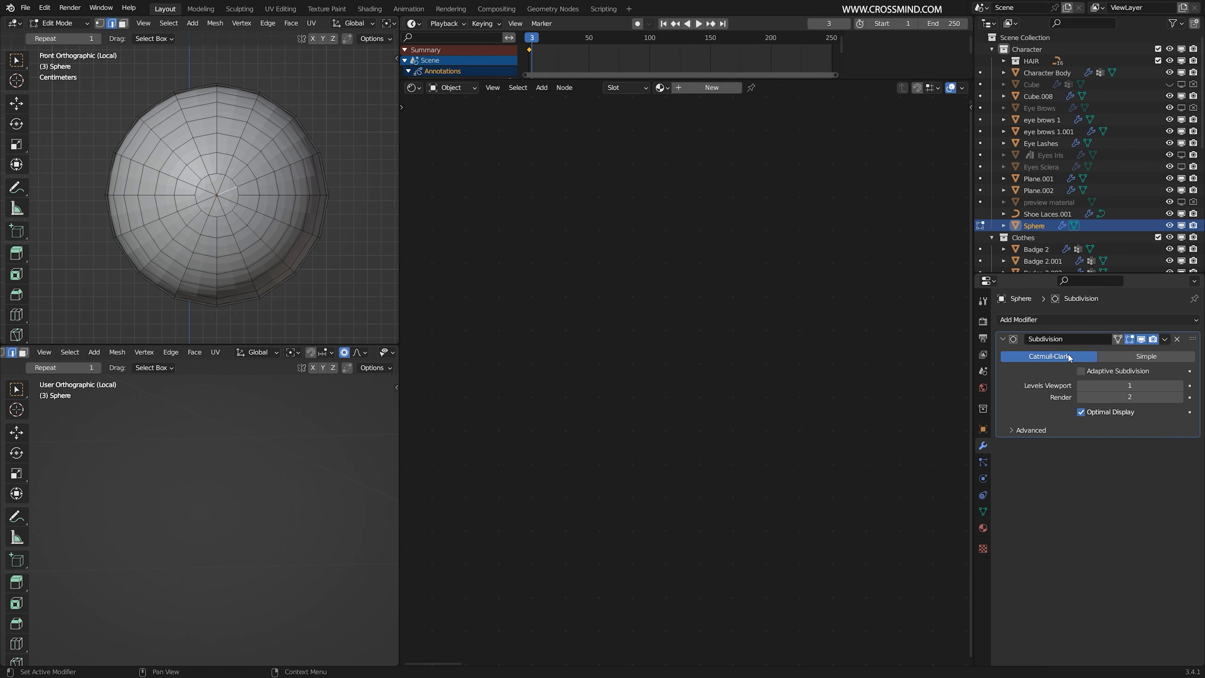
left_click(1117, 339)
middle_click_drag(268, 235, 320, 255)
scroll(321, 256, "up", 4)
key("Tab")
key("Tab")
scroll(239, 174, "down", 3)
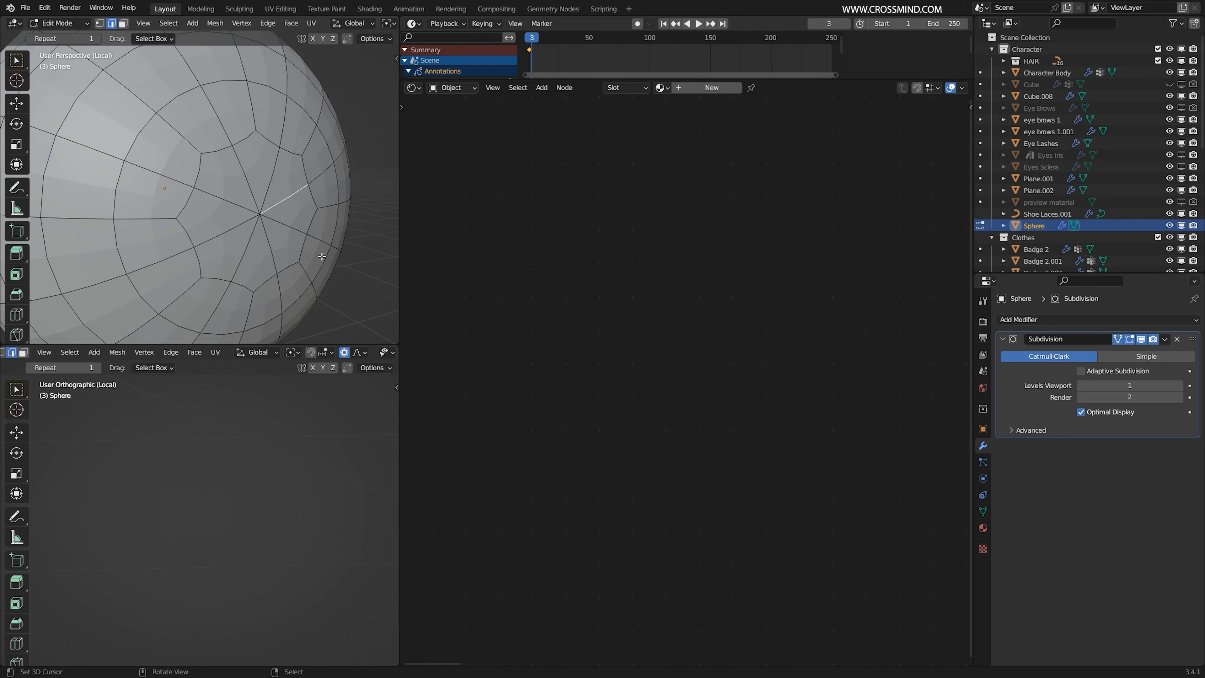
Shade the sphere smooth and check its surface in object and edit mode
key("Tab")
right_click(236, 214)
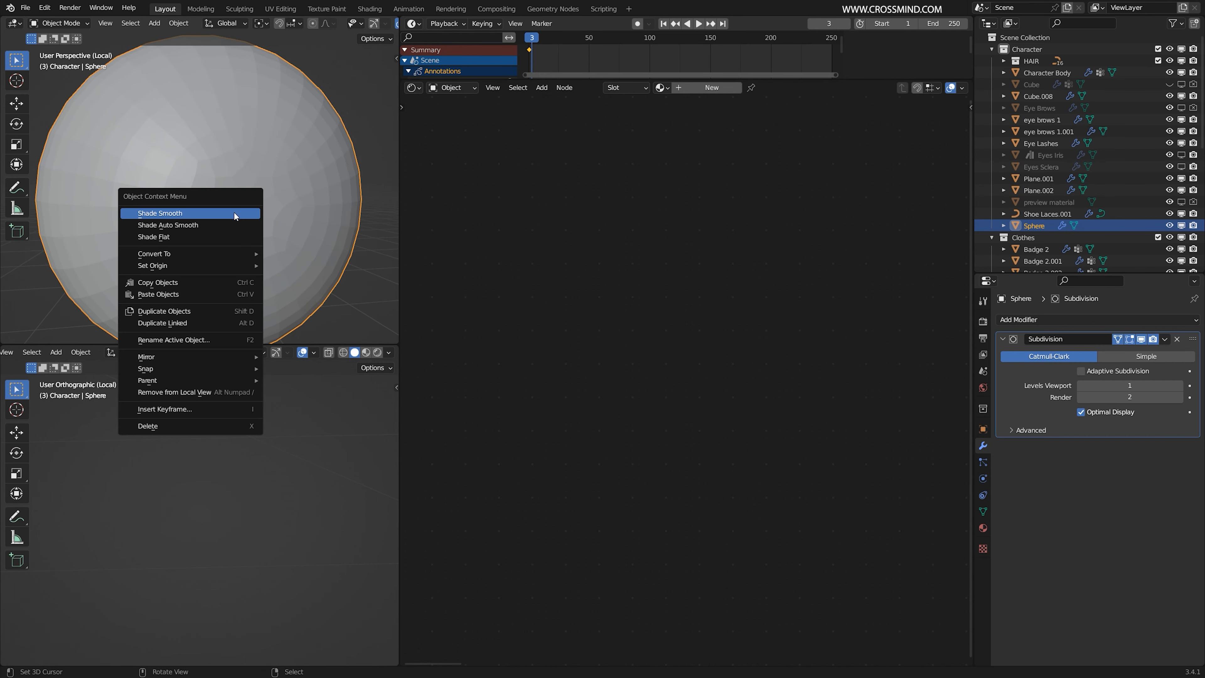
left_click(237, 216)
scroll(237, 220, "down", 3)
key("Tab")
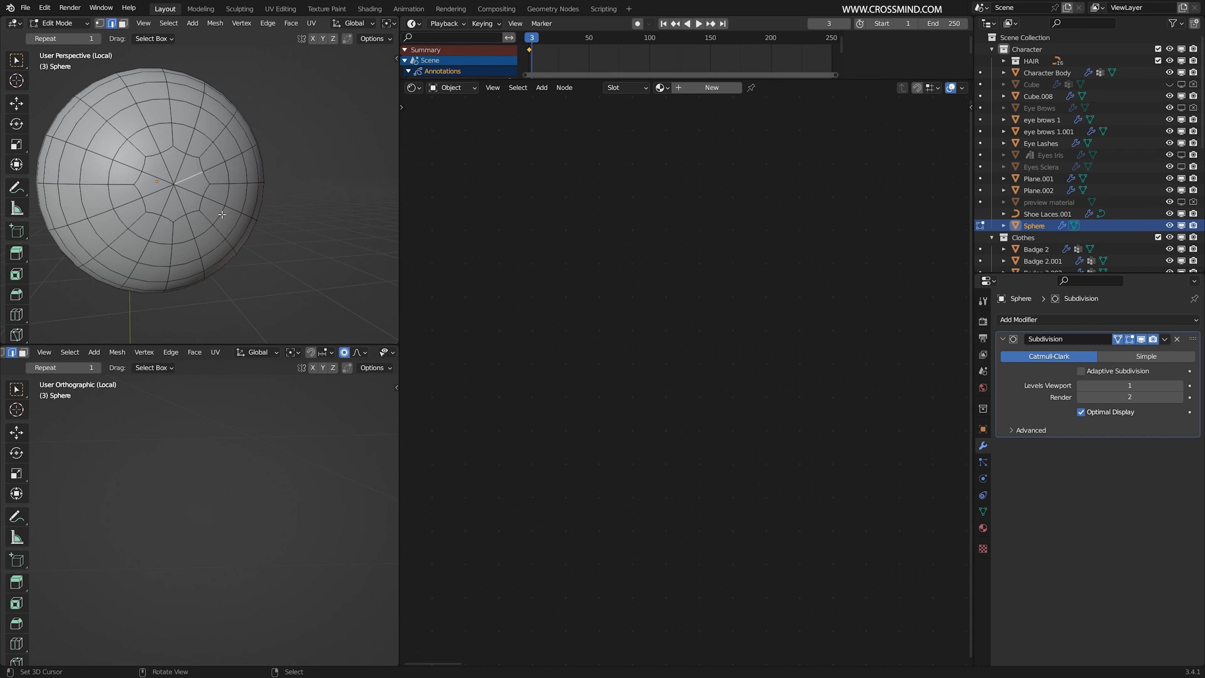
key("Tab")
scroll(250, 224, "down", 2)
key("ctrl+space")
scroll(741, 338, "down", 2)
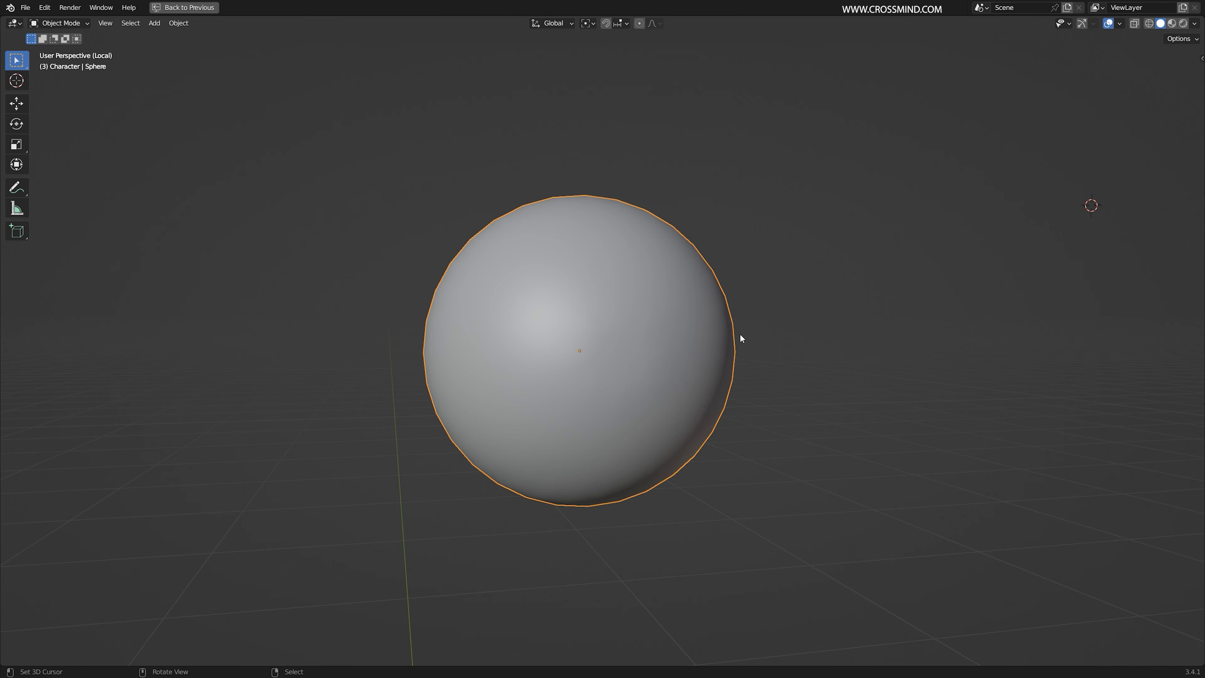
Apply all transforms to the sphere
key("KP_1")
key("ctrl+a")
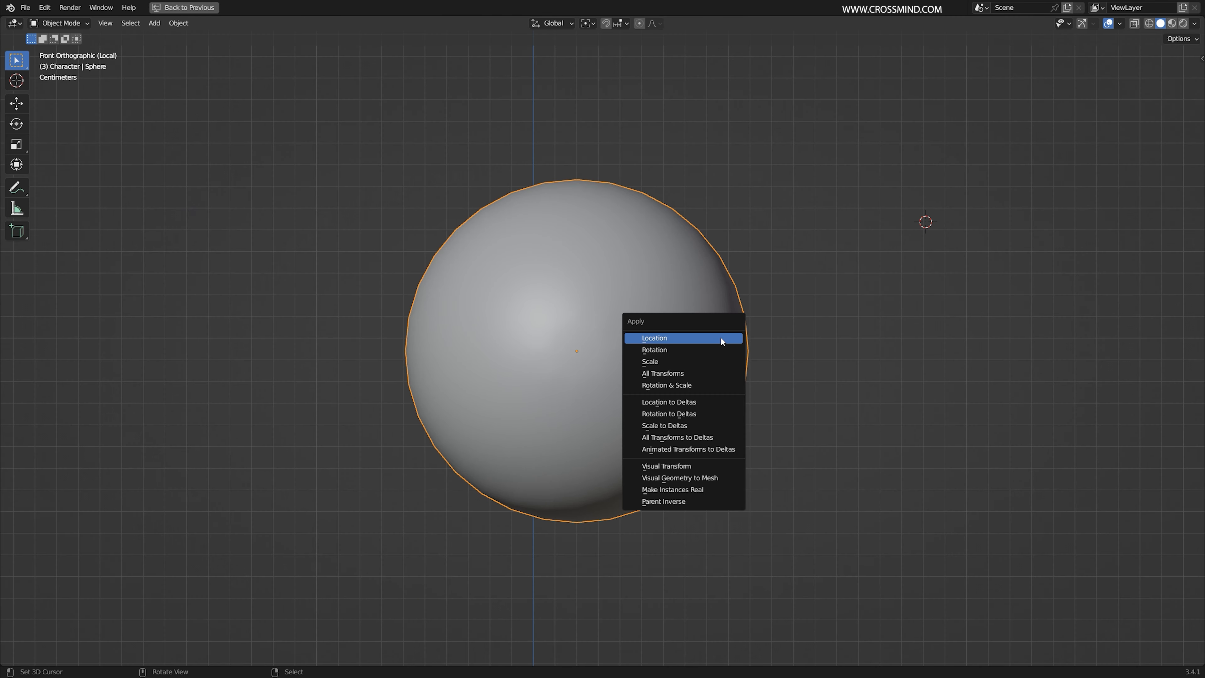
left_click(715, 373)
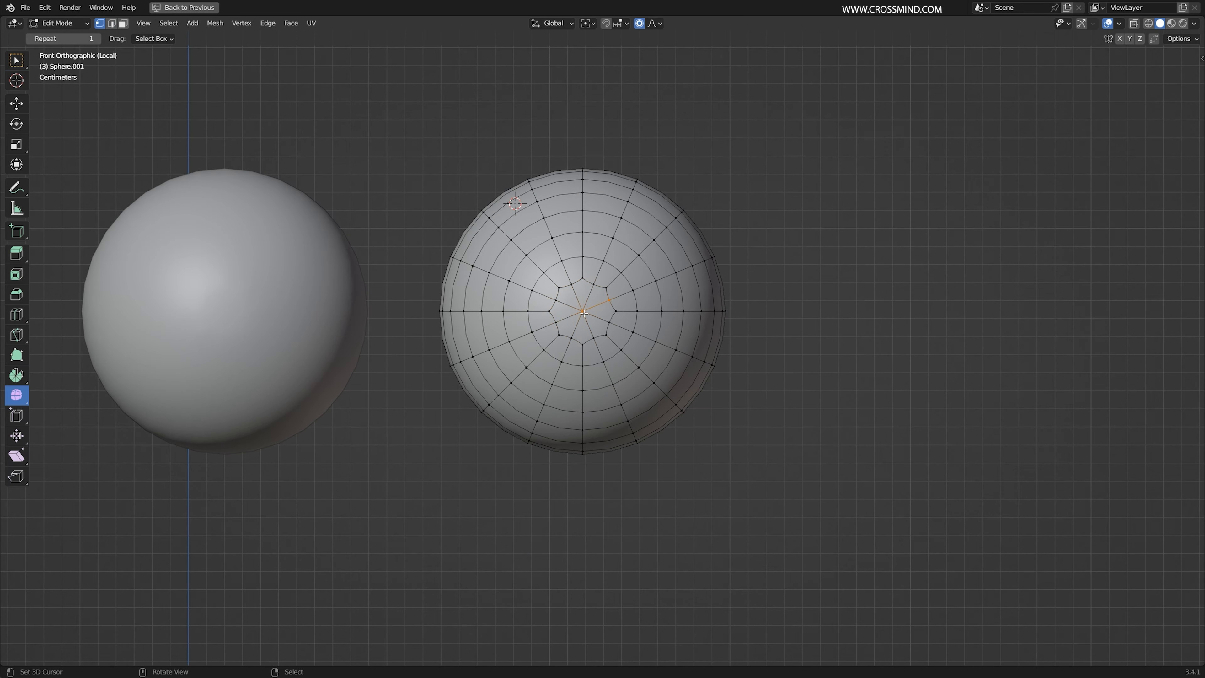
Delete the outer and rear faces of the duplicated sphere, keeping only the front cap around the pole
key("ctrl+KP_Add")
key("ctrl+KP_Add")
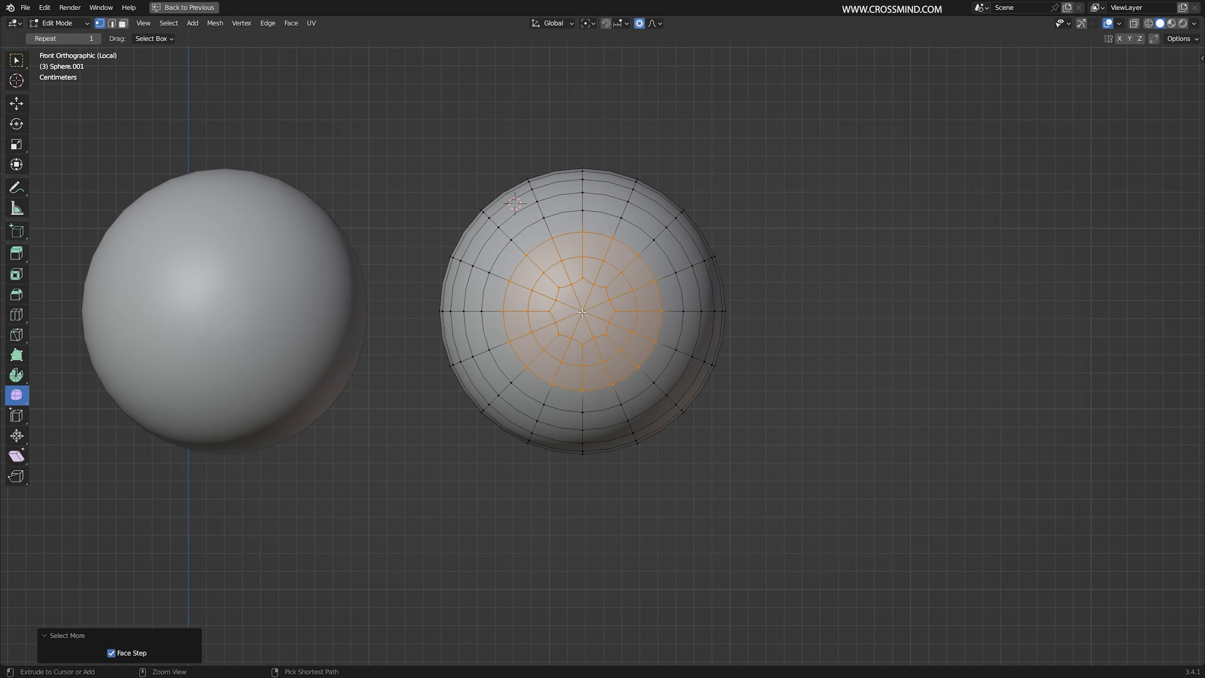
key("ctrl+KP_Add")
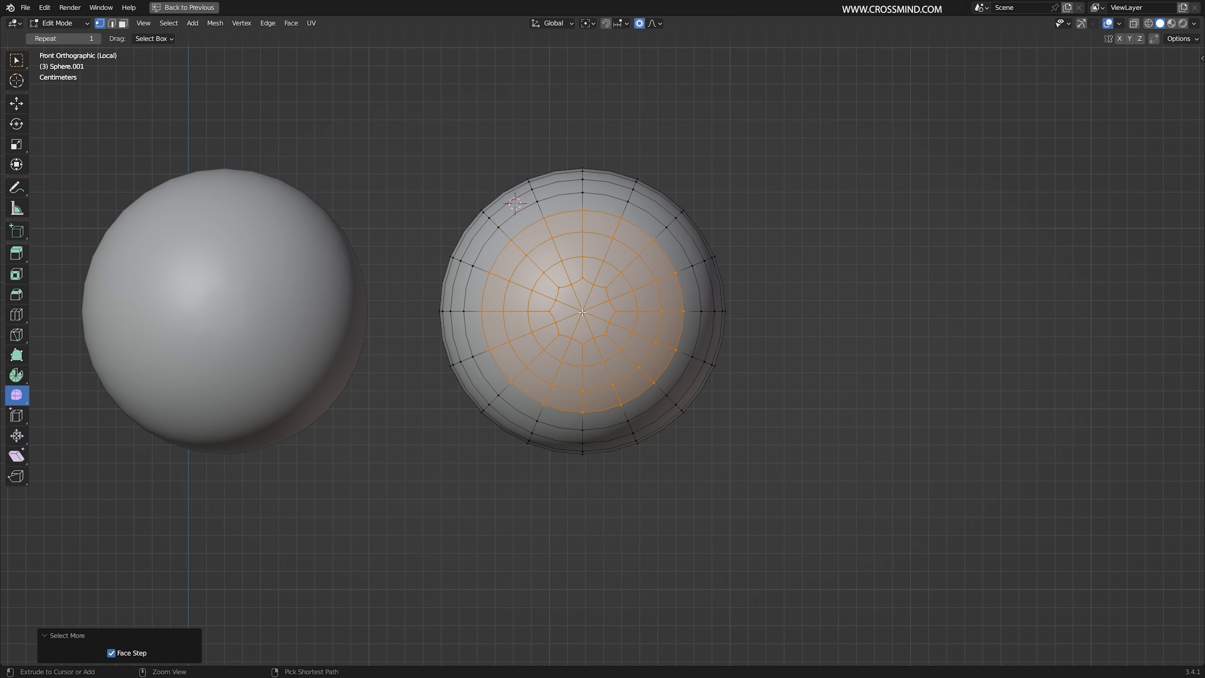
key("ctrl+i")
key("x")
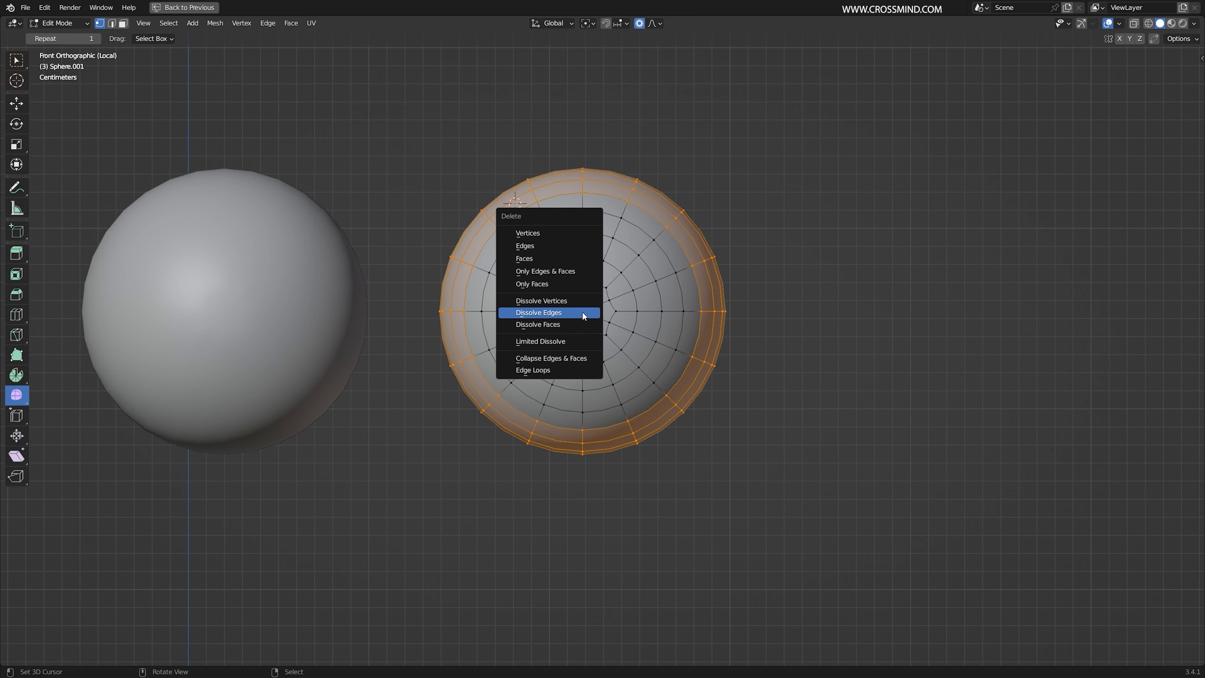
left_click(540, 259)
scroll(591, 290, "up", 2)
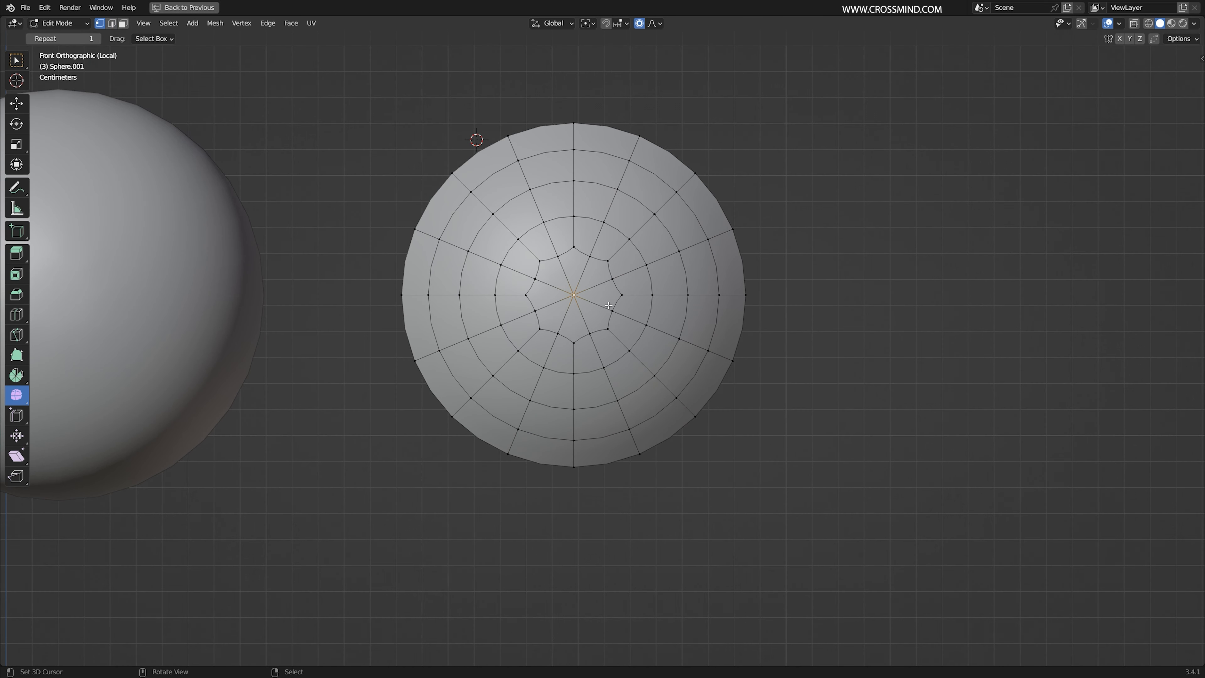
Scale the cap's central faces to about 0.53 and push them inward about 0.022 m along Y to form a concave iris
key("ctrl+KP_Add")
key("ctrl+KP_Add")
middle_click_drag(608, 305, 688, 330)
key("s")
right_click(694, 332)
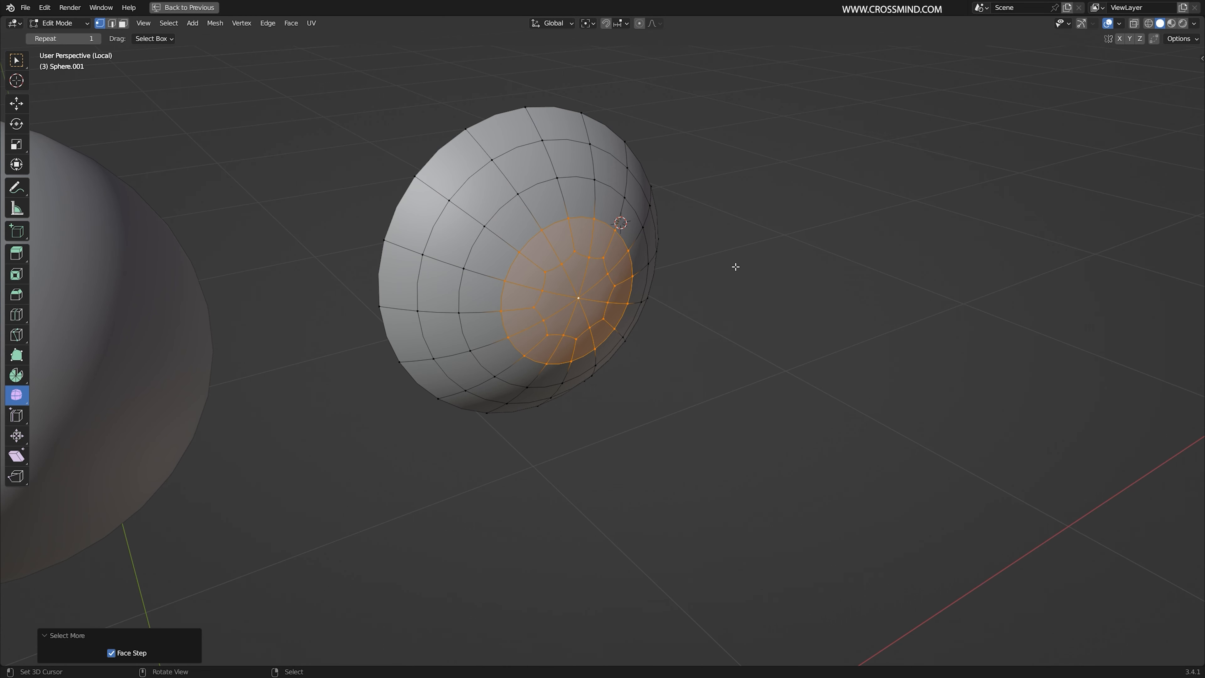
key("s")
left_click(673, 273)
key("g")
key("y")
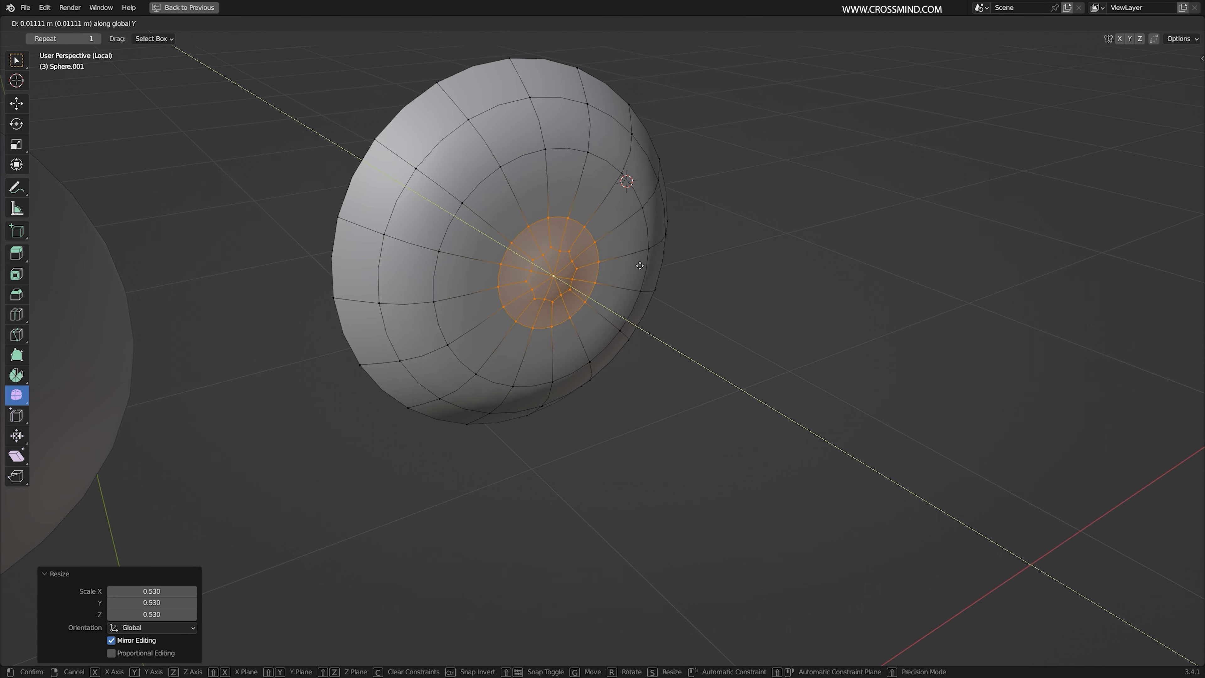
left_click(629, 262)
Slide the edge loop inside the iris rim outward, close to the neighbouring loop, to sharpen the rim
left_click(637, 233, "alt")
key("g")
key("g")
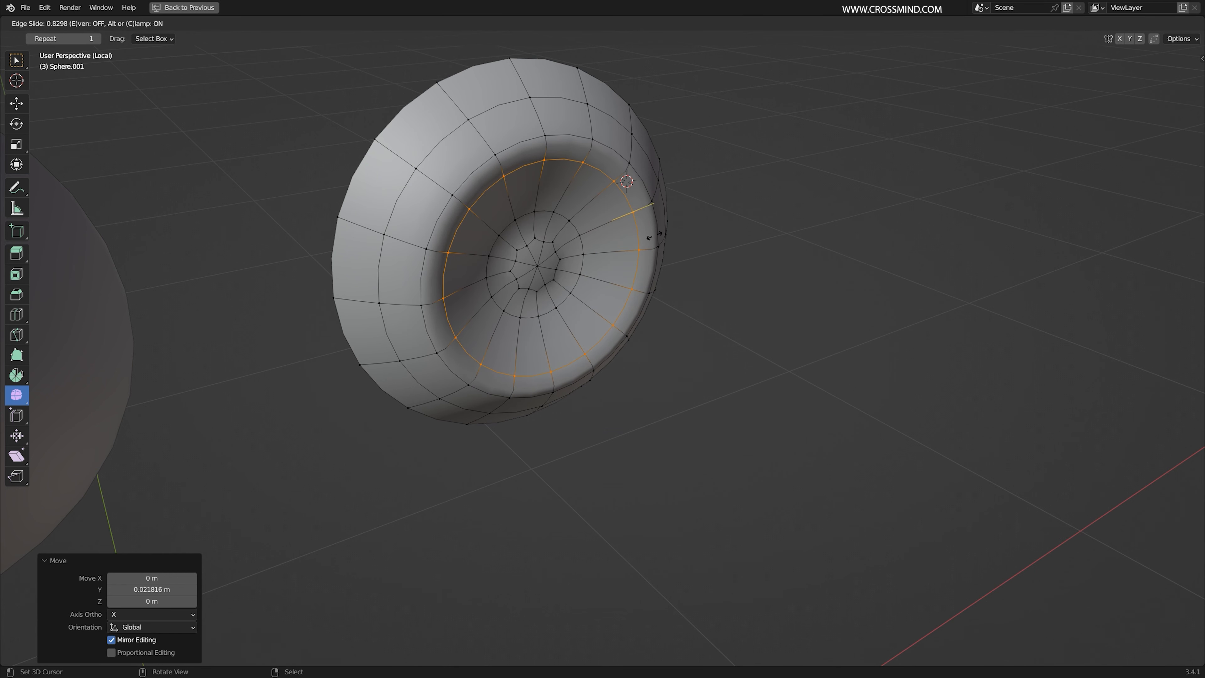
left_click(655, 236)
middle_click_drag(571, 266, 531, 266)
Delete the central faces of the concave iris to open a pupil hole
key("alt+a")
right_click(547, 266)
key("ctrl+KP_Add")
key("ctrl+KP_Add")
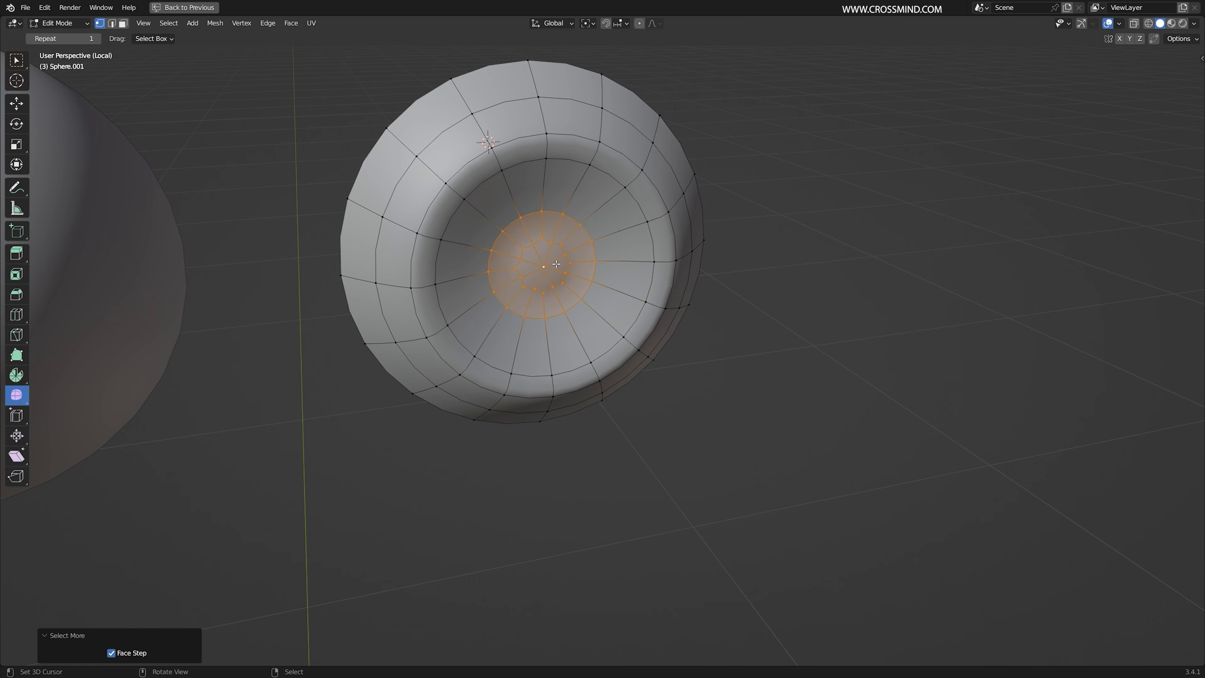
key("x")
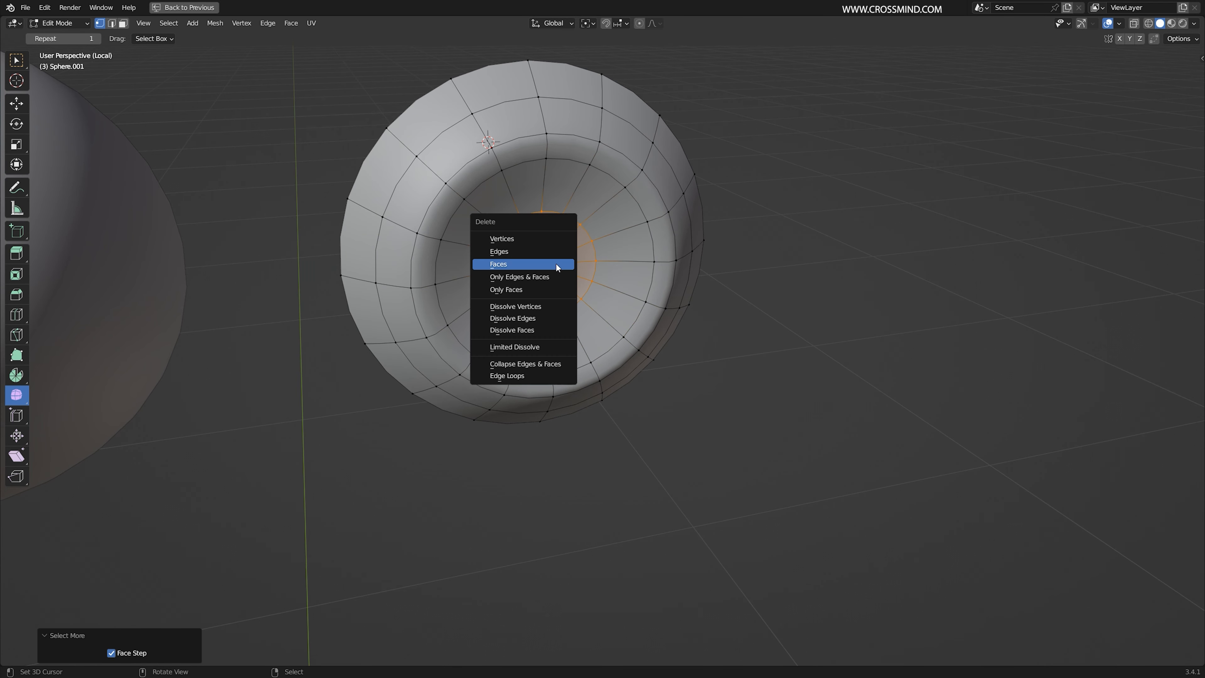
left_click(556, 265)
Extrude the pupil hole's boundary loop and scale it inward to about 0.529
middle_click_drag(579, 237, 668, 286)
key("e")
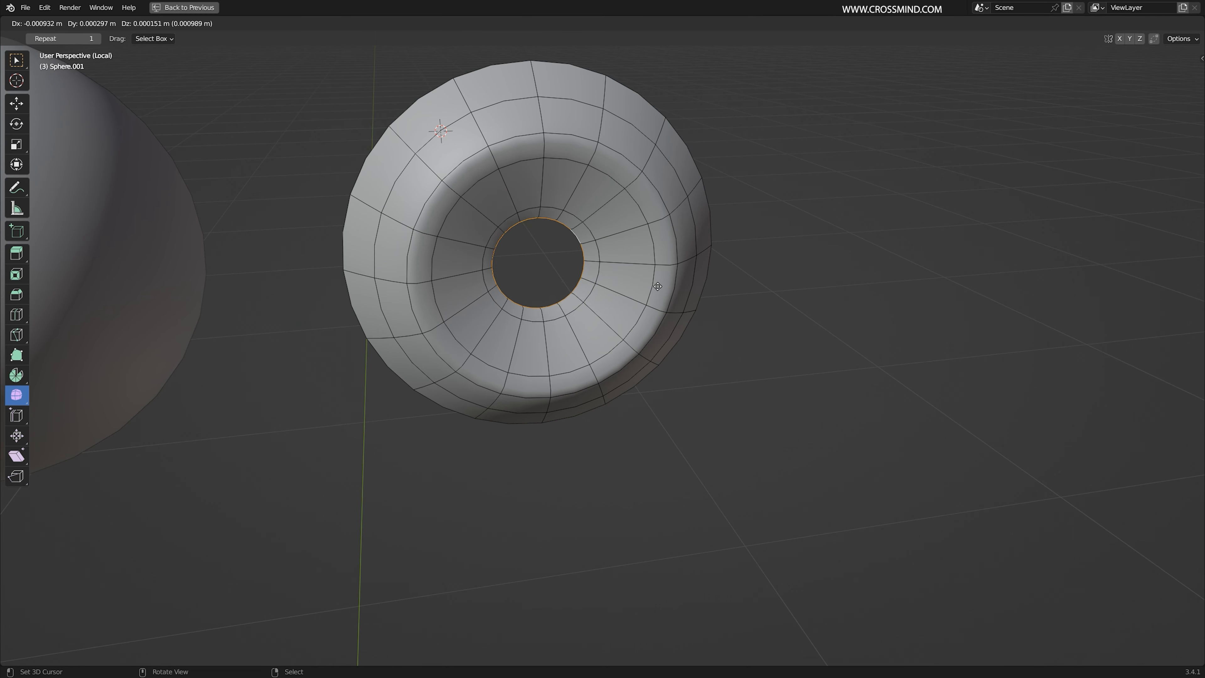
key("s")
left_click(636, 287)
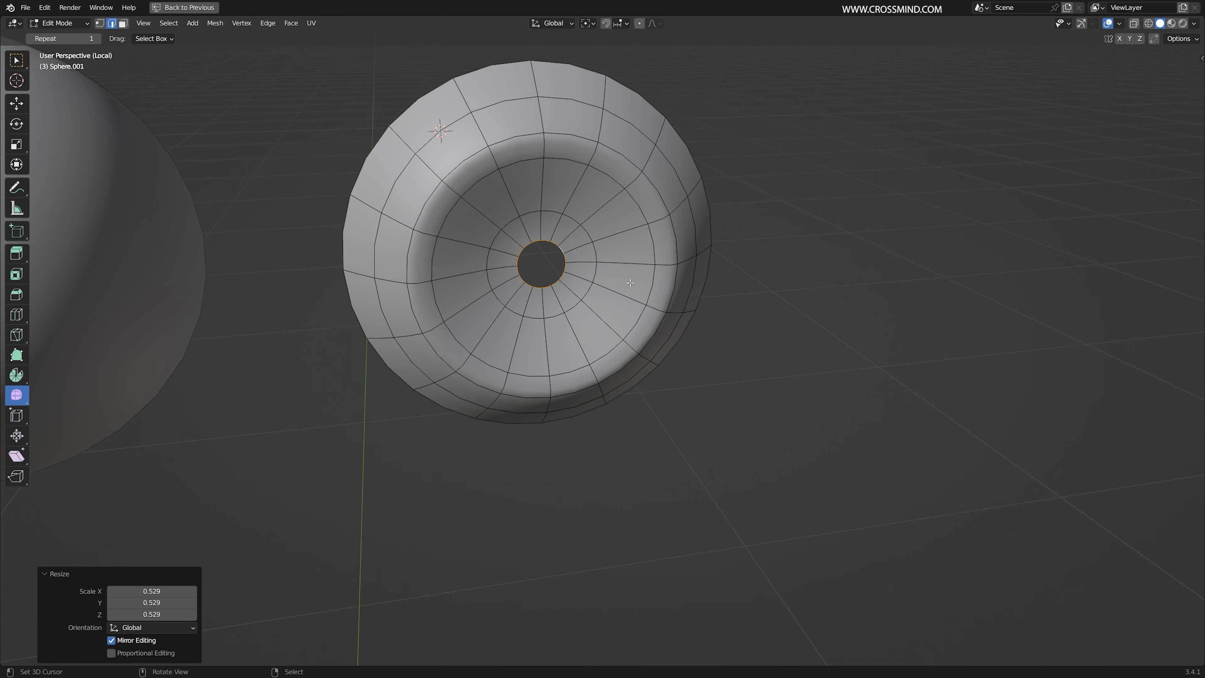
Extrude the pupil hole's boundary loop along Y into the eye to form a recessed tube
middle_click_drag(569, 275, 619, 285)
key("e")
key("y")
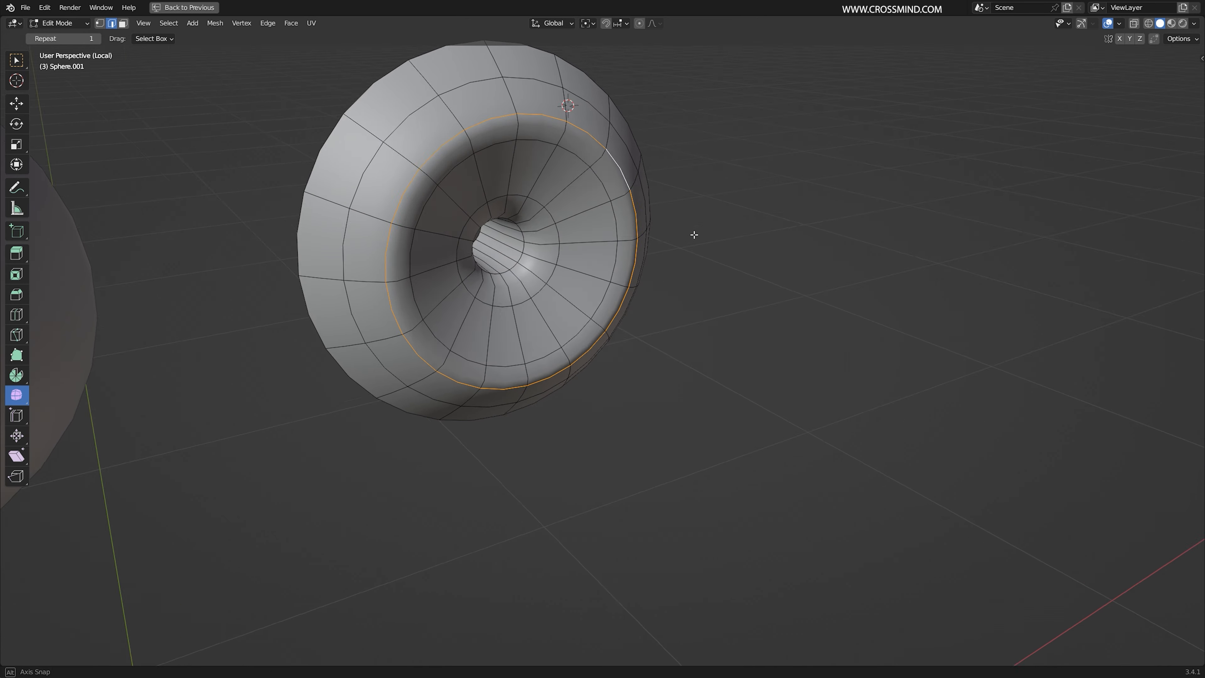
Move the iris rim's edge loop about 0.0039 m along Y and readjust its position on that axis
key("g")
key("y")
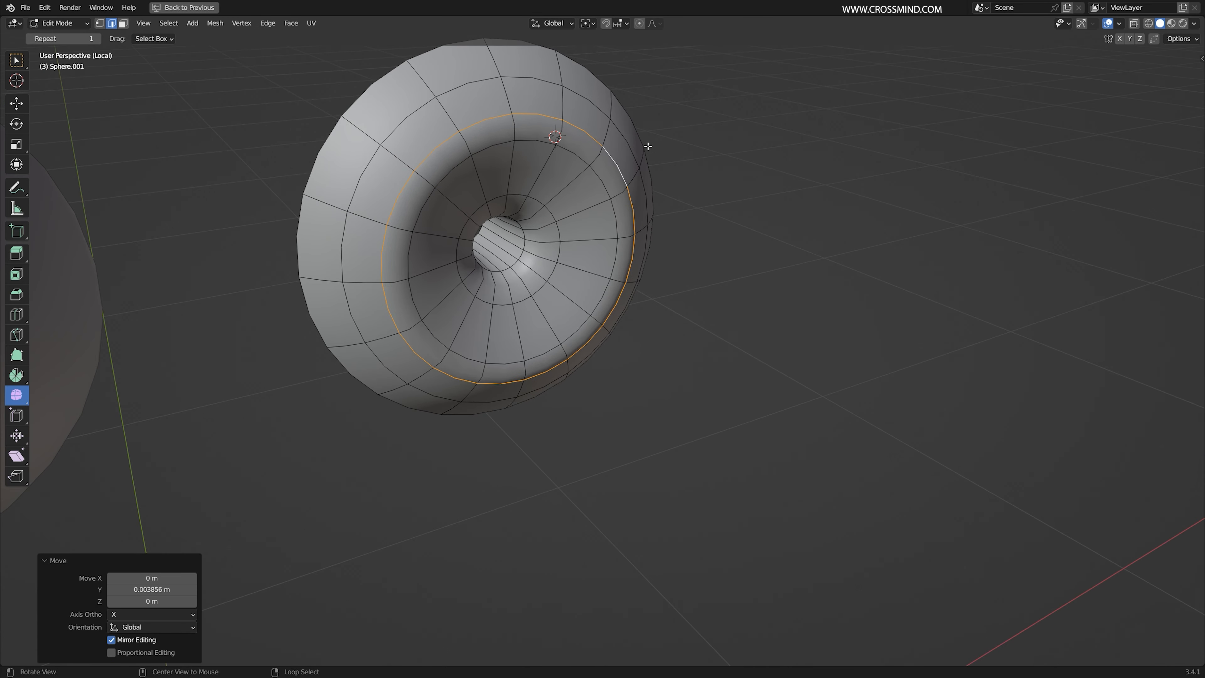
key("g")
key("y")
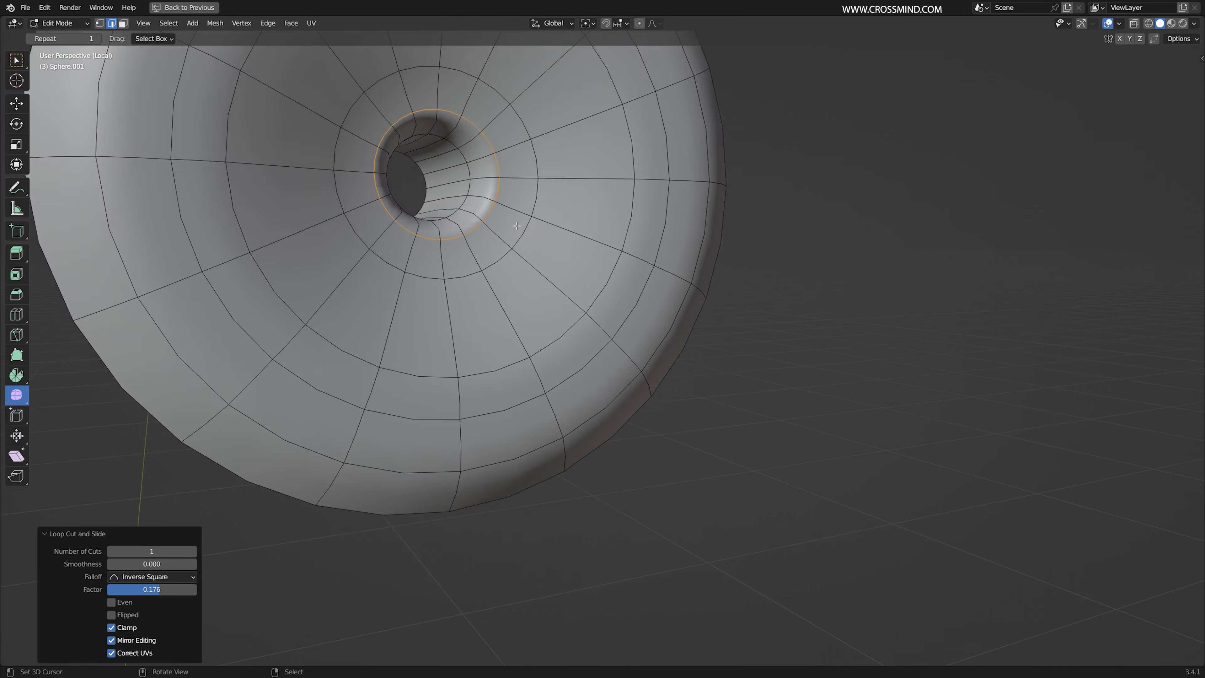
Close the open inner end of the pupil tube with a Grid Fill of span 4 and leave Edit Mode
scroll(552, 321, "up", 4)
middle_click_drag(552, 321, 547, 321)
right_click(503, 240, "alt")
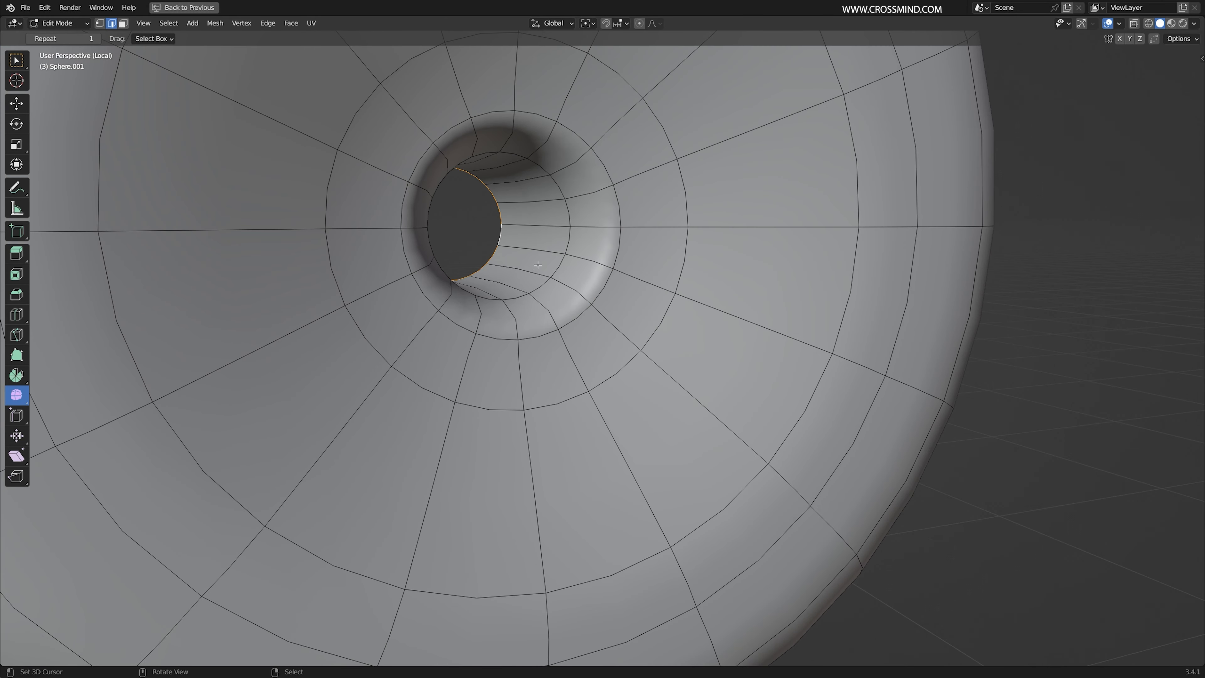
middle_click_drag(543, 254, 522, 258)
key("F3")
left_click(592, 277)
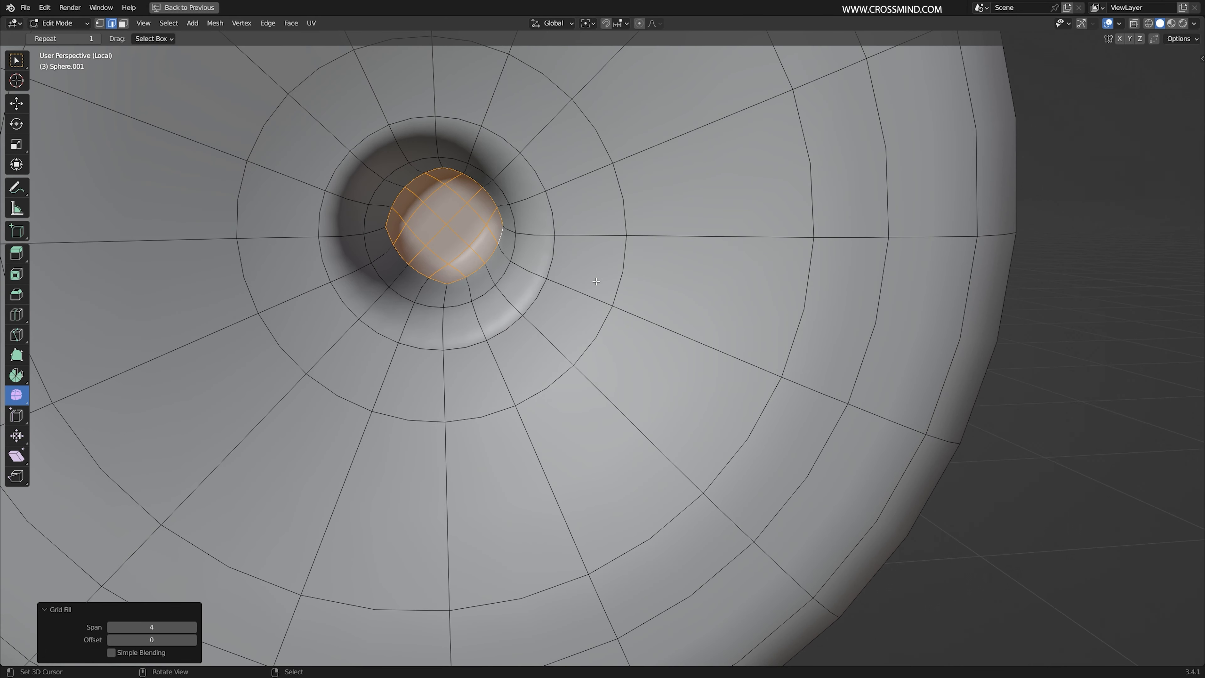
scroll(585, 295, "down", 5)
middle_click_drag(576, 311, 597, 313)
key("Tab")
scroll(654, 321, "down", 3)
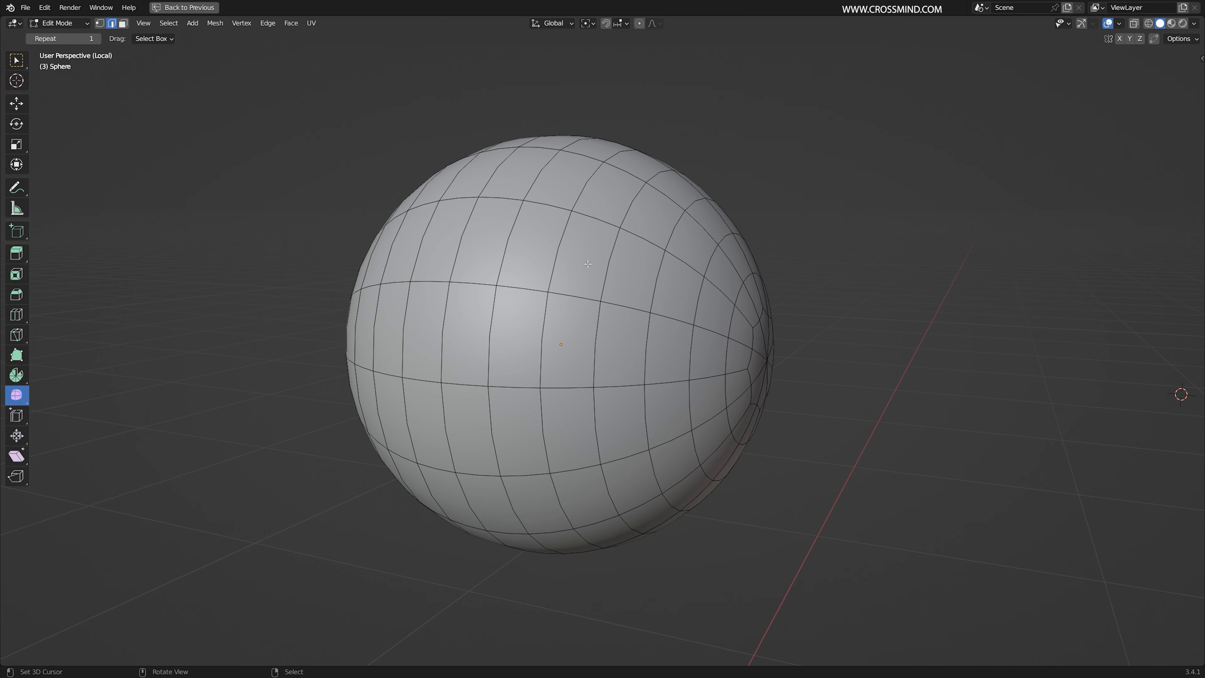
Mark the vertical edge loop running around the outer eye sphere as a seam
middle_click_drag(456, 255, 556, 294)
key("ctrl+e")
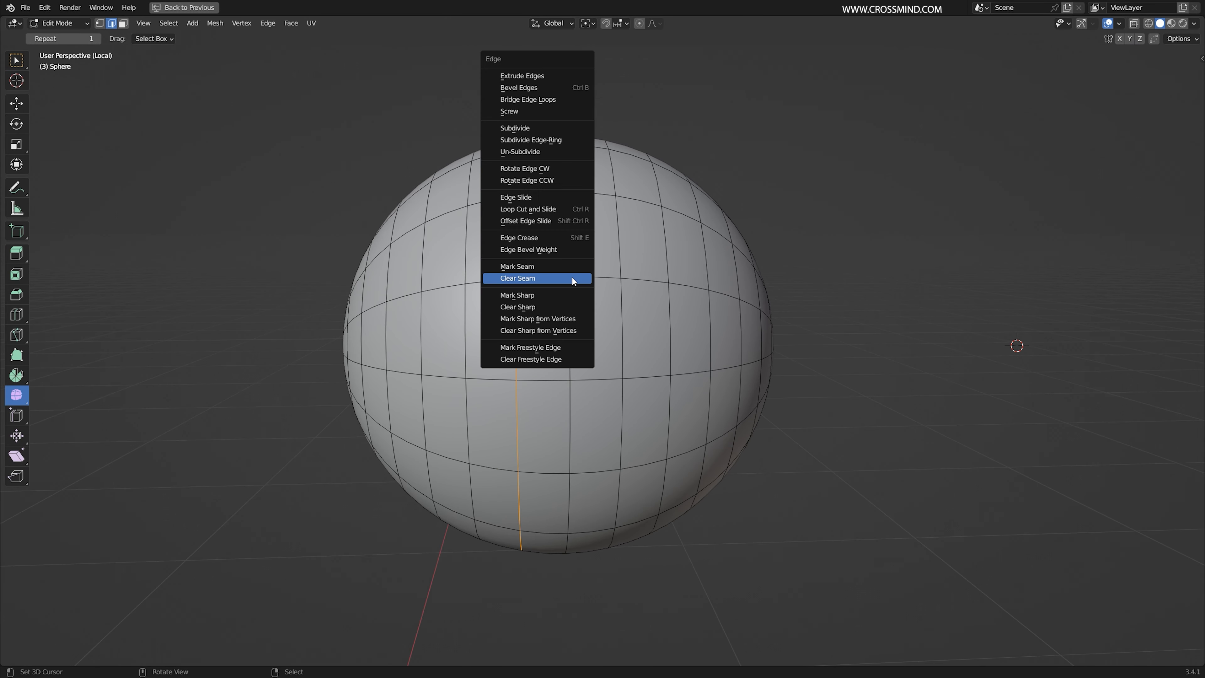
left_click(555, 266)
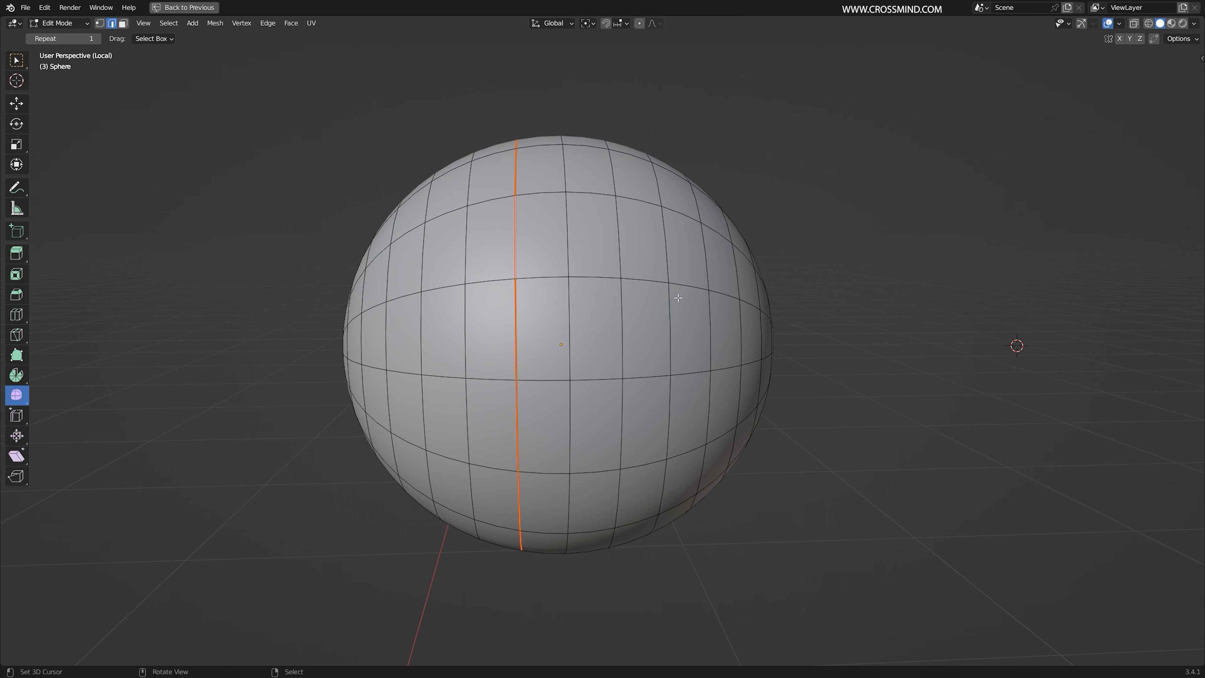
Unwrap all faces of the outer eye sphere and inspect the resulting islands in the UV editor
key("a")
key("u")
left_click(616, 200)
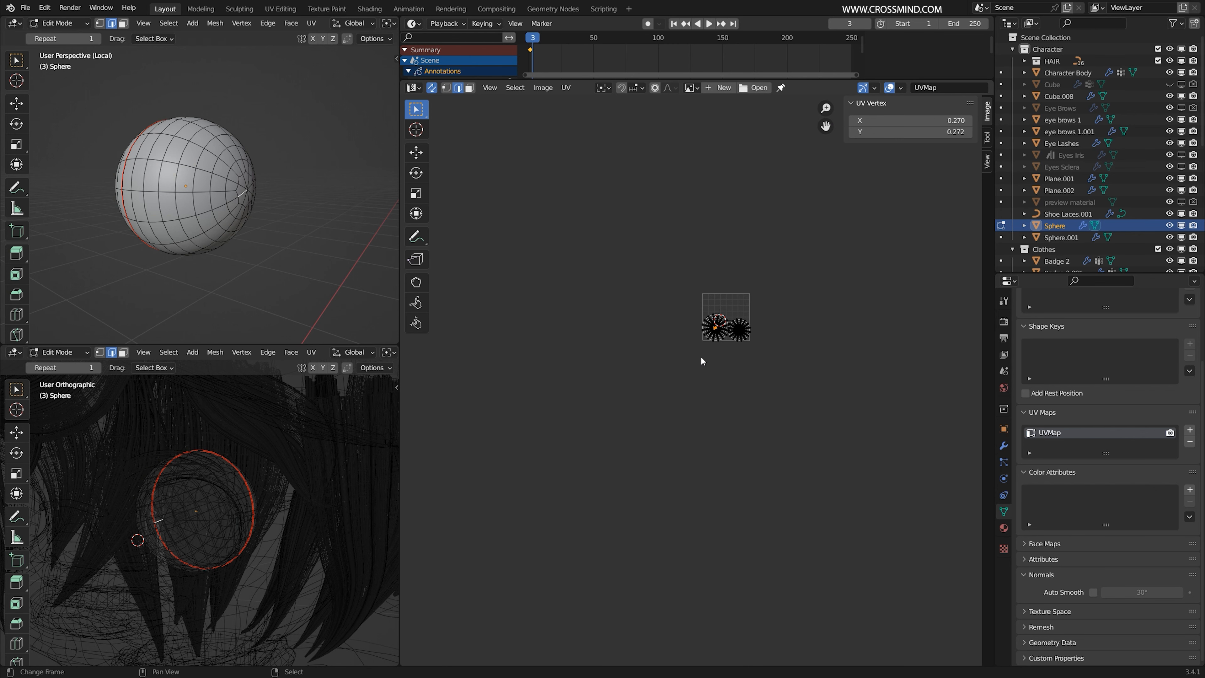
scroll(702, 358, "up", 5)
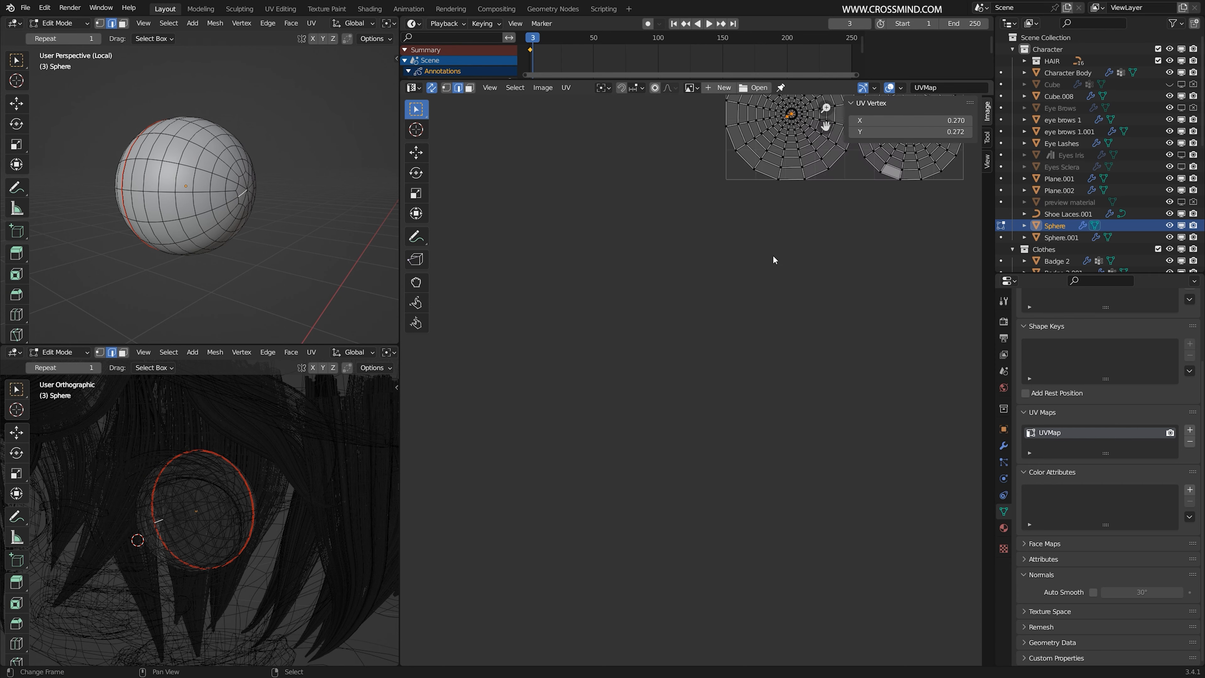
middle_click_drag(774, 261, 664, 409)
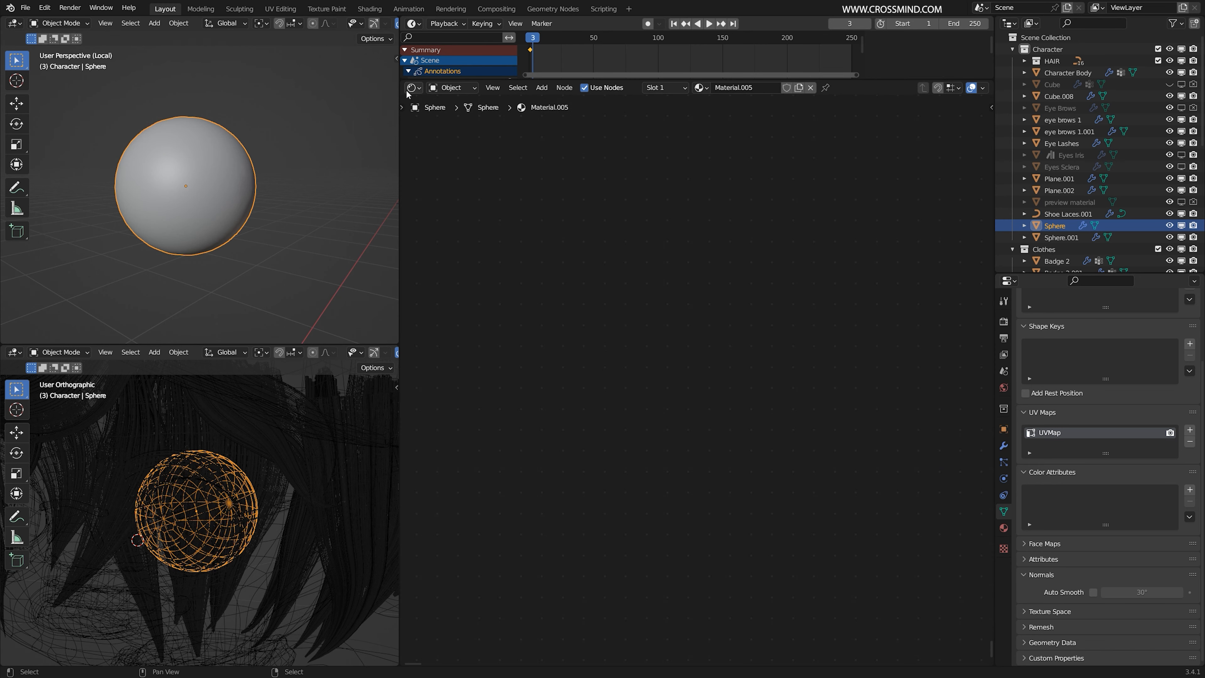
Switch to the Shader Editor and create a new material for the outer eye sphere
left_click(412, 87)
left_click(455, 195)
left_click(733, 88)
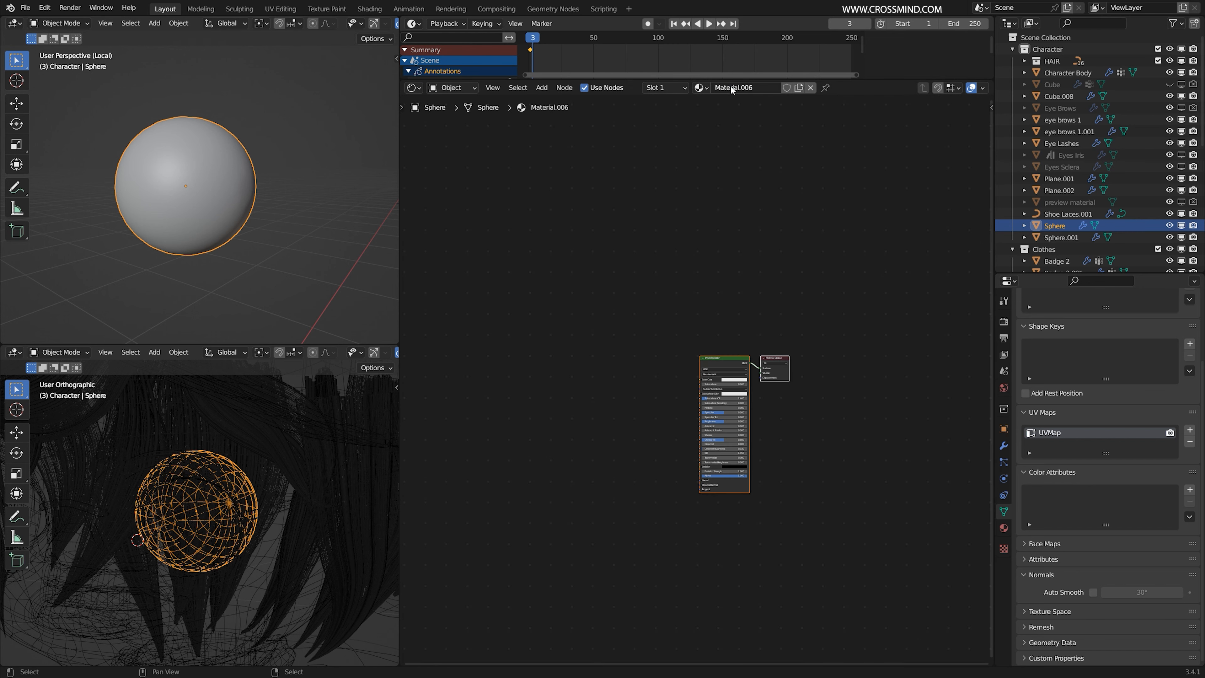
Add a Gradient Texture node beside the Principled BSDF and link its Color output to Base Color
scroll(658, 600, "up", 3)
key("shift+a")
type("g")
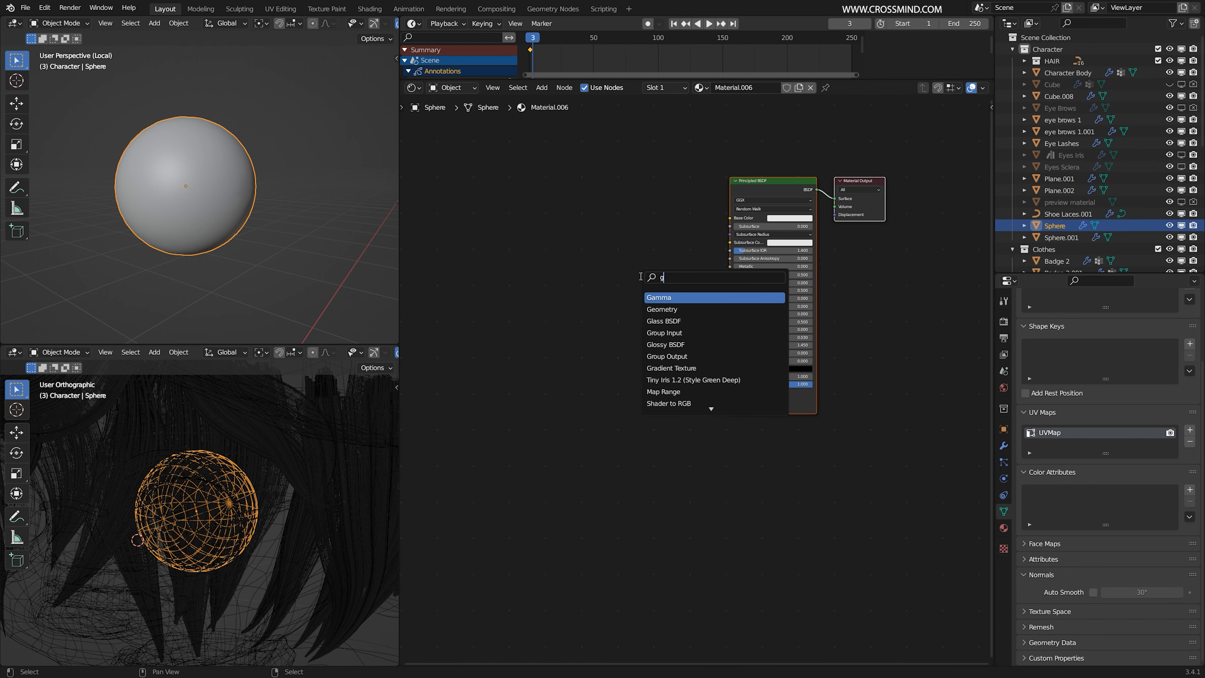
type("rad")
key("Return")
left_click(598, 256)
left_click_drag(612, 242, 730, 218)
key("Home")
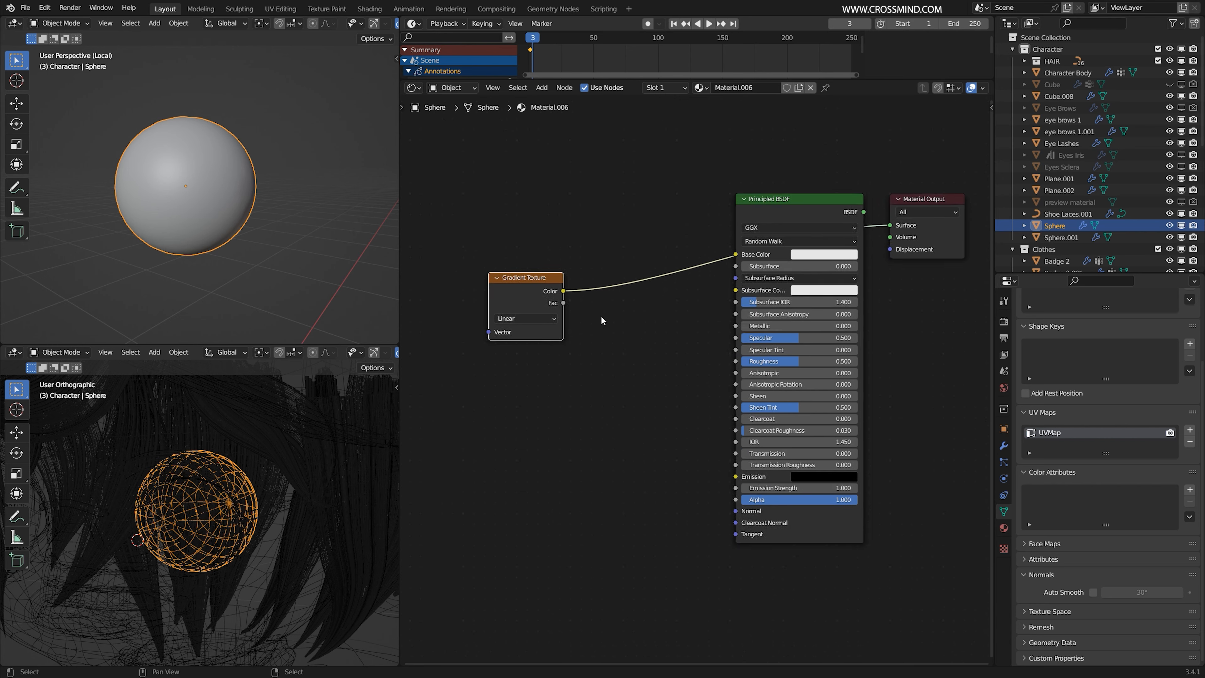
scroll(602, 321, "up", 1)
key("ctrl+z")
left_click_drag(521, 285, 598, 240)
left_click_drag(628, 239, 740, 248)
scroll(688, 250, "up", 1)
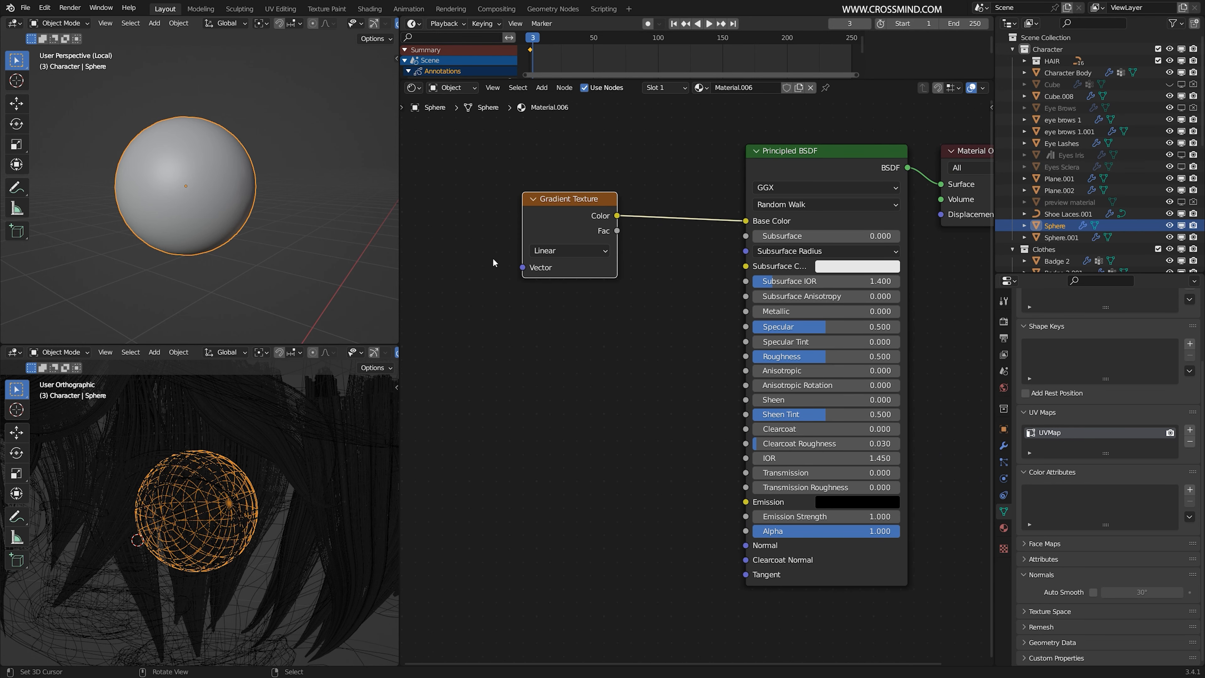
Set the gradient type to Spherical and show the eye sphere in Material Preview shading
left_click(569, 250)
left_click(576, 323)
scroll(220, 209, "up", 3)
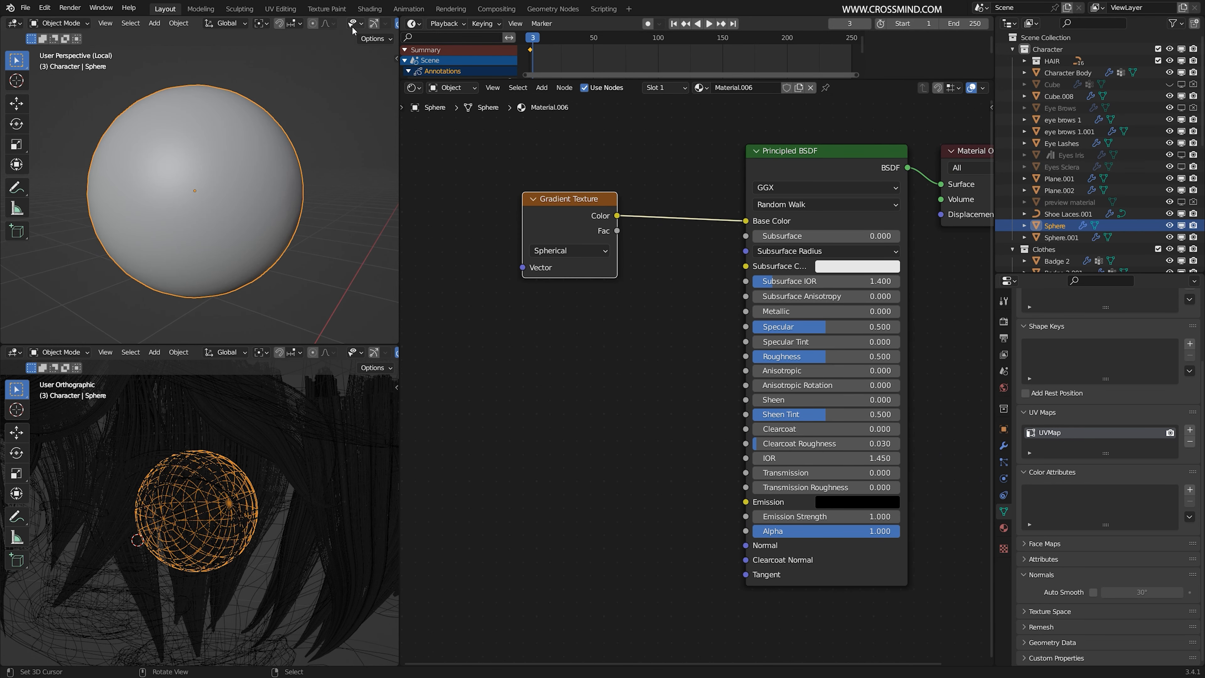
scroll(332, 23, "down", 3)
left_click(377, 24)
middle_click_drag(270, 159, 336, 166)
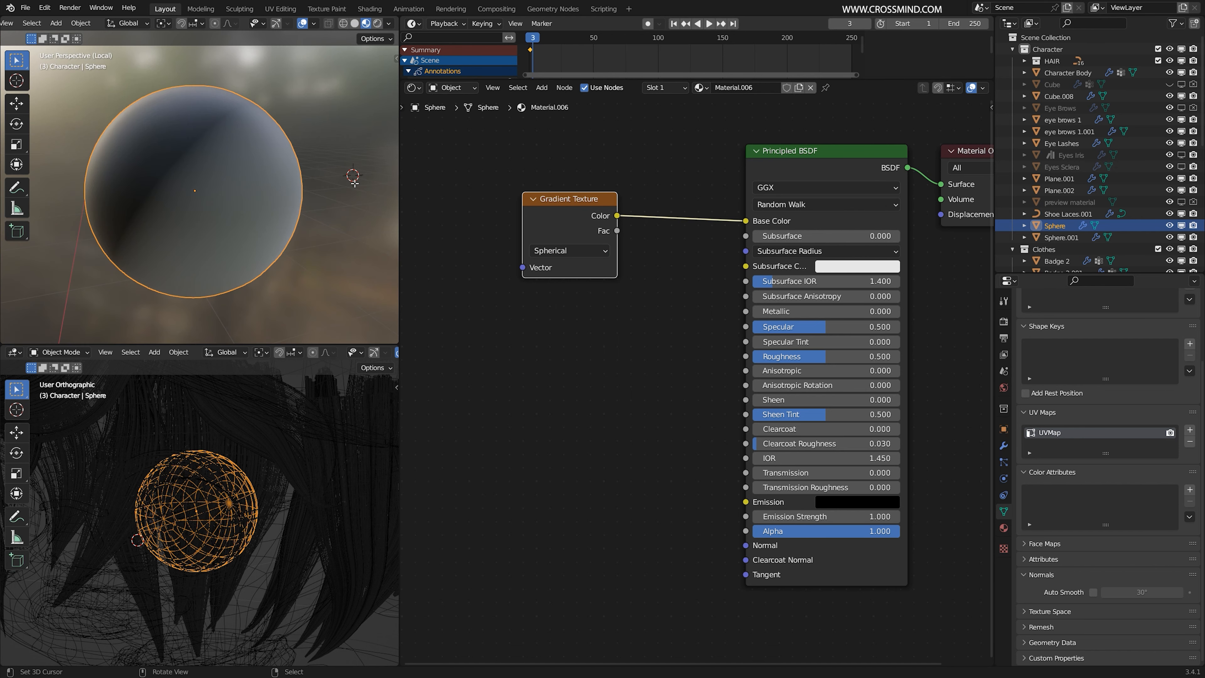
Add Texture Coordinate and Mapping nodes to the Gradient Texture, and feed the Mapping vector from the UV output
key("Tab")
middle_click_drag(573, 261, 596, 276)
key("alt+a")
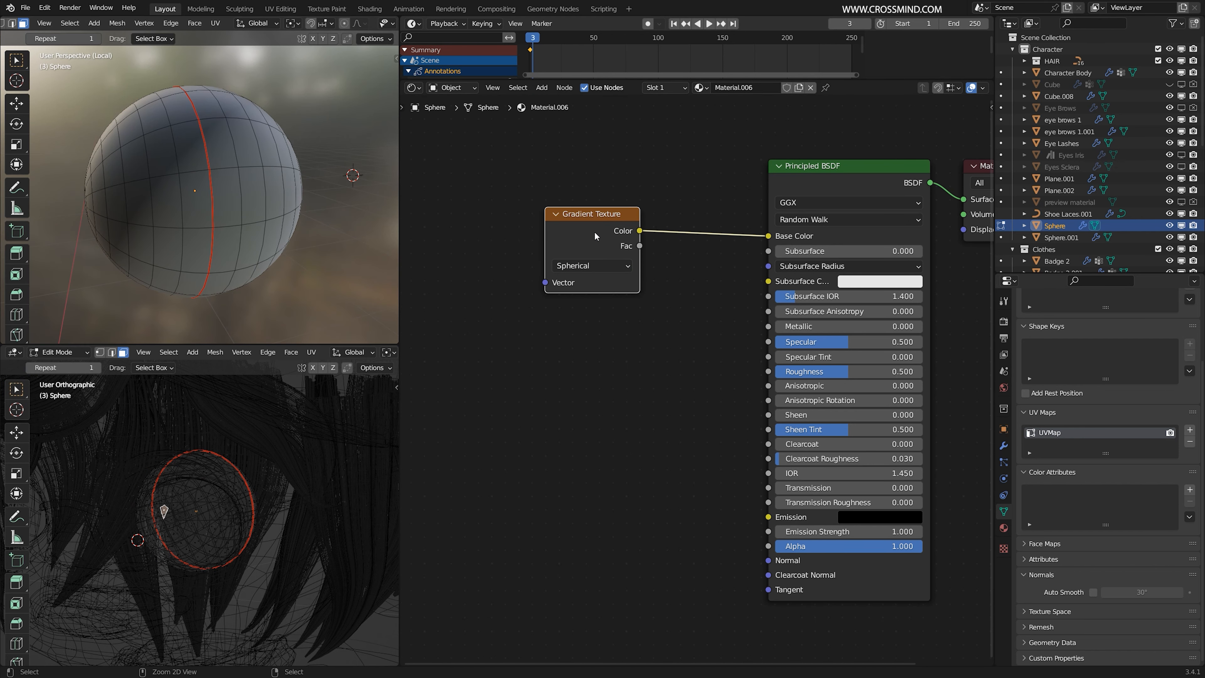
key("ctrl+t")
middle_click_drag(559, 373, 768, 364)
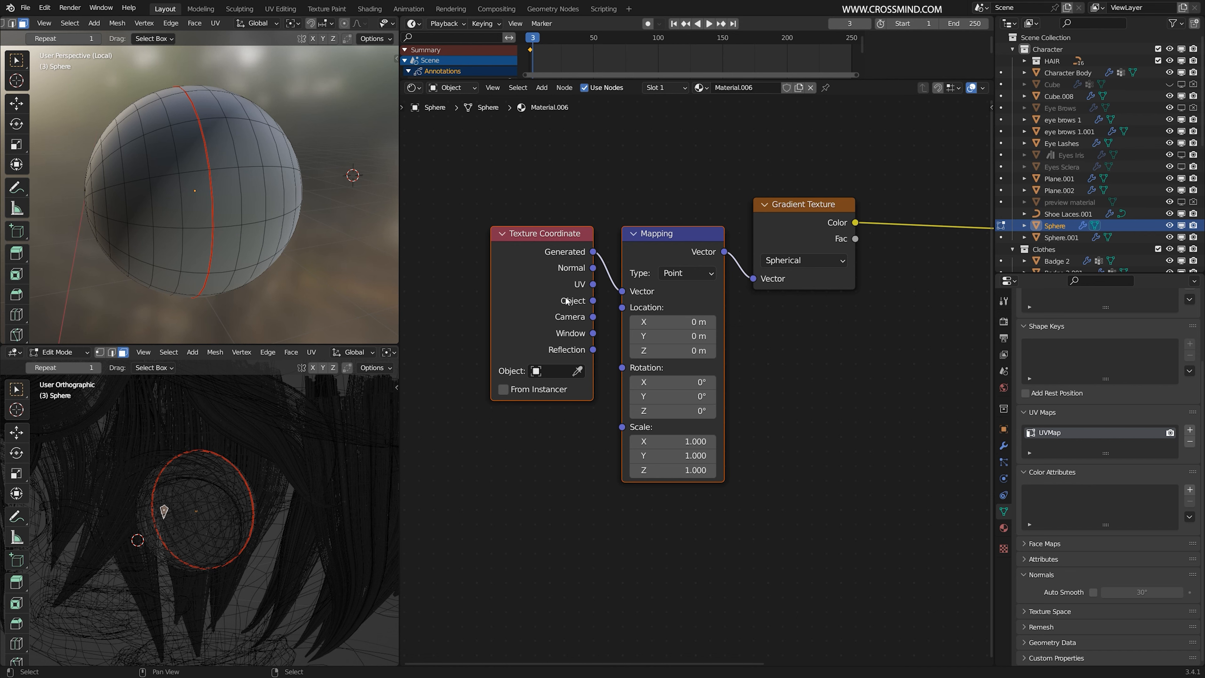
scroll(590, 281, "up", 1)
left_click_drag(623, 294, 617, 285)
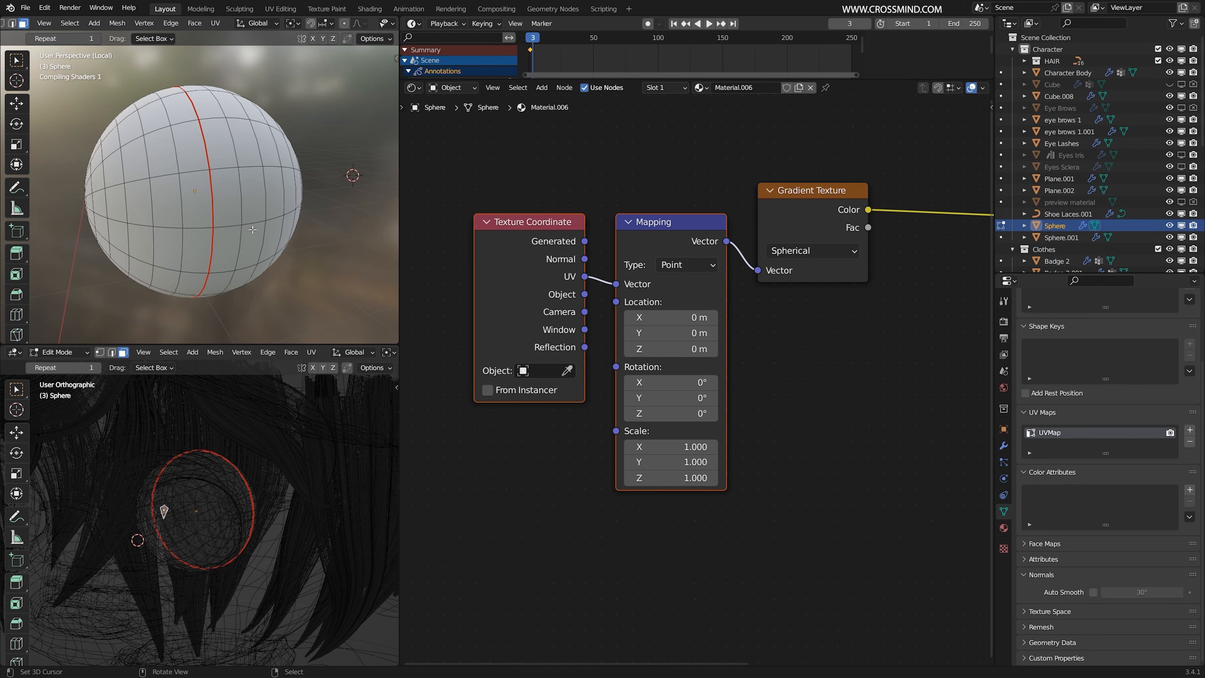
middle_click_drag(223, 209, 114, 240)
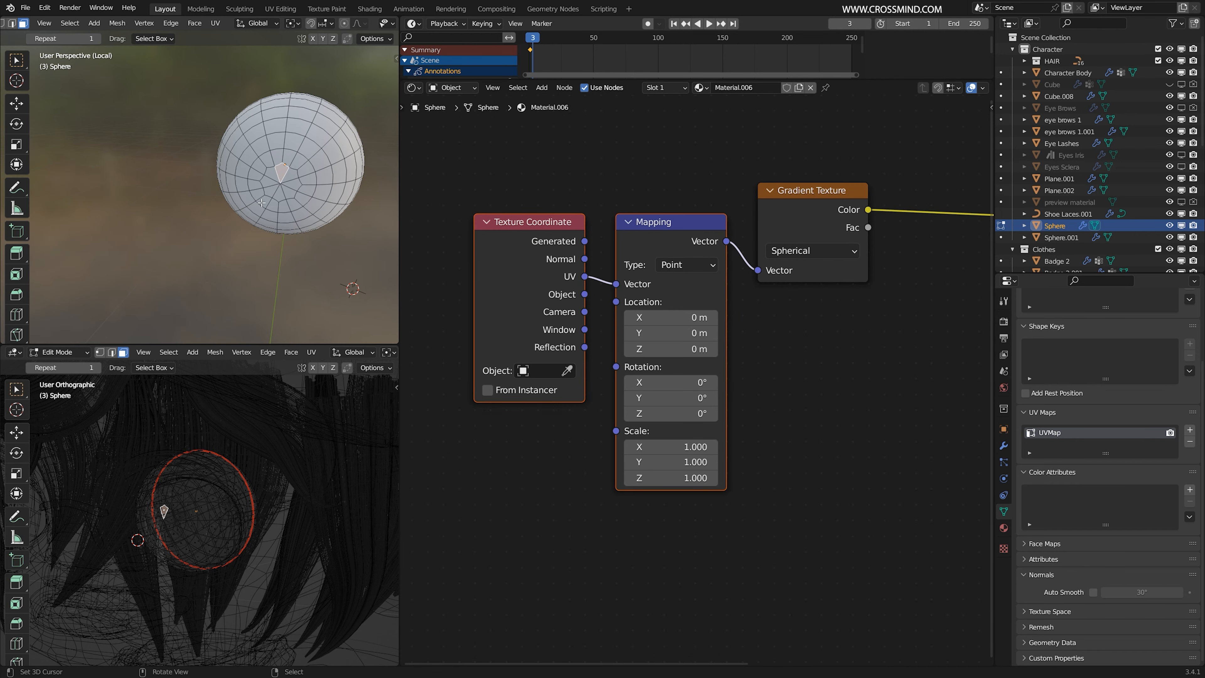
left_click(263, 201)
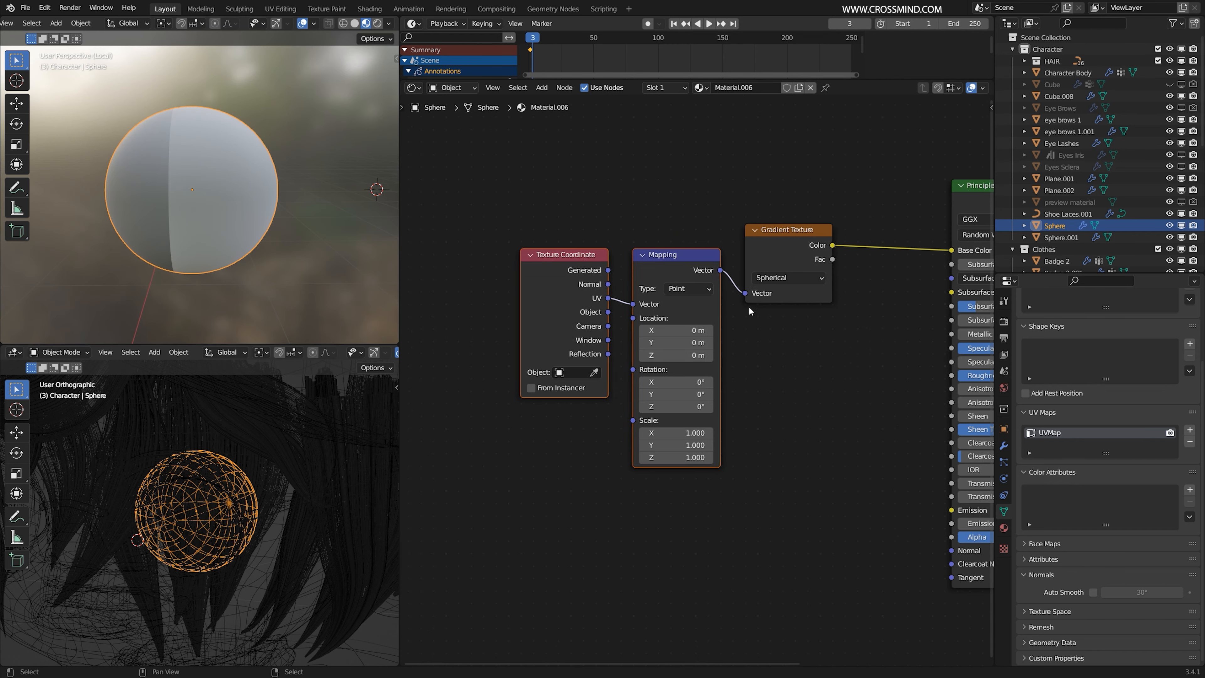
Insert a ColorRamp node between the Gradient Texture and the Principled BSDF's Base Color
middle_click_drag(748, 306, 674, 301)
key("shift+a")
left_click(807, 321)
type("ramp")
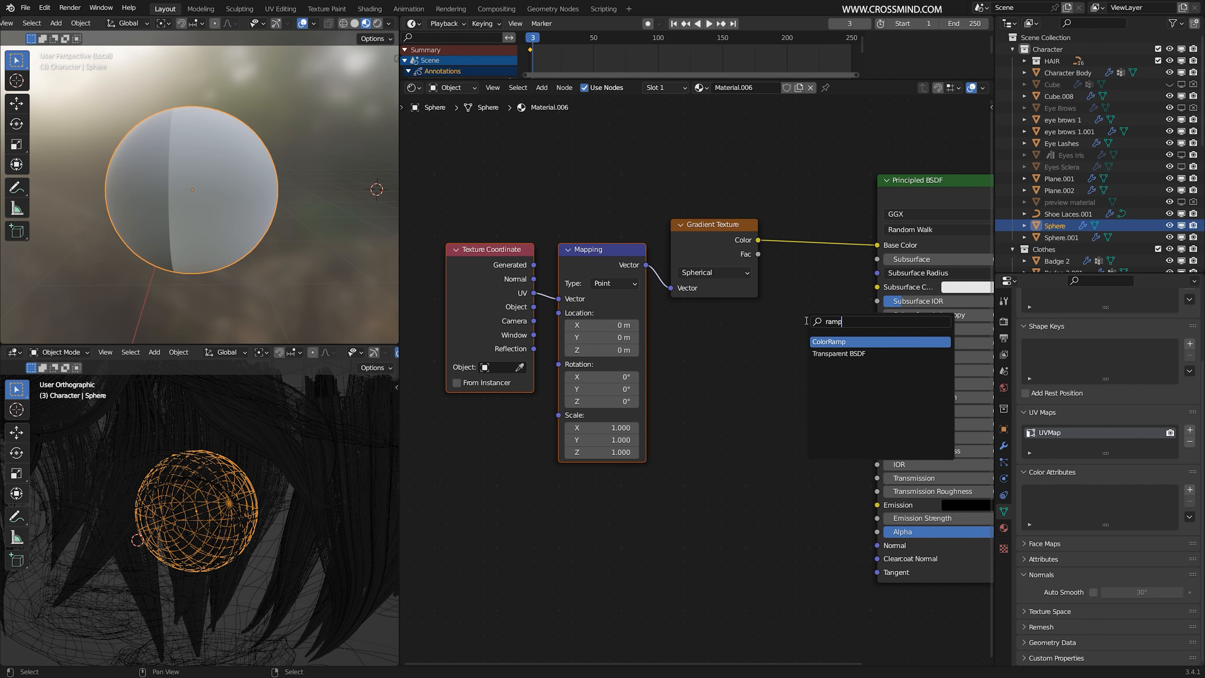
key("Return")
left_click(831, 250)
mouse_move(230, 213)
middle_mouse_down()
mouse_move(249, 216)
mouse_move(217, 212)
middle_mouse_up()
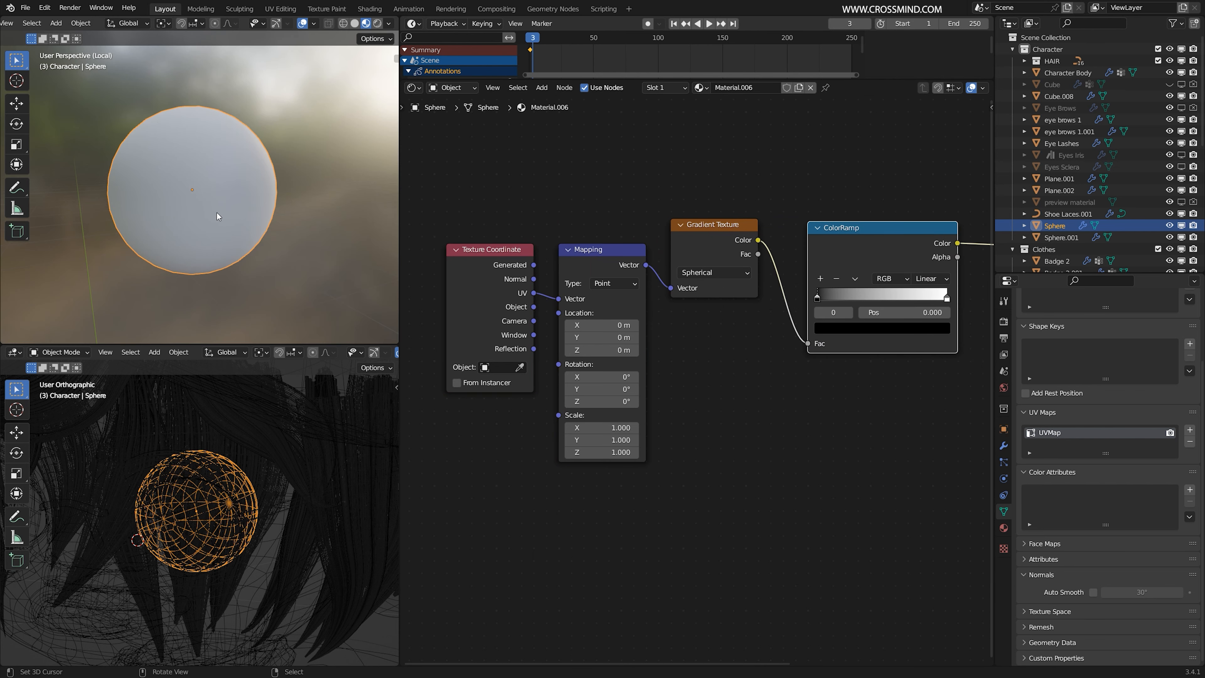
Move the ColorRamp's black stop to about 0.593 and check the gradient on the sphere
key("KP_1")
middle_click_drag(861, 335, 807, 330)
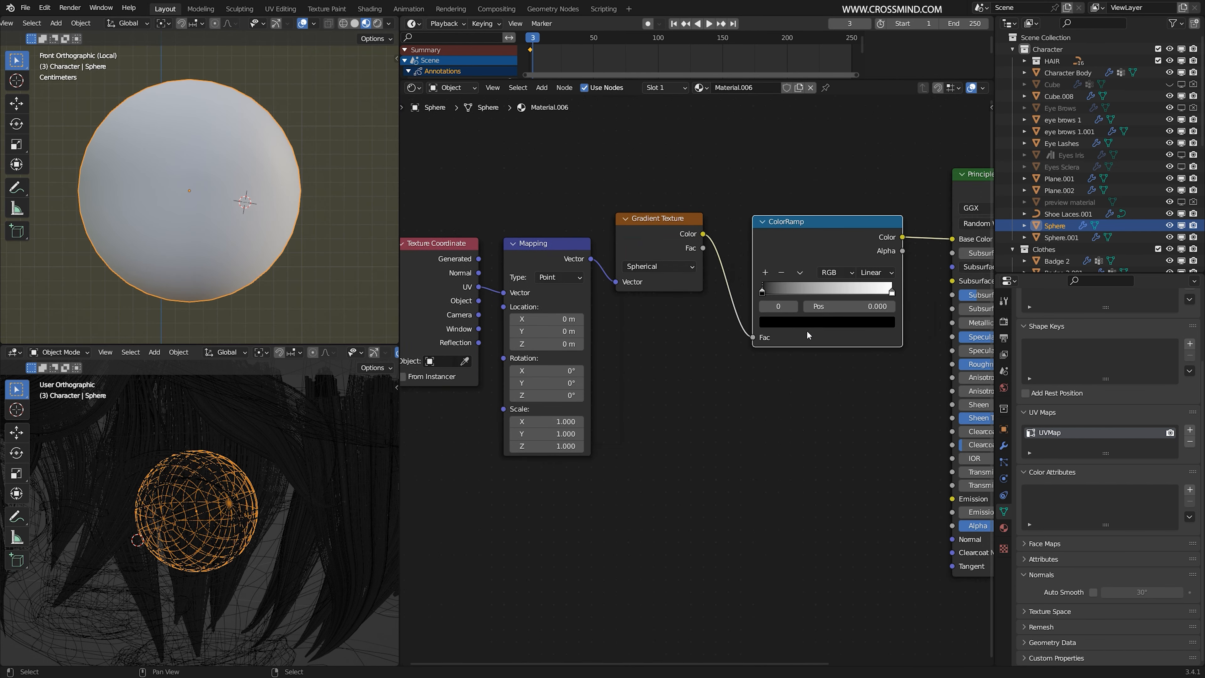
scroll(807, 330, "up", 1)
left_click_drag(797, 290, 856, 285)
middle_click_drag(225, 219, 213, 157)
middle_click_drag(236, 240, 233, 220)
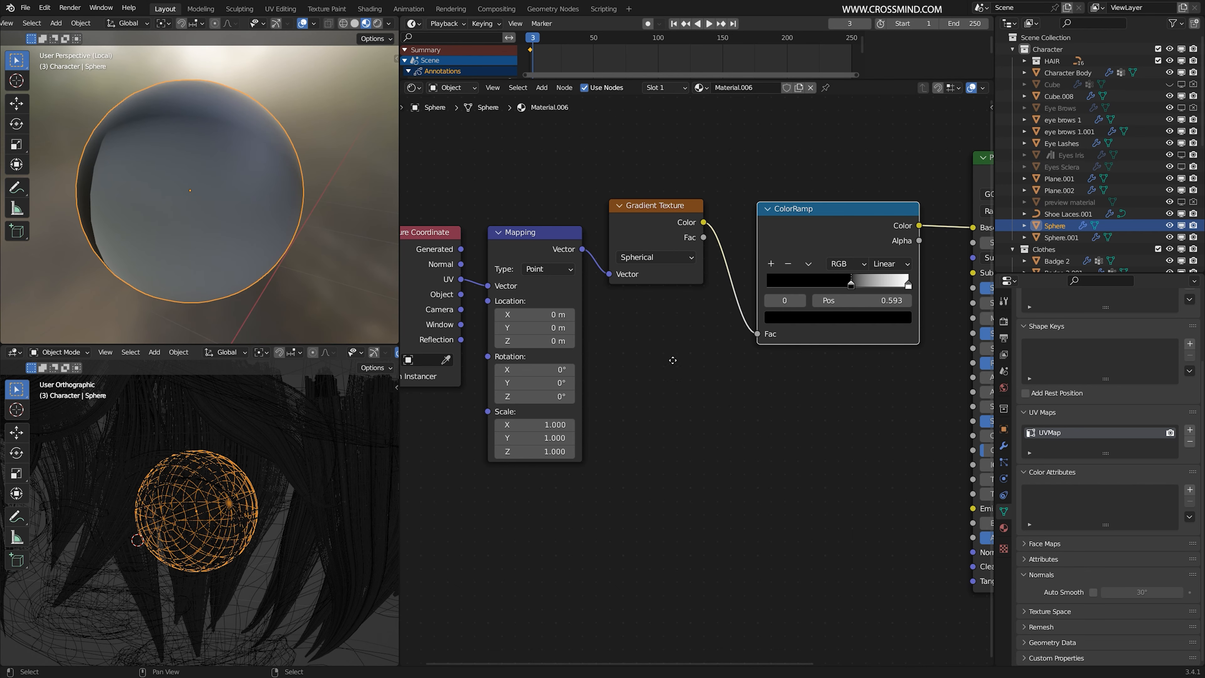
middle_click_drag(672, 358, 809, 350)
scroll(809, 350, "up", 1)
left_click_drag(660, 302, 688, 302)
right_click(659, 303)
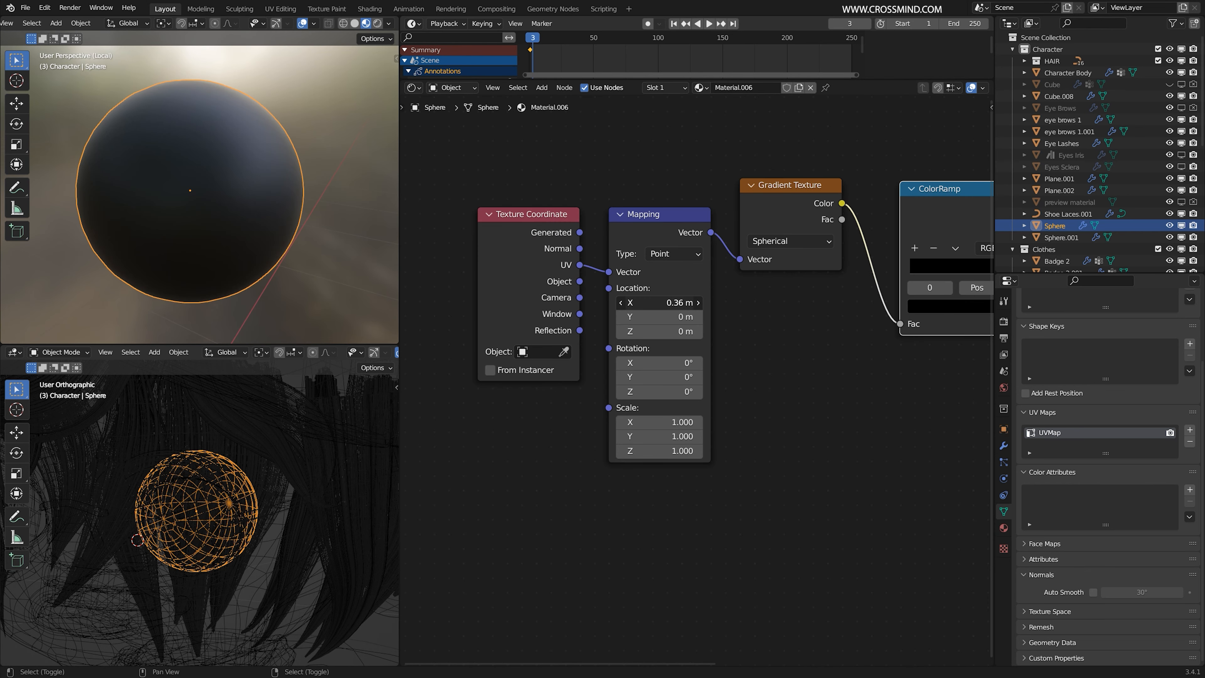
right_click(659, 303)
Move the ColorRamp's black stop to about 0.709 to narrow the white area
middle_click_drag(756, 288, 564, 286)
left_click_drag(808, 272, 825, 272)
mouse_move(233, 199)
middle_mouse_down()
mouse_move(144, 203)
mouse_move(202, 197)
mouse_move(150, 218)
mouse_move(215, 190)
mouse_move(180, 192)
mouse_move(243, 196)
middle_mouse_up()
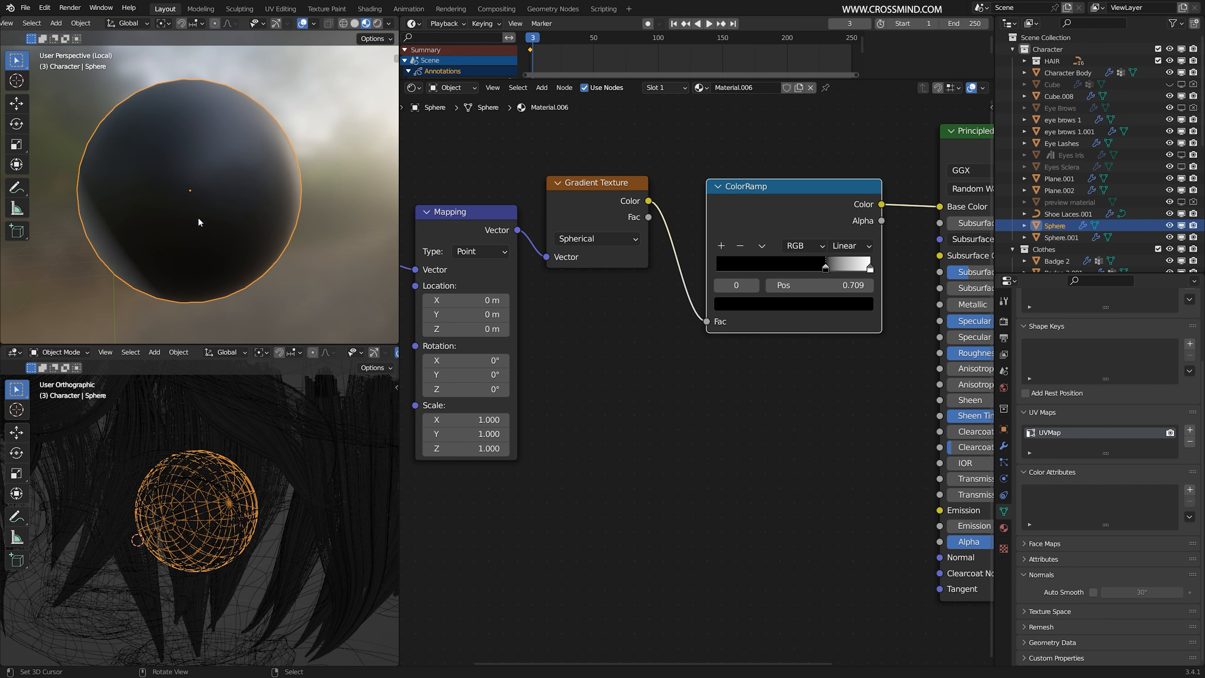
Try to reorient the gradient with the Mapping node's X and Y rotation, and reset the rotation
key("Tab")
mouse_move(198, 221)
middle_mouse_down()
mouse_move(167, 218)
mouse_move(197, 217)
middle_mouse_up()
middle_click_drag(450, 378, 550, 357)
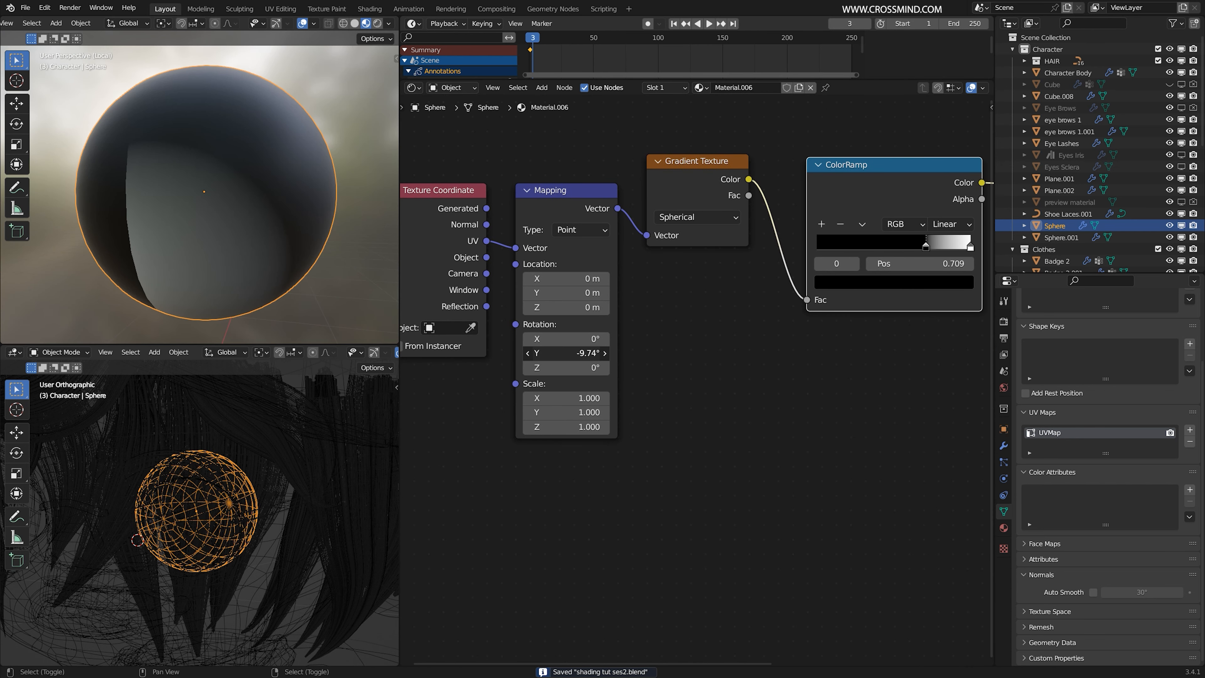
key("BackSpace")
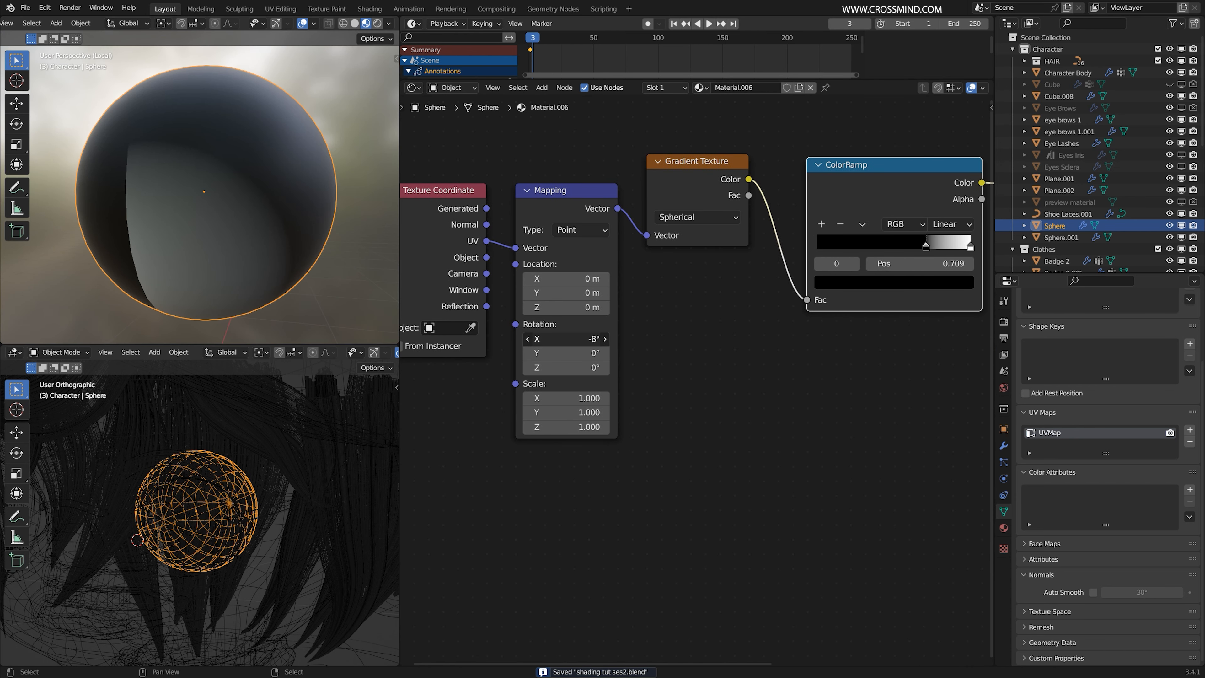
Shift the Mapping location to X -0.28 m and Y -0.27 m, and tighten the ColorRamp's black stop to just over 0.909
left_click_drag(556, 279, 532, 279)
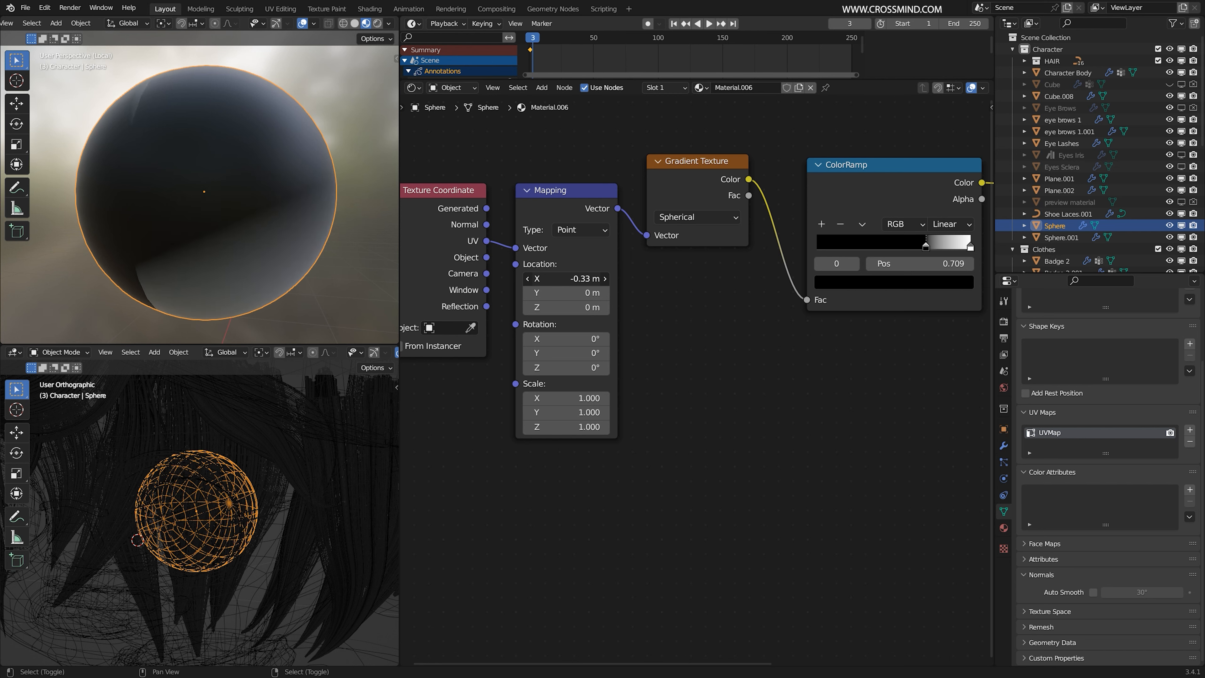
middle_click_drag(297, 270, 164, 256)
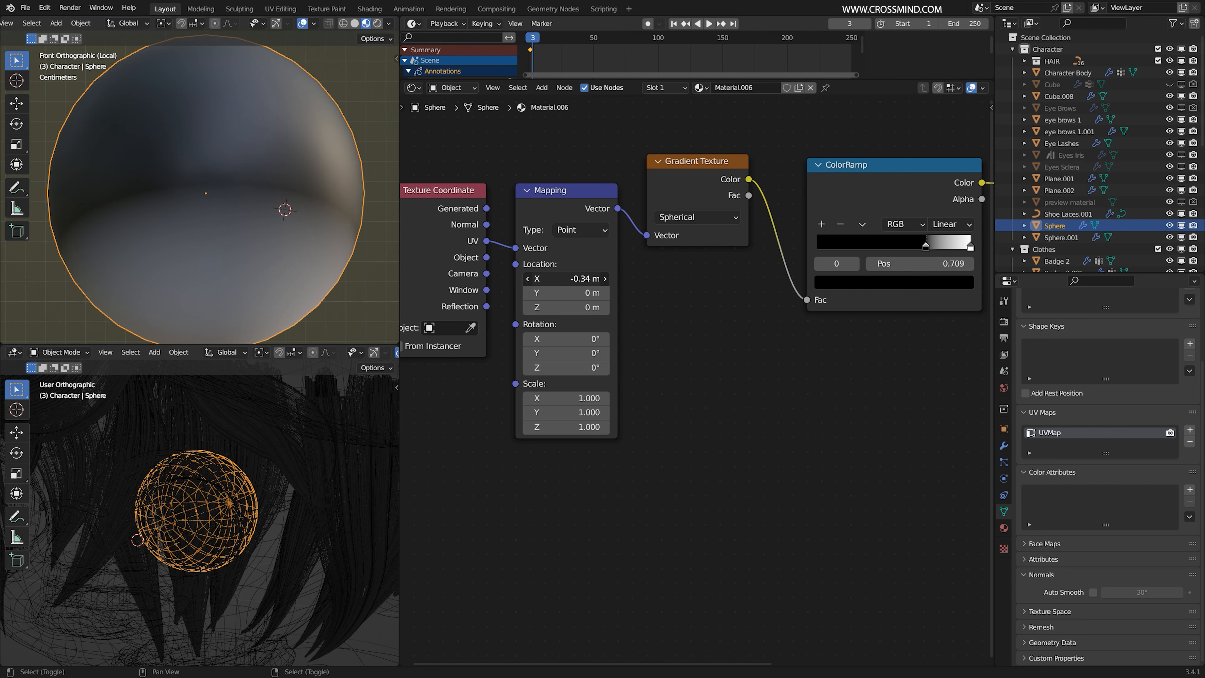
left_click_drag(556, 279, 545, 293)
middle_click_drag(849, 306, 739, 312)
left_click_drag(815, 251, 847, 251)
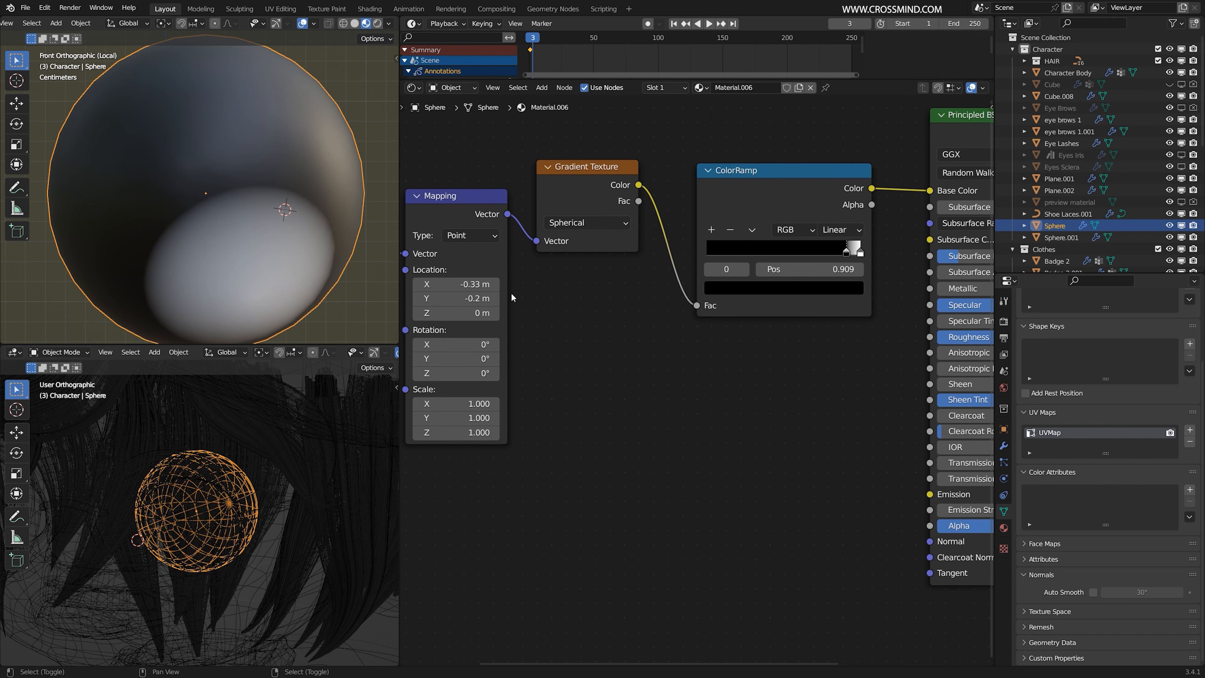
left_click_drag(454, 284, 451, 298)
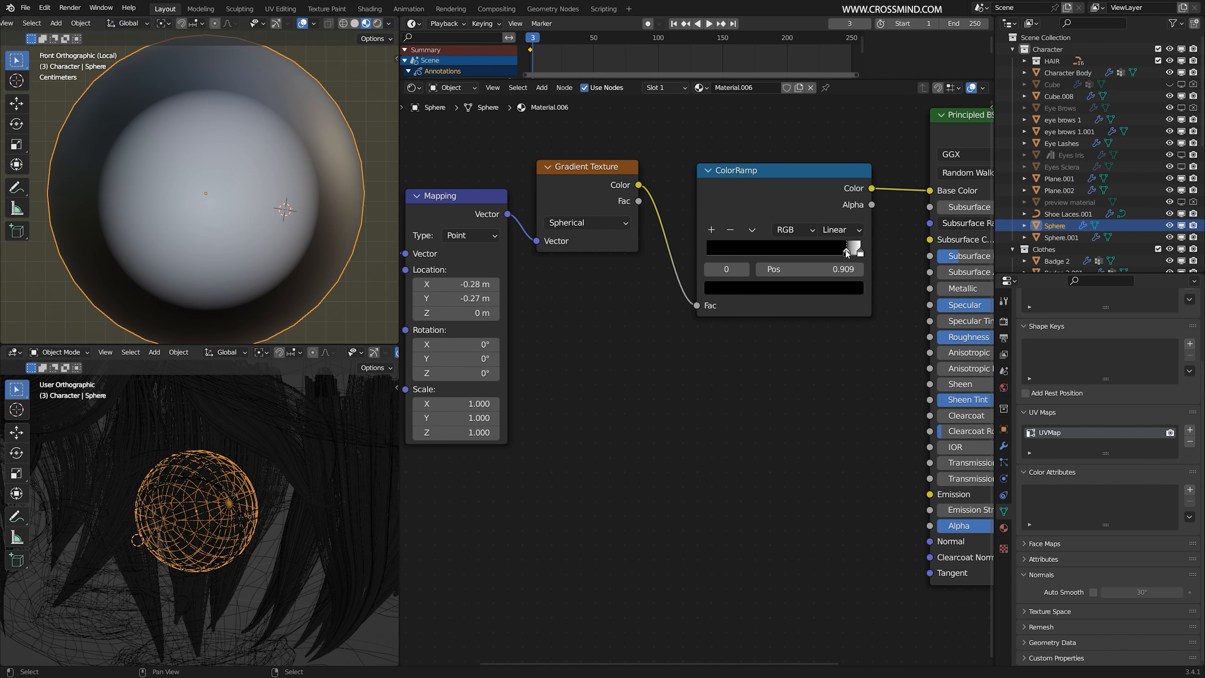
left_click_drag(846, 250, 848, 250)
Set the Mapping node's location to X -0.275 m and Y -0.275 m, and save the file
scroll(161, 215, "down", 1)
middle_click_drag(449, 297, 618, 283)
scroll(618, 283, "up", 6)
mouse_move(618, 284)
left_mouse_down("shift")
mouse_move(633, 284)
mouse_move(618, 284)
left_mouse_up("shift")
left_click_drag(640, 264, 641, 264, "shift")
scroll(183, 198, "up", 2)
scroll(182, 198, "down", 1)
left_click(656, 268)
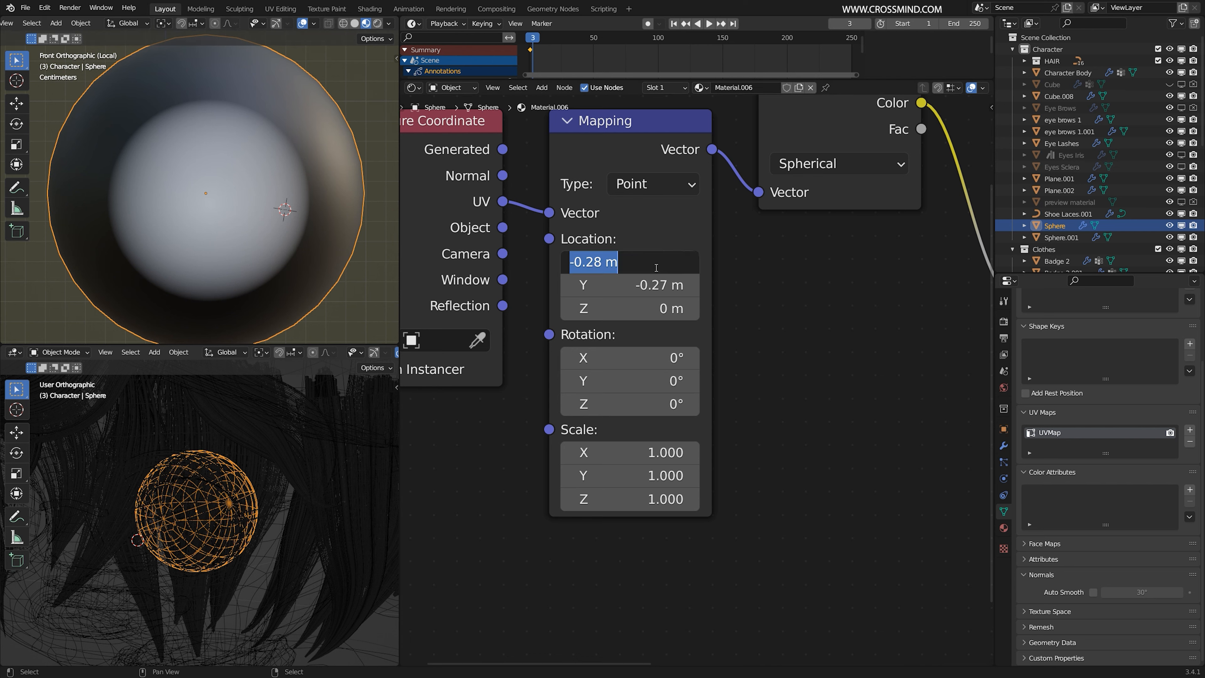
key("BackSpace")
type("7")
key("Return")
left_click(664, 262)
type("5")
key("Return")
left_click(654, 285)
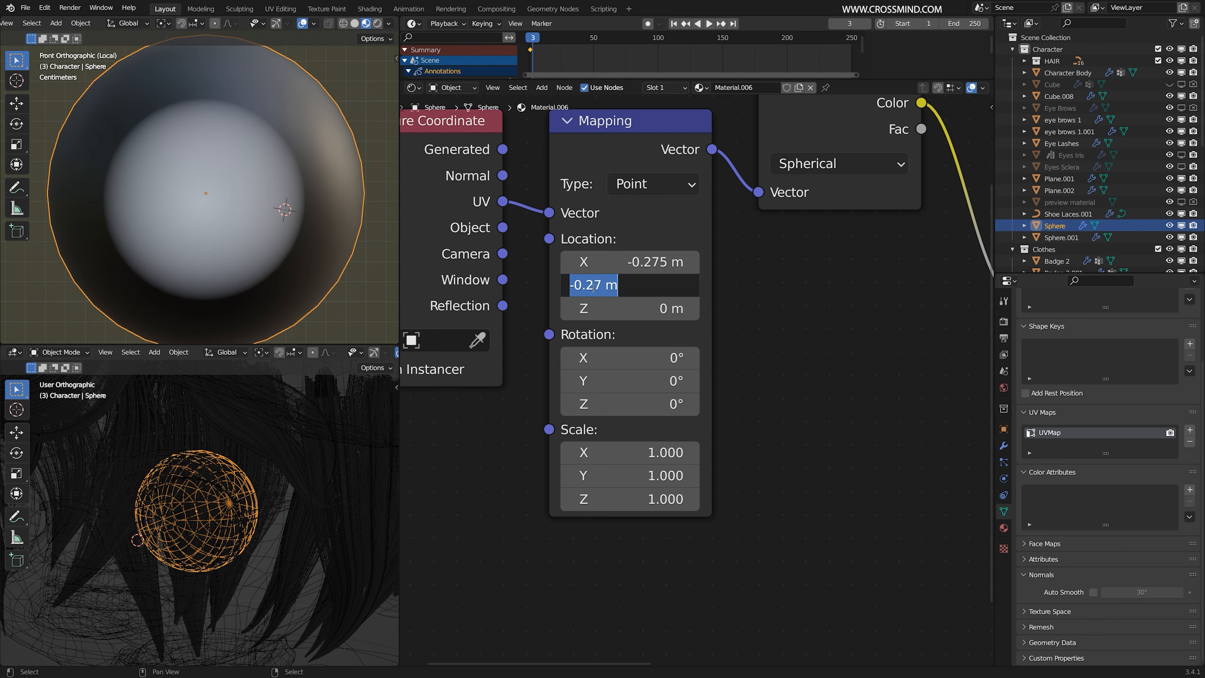
type("5")
key("ctrl+s")
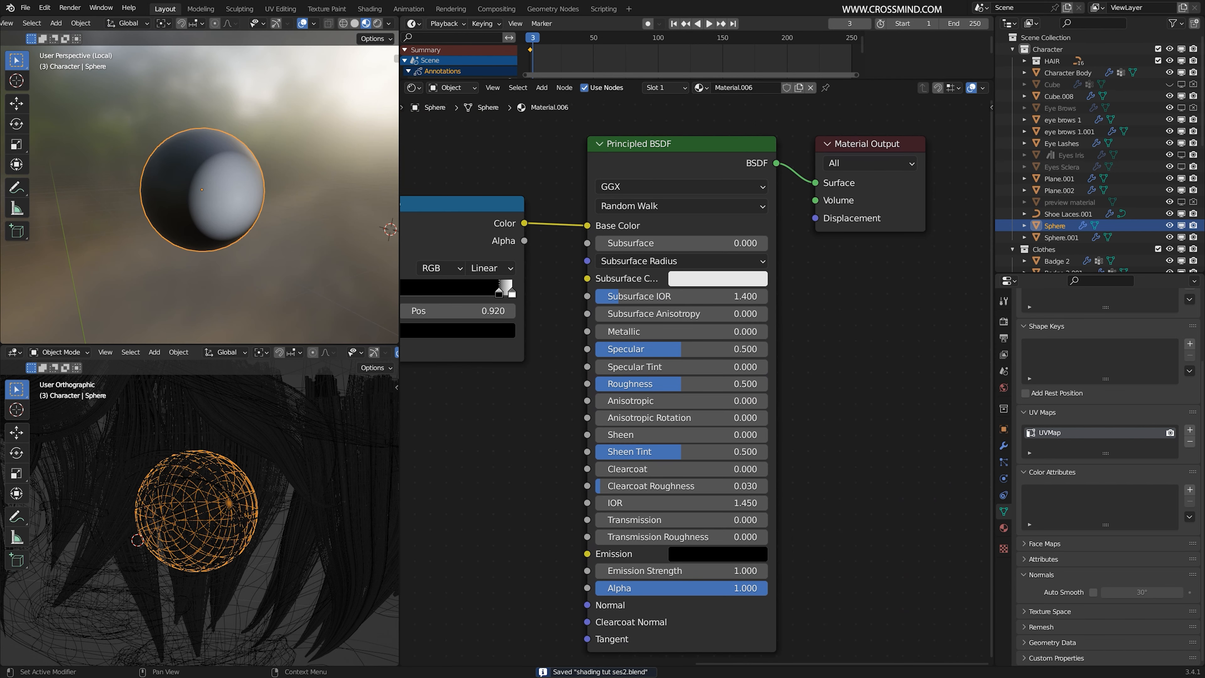
Examine the mask on the sphere, comparing the raw Gradient Texture output with the ColorRamp result
scroll(474, 237, "down", 1)
middle_click_drag(474, 238, 643, 219)
scroll(726, 223, "down", 2)
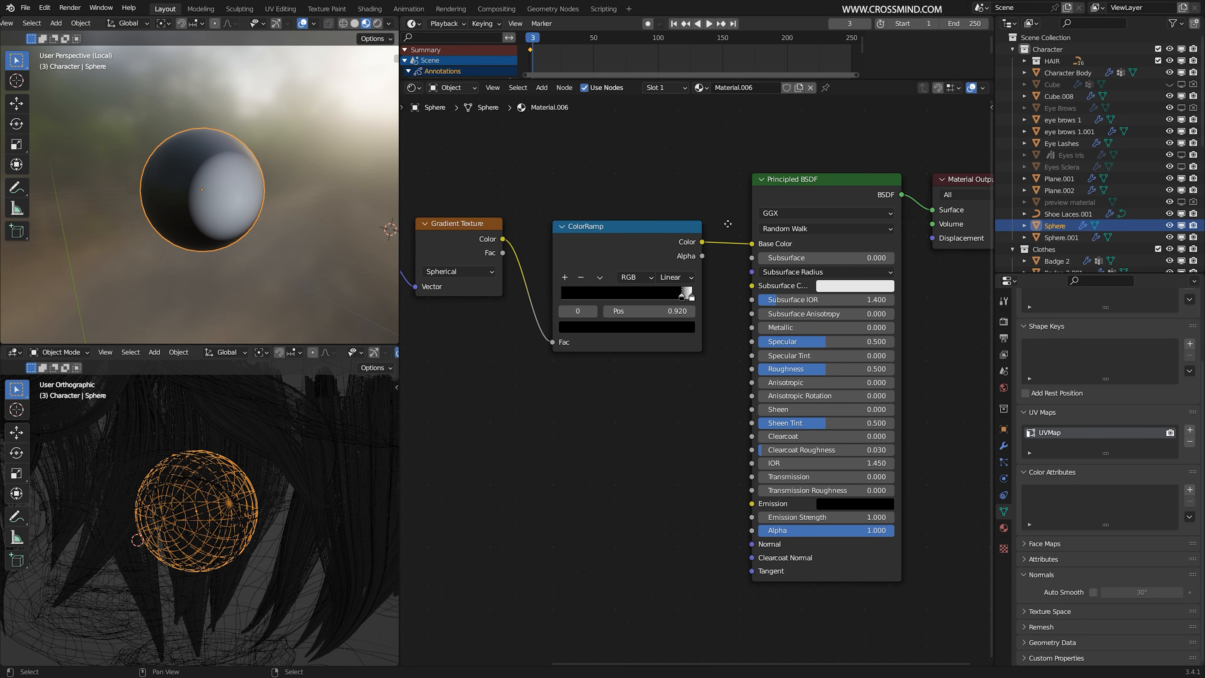
middle_click_drag(726, 223, 621, 283)
scroll(634, 285, "up", 2)
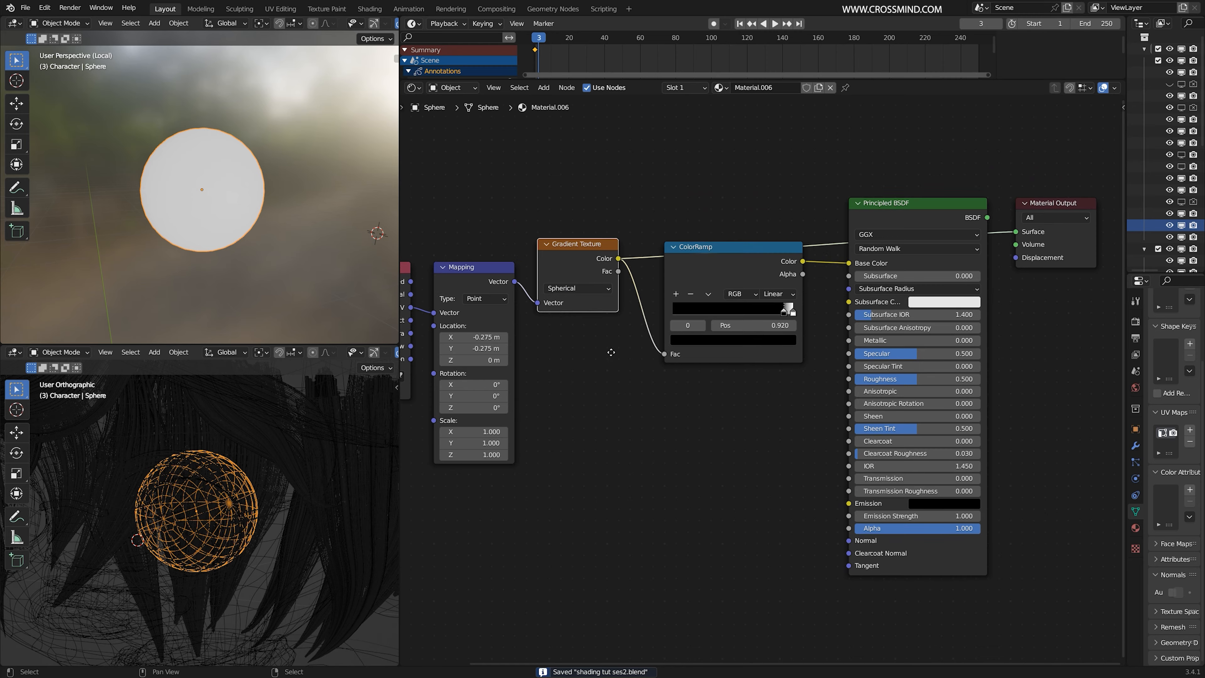
middle_click_drag(610, 350, 624, 360)
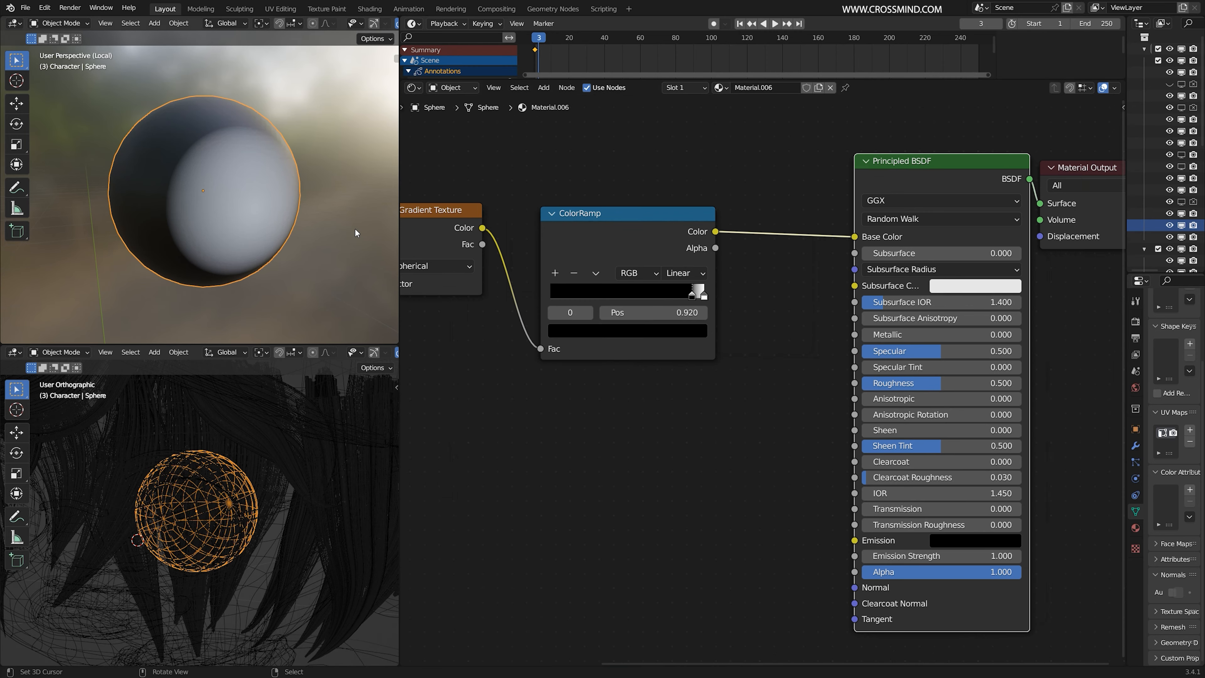
middle_click_drag(355, 231, 422, 271)
middle_click_drag(714, 365, 688, 341)
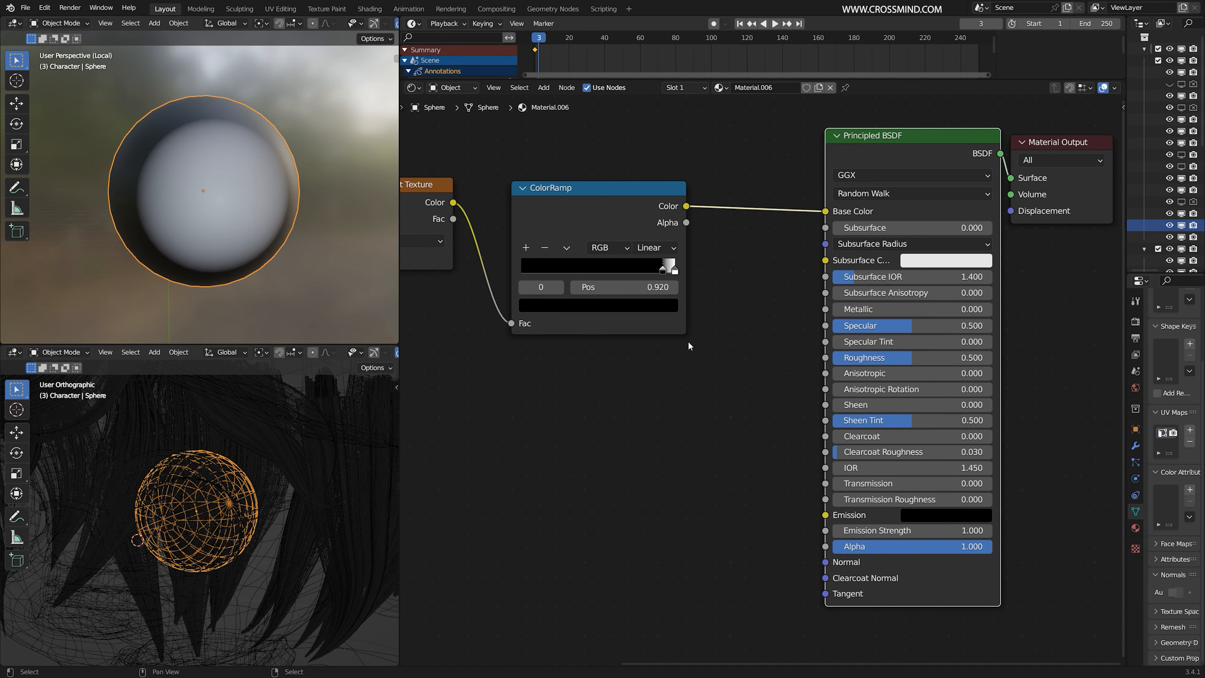
Insert a Math node between the ColorRamp and the Principled BSDF's Base Color, with its operation set to Multiply
key("shift+a")
type("math")
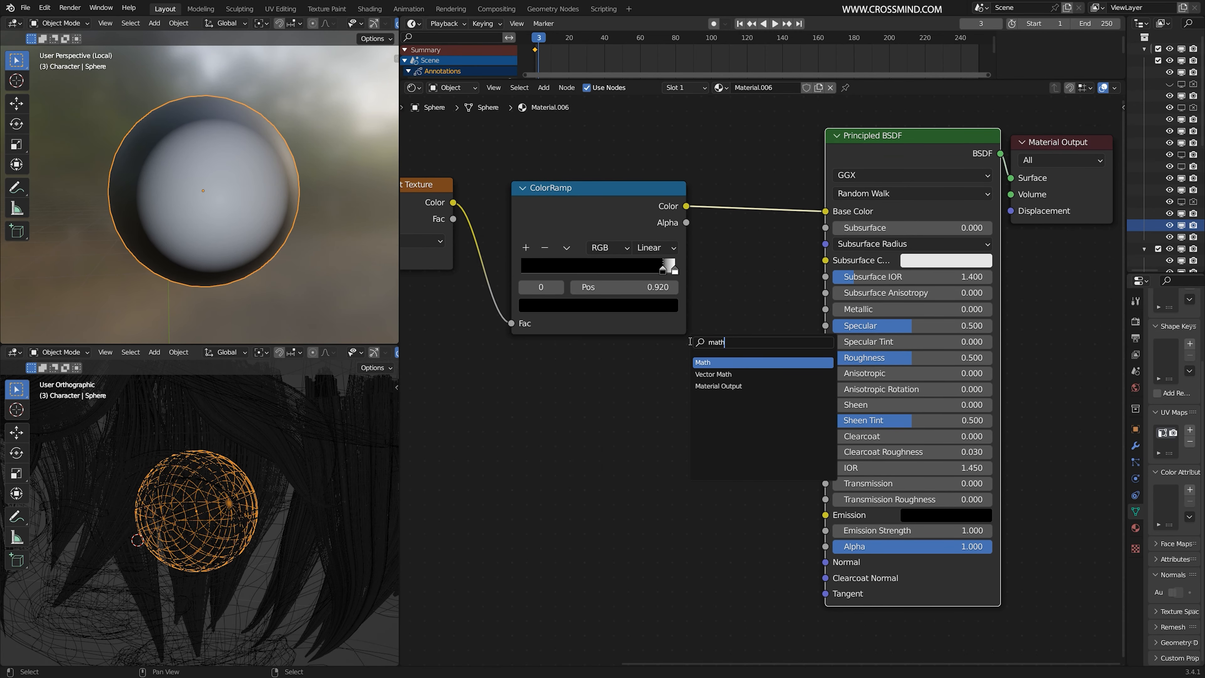
left_click(716, 360)
left_click(708, 367)
middle_click_drag(708, 367, 686, 341)
left_click_drag(701, 342, 732, 198)
middle_click_drag(750, 342, 704, 371)
scroll(704, 371, "up", 2)
left_click(737, 230)
left_click(219, 306)
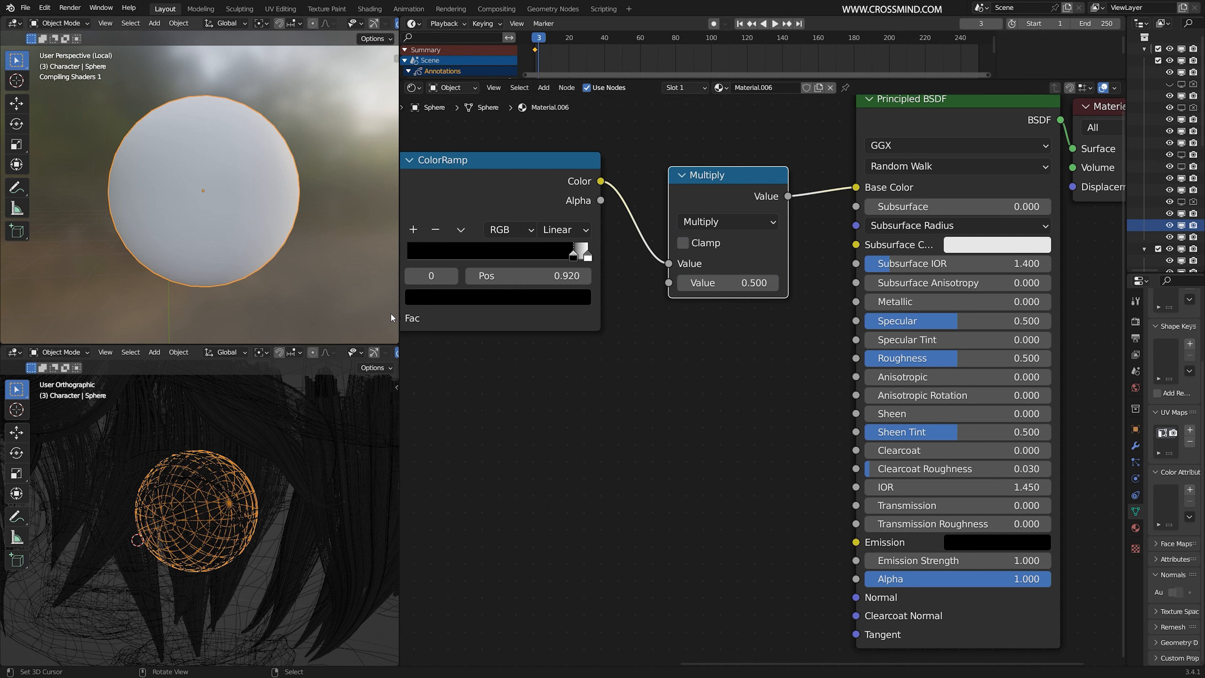
Raise the Multiply node's value to 6.700 and move the ColorRamp's black stop to 0.945
left_click_drag(727, 282, 809, 282)
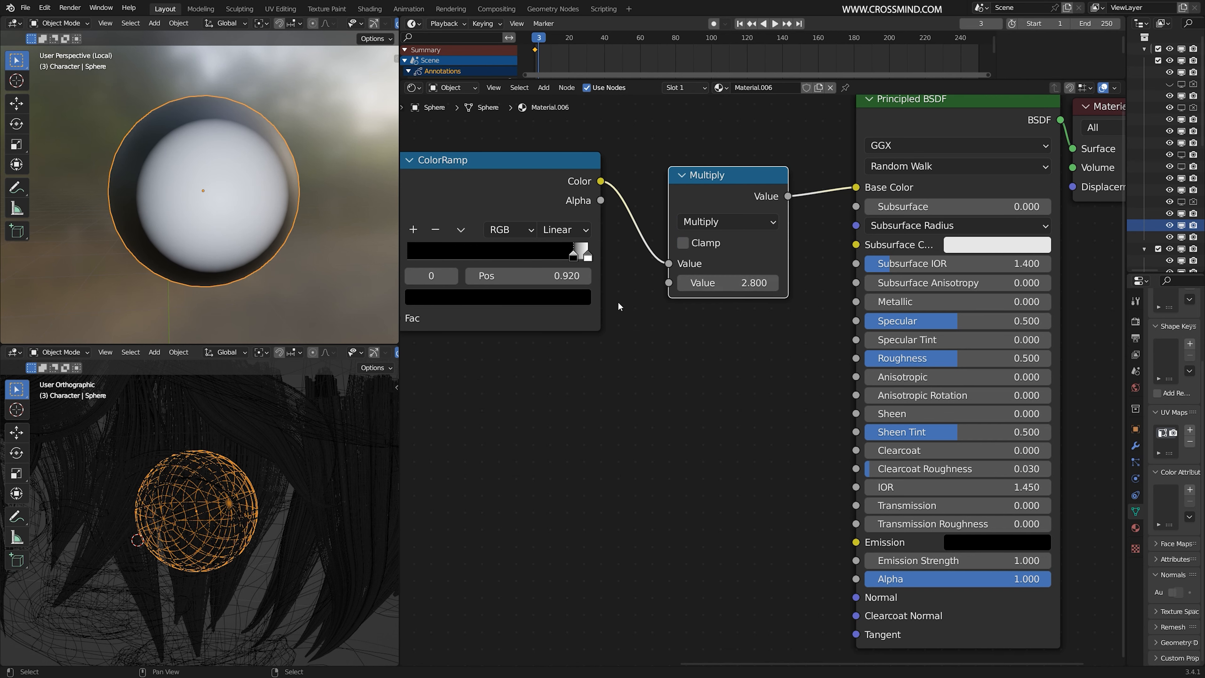
scroll(631, 308, "up", 3)
left_click_drag(678, 275, 687, 277)
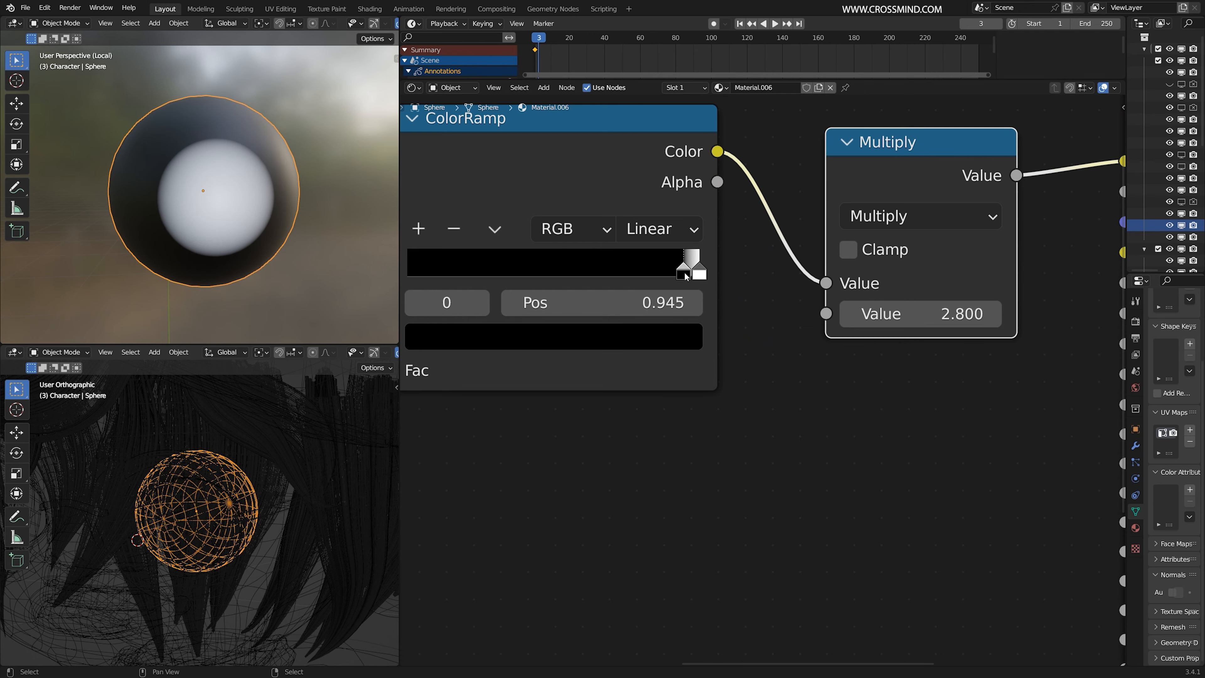
middle_click_drag(863, 311, 748, 295)
left_click_drag(749, 295, 930, 281)
scroll(930, 282, "down", 4)
middle_click_drag(930, 282, 724, 222)
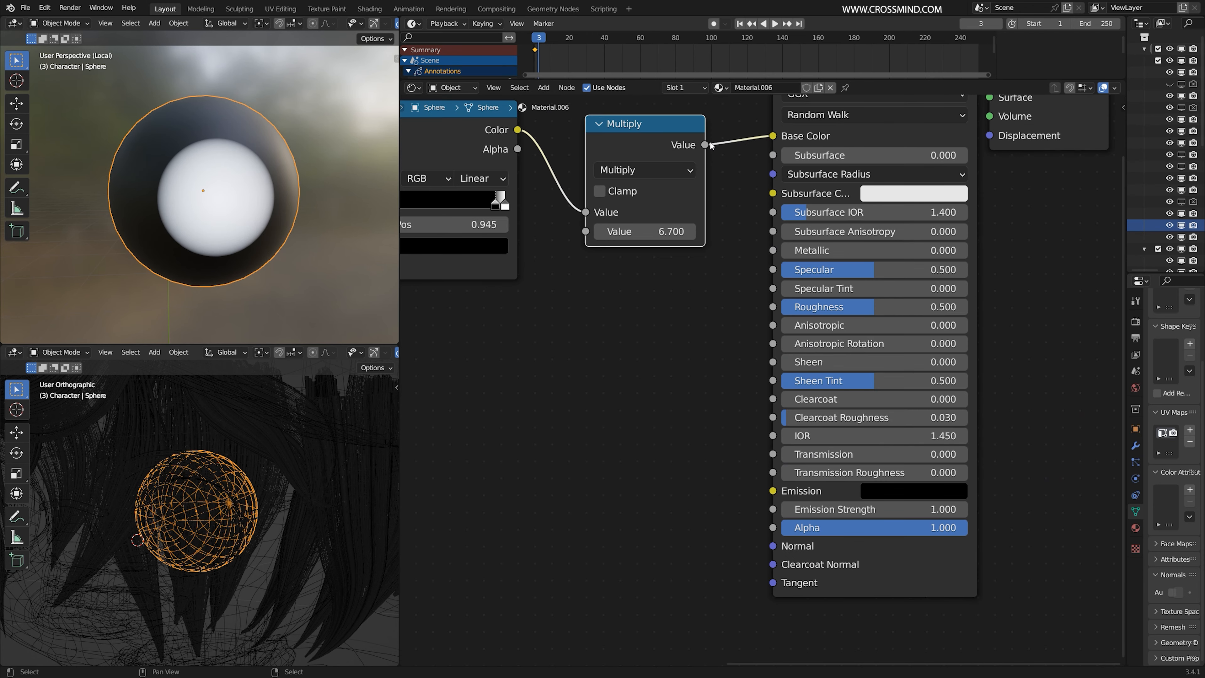
Feed the Multiply value into the Principled BSDF's Transmission, and set its Roughness to 0 in rendered view
left_click_drag(705, 144, 773, 454)
middle_click_drag(916, 267, 805, 344)
scroll(805, 344, "down", 1)
left_click(809, 169)
scroll(379, 30, "down", 5)
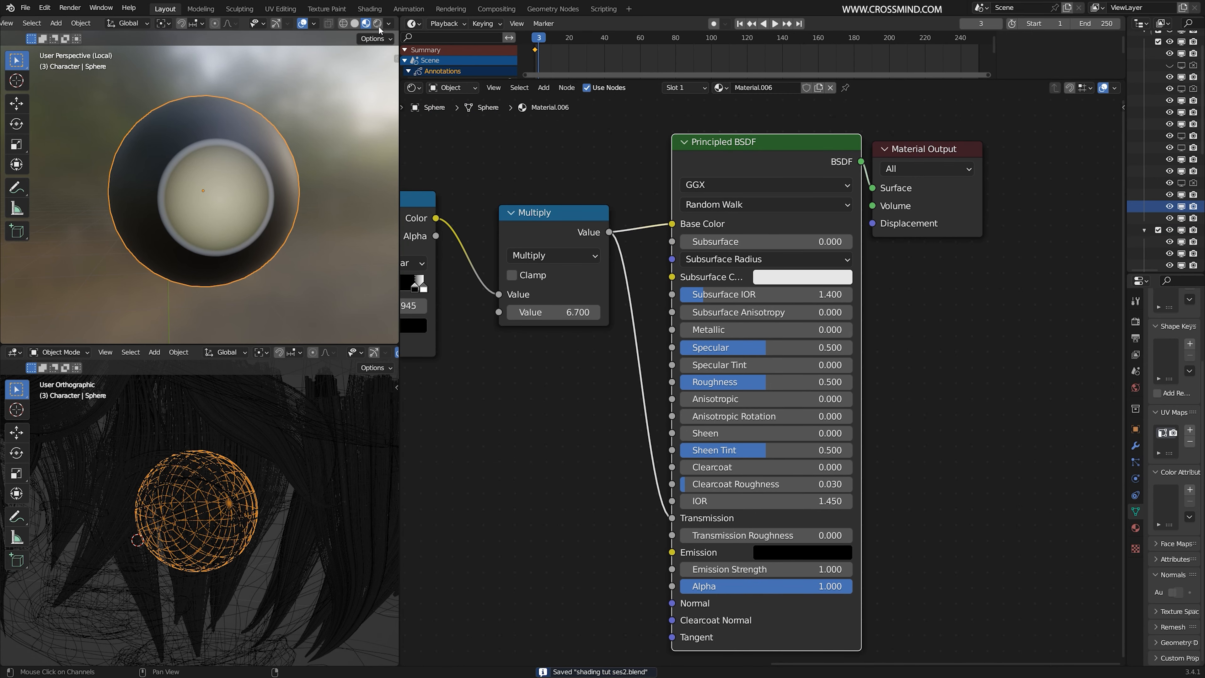
left_click(378, 24)
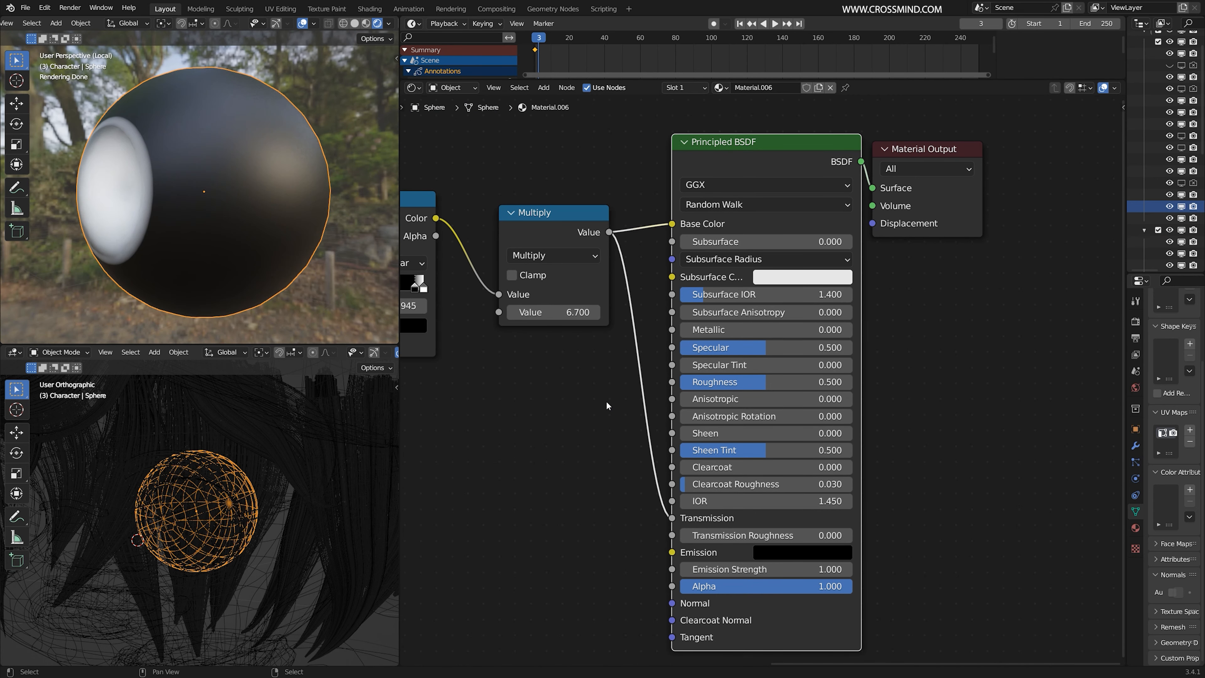
left_click_drag(764, 383, 683, 383)
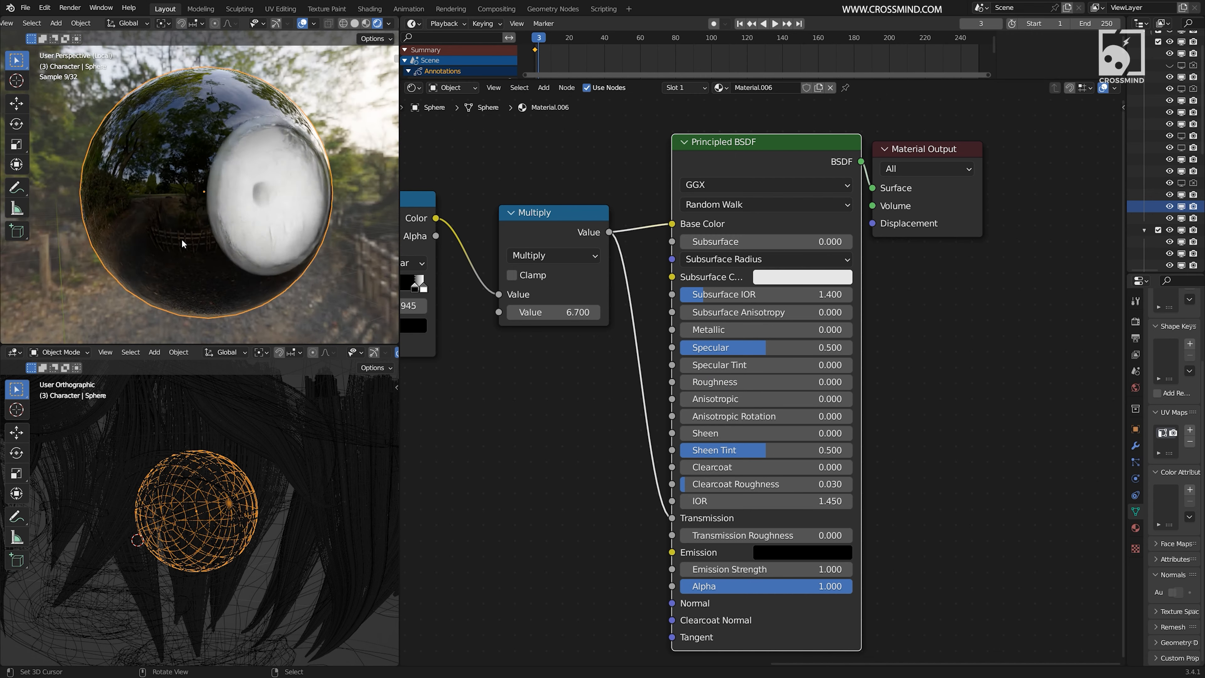
Insert a Mix node between Multiply and the Principled BSDF's Base Color, and set its data type to Color
scroll(760, 379, "down", 2)
middle_click_drag(631, 340, 714, 342)
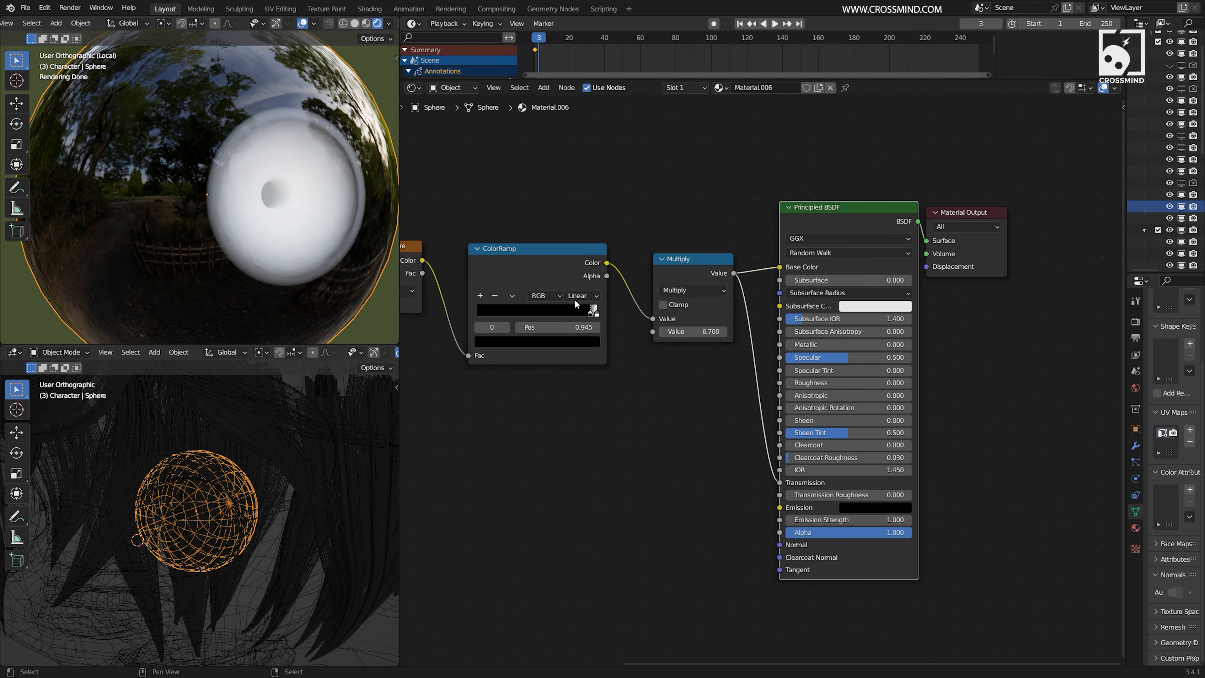
key("shift+a")
type("smi")
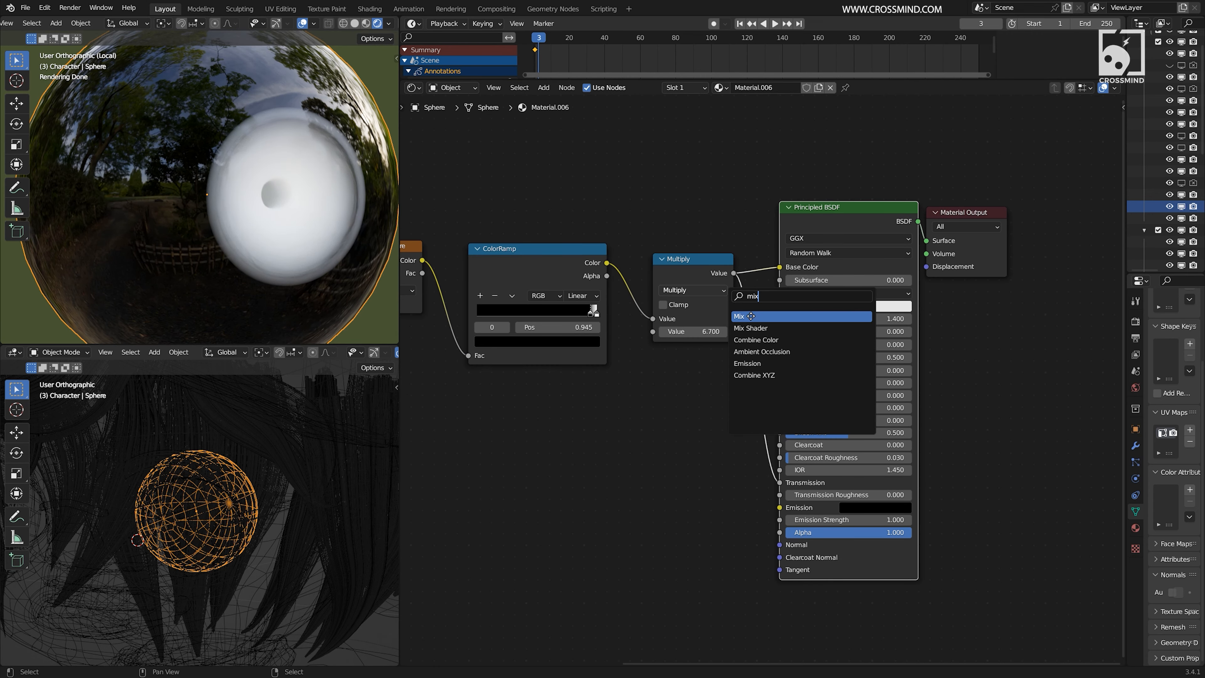
key("Return")
left_click(765, 213)
scroll(827, 318, "up", 4)
middle_click_drag(828, 317, 757, 324)
left_click(778, 216)
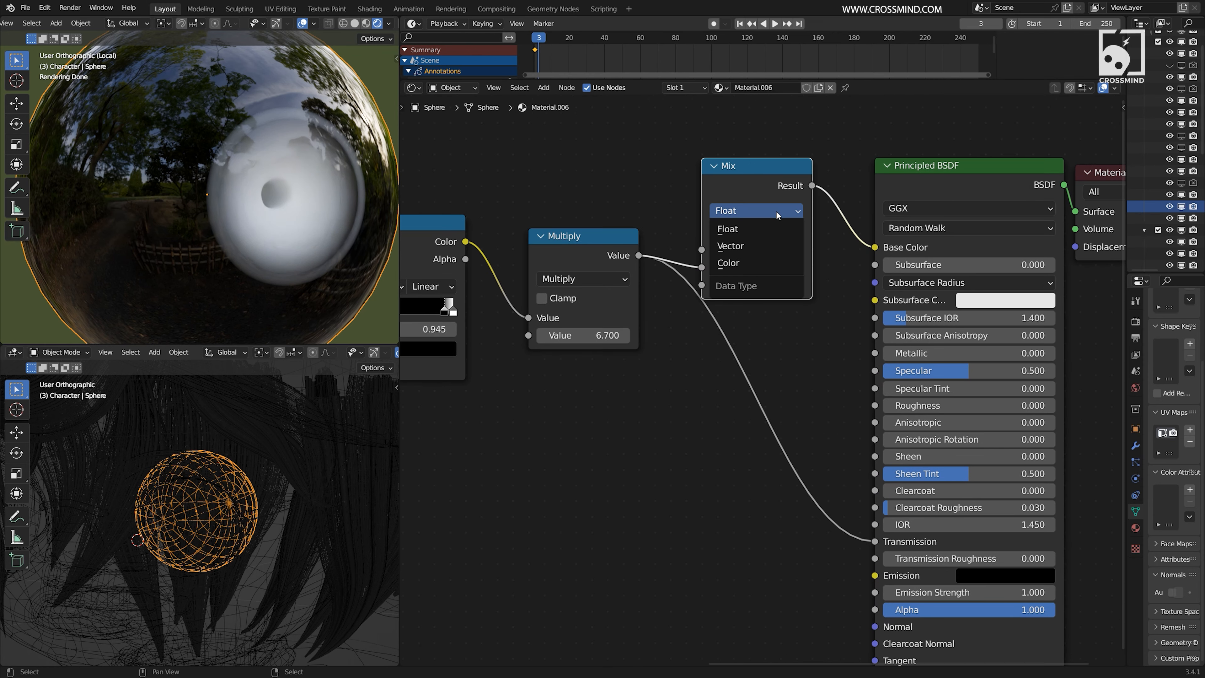
left_click(779, 263)
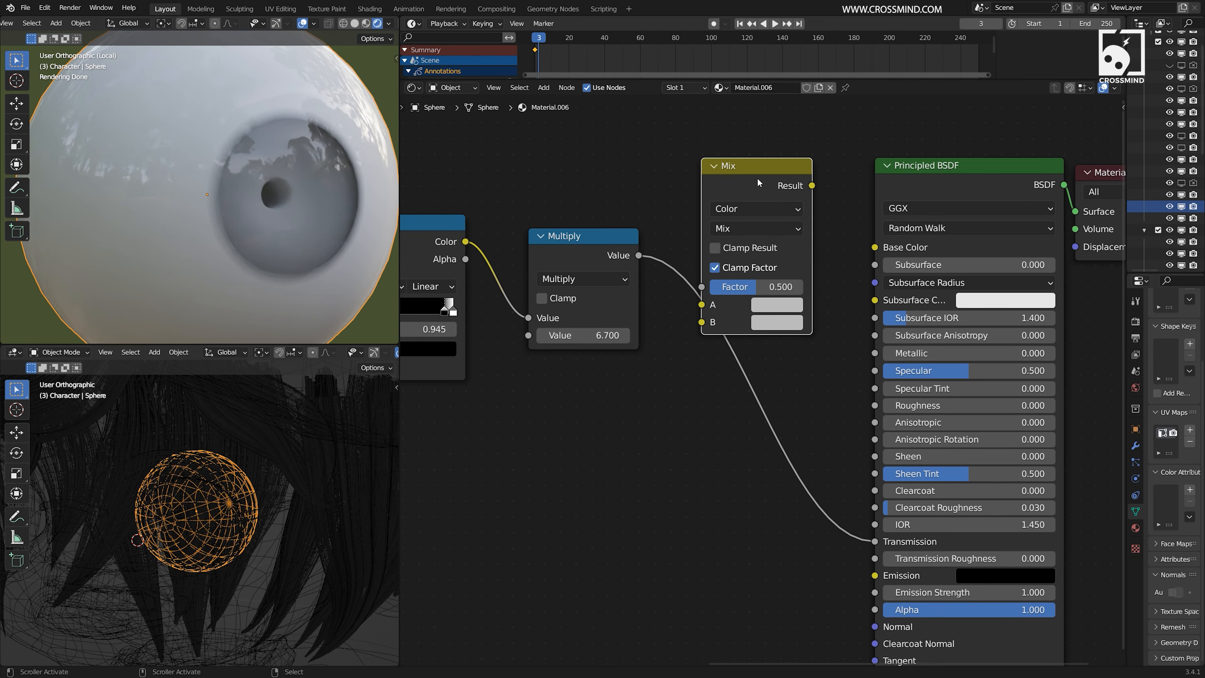
Connect the Multiply value to the Mix node's Factor and the Mix result to Base Color
left_click_drag(757, 178, 797, 180)
left_click_drag(638, 256, 740, 287)
left_click_drag(851, 186, 874, 247)
middle_click_drag(821, 359, 782, 387)
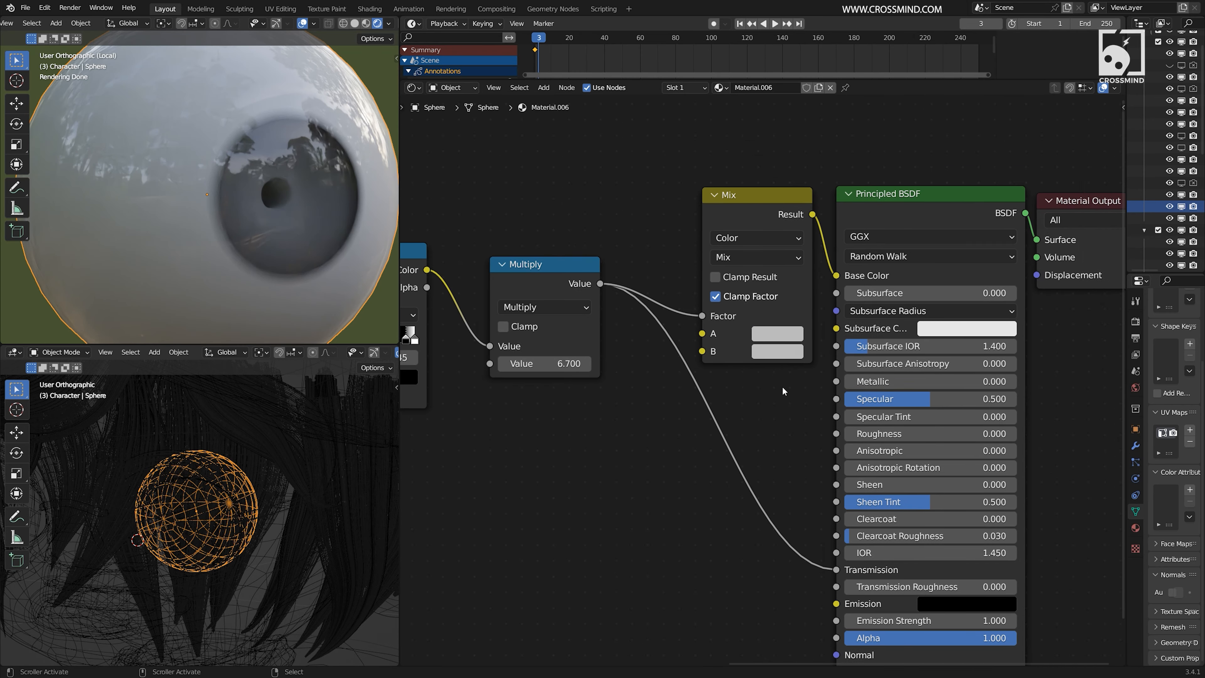
Set the Mix node's color A to a muted brownish pink and color B to black
scroll(782, 390, "up", 1)
left_click(792, 323)
left_click_drag(826, 121, 826, 124)
left_click(796, 342)
left_click_drag(919, 152, 919, 207)
Move the Material Output away from the Principled BSDF and add a Transparent BSDF above it
middle_click_drag(760, 376, 570, 391)
scroll(581, 394, "down", 7)
scroll(351, 275, "down", 1)
scroll(664, 304, "up", 1)
middle_click_drag(782, 271, 670, 319)
left_click_drag(782, 291, 960, 284)
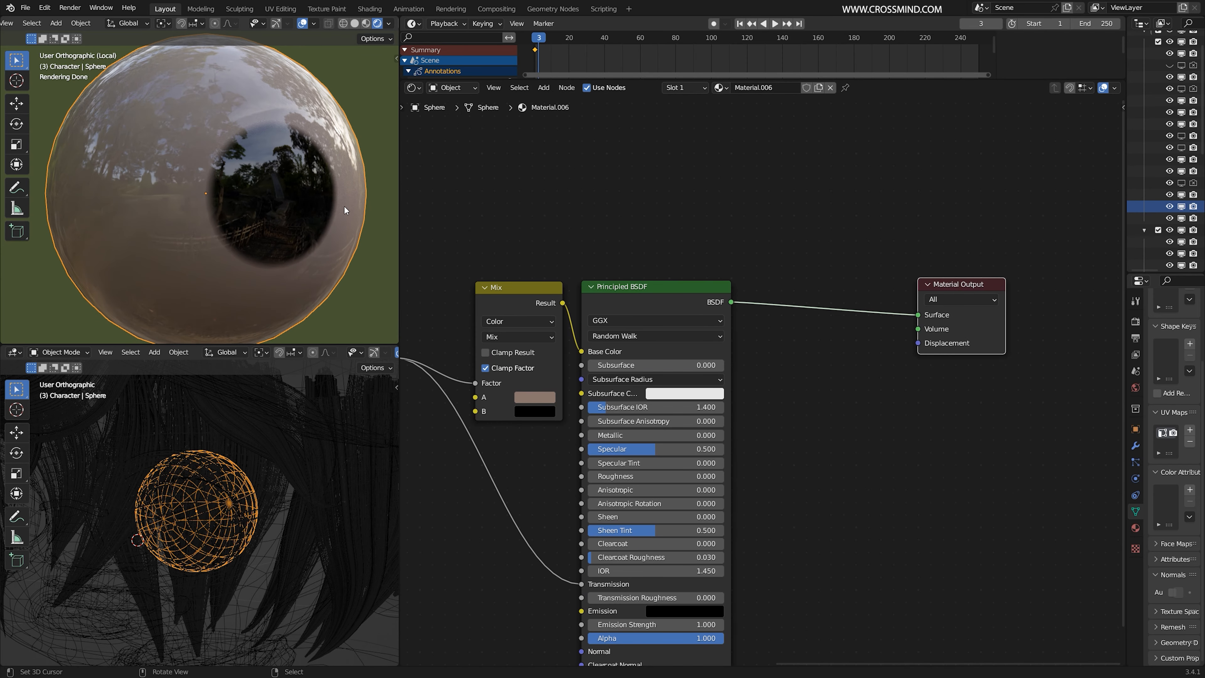
key("shift+a")
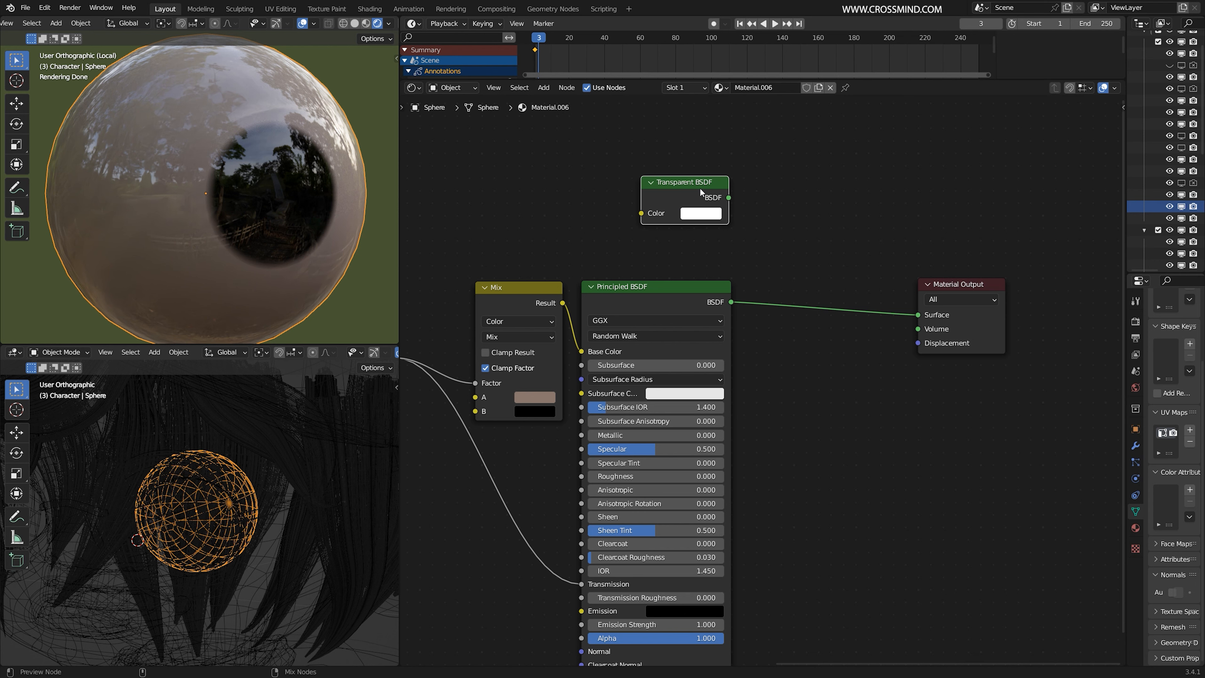
Insert a Mix Shader before the Material Output and connect the Transparent BSDF to its second Shader input
key("shift+a")
type("mi")
type("x")
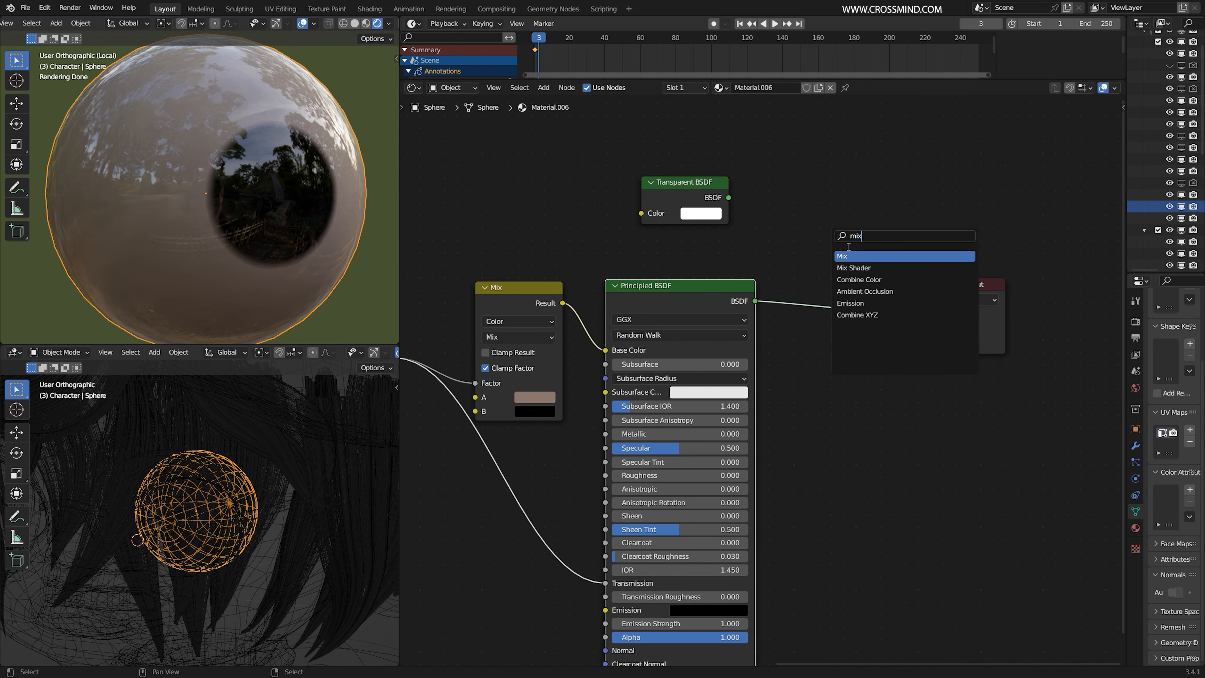
key("Down")
key("Return")
left_click(831, 267)
left_click_drag(728, 198, 832, 316)
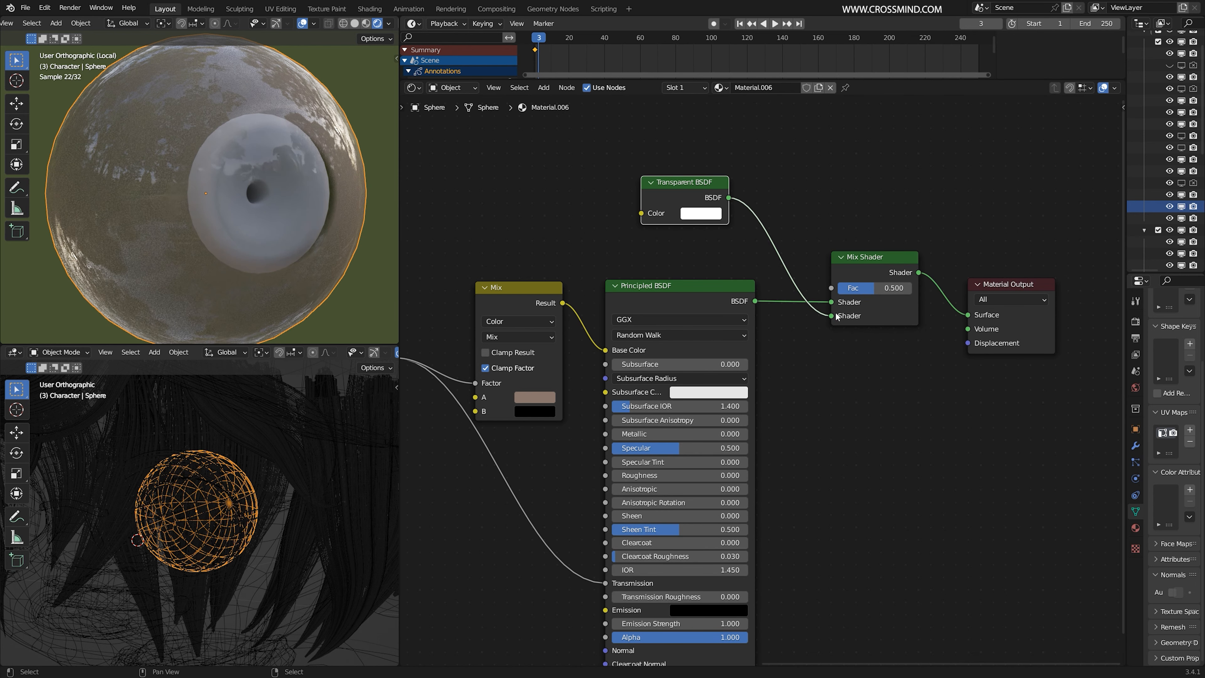
Connect the Multiply value to the Mix Shader's Fac input
middle_click_drag(412, 345, 517, 356)
scroll(517, 355, "down", 1)
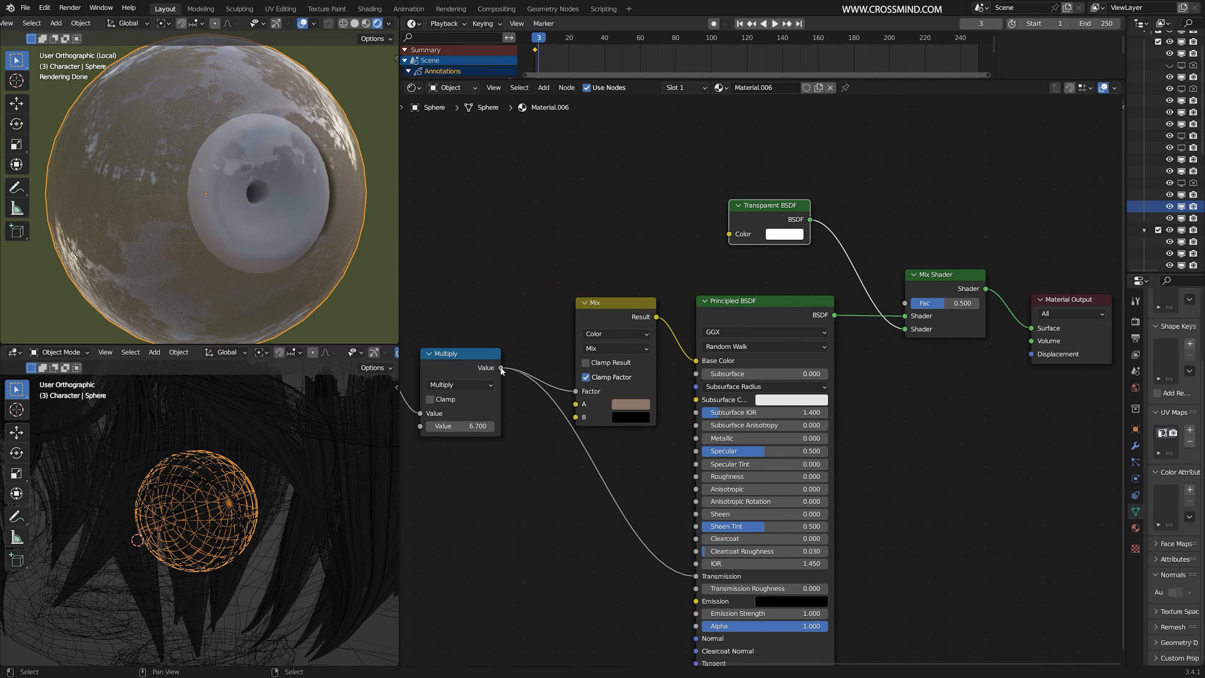
left_click_drag(501, 367, 909, 302)
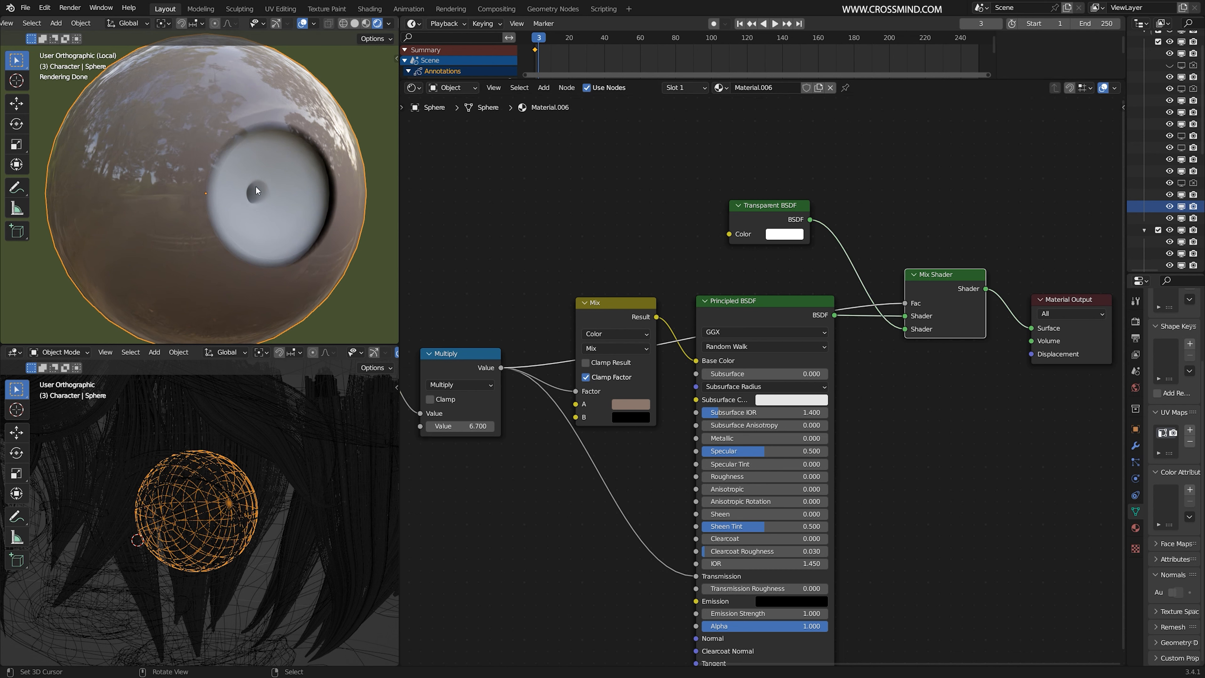
Insert an Add Shader between the Mix Shader and Material Output, and connect the Principled BSDF to its second input
scroll(1103, 363, "down", 2)
middle_click_drag(1103, 362, 902, 311)
left_click_drag(901, 308, 1012, 293)
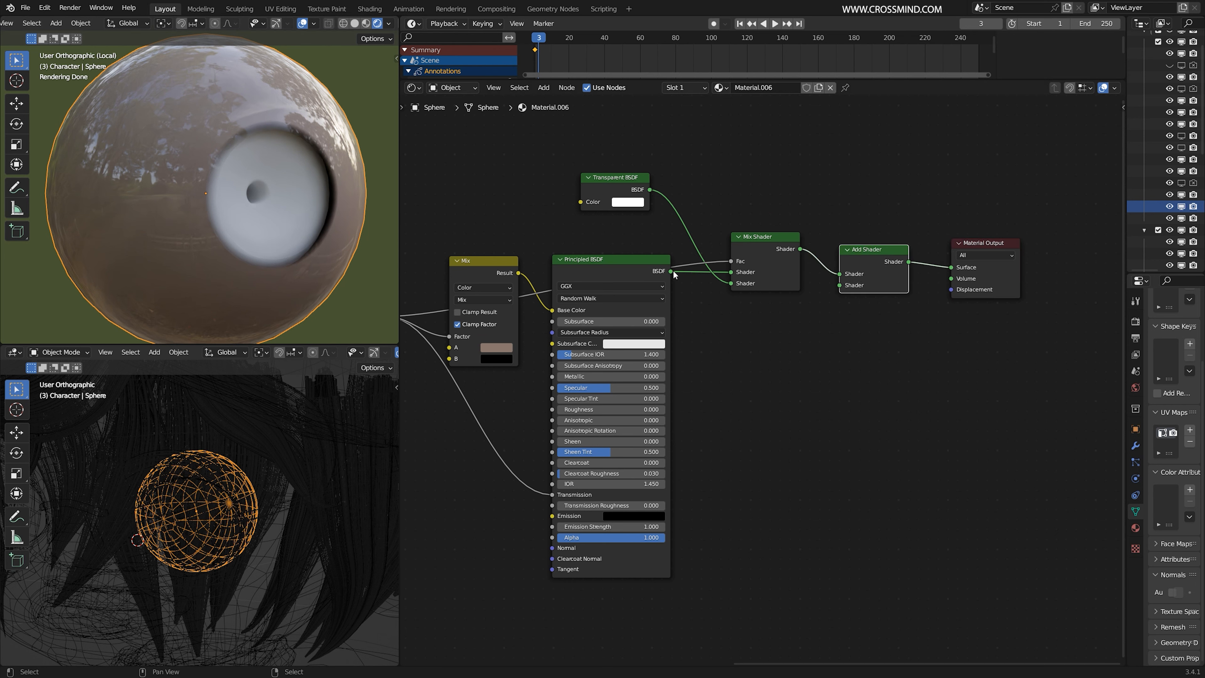
left_click_drag(671, 271, 846, 286)
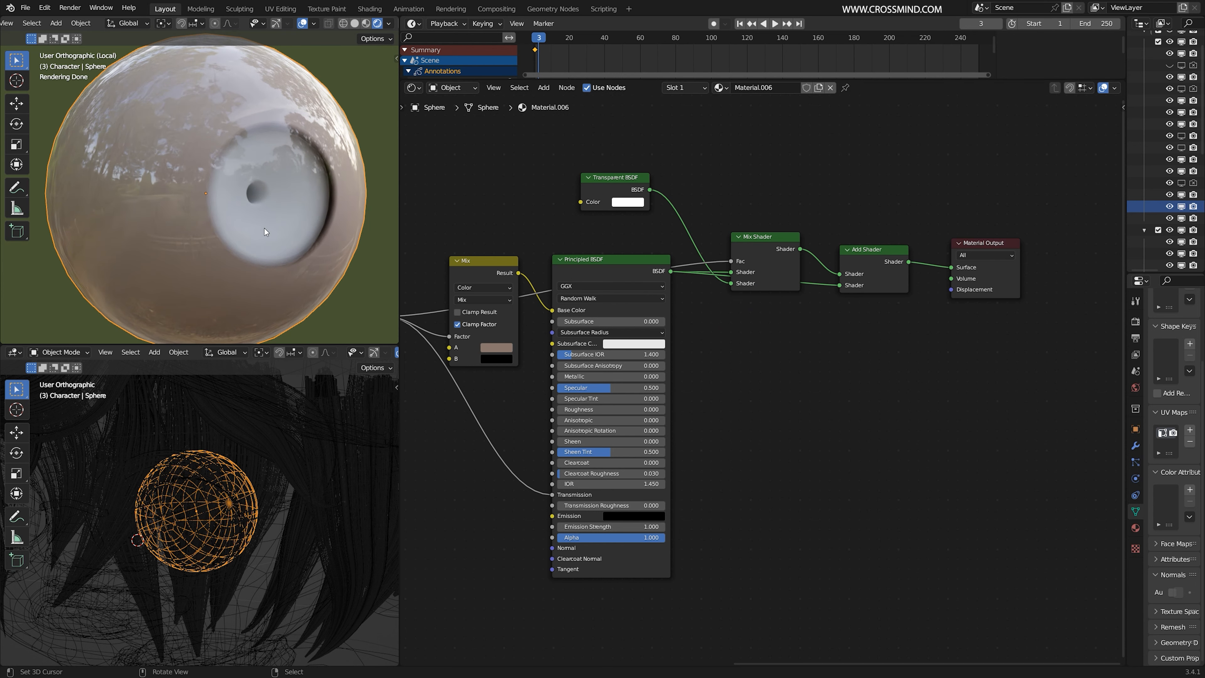
Select the inner iris sphere Sphere.001, save the file, and give the object a new material in rendered view
key("z")
right_click(289, 195)
key("z")
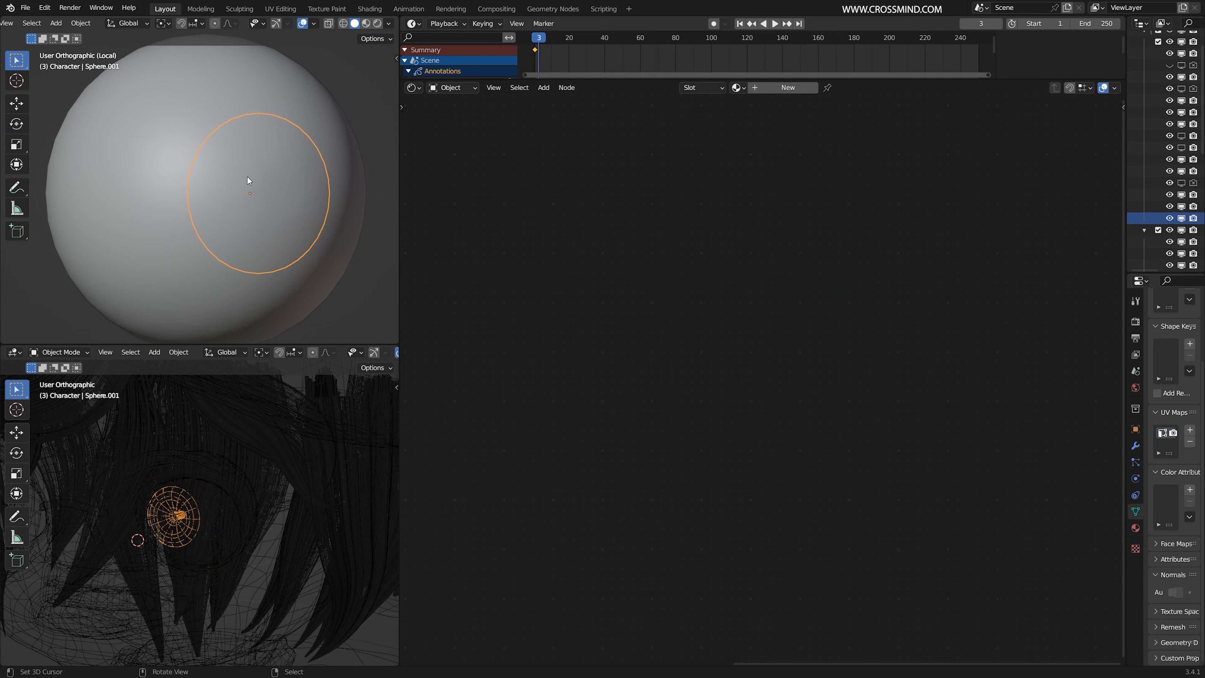
key("ctrl+s")
left_click(377, 23)
left_click(787, 88)
middle_click_drag(810, 251, 1041, 286)
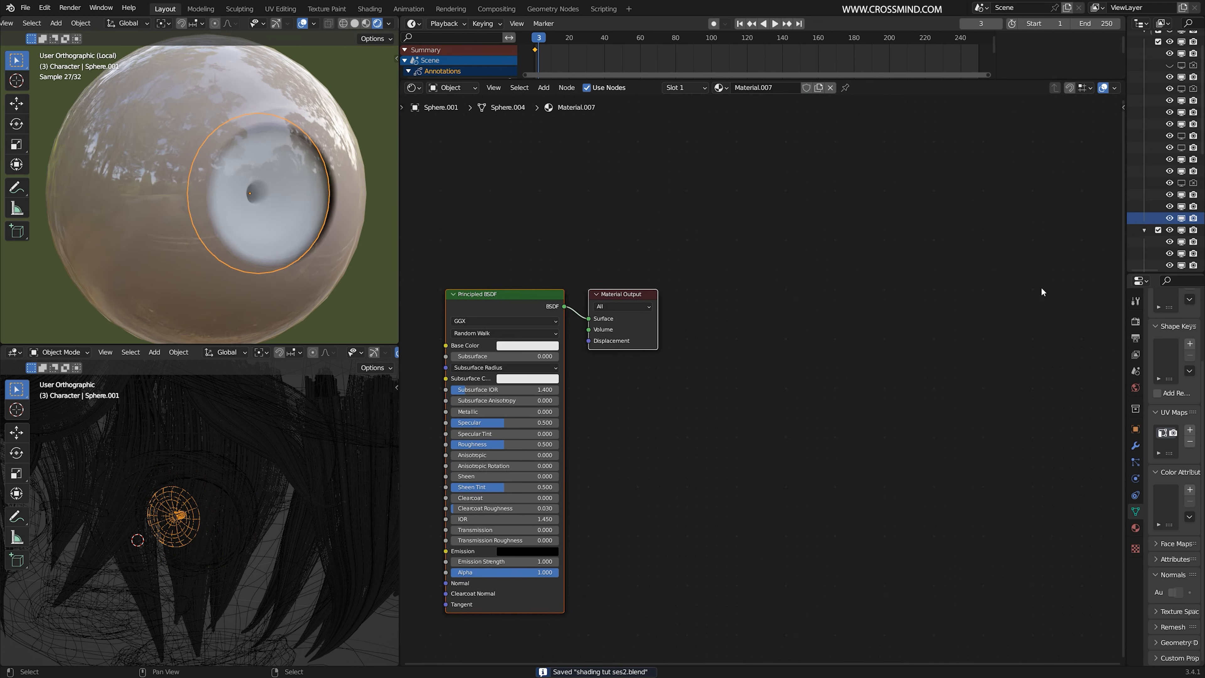
Replace the iris material's Principled BSDF with a Diffuse BSDF connected to the Material Output's Surface
middle_click_drag(697, 283, 923, 268)
left_click(775, 281)
key("x")
key("shift+a")
left_click(795, 283)
type("dif")
key("Return")
left_click(671, 302)
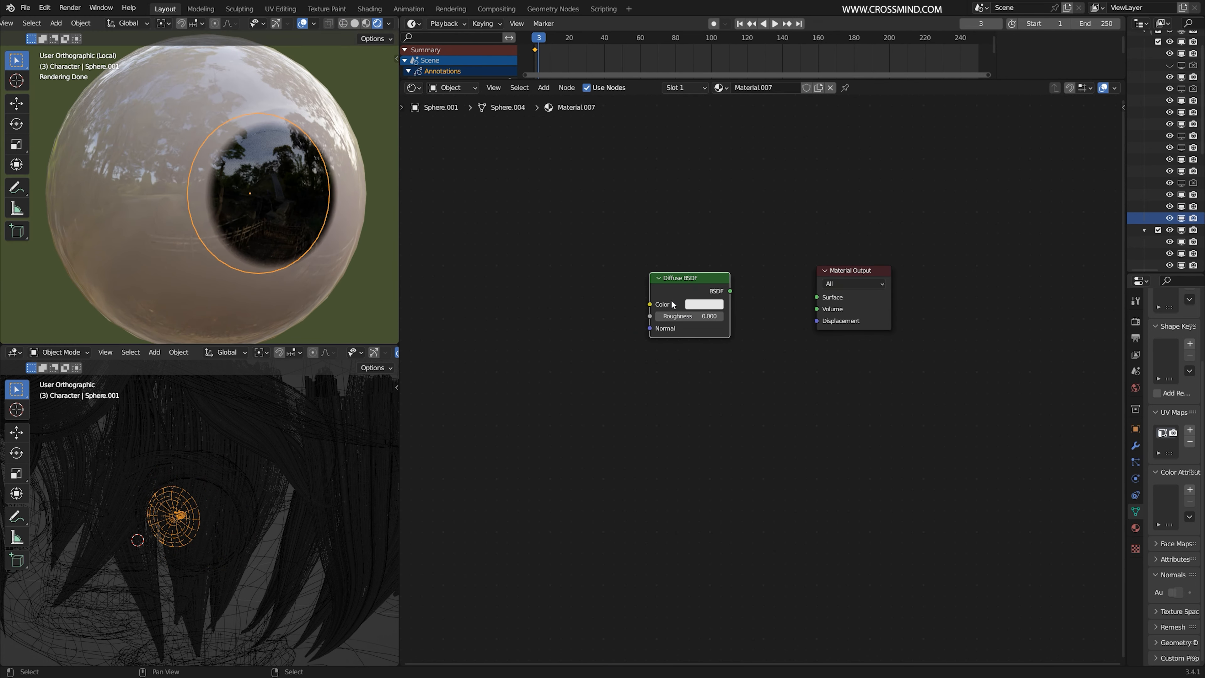
scroll(736, 349, "up", 4)
left_click_drag(718, 259, 836, 266)
middle_click_drag(485, 334, 691, 336)
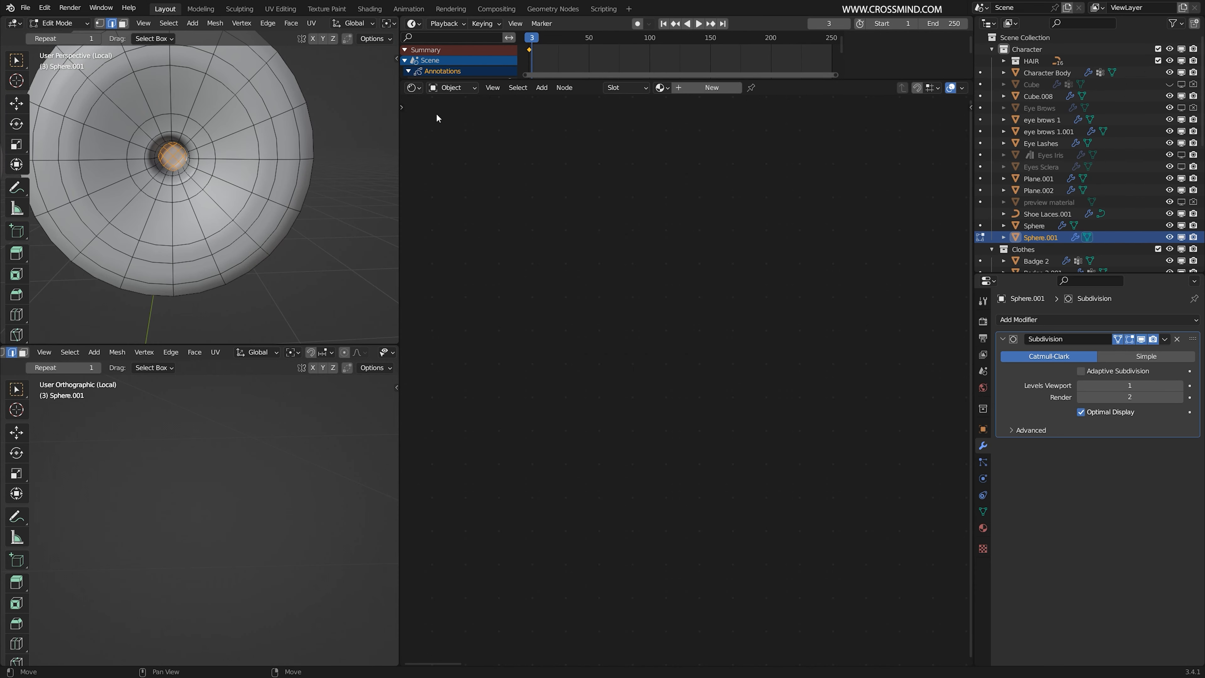
Show the UV layout and unwrap the whole iris mesh with Project from View in front view
left_click(412, 87)
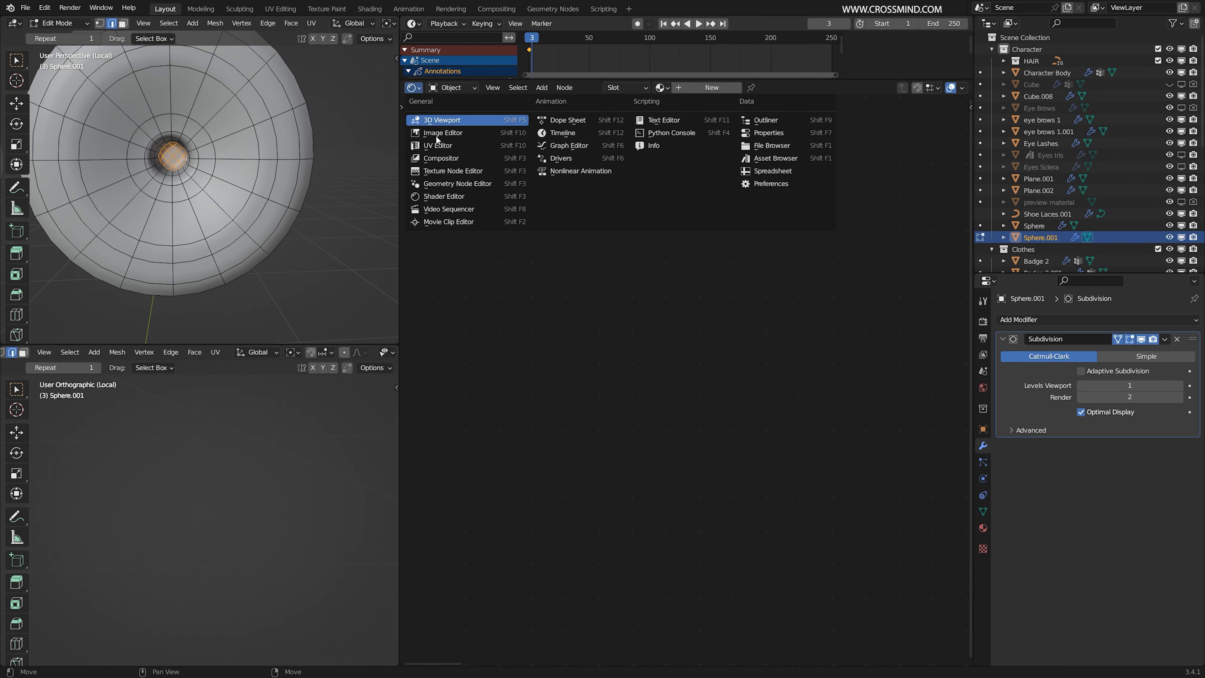
left_click(445, 153)
key("KP_1")
key("a")
middle_click_drag(296, 246, 264, 225, "shift")
key("u")
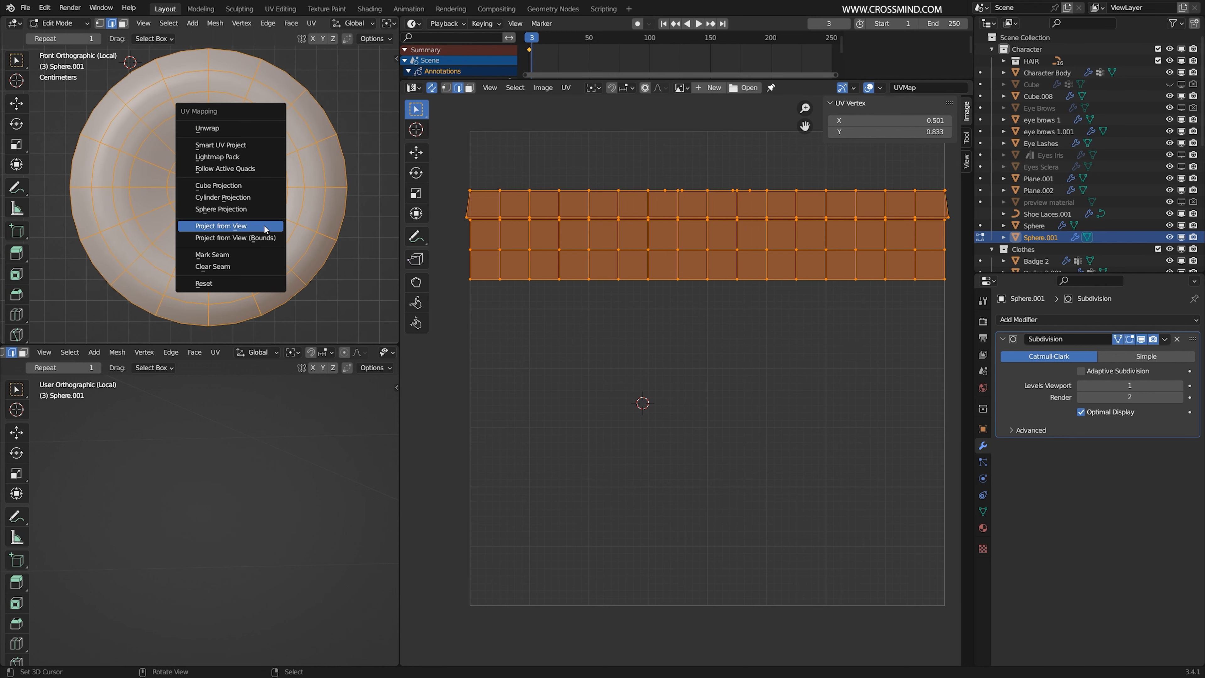
left_click(265, 227)
Enlarge the projected iris UVs slightly and move them toward the center of the UV square
key("s")
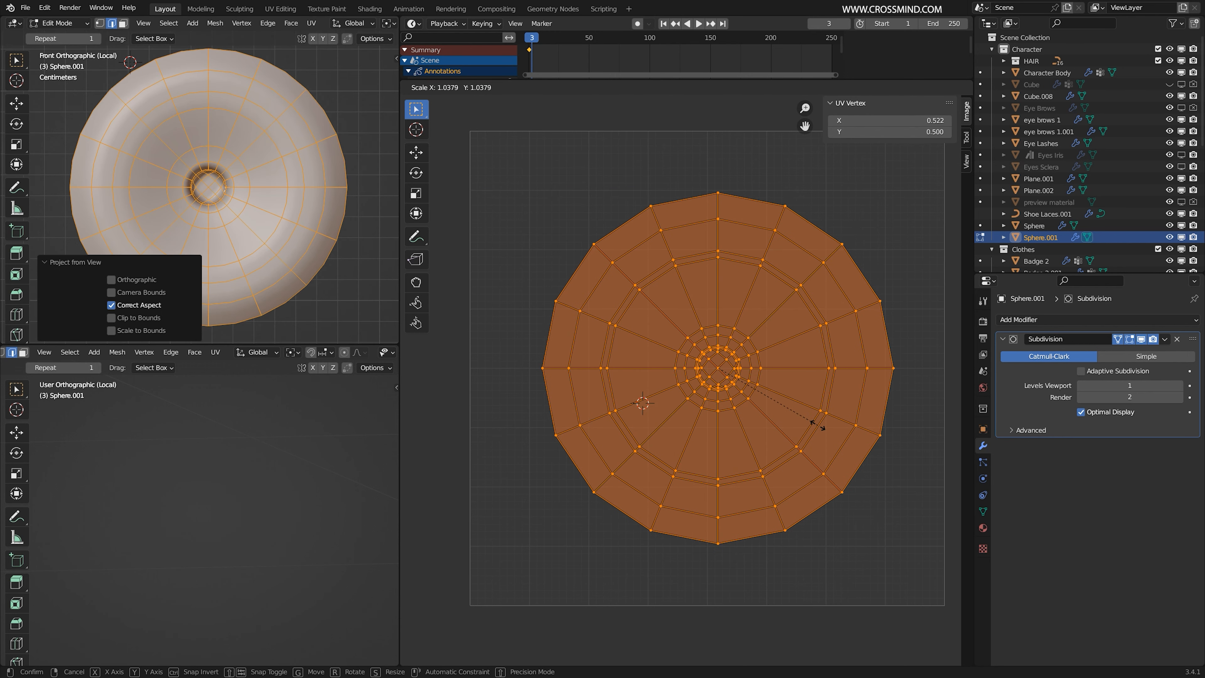
left_click(818, 425)
key("g")
left_click(811, 419)
key("s")
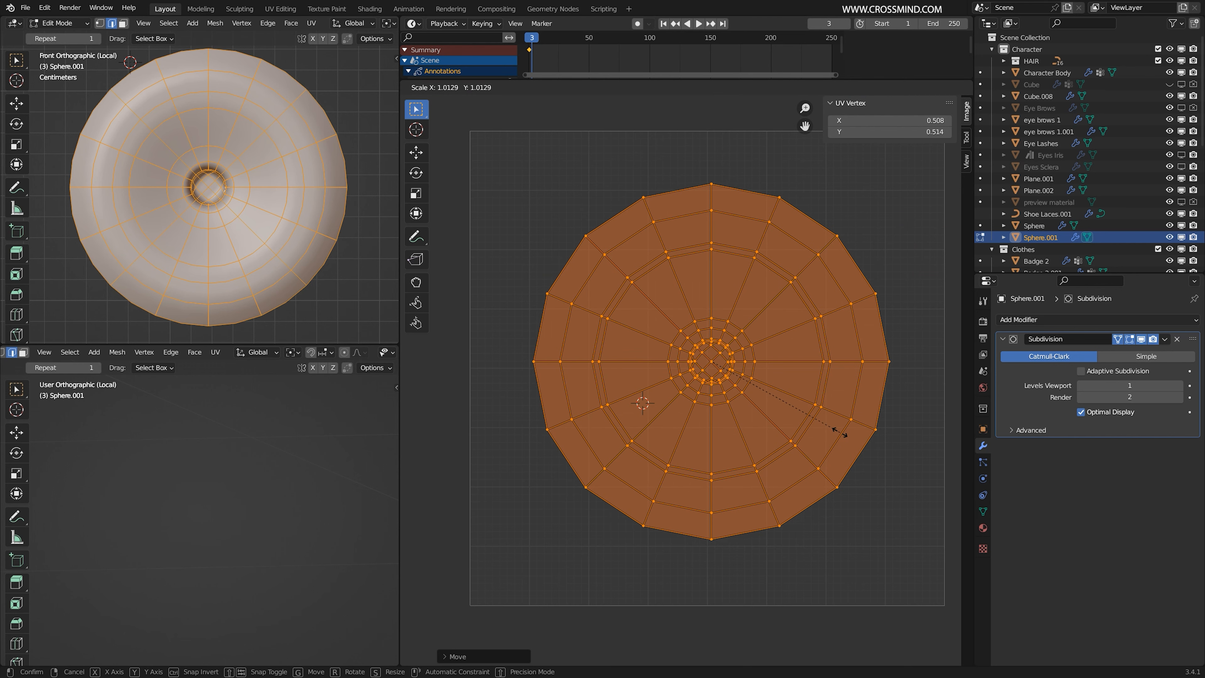
left_click(839, 431)
scroll(199, 214, "down", 4)
middle_click_drag(189, 225, 257, 225, "shift")
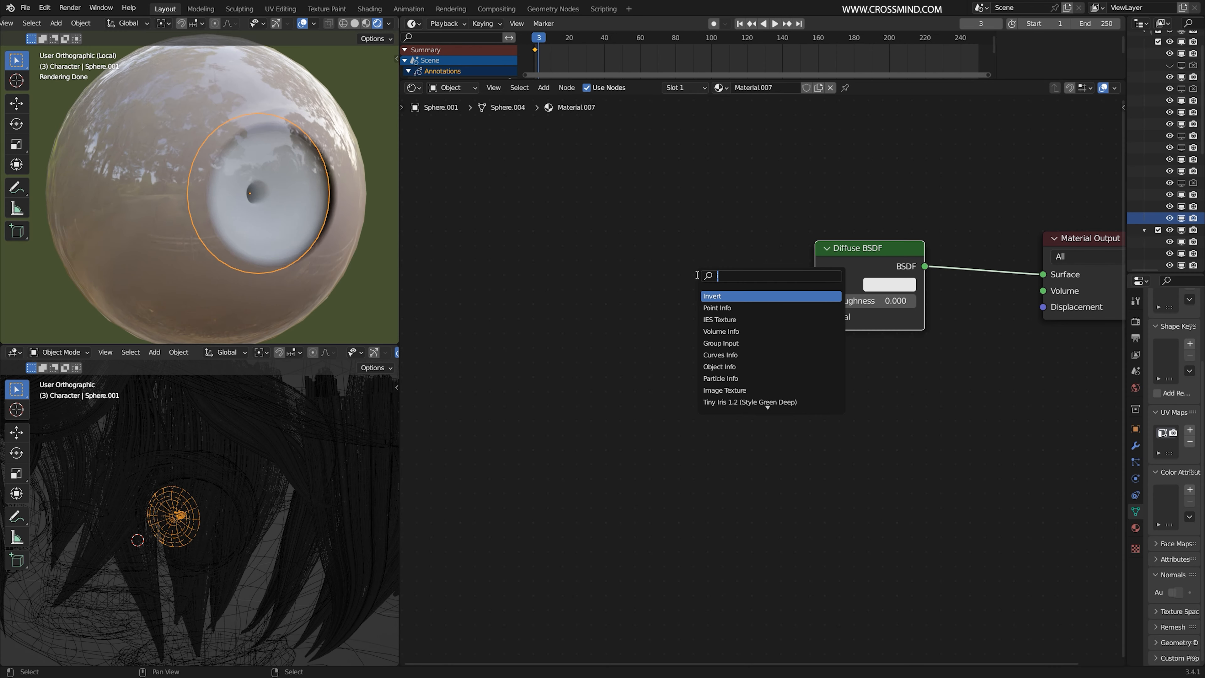
Add an Image Texture node and connect its Color to the Diffuse BSDF's Color
type("image")
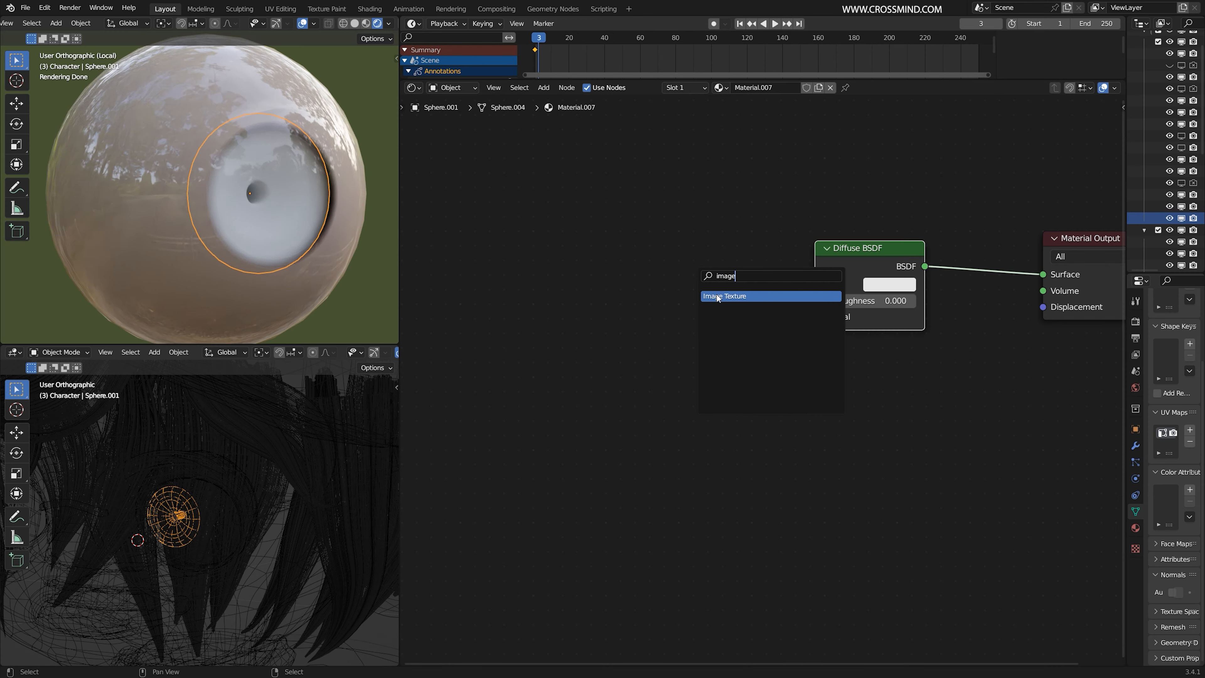
left_click(718, 298)
left_click(737, 311)
left_click_drag(737, 289, 815, 284)
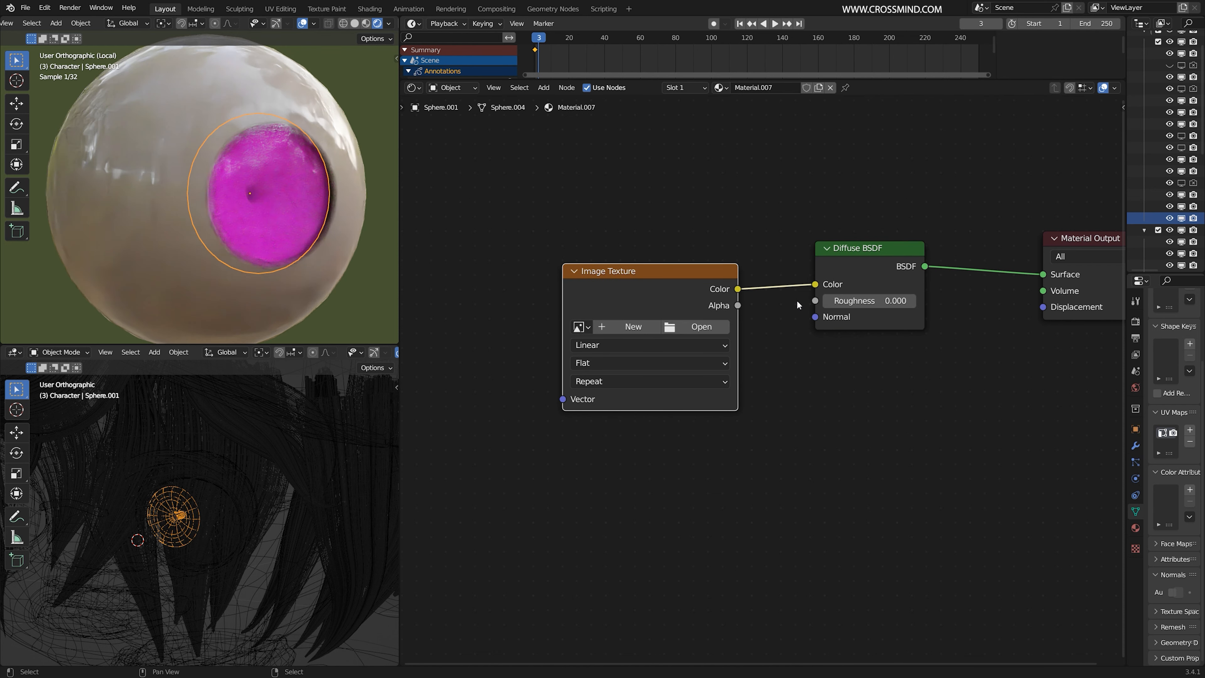
Load Iris hrSM.png into the iris material's Image Texture node
left_click(714, 327)
left_click(756, 240)
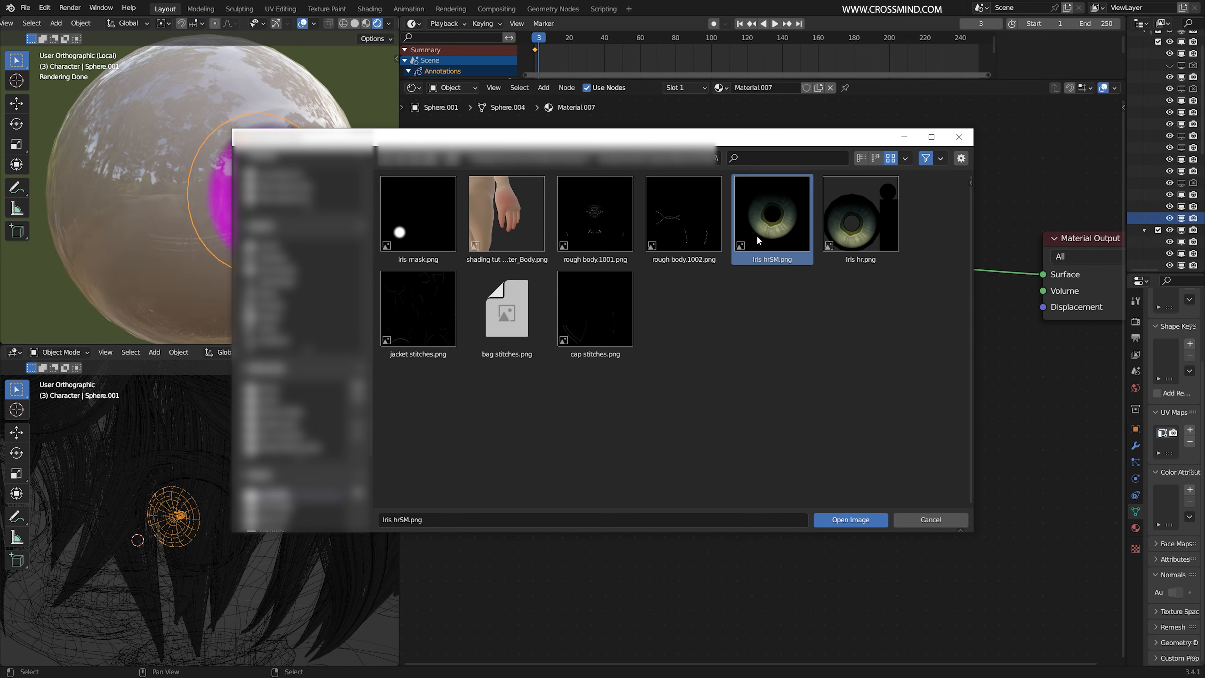
double_click(757, 237)
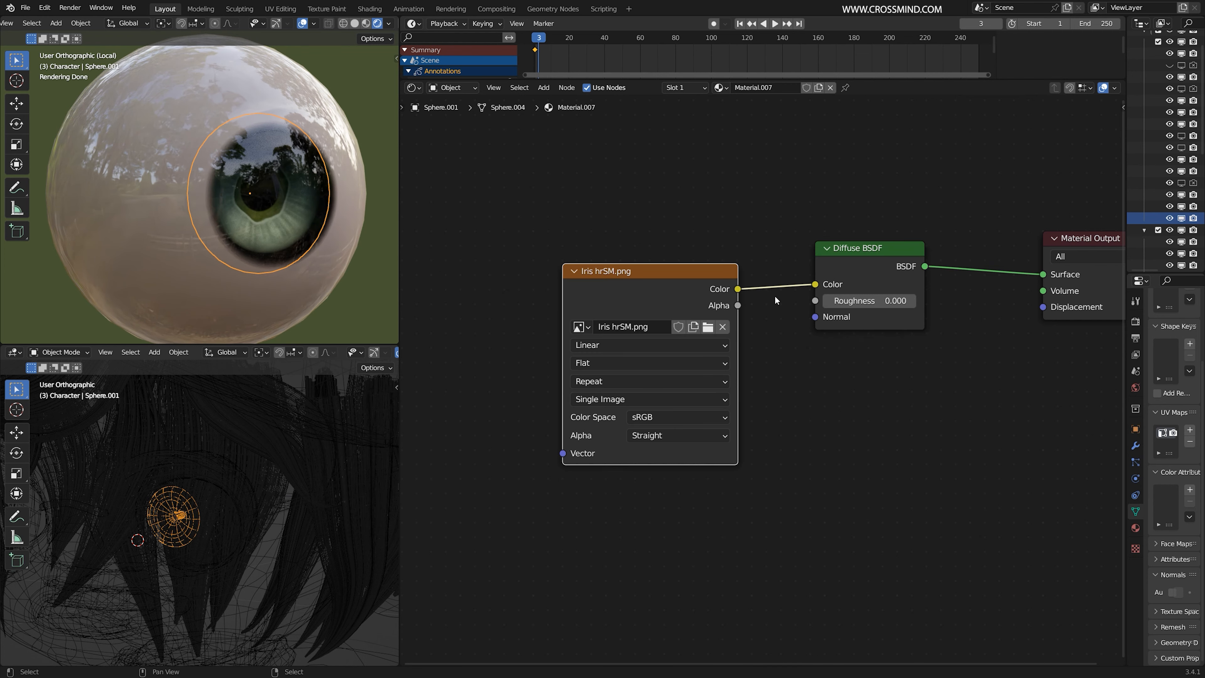
middle_click_drag(273, 243, 280, 242)
Display Iris hrSM.png behind the iris mesh's UV layout in the UV Editor
left_click(413, 89)
left_click(457, 143)
scroll(499, 158, "down", 4)
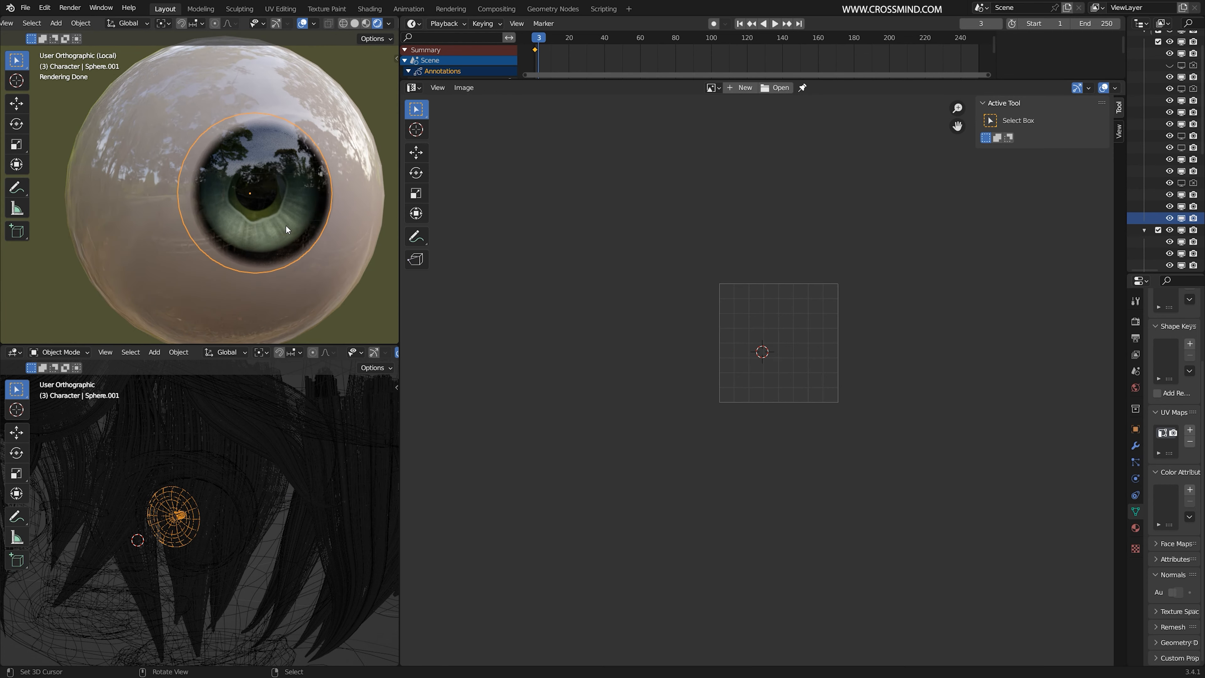
key("Tab")
scroll(785, 347, "up", 3)
left_click(760, 89)
left_click(808, 216)
scroll(813, 308, "down", 9)
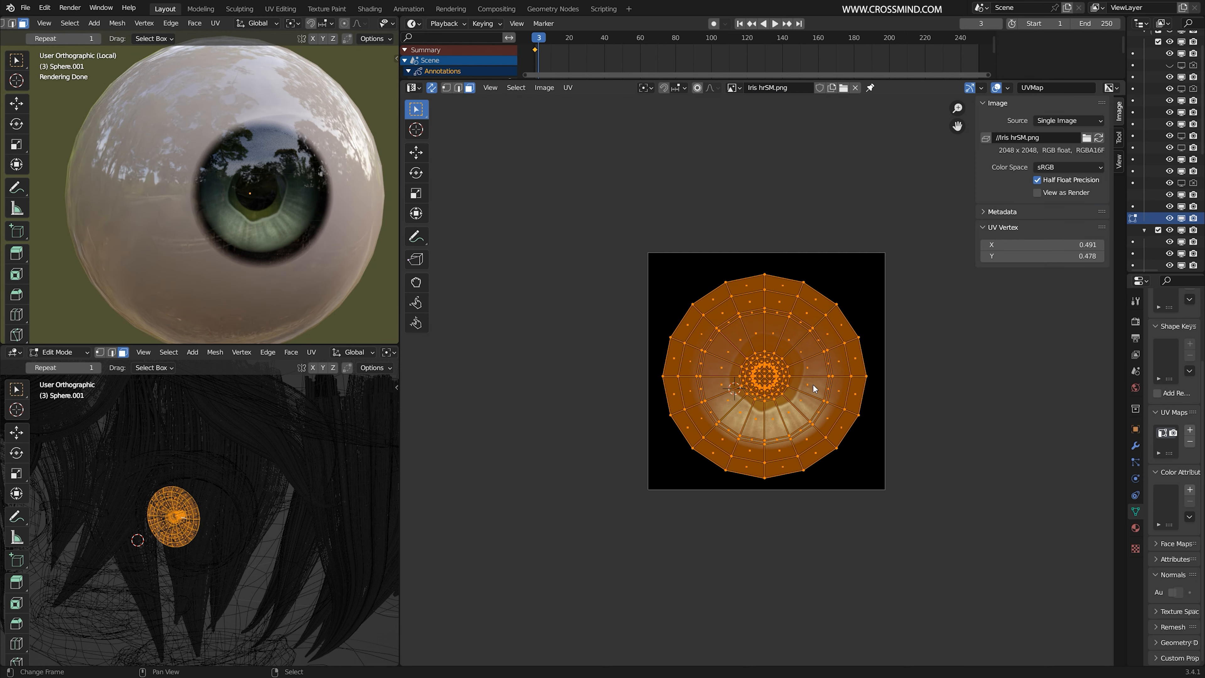
Try moving the iris UVs off the texture image, and undo the move
scroll(812, 384, "up", 2)
key("g")
left_click(473, 421)
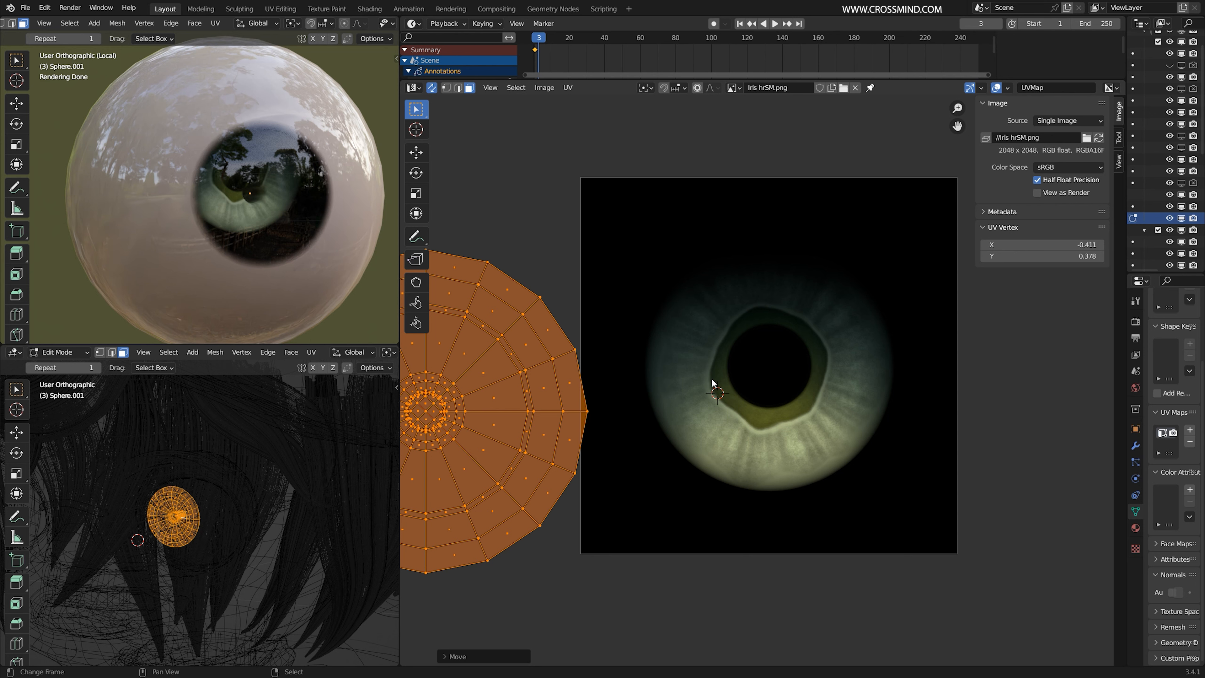
key("ctrl+z")
Scale the iris UV layout down and center it on the iris texture
scroll(758, 449, "up", 2)
key("s")
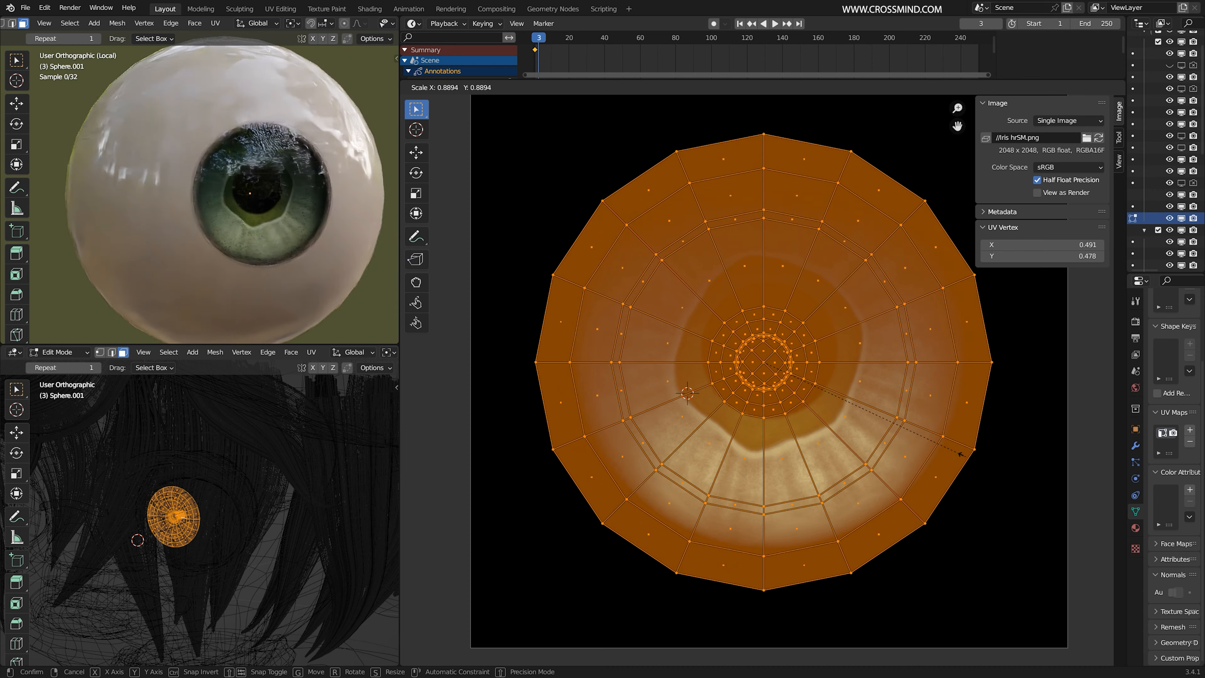
left_click(944, 446)
left_click(764, 363)
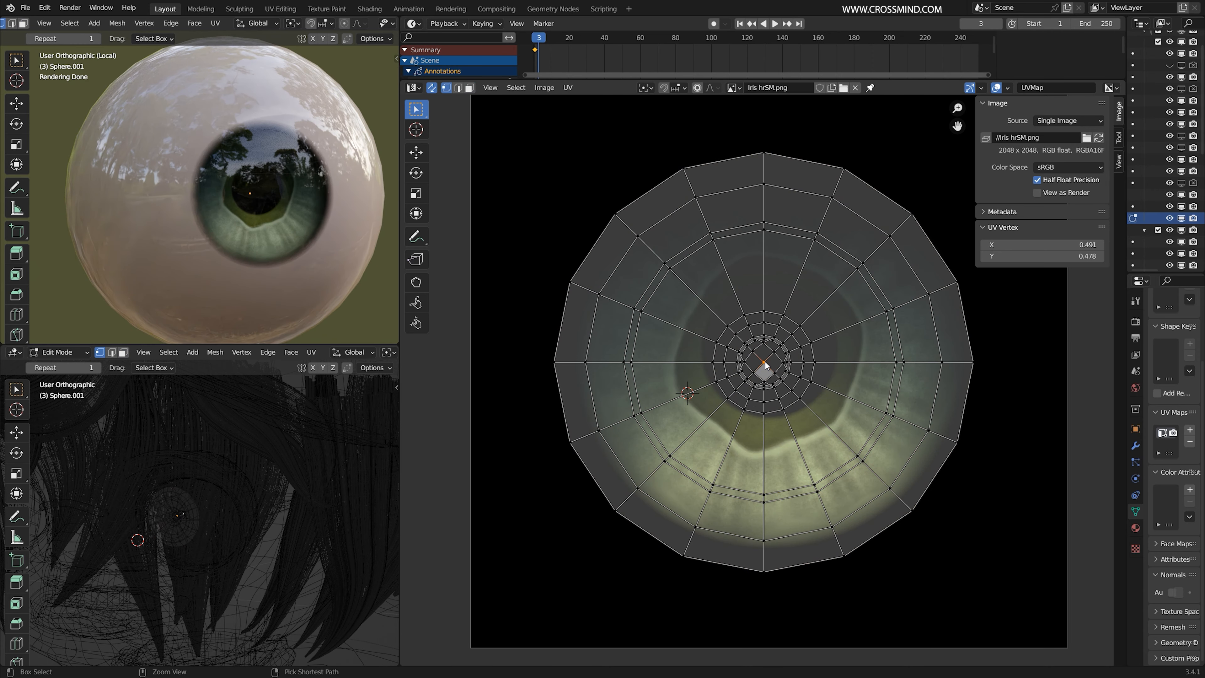
key("ctrl+KP_Add")
key("ctrl+KP_Add")
key("ctrl+KP_Add")
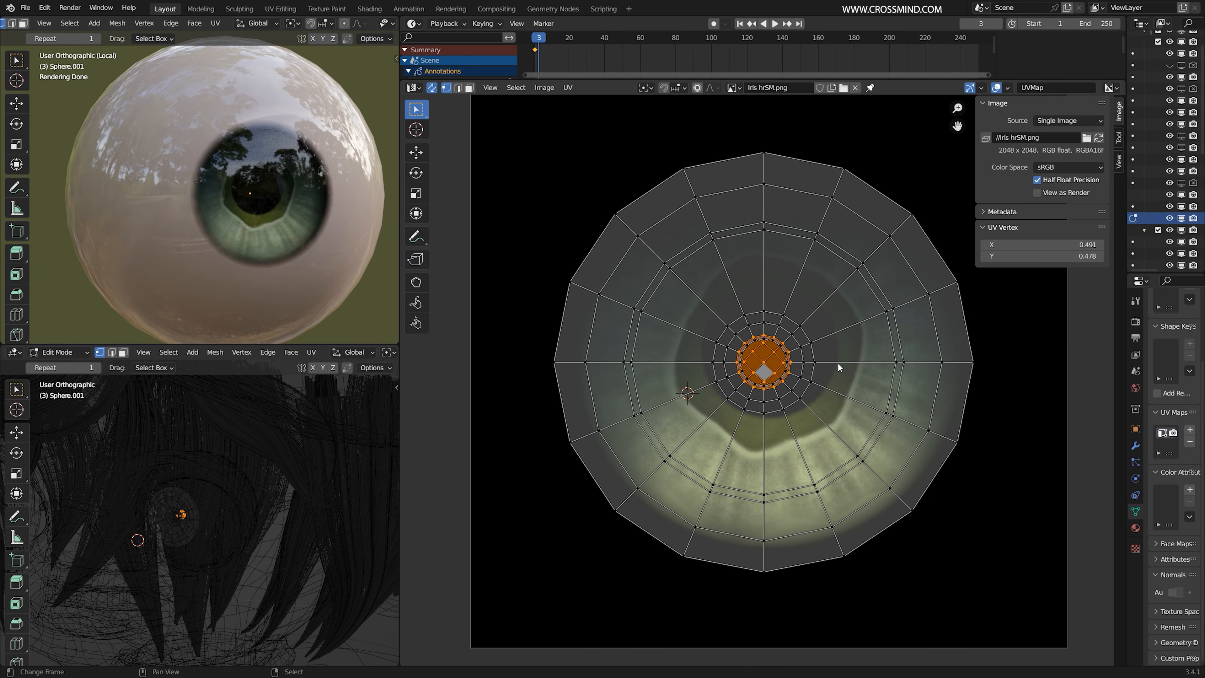
key("a")
key("g")
left_click(772, 347)
Enlarge the central pupil UVs about 1.9 times using smooth proportional editing with a size of 0.29
right_click(772, 347)
key("ctrl+KP_Add")
key("ctrl+KP_Add")
key("ctrl+KP_Add")
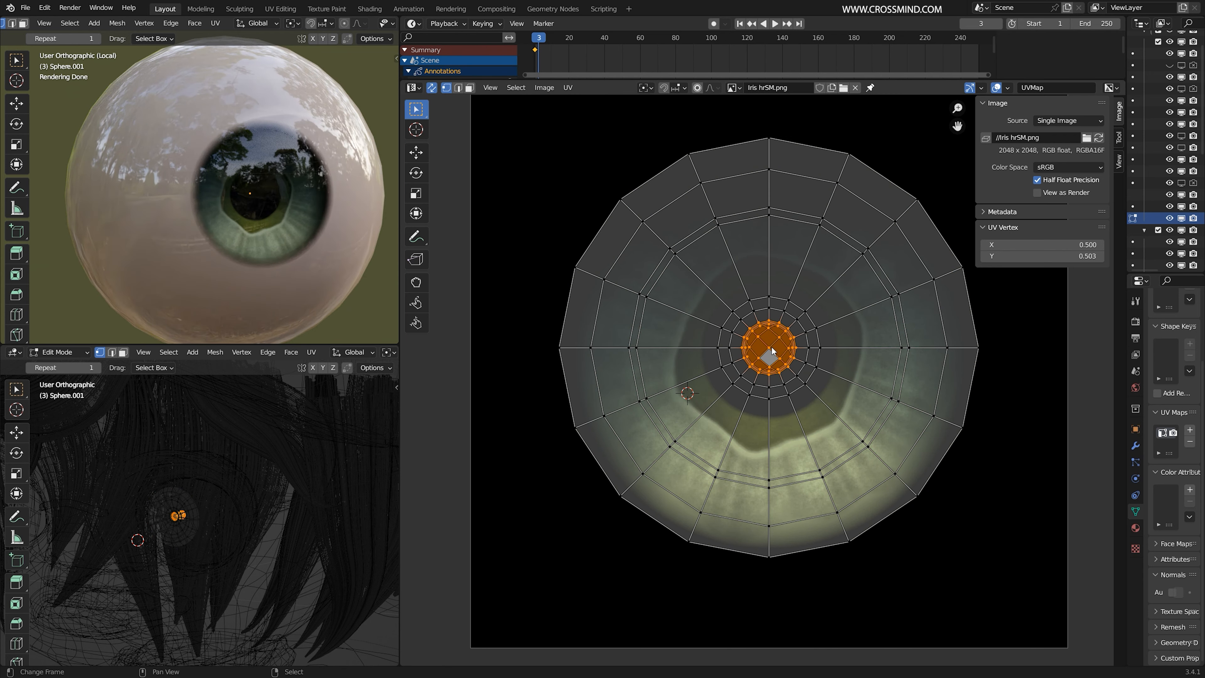
scroll(772, 377, "down", 1)
key("o")
key("s")
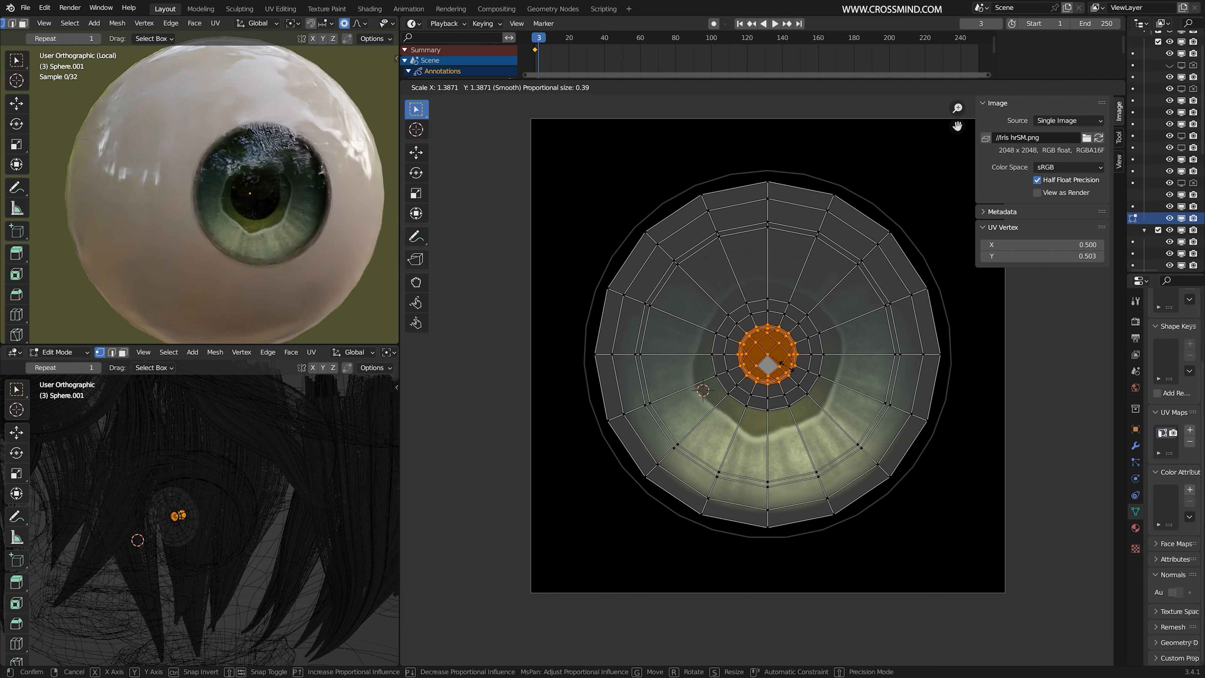
scroll(782, 364, "up", 3)
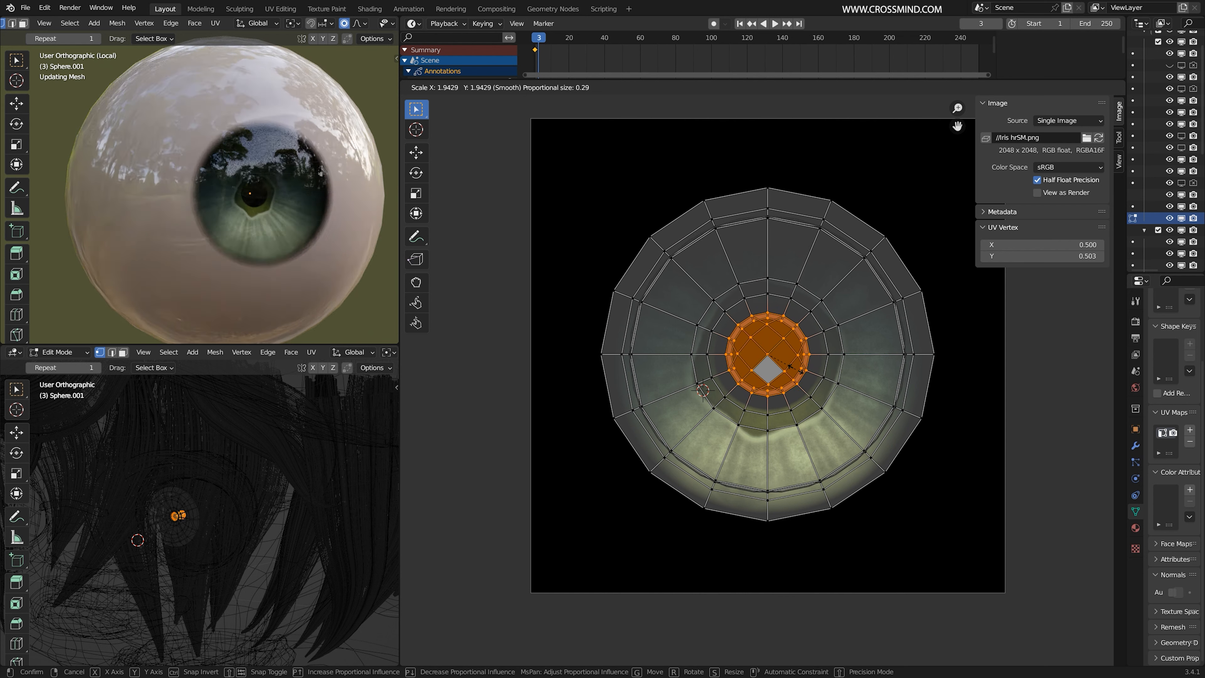
left_click(794, 368)
Leave Edit Mode, save the file, and exit local view to show the full character
key("Tab")
scroll(272, 219, "down", 2)
key("ctrl+s")
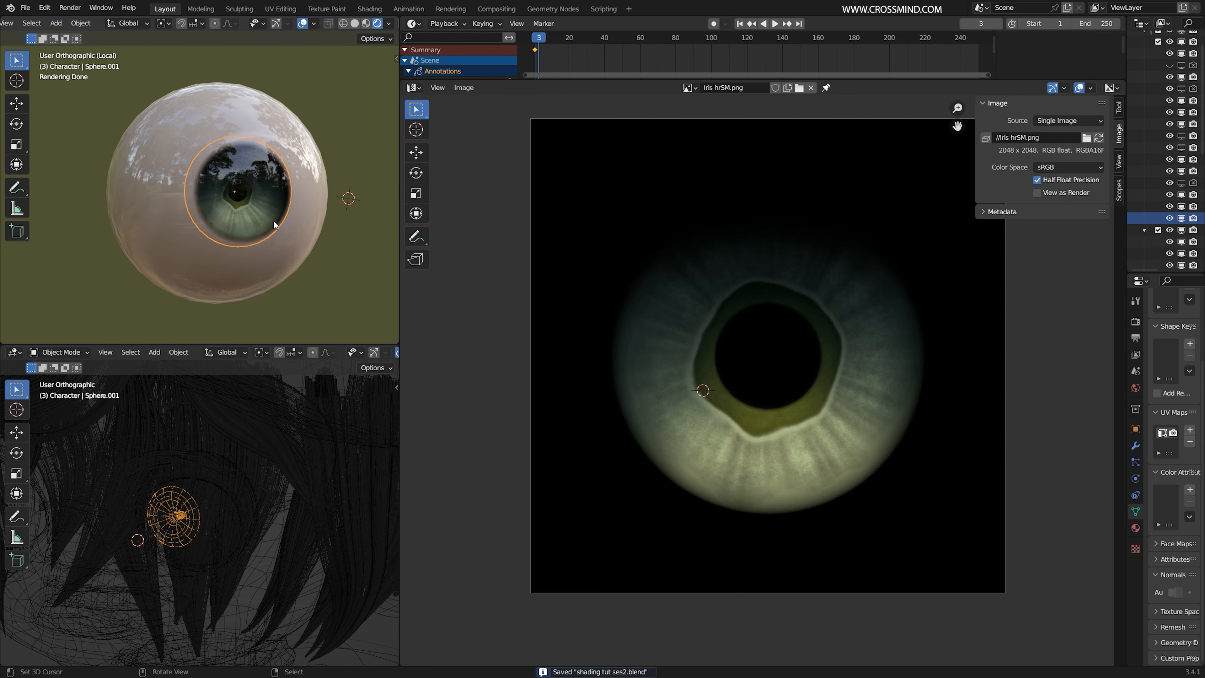
key("shift+z")
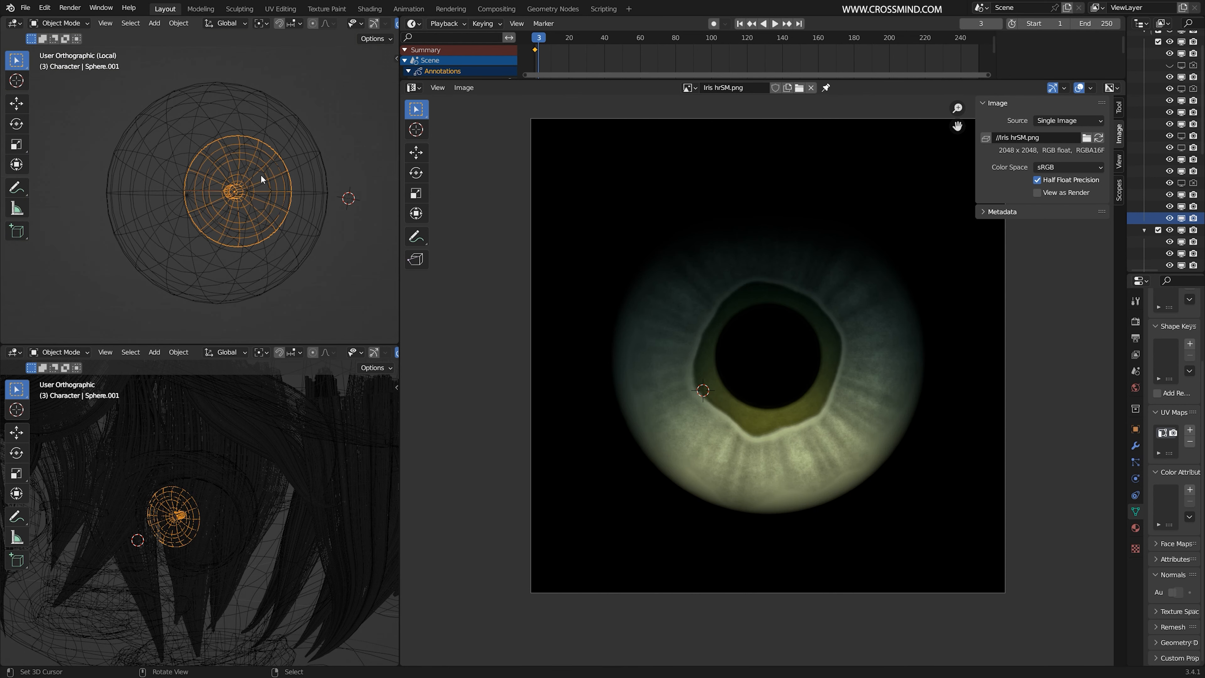
key("KP_Divide")
key("shift+z")
scroll(375, 24, "down", 4)
left_click(376, 25)
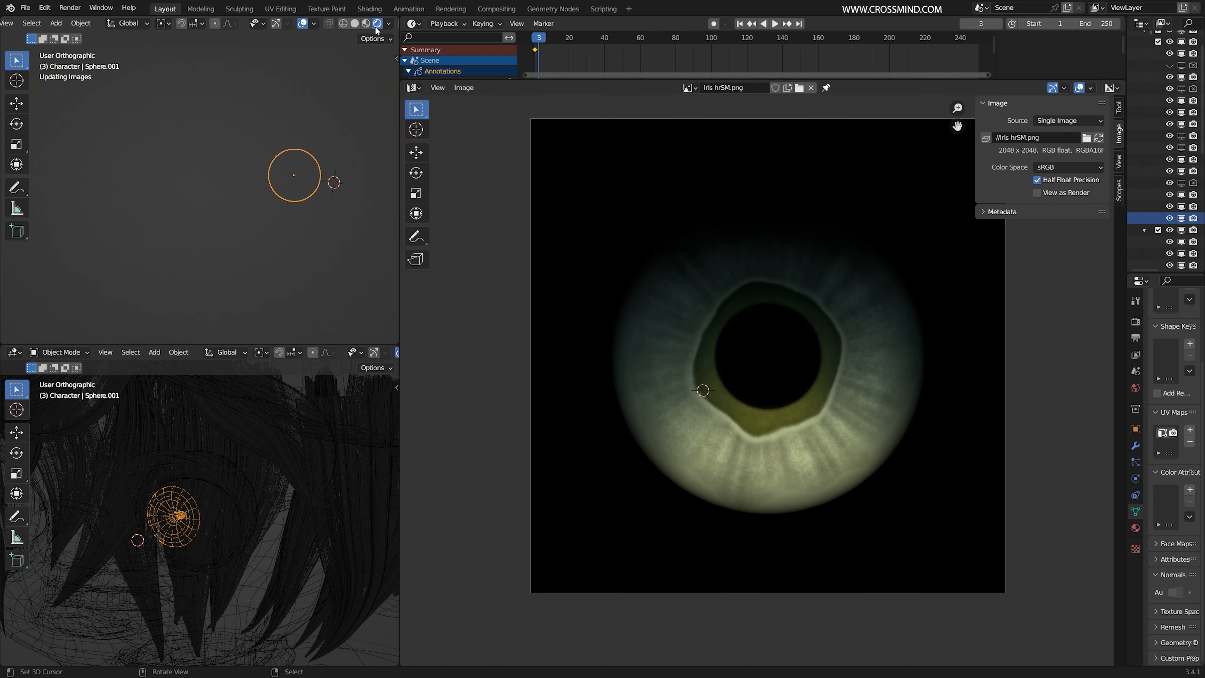
mouse_move(294, 218)
middle_mouse_down()
mouse_move(294, 201)
mouse_move(375, 194)
middle_mouse_up()
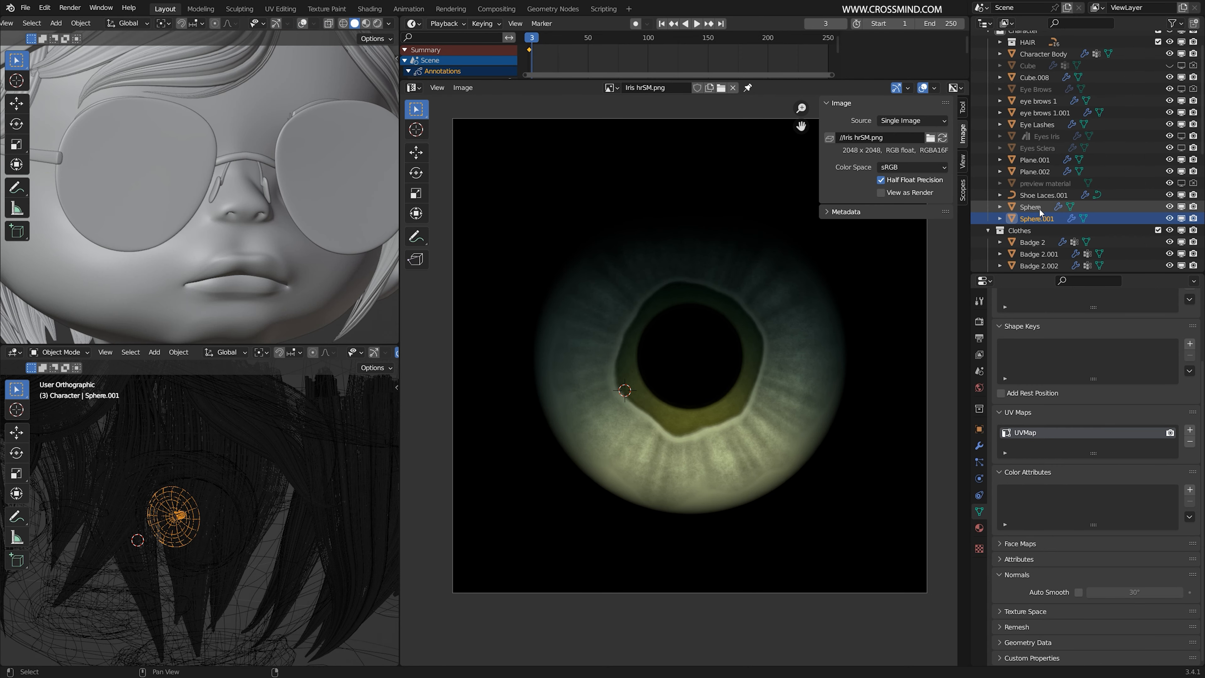
Join the outer eye Sphere and the inner iris Sphere.001 into one object
left_click(1039, 207, "shift")
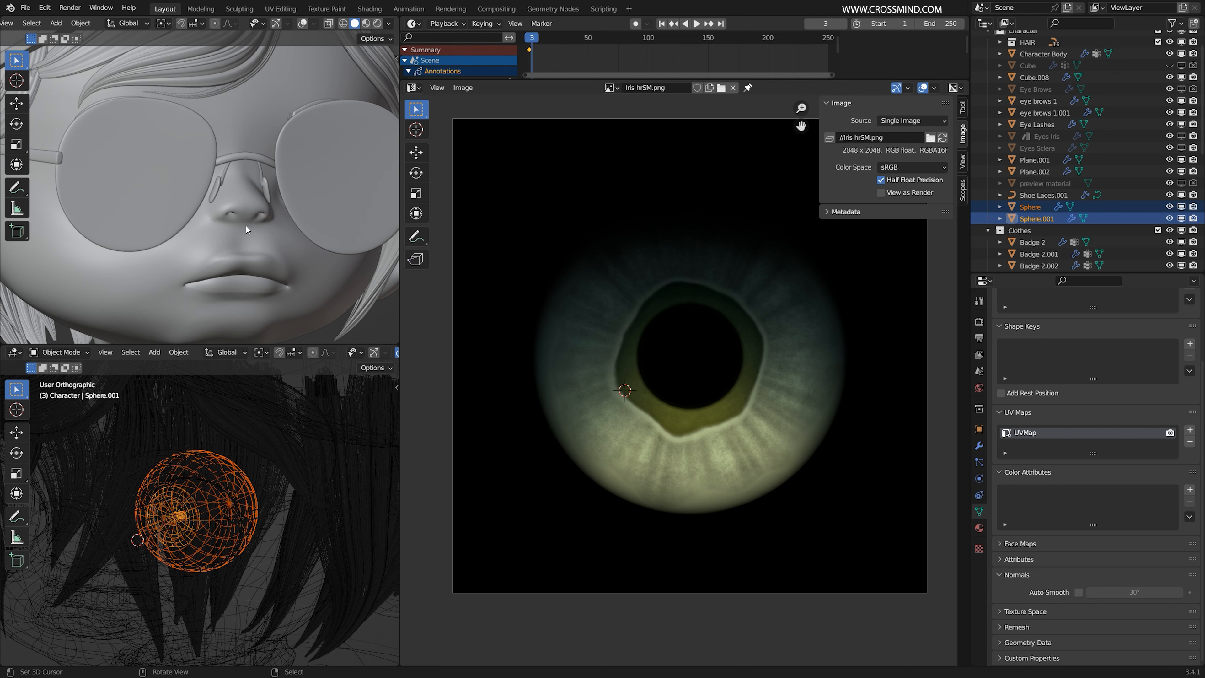
key("ctrl+j")
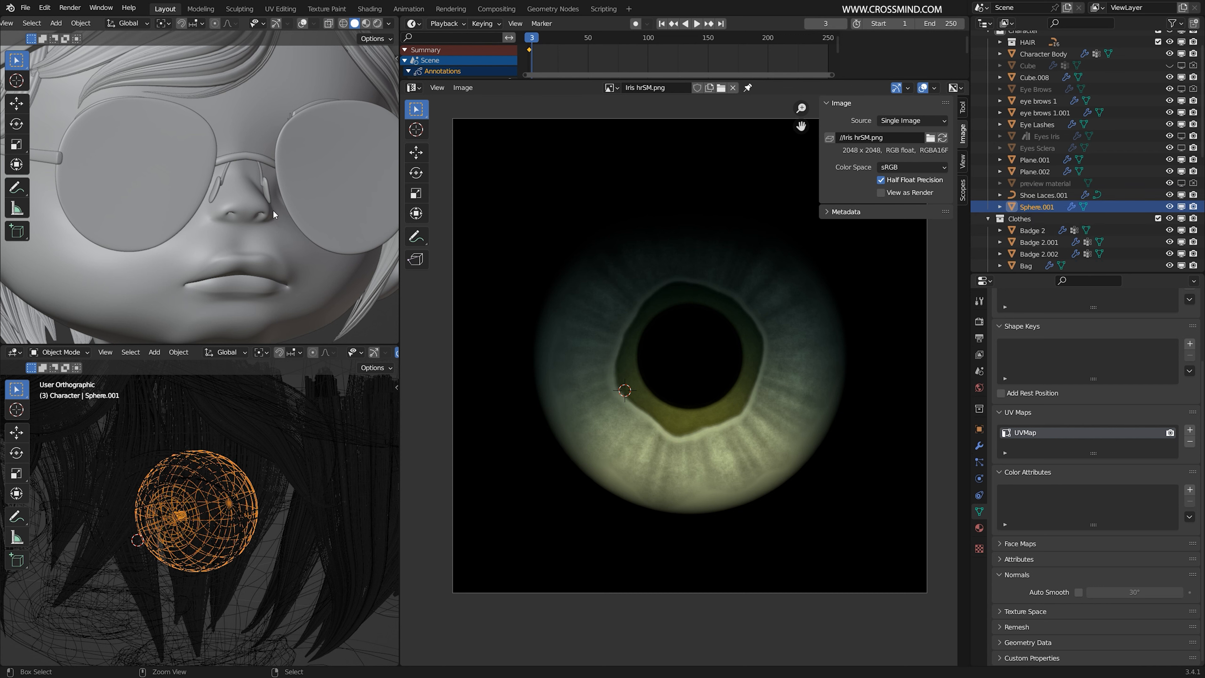
key("shift+z")
scroll(280, 198, "down", 5)
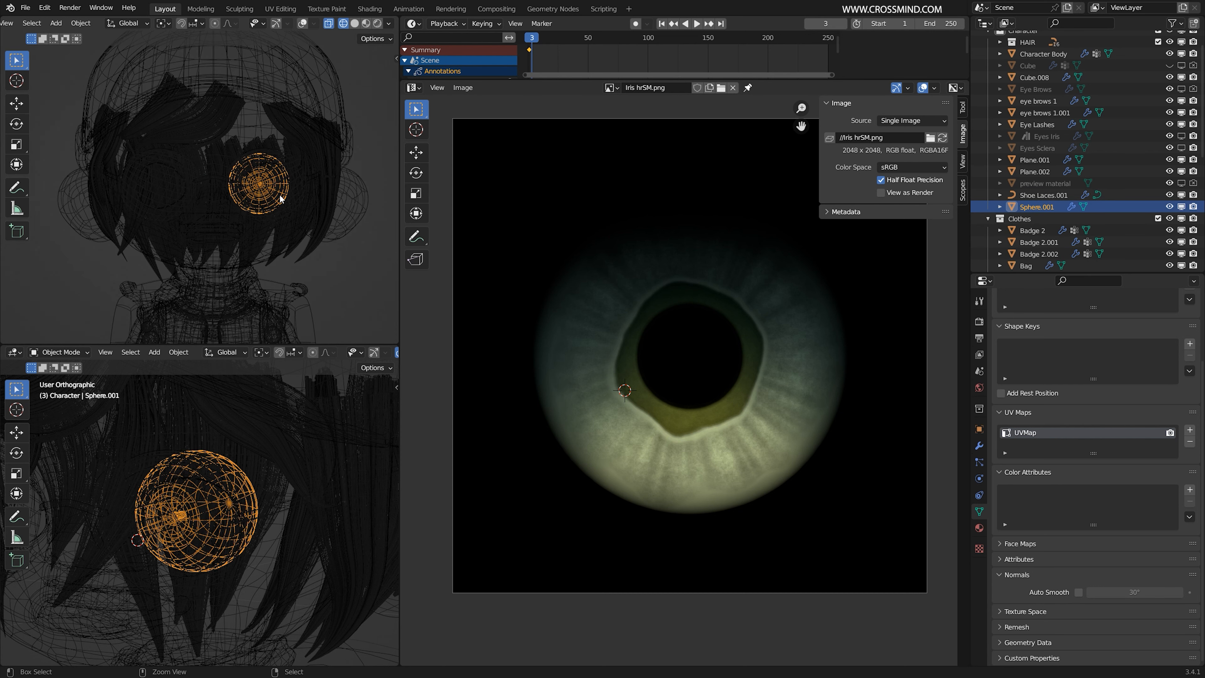
Apply the joined eye's location and add a Mirror modifier on the X axis
key("ctrl+a")
left_click(255, 164)
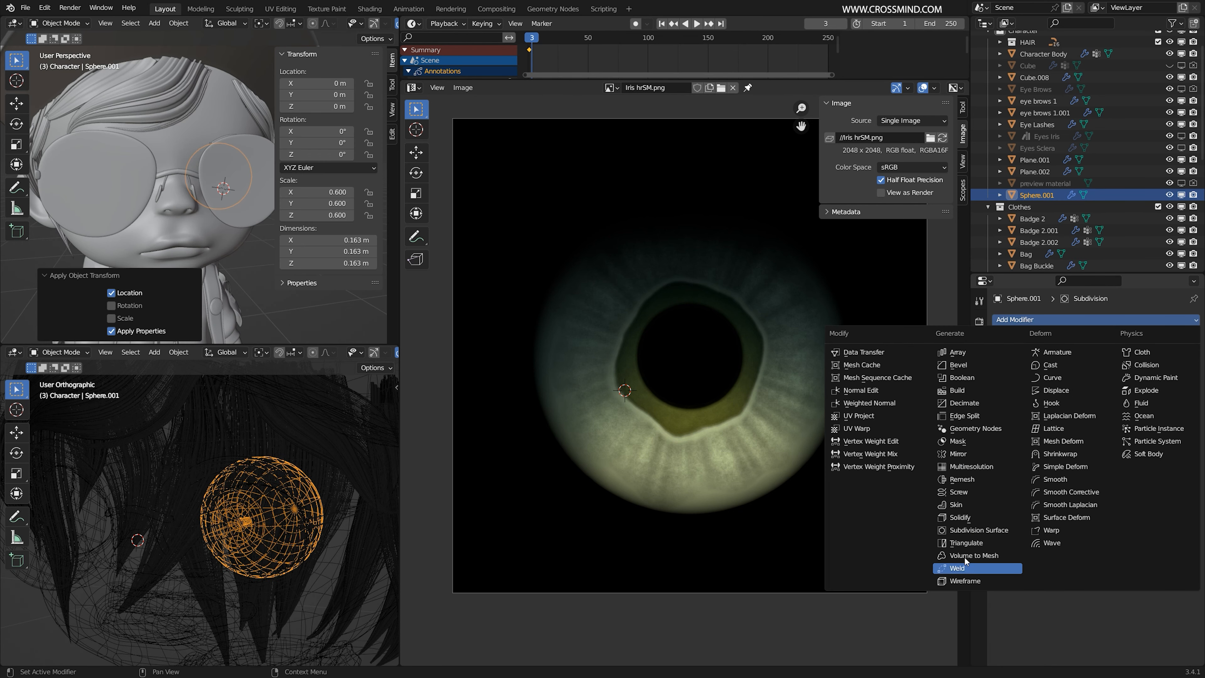
left_click(967, 455)
scroll(260, 183, "down", 3)
scroll(364, 24, "down", 5)
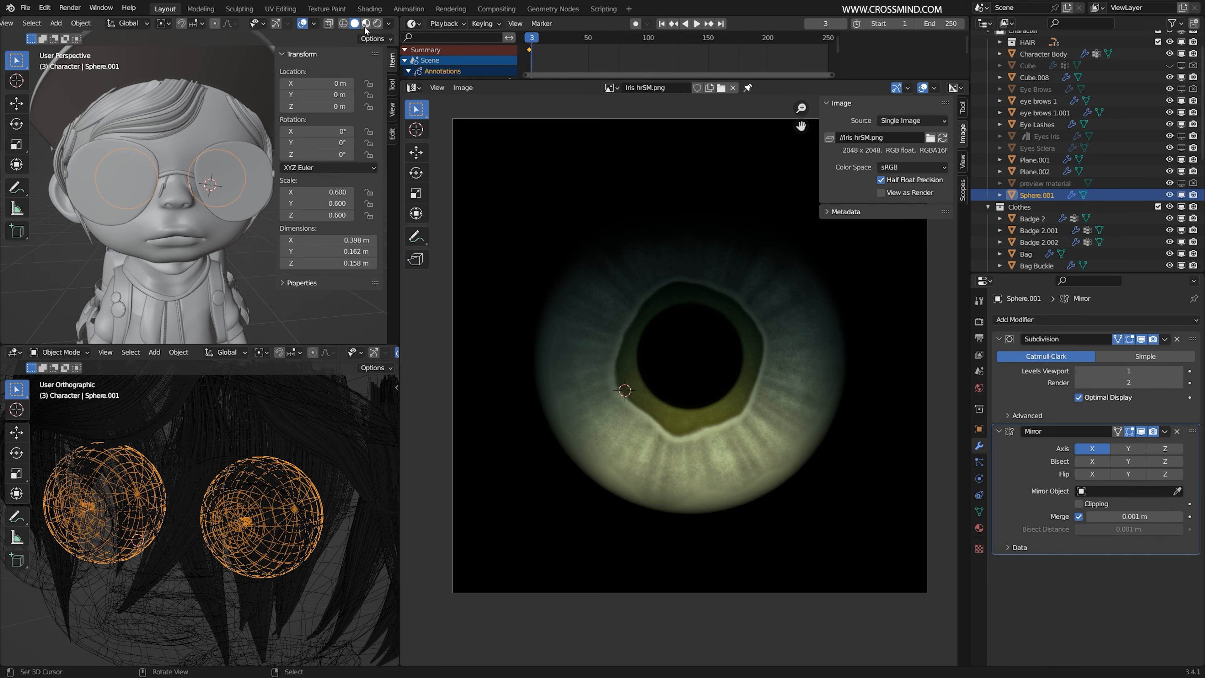
Examine both eyes on the face in an enlarged rendered view with overlays and side panels hidden
left_click(377, 23)
scroll(218, 199, "up", 3)
key("KP_5")
middle_click_drag(178, 195, 232, 163)
key("n")
key("t")
left_click_drag(400, 175, 522, 182)
scroll(426, 196, "down", 1)
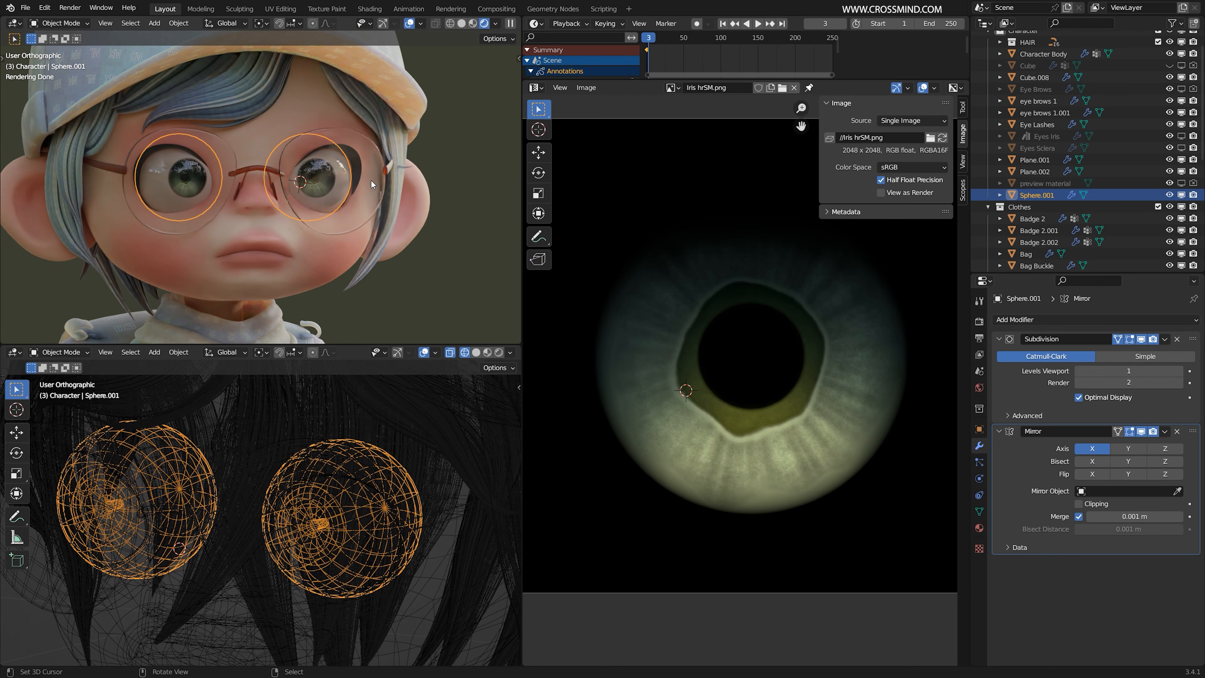
left_click(409, 23)
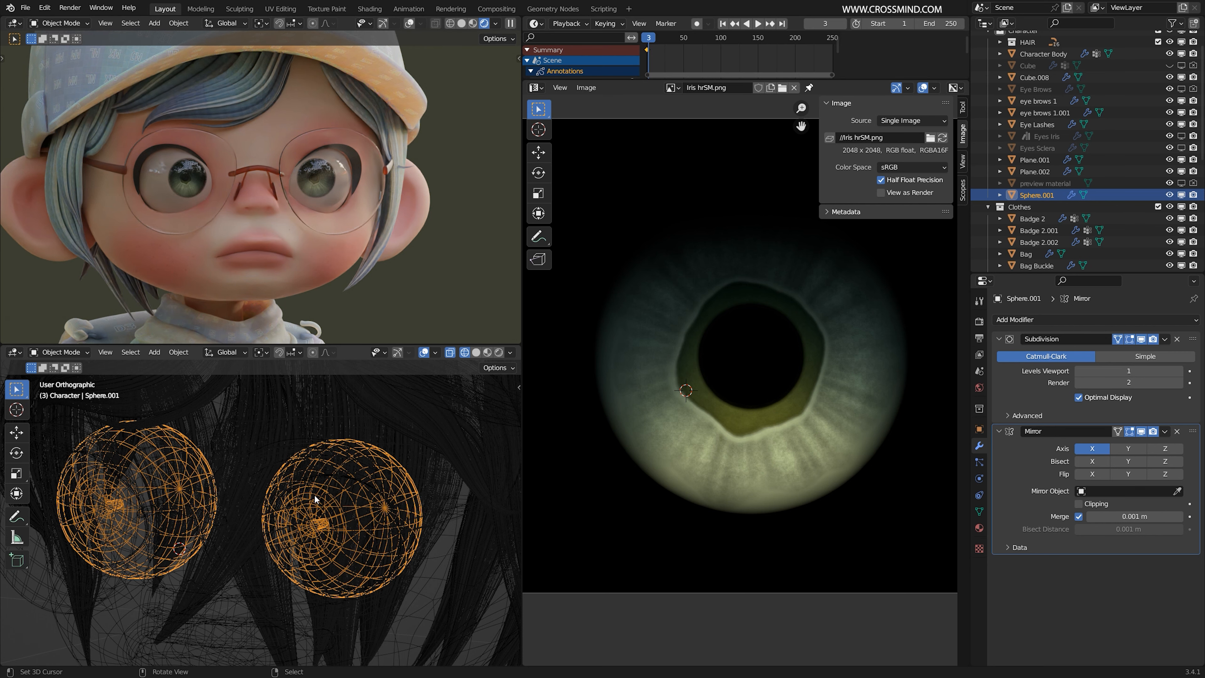
Scale the entire eye mesh by 1.069 in Edit Mode and switch the upper viewport out of wireframe shading
middle_click_drag(317, 499, 356, 489)
key("shift+z")
key("Tab")
key("a")
key("s")
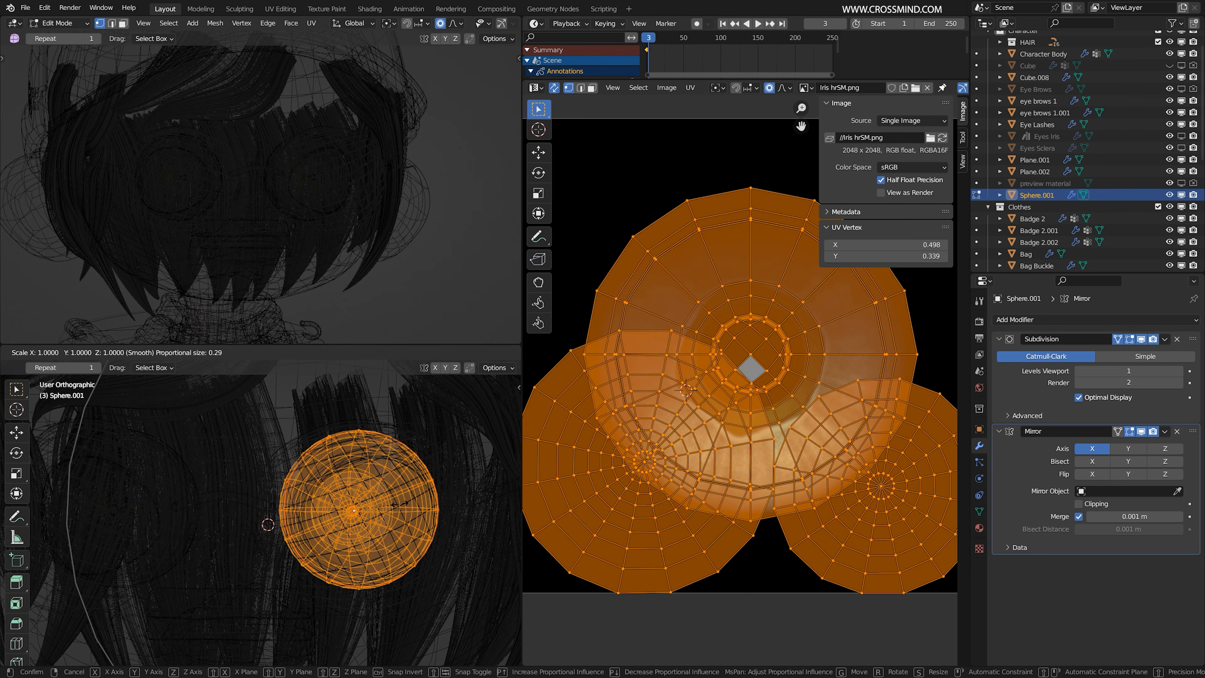
left_click(402, 501)
scroll(400, 501, "down", 1)
scroll(487, 27, "down", 4)
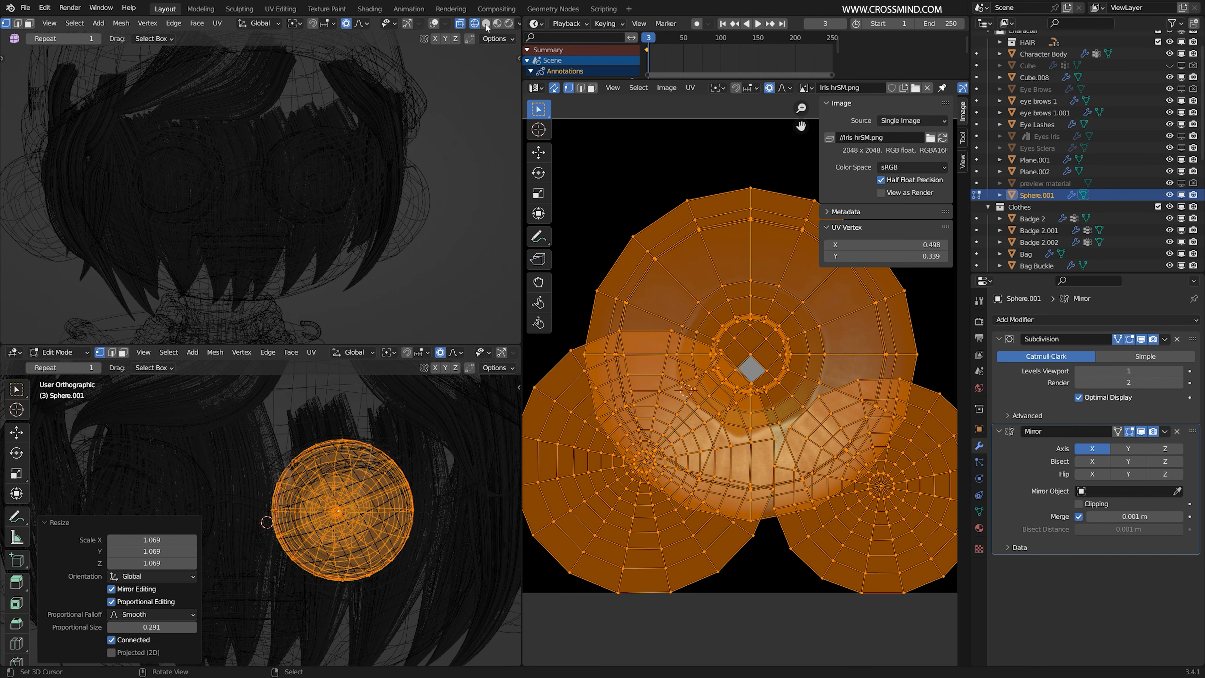
scroll(487, 28, "down", 1)
left_click(500, 24)
Show the overlays, scale the Eyes Iris object slightly, and move it 0.006217 m along Z
mouse_move(364, 474)
middle_mouse_down()
mouse_move(356, 504)
mouse_move(321, 529)
middle_mouse_up()
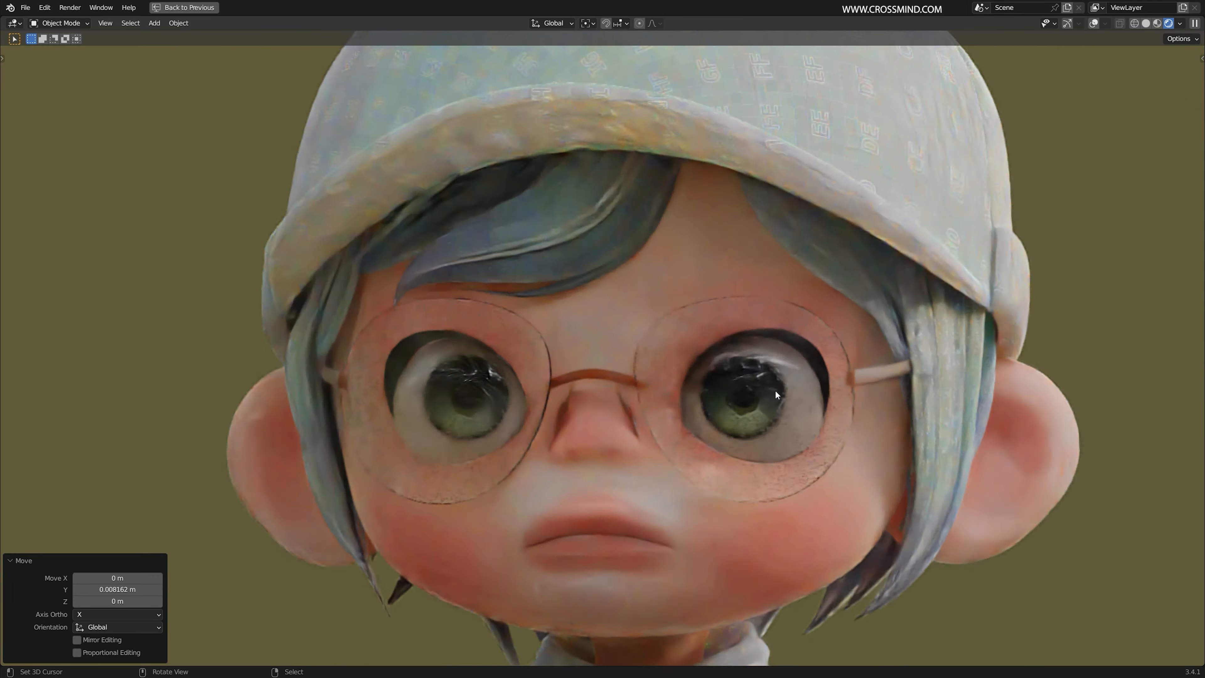
scroll(768, 392, "up", 4)
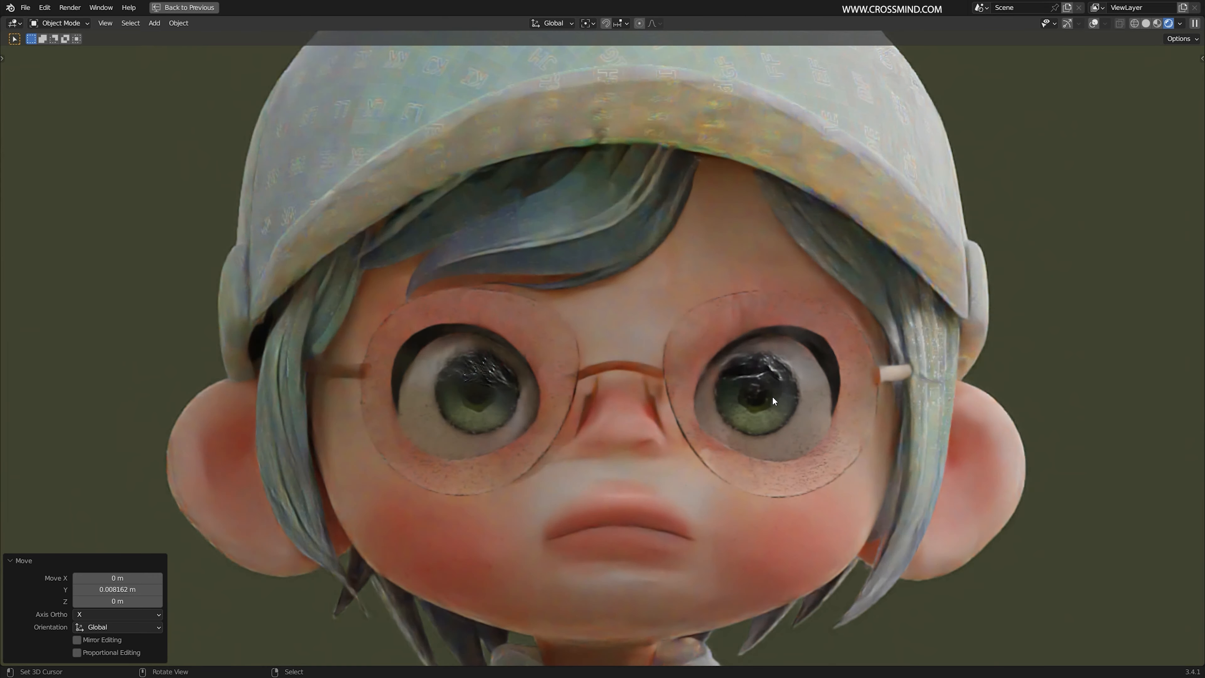
key("shift+alt+z")
key("s")
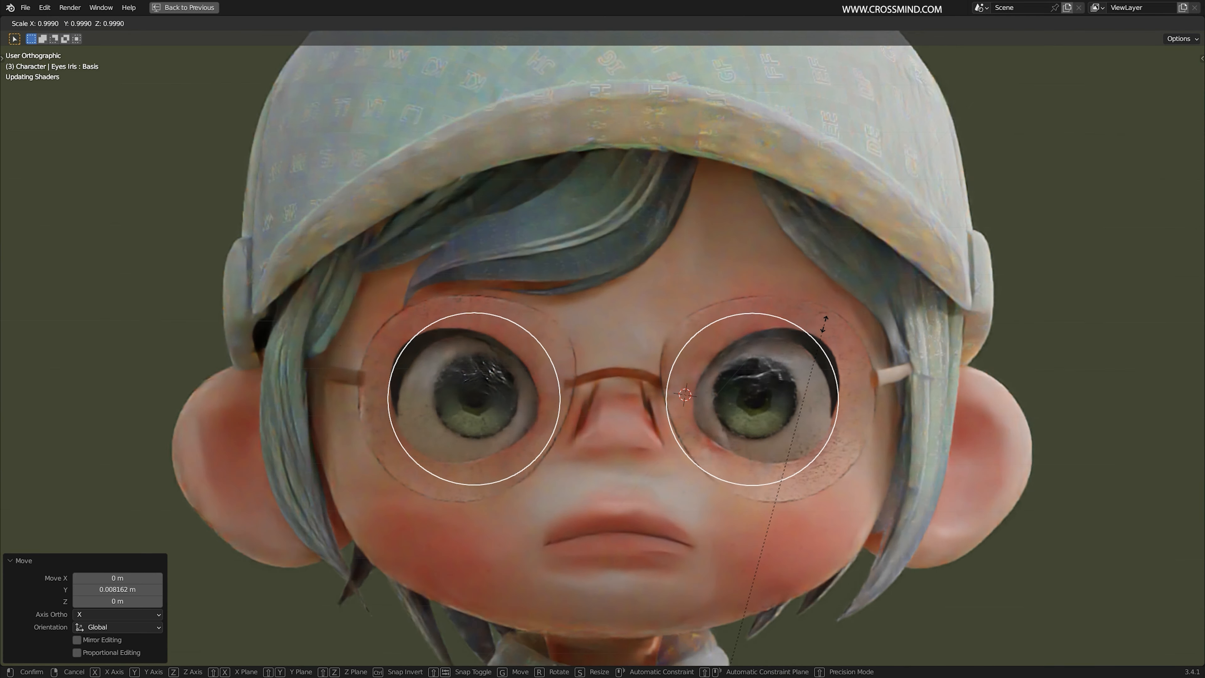
left_click(827, 327)
key("g")
key("z")
left_click(825, 325)
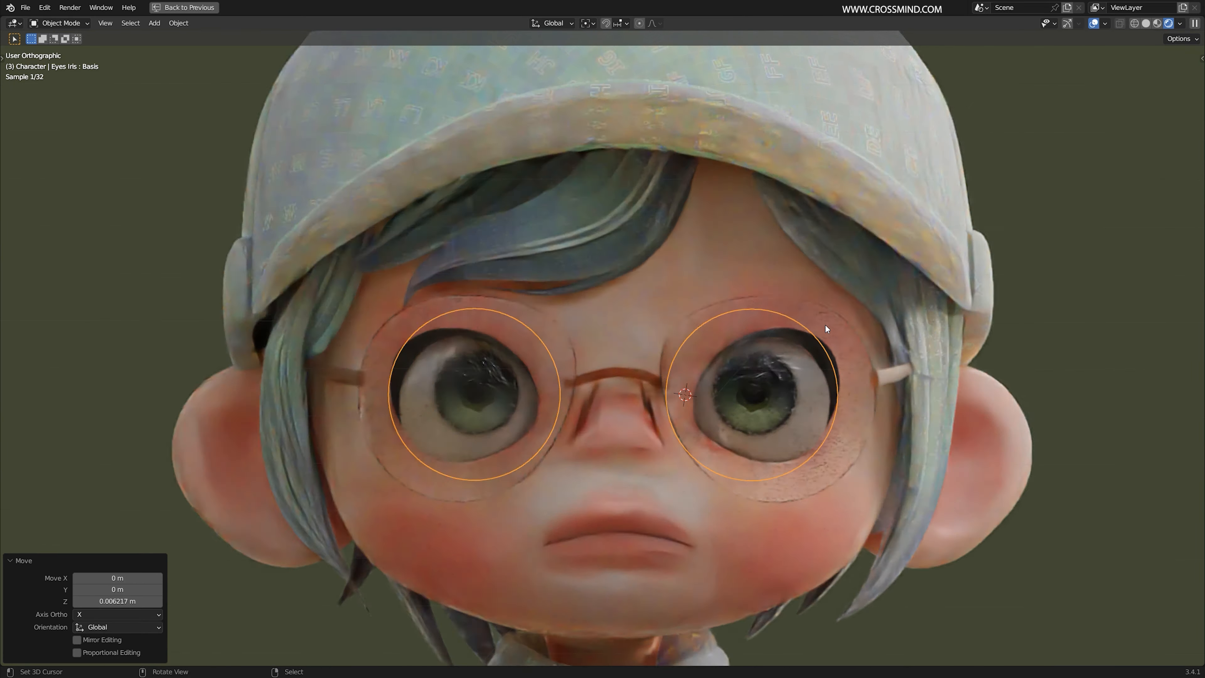
Move the Eyes Iris object -0.003646 m along the Y axis and toggle the viewport overlays
middle_click_drag(825, 325, 723, 328)
key("g")
key("y")
left_click(707, 329)
middle_click_drag(581, 332, 677, 373)
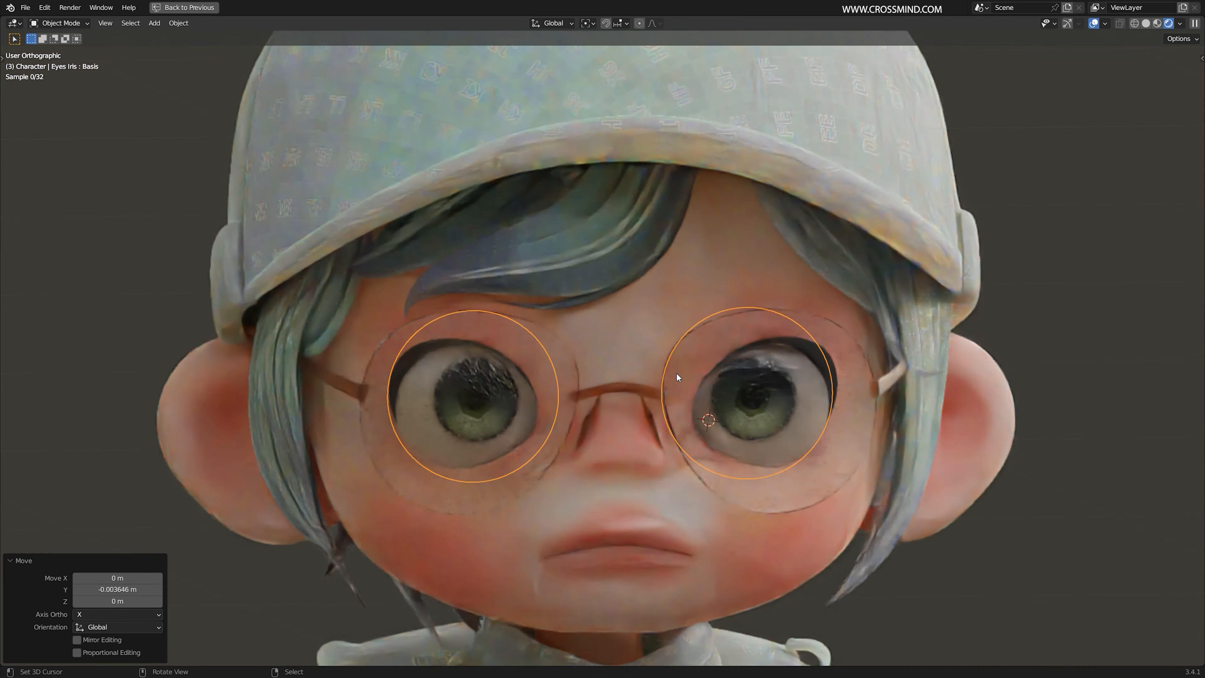
scroll(741, 353, "down", 2)
scroll(679, 355, "down", 2)
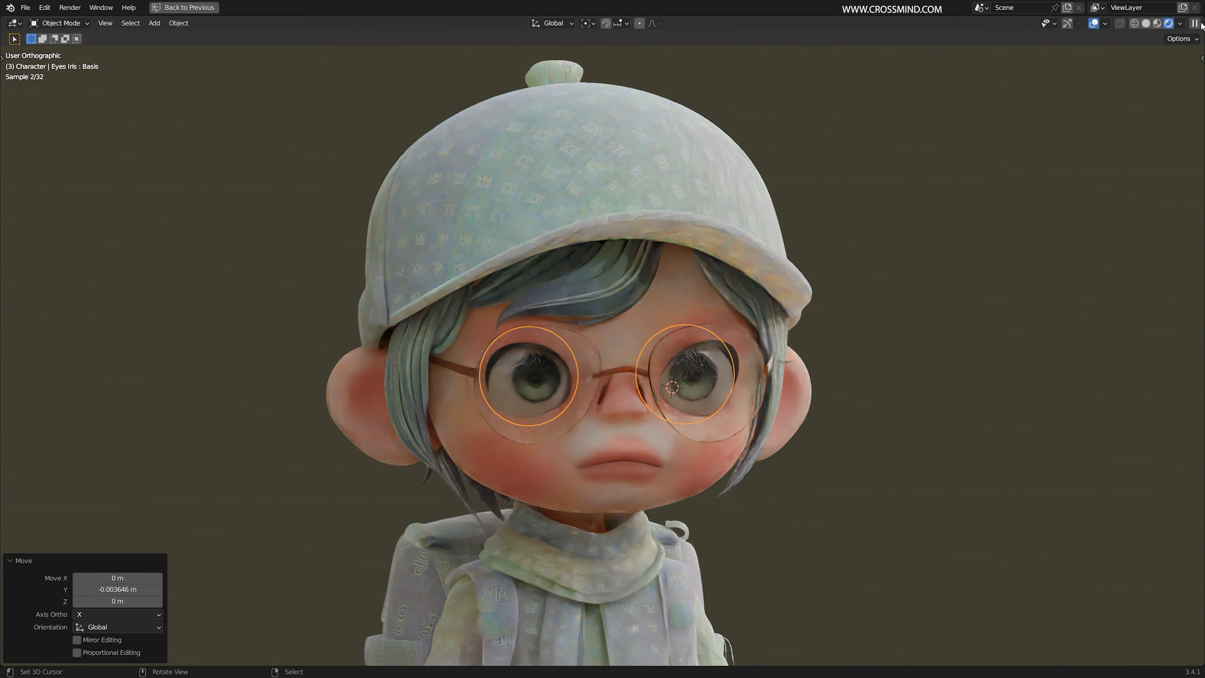
left_click(1093, 23)
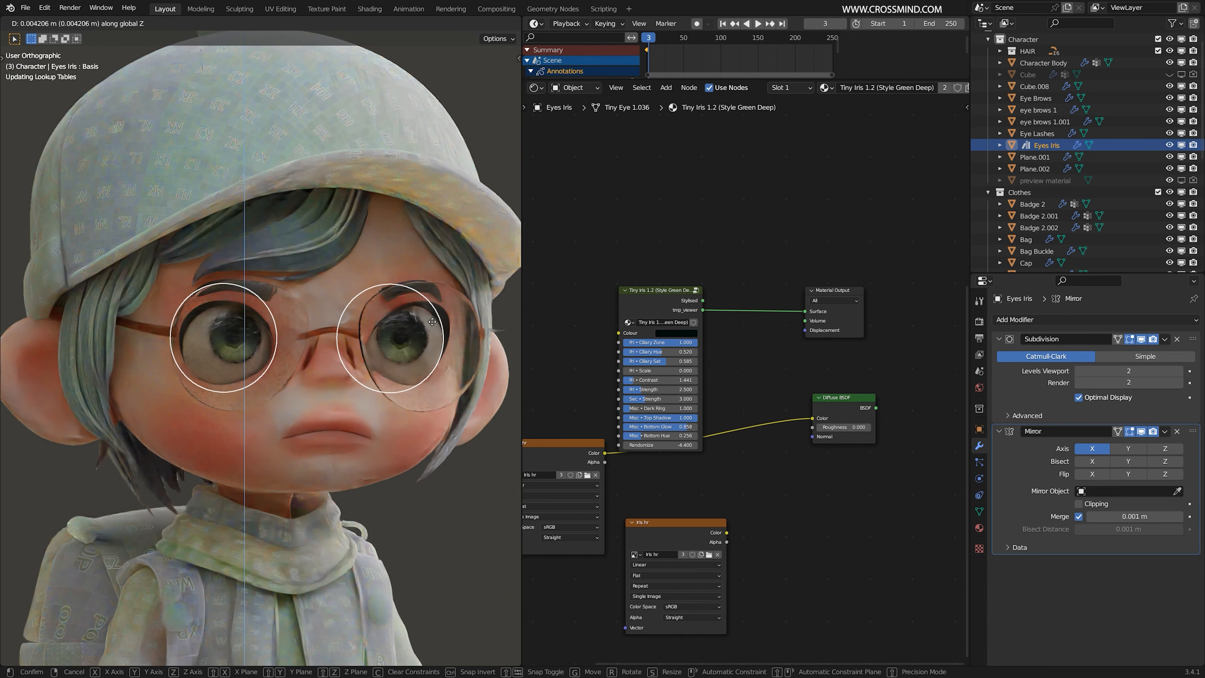
Move the Eyes Iris object 0.002103 m along Z, switch the viewport to solid shading, and select the Character Body
left_click(328, 359)
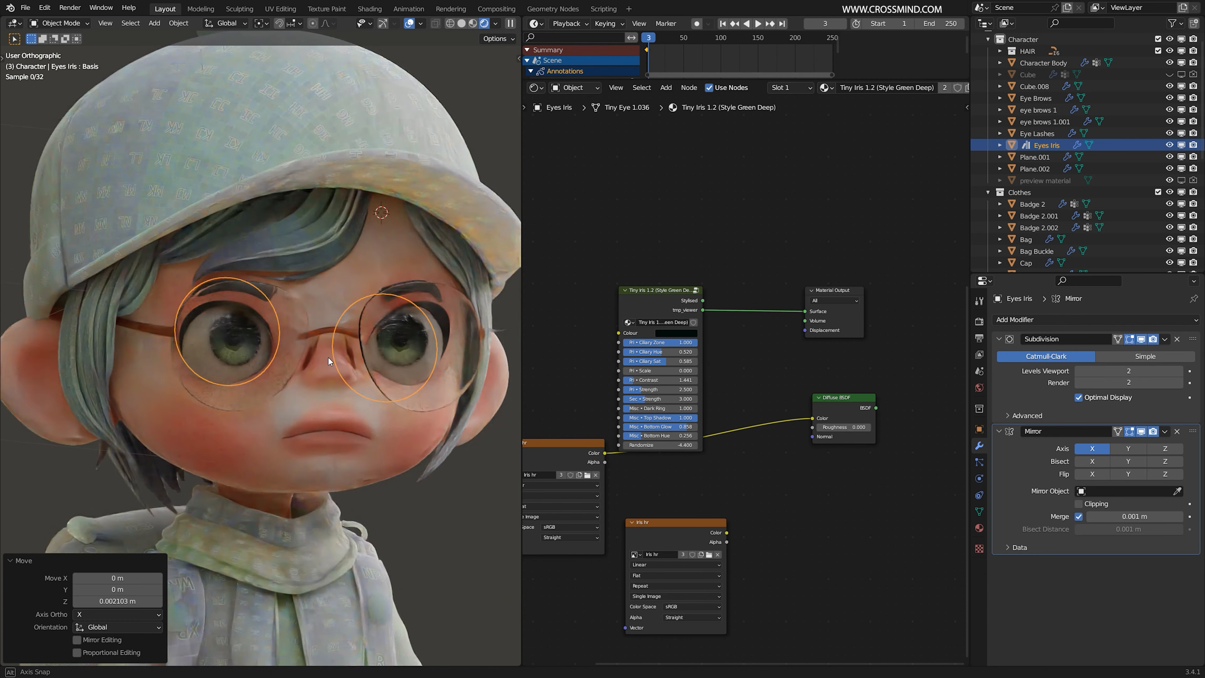
scroll(327, 380, "up", 3)
key("shift+z")
middle_click_drag(326, 390, 288, 343)
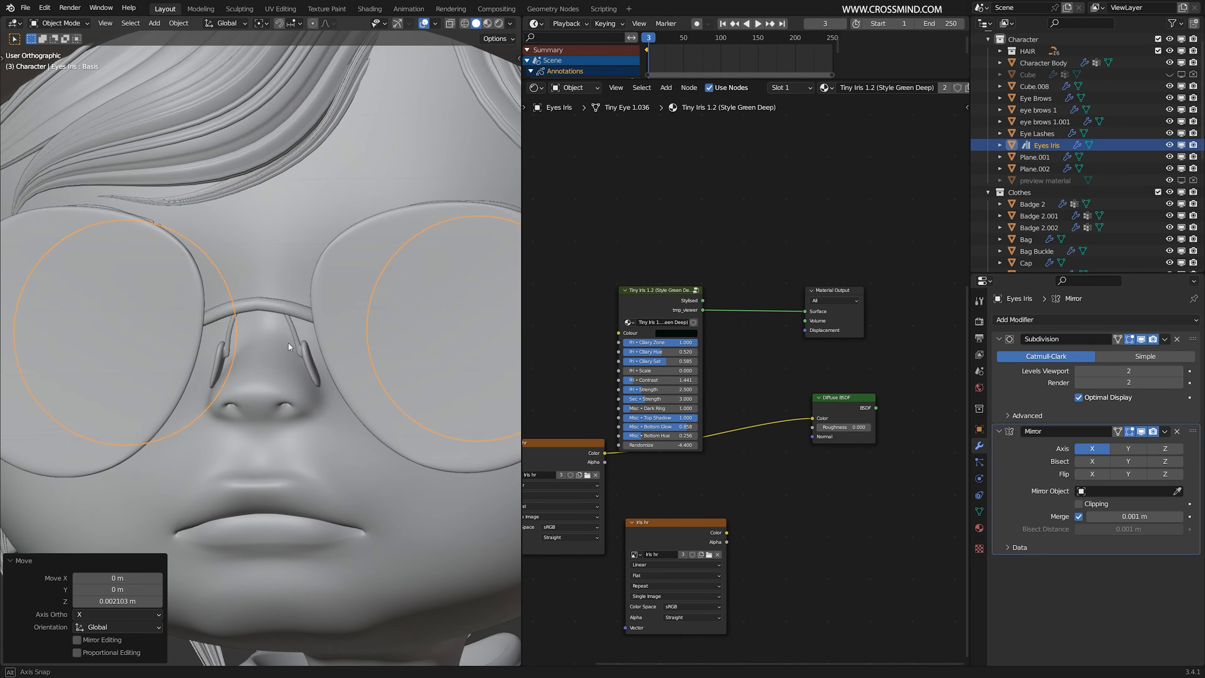
left_click(263, 410)
middle_click_drag(263, 410, 205, 360)
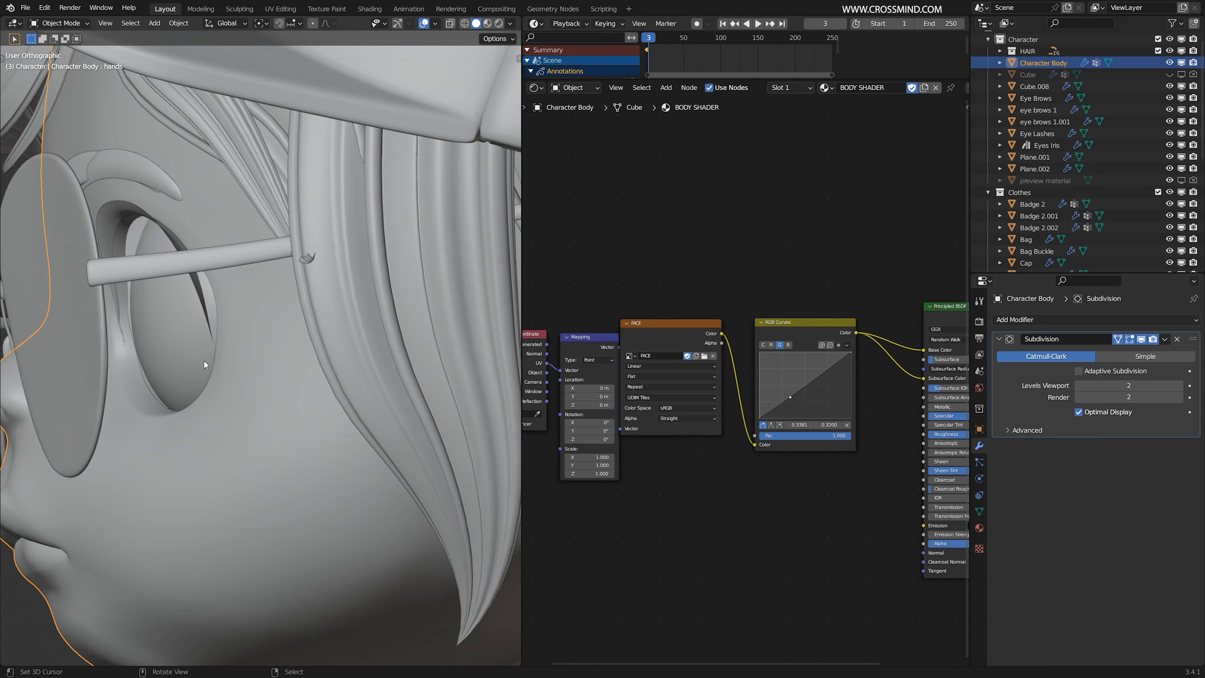
Try to move the inner edge of the Character Body's eye socket along the Y axis
left_click(138, 241)
key("Tab")
key("Tab")
middle_click_drag(160, 267, 208, 269)
key("g")
key("y")
left_click(190, 283)
scroll(190, 282, "up", 2)
left_click(378, 535)
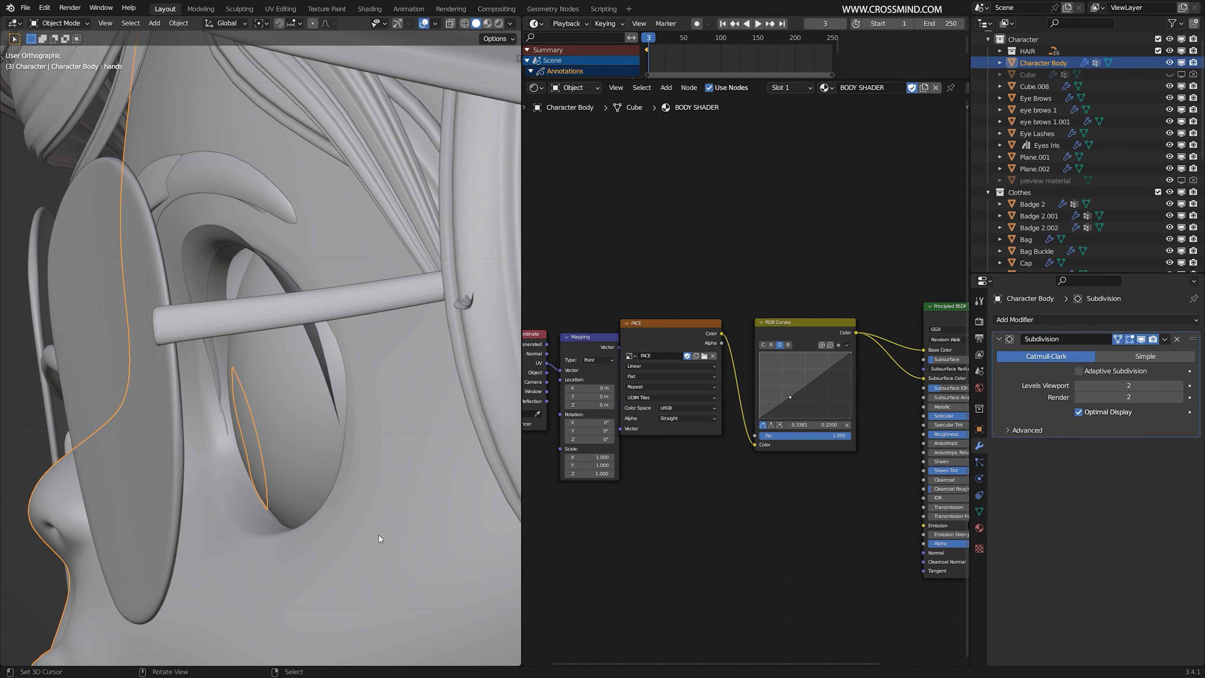
Add a new shape key to the Character Body and name it "sockets"
key("Tab")
left_click(978, 511)
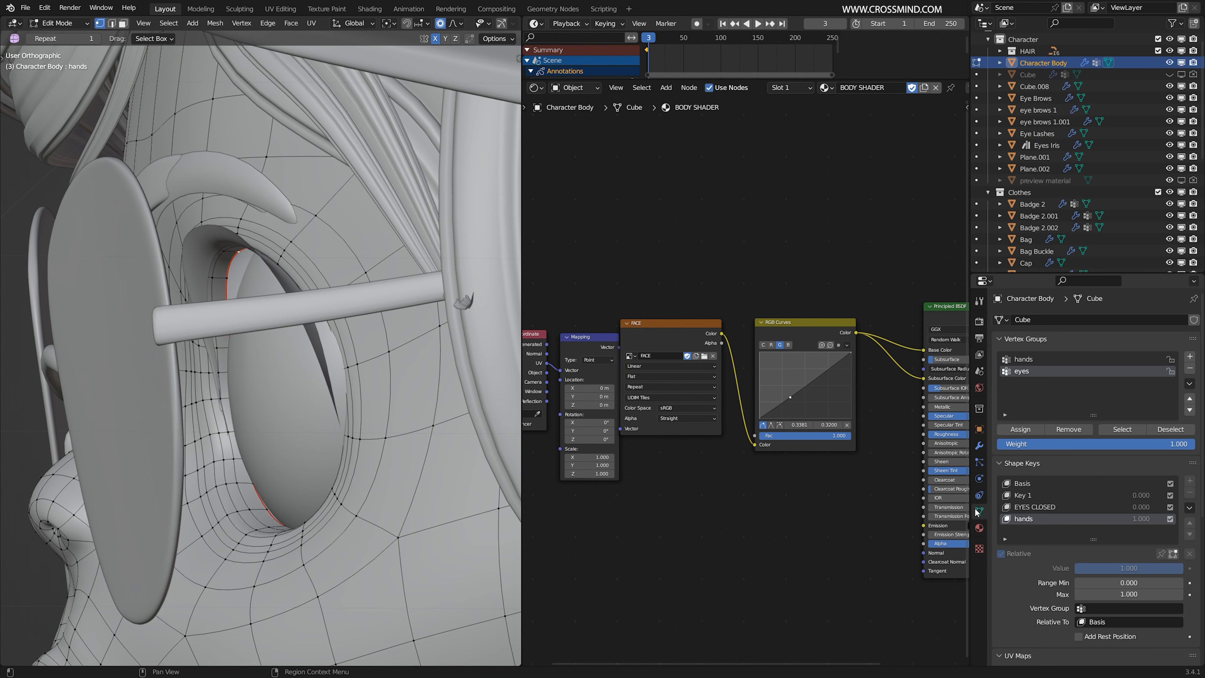
left_click(1190, 480)
key("Tab")
double_click(1034, 498)
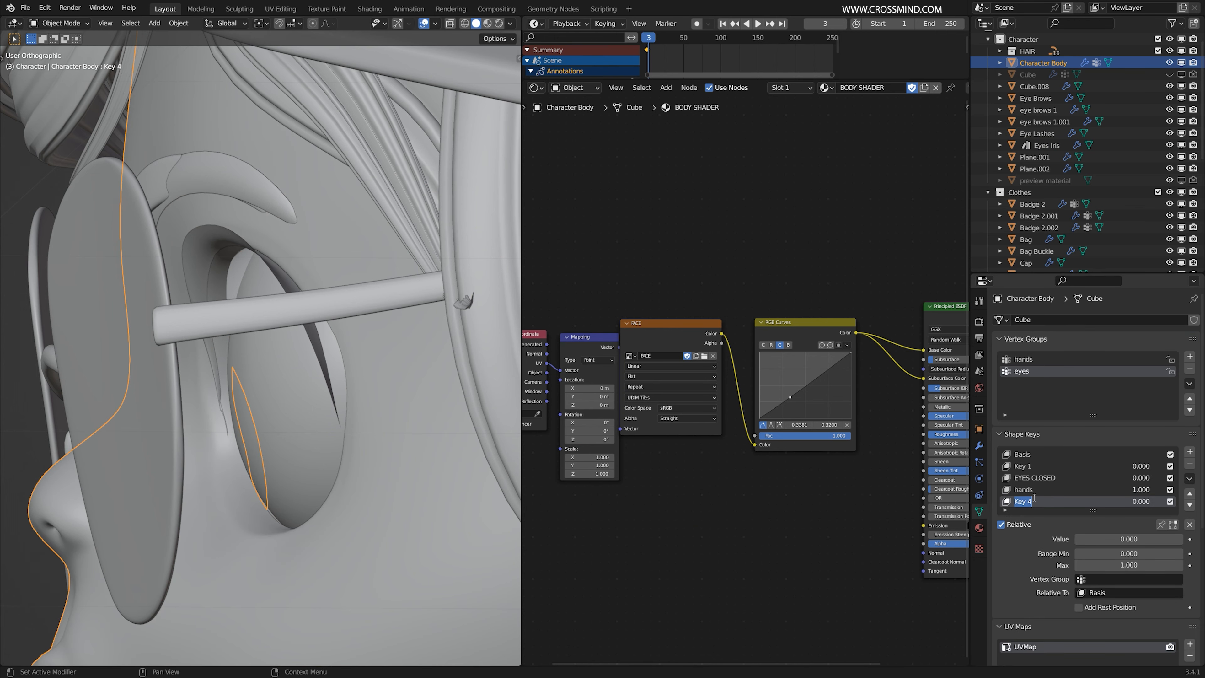
type("sockets")
key("Return")
Move the upper part of the eye socket's inner rim 0.00639 m along Y with a proportional size of 0.06965 m
key("Tab")
key("g")
key("y")
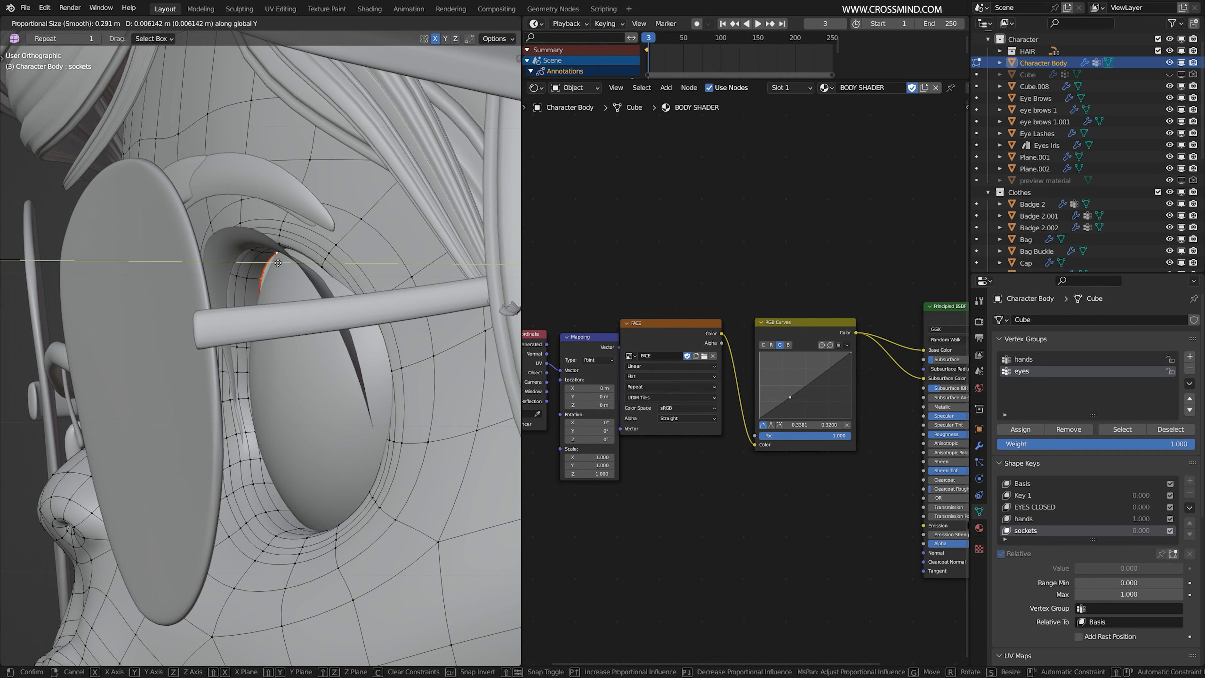
scroll(285, 271, "up", 15)
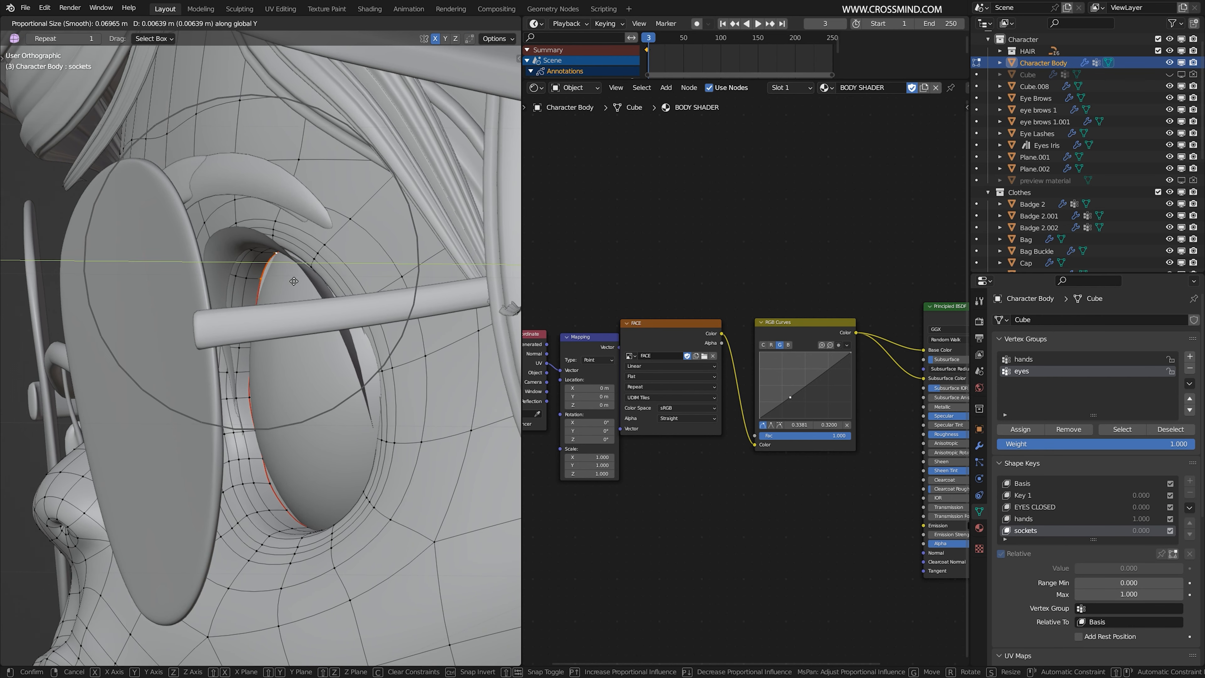
left_click(294, 280)
Nudge the nose-side eye-socket rim along Y with a proportional size of 0.03932 m and leave Edit Mode
left_click(245, 398)
key("g")
key("y")
scroll(243, 398, "up", 6)
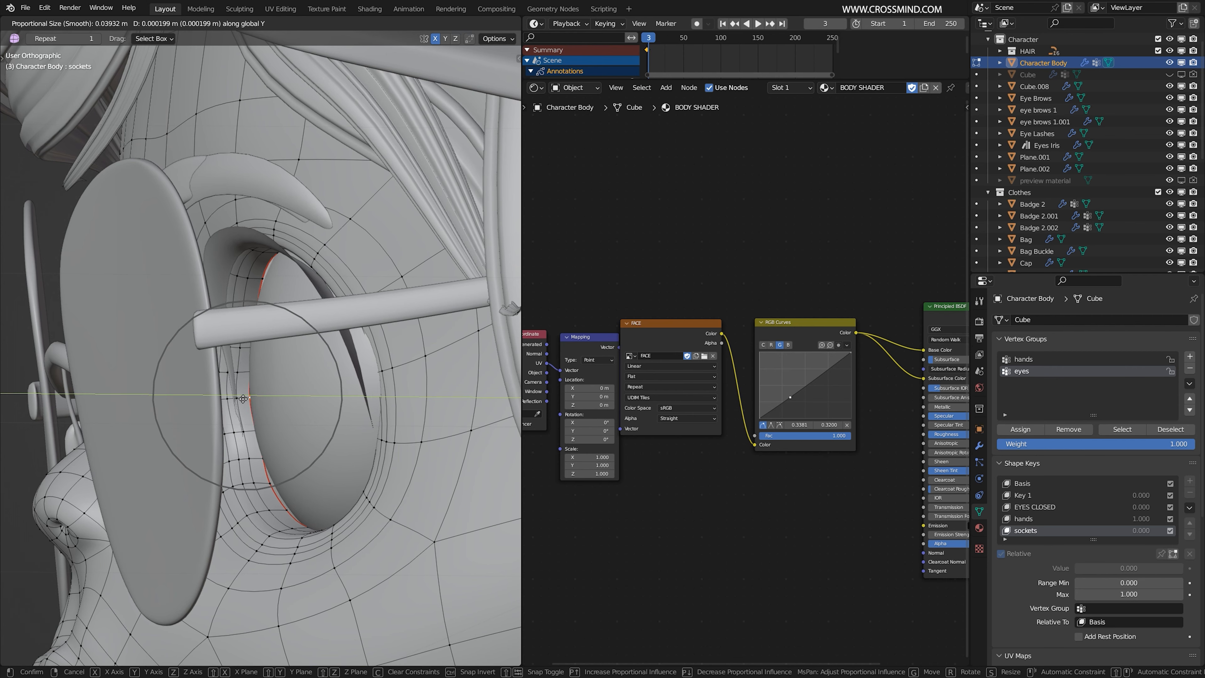
left_click(243, 398)
scroll(243, 399, "down", 6)
key("Tab")
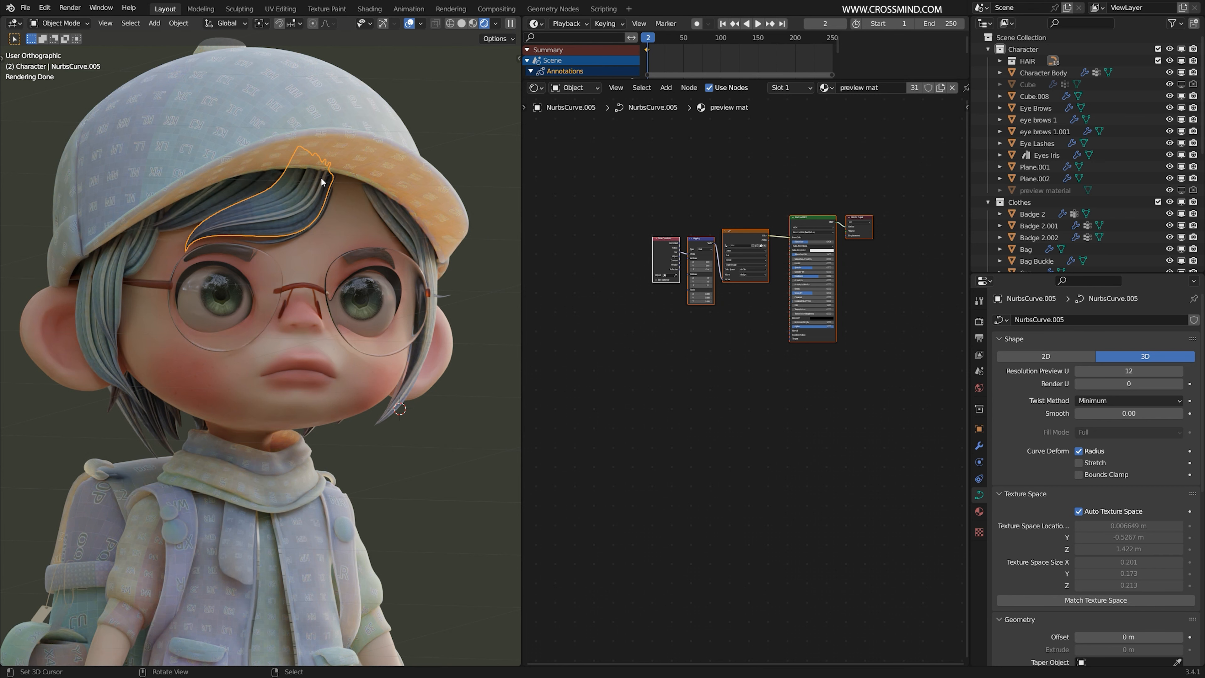
Isolate the NurbsCurve.005 hair strand in local view and switch its viewport to Material Preview shading
key("slash")
middle_click_drag(733, 328, 734, 363)
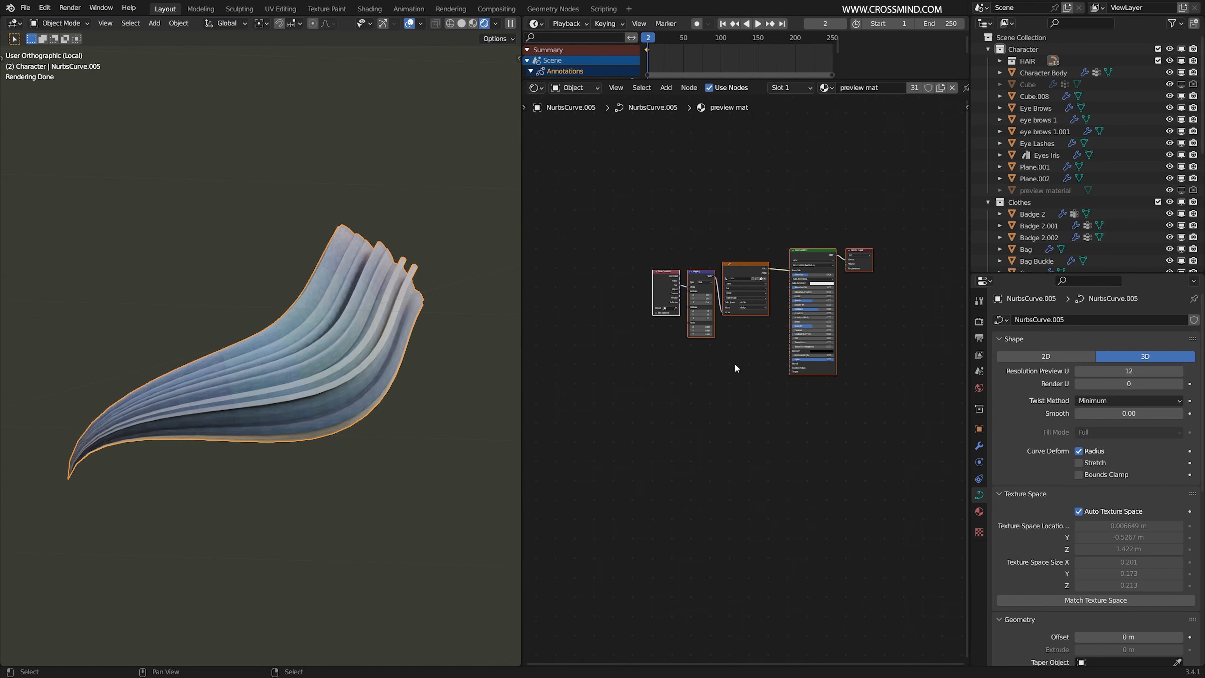
scroll(733, 363, "up", 1)
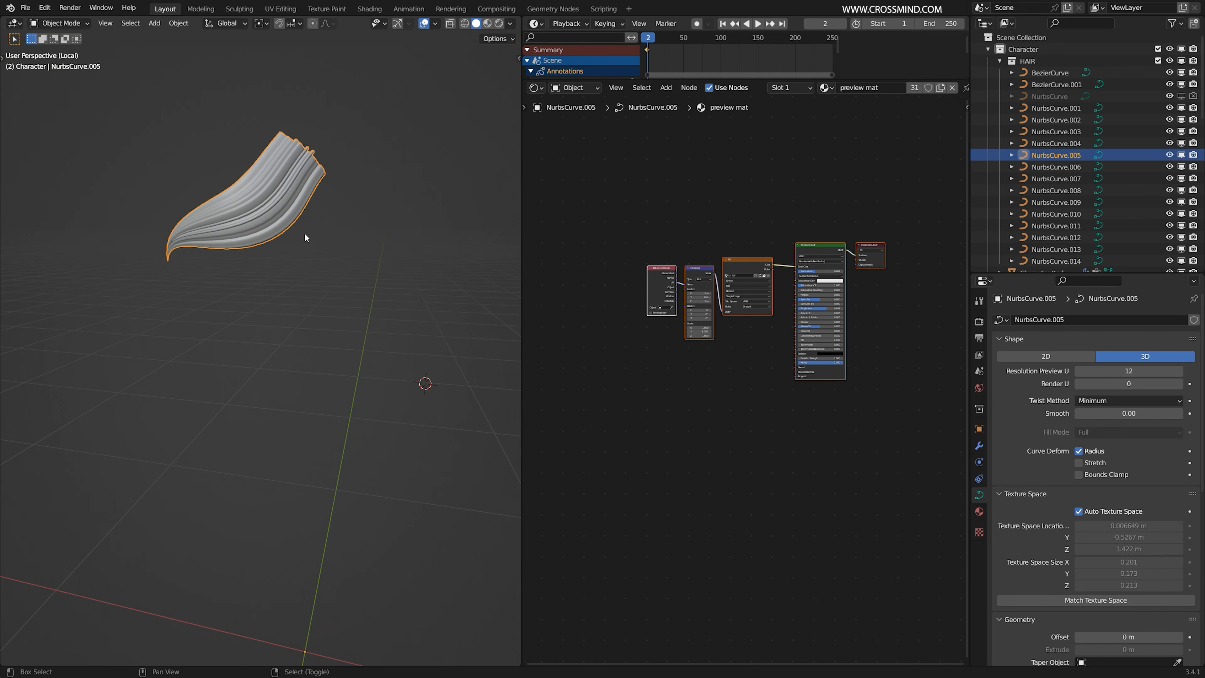
middle_click_drag(305, 237, 413, 114)
left_click(487, 24)
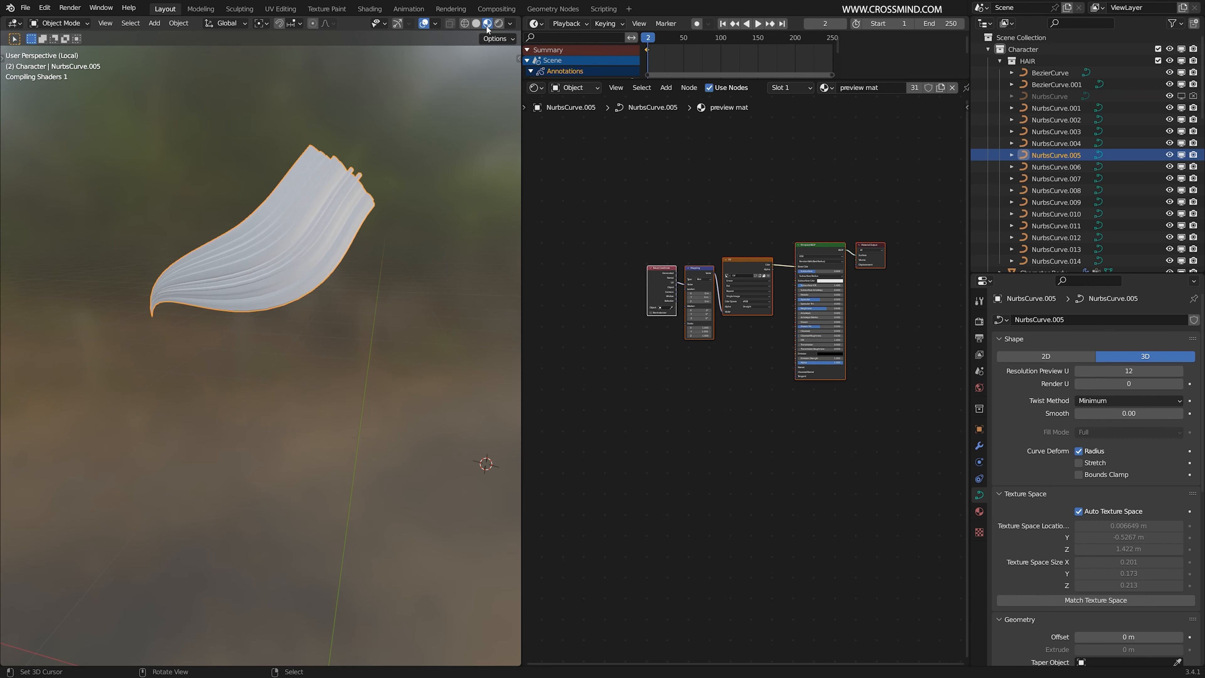
middle_click_drag(326, 249, 343, 273)
scroll(342, 273, "up", 2)
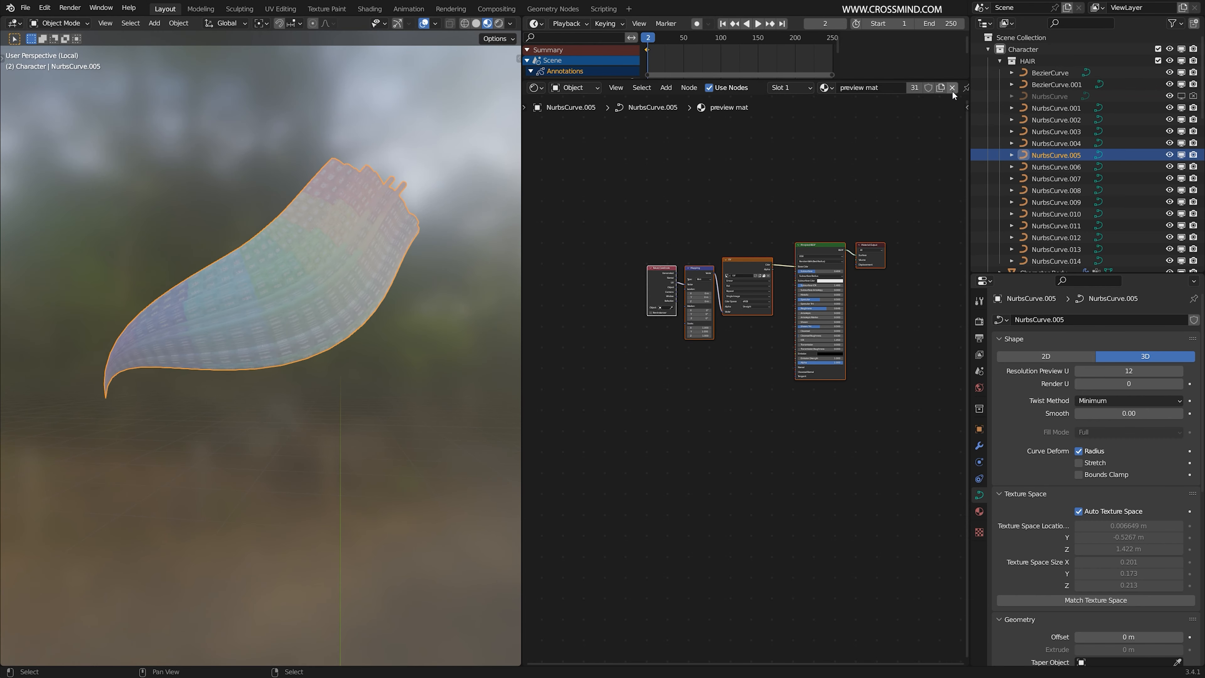
Replace the hair strand's preview mat with a new material and add a Noise Texture node
left_click(951, 87)
scroll(711, 300, "up", 3)
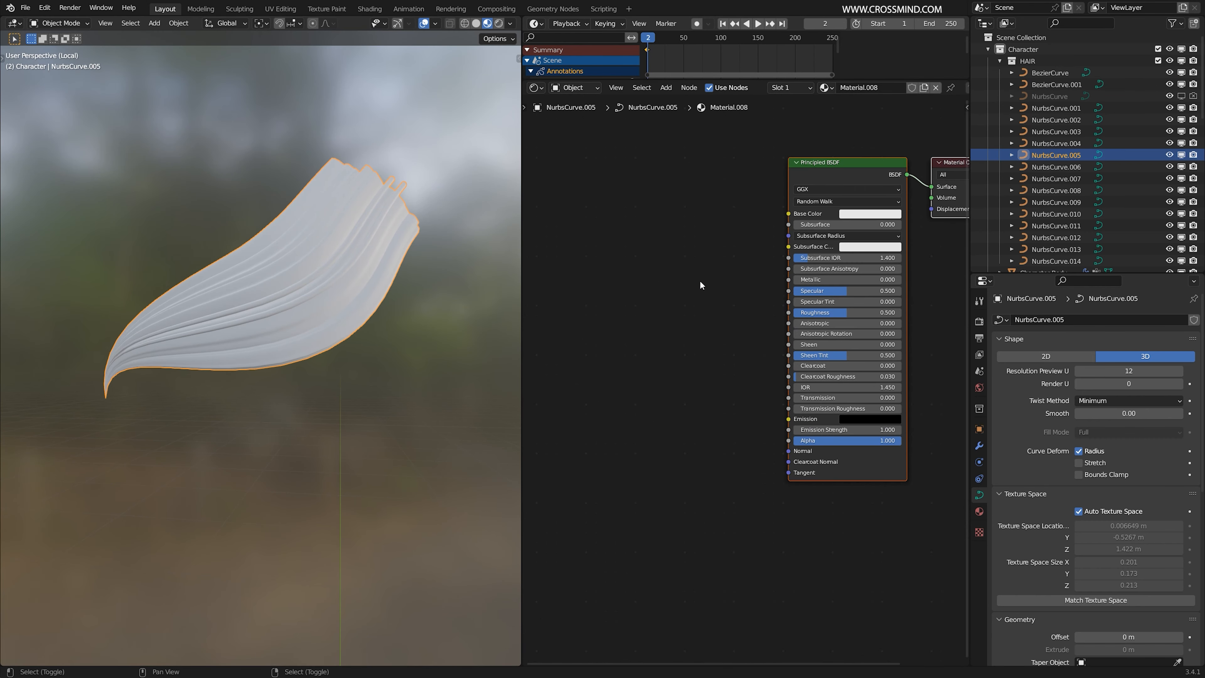
key("shift+a")
left_click(701, 281)
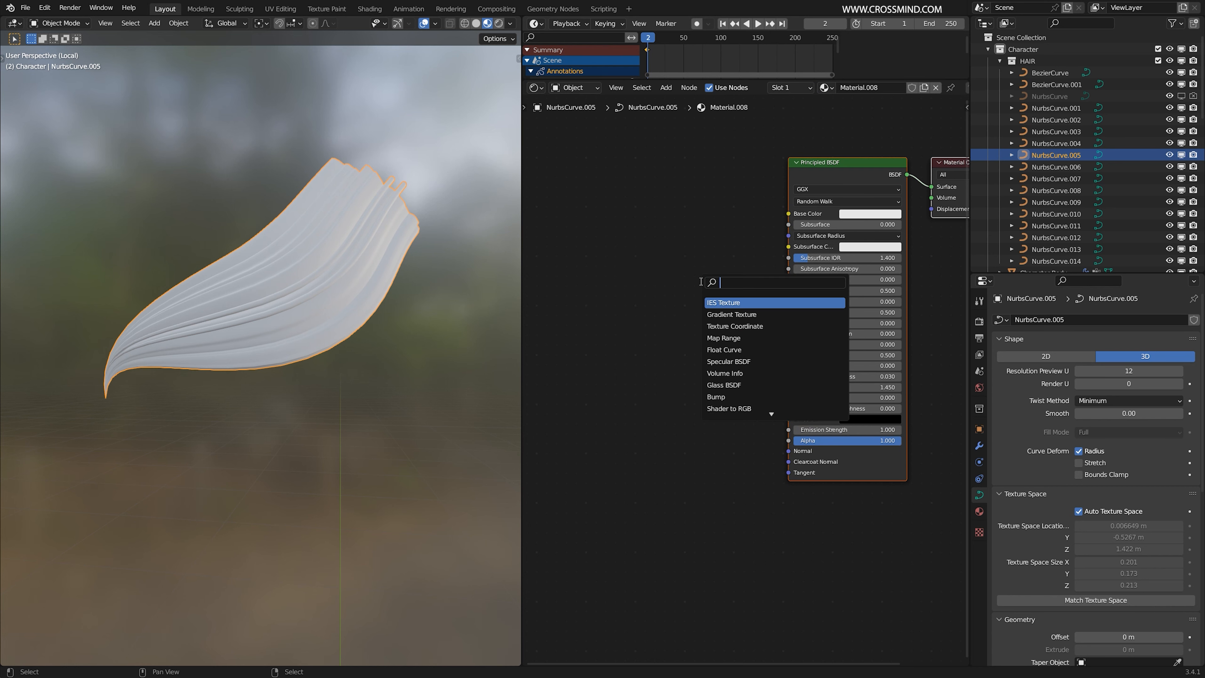
left_click(721, 302)
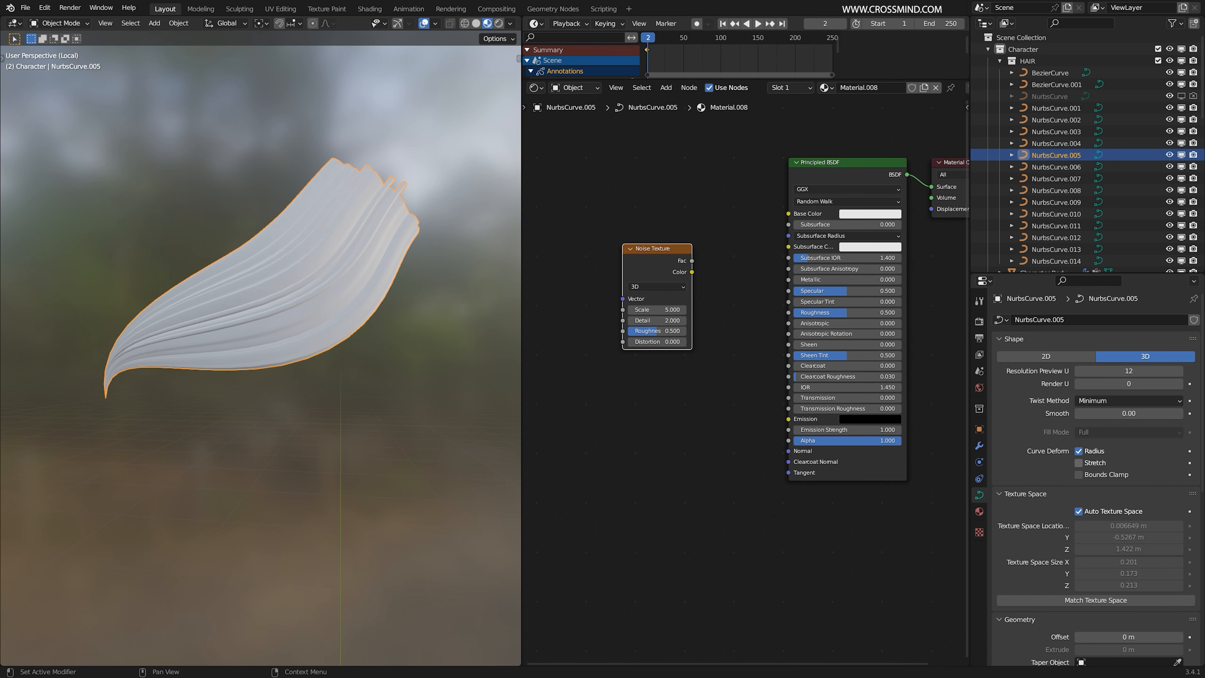
Enlarge the node editor and connect the Noise Texture's Fac output to the Principled BSDF's Base Color
scroll(711, 266, "up", 3)
left_click(723, 248, "ctrl+shift")
scroll(723, 247, "down", 6)
key("n")
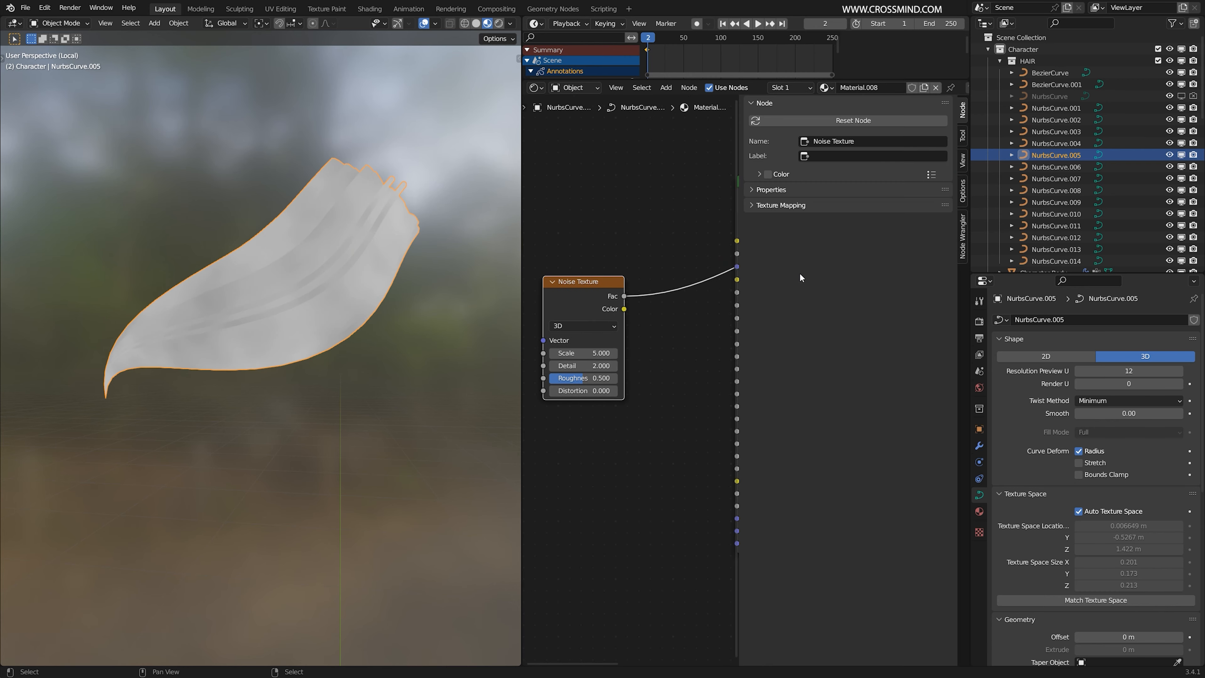
key("n")
left_click_drag(970, 213, 1145, 203)
scroll(1135, 202, "up", 3)
middle_click_drag(783, 208, 797, 237)
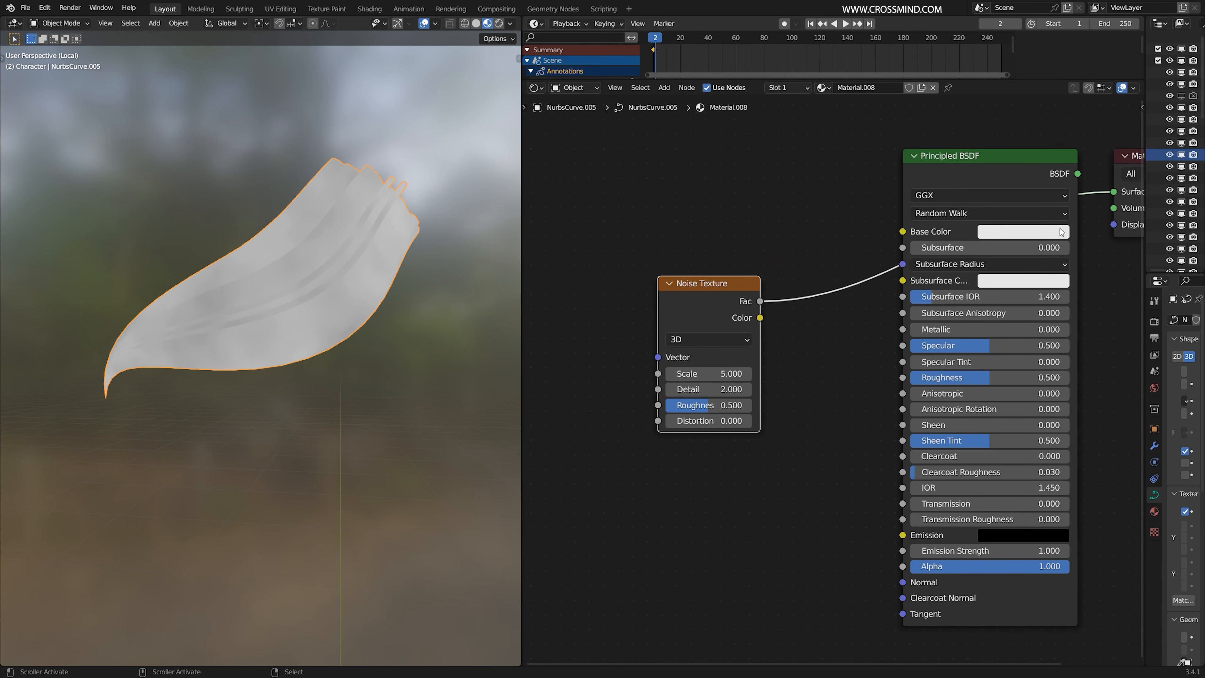
left_click_drag(1140, 62, 1139, 60)
middle_click_drag(1025, 172, 1014, 173)
left_click_drag(1145, 175, 1188, 176)
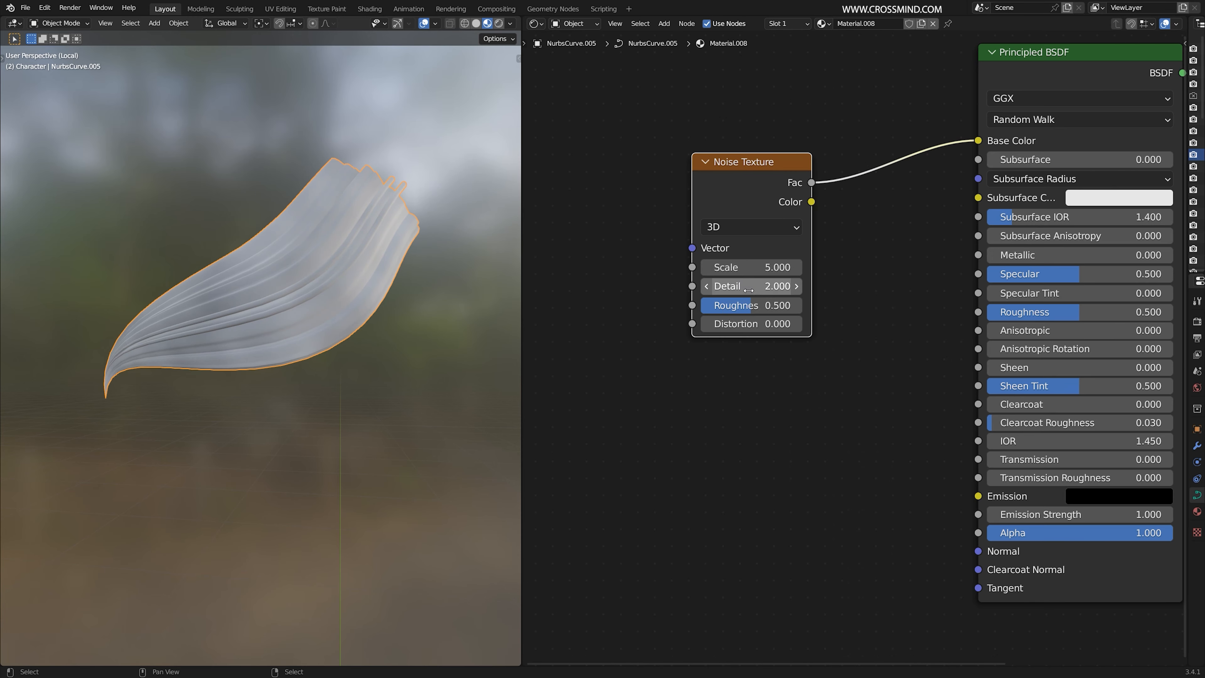
Add Texture Coordinate and Mapping nodes to the Noise Texture and feed the Mapping vector from the UV output
scroll(854, 285, "down", 3)
middle_click_drag(854, 285, 864, 261)
scroll(864, 261, "up", 3)
left_click_drag(788, 244, 788, 244, "shift")
scroll(784, 215, "down", 2)
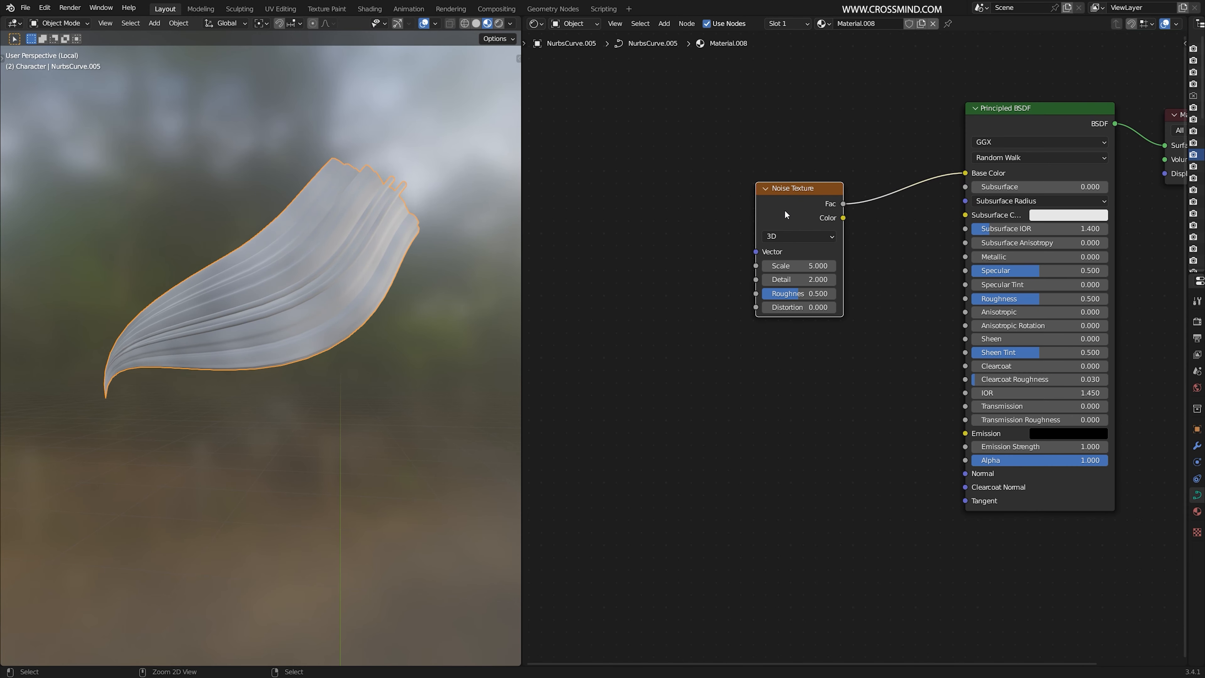
key("ctrl+t")
scroll(813, 313, "up", 3)
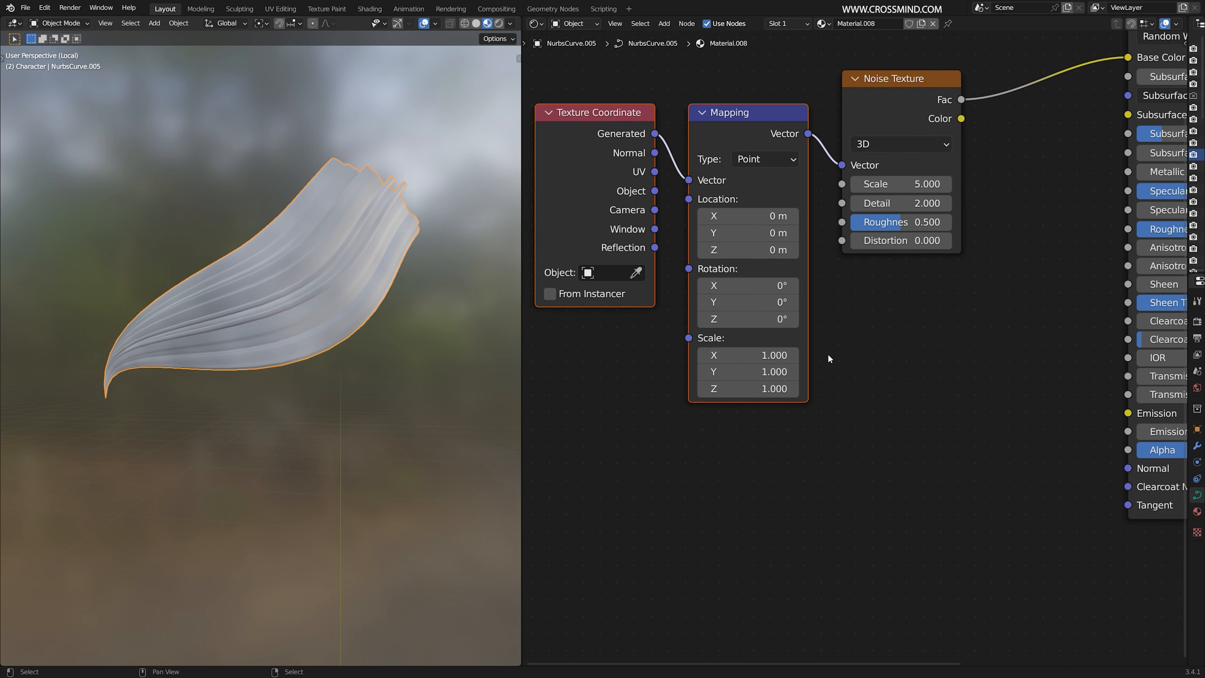
left_click_drag(745, 355, 698, 355, "shift")
right_click(698, 354)
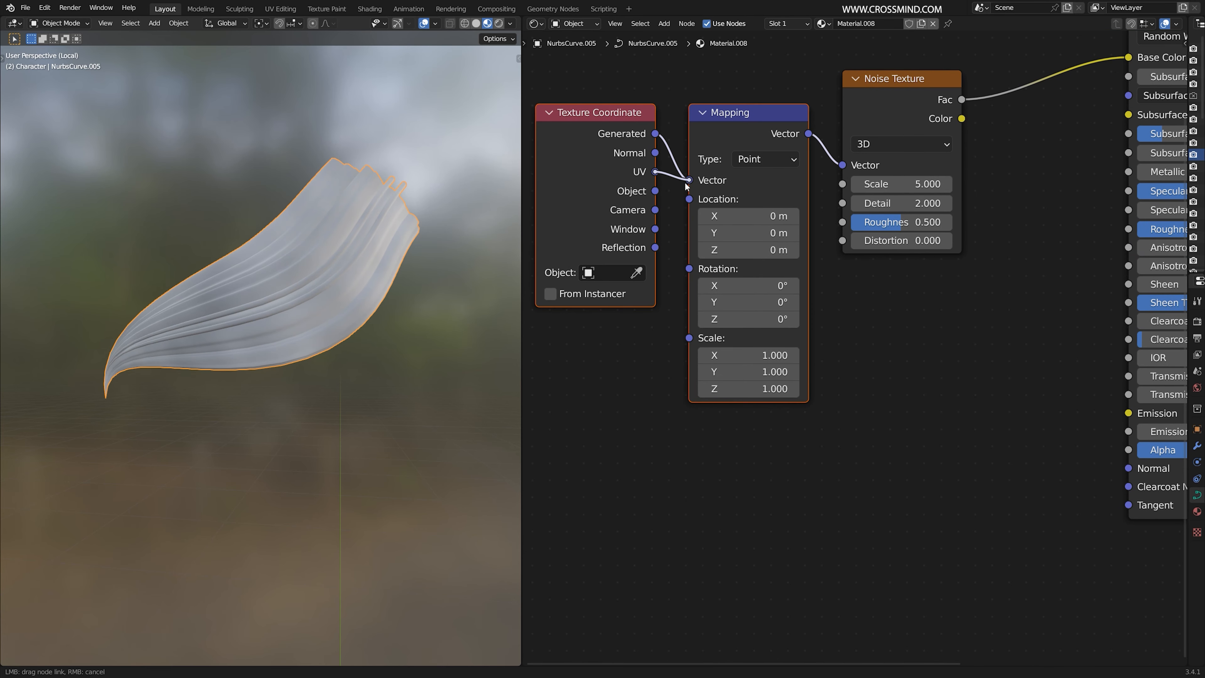
left_click_drag(688, 184, 689, 181)
scroll(857, 351, "up", 1)
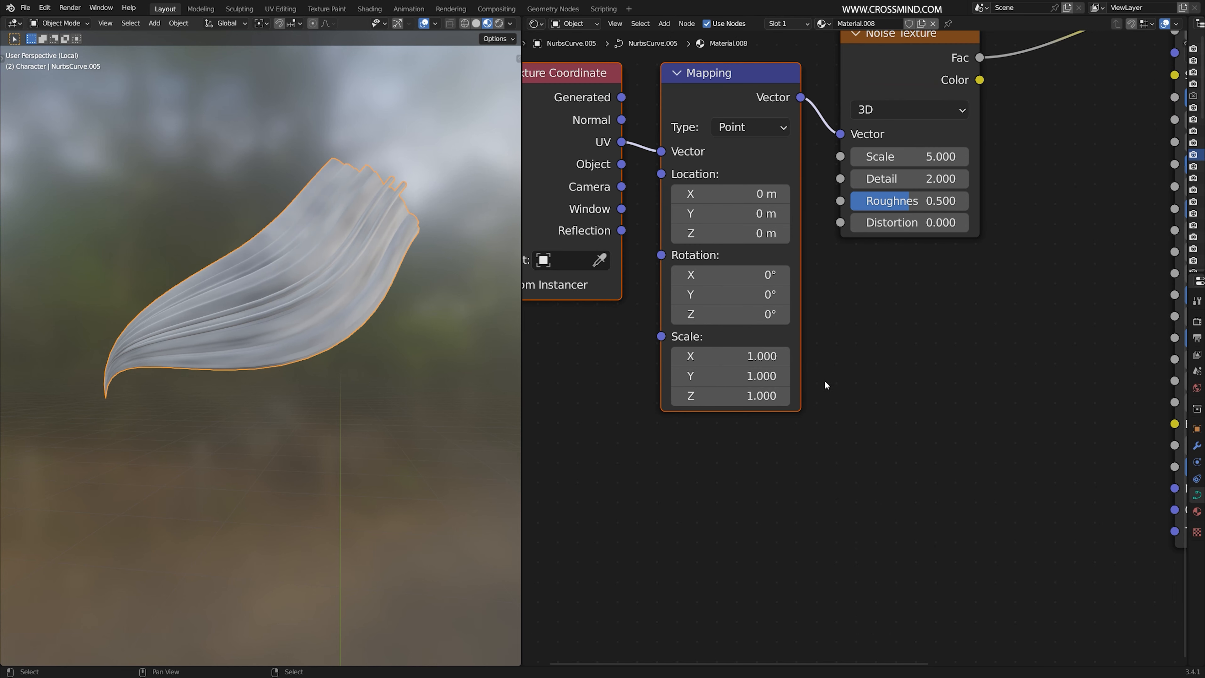
Stretch the noise into hair streaks by setting the Mapping scale to X 0.320 and Y 8.300
left_click_drag(750, 355, 922, 376)
scroll(379, 316, "up", 3)
middle_click_drag(369, 312, 403, 345)
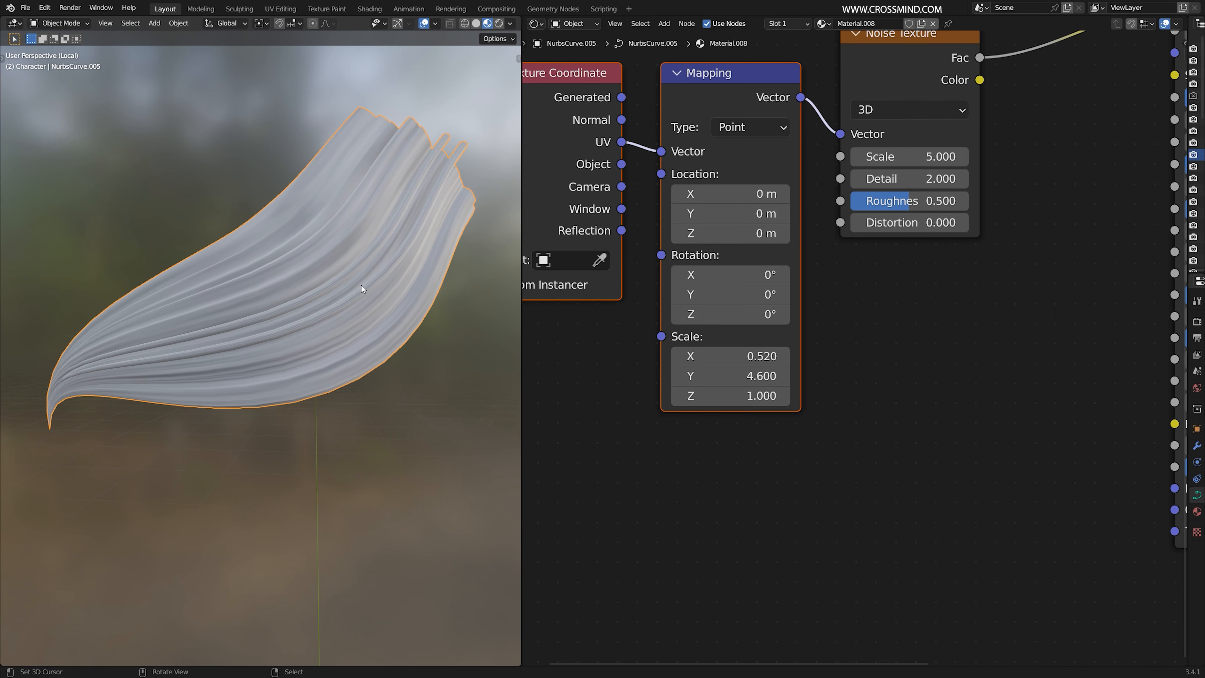
left_click_drag(720, 375, 894, 375)
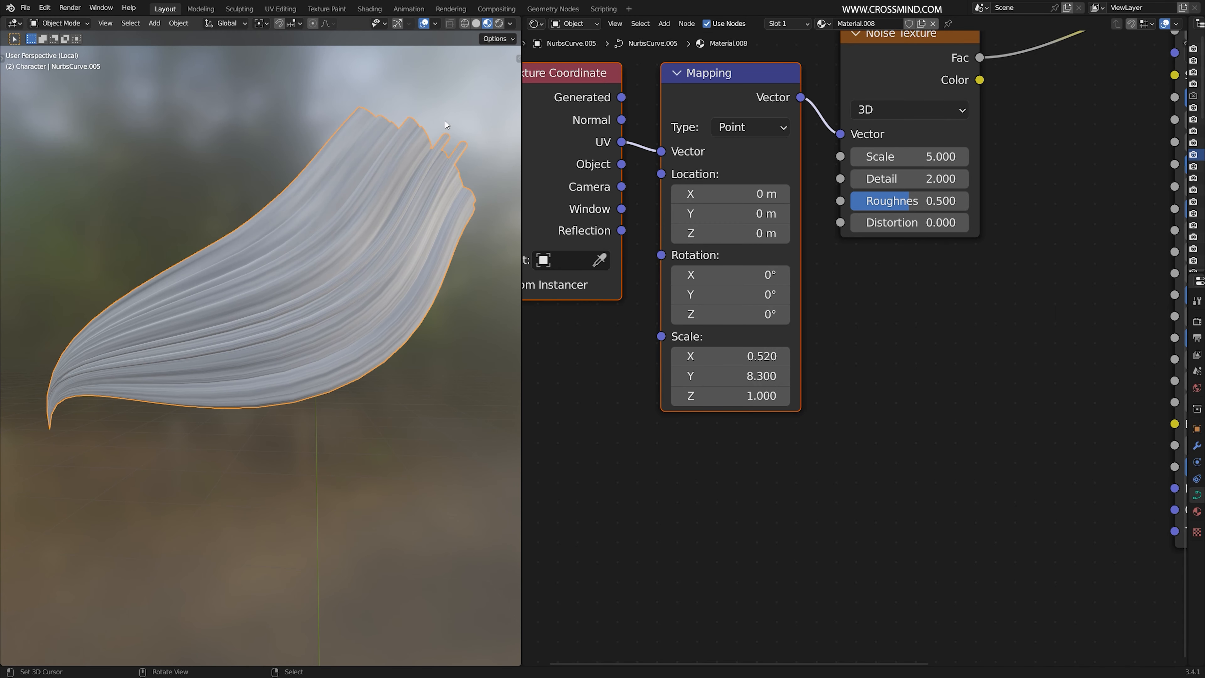
middle_click_drag(122, 371, 303, 333)
left_click_drag(760, 365, 750, 366)
scroll(806, 360, "down", 2)
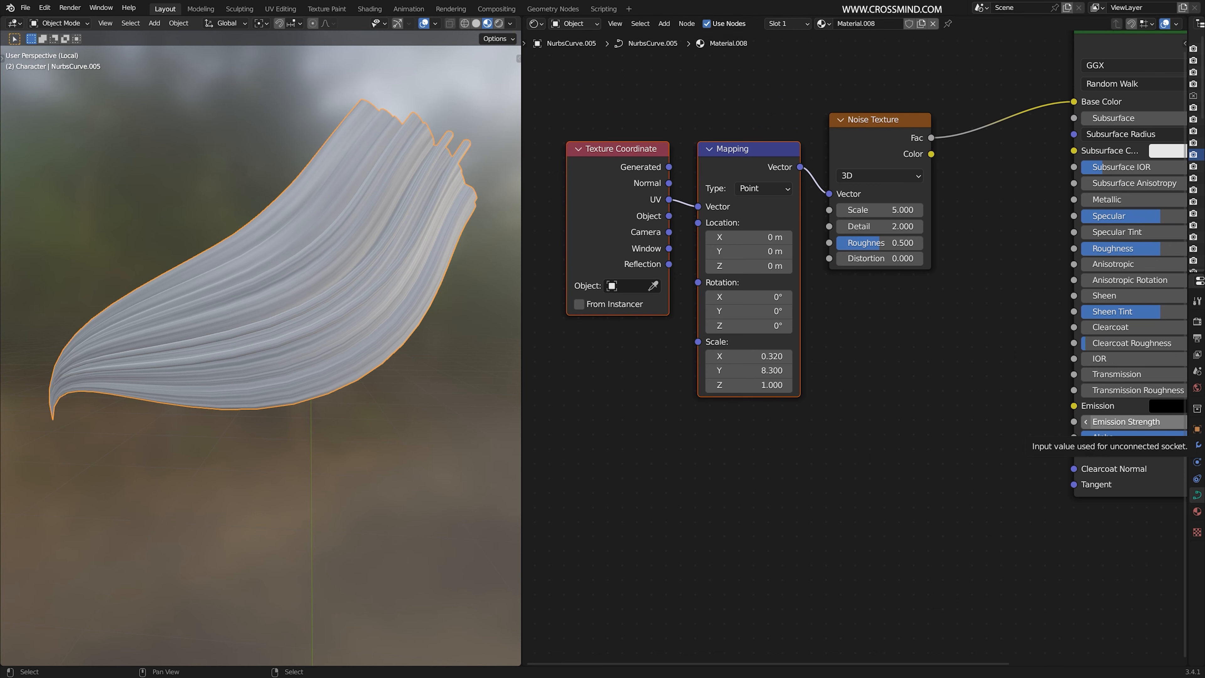
Set the Noise Texture's distortion to 0.500 and insert a ColorRamp between it and the Base Color
scroll(808, 276, "up", 2)
key("shift+a")
left_click(808, 278)
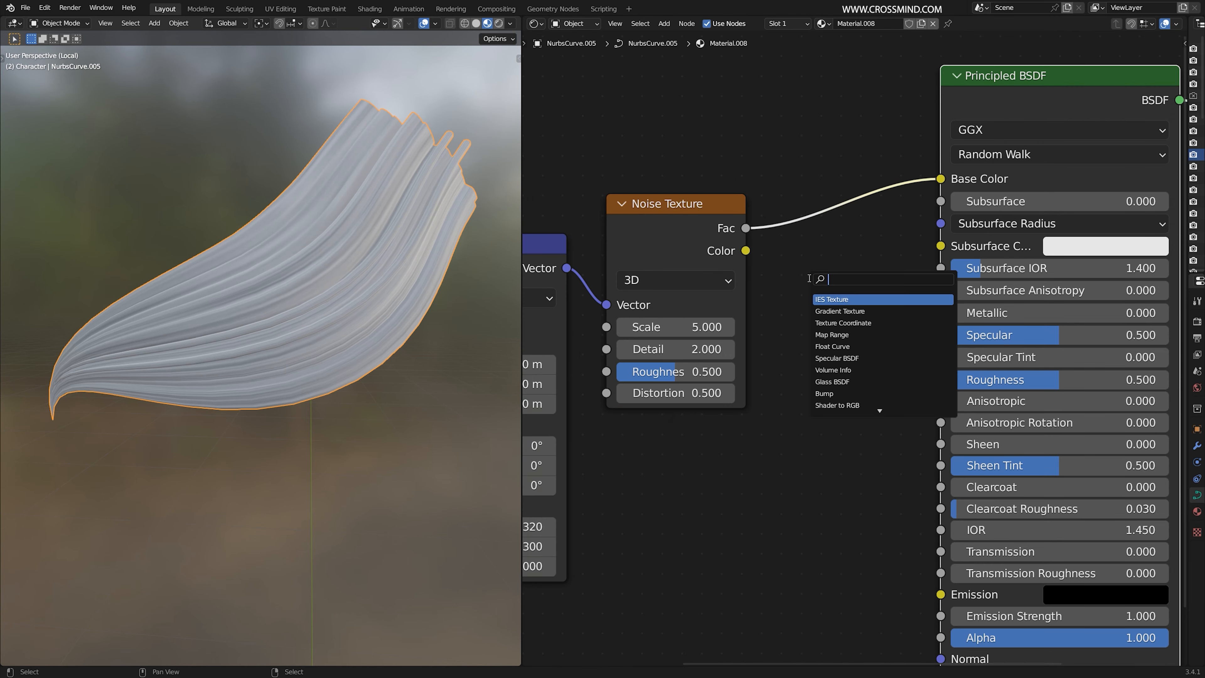
type("ramp")
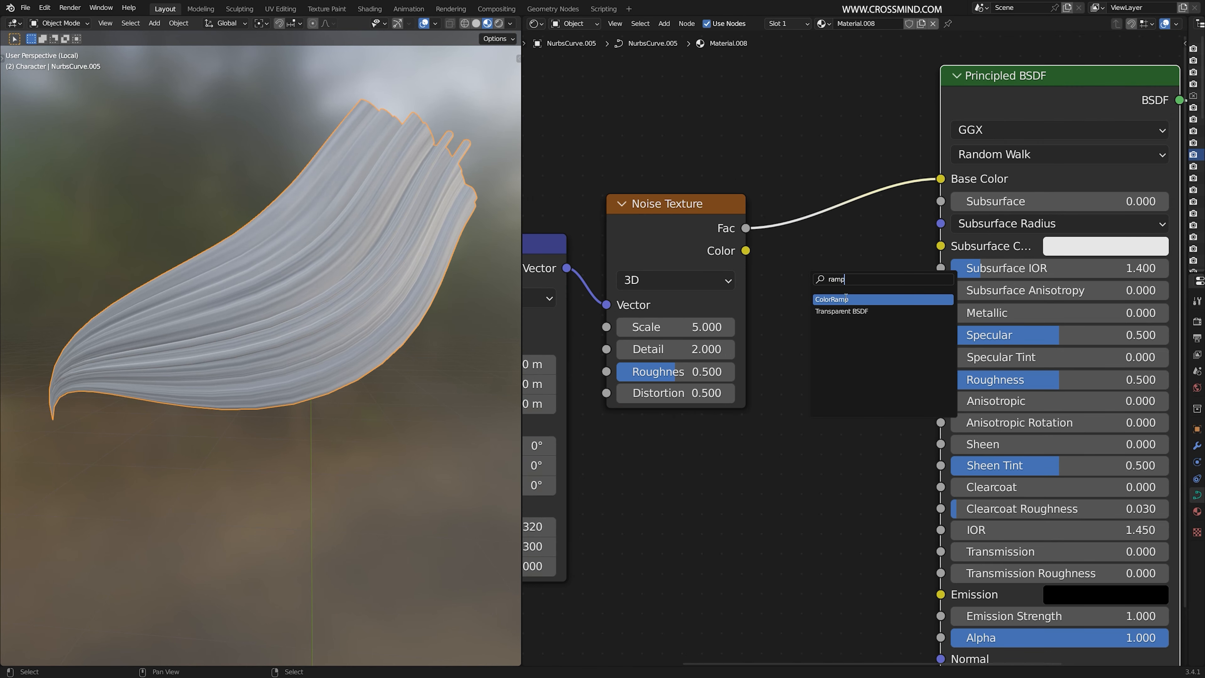
key("Return")
left_click(934, 305)
scroll(933, 305, "up", 4)
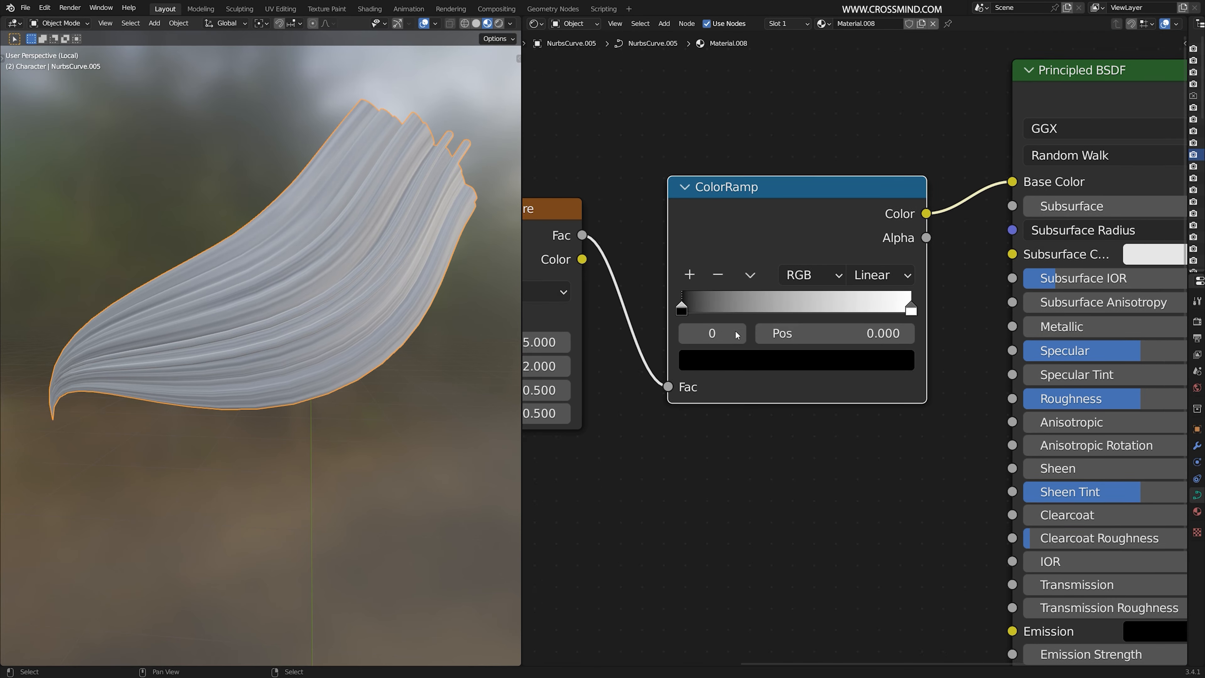
Add three stops to the ColorRamp and spread the stops along the gradient, placing two at 0.609 and 0.858
left_click_drag(908, 302, 802, 301)
left_click(649, 262)
left_click(648, 263)
left_click(648, 262)
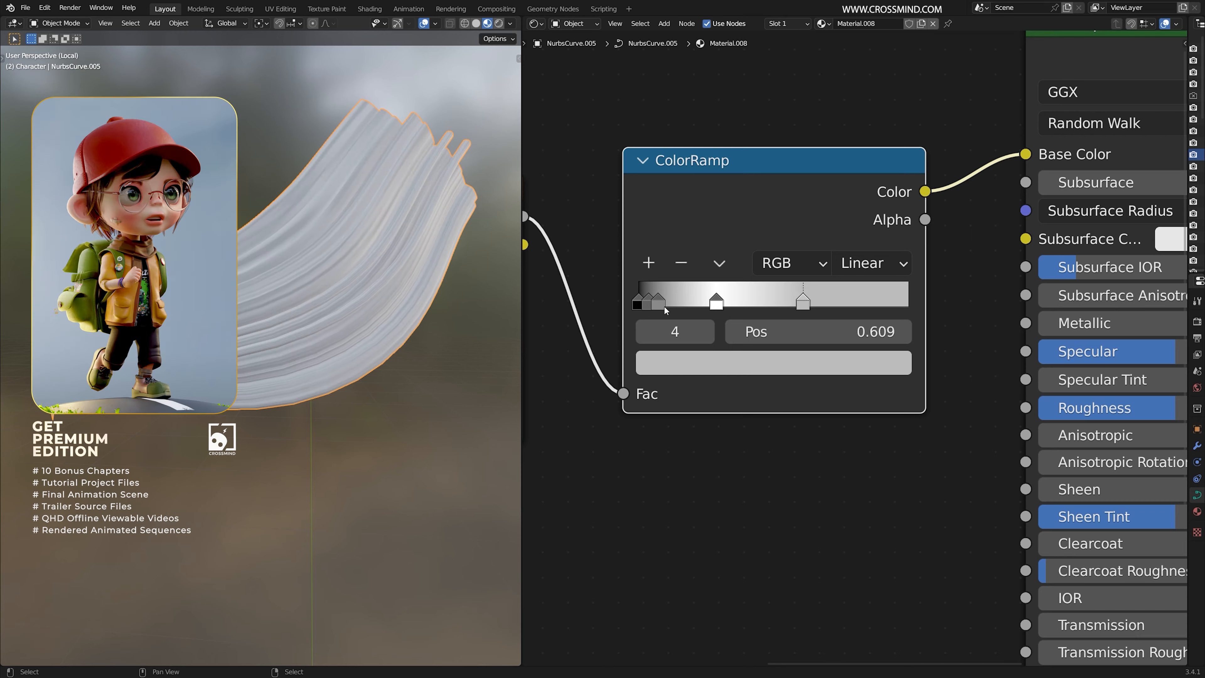
left_click_drag(659, 303, 869, 303)
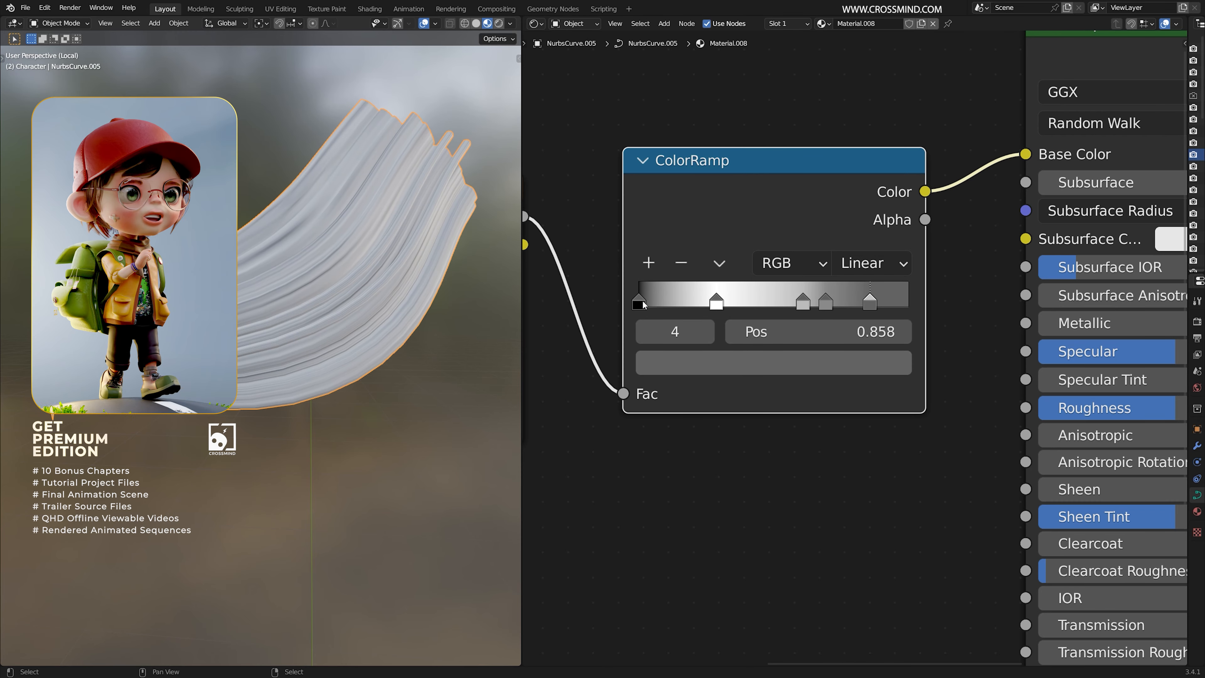
Color the ColorRamp's first stop dark red with hue 0.991, saturation 1.000 and value 0.023
left_click(639, 302)
key("ctrl+v")
left_click(691, 363)
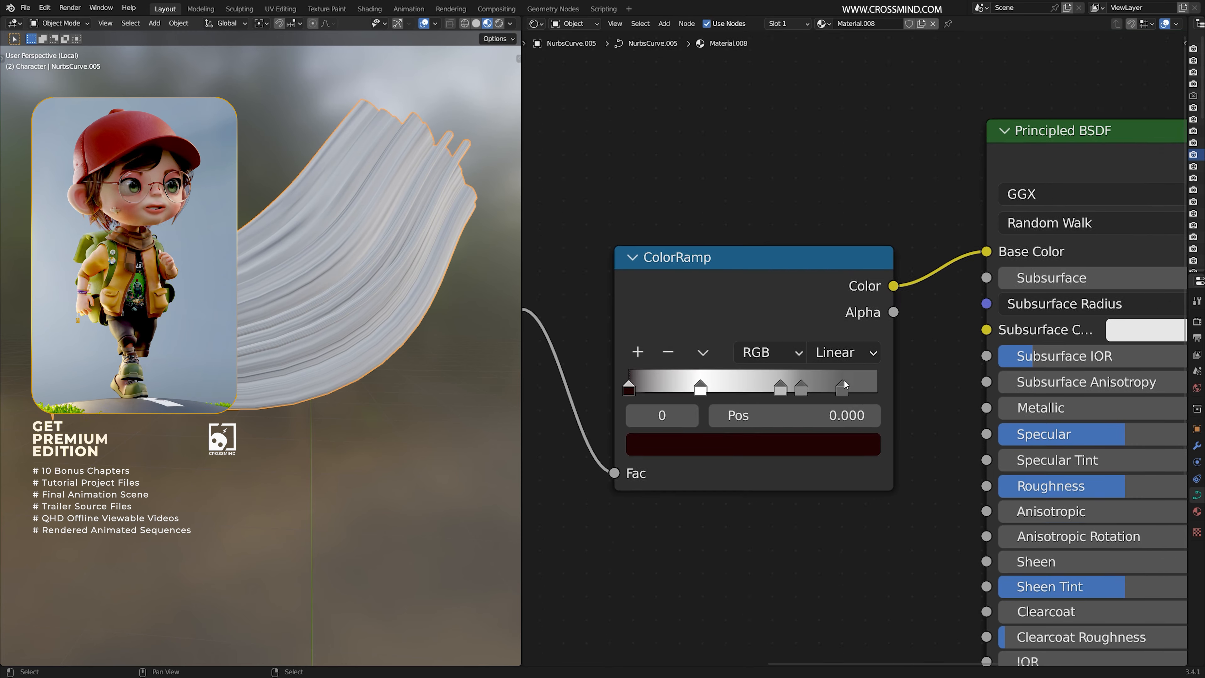
middle_click_drag(843, 380, 841, 384)
left_click(790, 448)
scroll(728, 279, "up", 1)
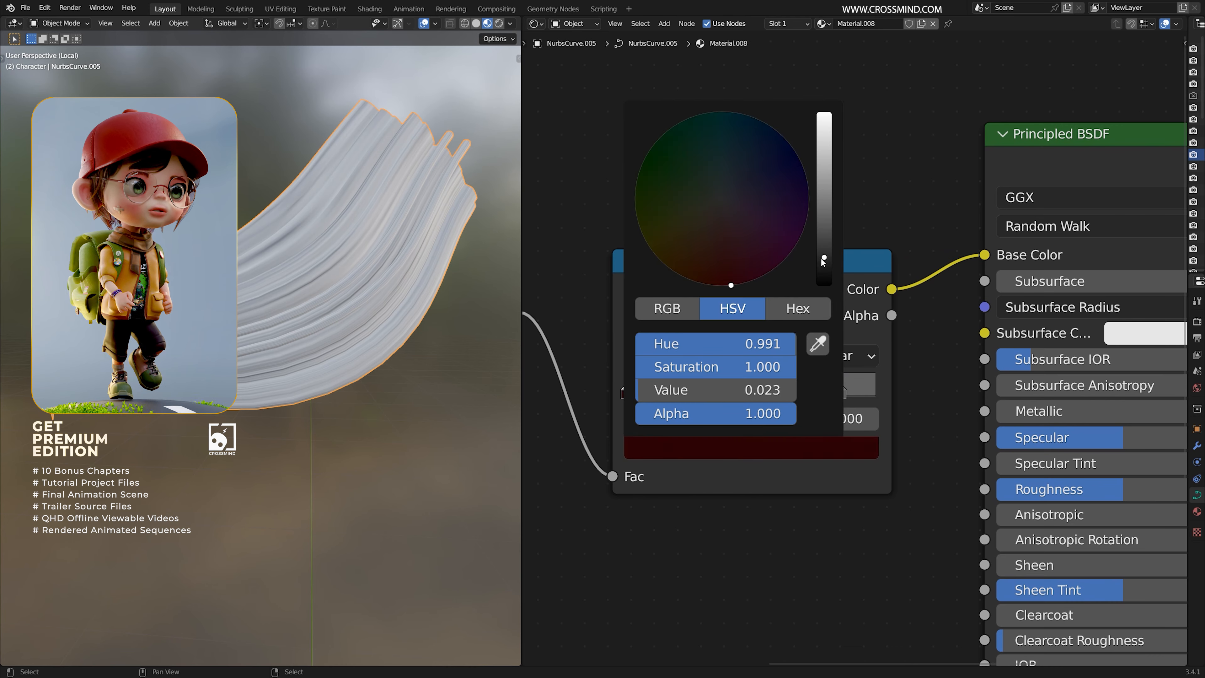
Color the ColorRamp's second stop reddish brown and make its last stop nearly black
left_click_drag(696, 394, 685, 396)
left_click(705, 447)
mouse_move(702, 259)
left_mouse_down()
mouse_move(687, 254)
mouse_move(697, 269)
left_mouse_up()
left_click_drag(830, 219, 825, 272)
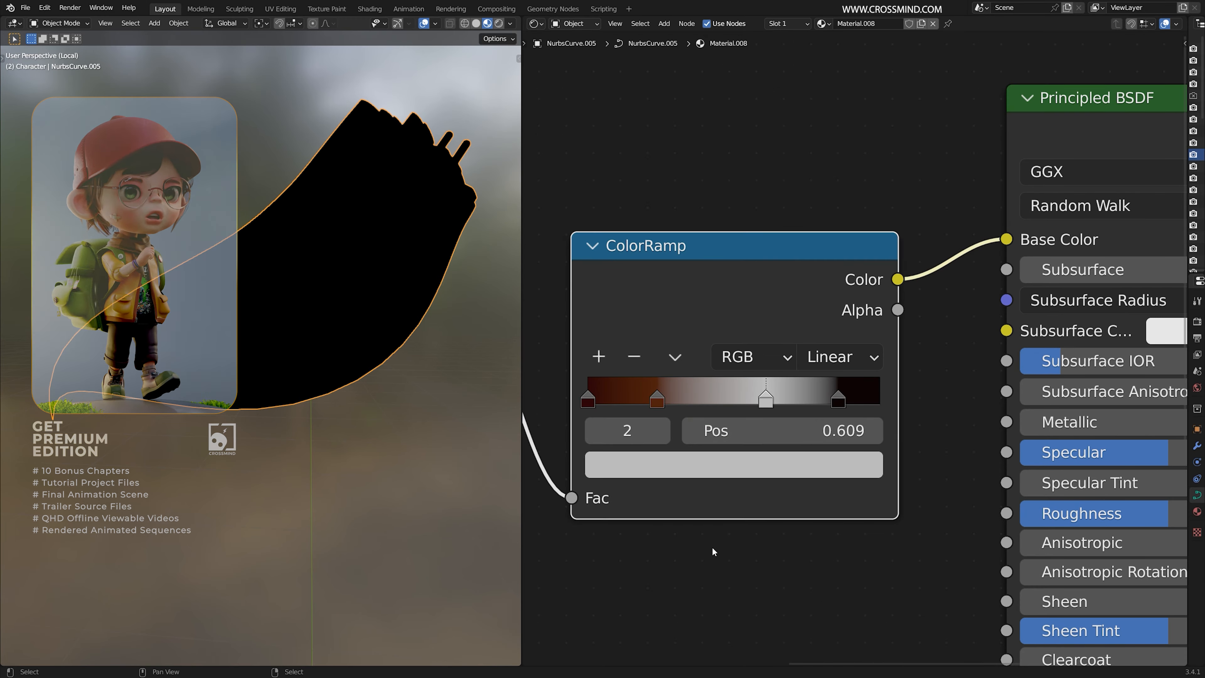
Color the stop at 0.609 light tan and connect the Principled BSDF to the Material Output
left_click(758, 465)
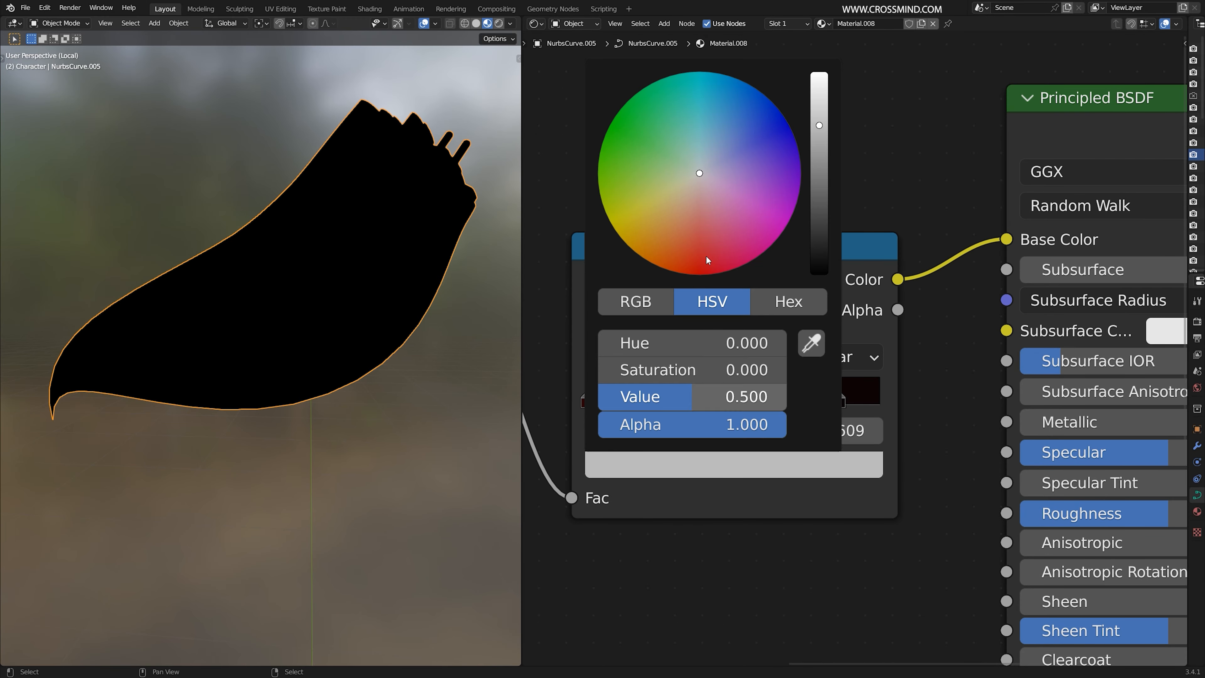
left_click(688, 202)
left_click_drag(689, 202, 678, 218)
scroll(876, 282, "down", 10)
middle_click_drag(953, 281, 822, 233)
left_click(821, 232, "ctrl+shift")
scroll(754, 264, "up", 6)
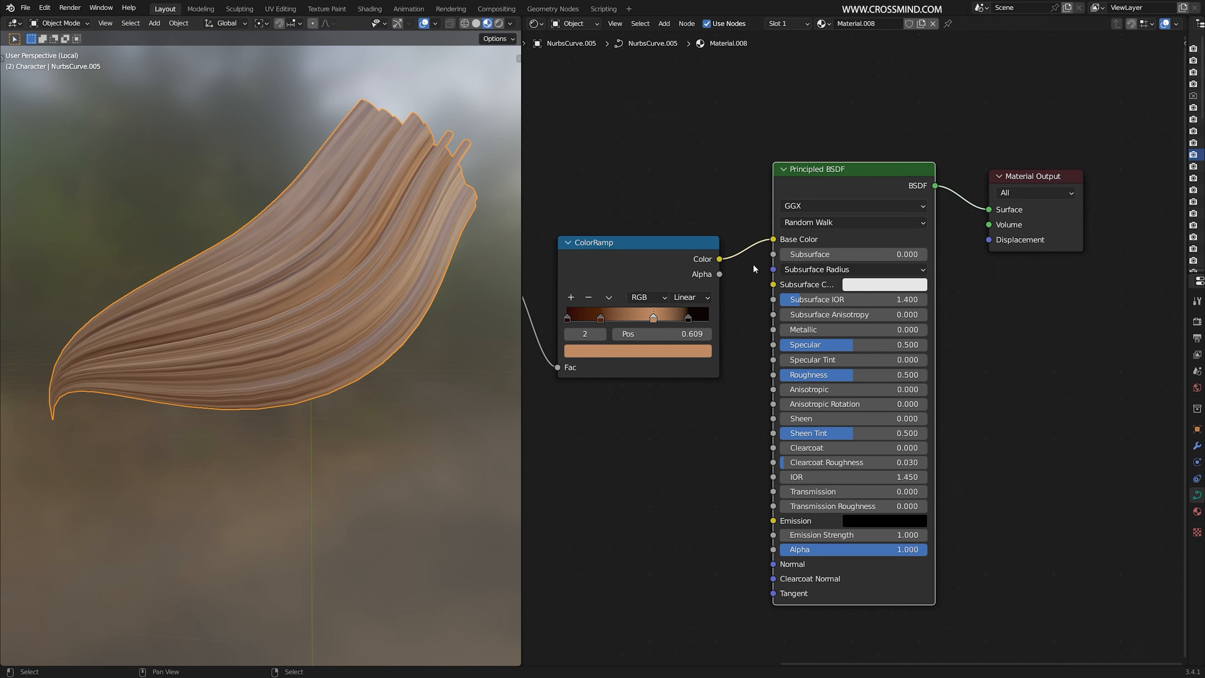
Slide the near-black stop to 0.596 and the tan stop to 0.315 along the gradient
middle_click_drag(664, 327, 951, 355)
scroll(854, 347, "up", 2)
mouse_move(905, 335)
left_mouse_down()
mouse_move(806, 331)
mouse_move(849, 332)
left_mouse_up()
mouse_move(977, 331)
left_mouse_down()
mouse_move(903, 332)
mouse_move(919, 332)
left_mouse_up()
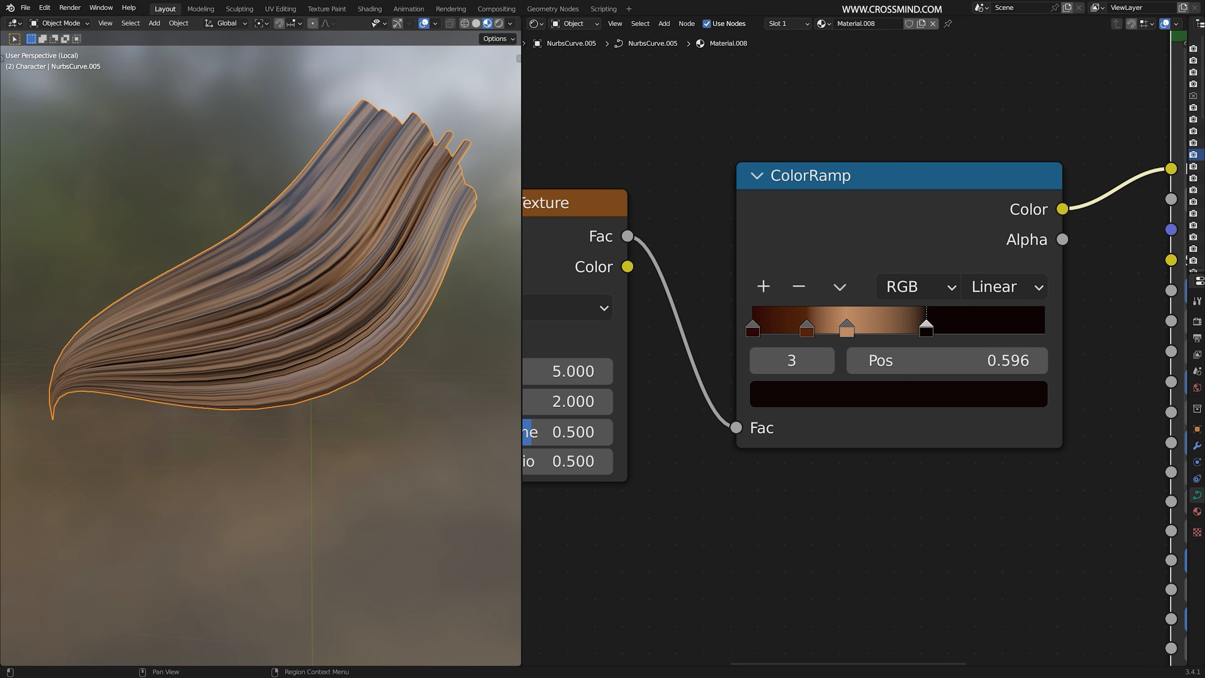
left_click_drag(806, 330, 845, 331)
key("KP_5")
middle_click_drag(348, 218, 359, 247)
scroll(359, 247, "down", 2)
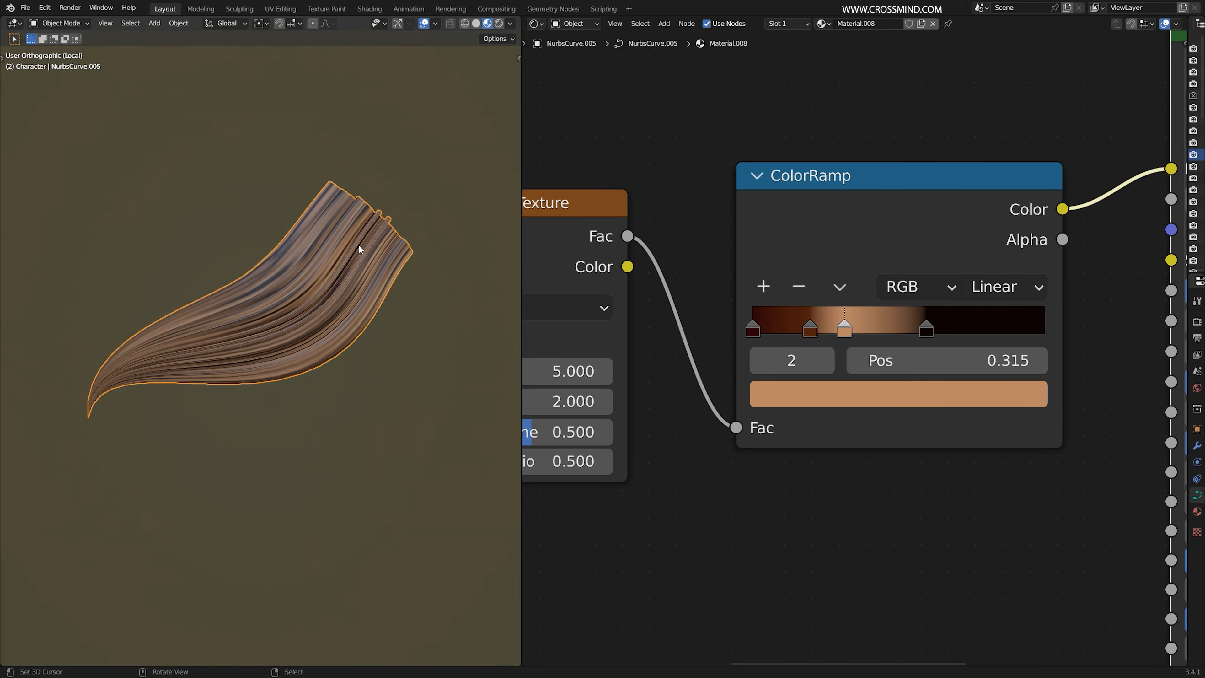
Move the near-black stop to the gradient's end, add further stops and place the ochre third stop at 0.248
scroll(853, 332, "down", 3)
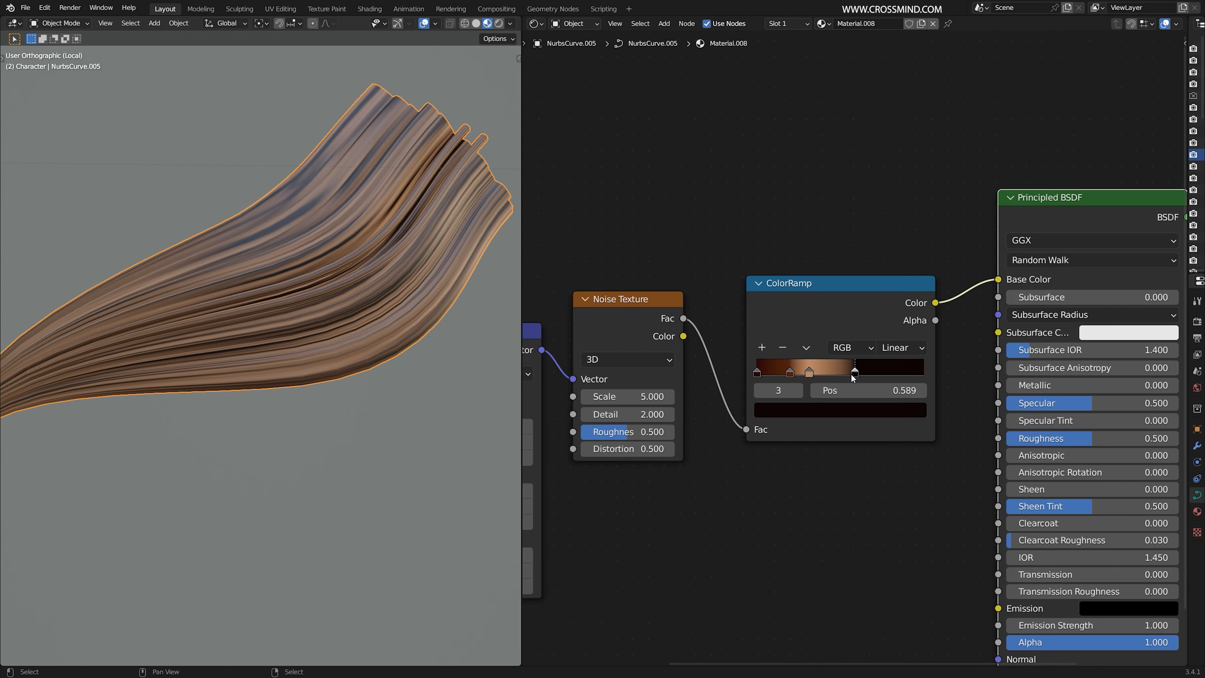
left_click_drag(856, 372, 1007, 391)
left_click(761, 348)
scroll(855, 348, "up", 4)
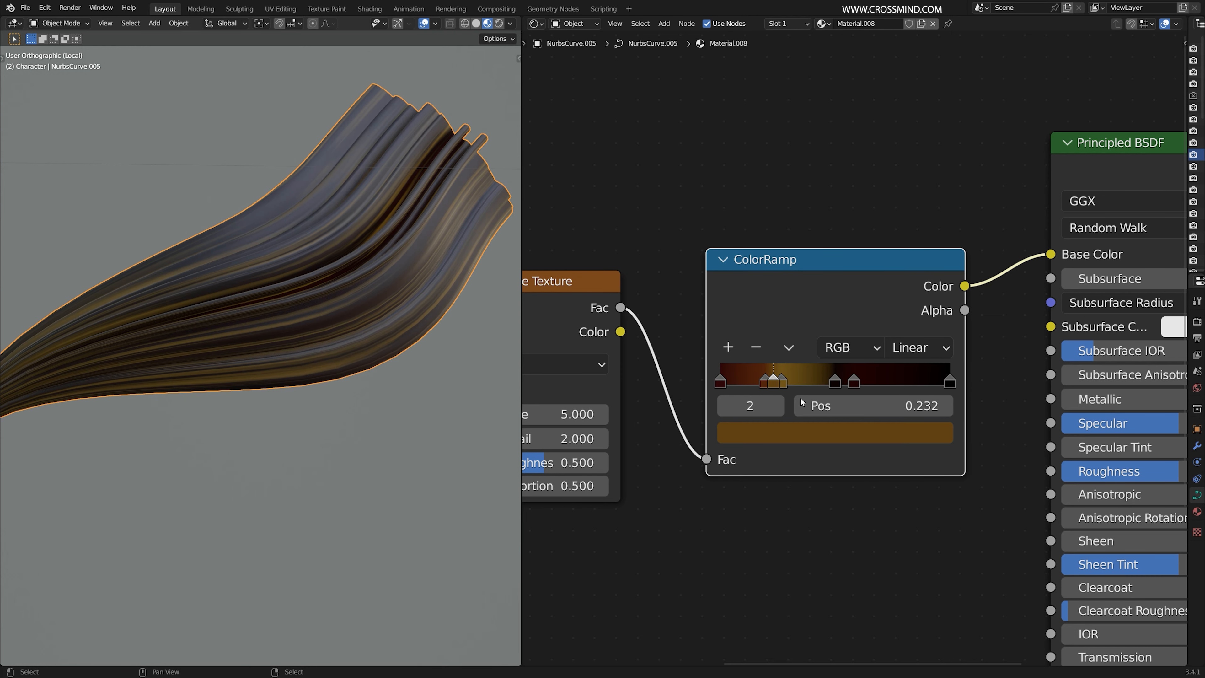
left_click(781, 380)
left_click(773, 380)
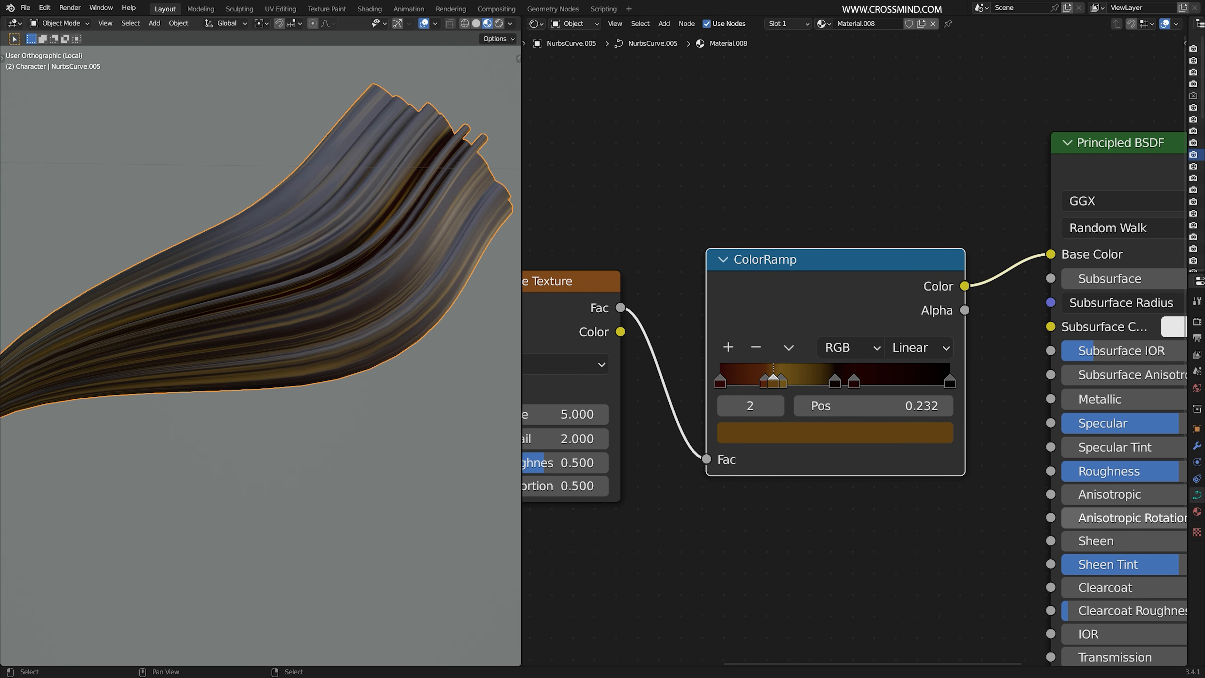
left_click_drag(807, 407, 818, 407)
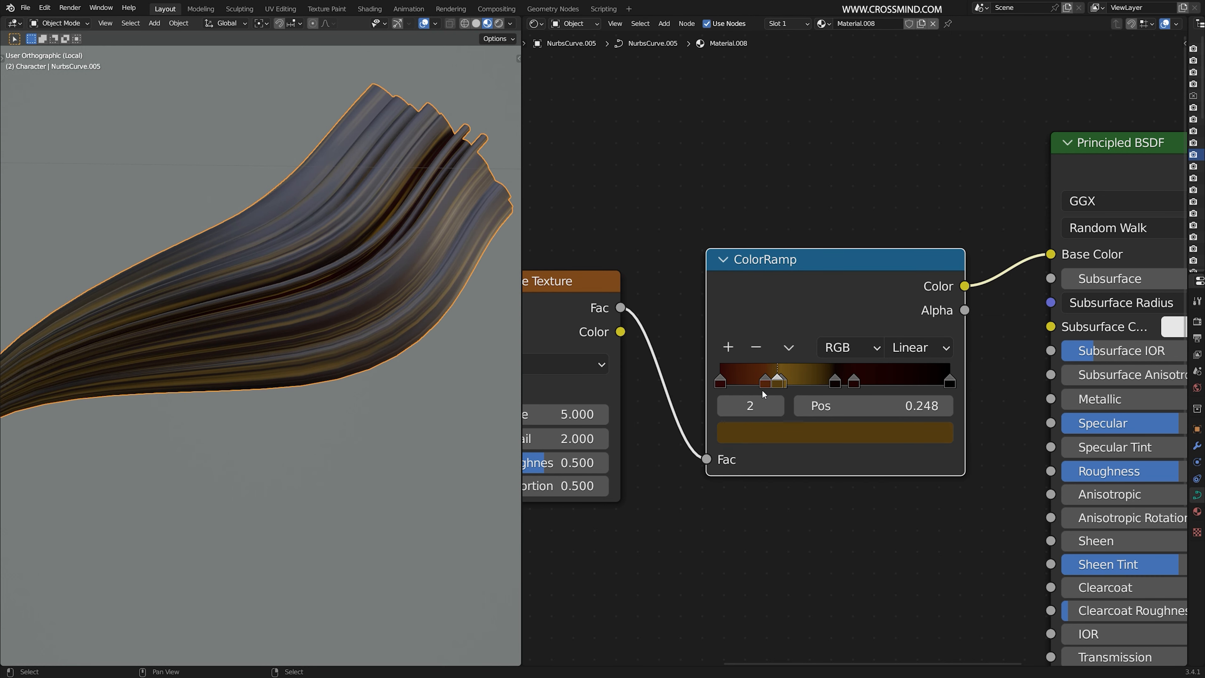
Brighten the orange-brown color of the ColorRamp stop at 0.196
left_click(763, 382)
left_click(812, 429)
left_click_drag(902, 229, 902, 224)
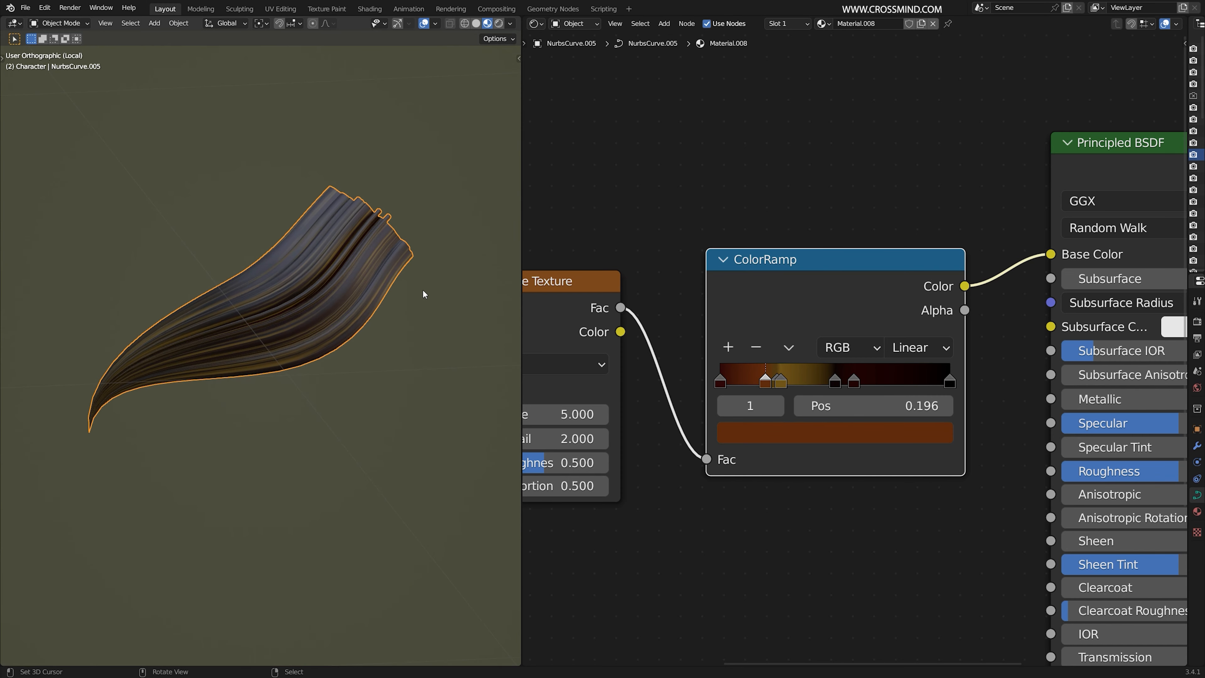
Switch the viewport to rendered shading, save the file and inspect the hair strand up close
scroll(791, 443, "down", 2)
scroll(791, 443, "down", 2)
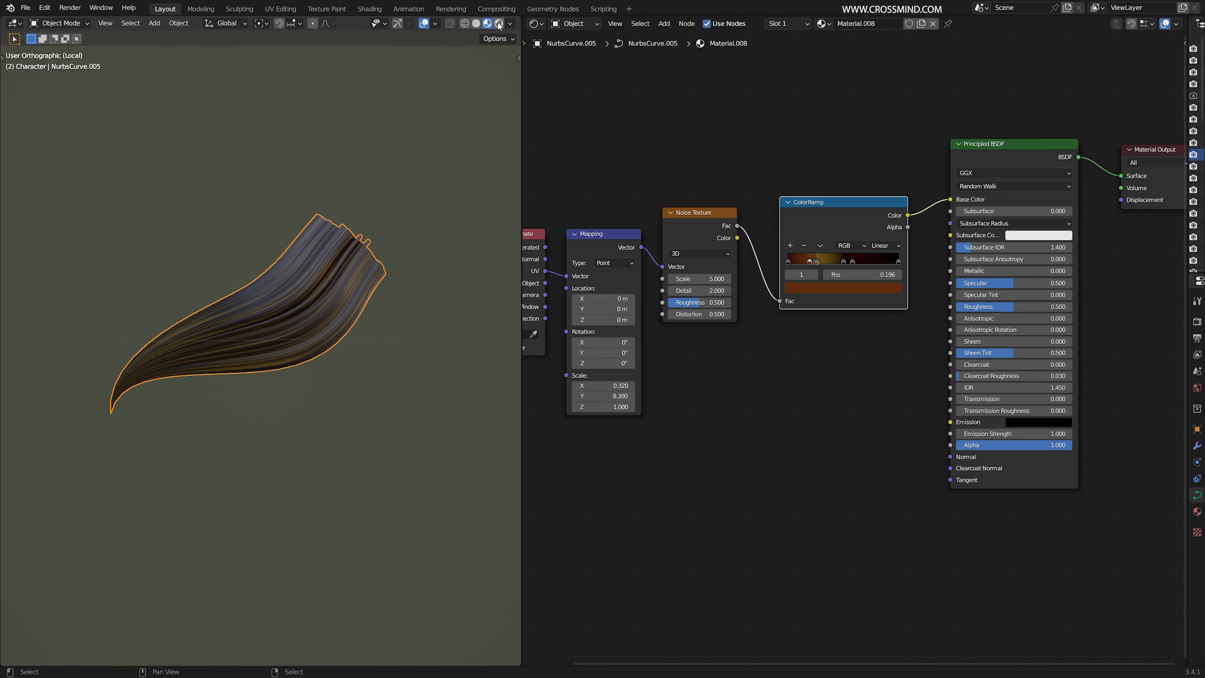
left_click(499, 23)
key("ctrl+s")
scroll(677, 201, "down", 2)
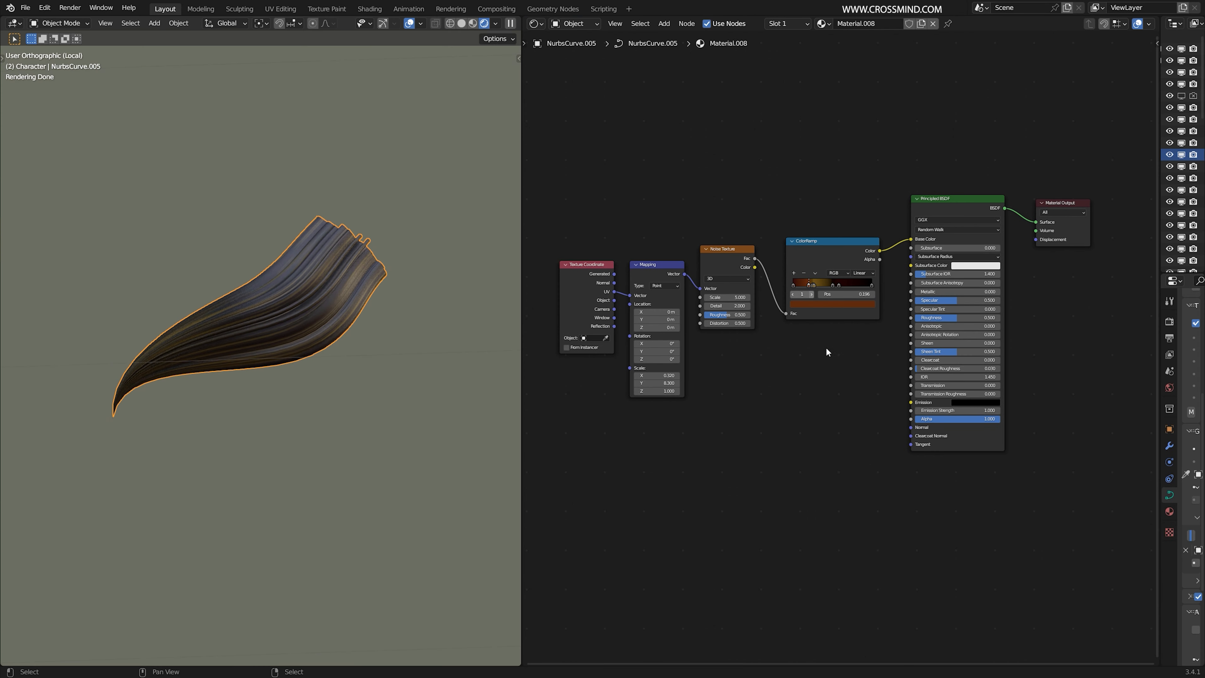
scroll(358, 261, "up", 2)
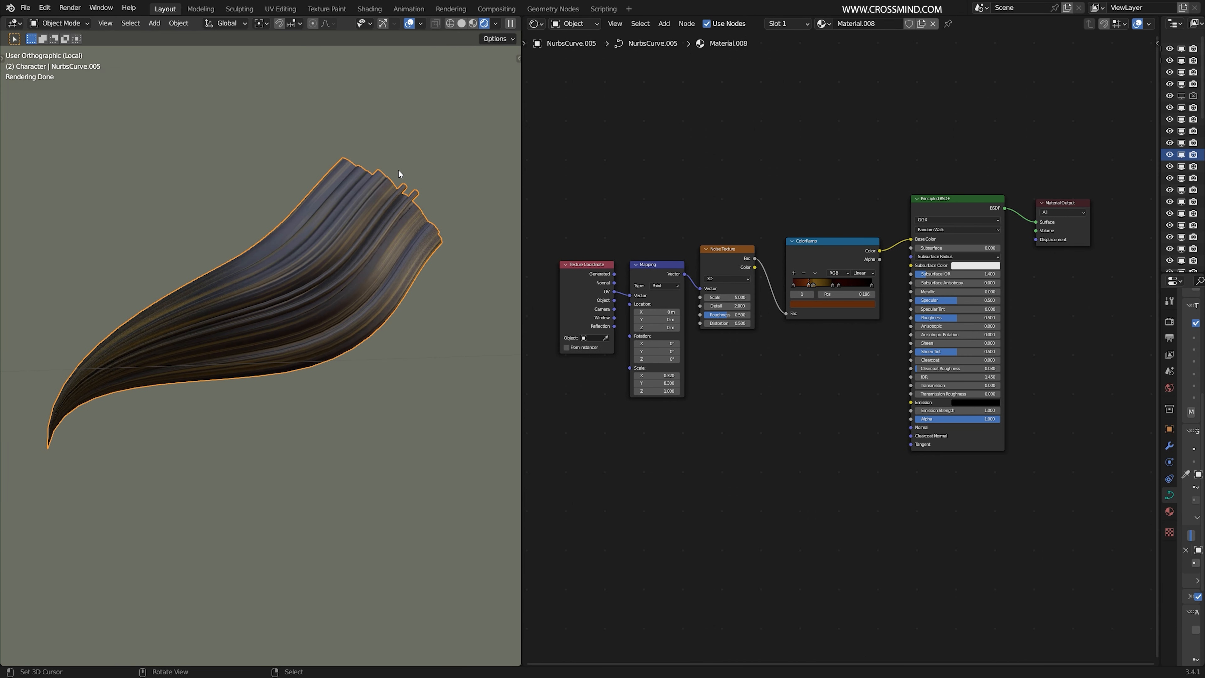
scroll(725, 403, "up", 2)
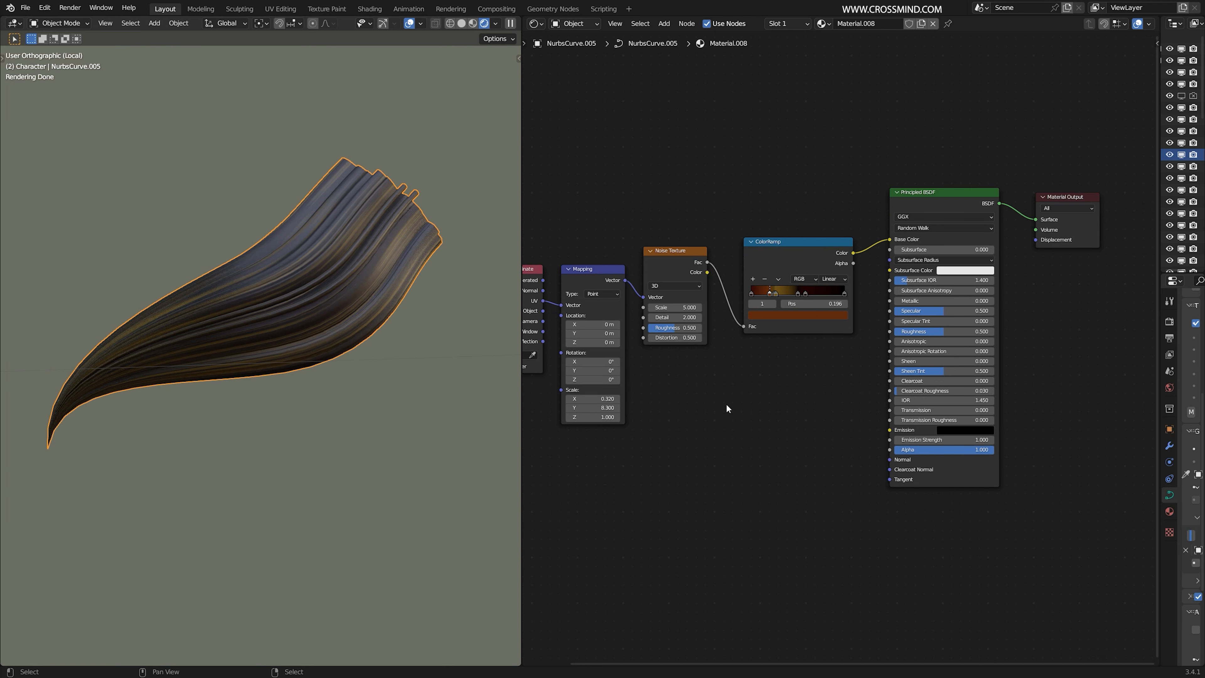
Connect the Noise Texture's Fac output to the Principled BSDF's Alpha
scroll(726, 403, "up", 4)
scroll(787, 395, "down", 2)
middle_click_drag(788, 394, 738, 344)
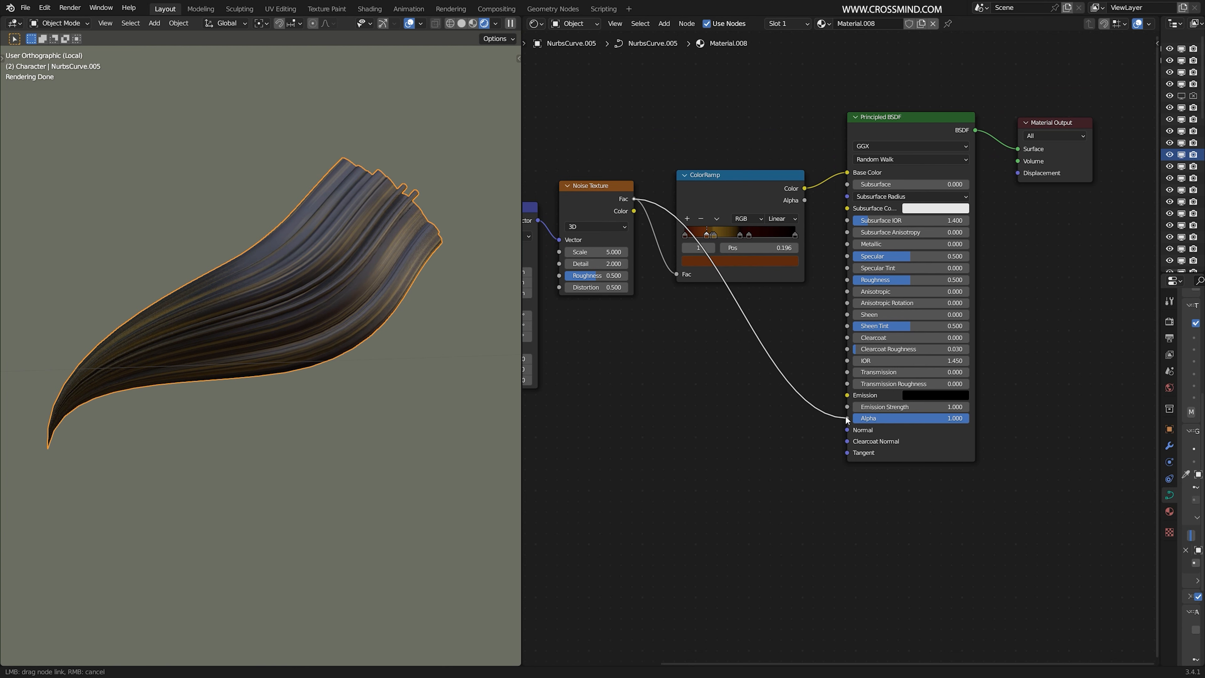
left_click_drag(847, 419, 847, 419)
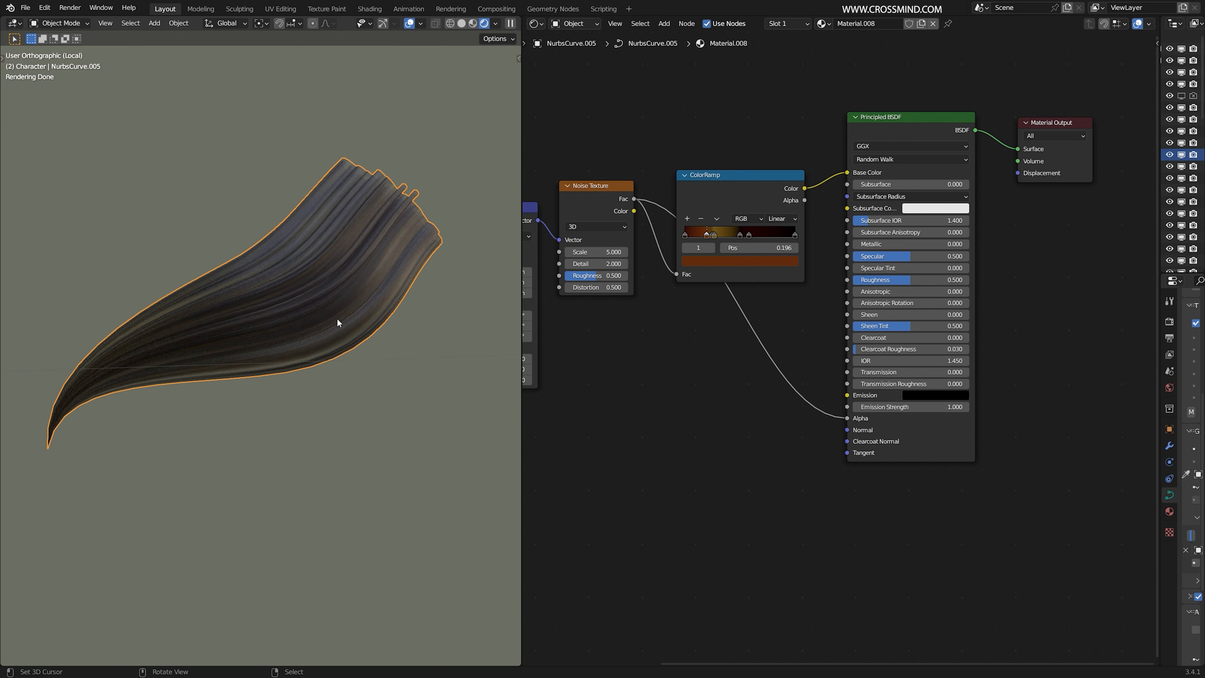
Insert a Map Range node between the Noise Texture's Fac and the Alpha input
left_click(816, 366)
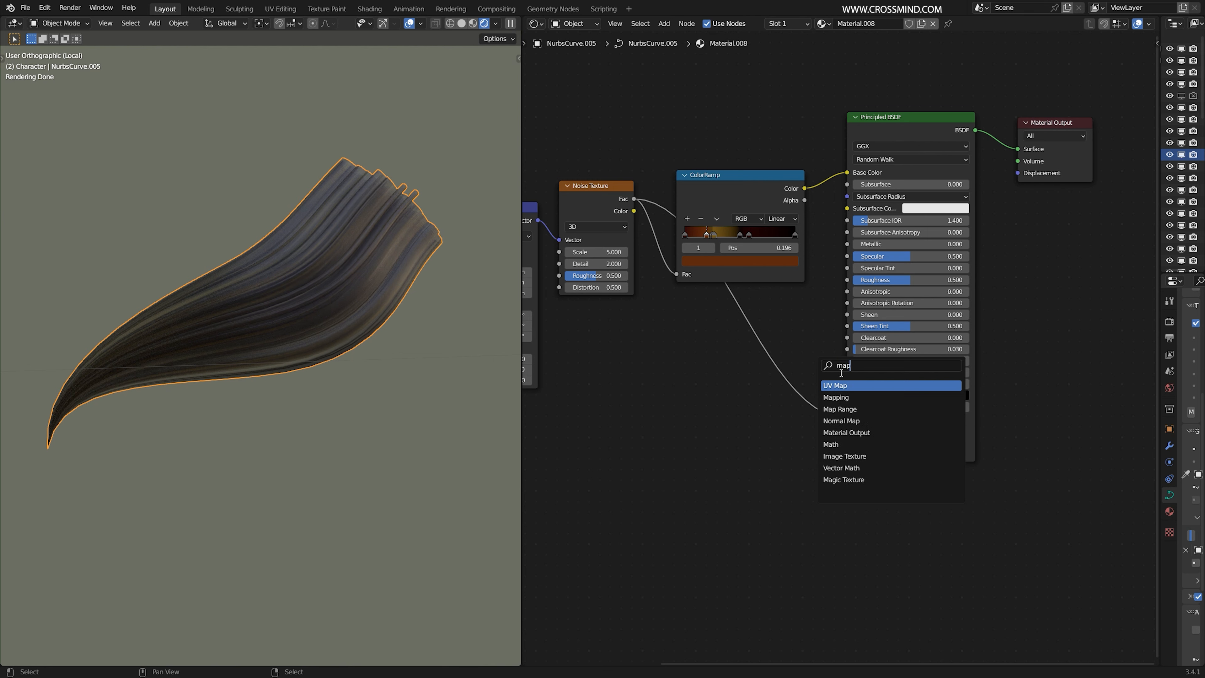
type("map")
left_click(839, 408)
left_click(773, 335)
Set the Map Range to From Min 0.450, From Max 1.100, To Min 0.150 and To Max 0.340, viewing the Principled BSDF
scroll(773, 335, "up", 3)
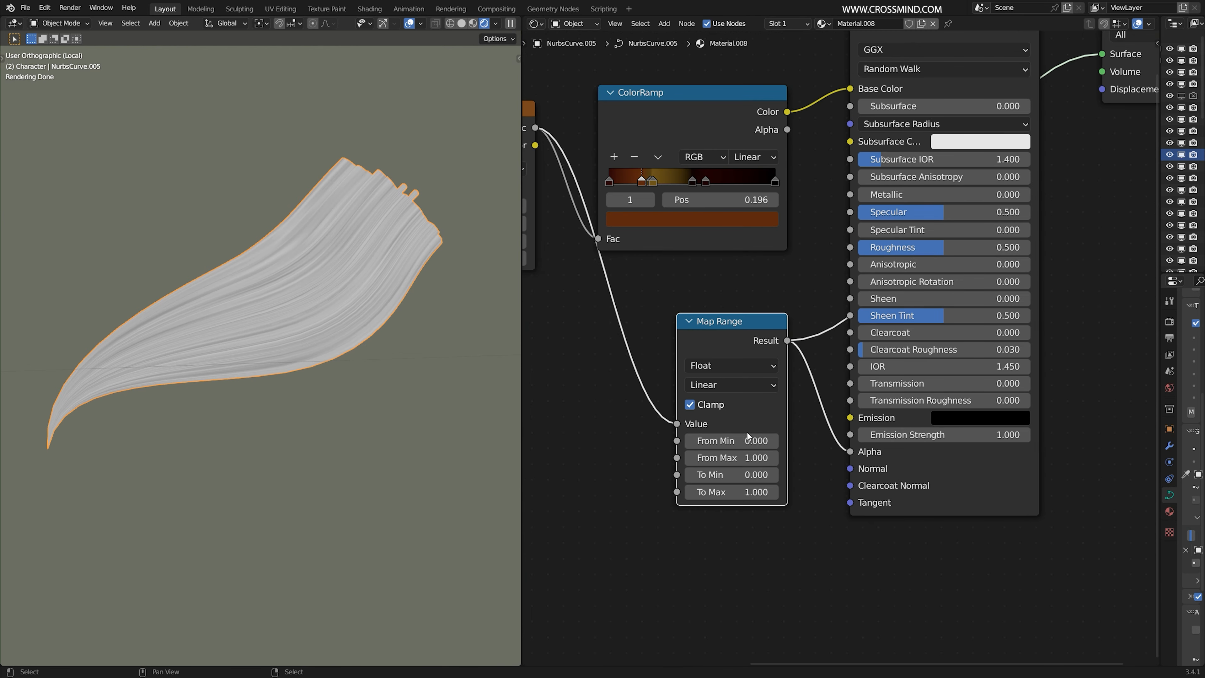
left_click_drag(744, 440, 690, 492)
left_click(902, 110, "ctrl+shift")
left_click_drag(756, 441, 775, 440)
scroll(790, 427, "up", 4)
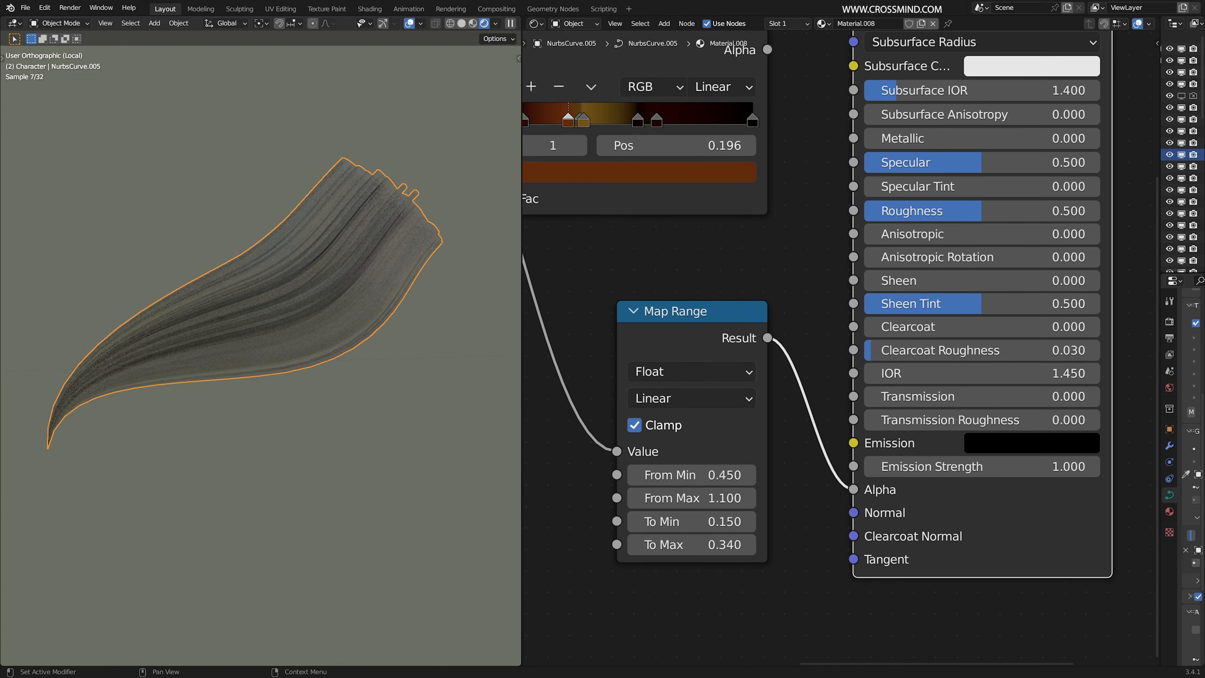
Sharpen the alpha streaks by setting the Map Range to From Min 0.580, From Max 0.590, To Min 0.140 and To Max 1.160
mouse_move(716, 474)
left_mouse_down()
mouse_move(750, 475)
mouse_move(716, 476)
left_mouse_up()
scroll(717, 477, "up", 2)
middle_click_drag(717, 477, 742, 424, "shift")
left_click_drag(741, 448, 779, 449)
scroll(779, 450, "up", 1)
middle_click_drag(779, 449, 784, 422, "shift")
left_click_drag(764, 450, 755, 450)
middle_click_drag(755, 450, 789, 387, "shift")
left_click_drag(759, 417, 806, 417)
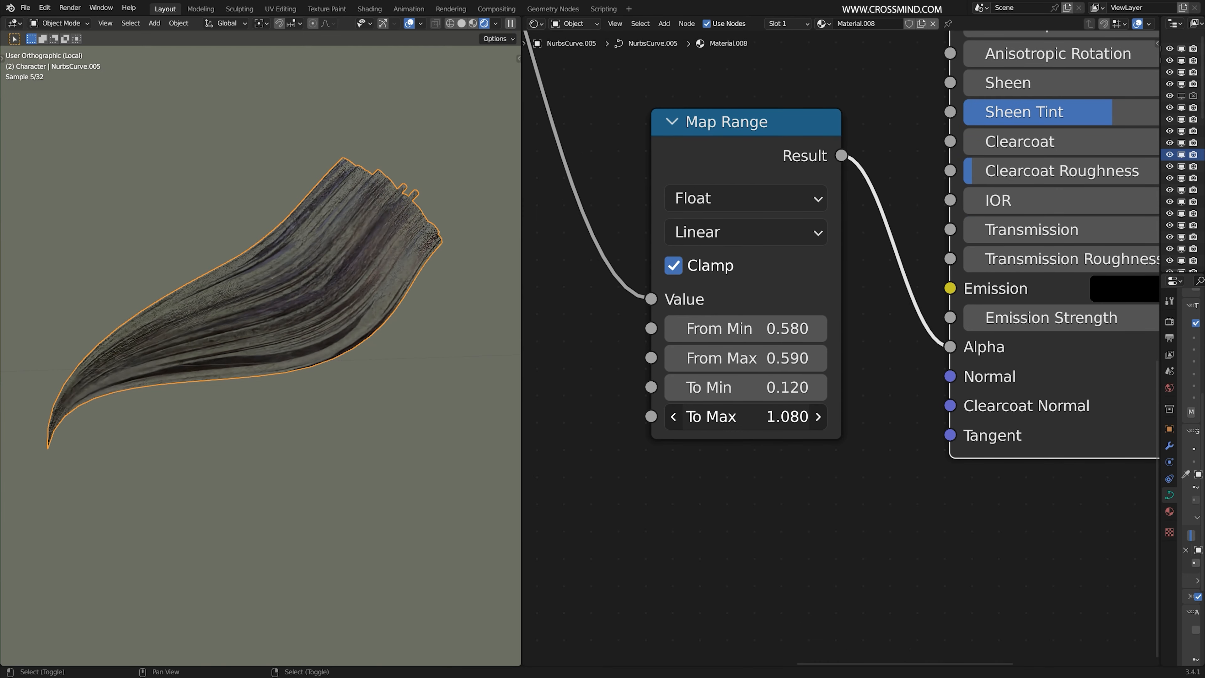
scroll(771, 420, "down", 4)
middle_click_drag(772, 425, 775, 463)
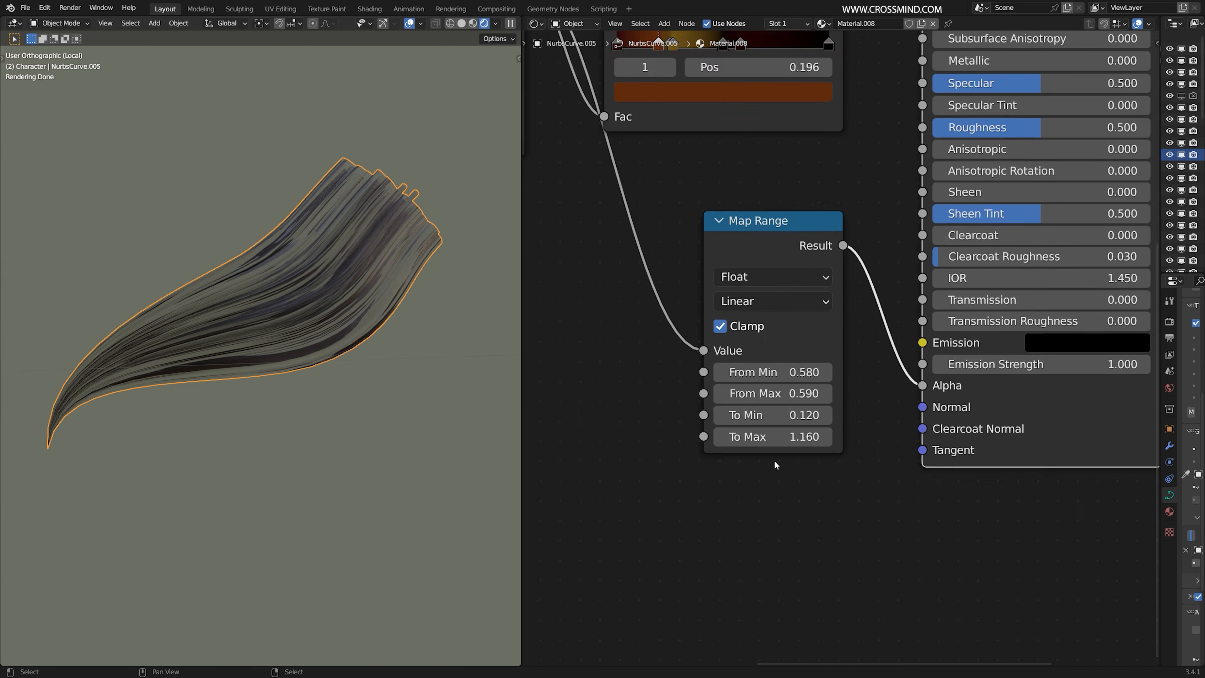
scroll(775, 463, "down", 4)
mouse_move(792, 397)
left_mouse_down()
mouse_move(781, 398)
mouse_move(797, 398)
left_mouse_up()
Set the Noise Texture's scale to 3.500 and its distortion to 0
scroll(379, 304, "down", 2)
middle_click_drag(688, 332, 681, 413)
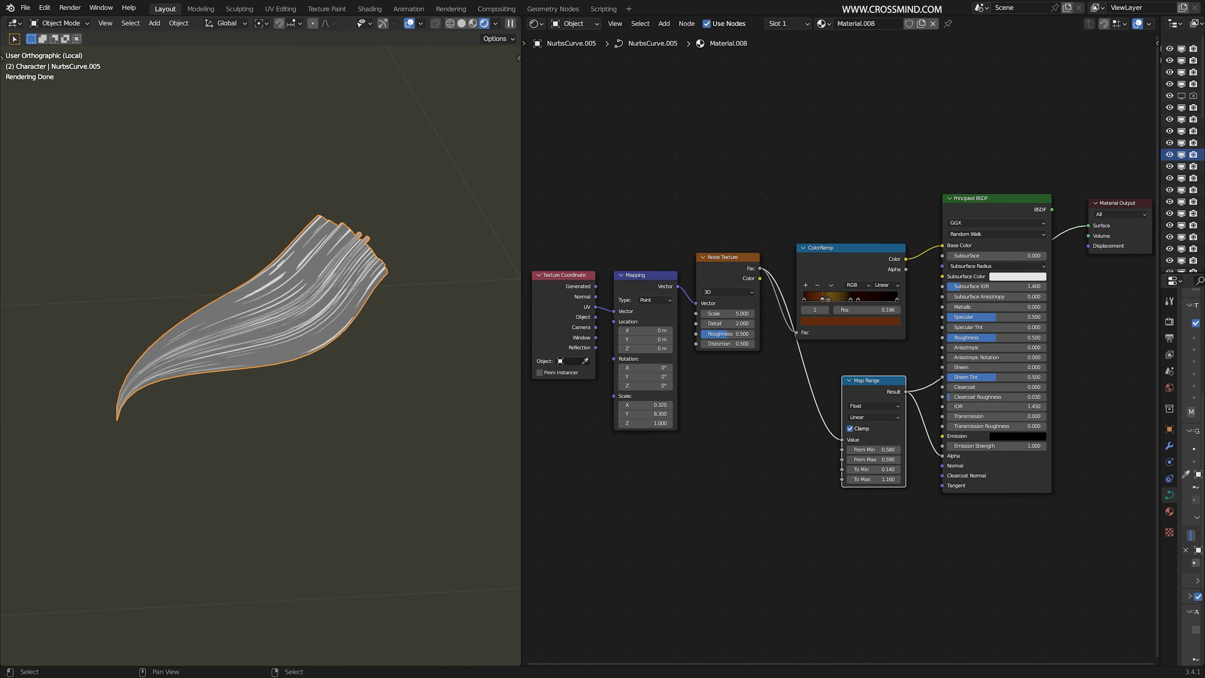
scroll(841, 348, "up", 4)
left_click_drag(695, 298, 687, 298)
left_click(699, 342)
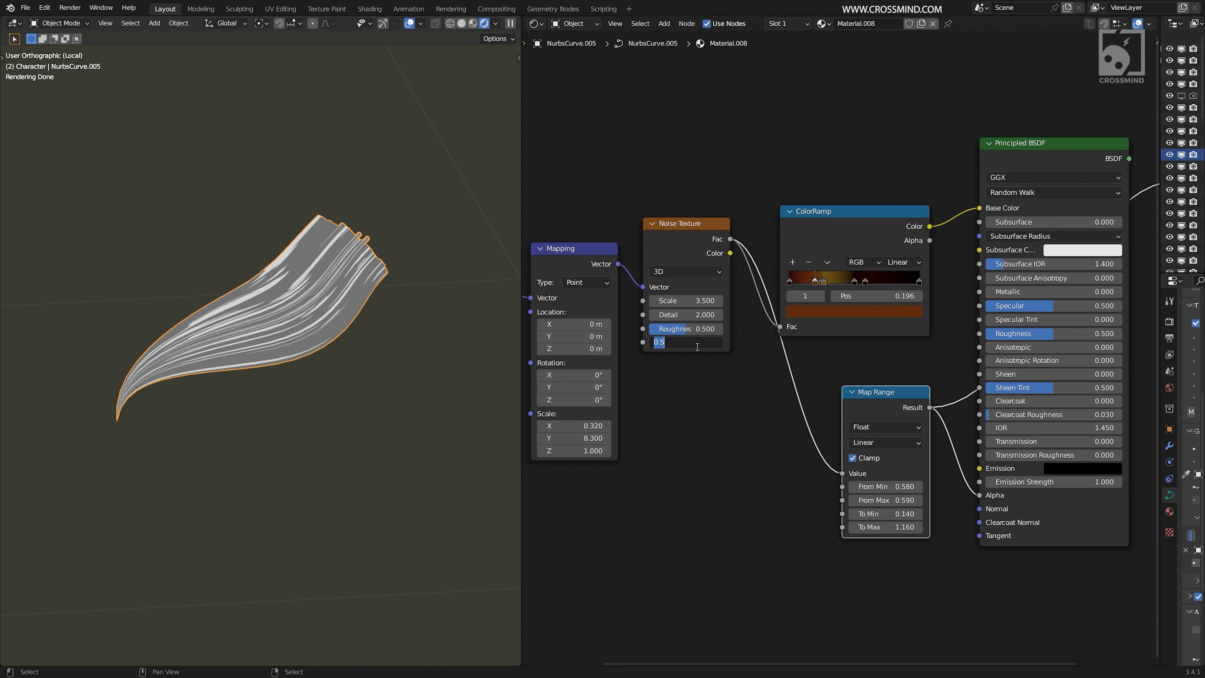
type("0")
key("Return")
middle_click_drag(834, 380, 740, 312)
scroll(832, 361, "down", 6)
scroll(692, 383, "up", 5)
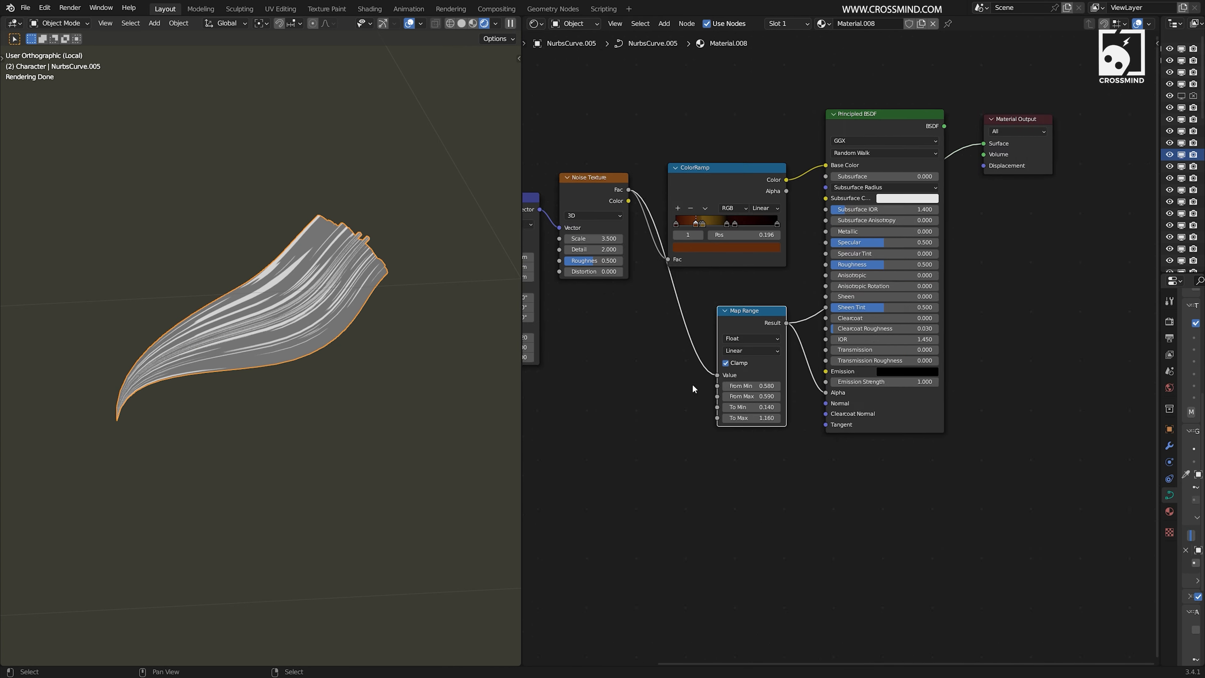
middle_click_drag(692, 383, 750, 417)
left_click_drag(609, 252, 636, 251)
key("ctrl+z")
Soften the alpha streaks by setting the Map Range's From Min to 0.470
middle_click_drag(609, 252, 784, 226)
left_click_drag(680, 353, 729, 353)
scroll(968, 455, "up", 5)
middle_click_drag(969, 456, 806, 462)
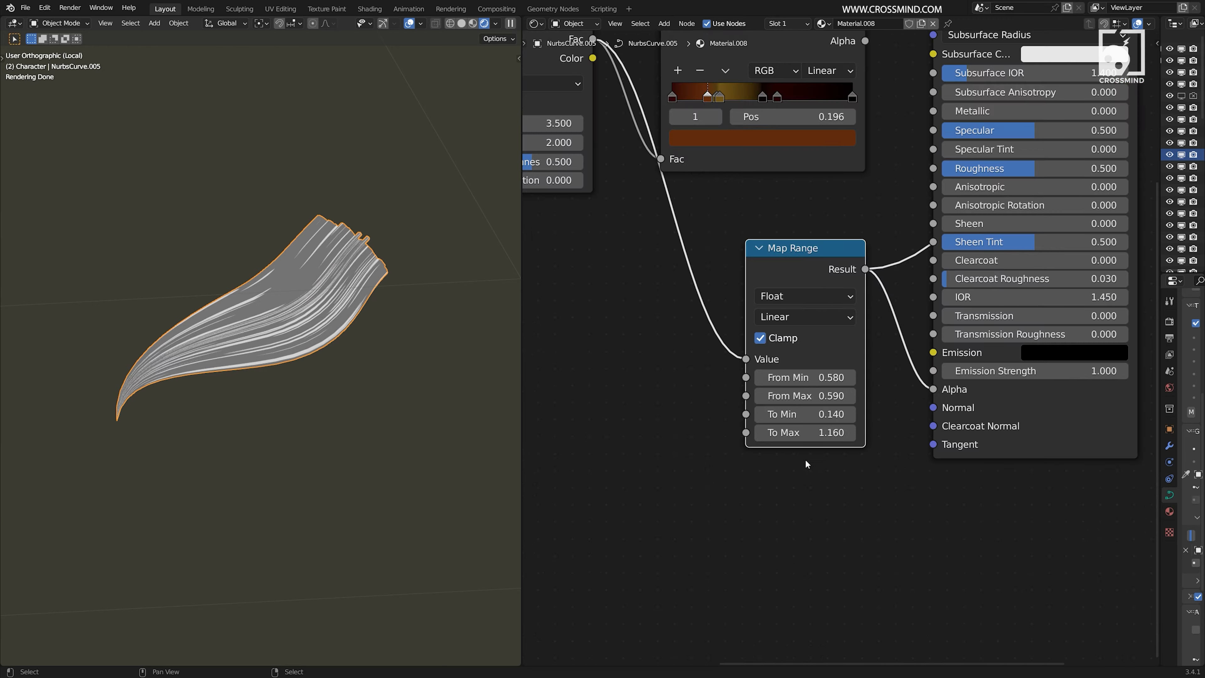
scroll(793, 237, "up", 2)
mouse_move(801, 404)
left_mouse_down()
mouse_move(813, 403)
mouse_move(795, 383)
left_mouse_up()
key("ctrl+z")
Reconnect the Principled BSDF to the Material Output and hide the viewport overlays to preview the strand
scroll(802, 383, "down", 4)
middle_click_drag(801, 382, 687, 479)
left_click(823, 142, "ctrl+shift")
scroll(380, 213, "up", 2)
left_click(410, 24)
left_click(420, 24)
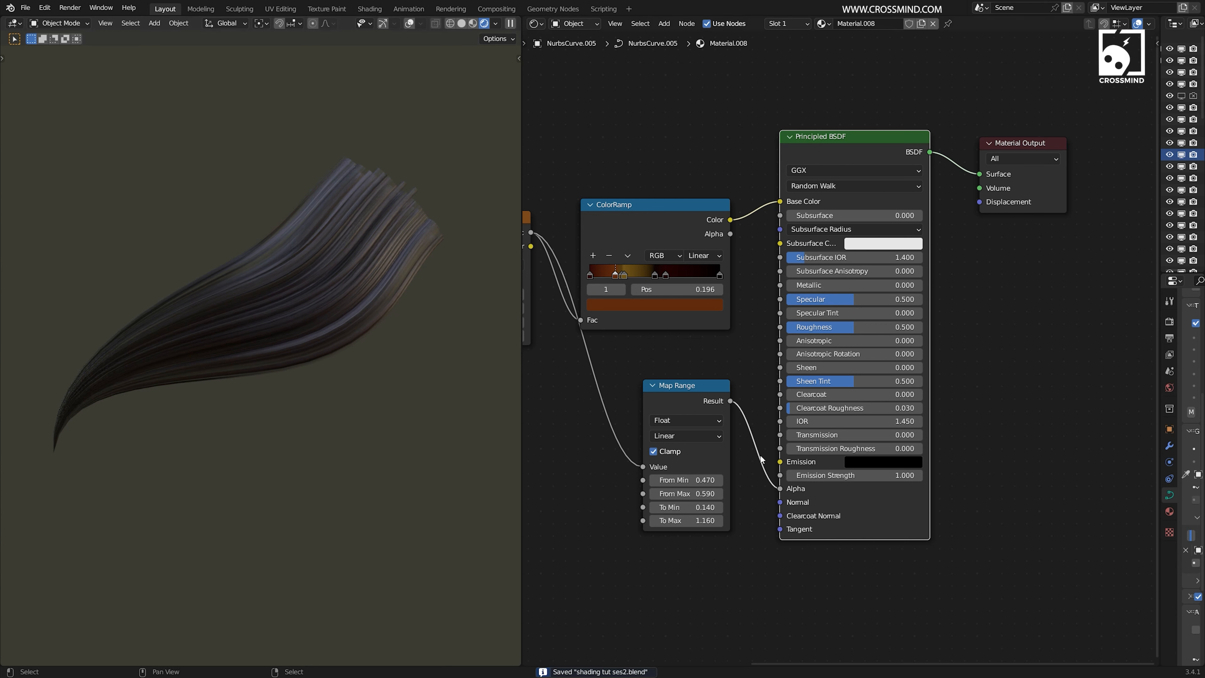
Cut the link from the Map Range to Alpha and reconnect it to compare the strand's transparency
right_click_drag(769, 422, 761, 431, "ctrl")
left_click_drag(731, 401, 778, 490)
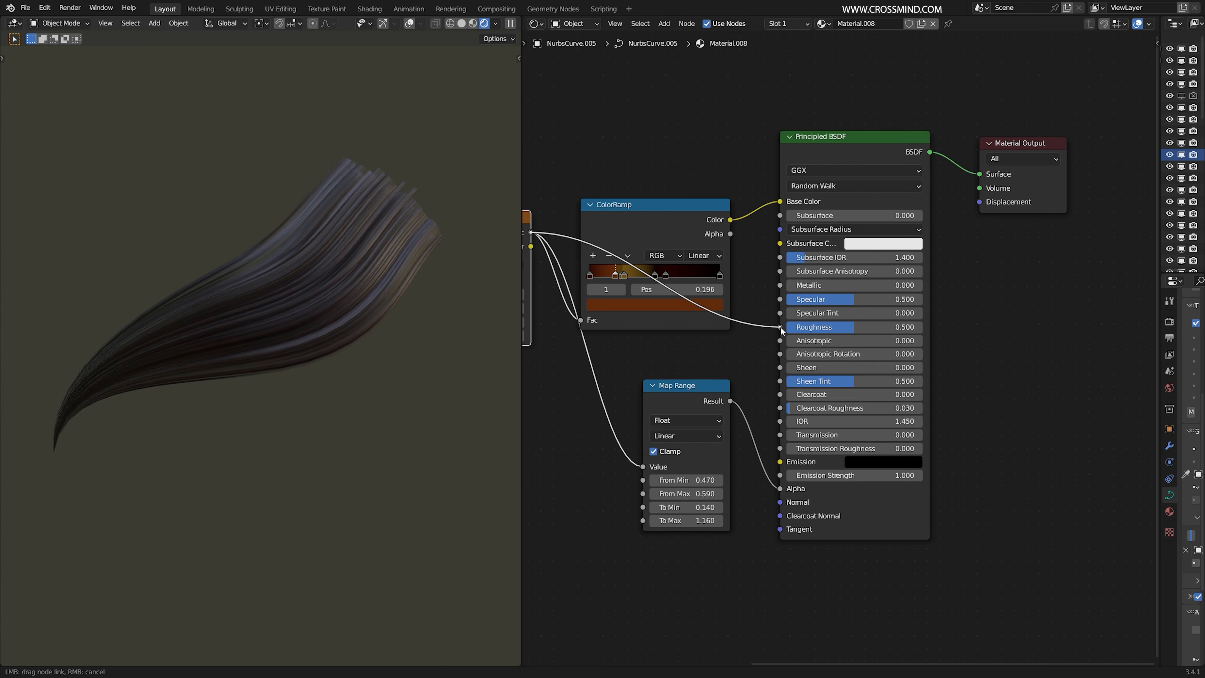
Drive Roughness from the Noise Texture's Fac through a new Map Range with From Min 0.040
left_click_drag(781, 331, 769, 327)
type("map")
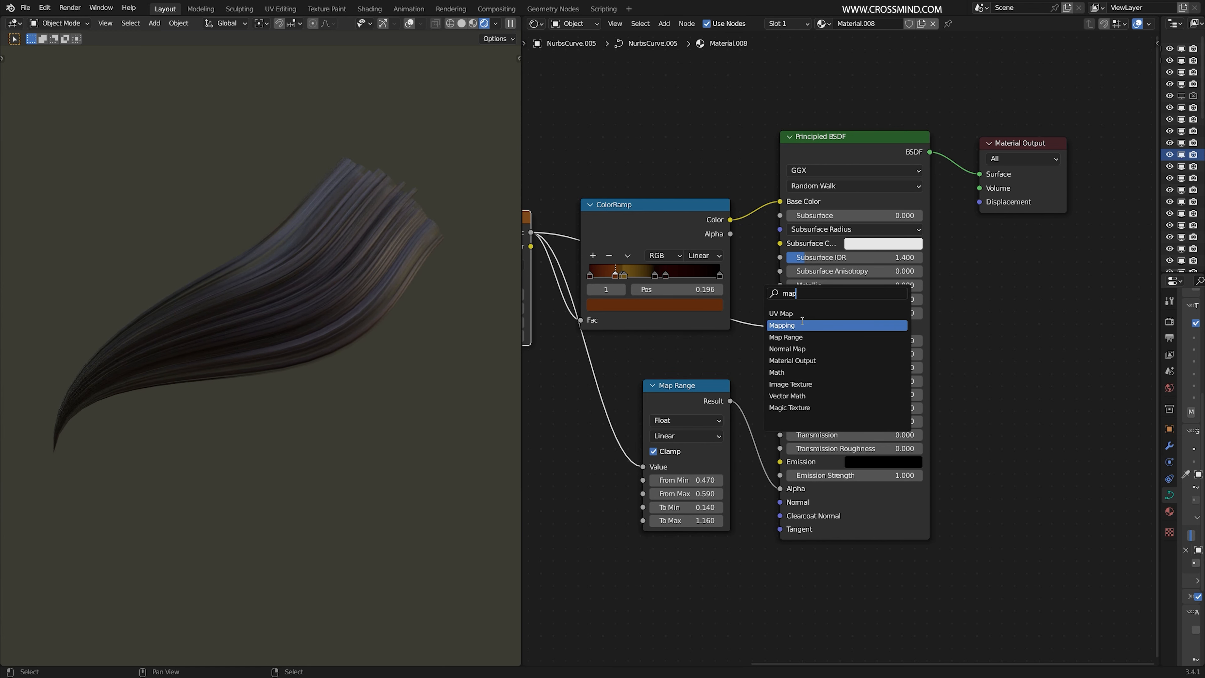
left_click(803, 337)
left_click(777, 321)
scroll(723, 339, "up", 3)
left_click_drag(658, 370, 645, 370)
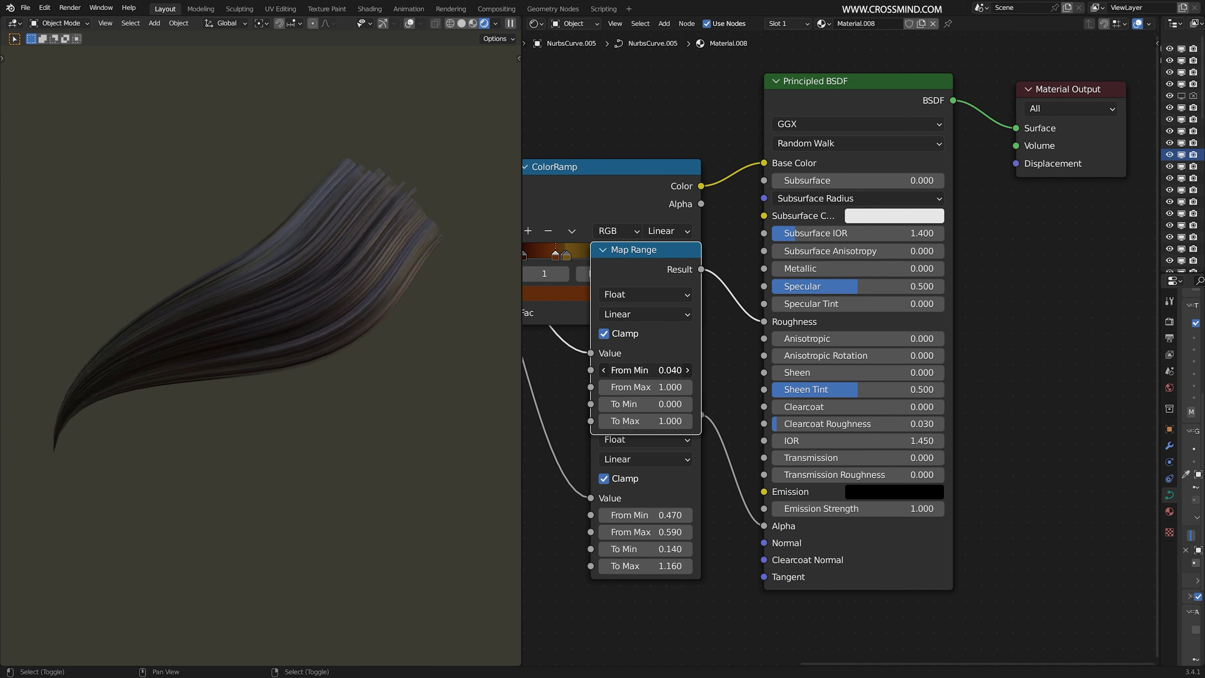
Set To Min to 0.160 on the Map Range feeding Alpha and save the file
middle_click_drag(469, 341, 476, 343)
key("ctrl+s")
left_click_drag(645, 516, 645, 549, "shift")
middle_click_drag(731, 408, 708, 441)
key("ctrl+s")
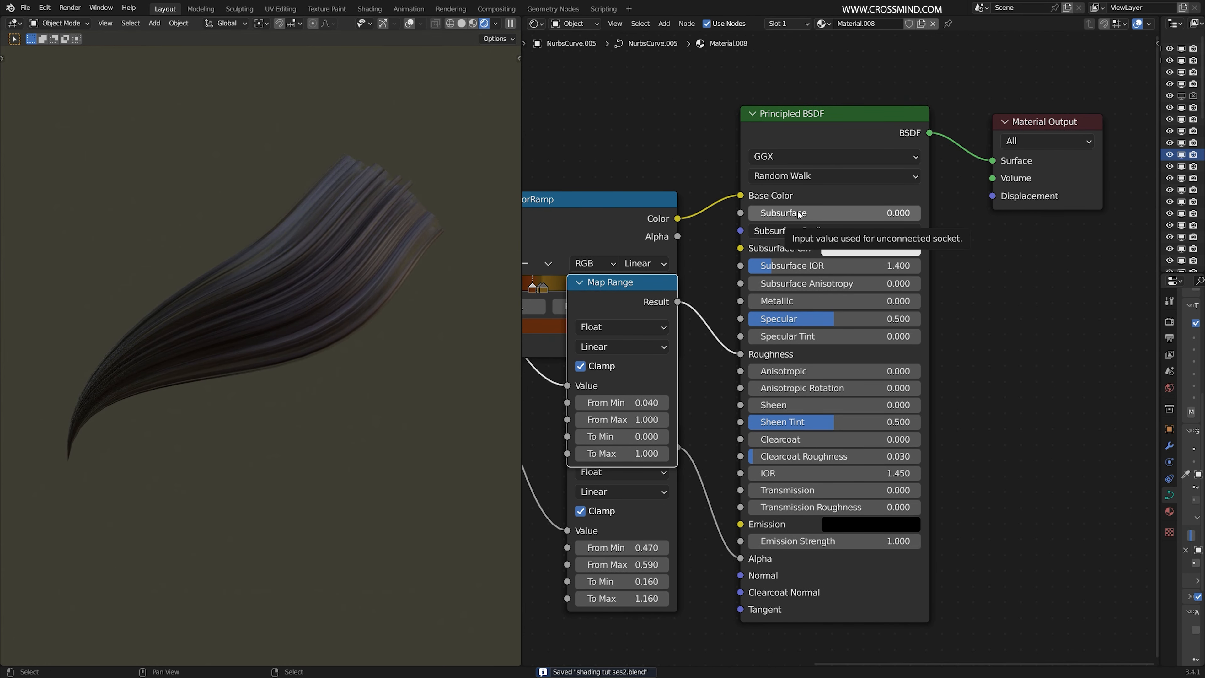
Set Subsurface to 0.044, link the ColorRamp's Color to Subsurface Color and use Random Walk (Fixed Radius)
mouse_move(811, 213)
left_mouse_down()
mouse_move(830, 214)
mouse_move(812, 214)
left_mouse_up()
left_click_drag(677, 219, 760, 214)
left_click(825, 175)
left_click(825, 210)
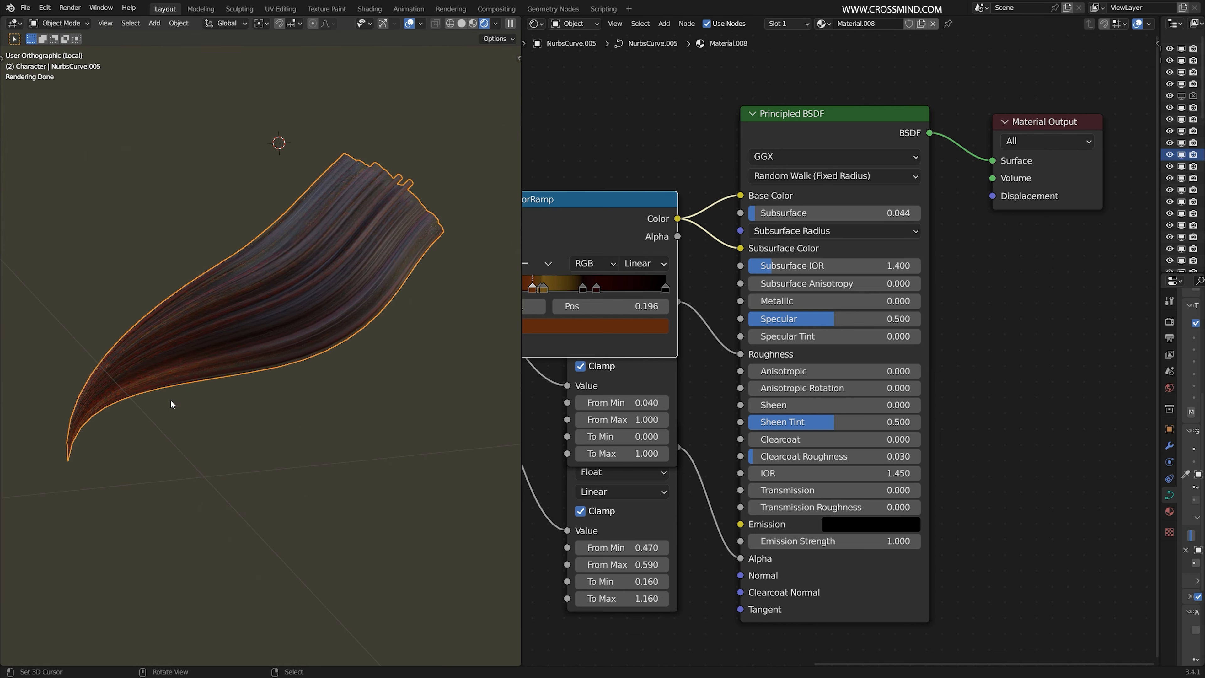
Adjust the values of the Map Range feeding Alpha and toggle the viewport overlays
scroll(646, 546, "up", 1)
middle_click_drag(646, 545, 647, 478)
mouse_move(627, 480)
left_mouse_down()
mouse_move(616, 519)
mouse_move(693, 519)
mouse_move(634, 519)
mouse_move(613, 499)
mouse_move(641, 500)
mouse_move(598, 539)
mouse_move(626, 539)
left_mouse_up()
left_click(409, 23)
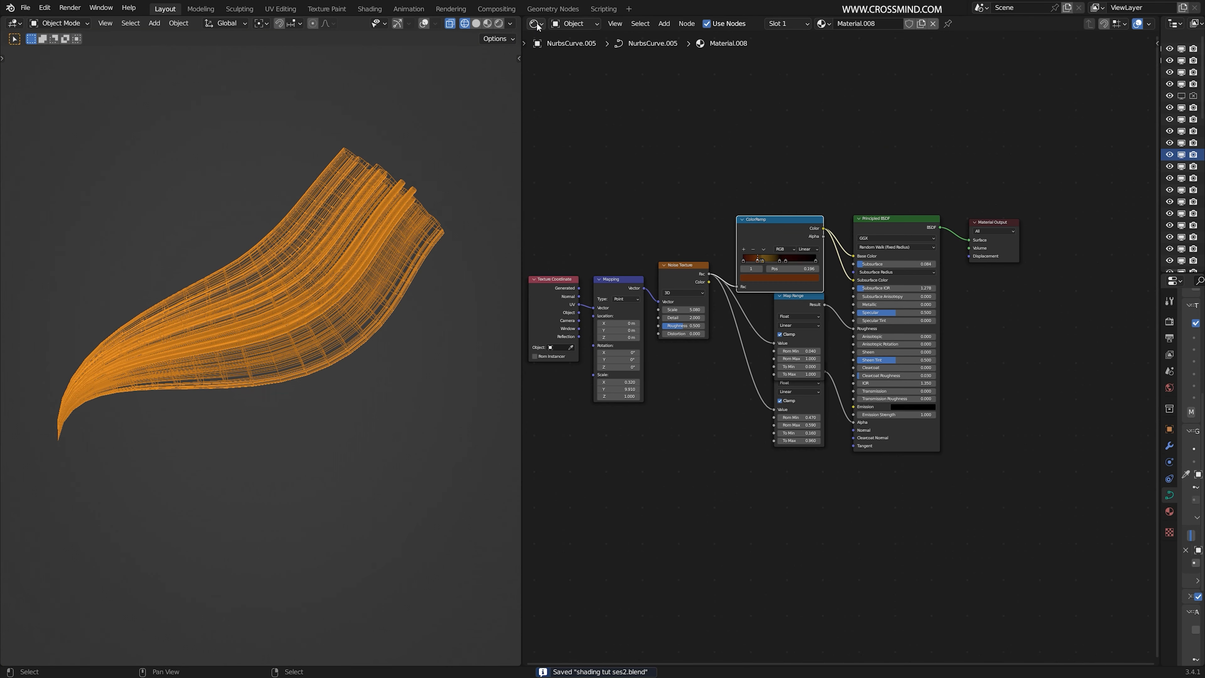
Turn the shader node area into a 3D viewport in top view and locate the hair profile curves beside the character
left_click(536, 24)
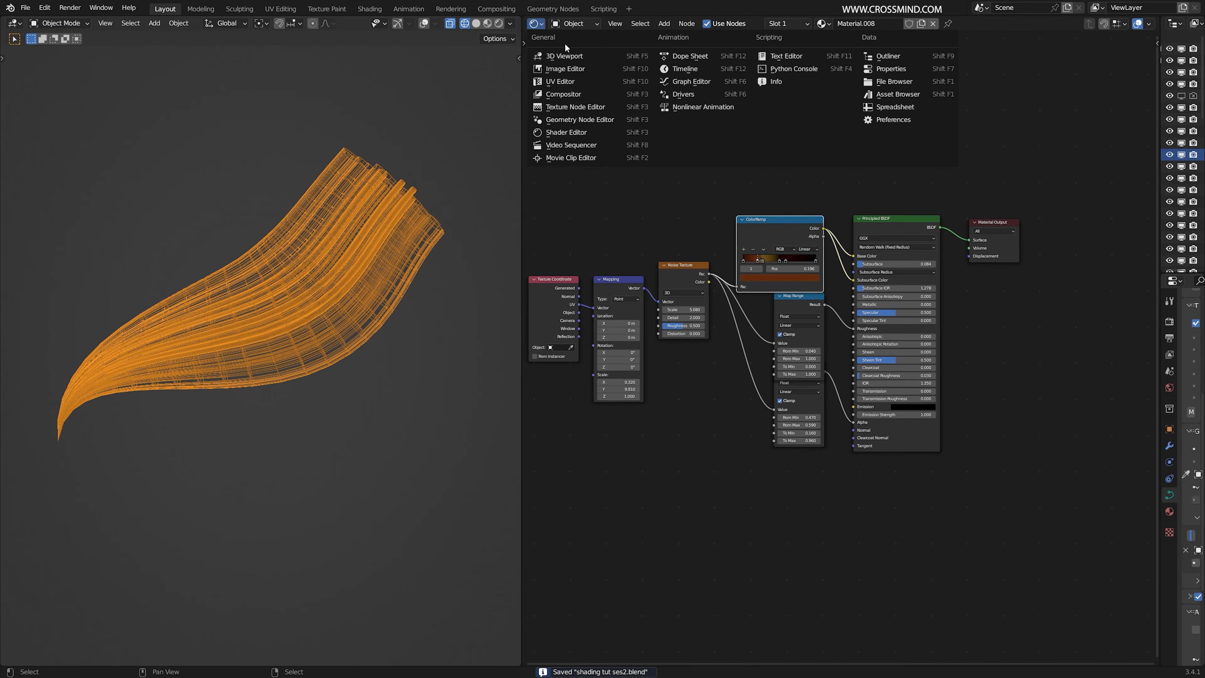
left_click(593, 56)
key("KP_7")
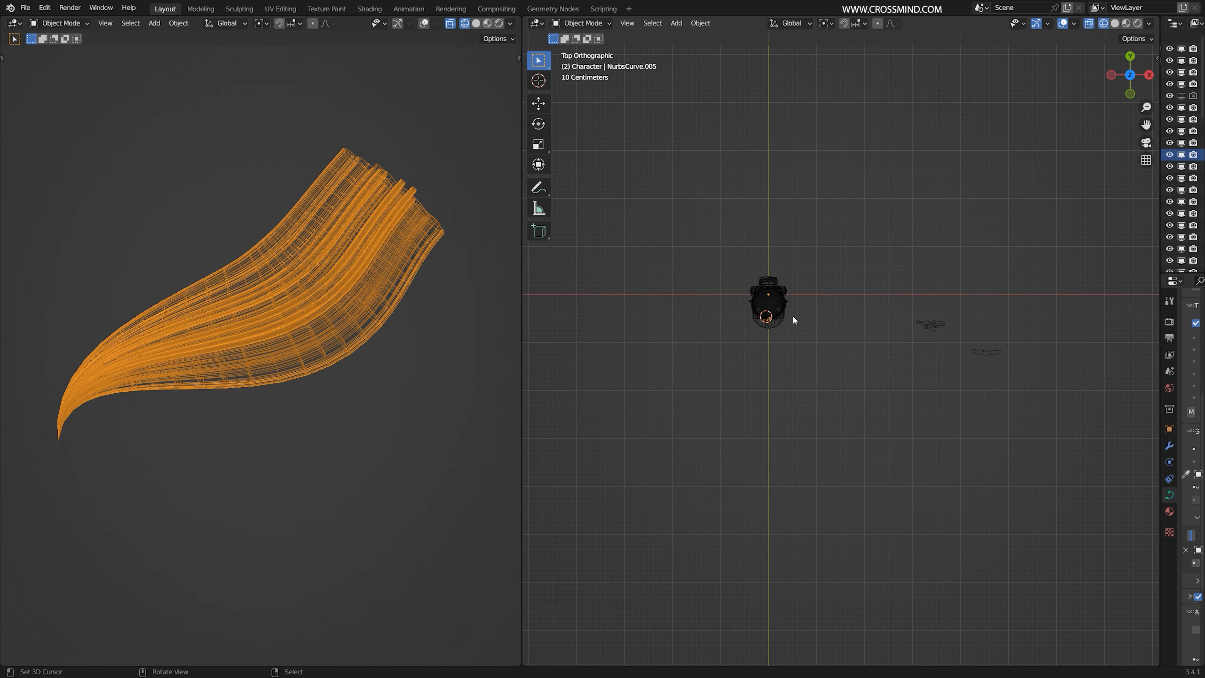
scroll(793, 315, "up", 8)
middle_click_drag(978, 324, 791, 325, "shift")
scroll(791, 325, "up", 2)
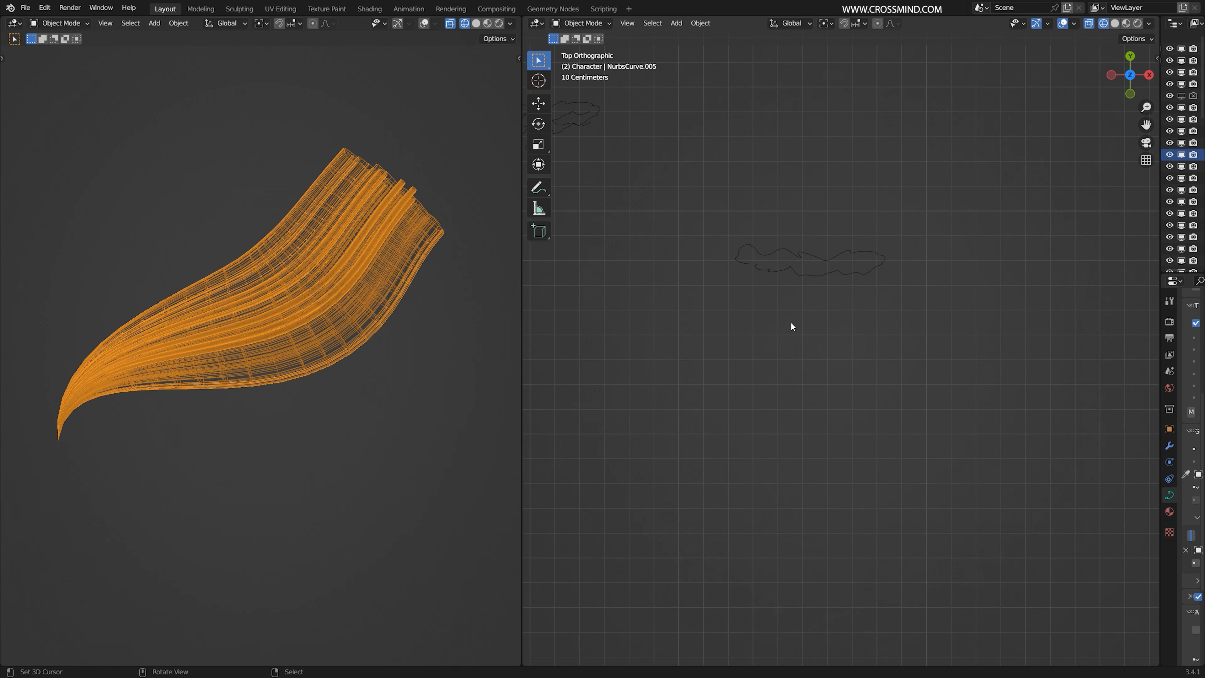
left_click(854, 334)
scroll(856, 341, "up", 3)
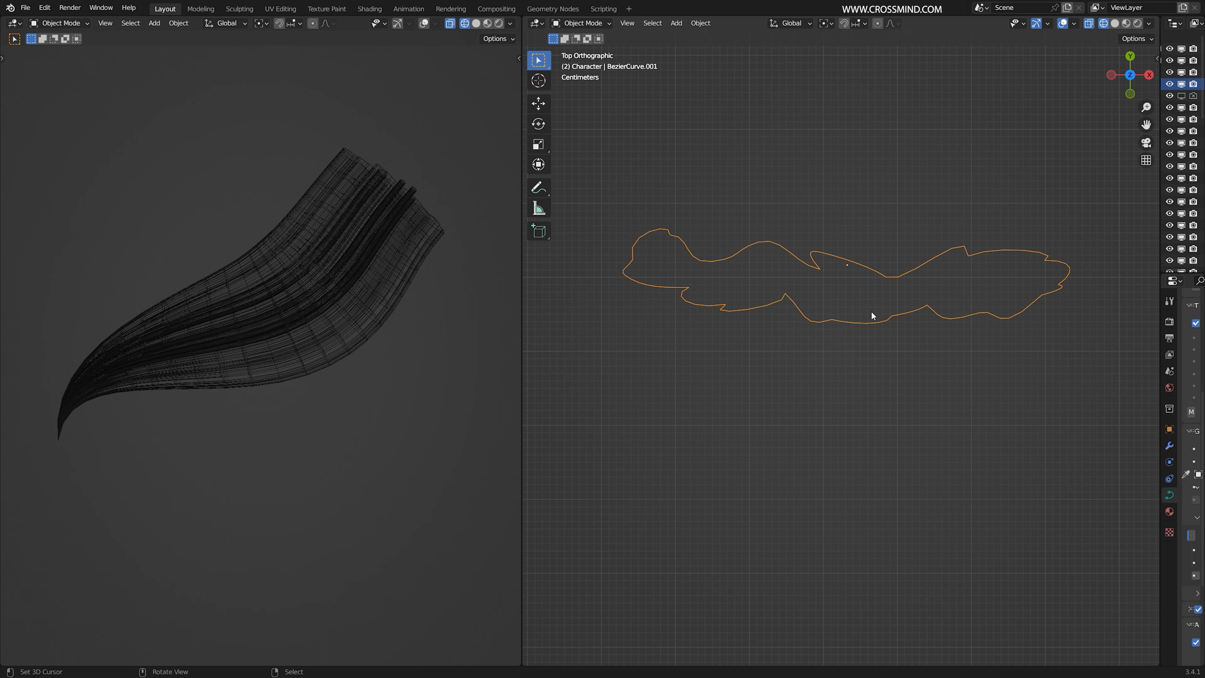
scroll(872, 316, "down", 6)
key("ctrl+z")
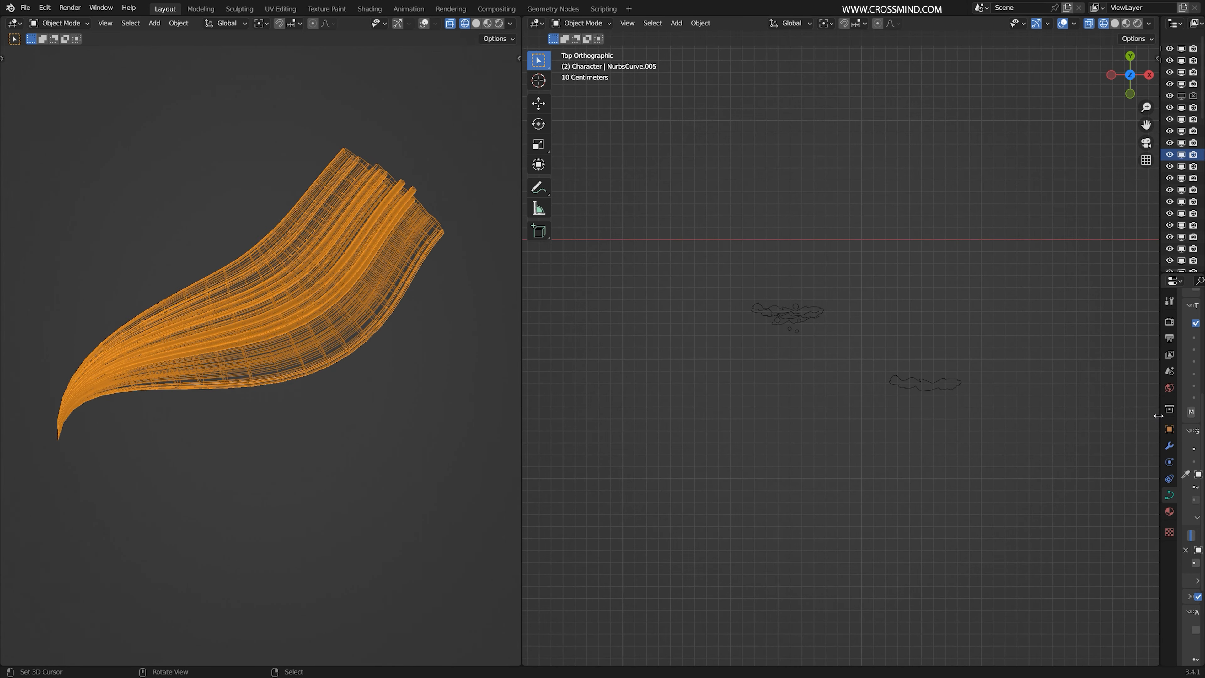
Set the hair strand's bevel object to the BezierCurve.001 profile and preview the strand in rendered shading
left_click_drag(1159, 406, 956, 406)
scroll(1129, 496, "down", 4)
left_click(1177, 456)
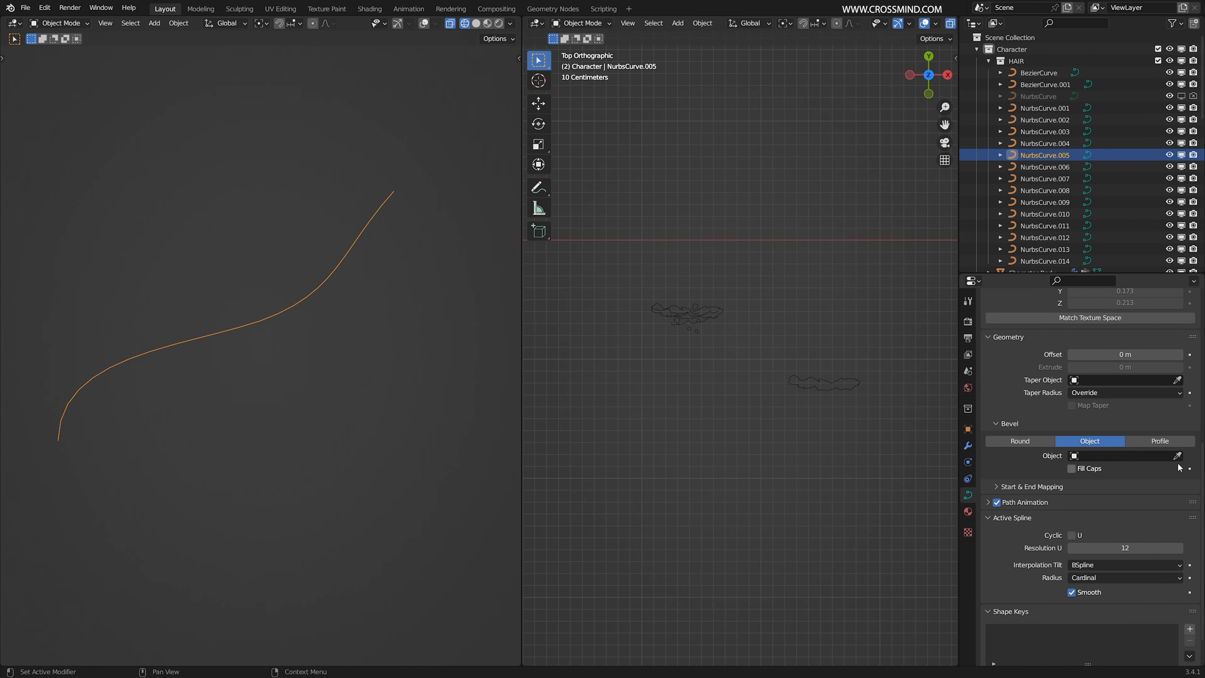
left_click(1176, 457)
left_click(820, 387)
scroll(427, 227, "up", 1)
left_click(500, 23)
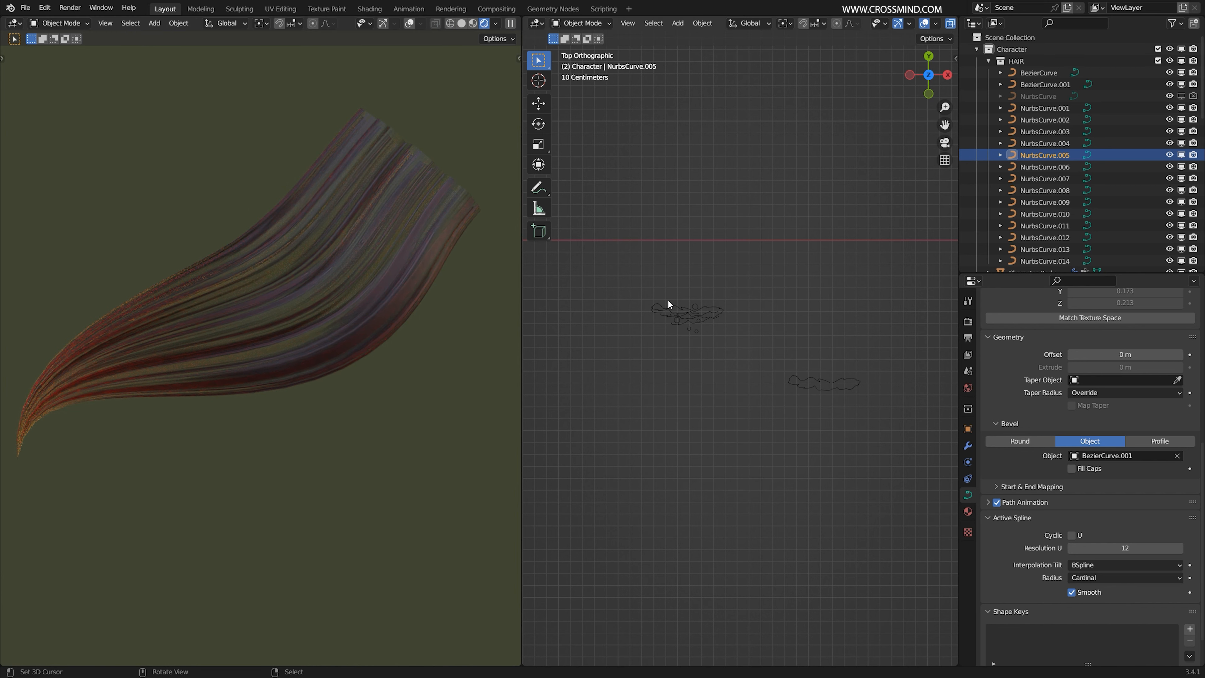
Open the BezierCurve.001 profile for editing and add a Bezier circle to it
scroll(712, 332, "up", 2)
left_click(659, 313)
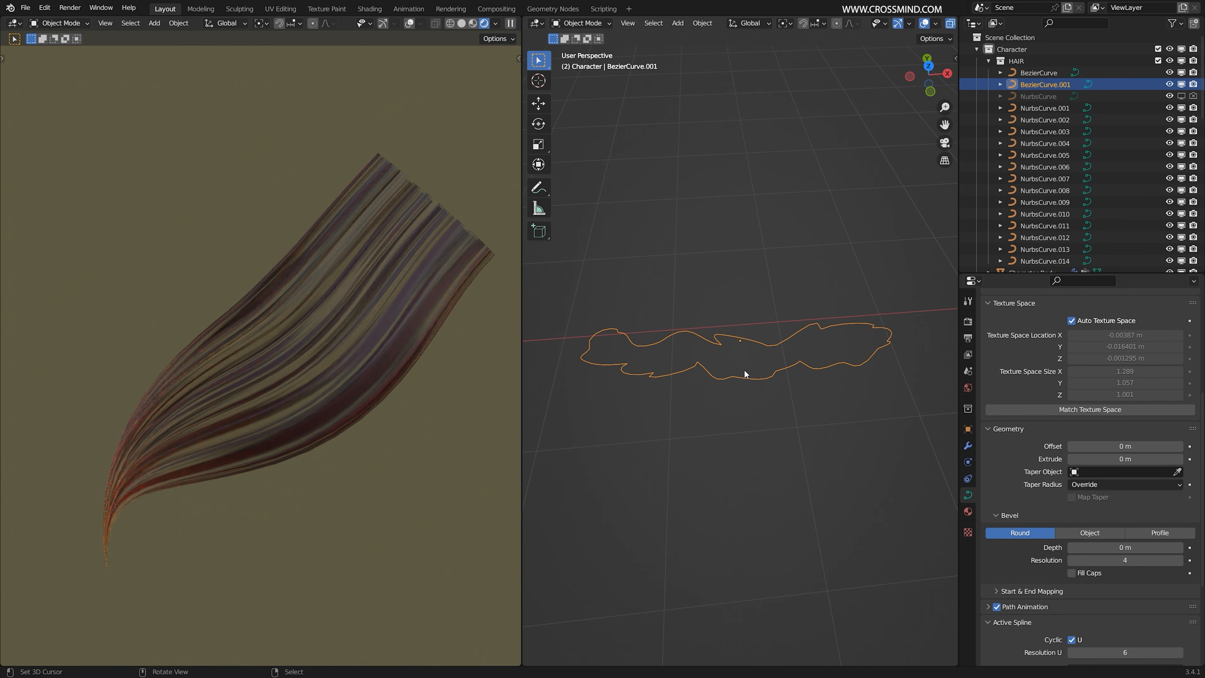
middle_click_drag(788, 418, 786, 398, "alt")
scroll(785, 398, "up", 2)
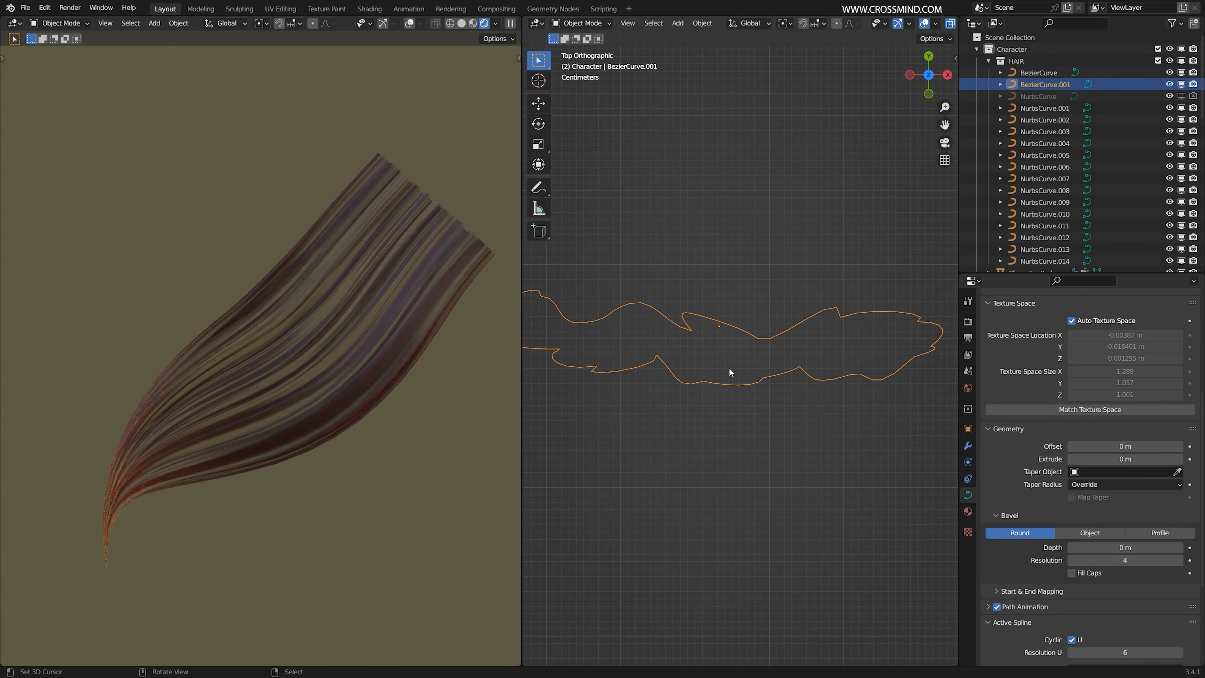
right_click(729, 367)
key("Tab")
key("shift+a")
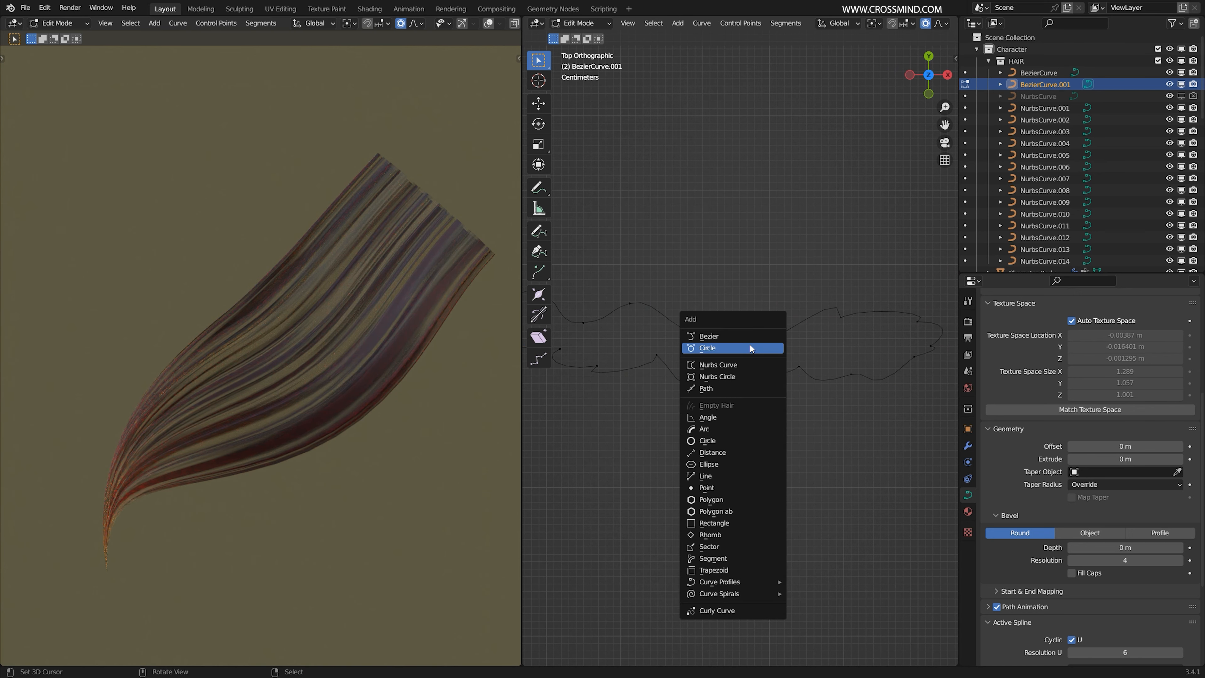
left_click(772, 348)
Shrink the new circle and place it just below the wavy profile outline
scroll(795, 355, "down", 3)
key("g")
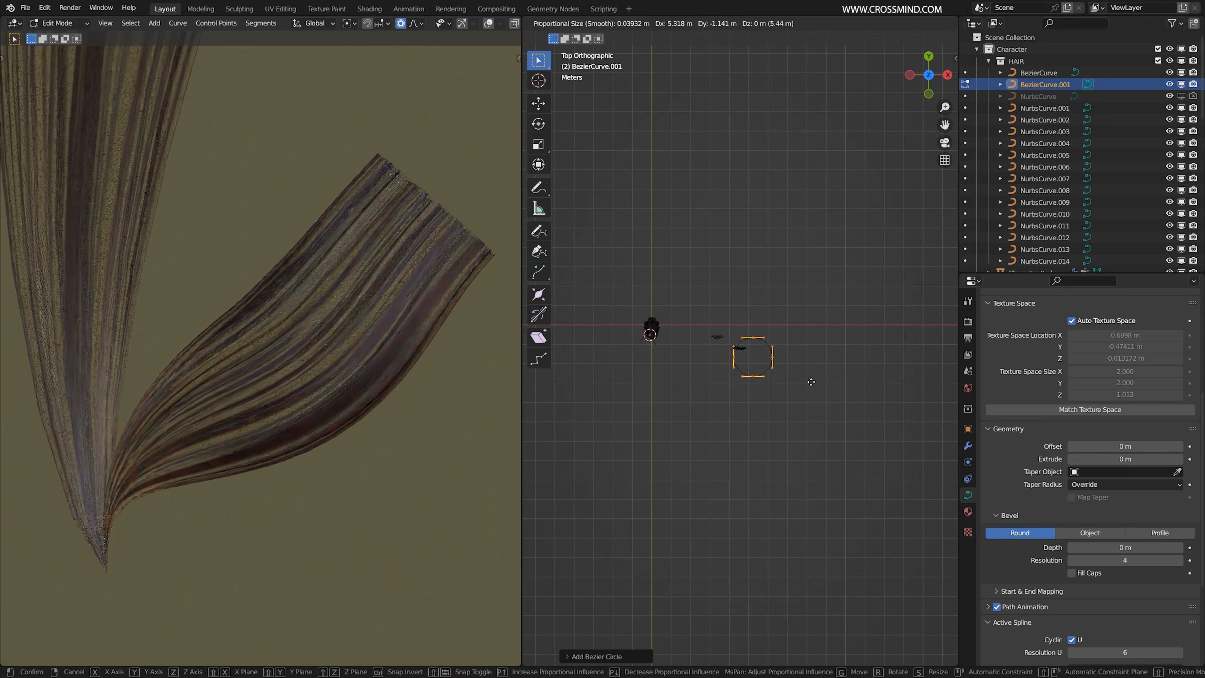
left_click(813, 366)
key("s")
left_click(755, 362)
scroll(741, 349, "up", 10)
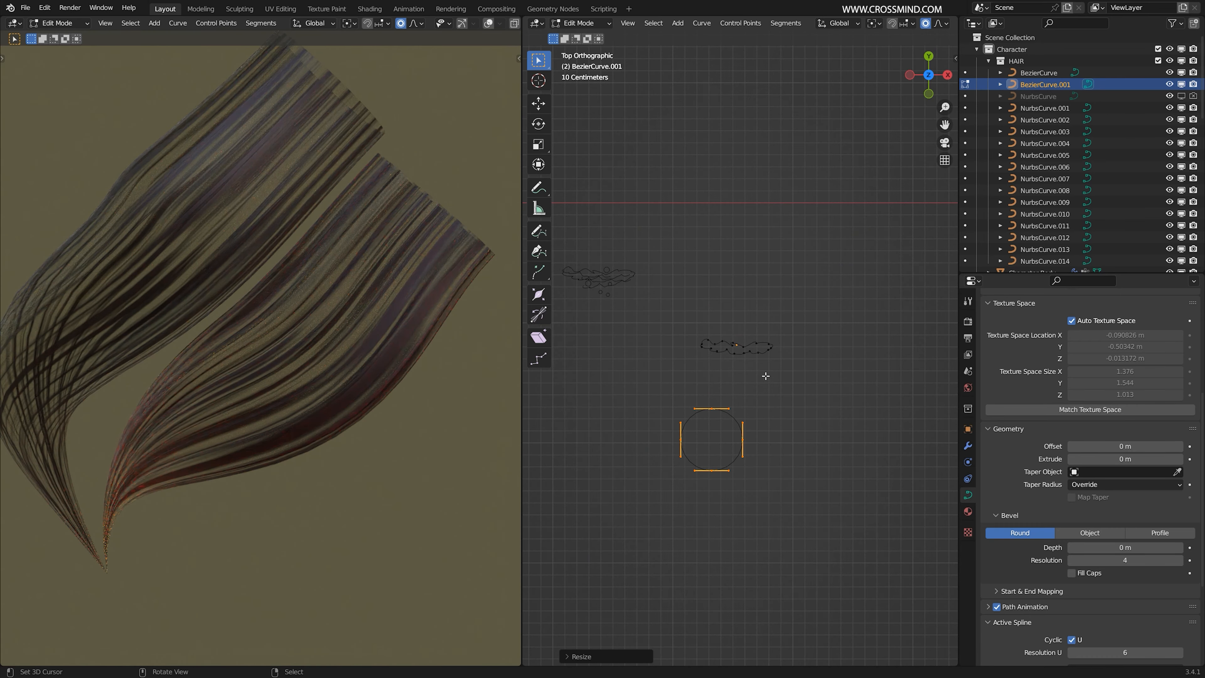
key("s")
left_click(733, 424)
key("g")
left_click(751, 369)
scroll(762, 378, "up", 11)
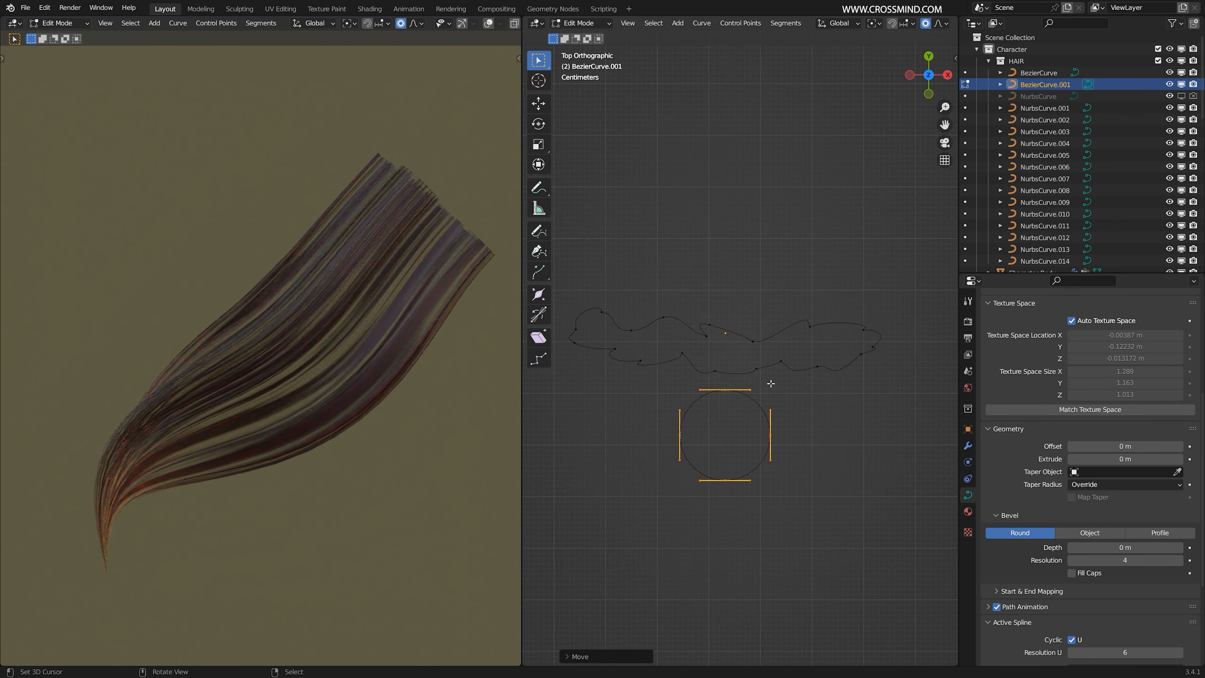
middle_click_drag(769, 382, 723, 394)
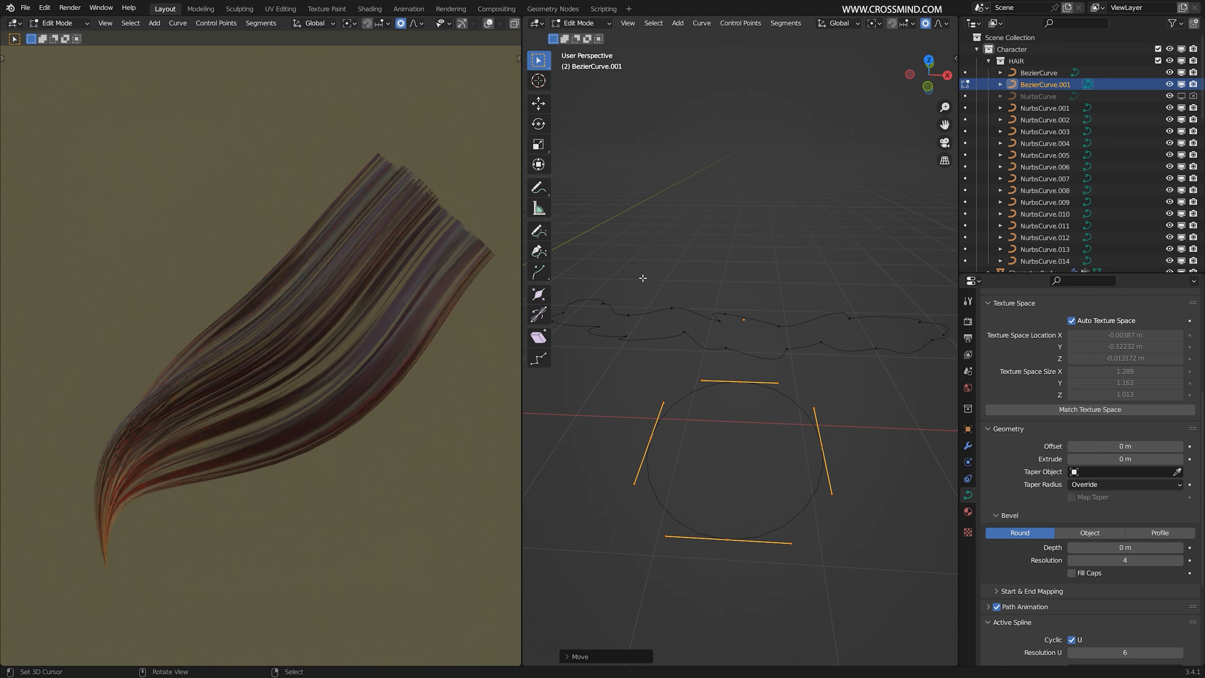
key("KP_7")
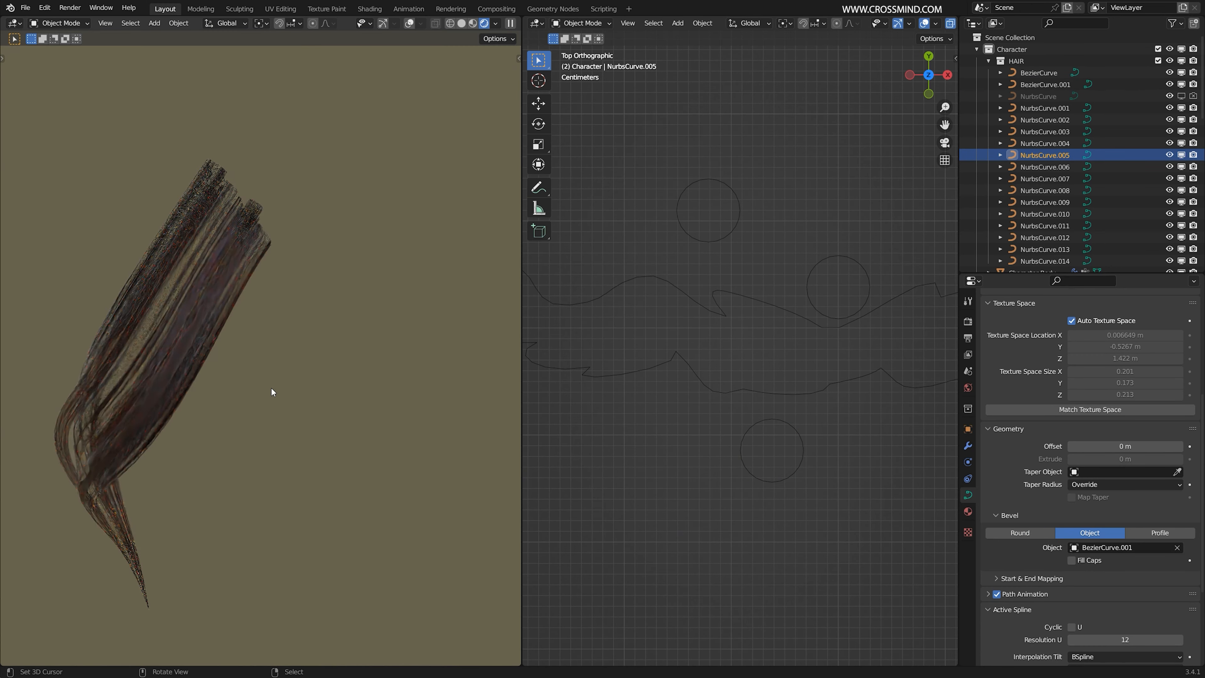
Duplicate the points along the wavy outline's lower edge and place the copy about 0.024 m below the original
left_click(409, 24)
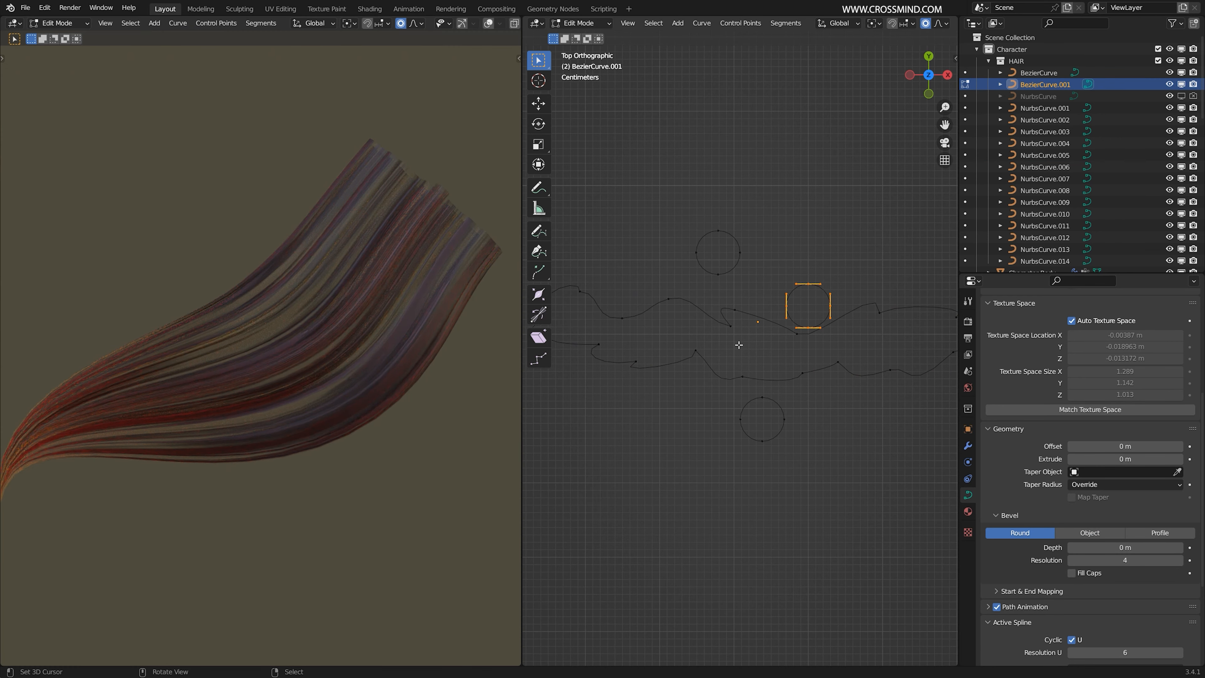
right_click(731, 326)
scroll(726, 330, "down", 2)
right_click(643, 345)
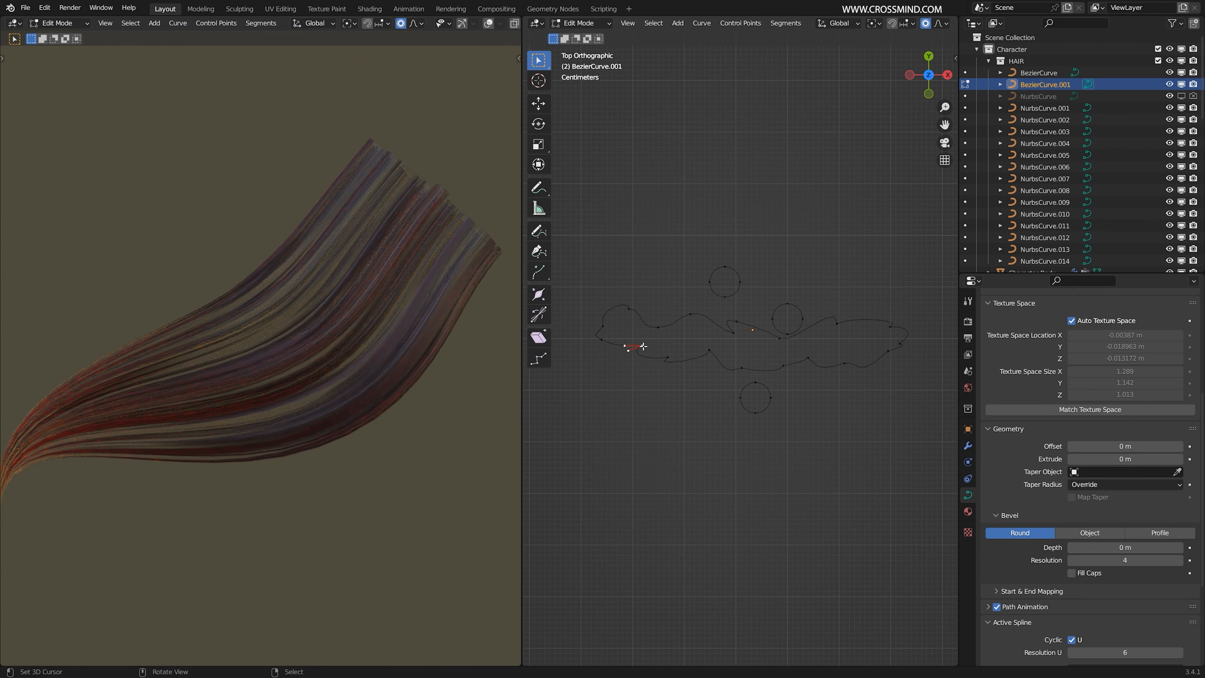
right_click(856, 363, "ctrl")
scroll(848, 365, "up", 1)
key("shift+d")
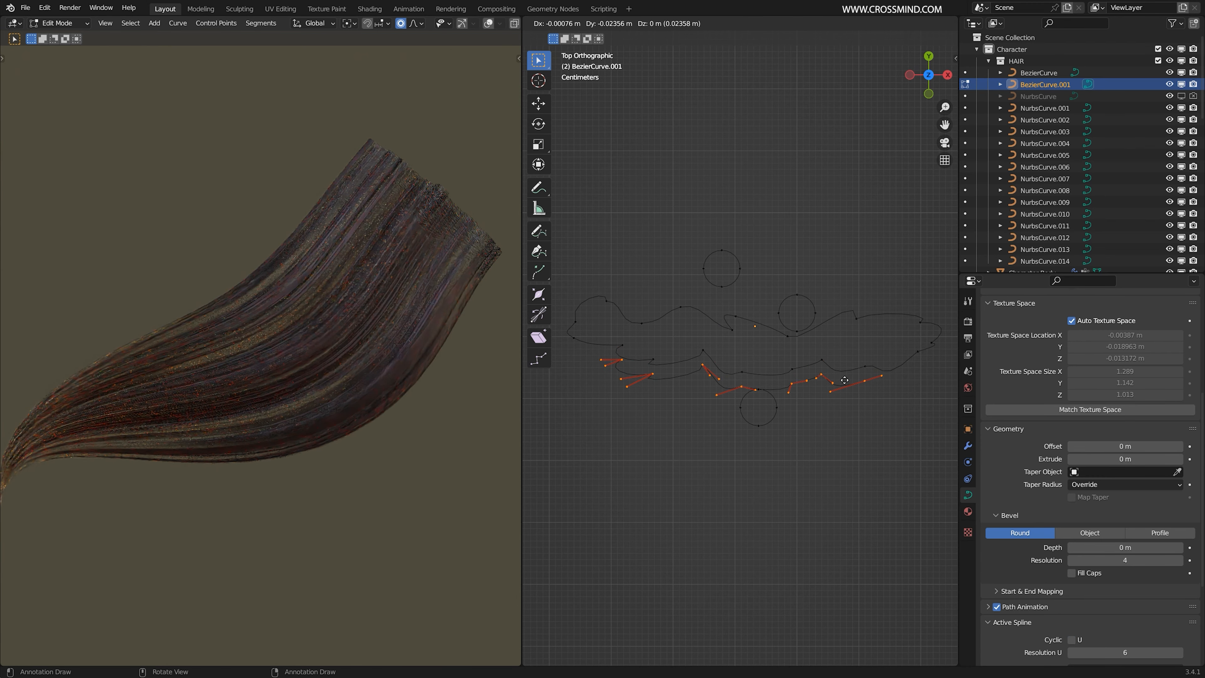
left_click(844, 379)
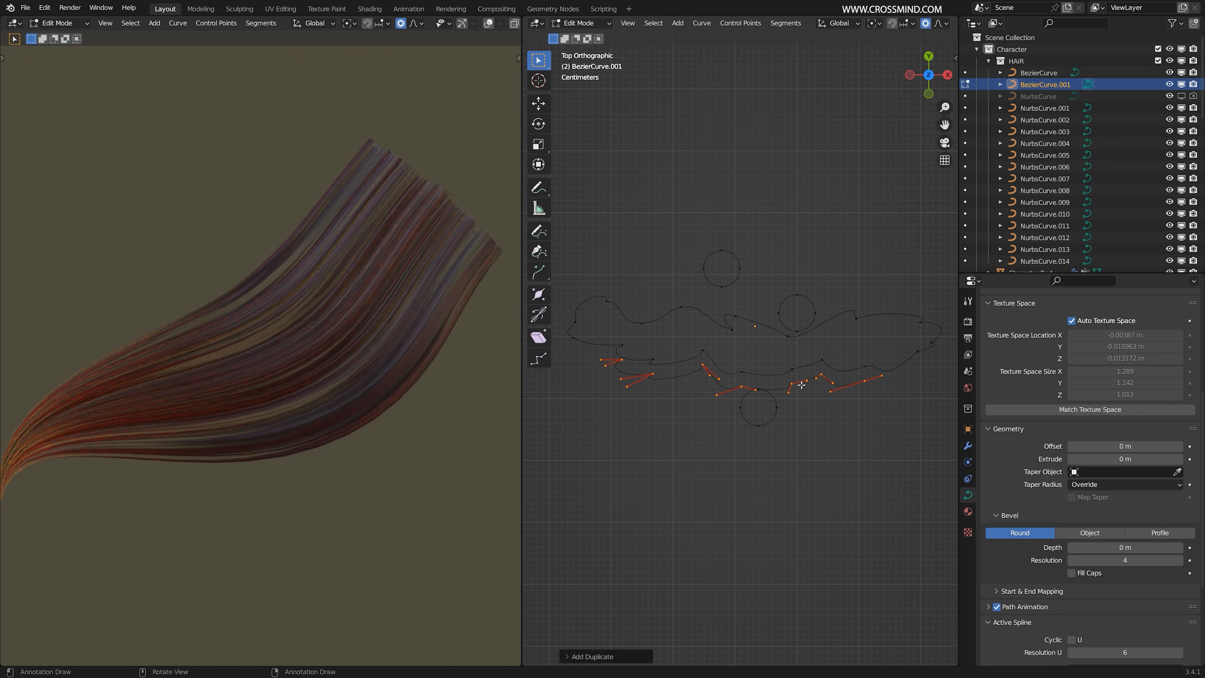
Rotate the duplicated segment slightly and move it up into the wavy outline
scroll(842, 399, "up", 2)
key("r")
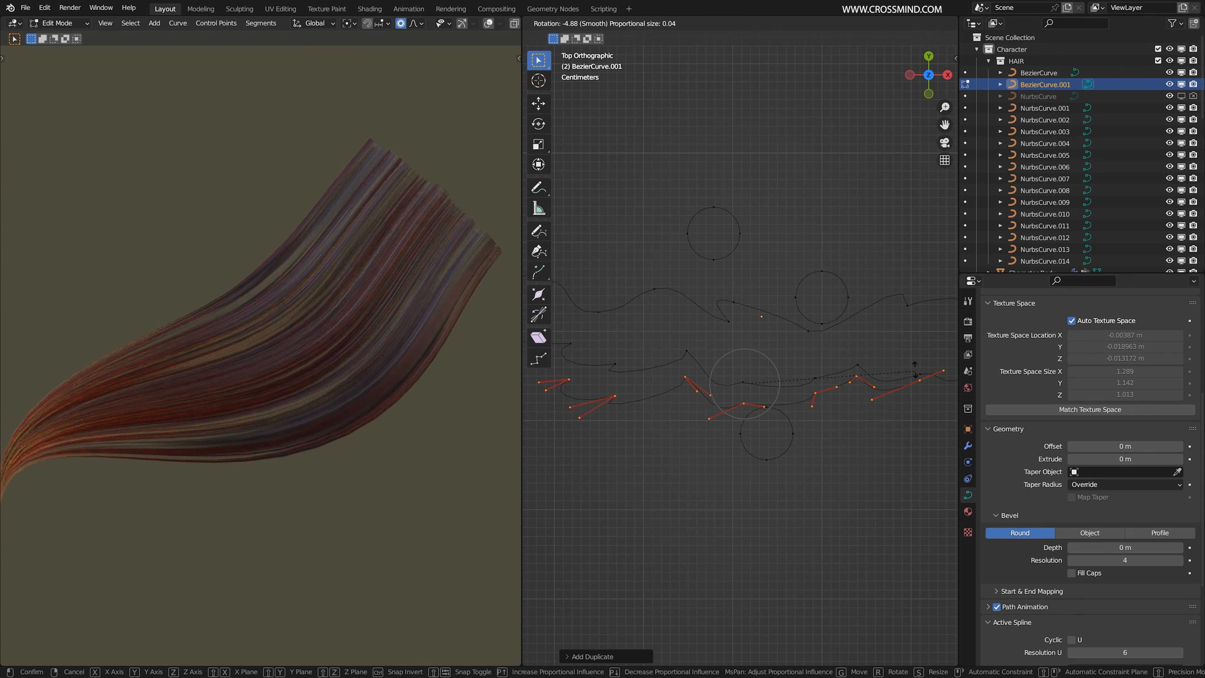
left_click(920, 366)
key("g")
left_click(936, 325)
Duplicate the segment once more, rotate the copy and place it across the inside of the profile outline
key("shift+d")
left_click(909, 292)
key("r")
left_click(905, 338)
left_click(890, 348)
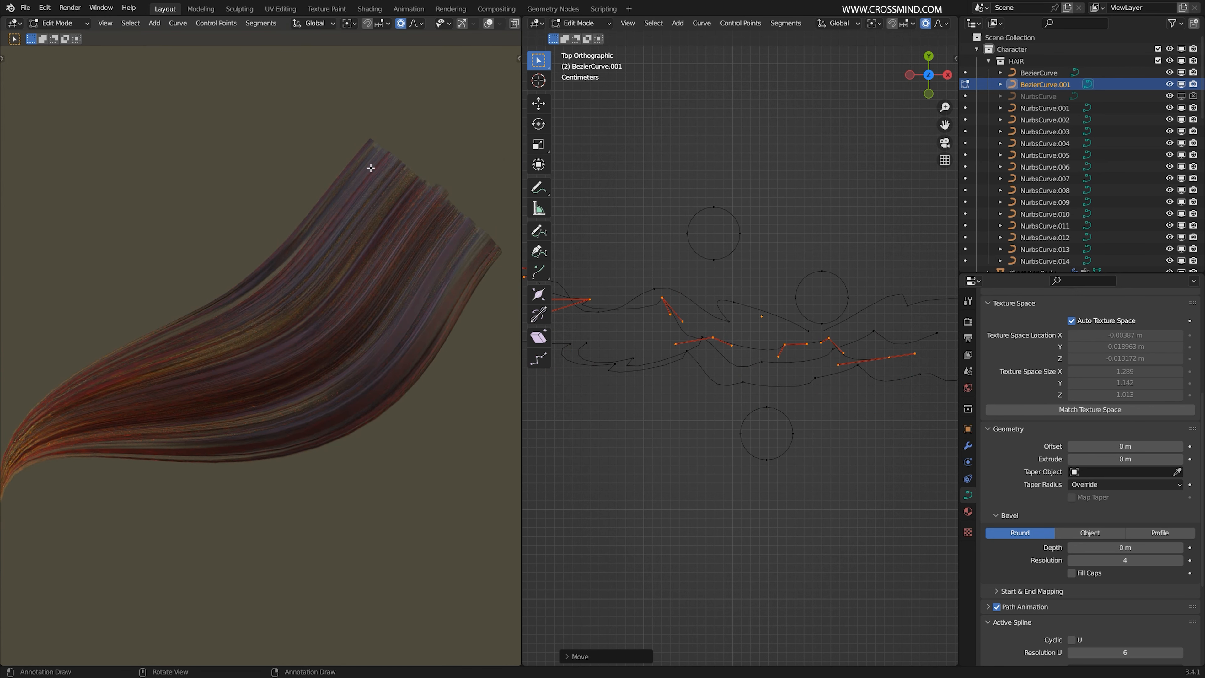
Replace the hair strand's bevel object with the BezierCurve profile and save the file
middle_click_drag(739, 380, 697, 337)
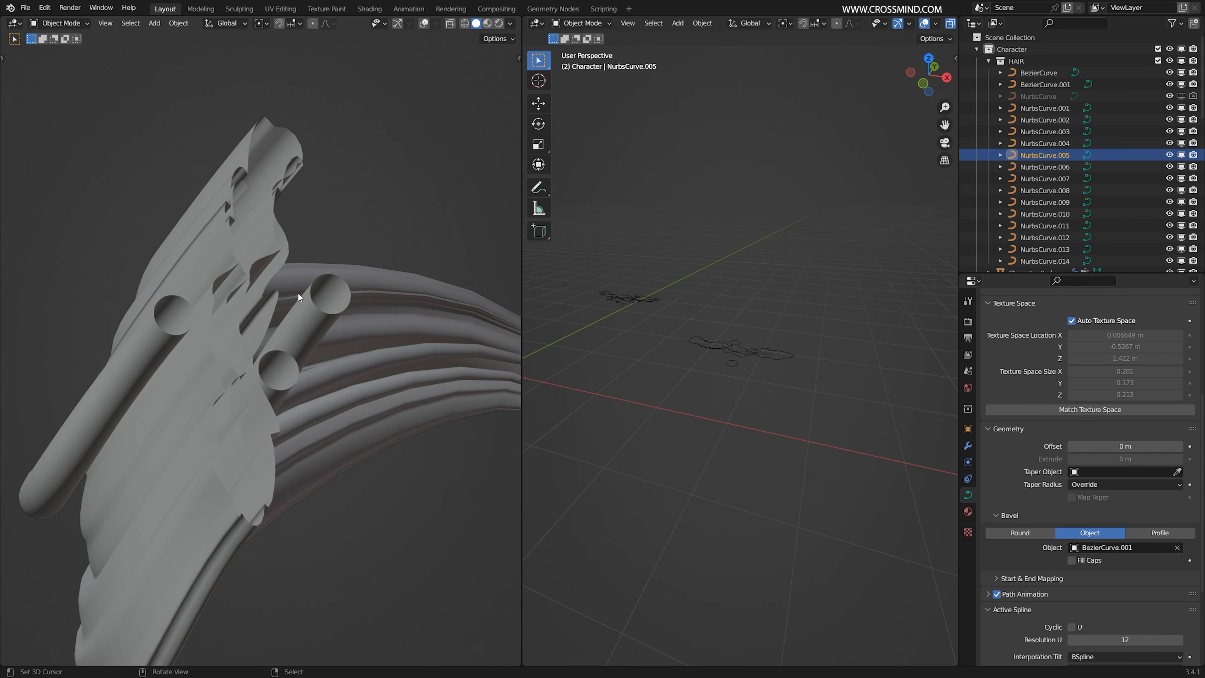
middle_click_drag(298, 292, 161, 233)
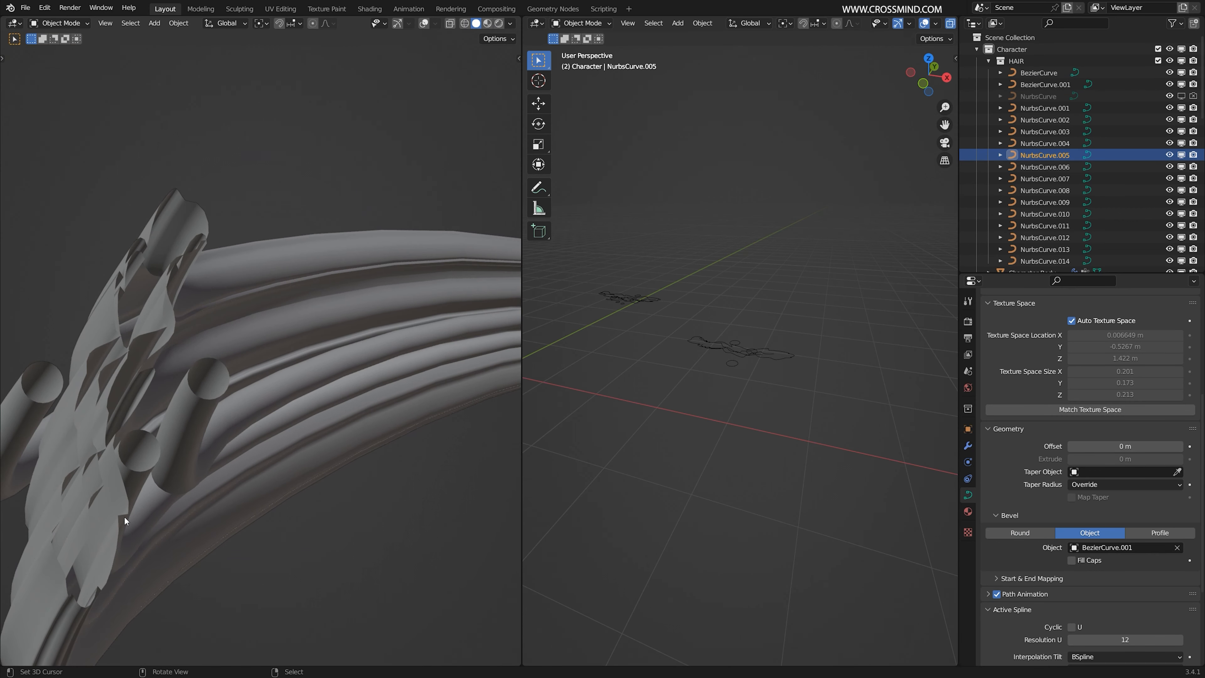
middle_click_drag(125, 518, 246, 380)
scroll(1138, 551, "down", 5)
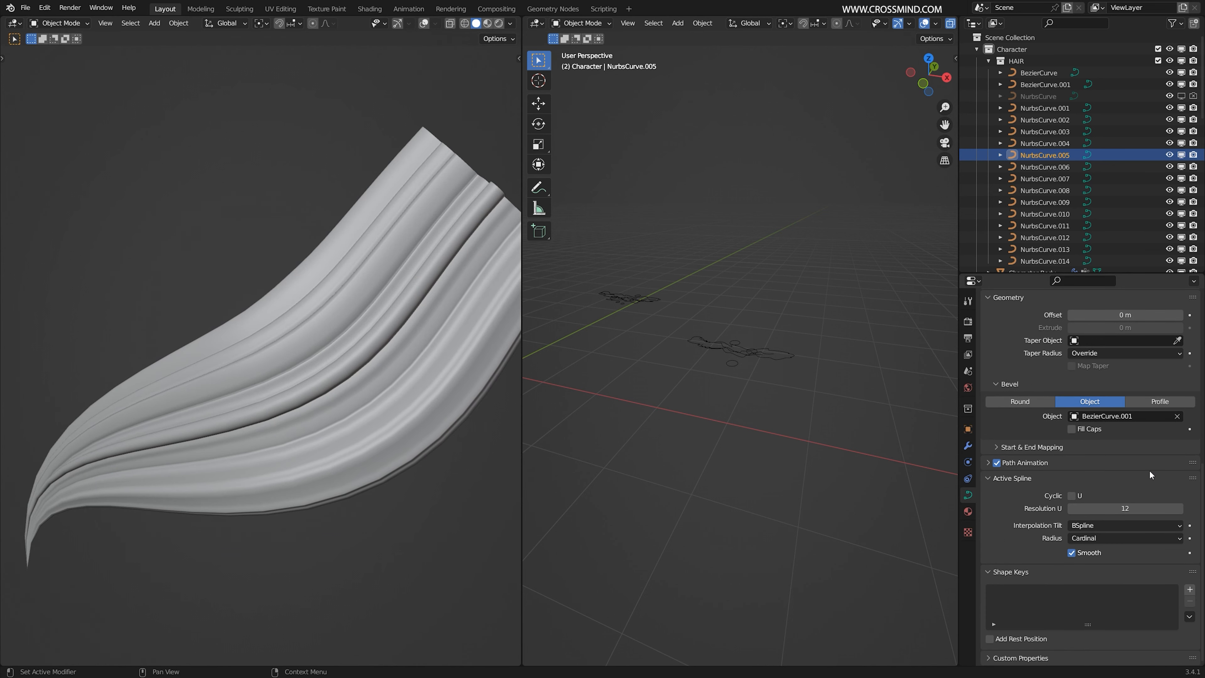
left_click(1177, 416)
left_click(1177, 417)
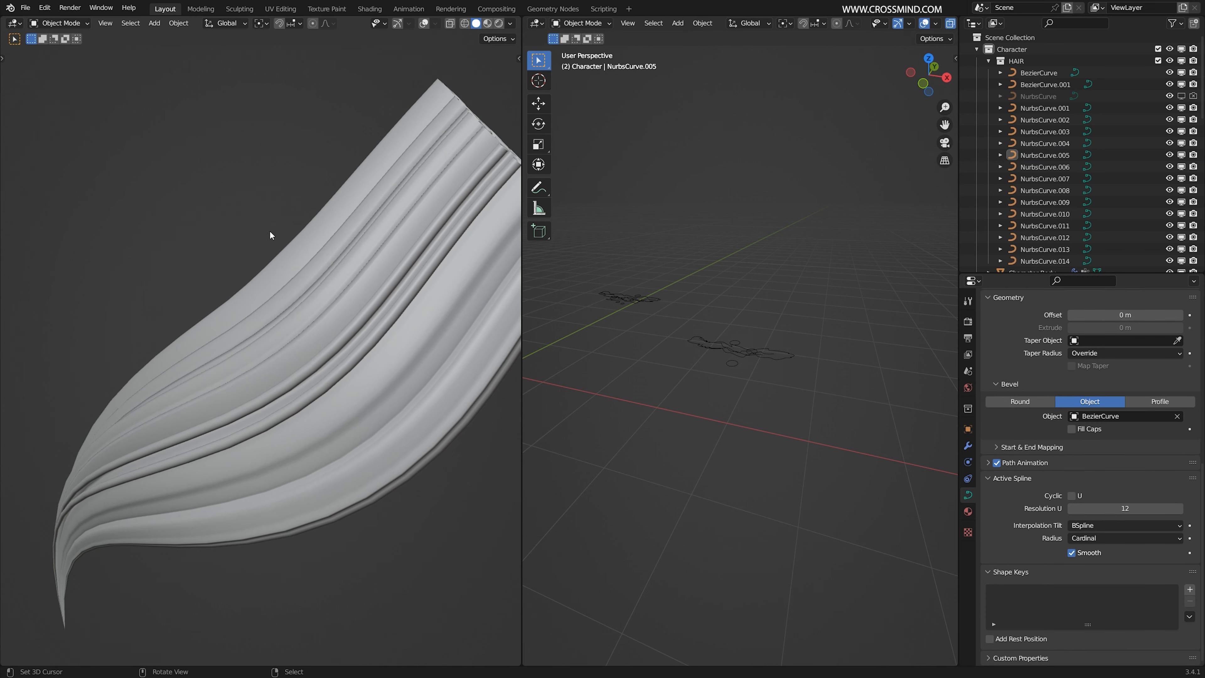
mouse_move(350, 331)
middle_mouse_down()
mouse_move(399, 323)
mouse_move(413, 291)
middle_mouse_up()
scroll(389, 325, "down", 3)
key("ctrl+s")
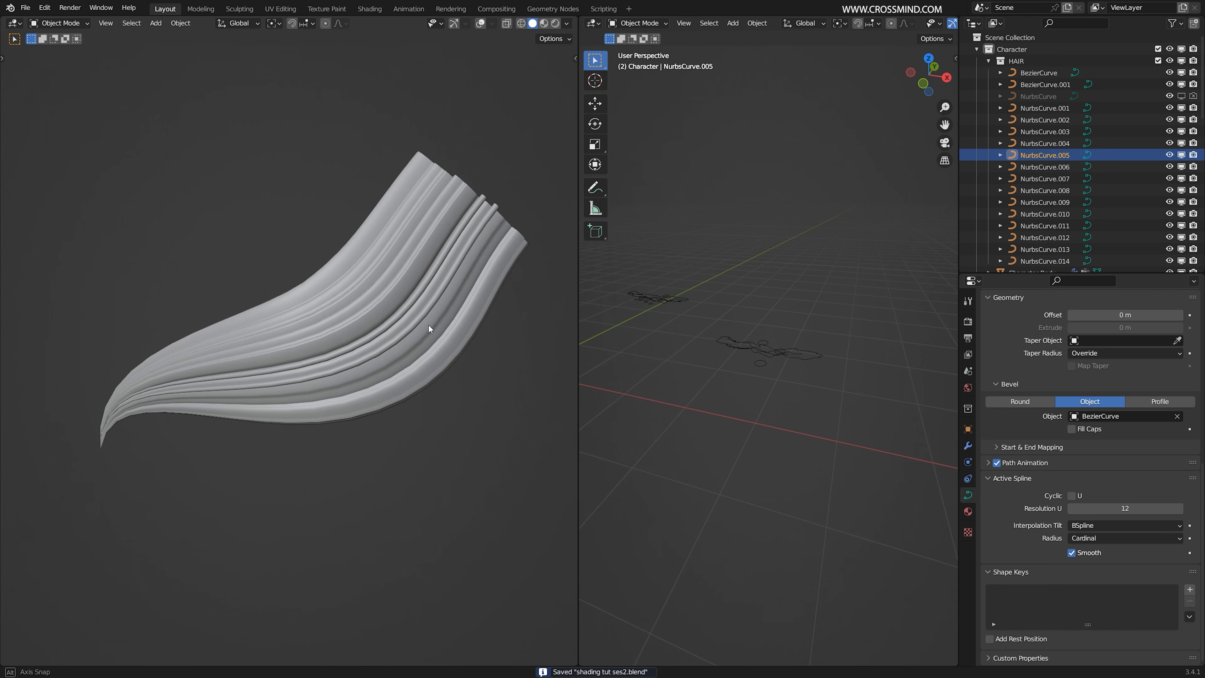
Reselect the hair strand and leave Local View to bring back the whole character
middle_click_drag(428, 324, 364, 318)
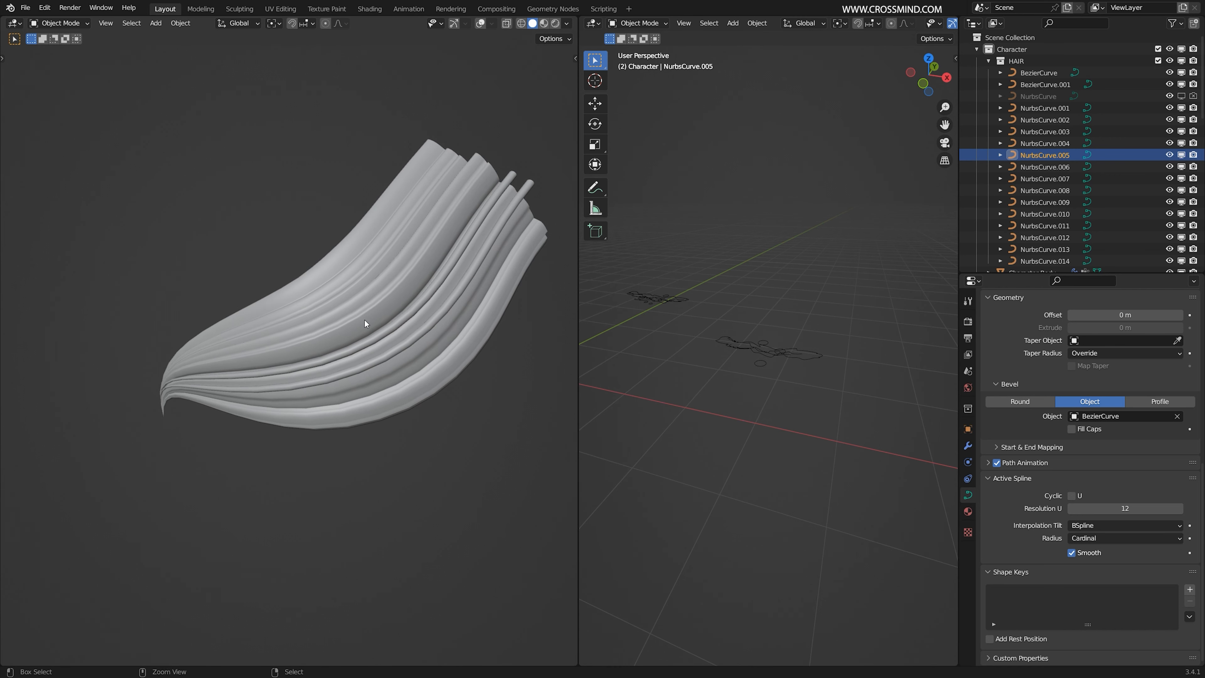
scroll(1159, 423, "up", 10)
left_click(757, 349)
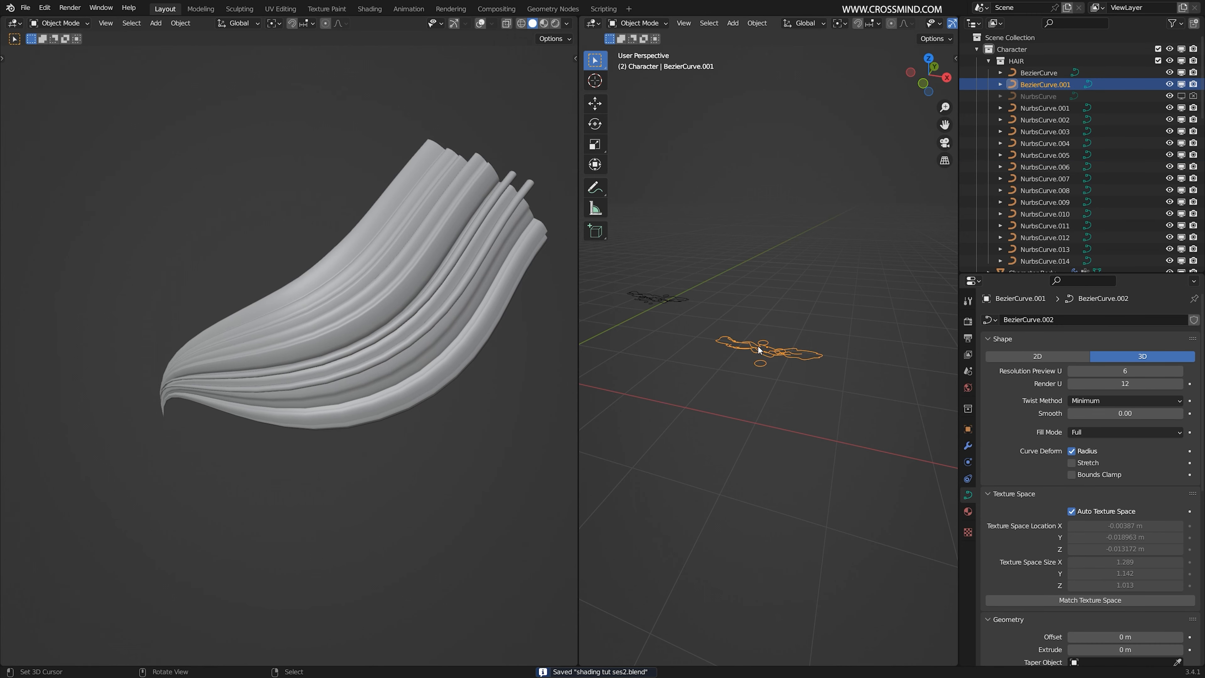
left_click(661, 298)
middle_click_drag(783, 366, 806, 379)
mouse_move(1138, 369)
left_mouse_down()
mouse_move(1112, 368)
mouse_move(1162, 368)
mouse_move(1139, 368)
left_mouse_up()
right_click(383, 318)
key("KP_Divide")
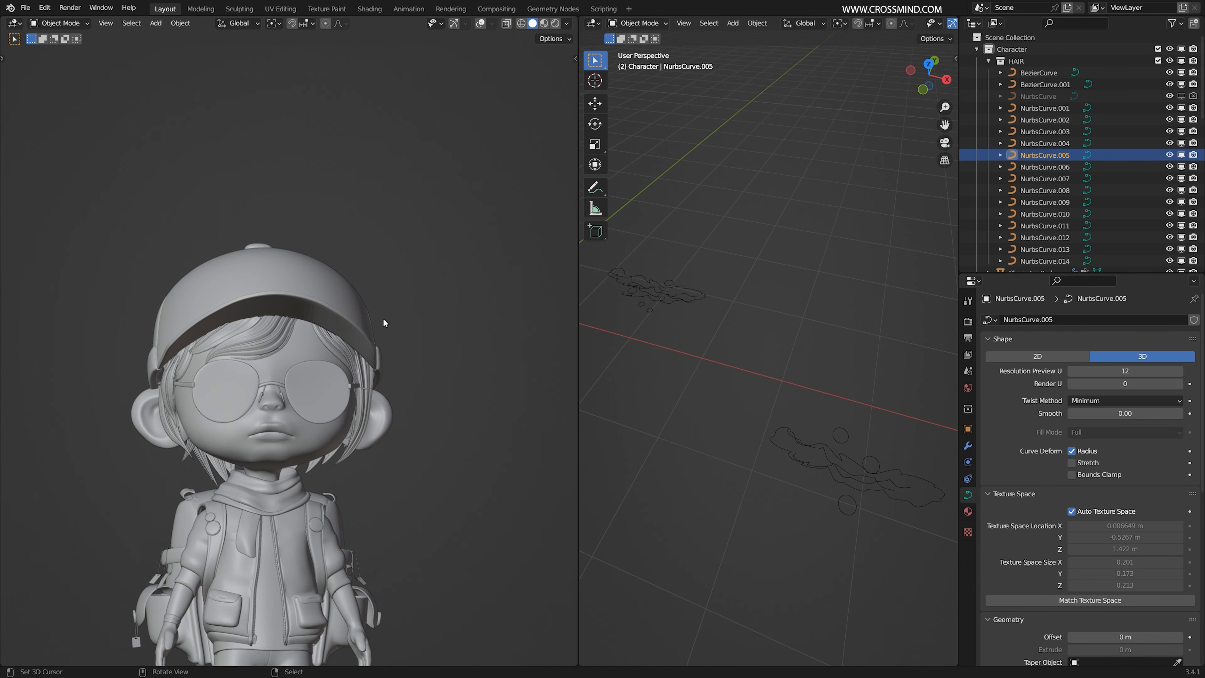
Select all curves in the HAIR collection with the shaded front strand active and link its material to them
key("shift+z")
left_click(1048, 74)
scroll(1044, 172, "down", 5)
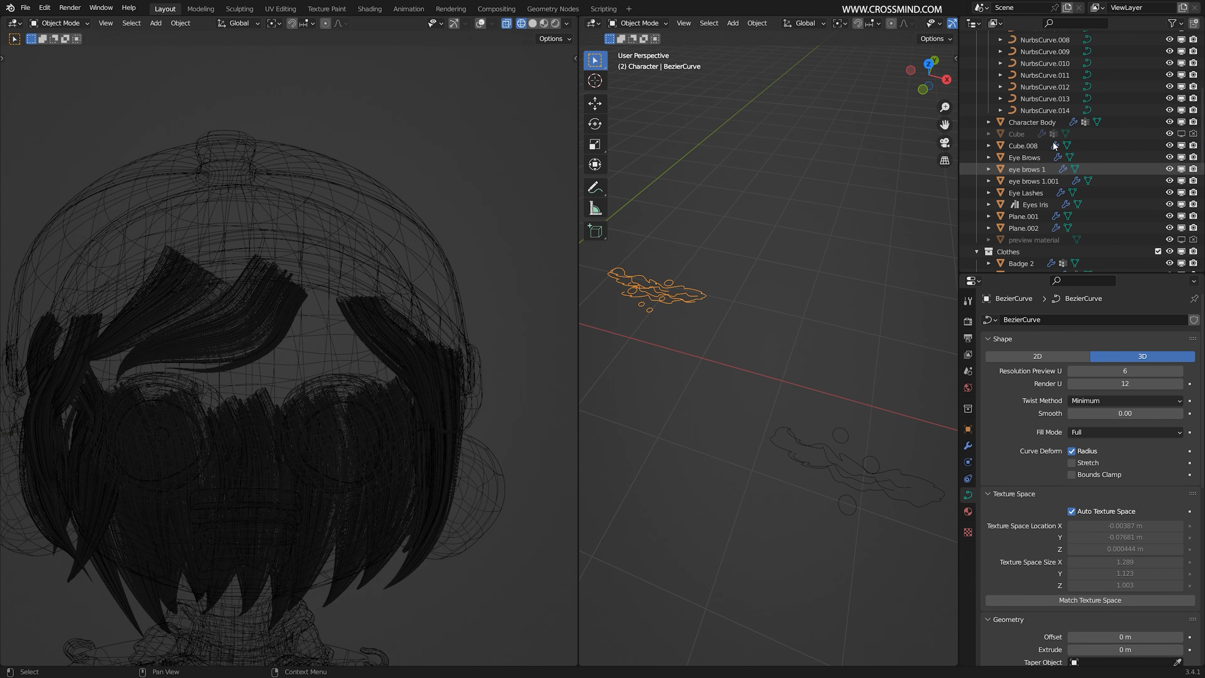
left_click(1058, 110, "shift")
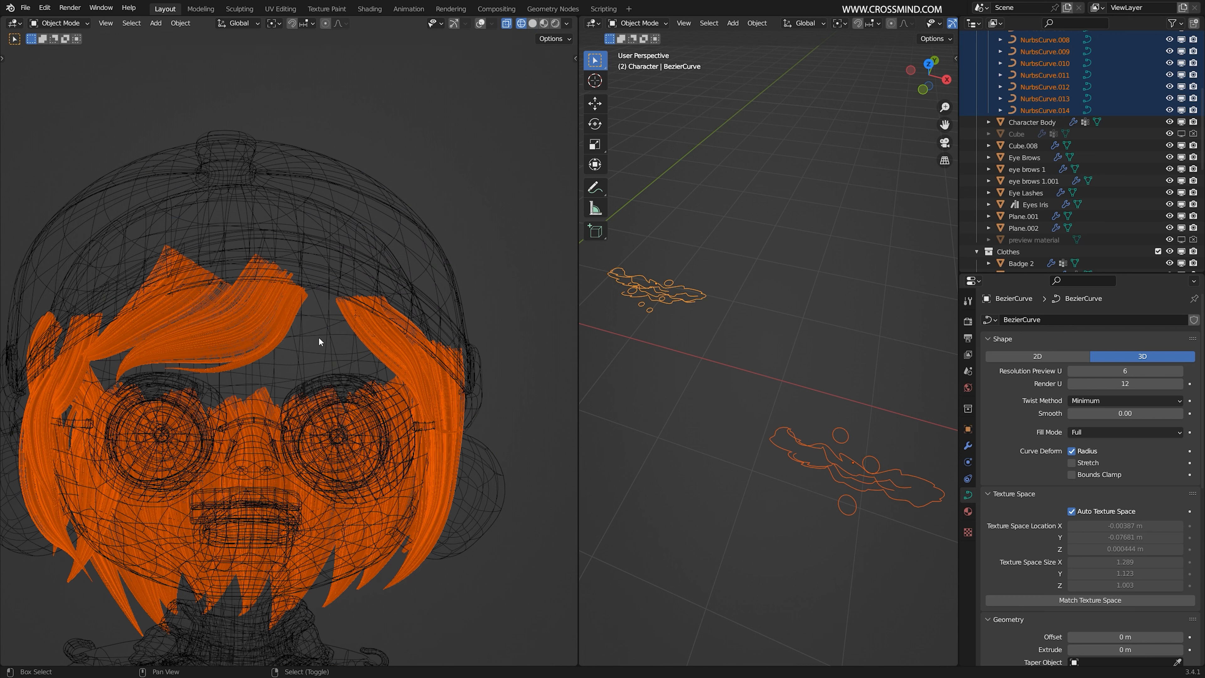
left_click(255, 328, "shift")
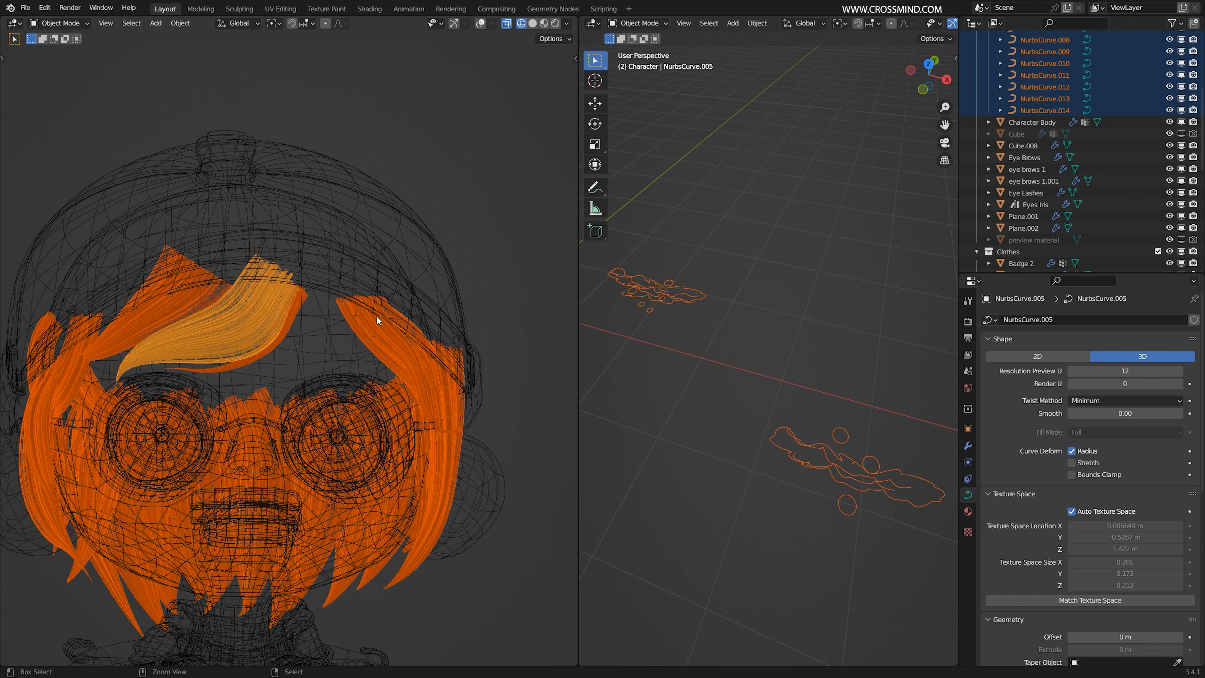
key("ctrl+l")
left_click(342, 345)
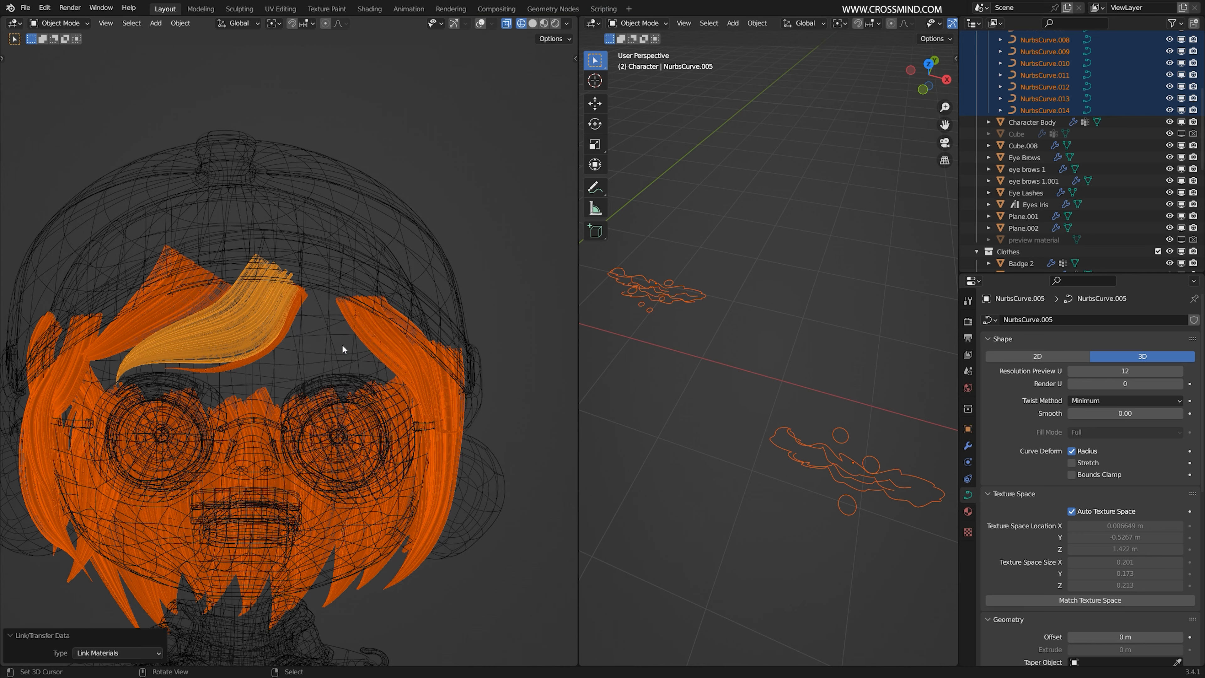
Save the file and show the character's head in rendered shading
middle_click_drag(342, 343, 374, 271)
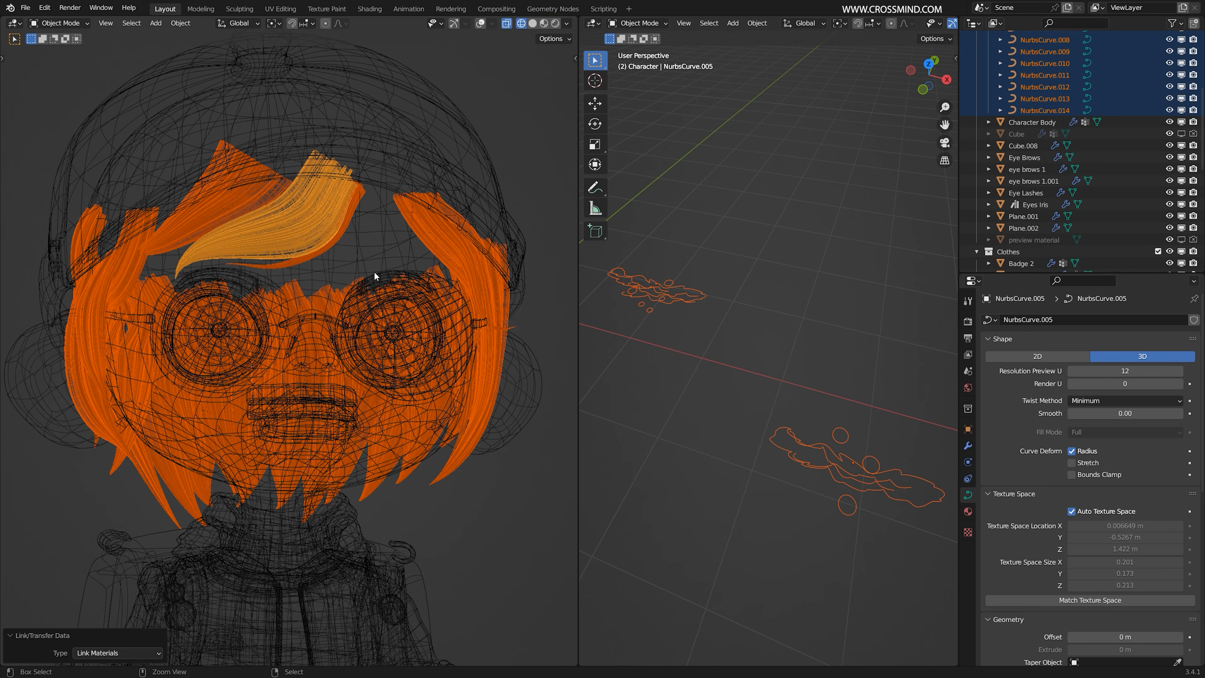
key("ctrl+s")
left_click(554, 24)
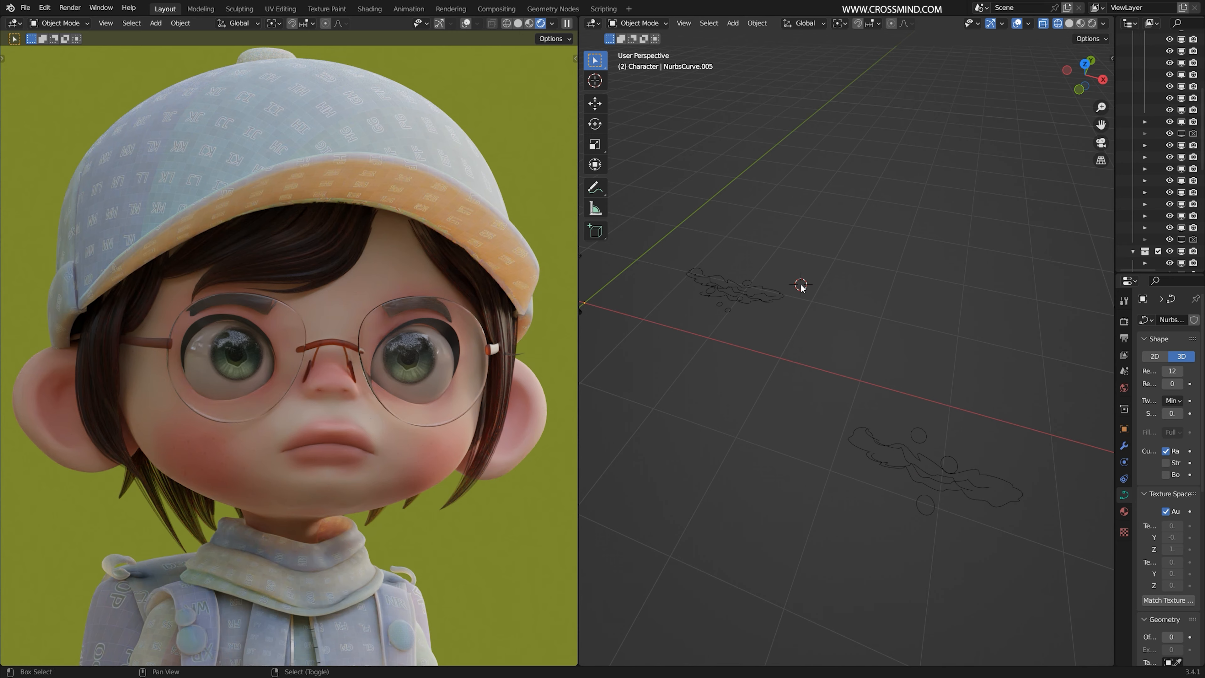
Show the hair material's nodes, move the Map Range feeding Alpha clear of the other one and set its From Max to 0.310
key("shift+F3")
scroll(800, 283, "up", 3)
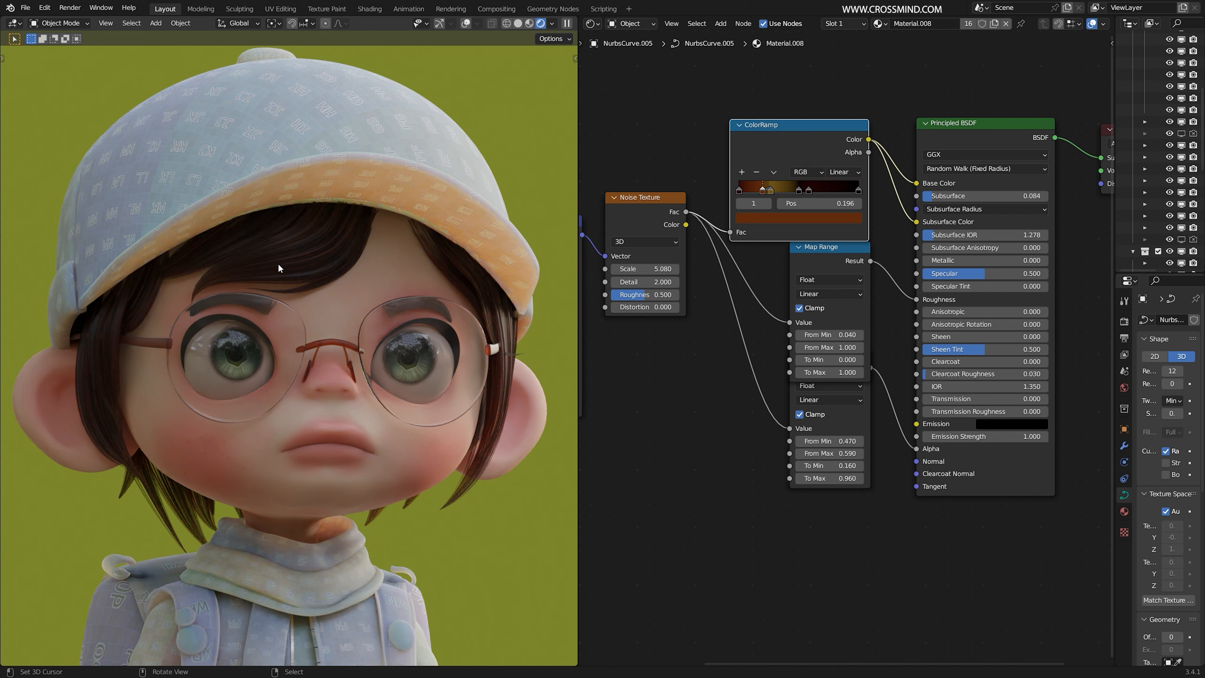
scroll(798, 547, "up", 2)
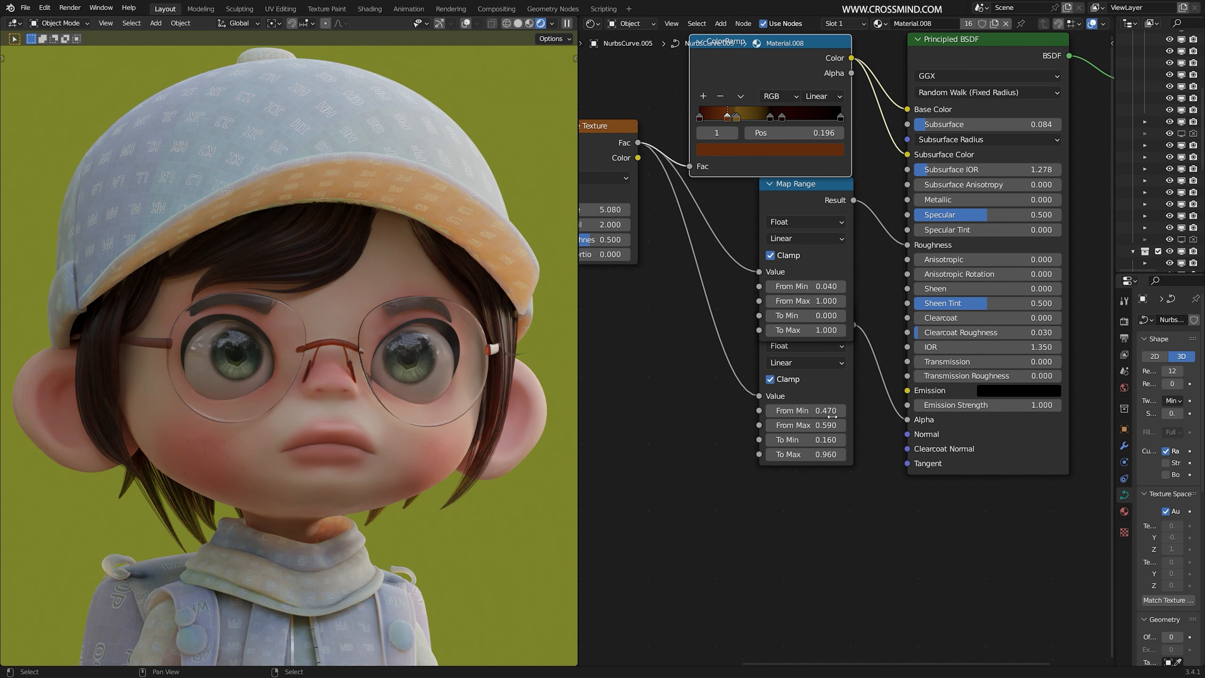
left_click(831, 391)
left_click_drag(830, 391, 832, 409)
scroll(849, 393, "up", 6)
left_click_drag(785, 449, 759, 472)
right_click(785, 449)
scroll(237, 277, "up", 6)
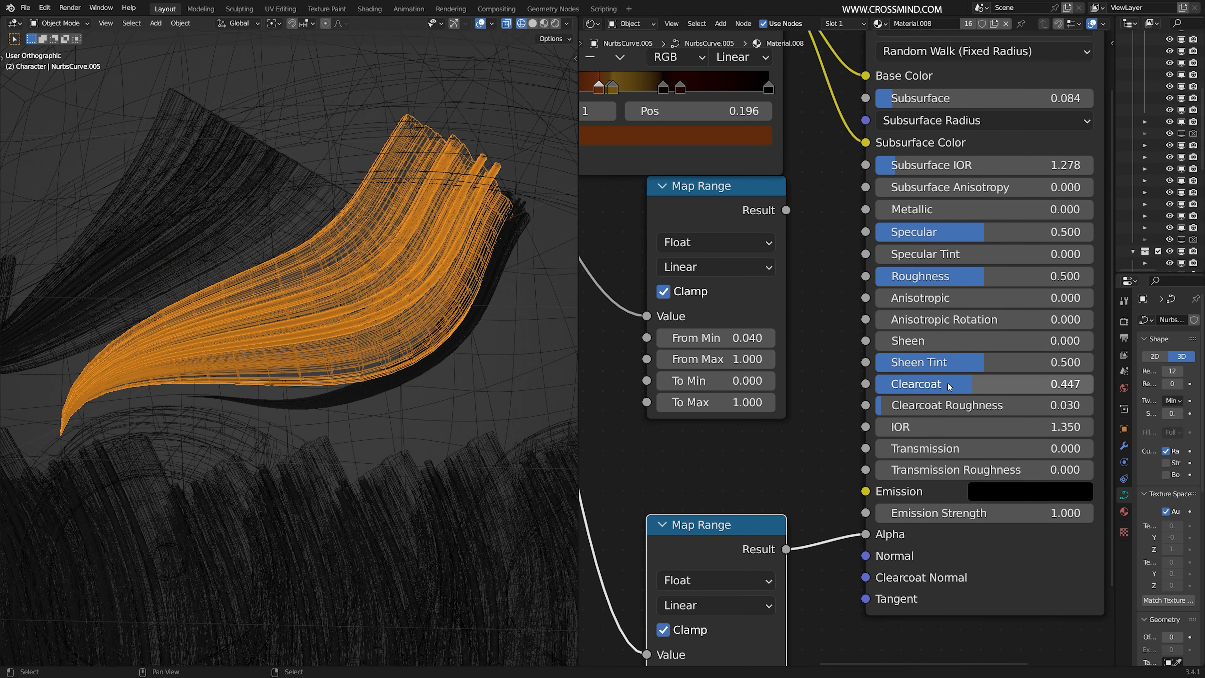
Isolate the front hair strand in rendered shading and set its Principled BSDF Clearcoat to 0.182
mouse_move(949, 386)
left_mouse_down()
mouse_move(895, 387)
mouse_move(926, 386)
left_mouse_up()
key("KP_Divide")
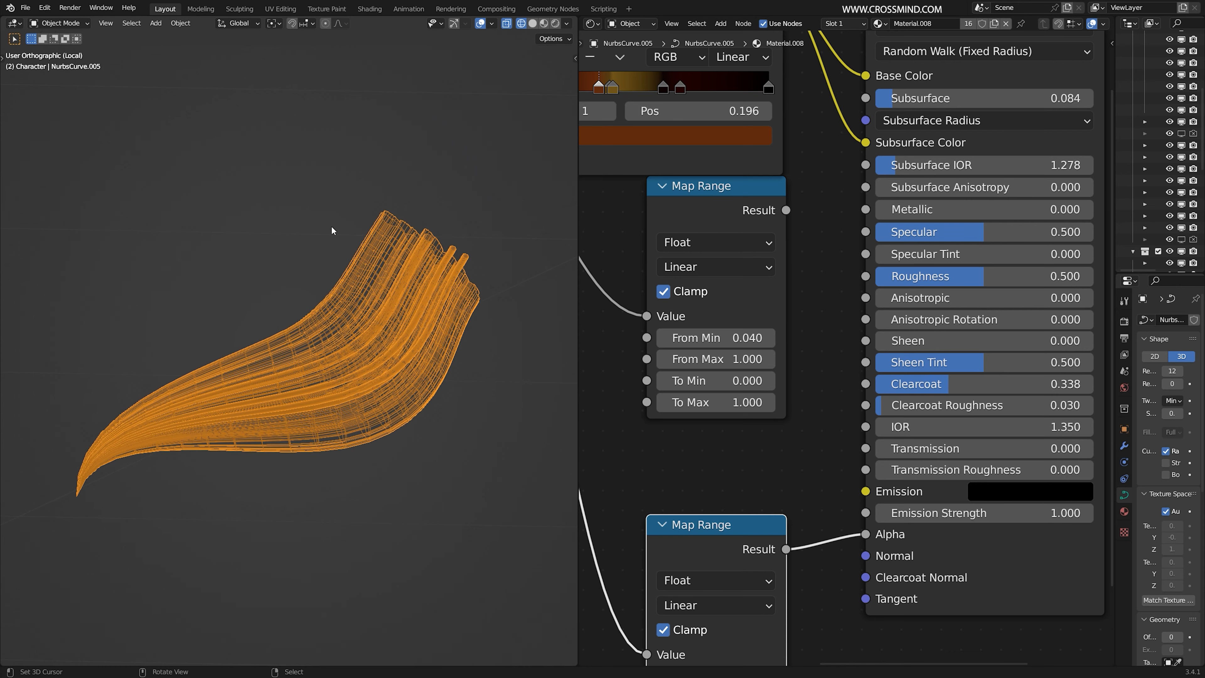
left_click(555, 24)
middle_click_drag(449, 369, 439, 366)
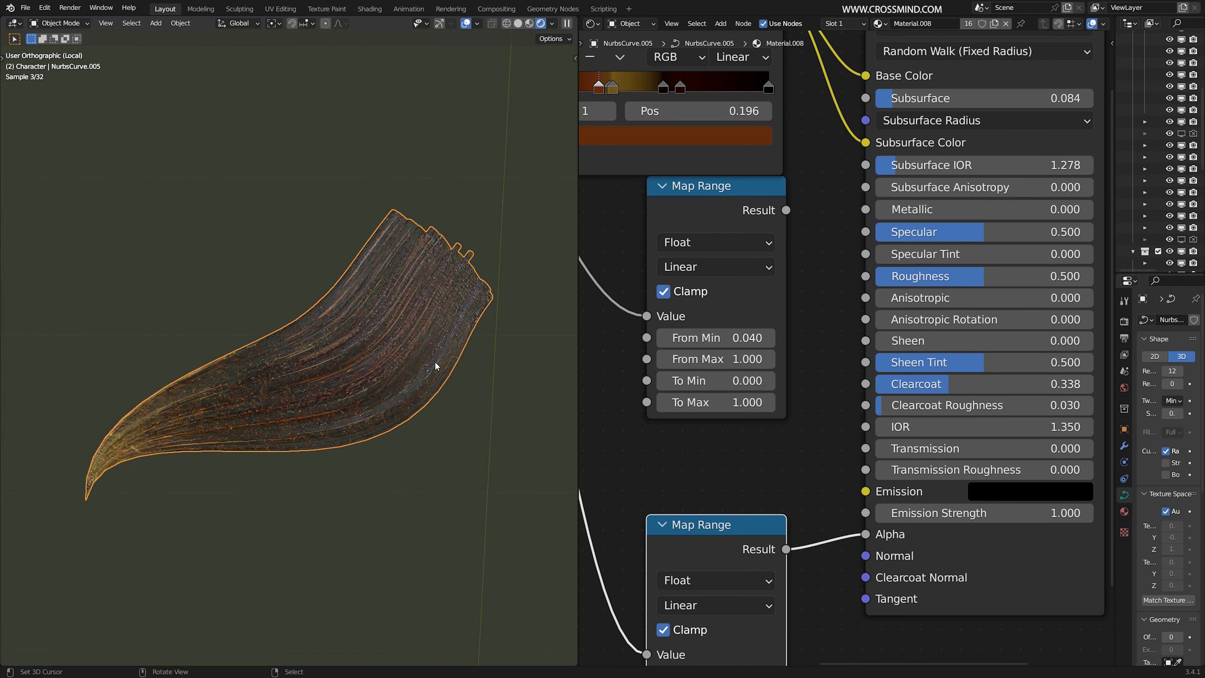
left_click_drag(949, 385, 915, 385)
Link the upper Map Range's Result to the Principled BSDF's Roughness and leave Local View
left_click_drag(786, 211, 865, 276)
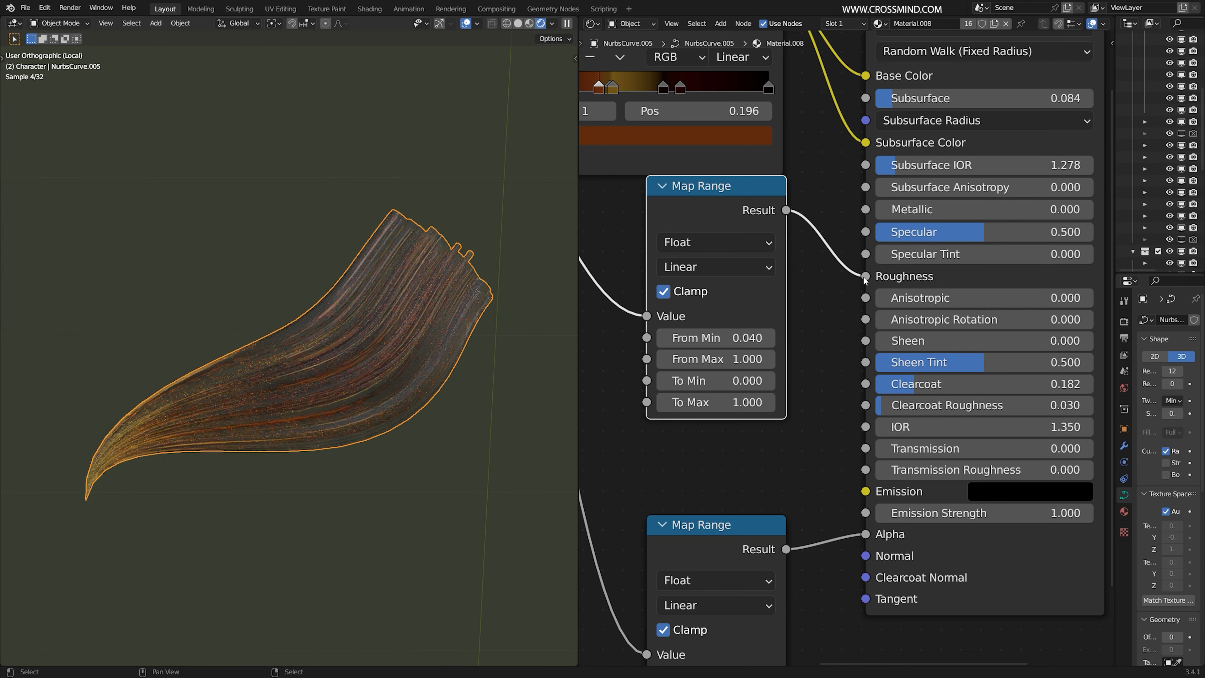
key("KP_Divide")
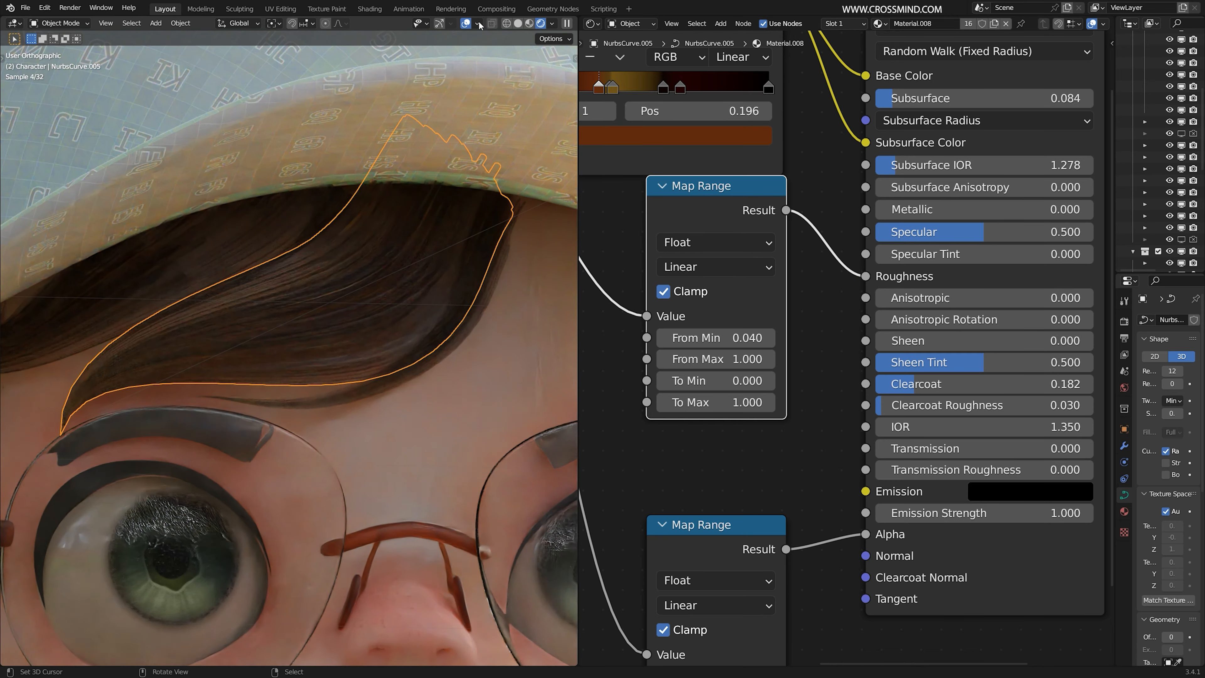
scroll(366, 288, "down", 3)
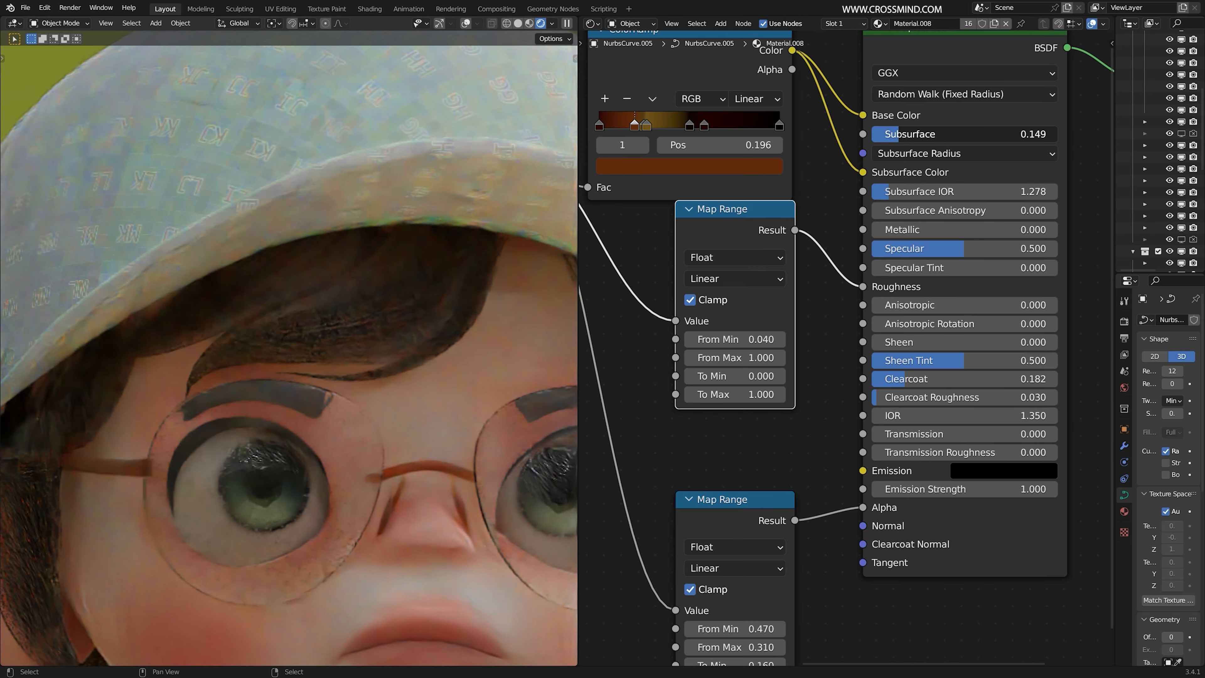
Fine-tune the hair material's Subsurface amount against the rendered view of the whole head
mouse_move(901, 134)
left_mouse_down()
mouse_move(930, 134)
mouse_move(889, 134)
left_mouse_up()
scroll(436, 350, "down", 2)
middle_click_drag(436, 349, 433, 323, "shift")
left_click_drag(894, 135, 912, 135)
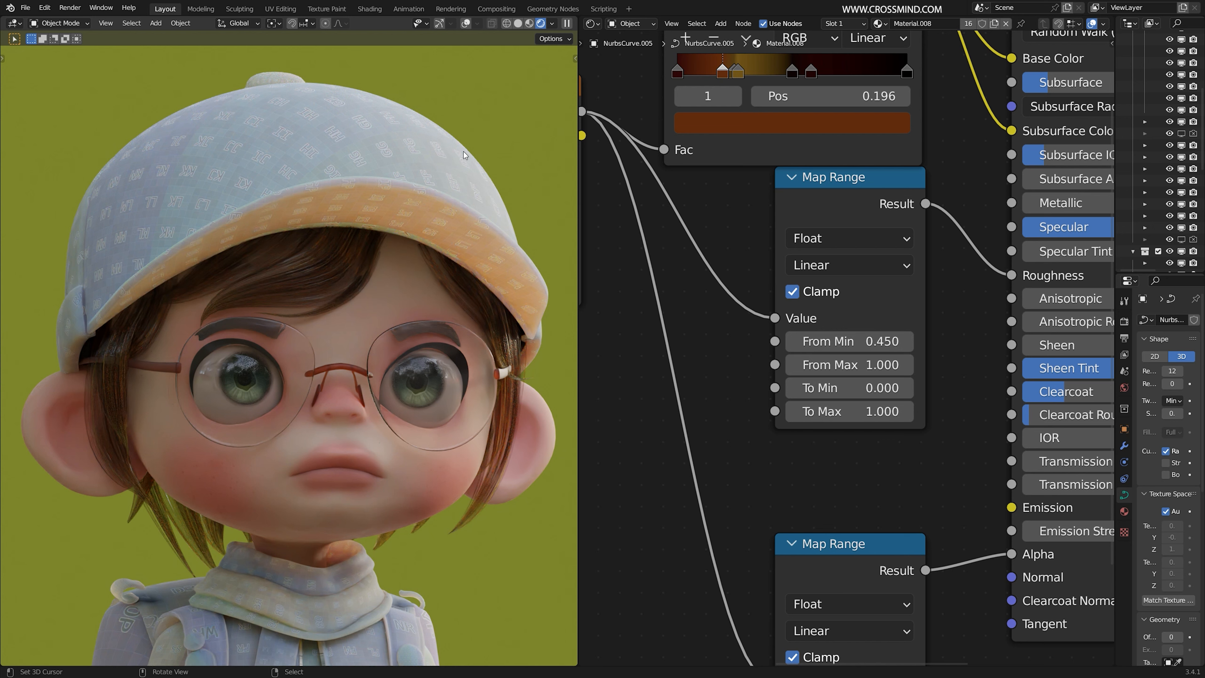
scroll(840, 473, "down", 5)
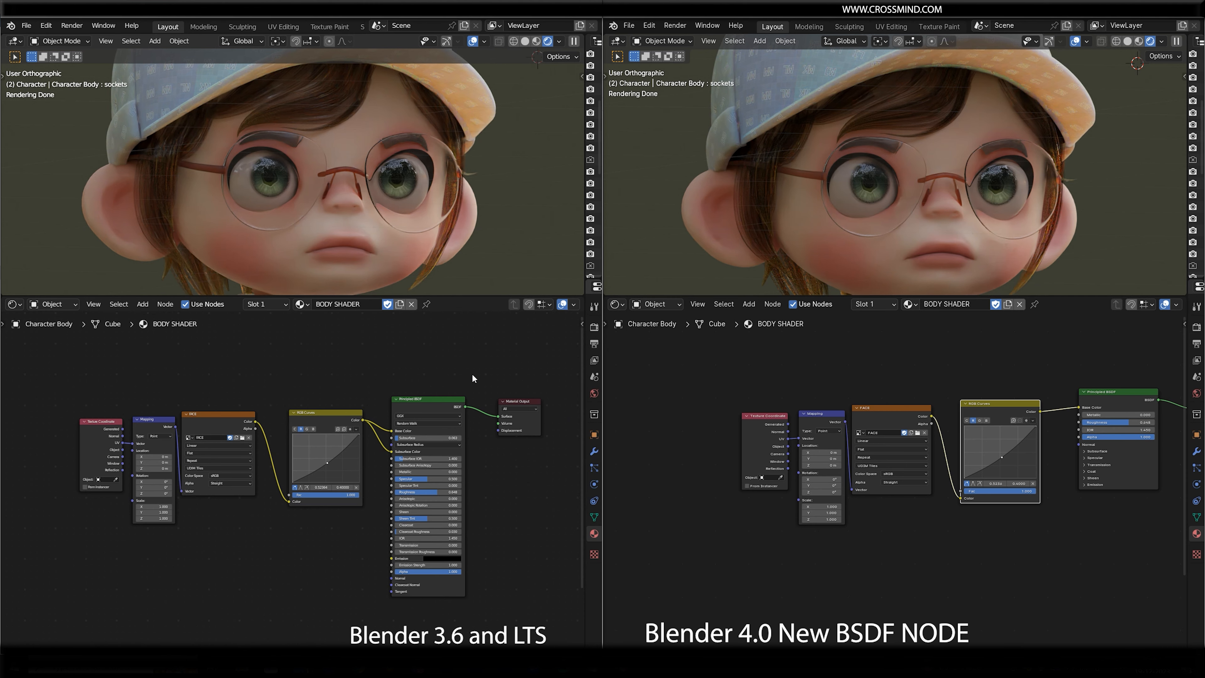
Select the character's body in the Blender 3.6 window and bring its BODY SHADER nodes into view
mouse_move(471, 378)
middle_mouse_down()
mouse_move(448, 373)
mouse_move(469, 375)
middle_mouse_up()
middle_click_drag(430, 213, 427, 209, "shift")
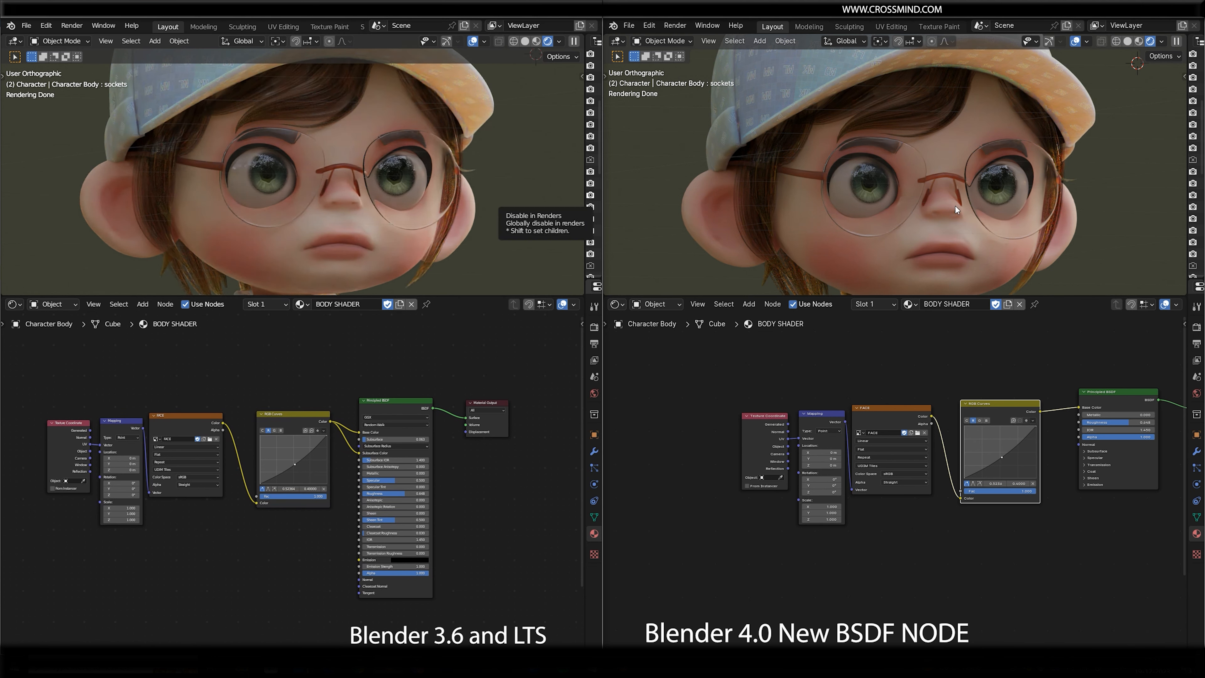
scroll(417, 366, "up", 2)
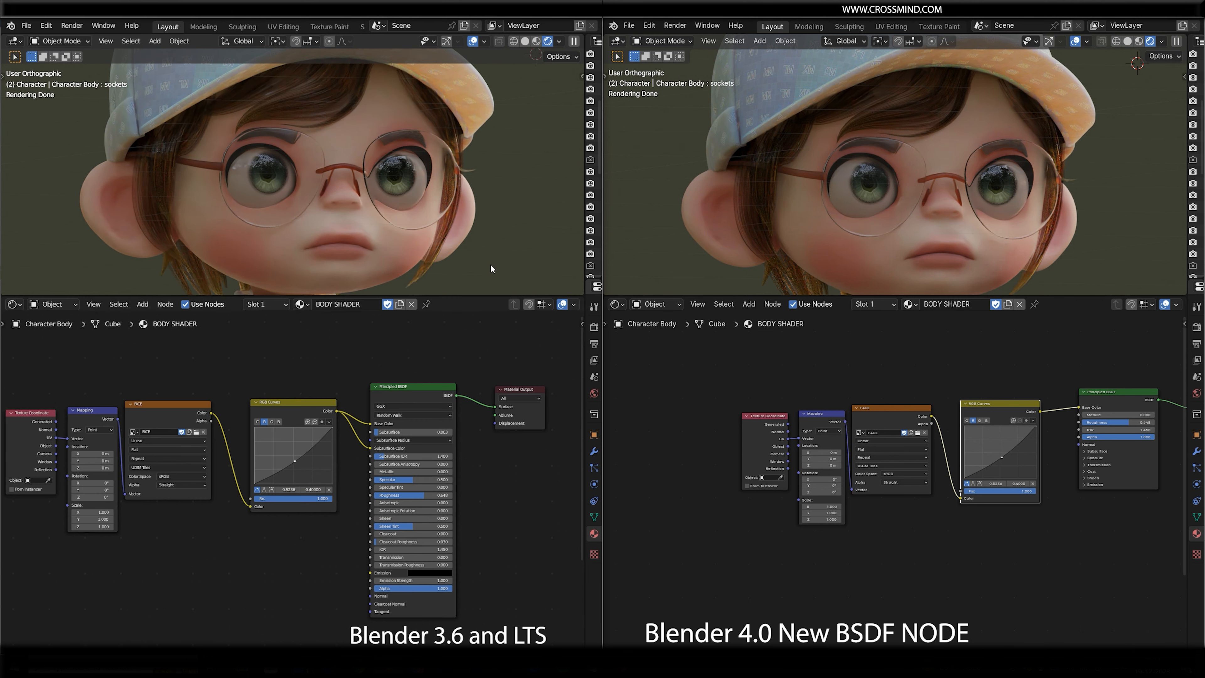
left_click(417, 255)
scroll(290, 424, "down", 2)
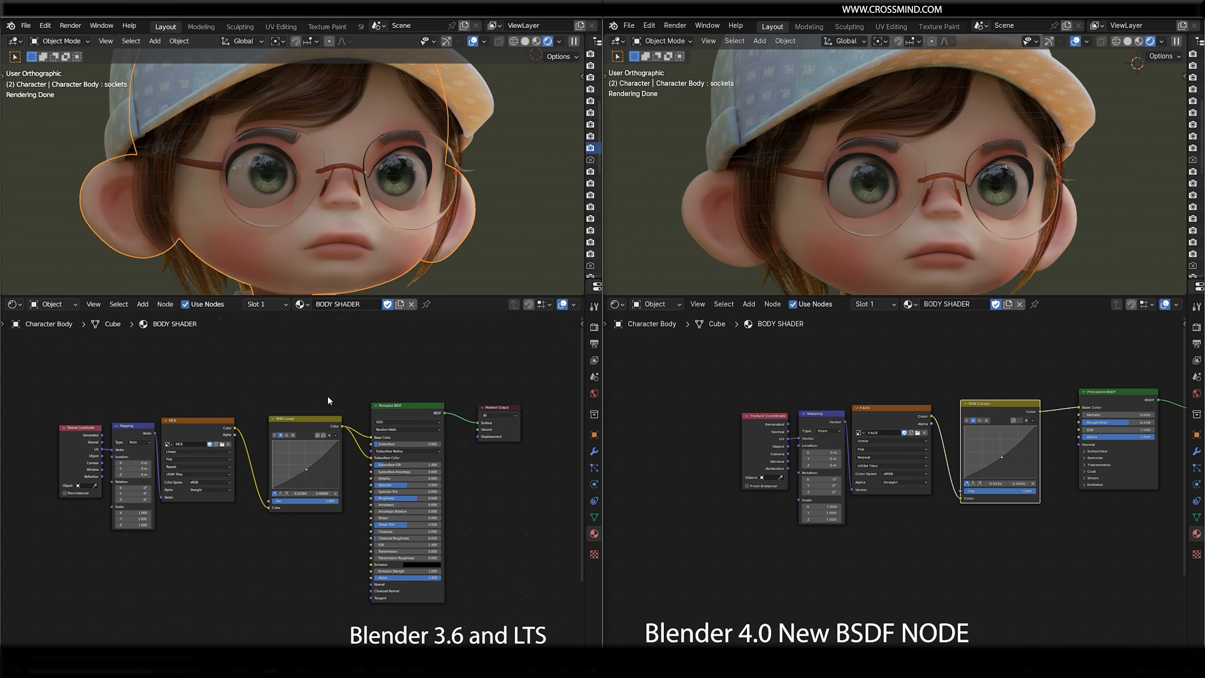
Compare the body shader's RGB Curves and Principled BSDF nodes between the Blender 3.6 and Blender 4.0 windows
scroll(328, 398, "up", 3)
middle_click_drag(1069, 551, 973, 551)
scroll(973, 550, "up", 1)
left_click_drag(1042, 390, 1026, 400)
scroll(1078, 564, "up", 4)
middle_click_drag(1079, 568, 1037, 581)
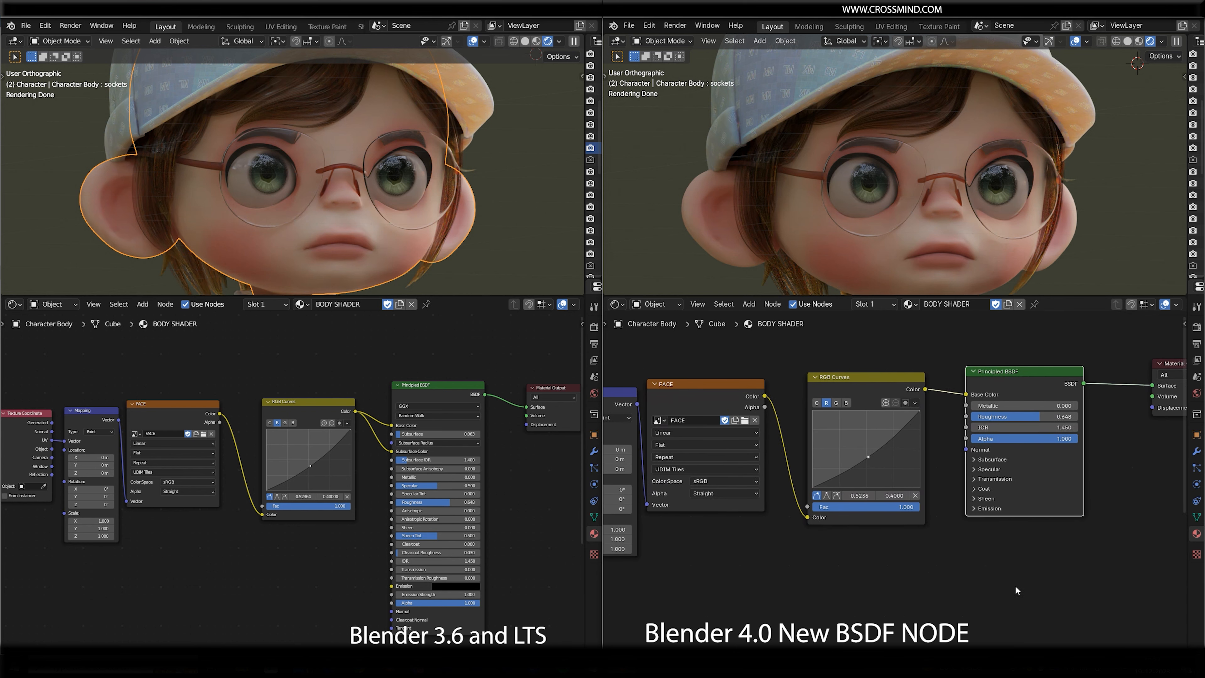
scroll(1015, 587, "up", 1)
scroll(358, 465, "up", 2)
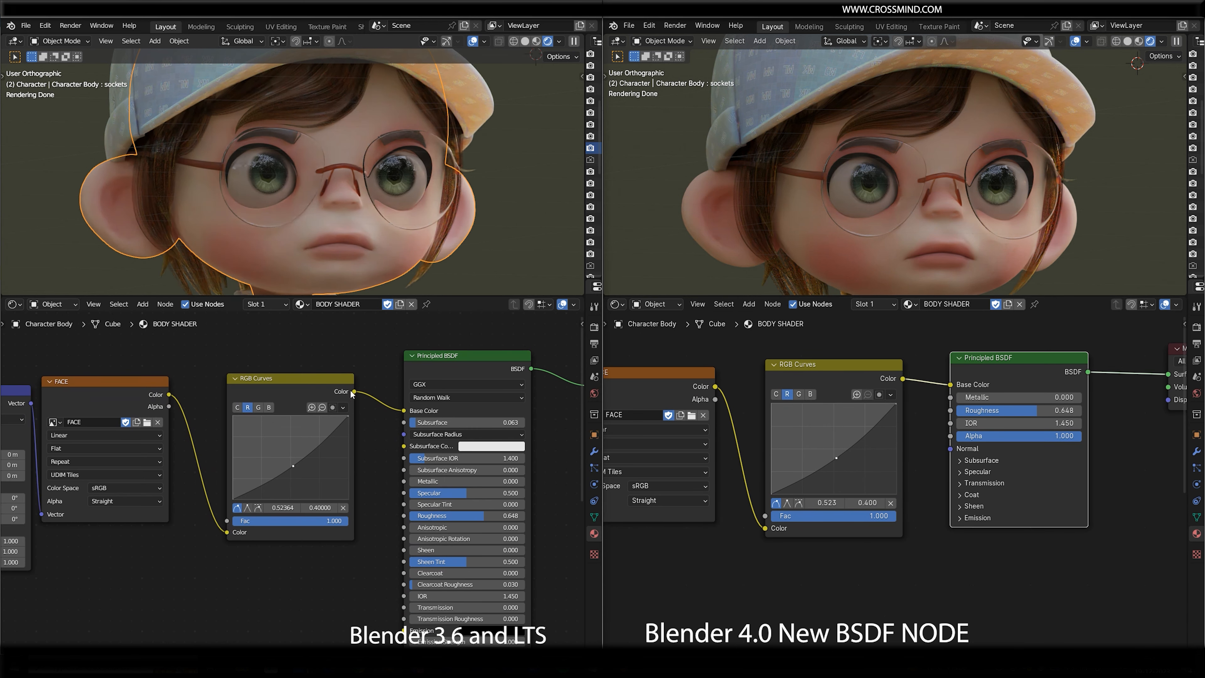
Link the RGB Curves Color output to Subsurface Color in the Blender 3.6 body shader
left_click_drag(353, 391, 404, 452)
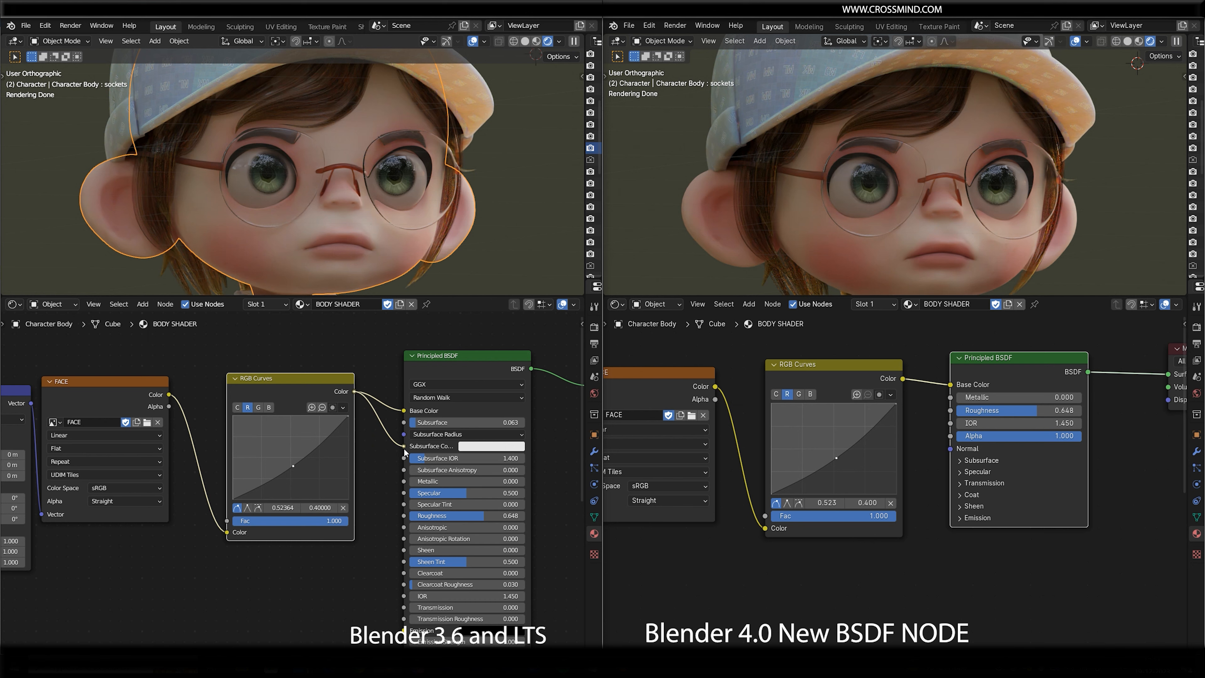
scroll(387, 468, "up", 2)
Try cutting the link to Subsurface Color in the 3.6 shader to compare it with the 4.0 node, and undo the cut
right_click_drag(355, 435, 331, 510, "ctrl")
scroll(1046, 640, "down", 2)
middle_click_drag(1010, 564, 905, 594)
scroll(906, 594, "up", 2)
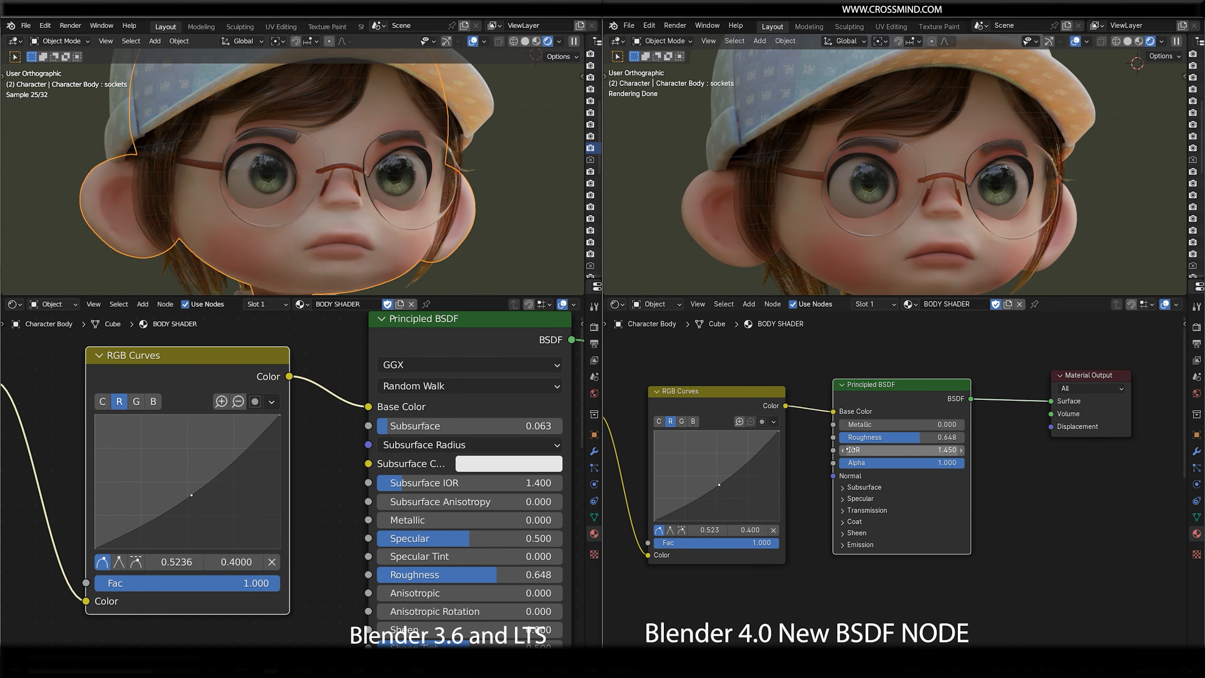
scroll(837, 401, "up", 1)
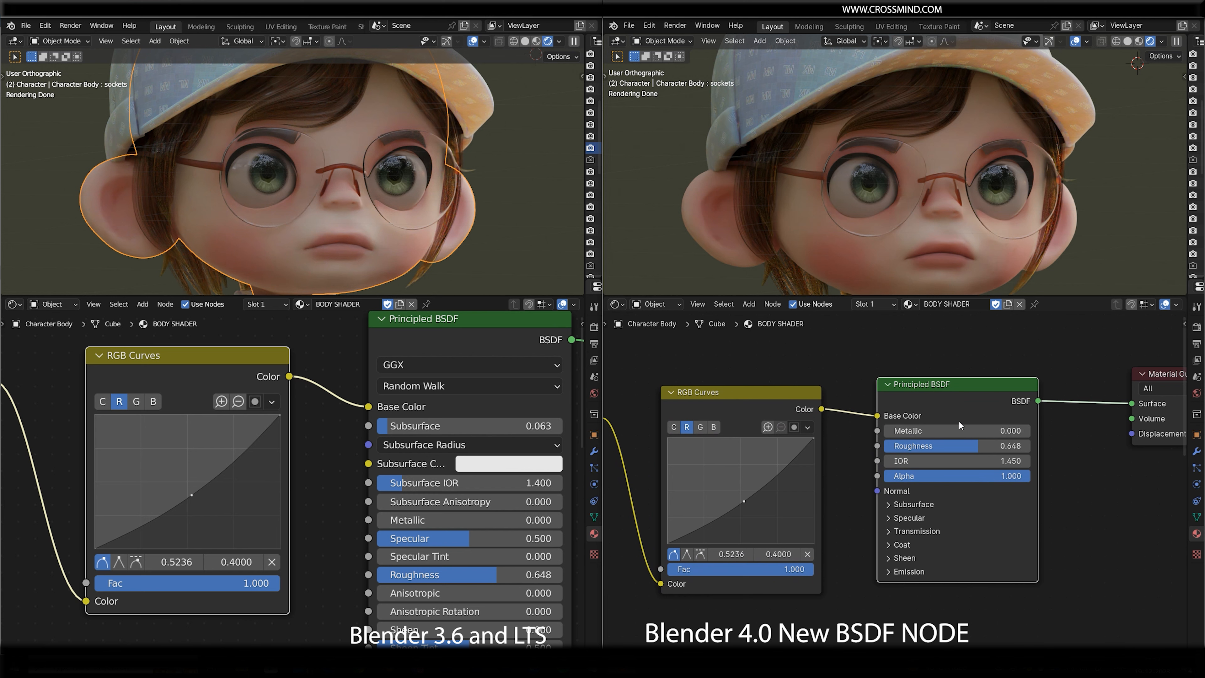
key("ctrl+z")
Compare the Subsurface Radius values of the 3.6 body shader with the expanded Subsurface settings of the 4.0 Principled BSDF
middle_click_drag(833, 406, 888, 402)
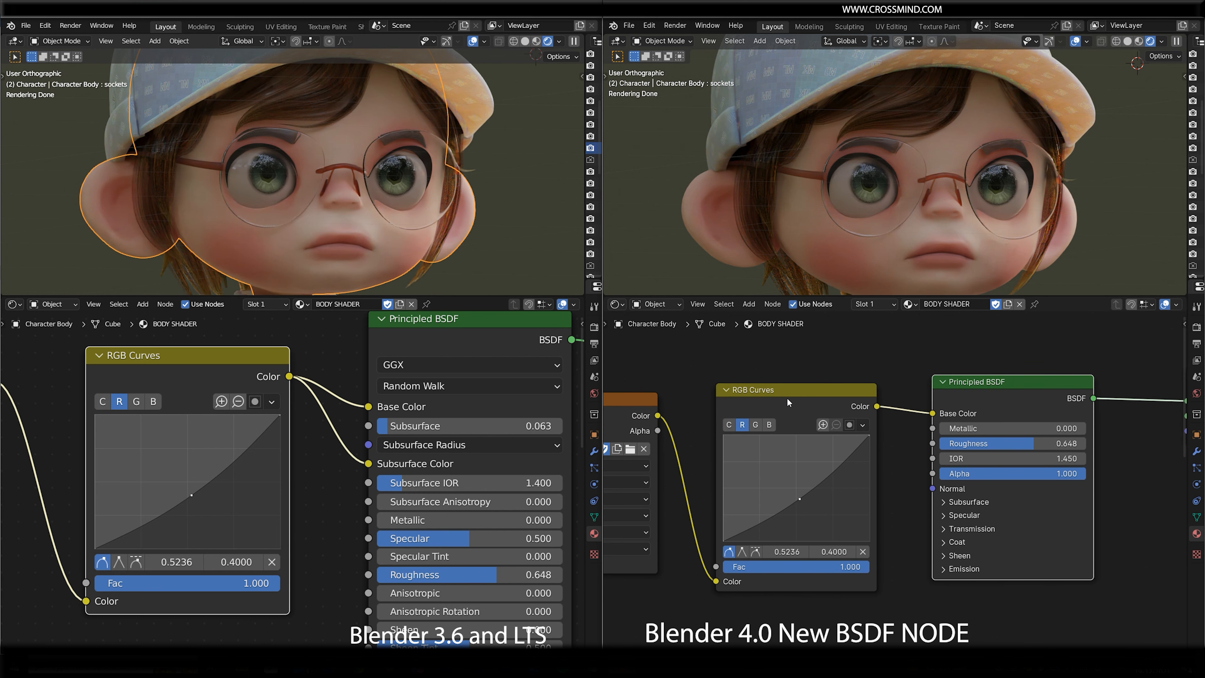
scroll(845, 407, "down", 1)
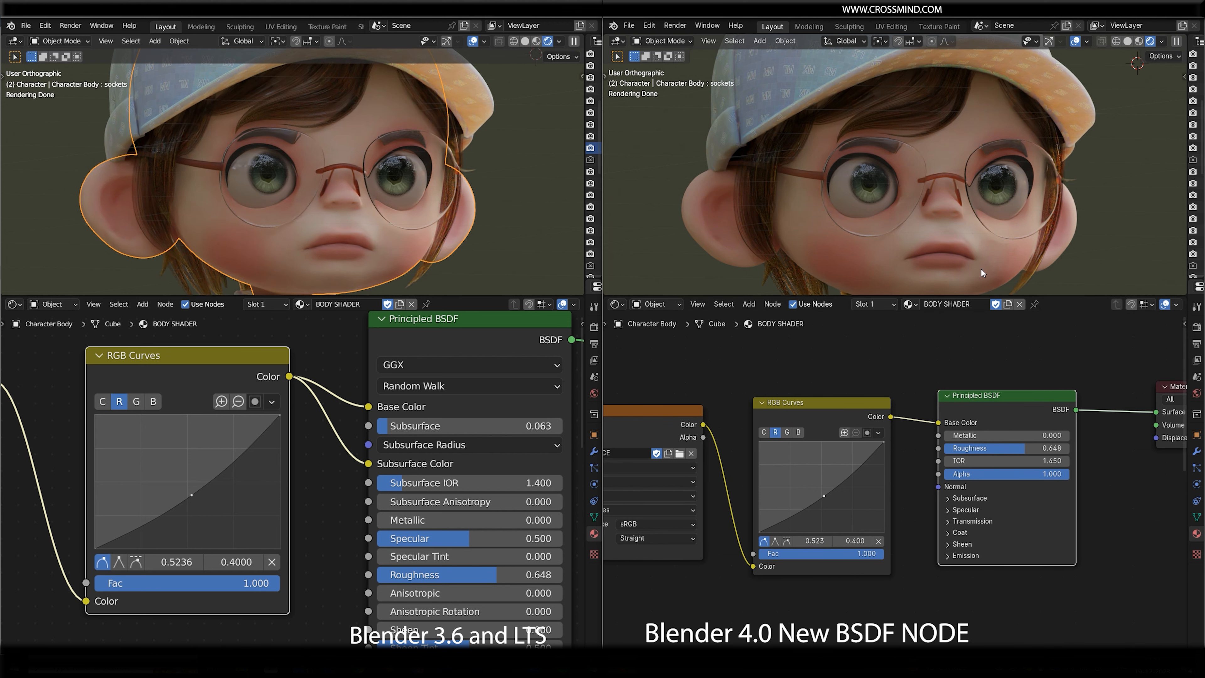
scroll(919, 511, "down", 1)
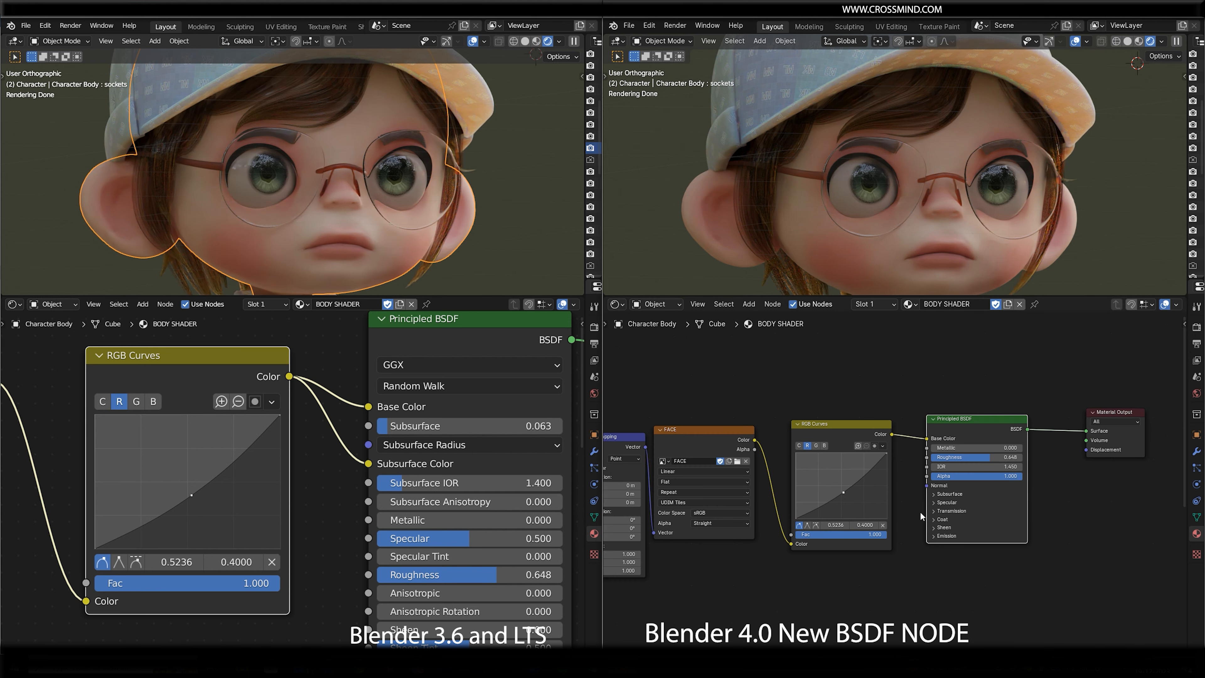
middle_click_drag(534, 441, 411, 374)
left_click(411, 374)
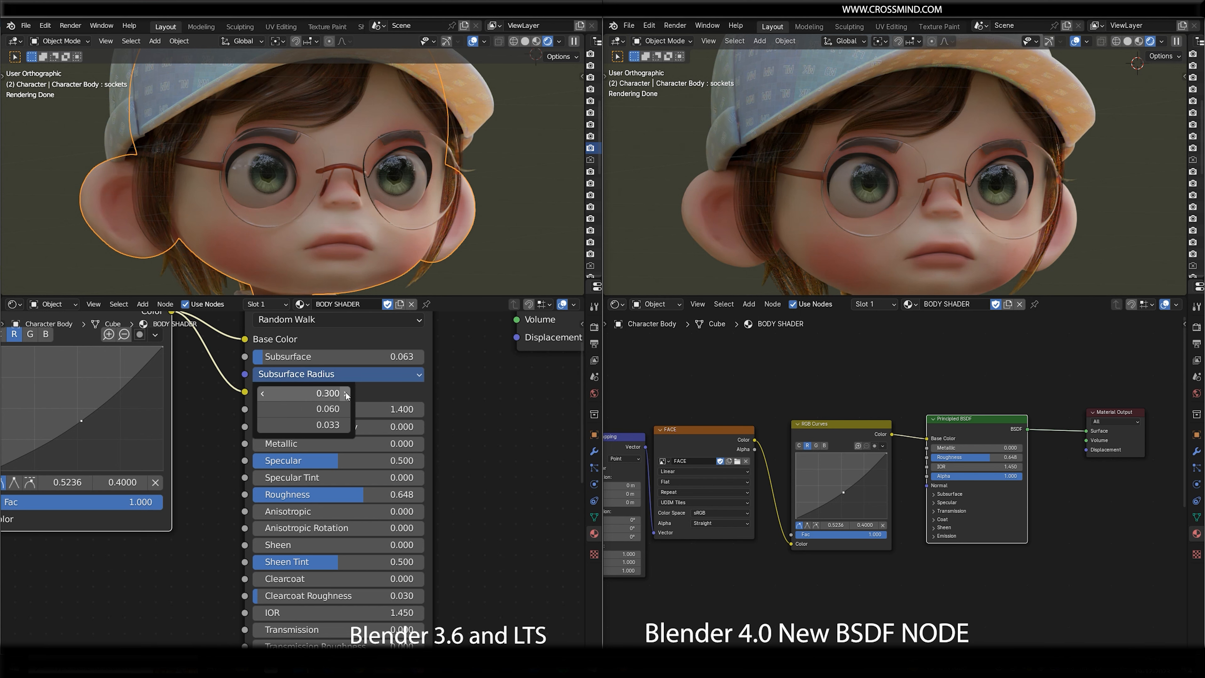
scroll(1071, 535, "up", 3)
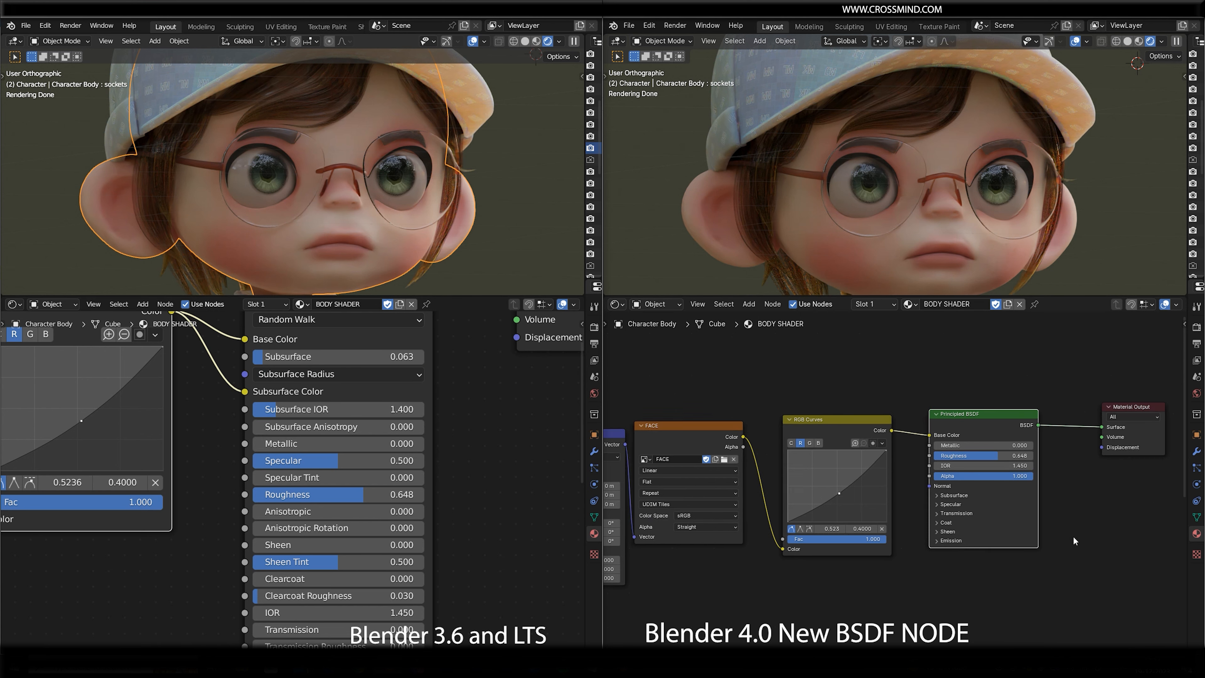
left_click(884, 429)
scroll(916, 474, "up", 1)
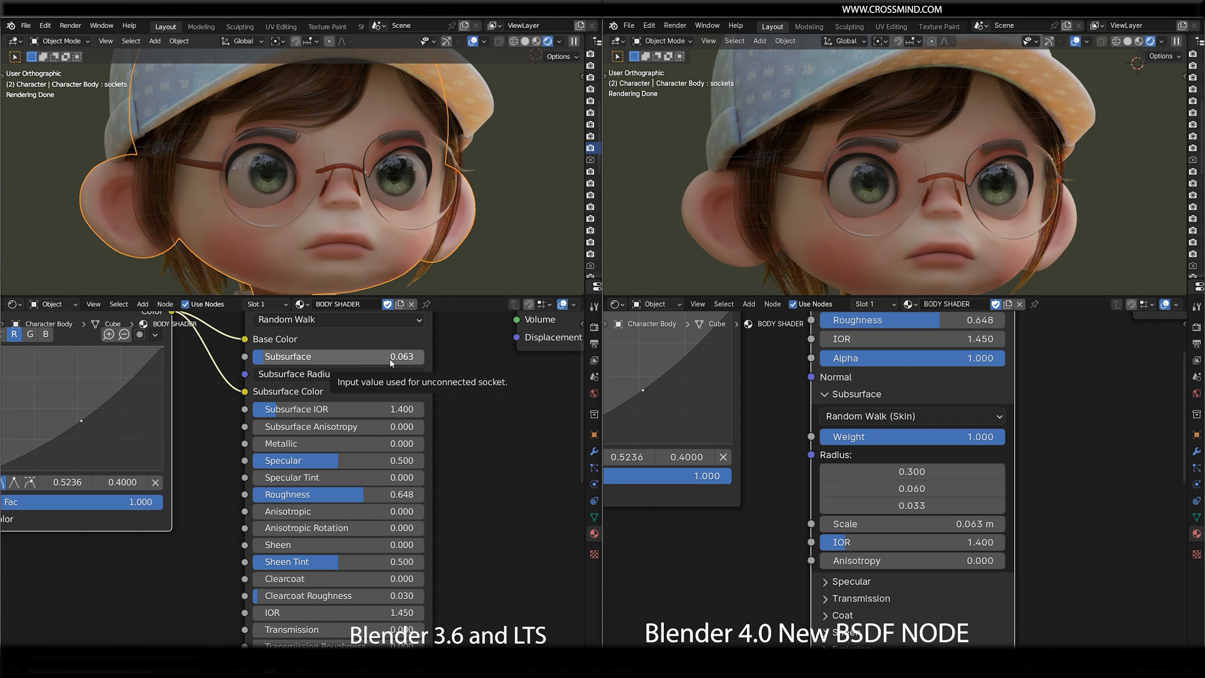
middle_click_drag(1109, 482, 1112, 492)
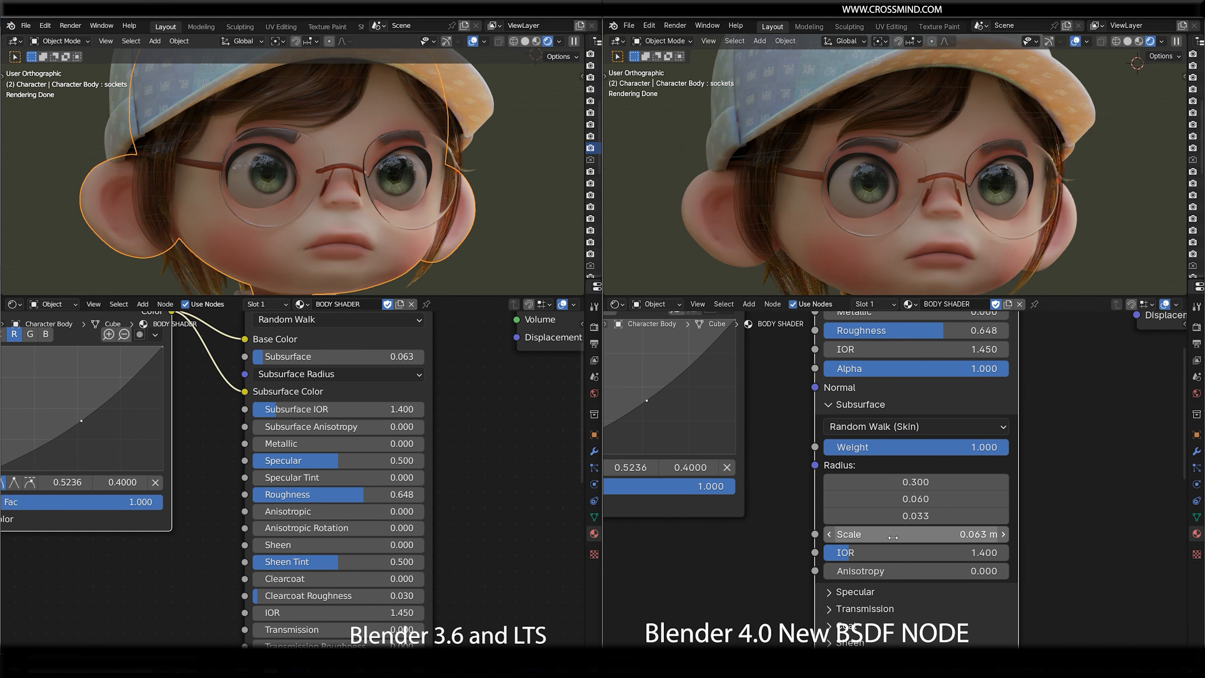
Select the side hair strand in the Blender 4.0 window and rearrange the Color Ramp and Mix nodes of its material
left_click(894, 200)
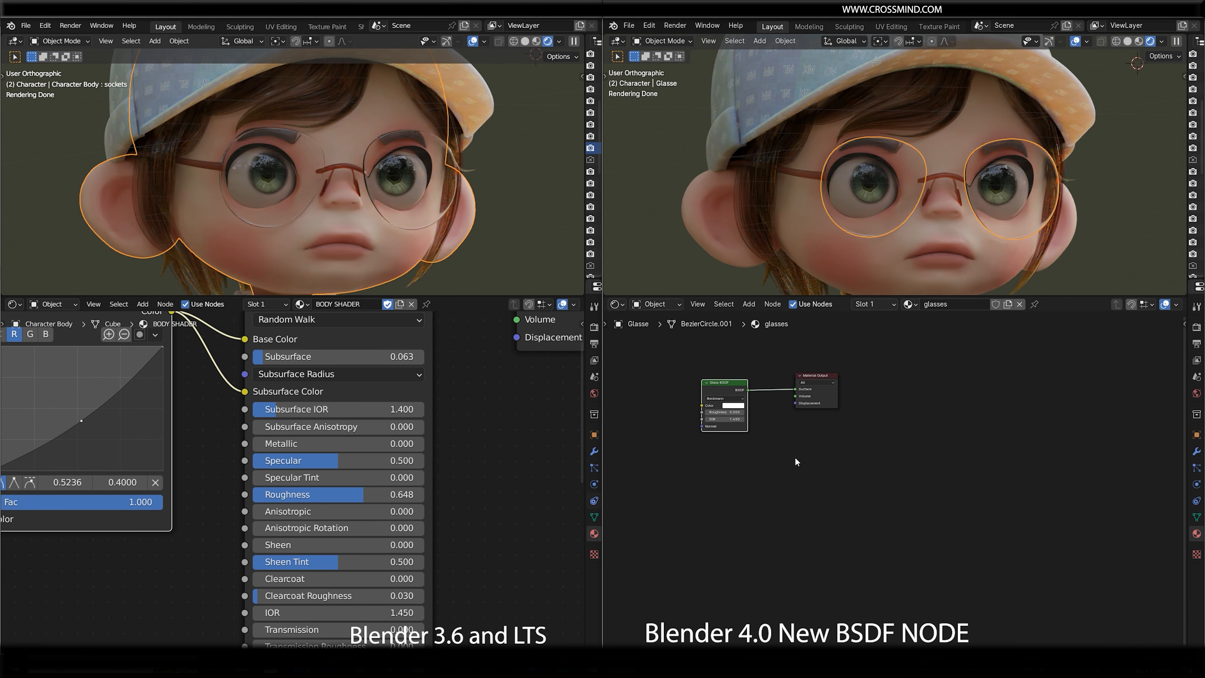
key("Home")
left_click(879, 269)
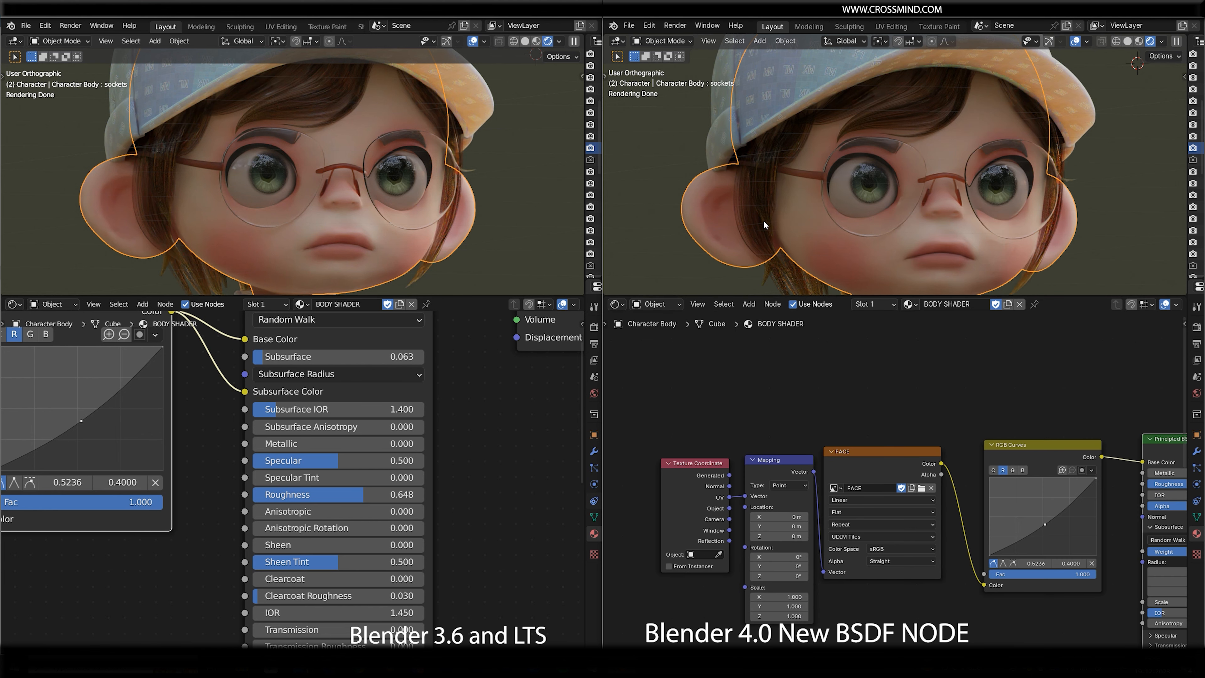
left_click(750, 195)
scroll(881, 431, "down", 2)
left_click_drag(848, 437, 787, 397)
left_click_drag(867, 459, 860, 378)
Select the front hair strand in the Blender 3.6 window and frame its Material.008 nodes for comparison with the 4.0 version
left_click(326, 106)
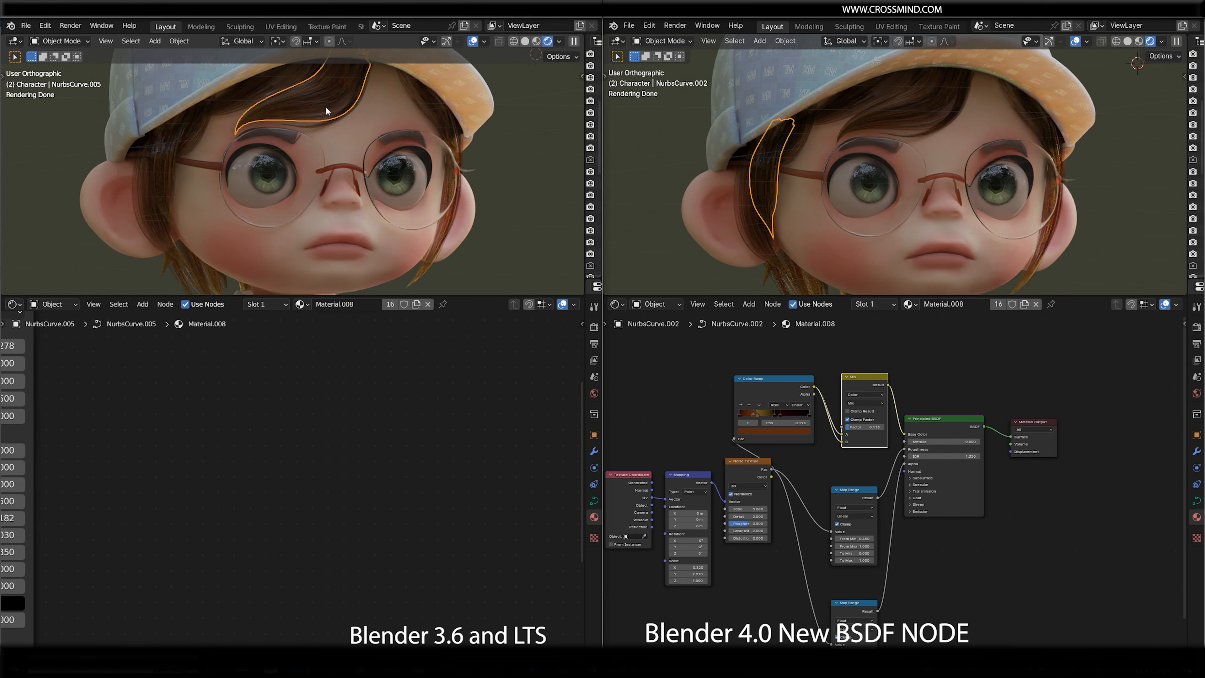
scroll(395, 483, "down", 10)
key("Home")
scroll(1039, 563, "up", 2)
middle_click_drag(1039, 563, 1132, 534)
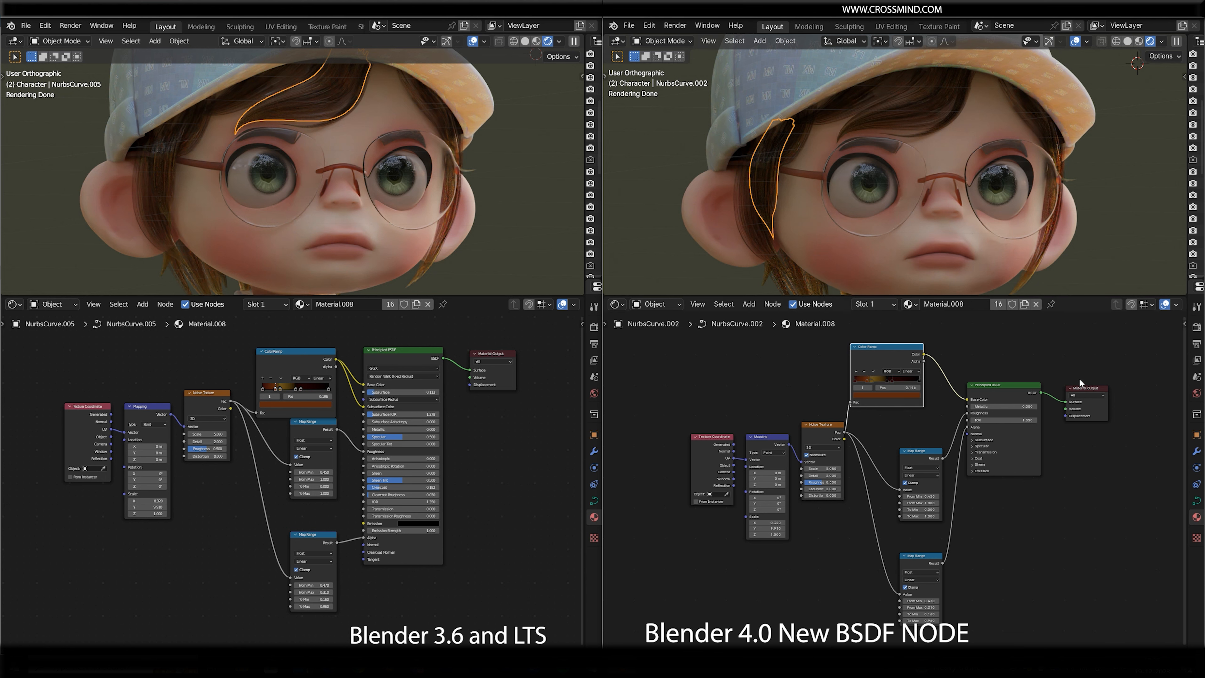
Give the Blender 4.0 body shader an orange Sheen Tint and a Sheen Weight of 0.716
left_click(1082, 364)
scroll(1030, 395, "up", 3)
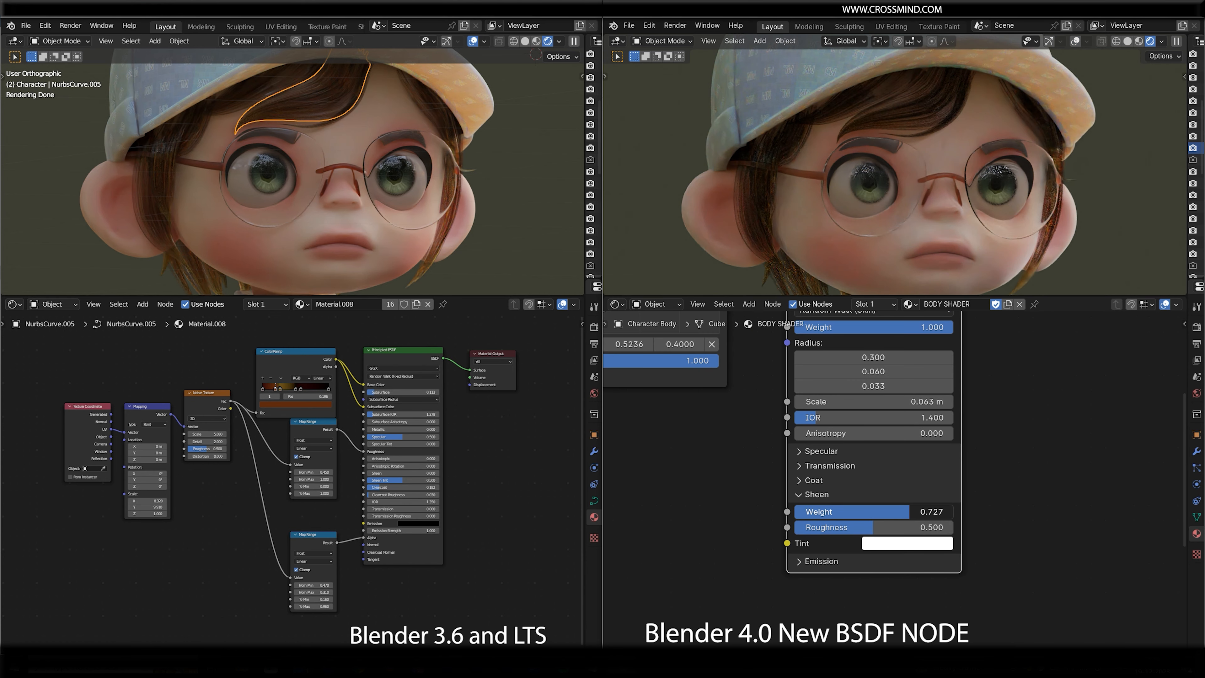
left_click_drag(902, 512, 817, 511)
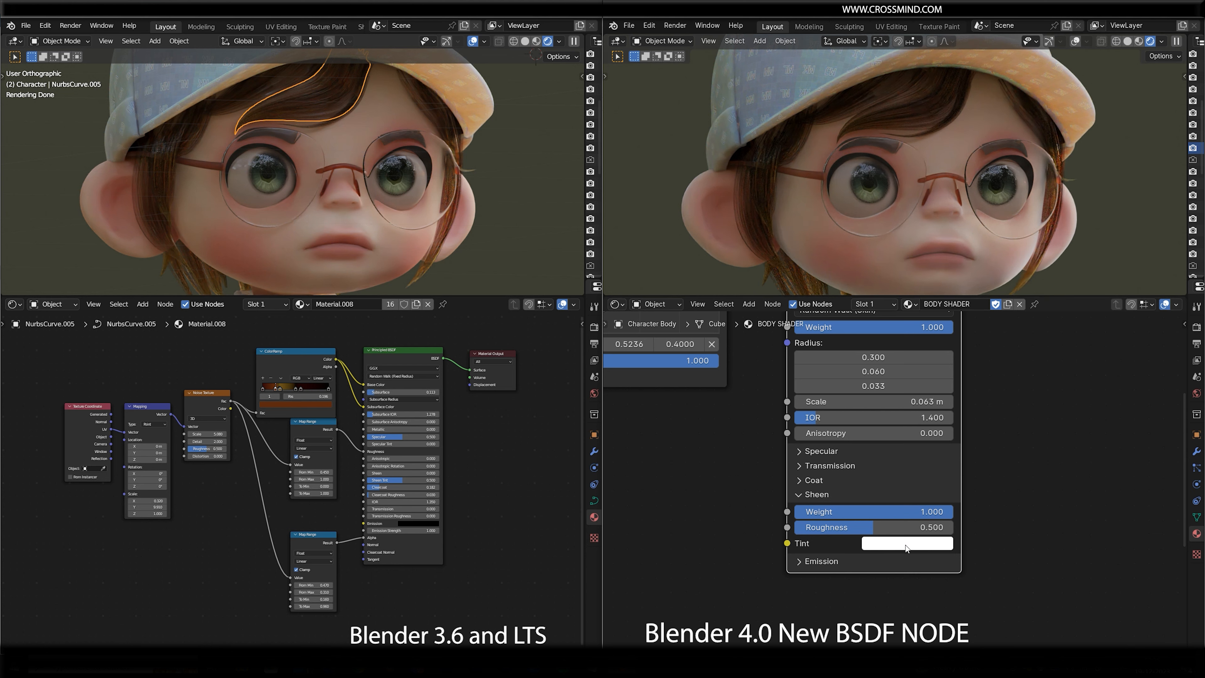
left_click(905, 545)
left_click_drag(924, 392, 913, 415)
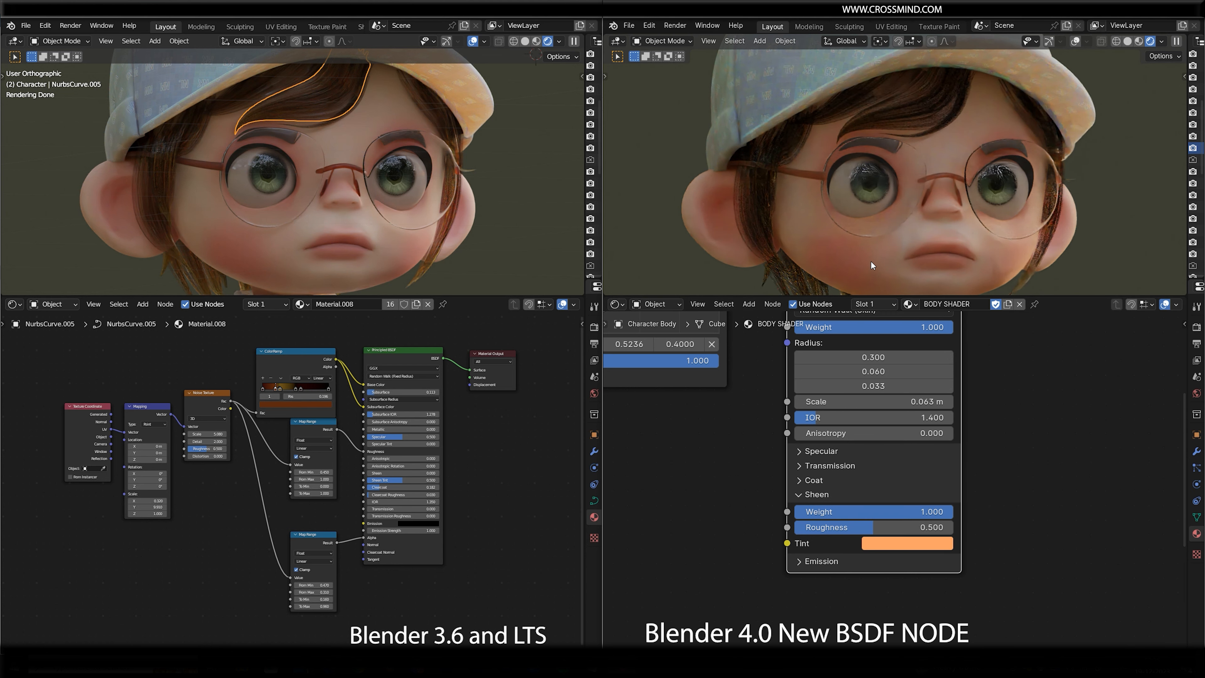
left_click_drag(878, 512, 845, 512)
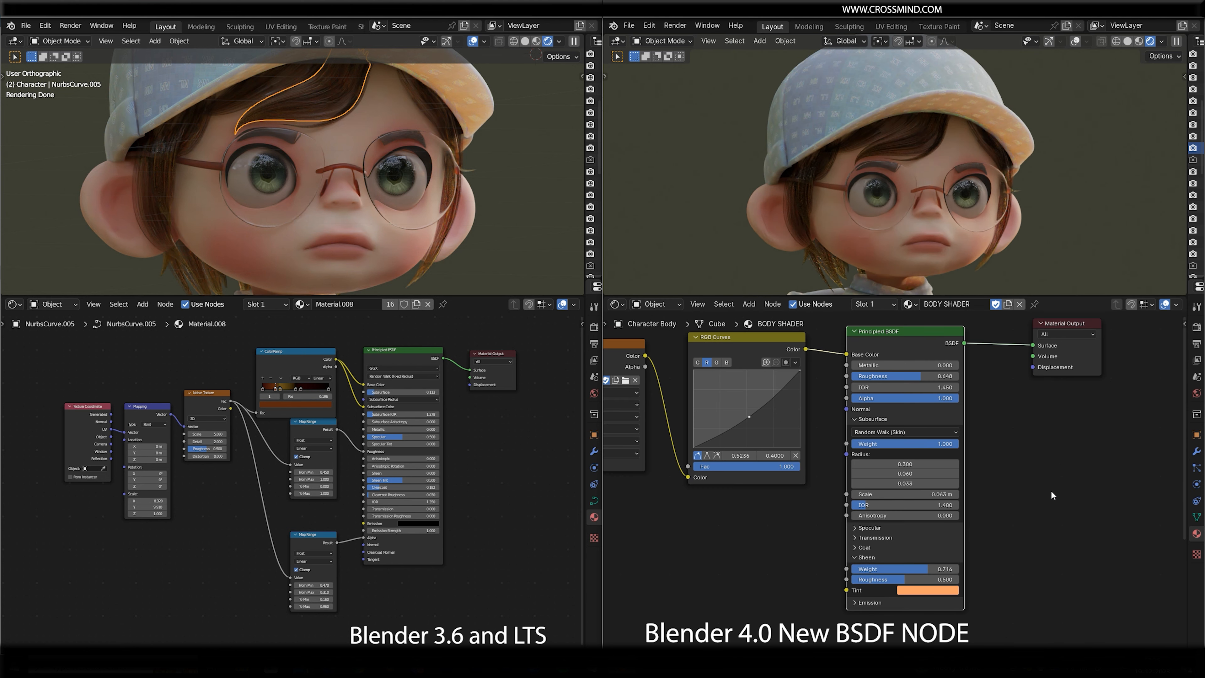
middle_click_drag(1050, 490, 1067, 496)
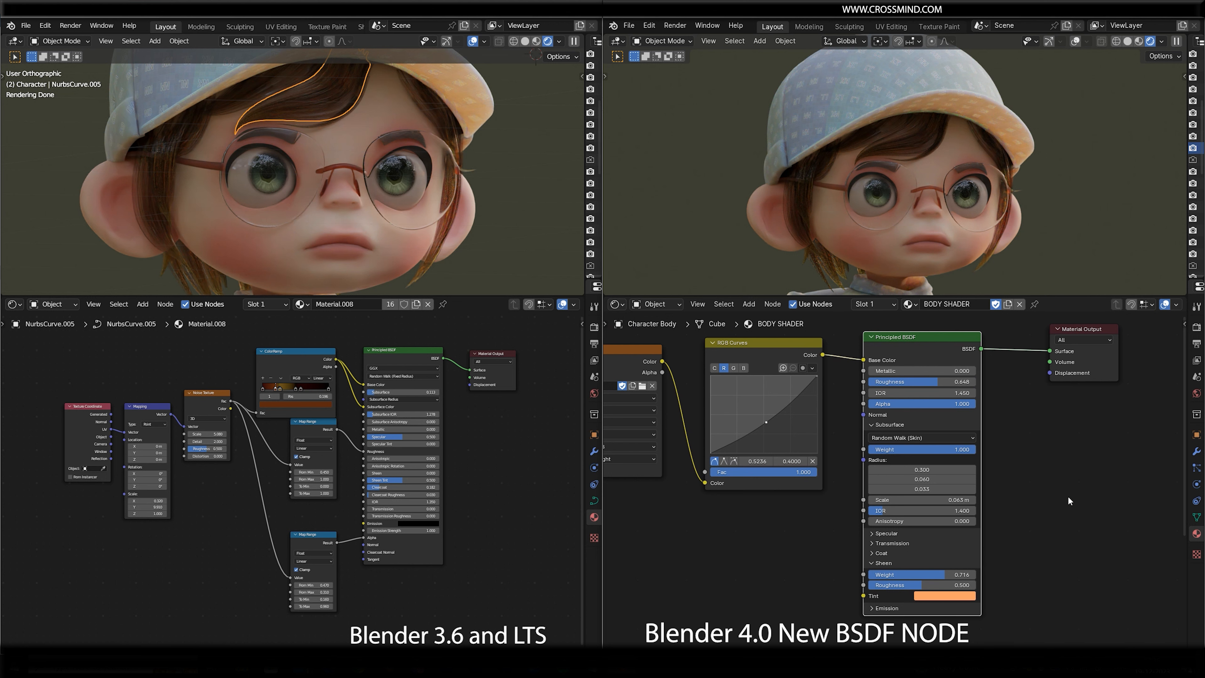
key("Home")
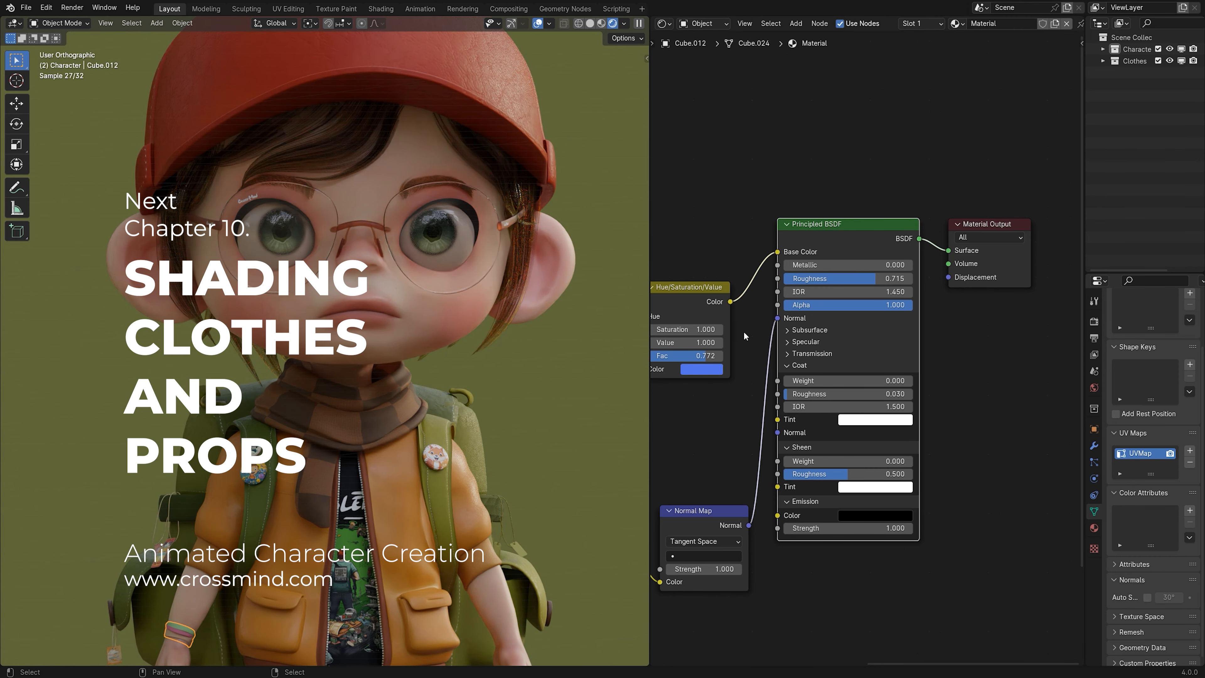
scroll(419, 373, "down", 6)
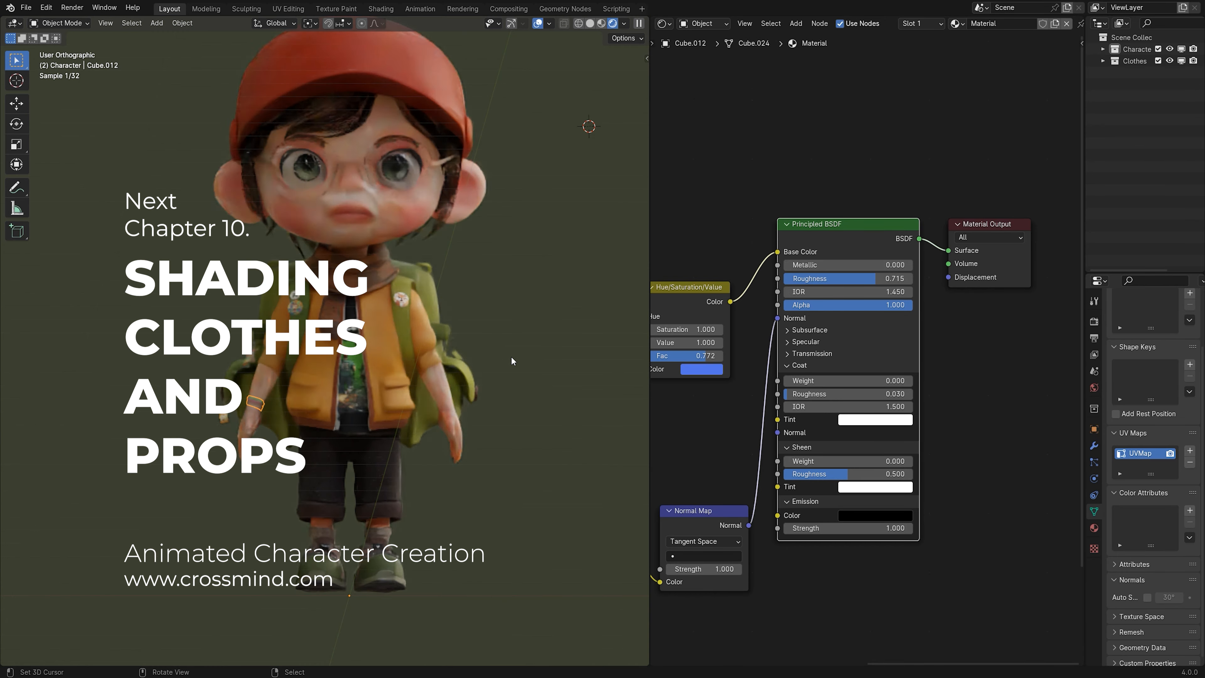
middle_click_drag(543, 331, 505, 390)
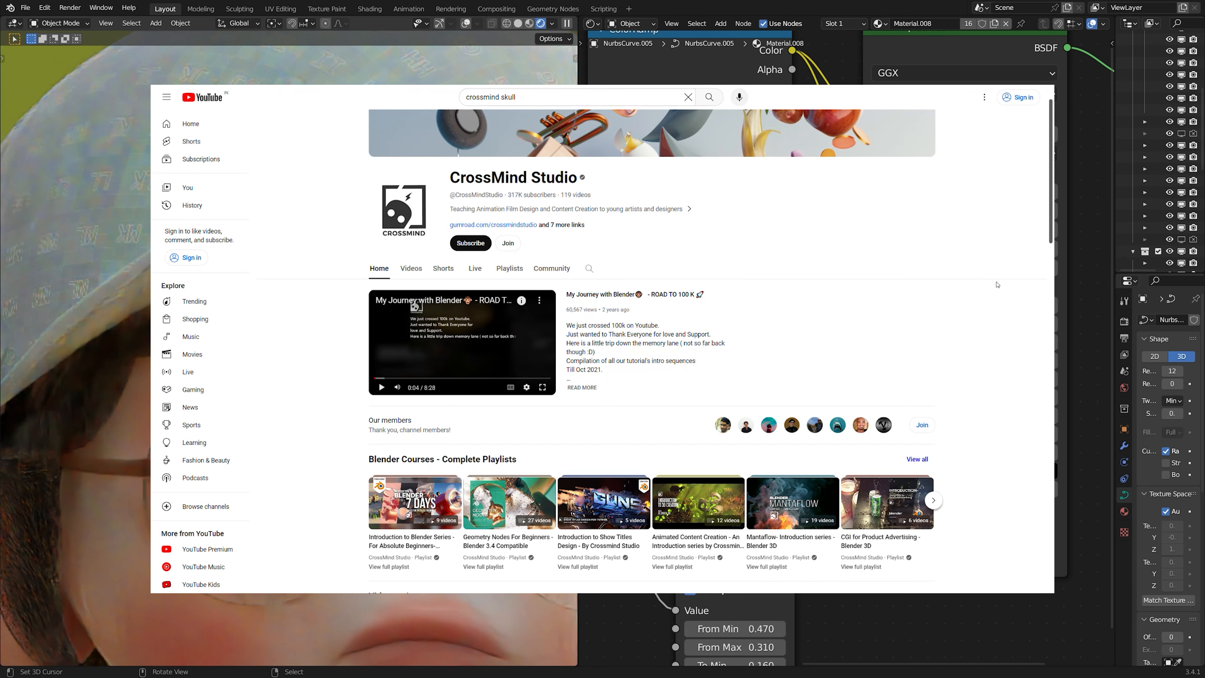
Switch to CrossMind Studio's YouTube channel, open its Animated Content Creation playlist and skim through the Chapter 6 announcement video
scroll(580, 272, "down", 1)
scroll(580, 272, "up", 2)
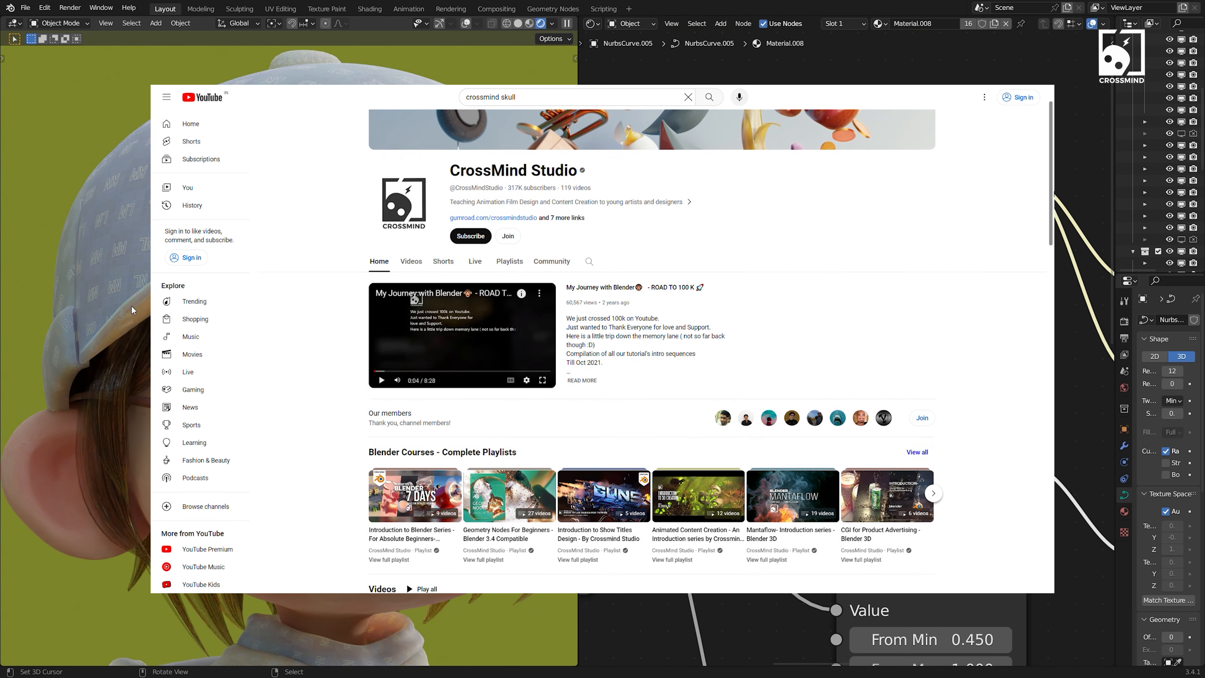
scroll(580, 272, "down", 2)
left_click(510, 238)
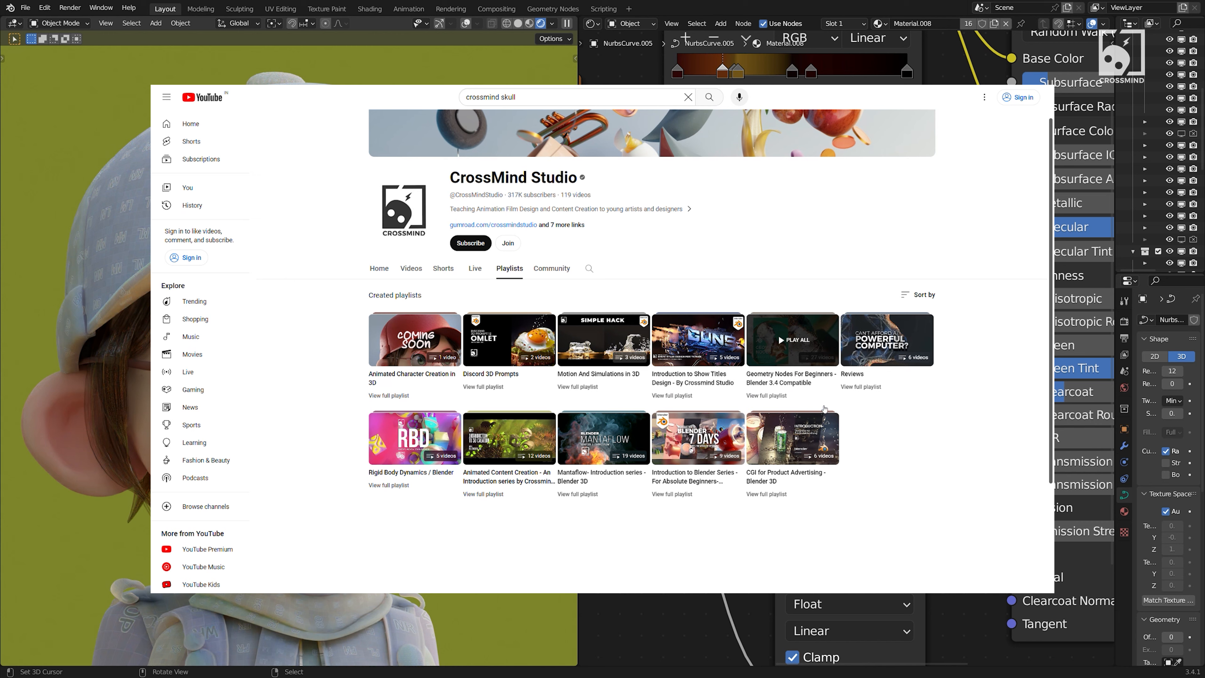
left_click(508, 438)
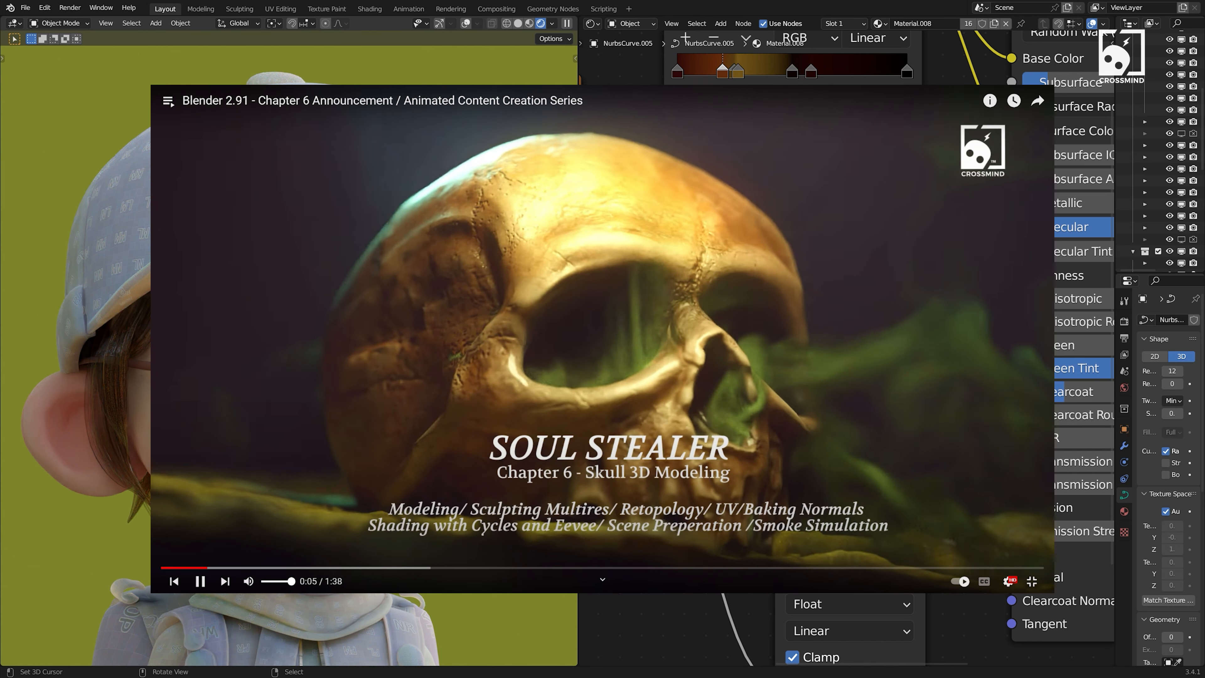
left_click(284, 568)
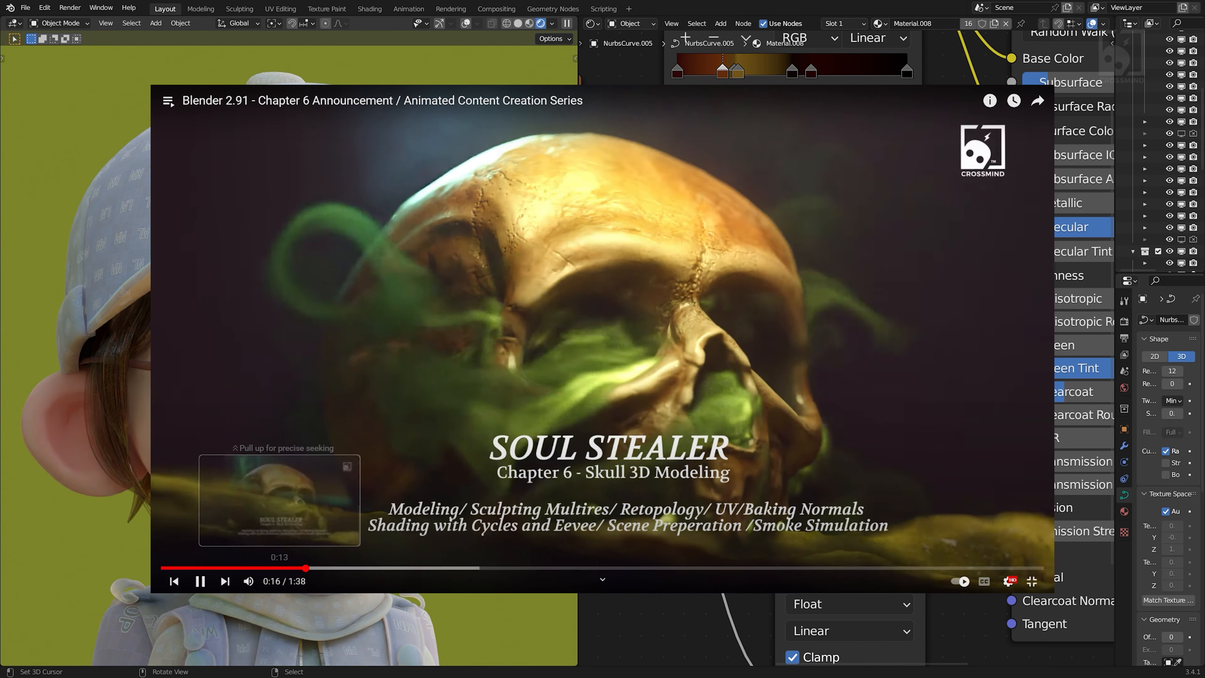
left_click(635, 568)
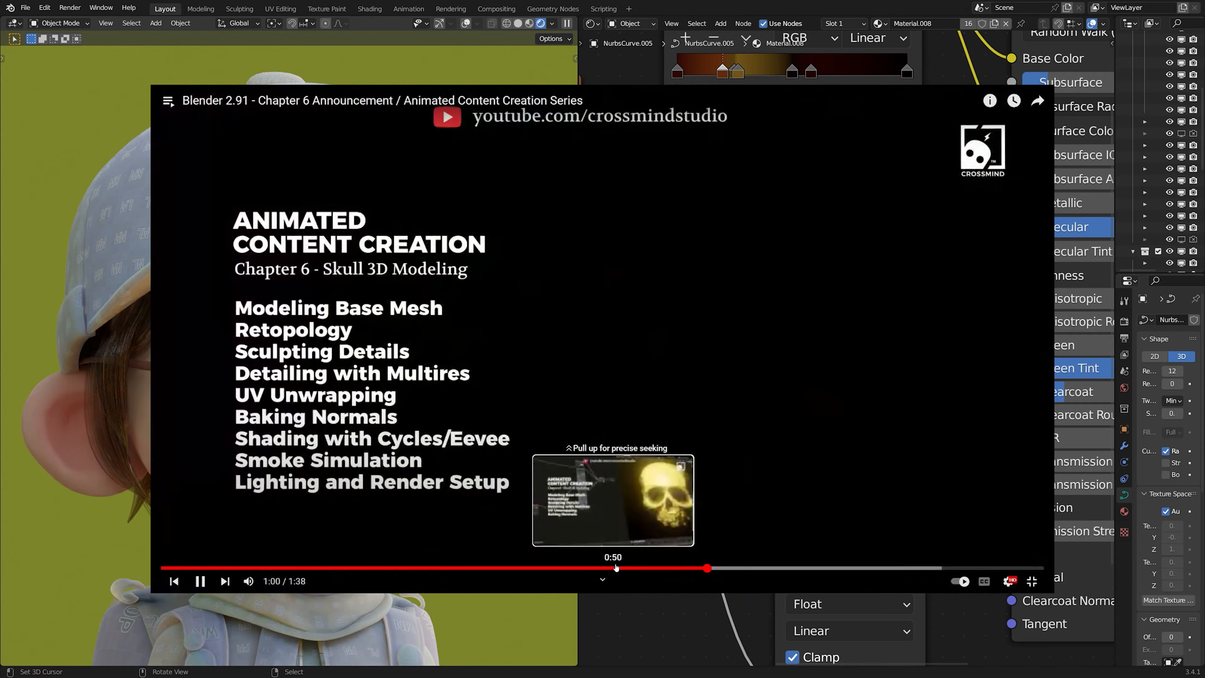
scroll(831, 467, "down", 10)
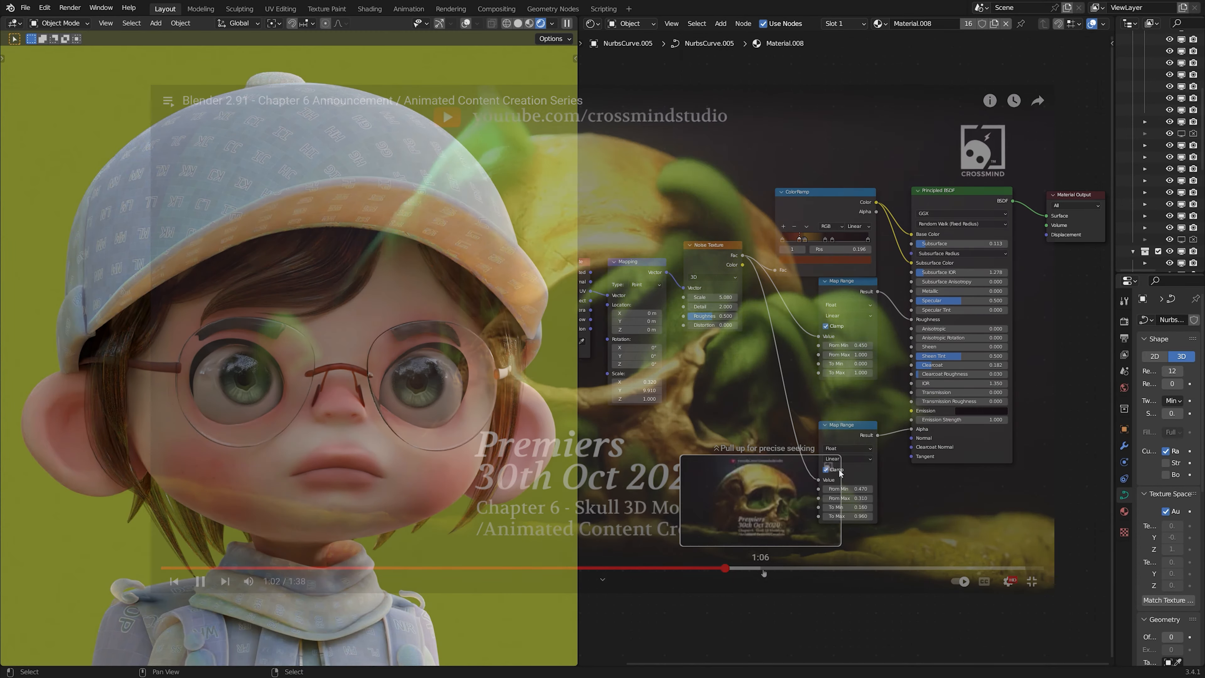
scroll(873, 444, "up", 1)
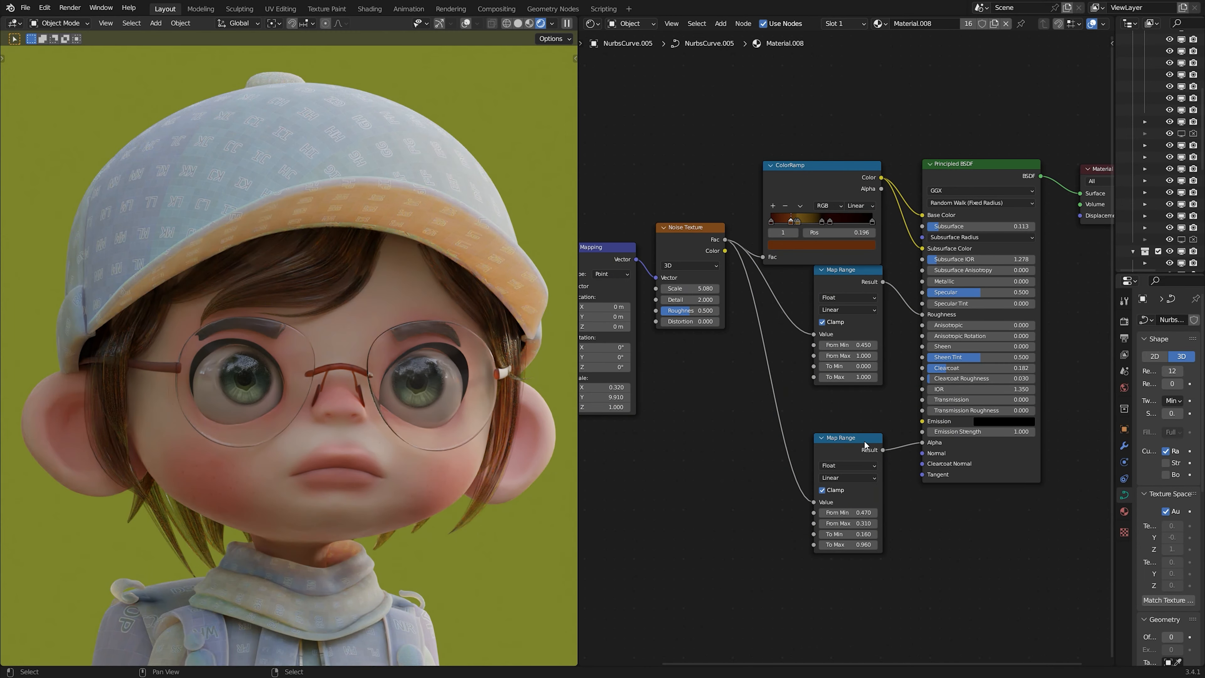